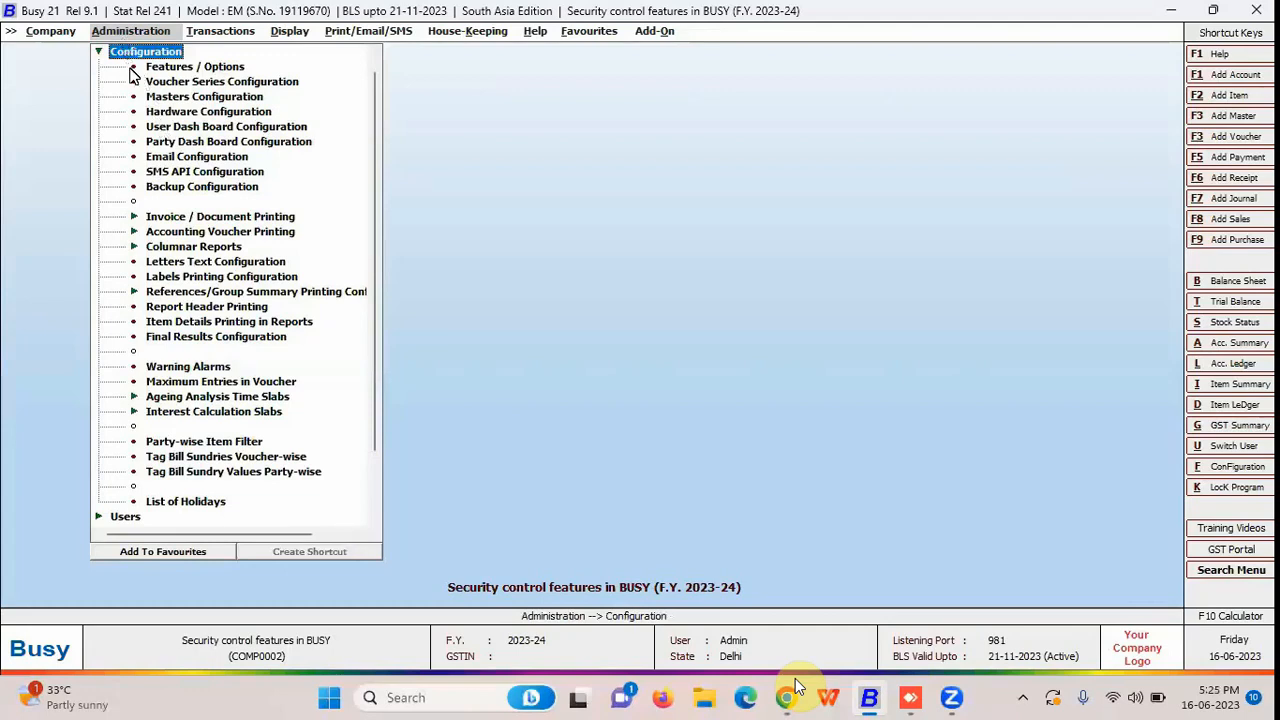
Open the backup configuration settings.
double_click(178, 191)
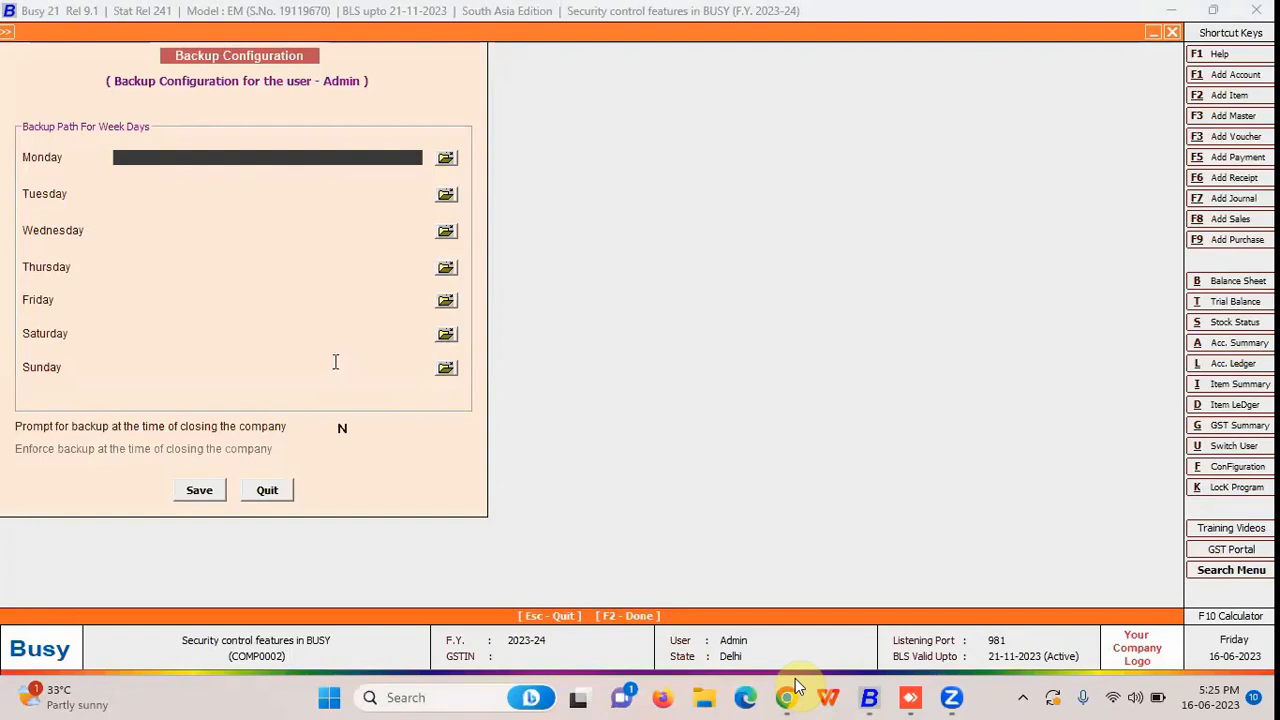
click(447, 159)
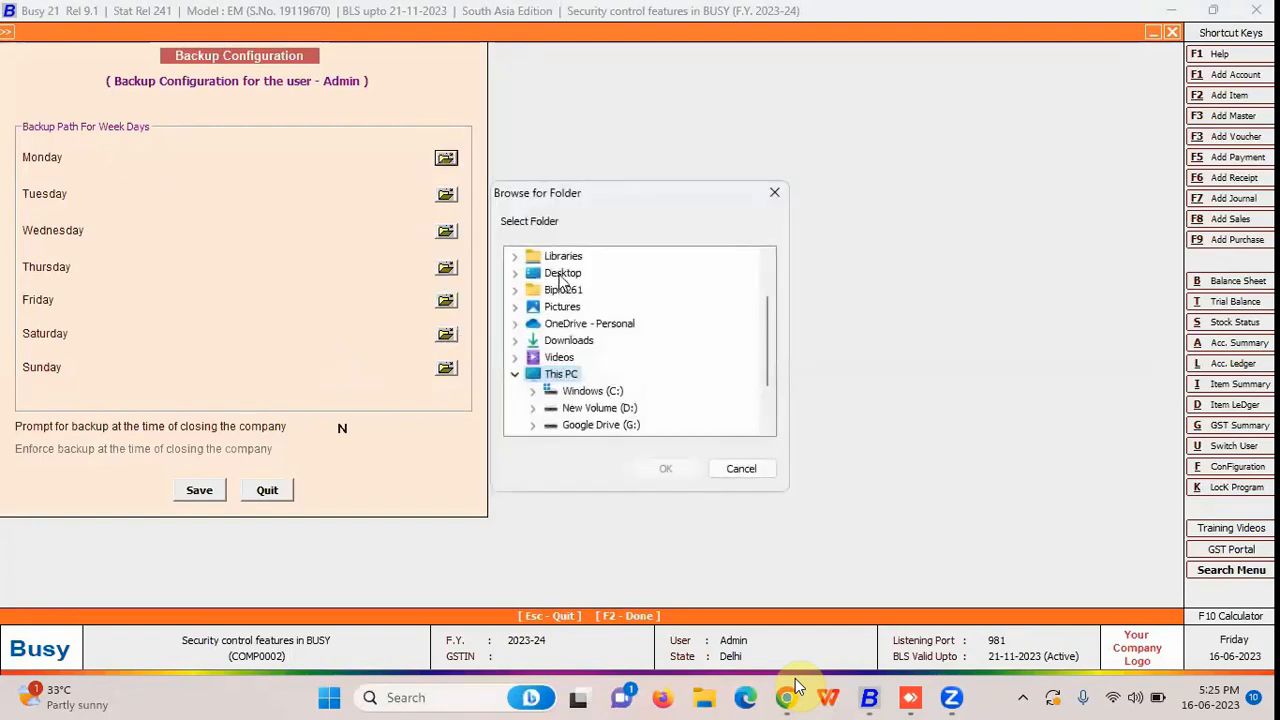
click(563, 276)
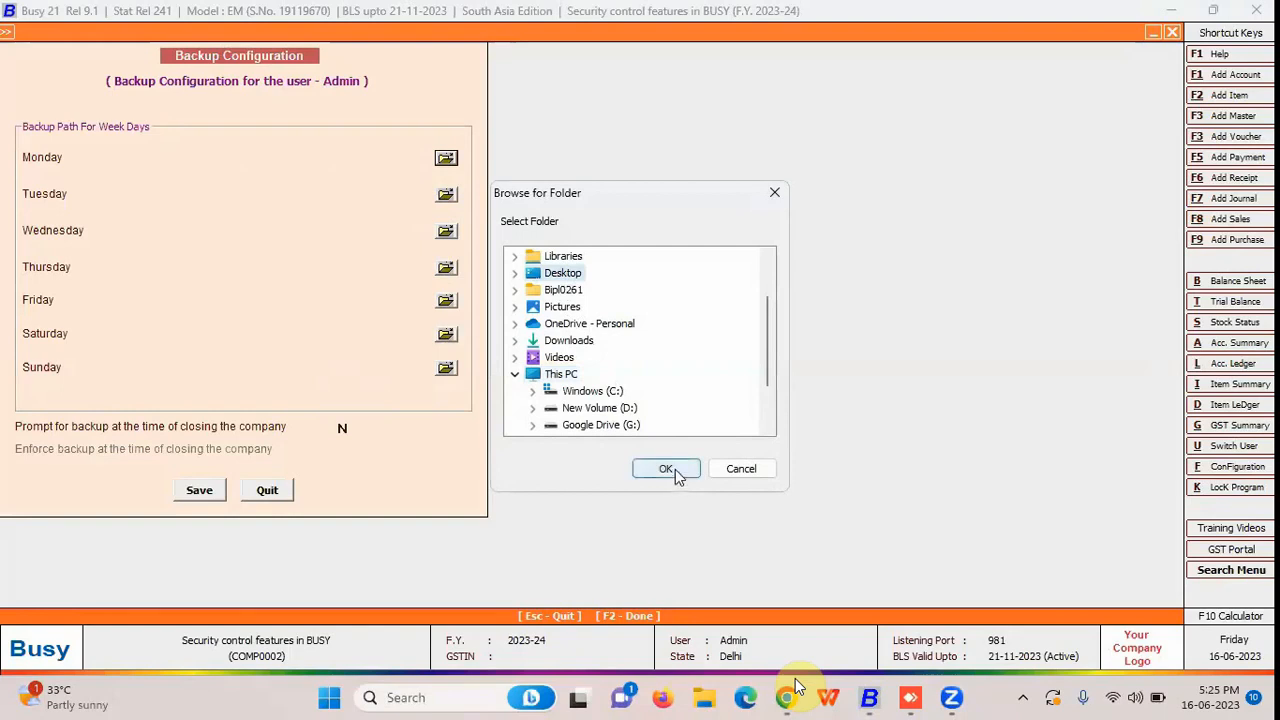
click(675, 473)
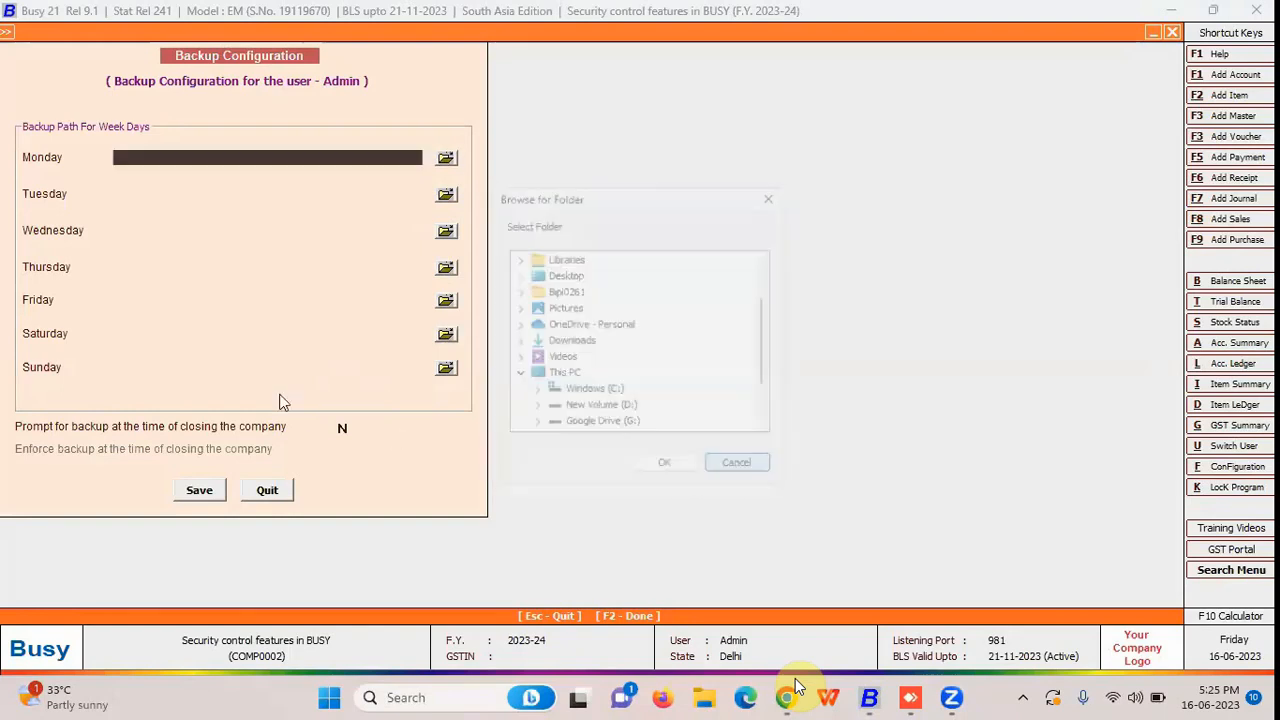
click(142, 298)
click(172, 158)
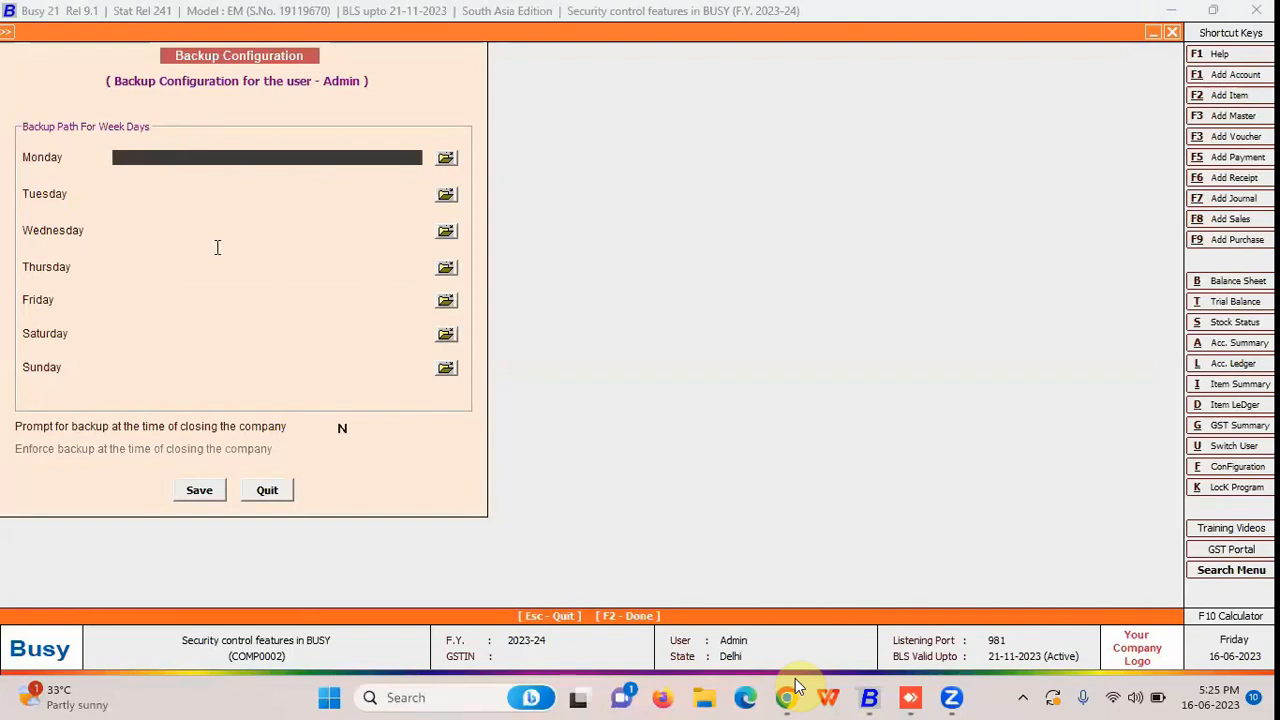
Set Friday's backup path to the Desktop, set the prompt for backup at company closing to Y, and save the configuration.
click(446, 301)
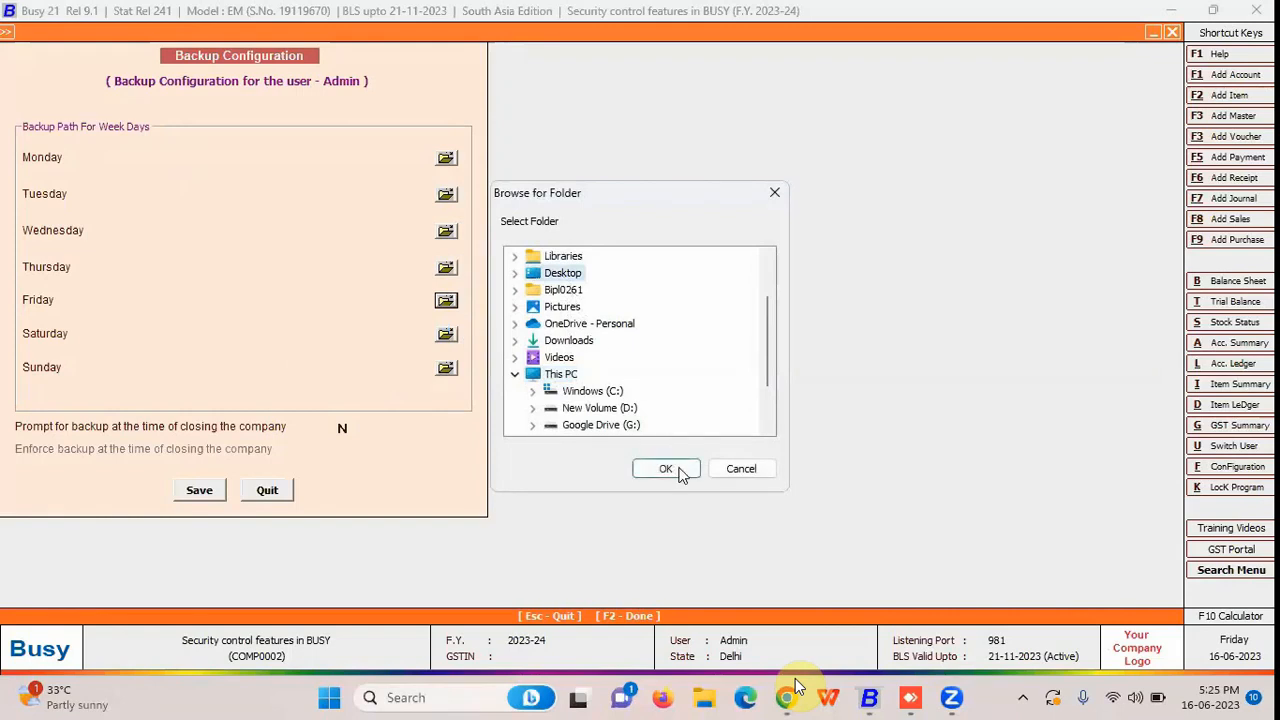
click(665, 468)
click(262, 305)
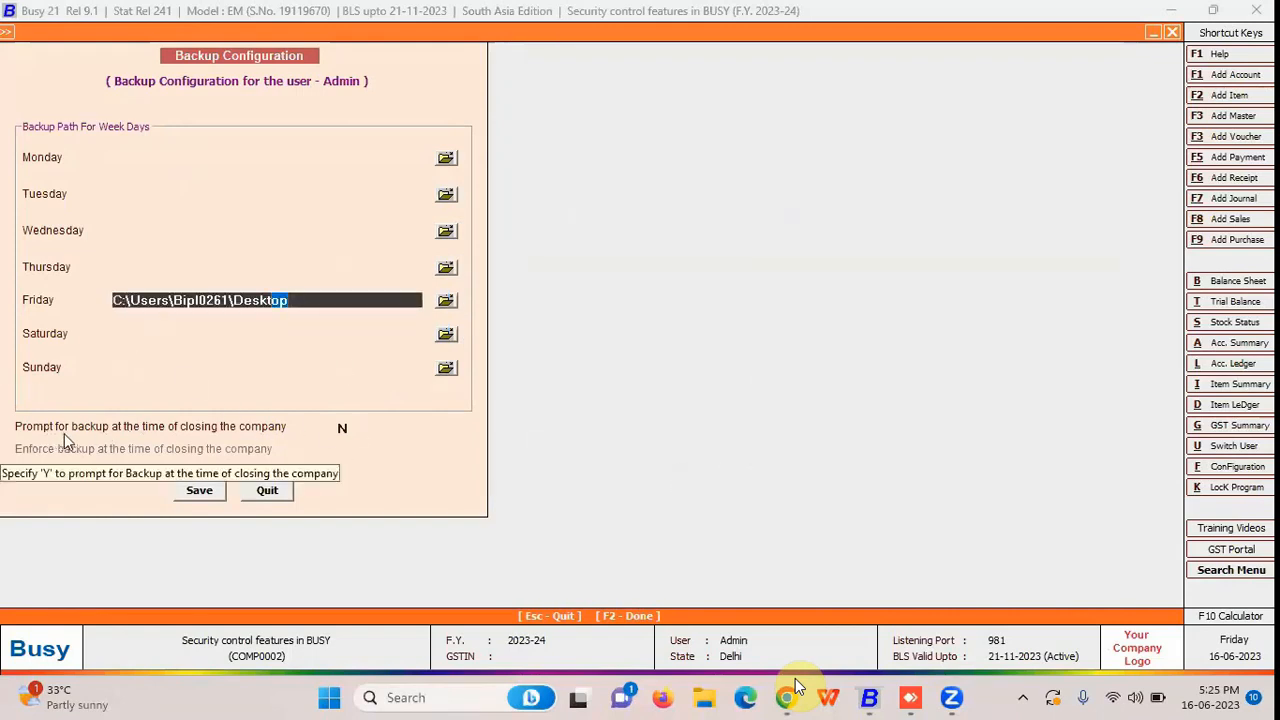
click(342, 428)
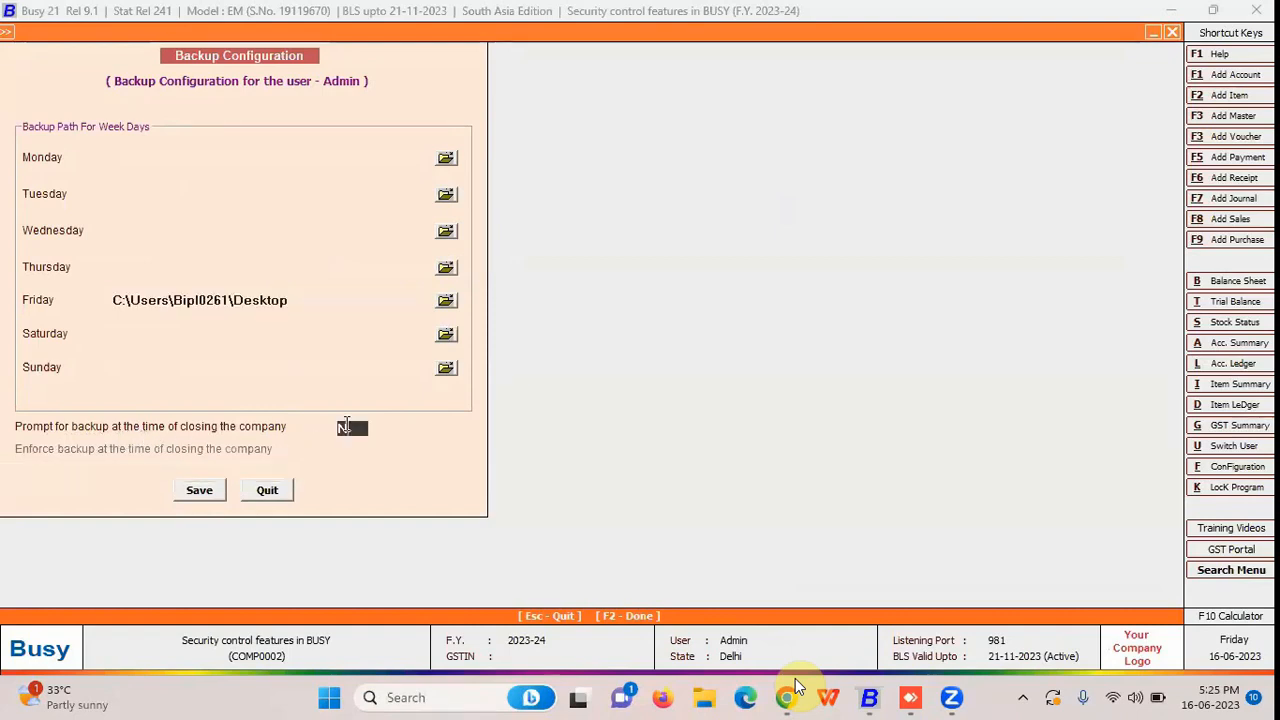
text(Y)
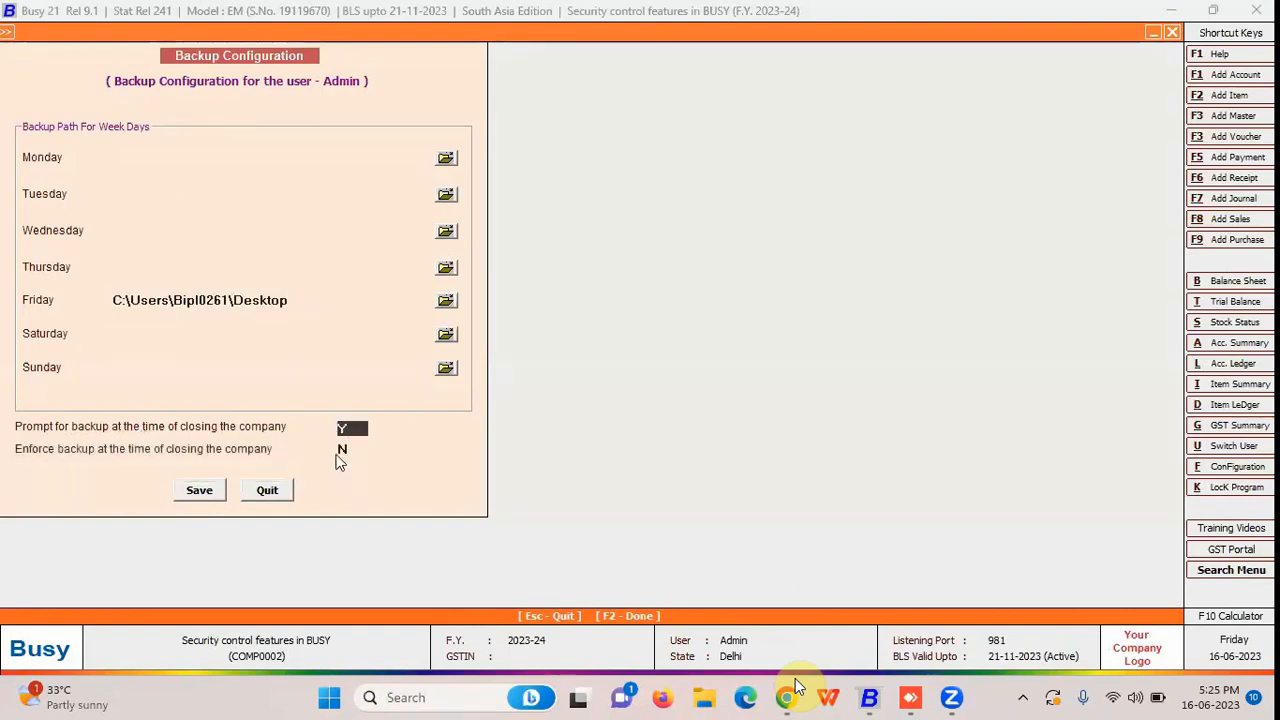
click(199, 490)
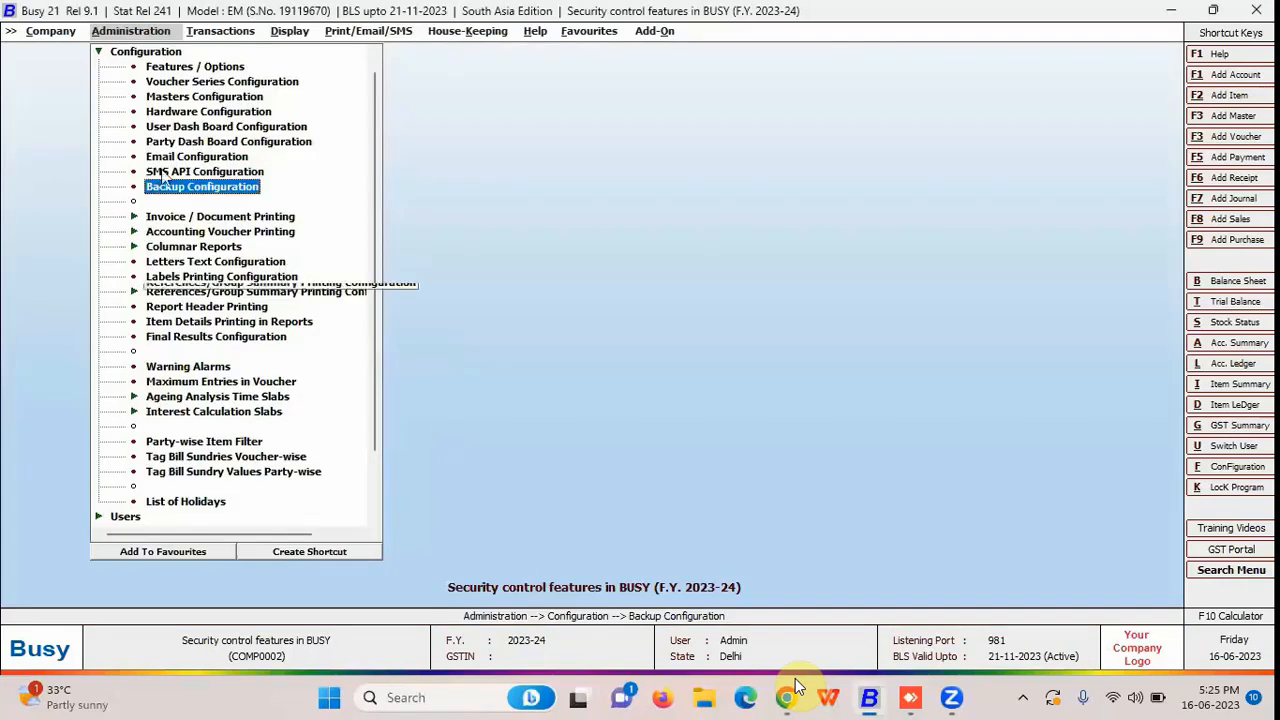
Close the company and accept the backup of all financial years to the Desktop path.
click(54, 33)
click(79, 57)
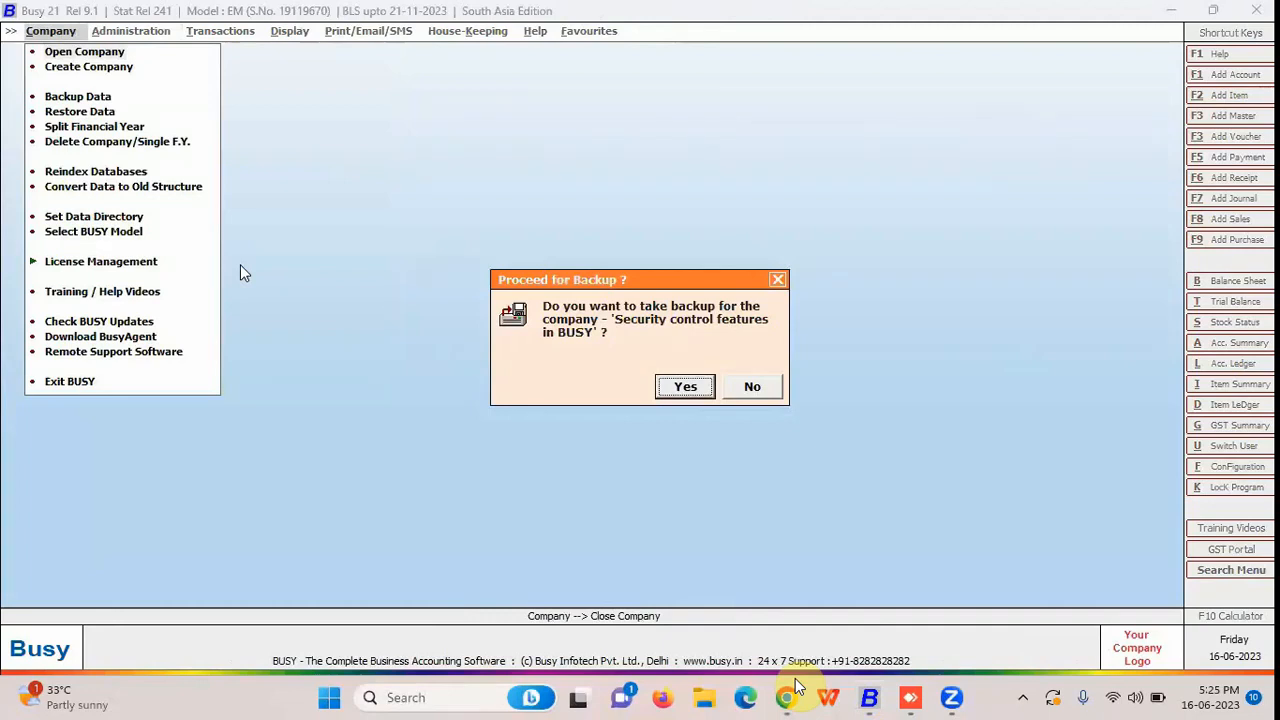
key(Return)
key(Return)
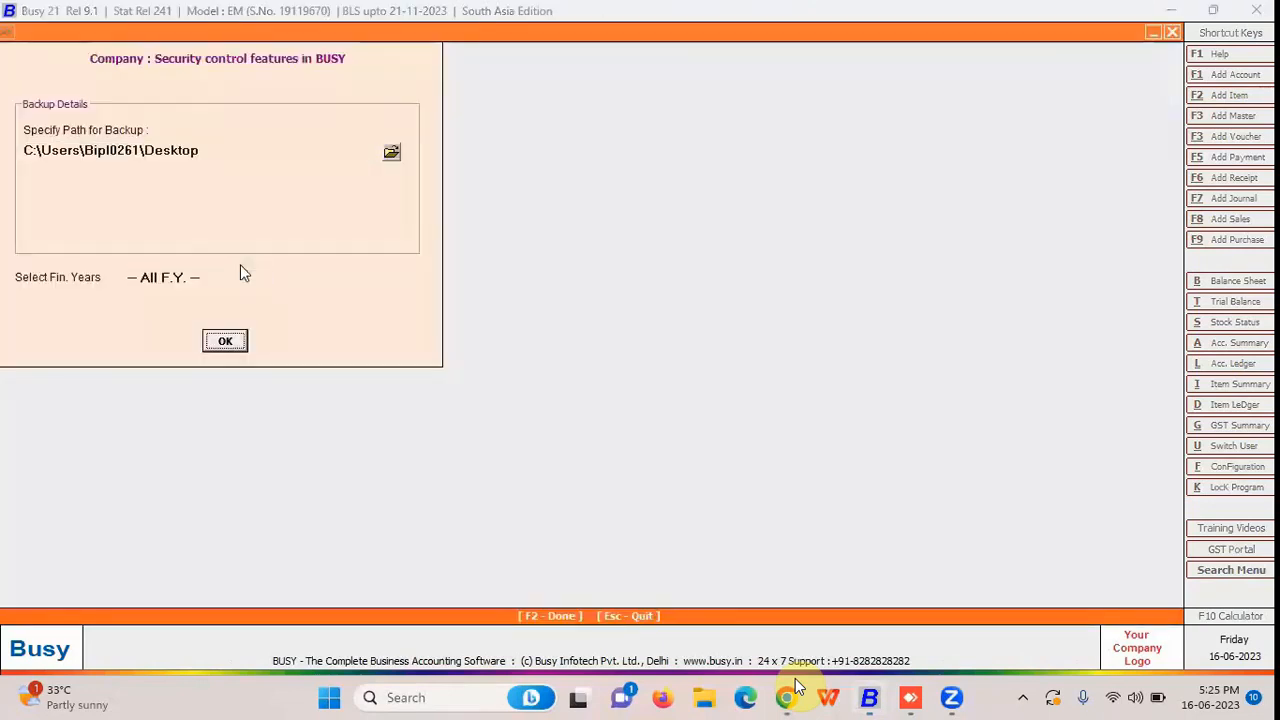
key(Return)
key(Left)
key(Return)
key(Return)
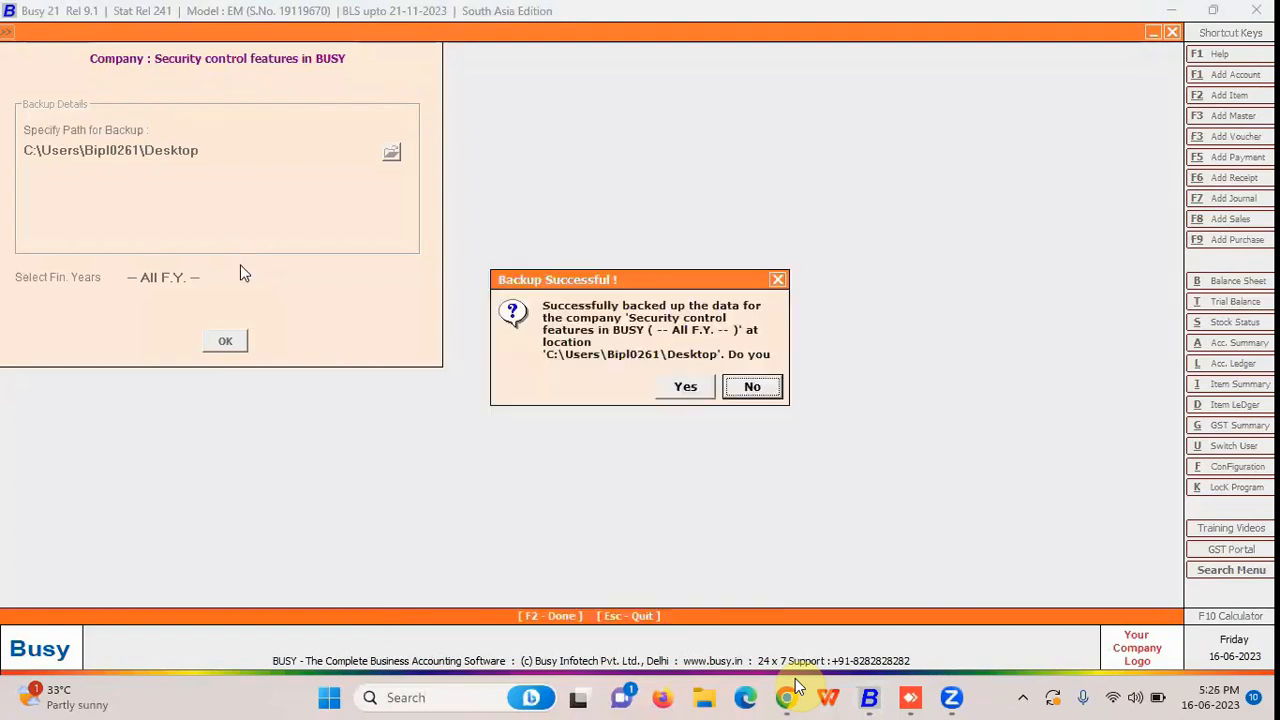
key(Return)
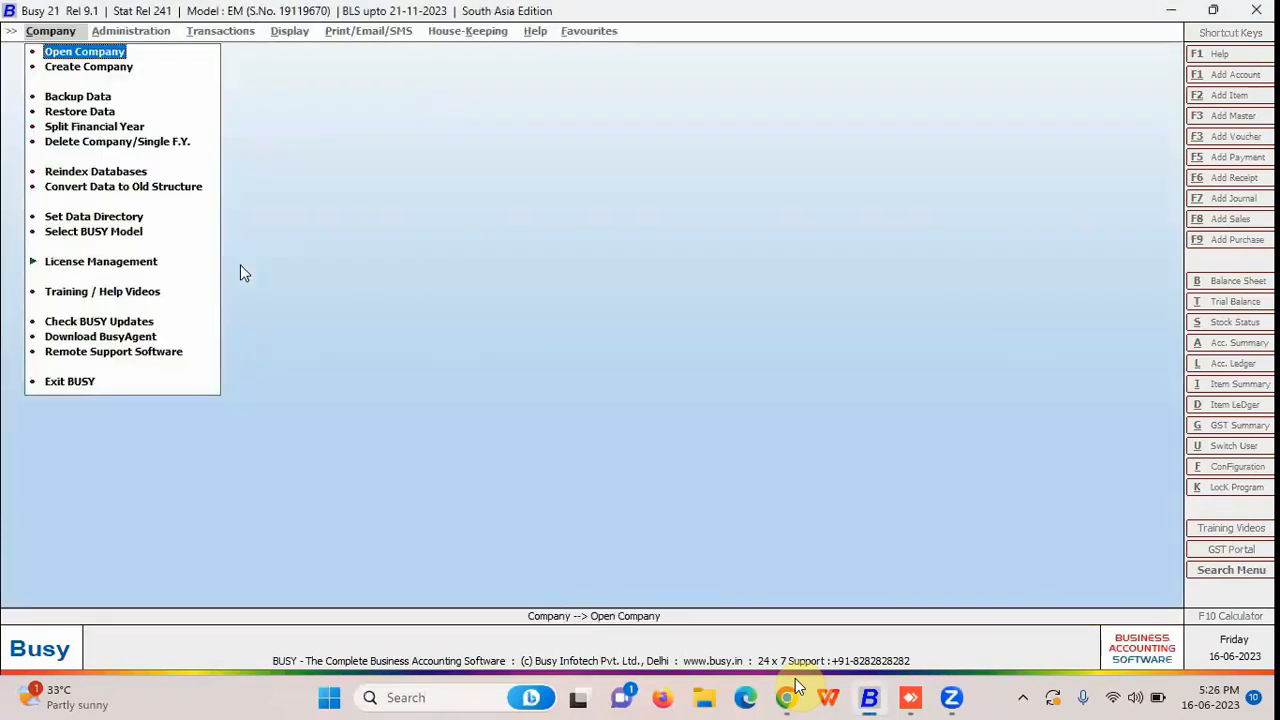
Reopen the company Security control features in BUSY with the admin user name and account password, and decline showing approval entries.
key(Return)
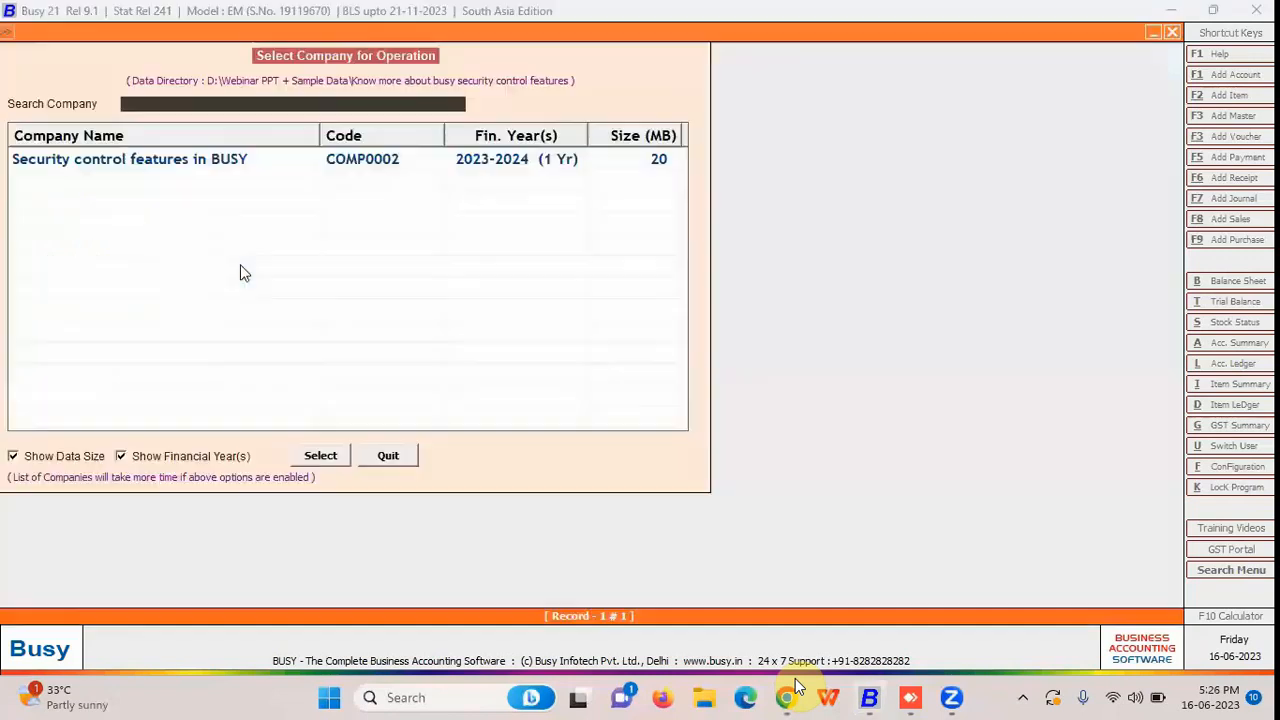
text(admin)
key(Return)
text(a)
key(Return)
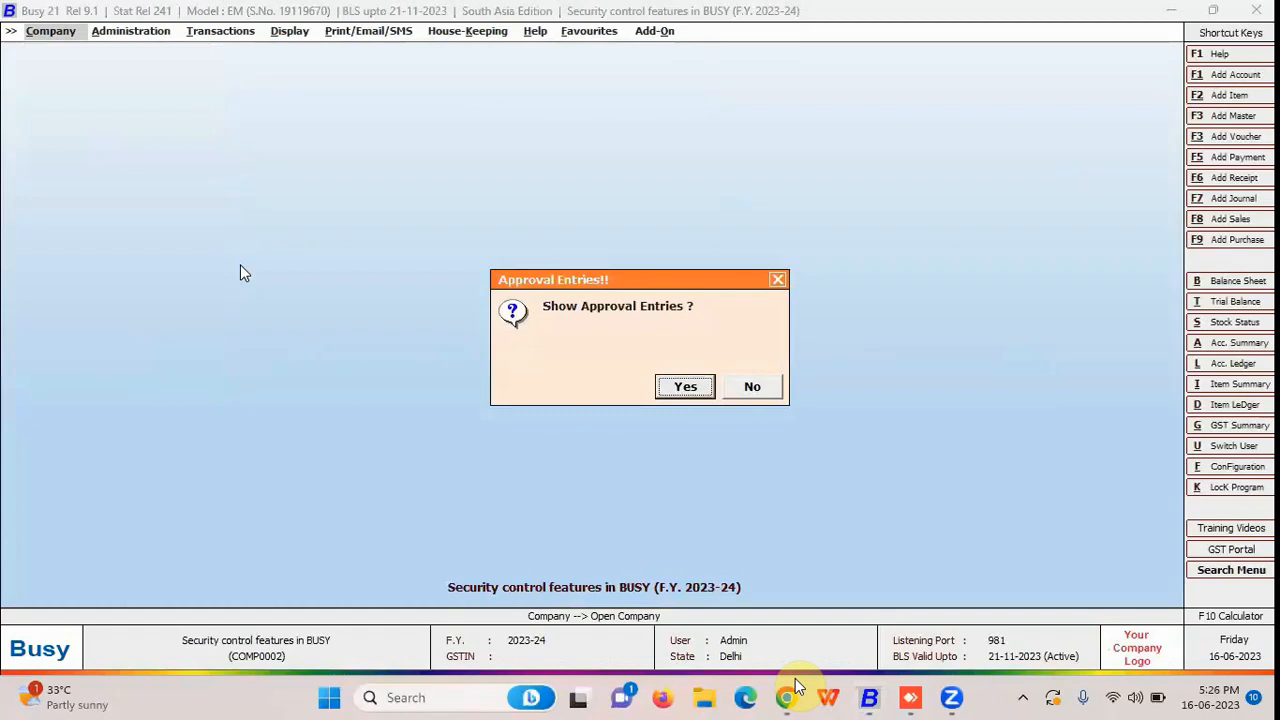
key(Right)
key(Return)
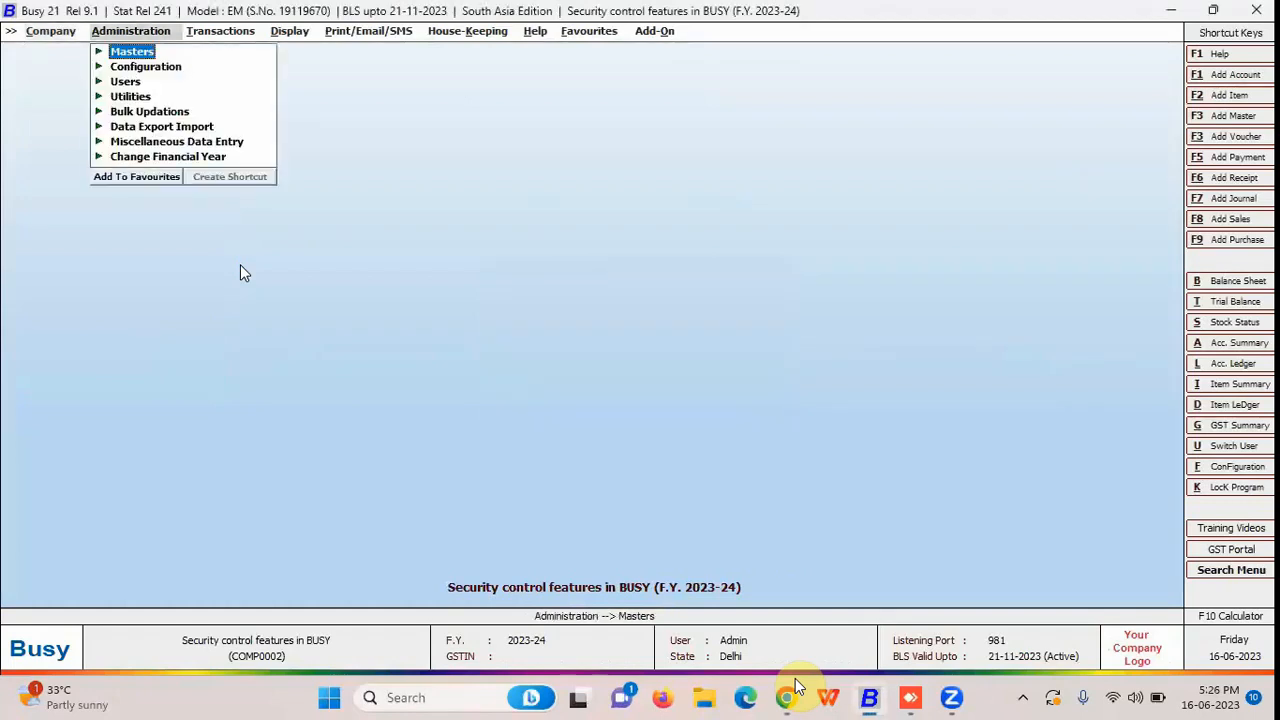
In the backup configuration, set enforcing backup at the time of closing the company to Y and save.
key(Down)
key(Return)
key(Down)
key(Down)
key(Down)
key(Down)
key(Down)
key(Down)
key(Down)
key(Down)
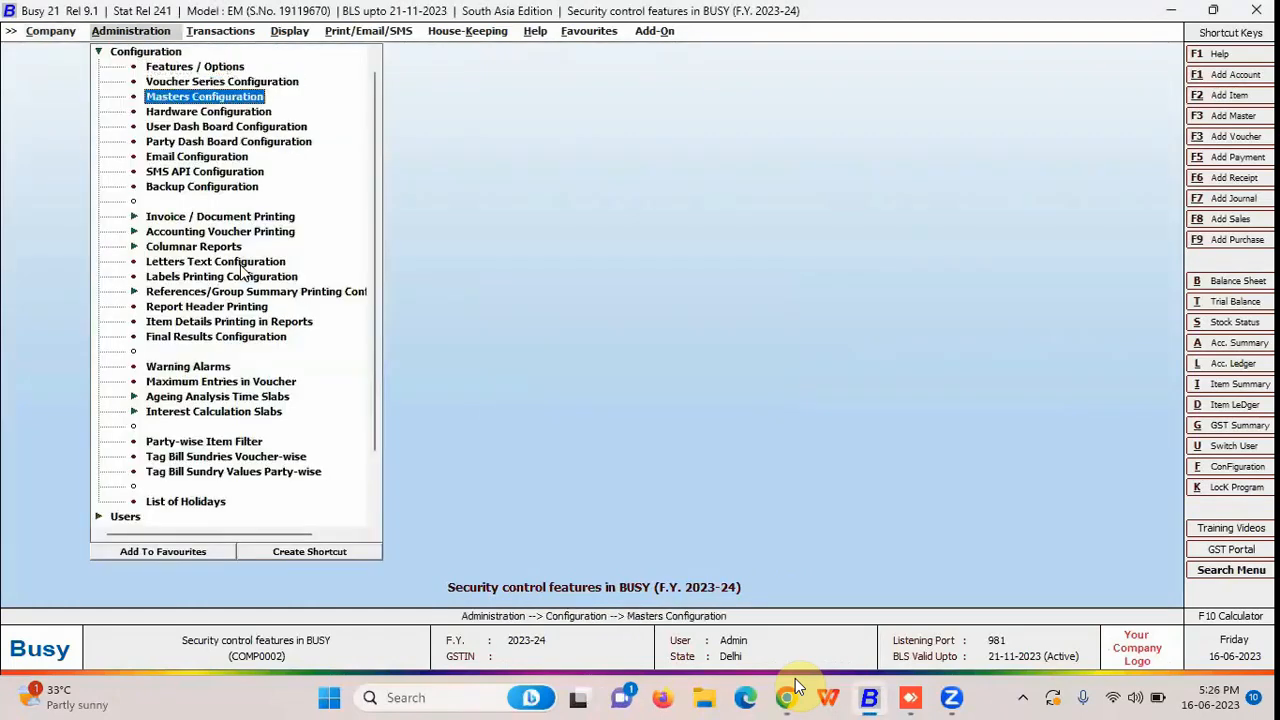
key(Return)
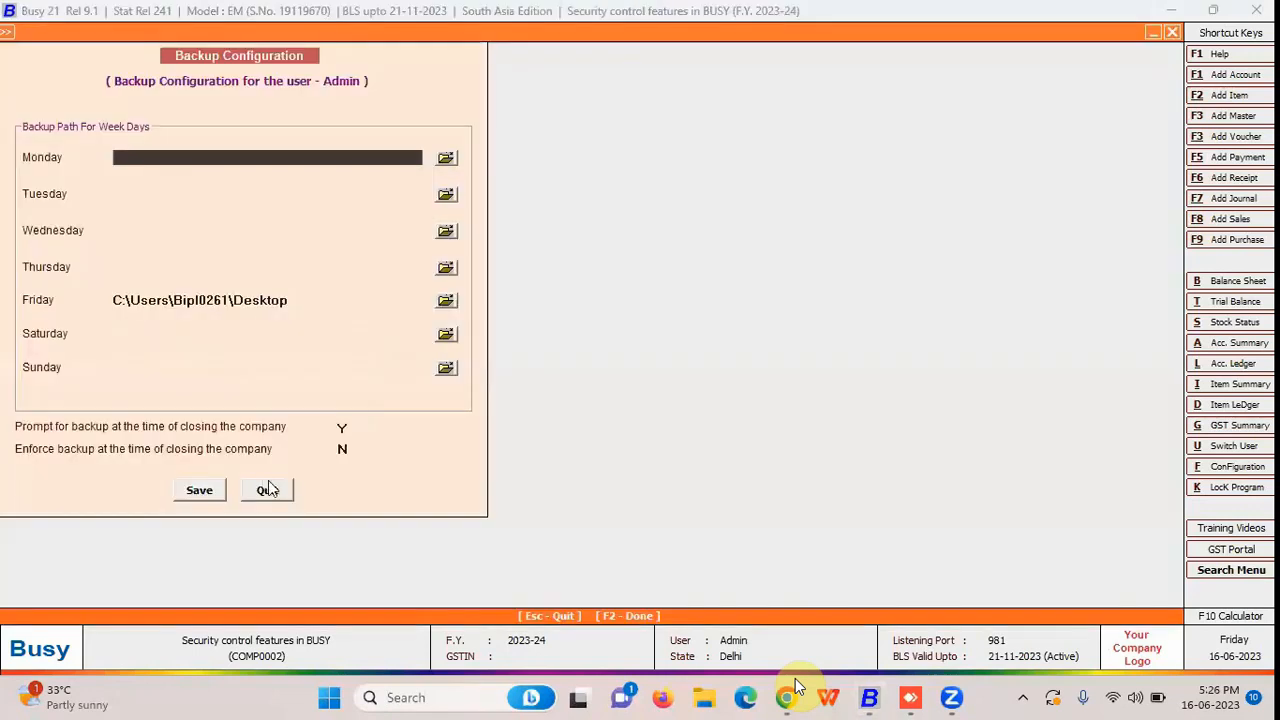
click(343, 449)
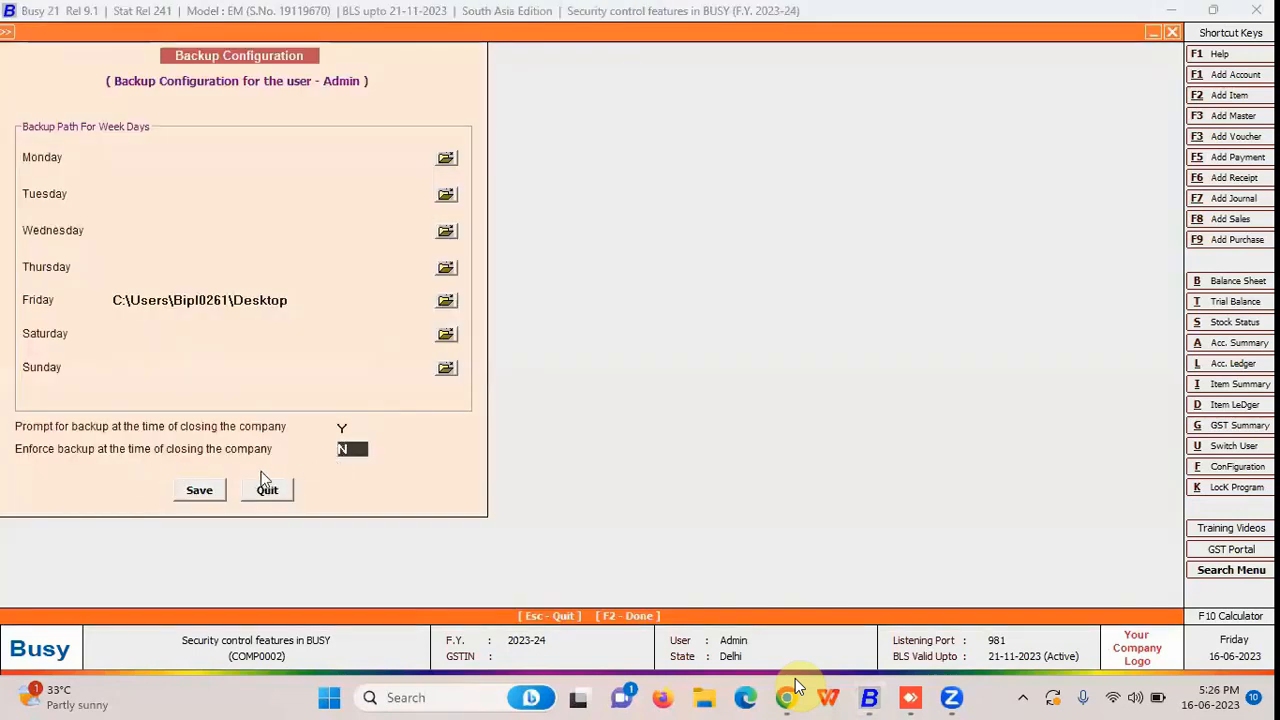
text(Y)
click(203, 497)
Close the company again and complete the enforced backup of all financial years to the Desktop.
key(Escape)
key(Escape)
key(Escape)
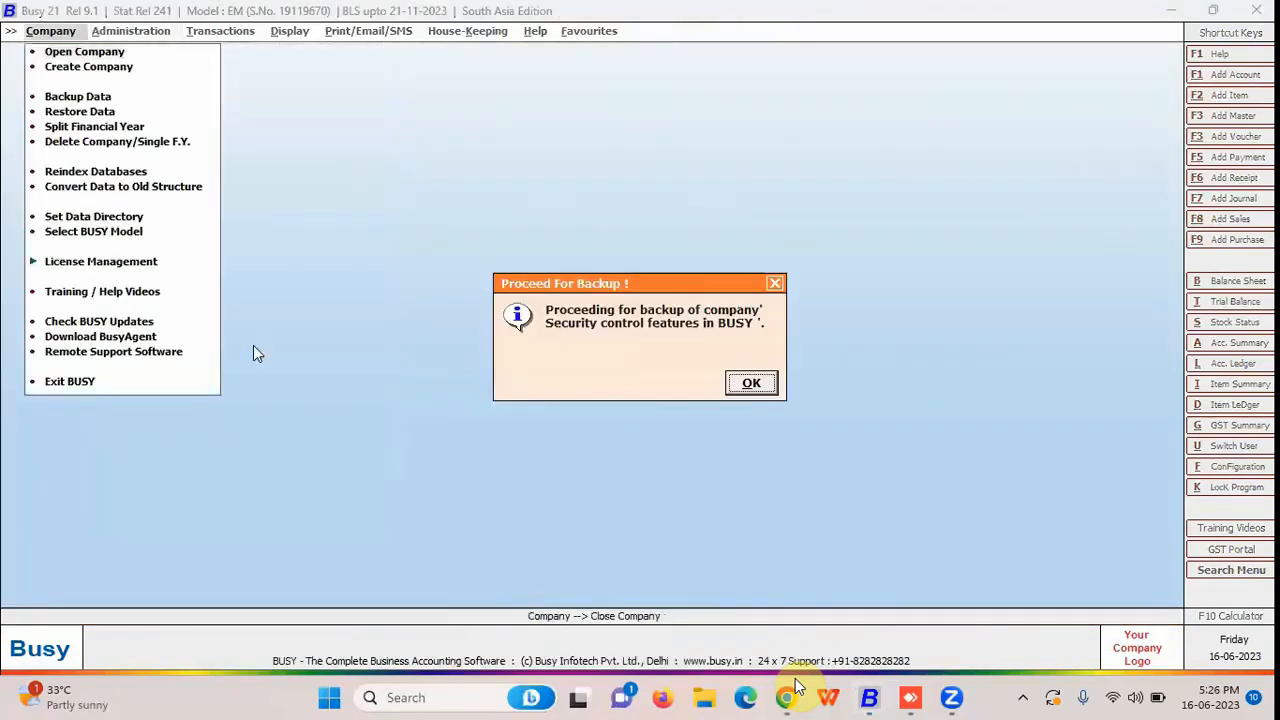
key(Return)
key(Return)
key(Return)
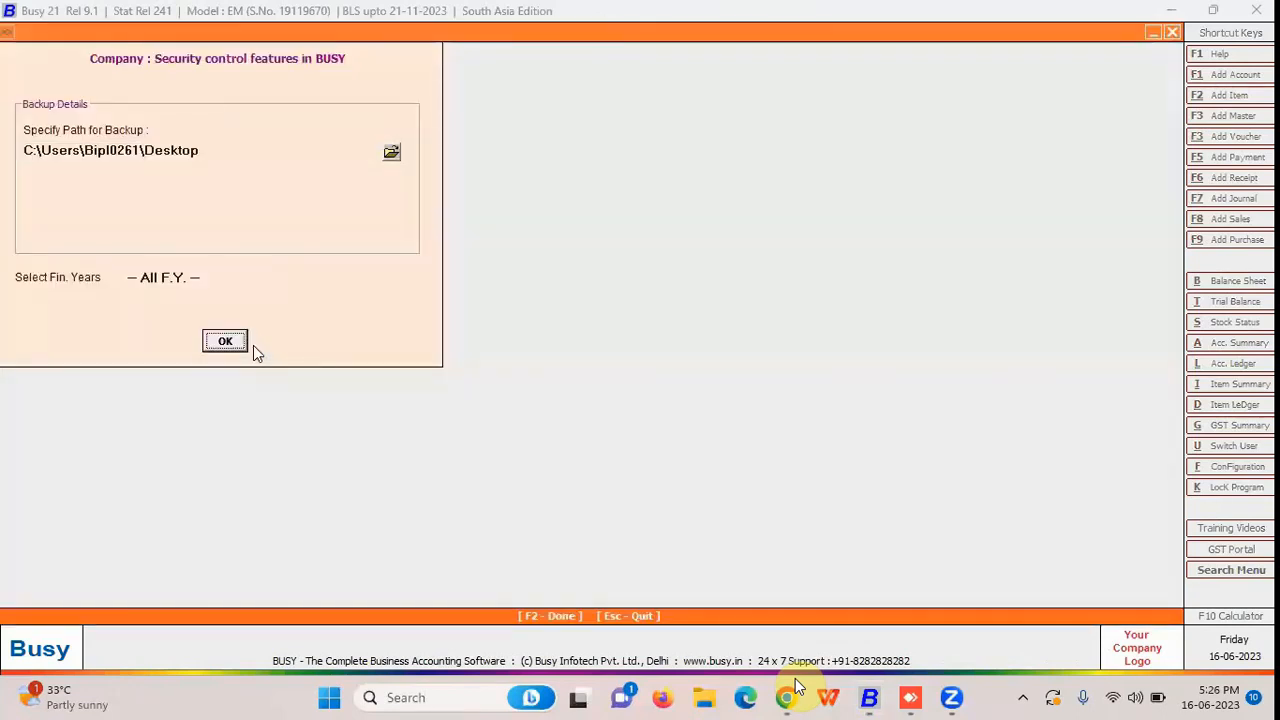
key(Return)
key(Return)
key(Return)
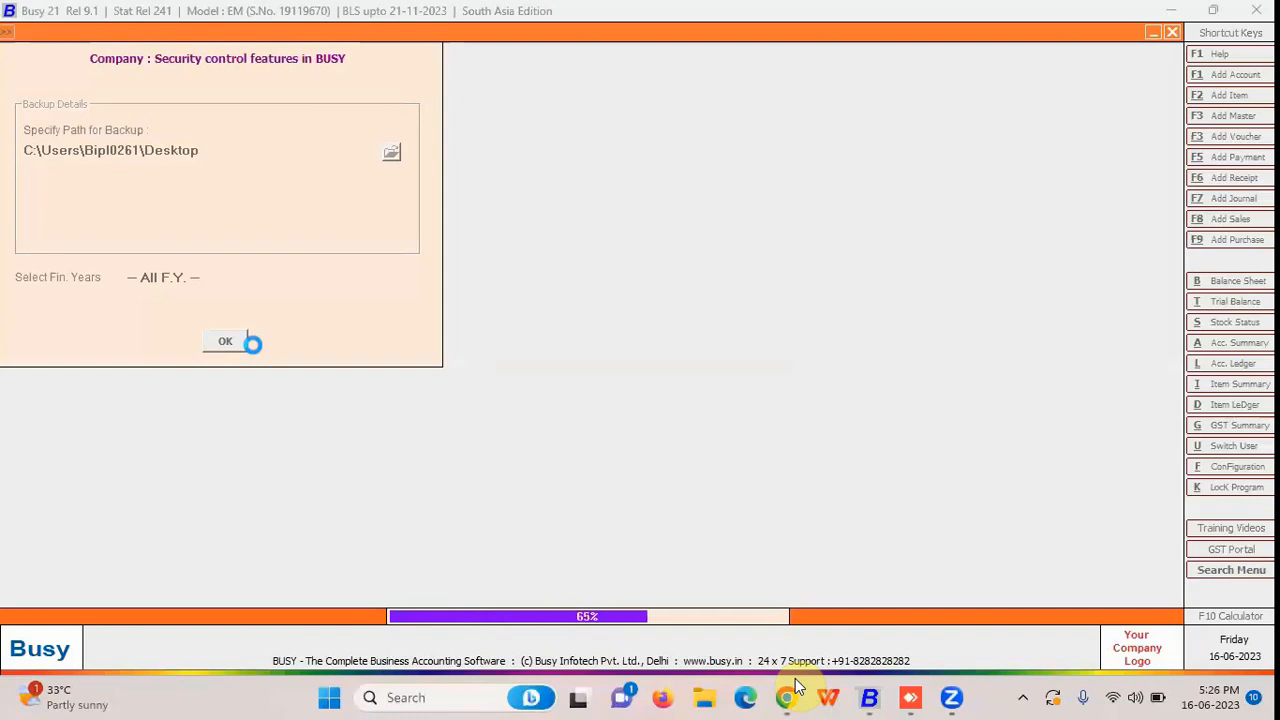
key(Return)
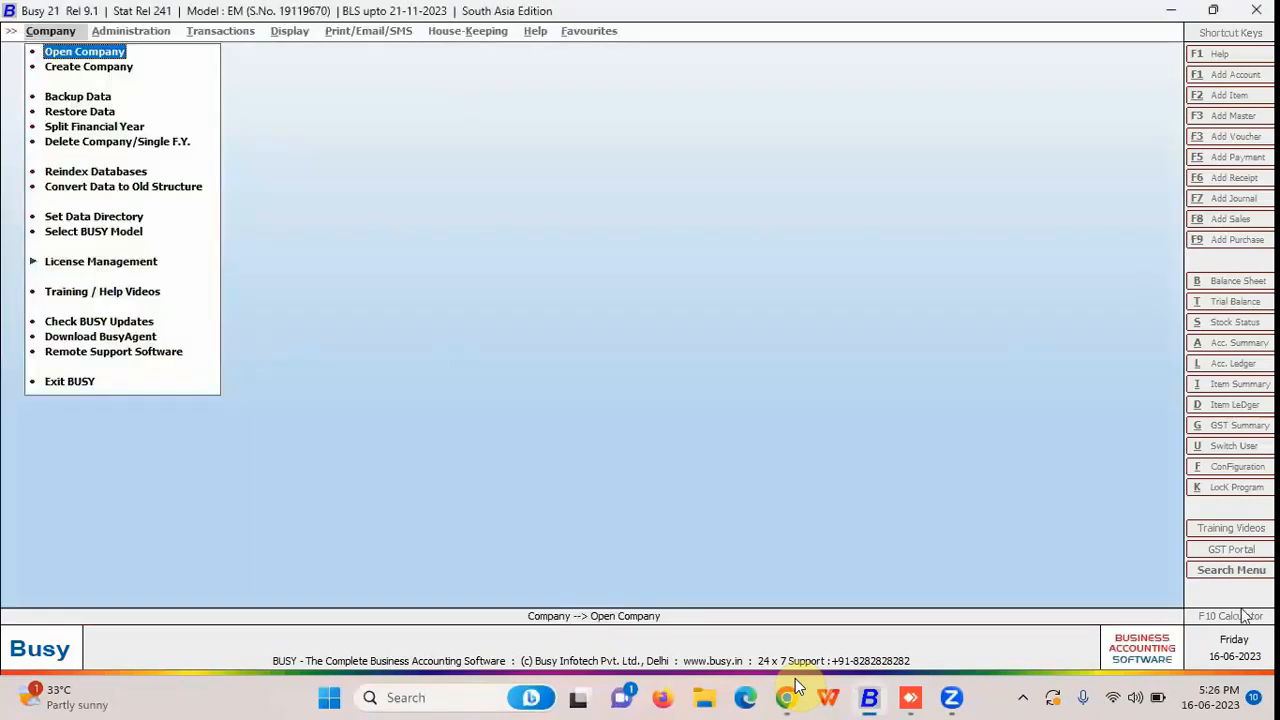
Switch to Chrome, leave the slideshow and open the busy.in website in a new tab.
click(950, 696)
key(super)
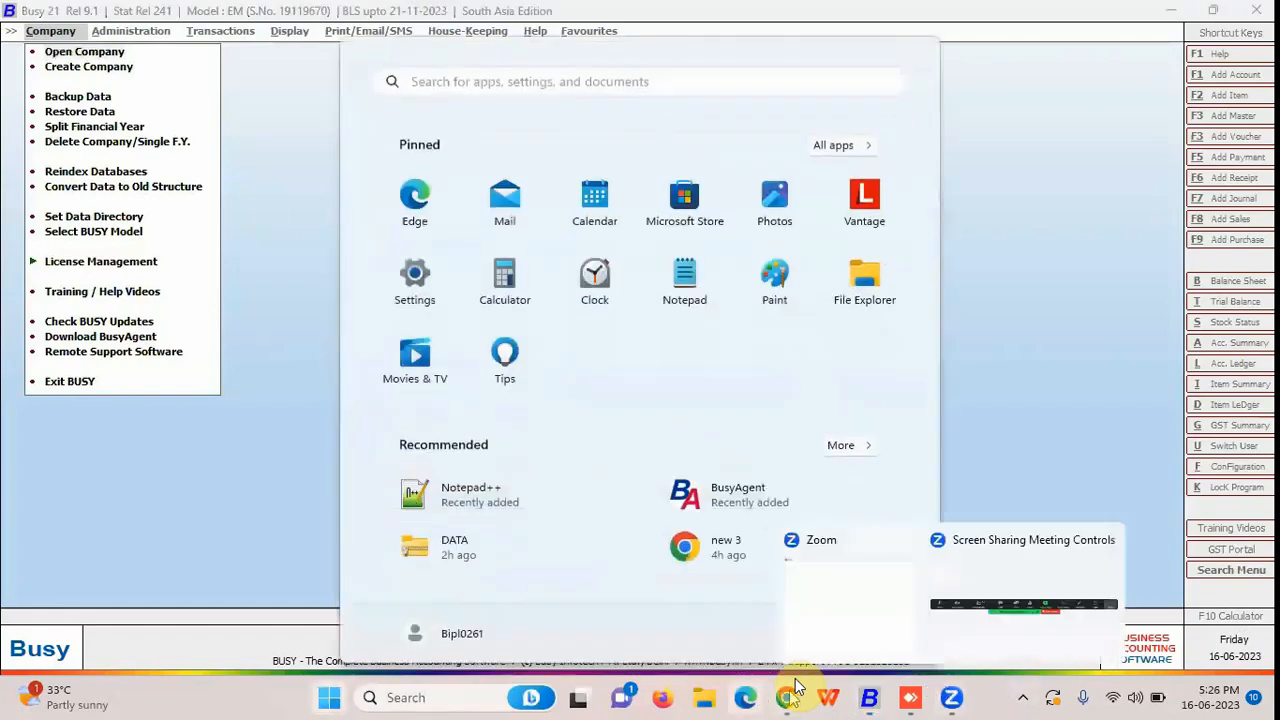
click(785, 695)
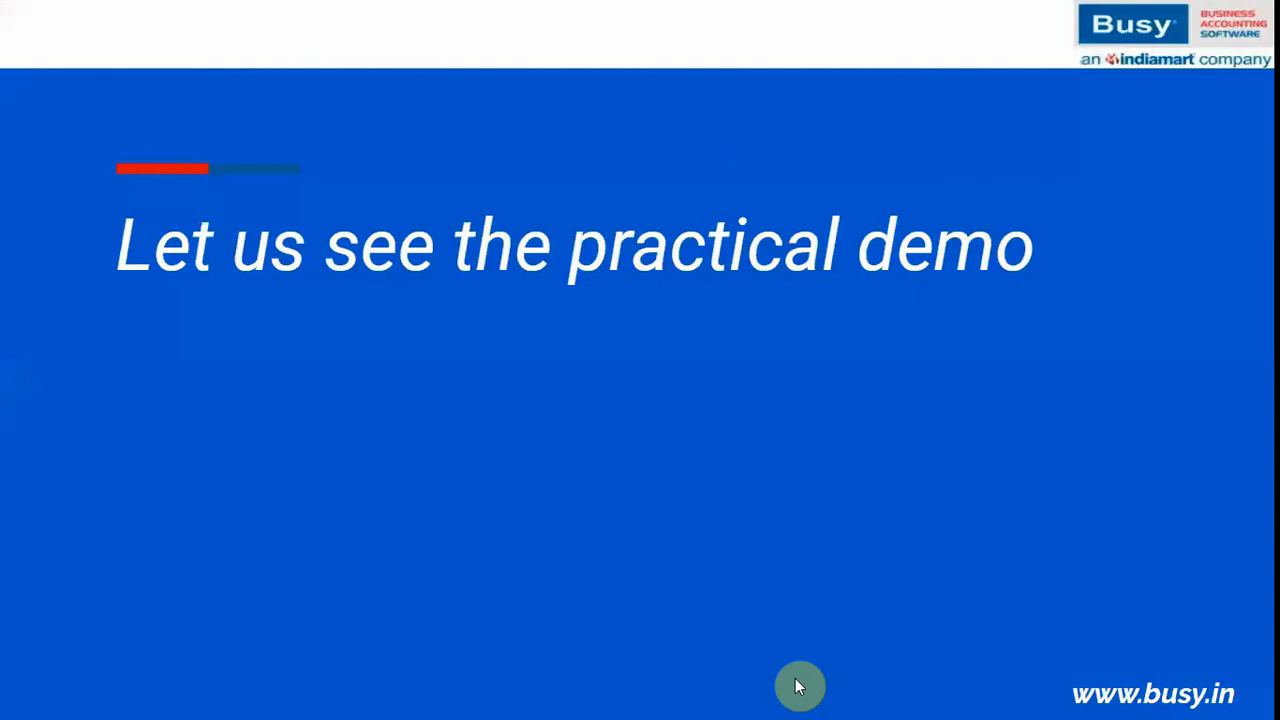
key(Escape)
click(793, 692)
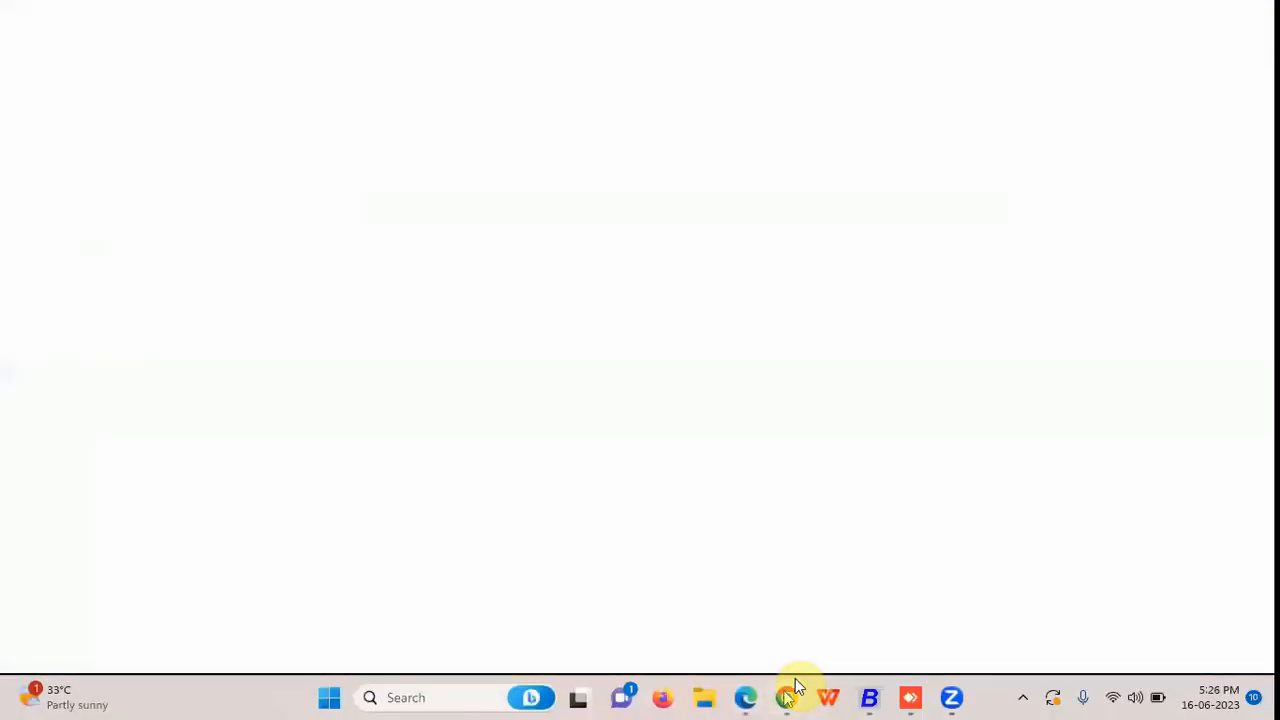
click(793, 688)
click(923, 14)
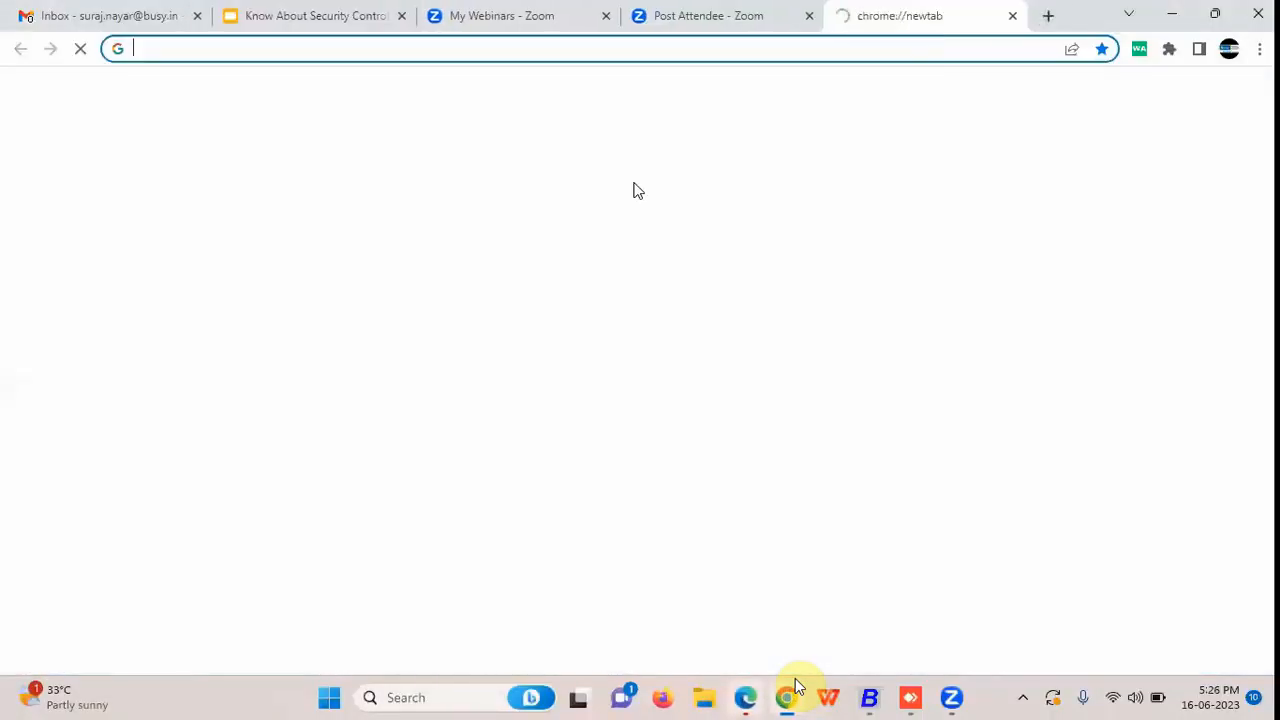
text(busy)
key(Return)
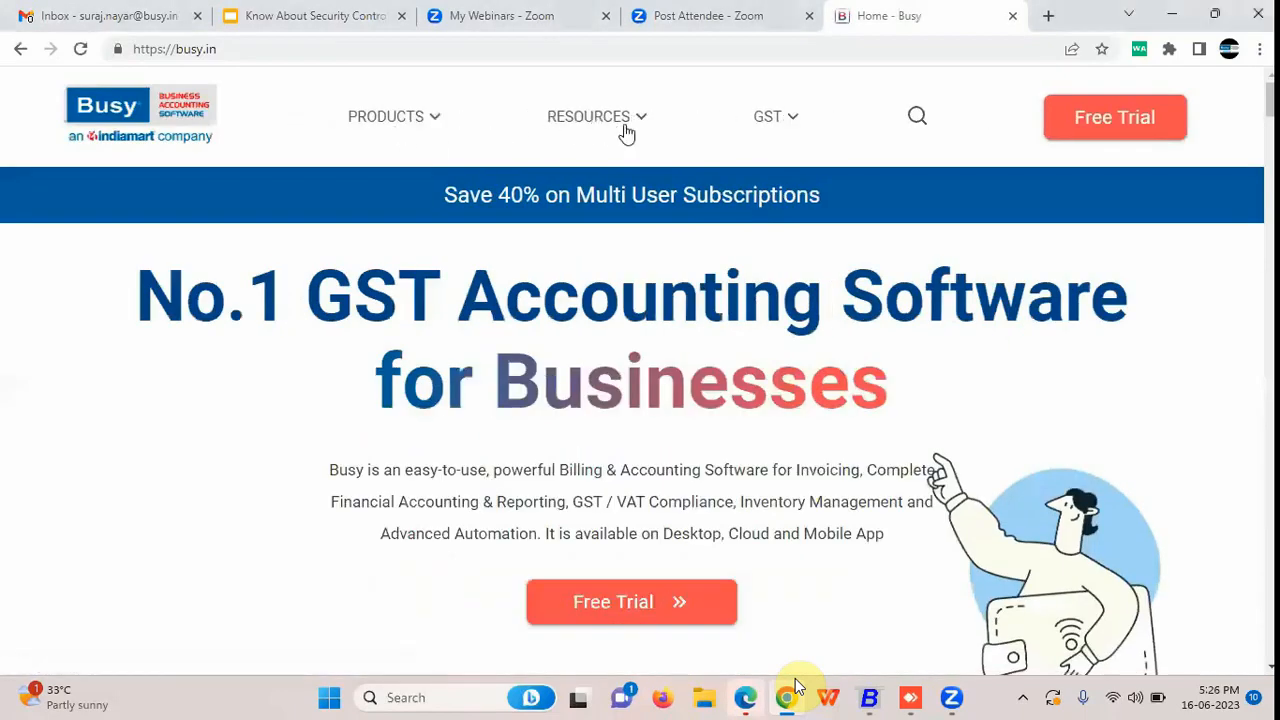
Download Busy Agent from the website's Downloads page and save the setup ZIP archive to the Desktop.
mouse_move(626, 133)
click(587, 205)
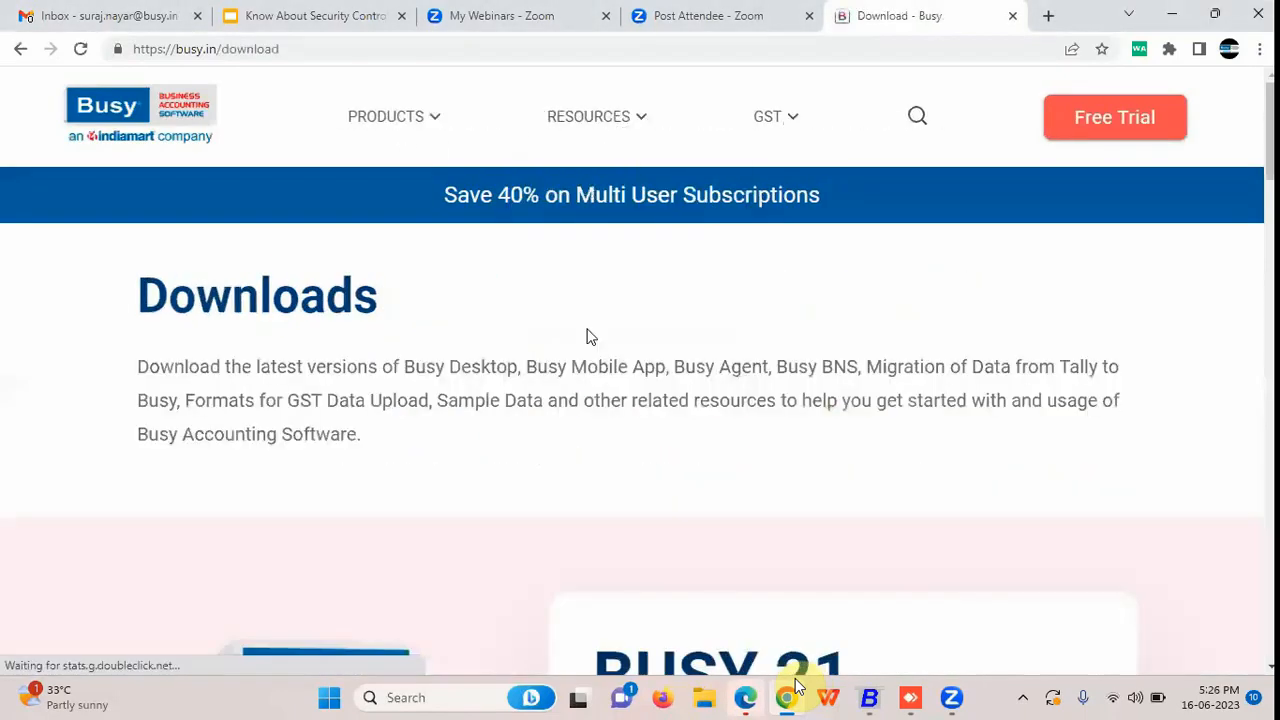
scroll(563, 487, down, 5)
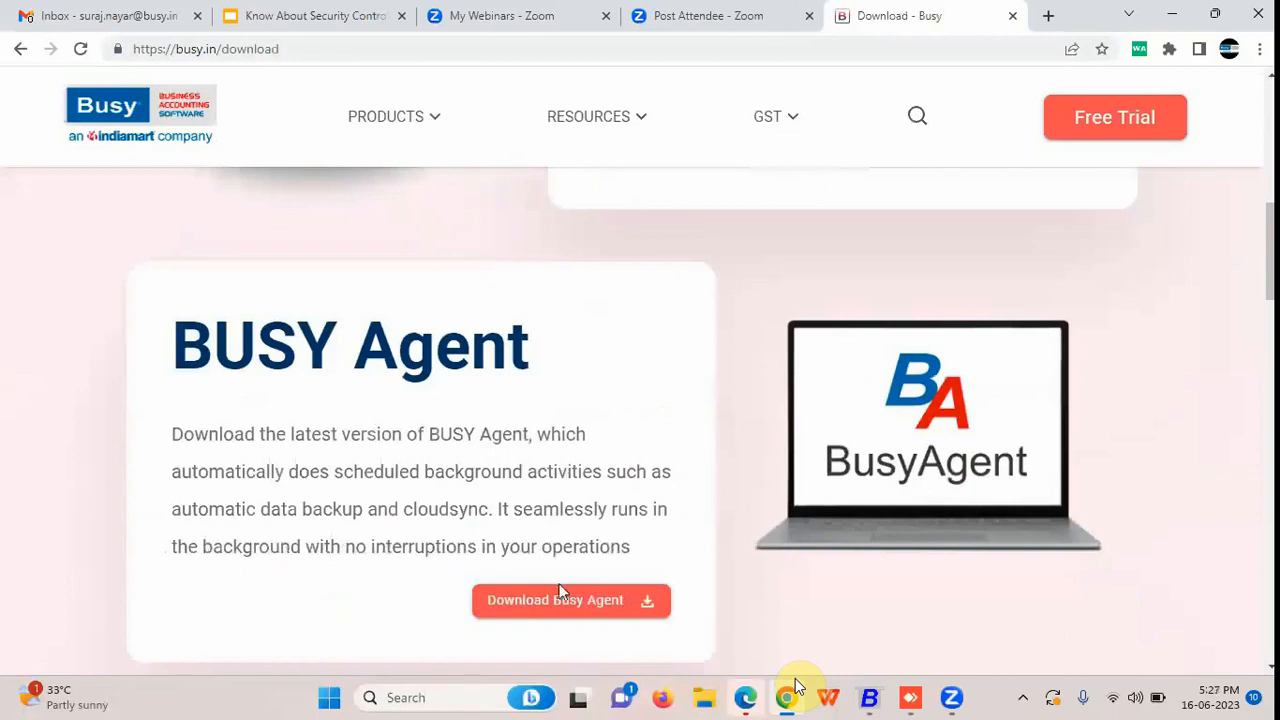
click(581, 612)
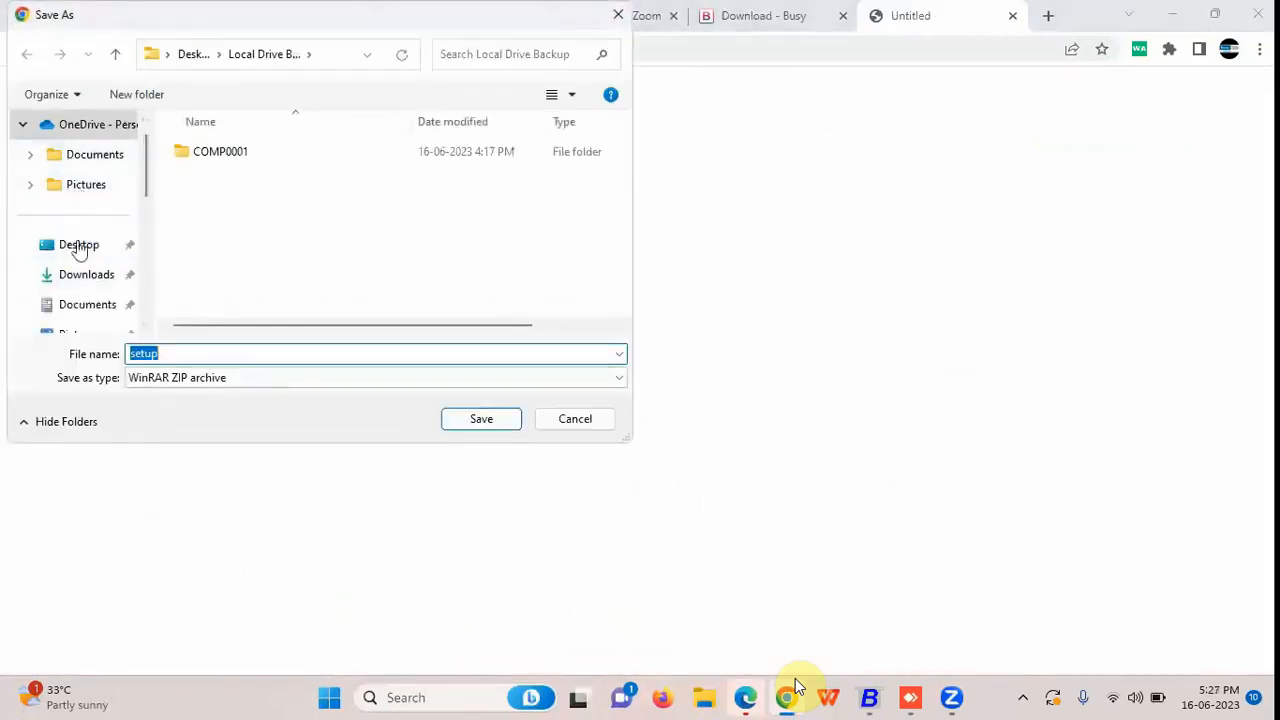
click(80, 247)
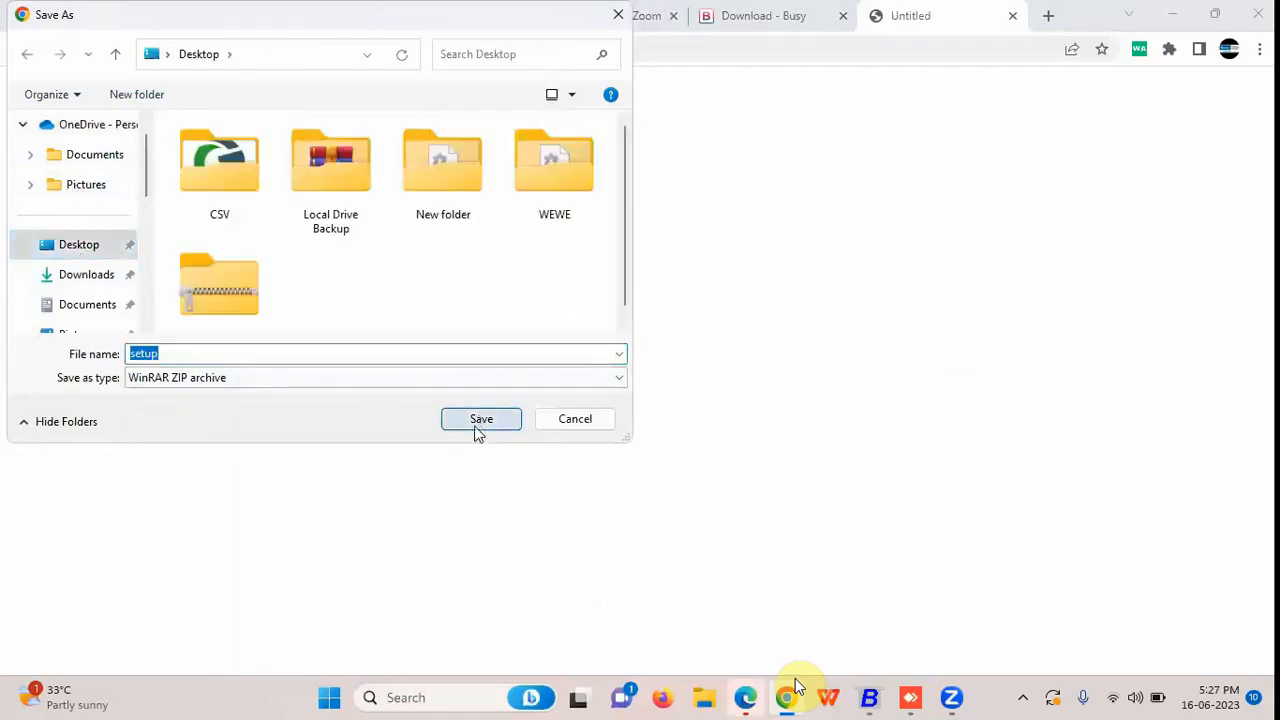
click(477, 425)
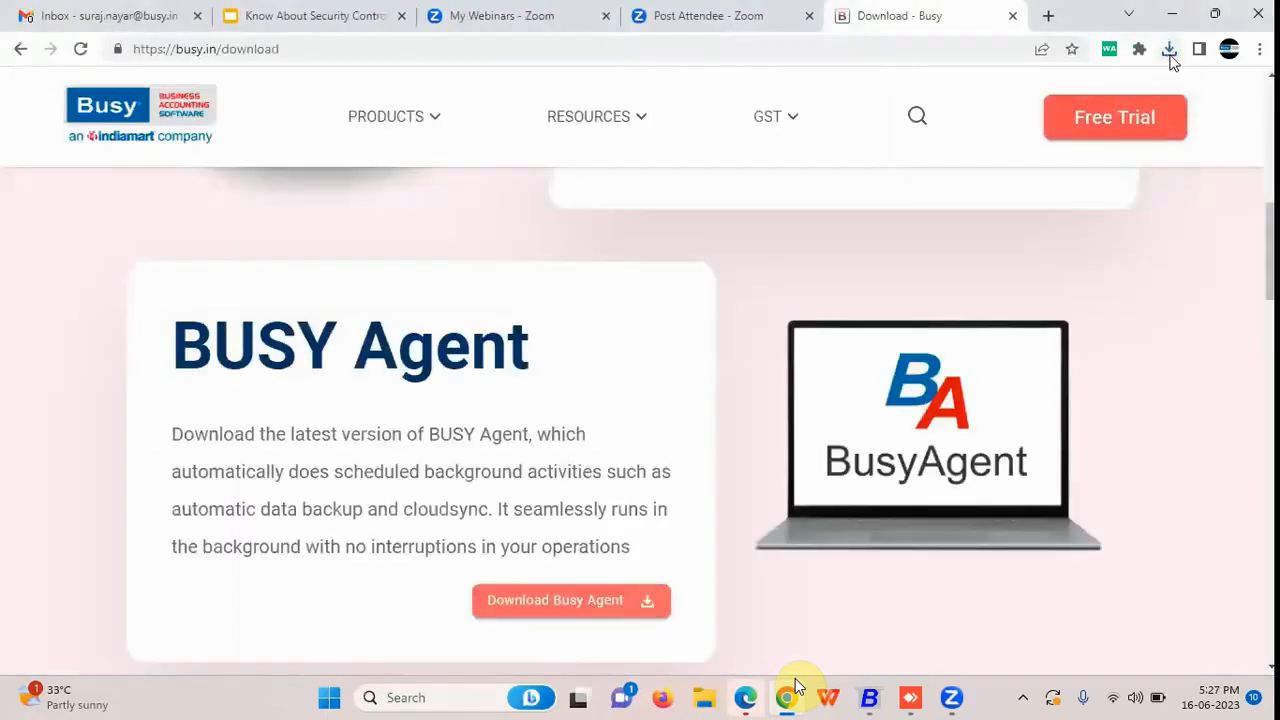
Locate the downloaded setup.zip on the Desktop and extract it with WinRAR into a setup folder.
click(1170, 52)
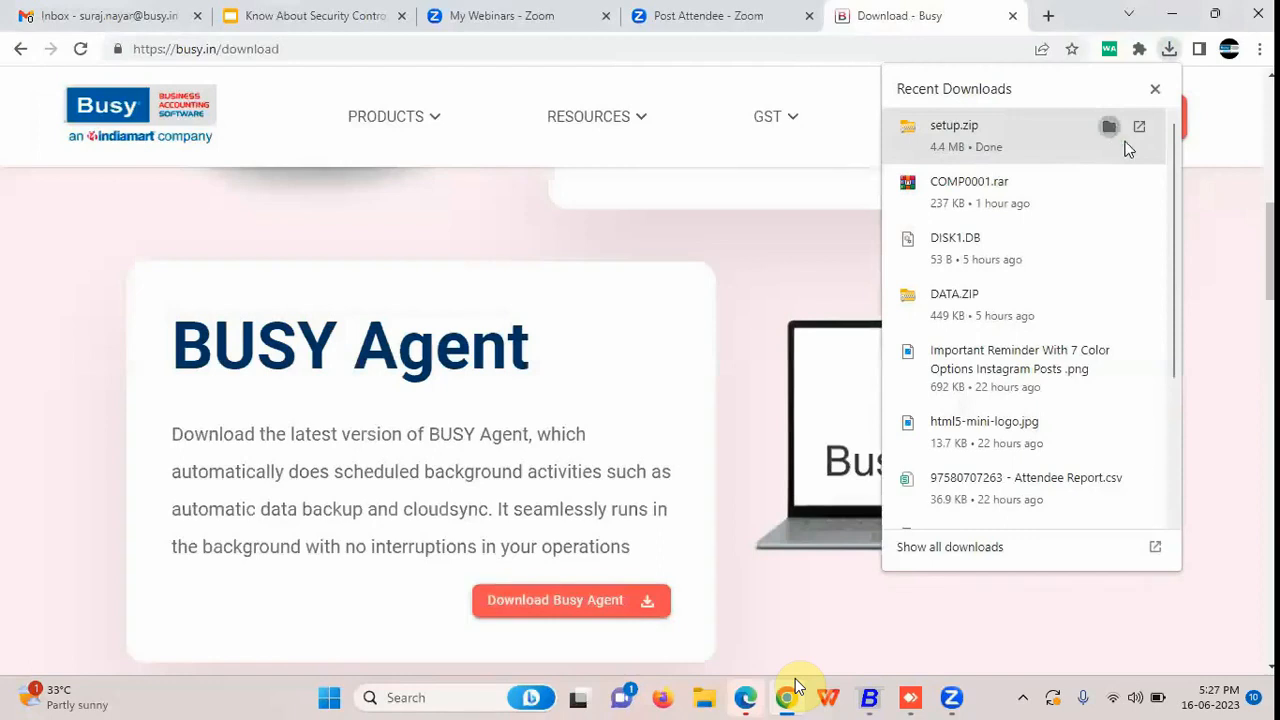
click(1110, 128)
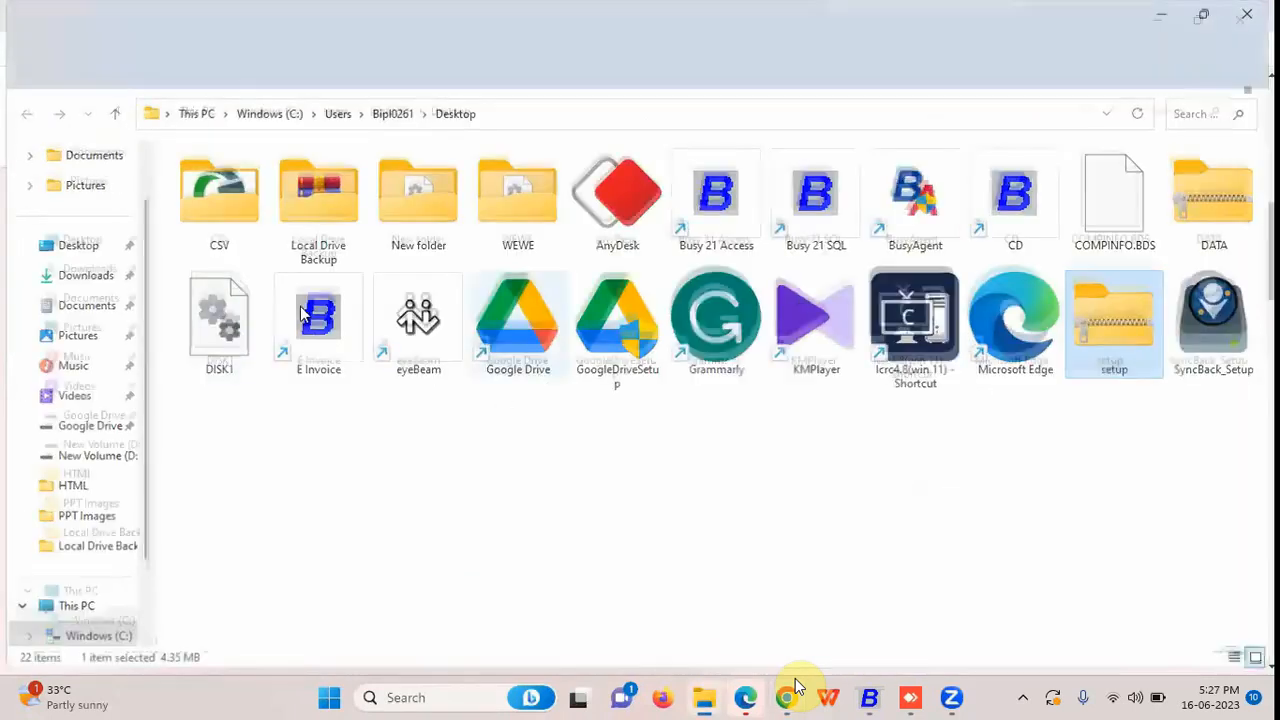
right_click(1134, 337)
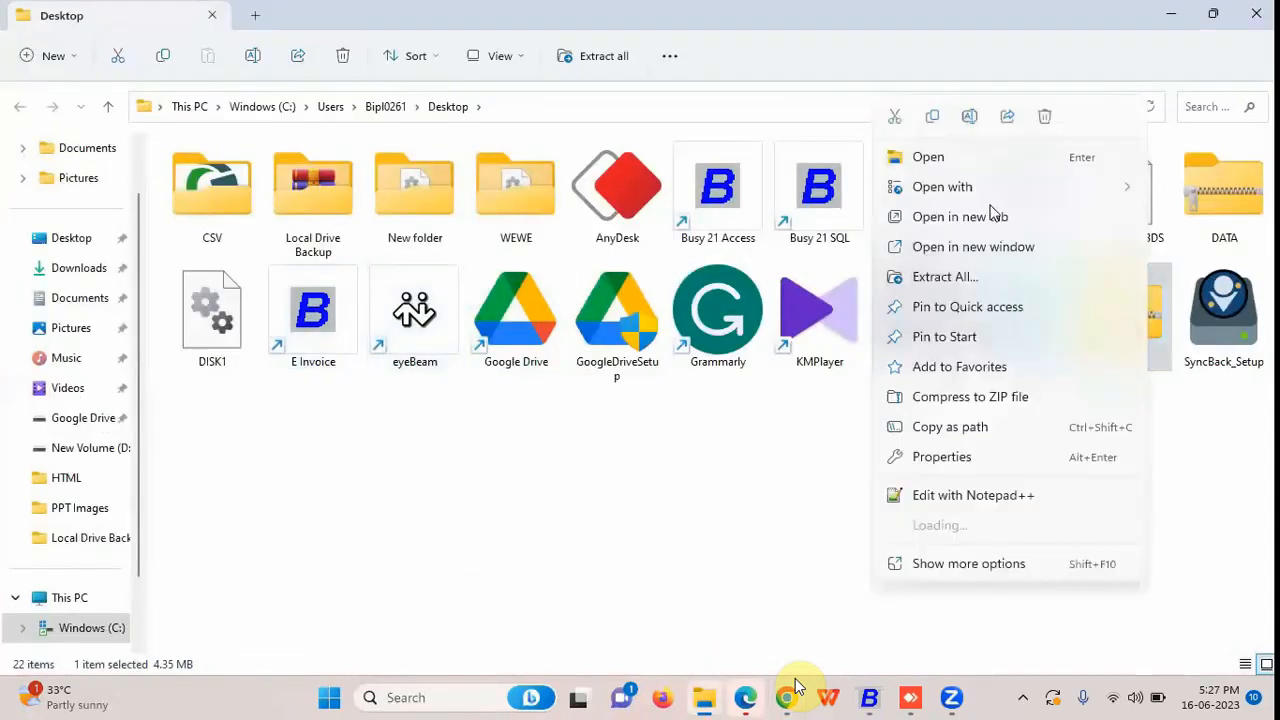
mouse_move(921, 540)
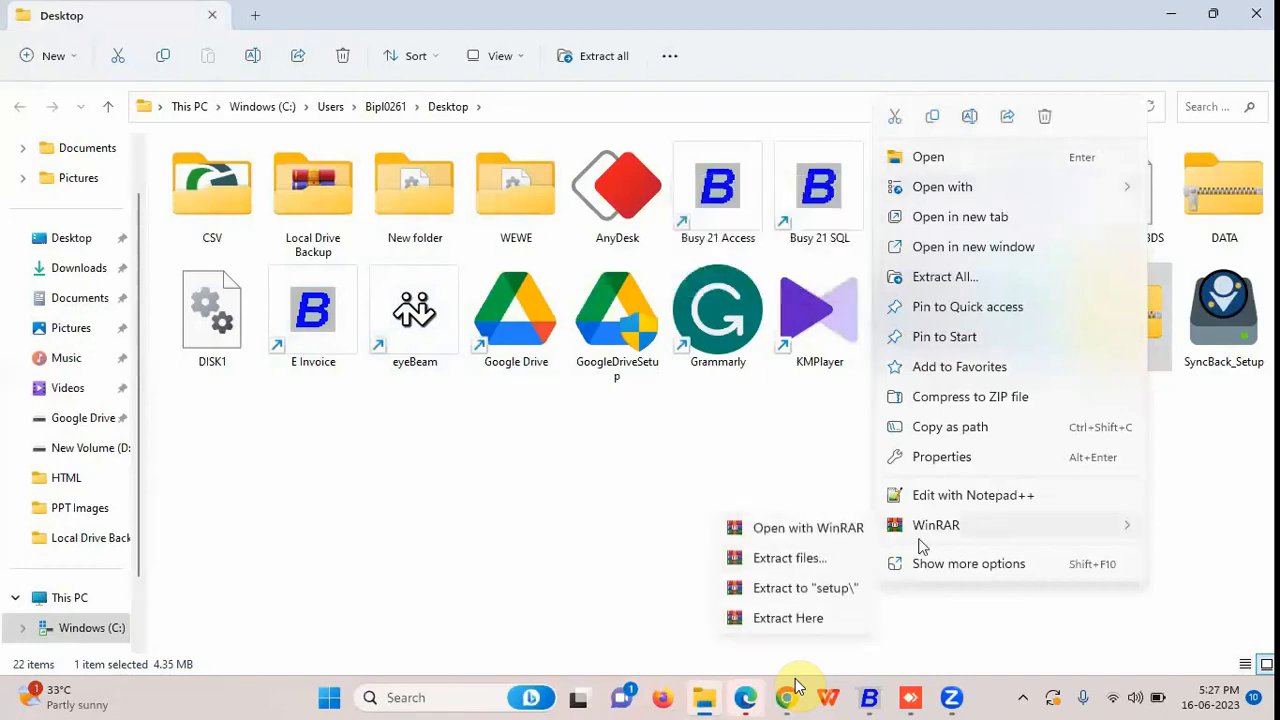
click(797, 588)
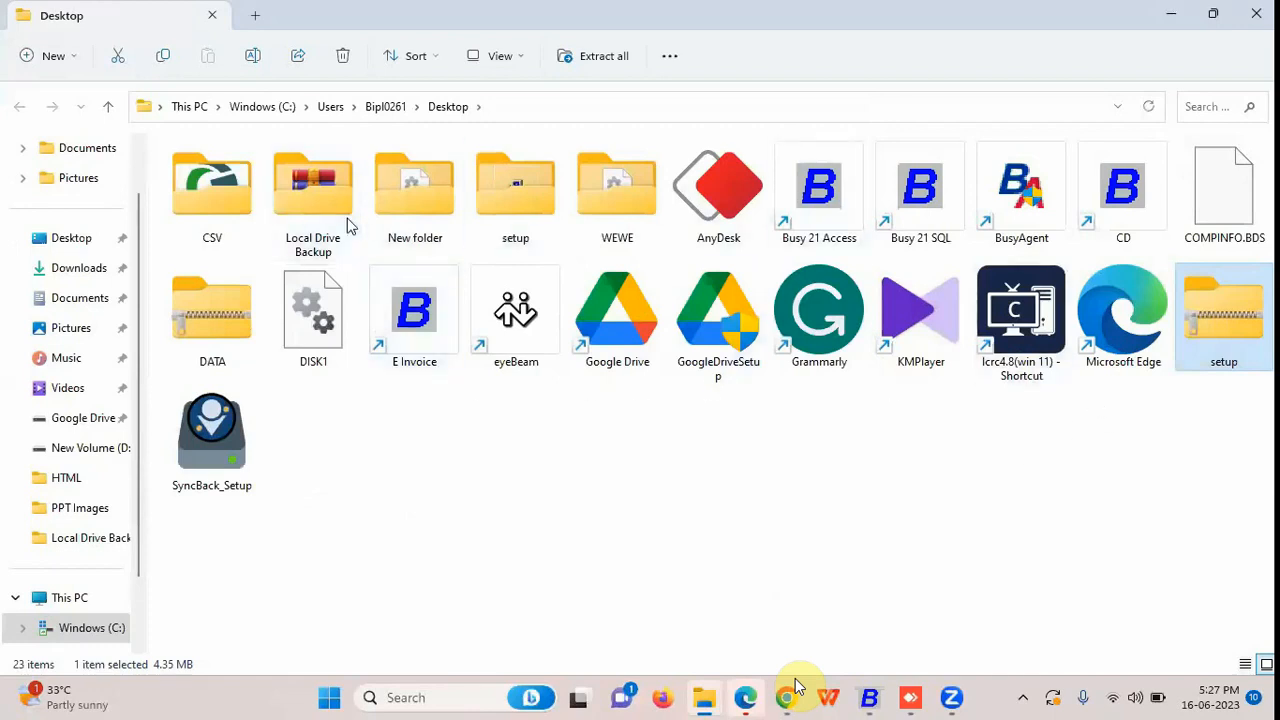
Run the setup application from the extracted setup folder, decline the BusyAgent installation and close the folder window.
key(Return)
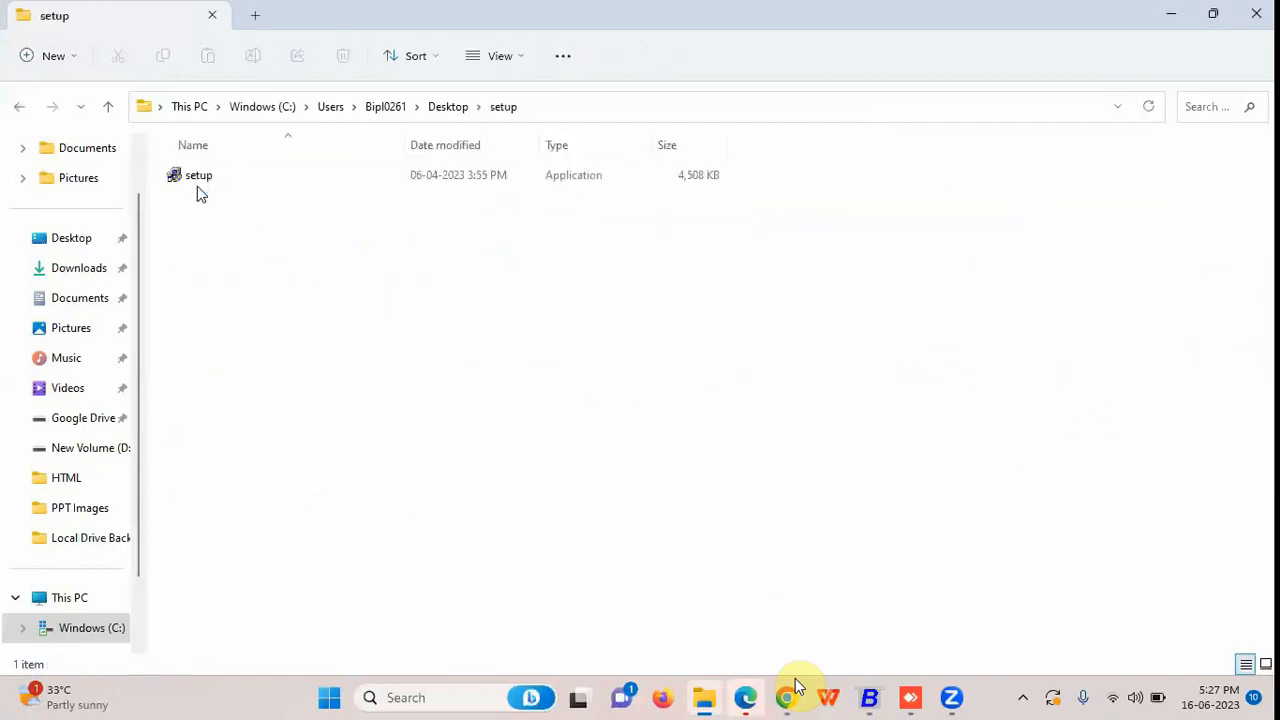
click(196, 184)
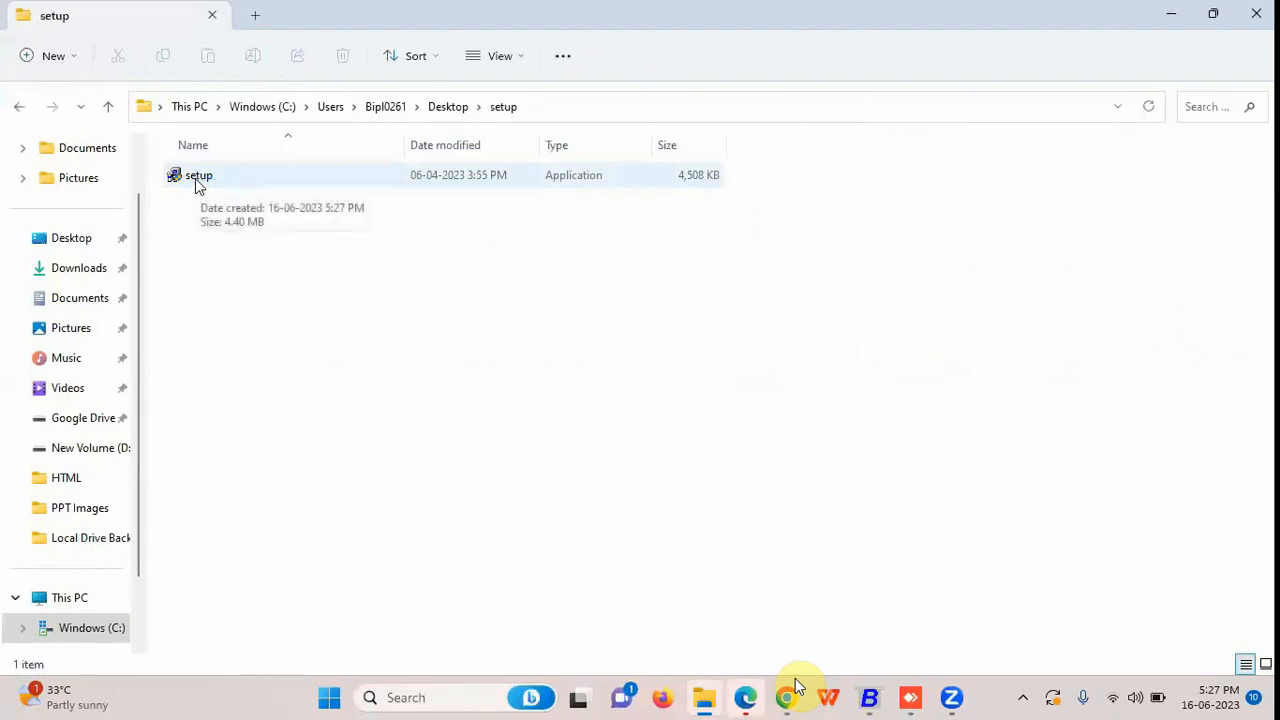
click(195, 181)
double_click(193, 178)
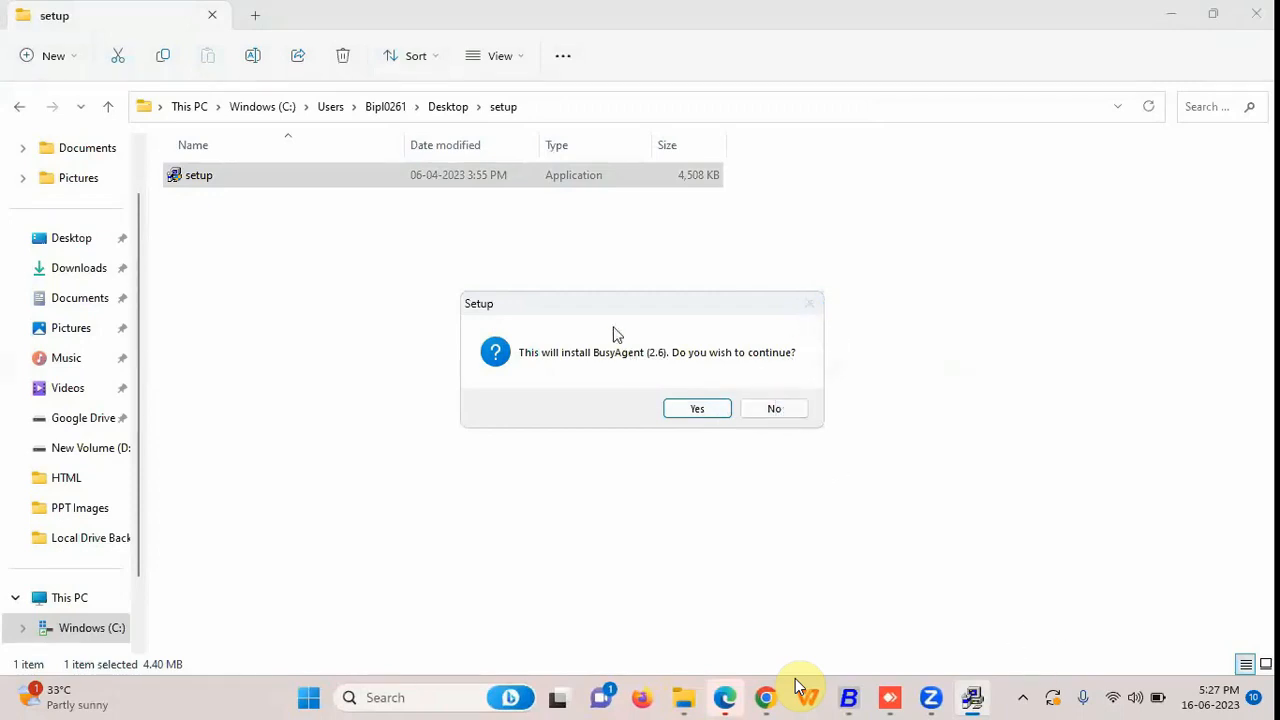
click(800, 414)
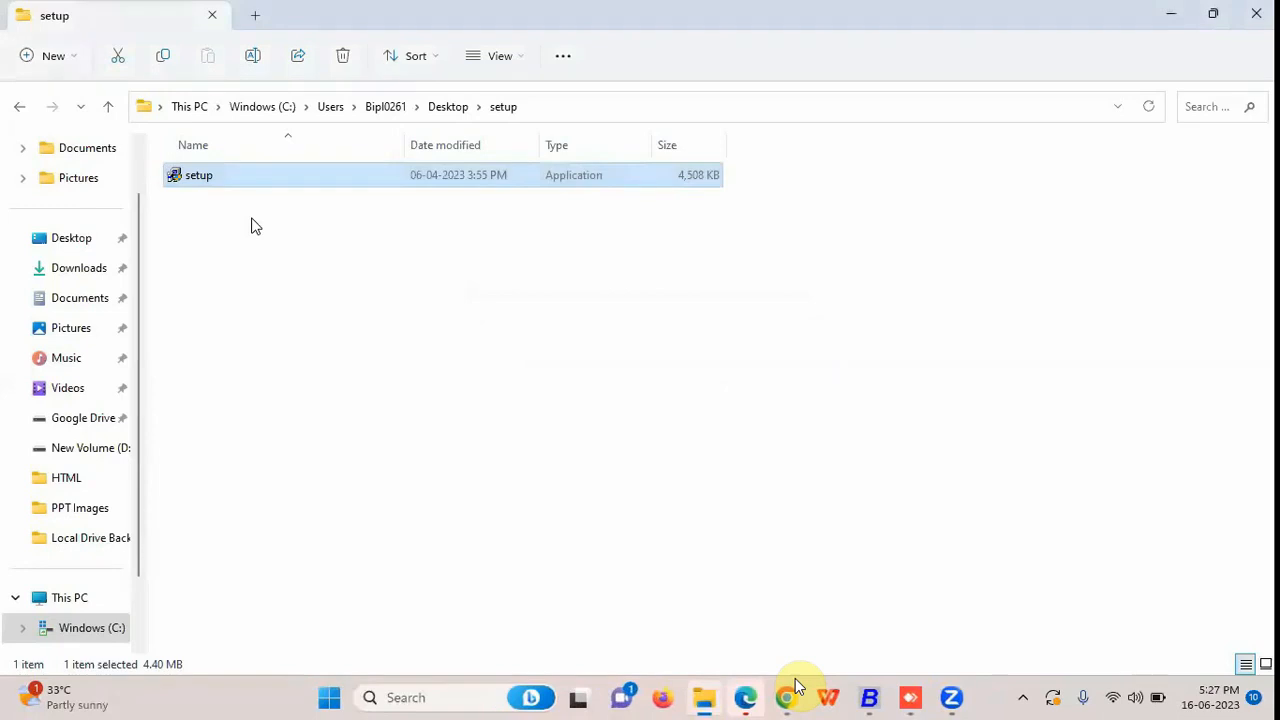
click(805, 180)
click(1256, 13)
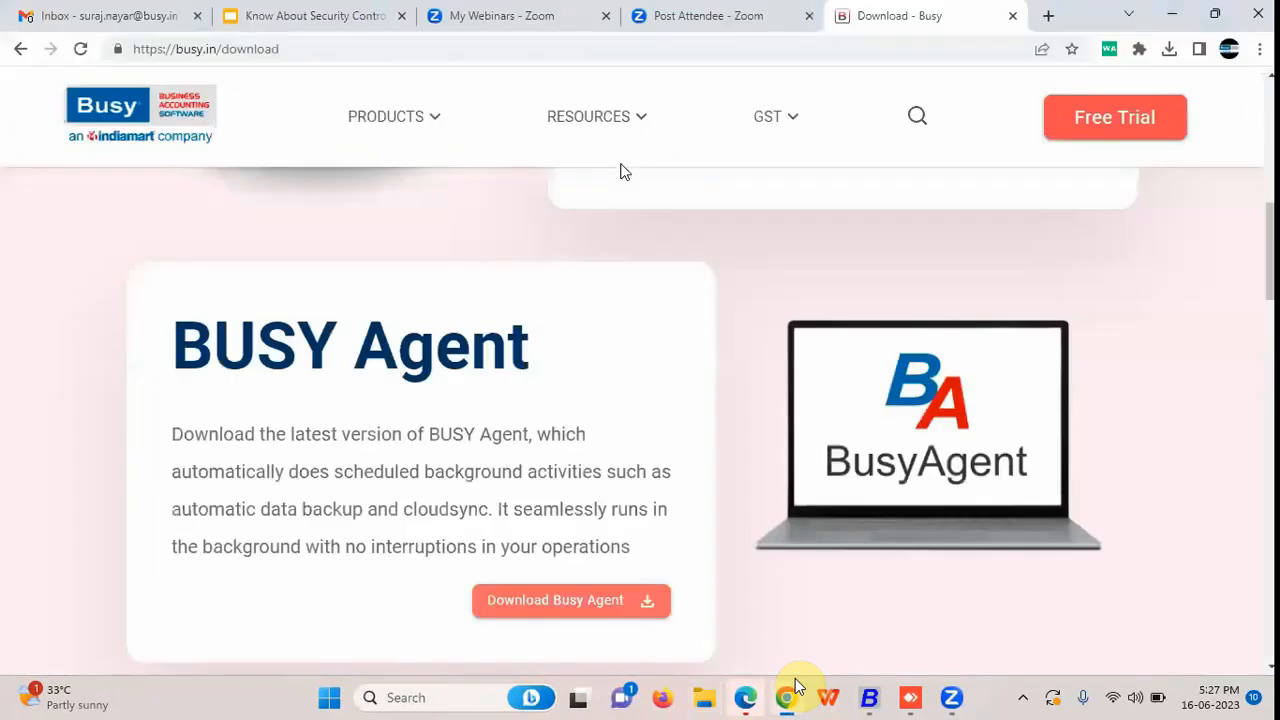
Show the desktop and open the installed BusyAgent from the hidden system tray programs.
key(super+d)
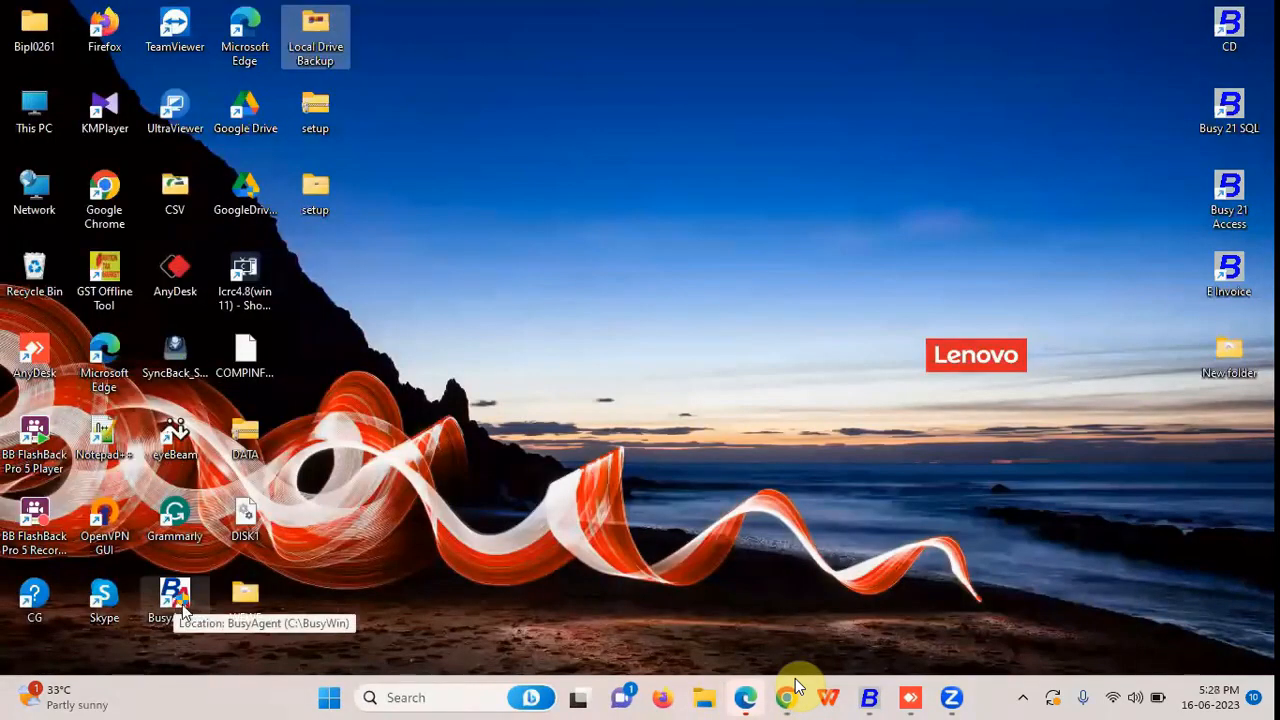
click(182, 606)
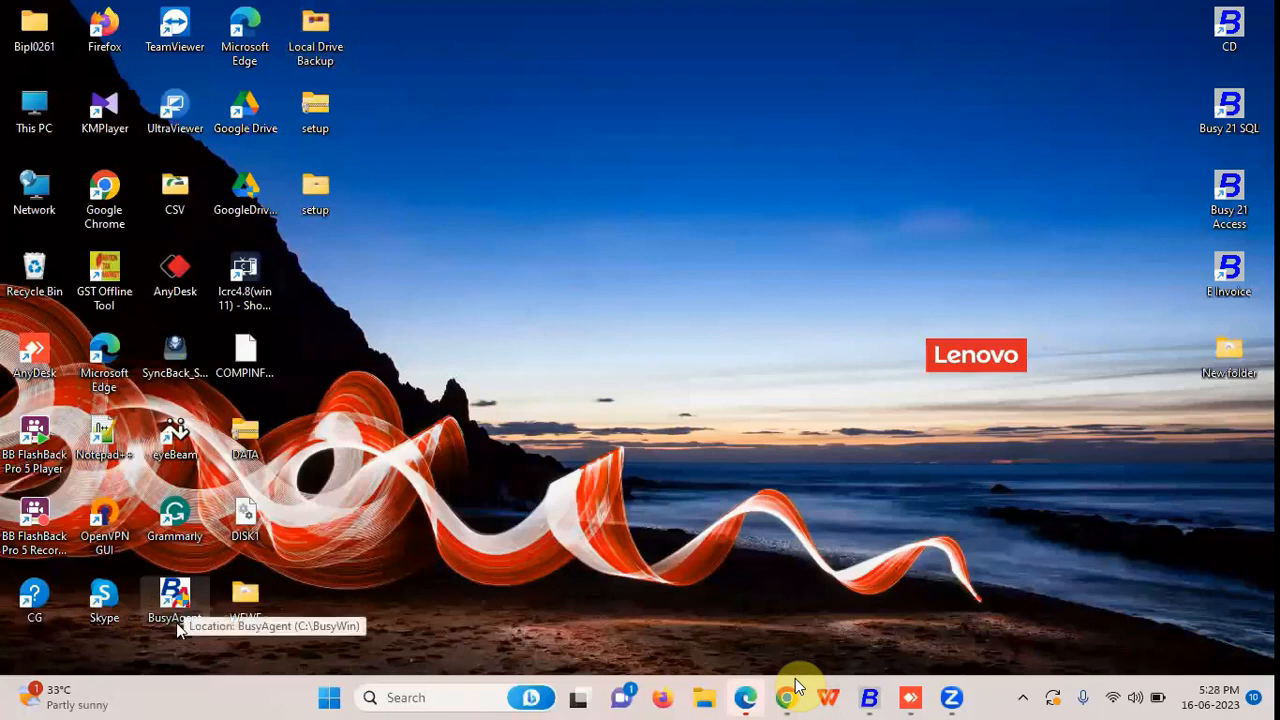
click(1025, 697)
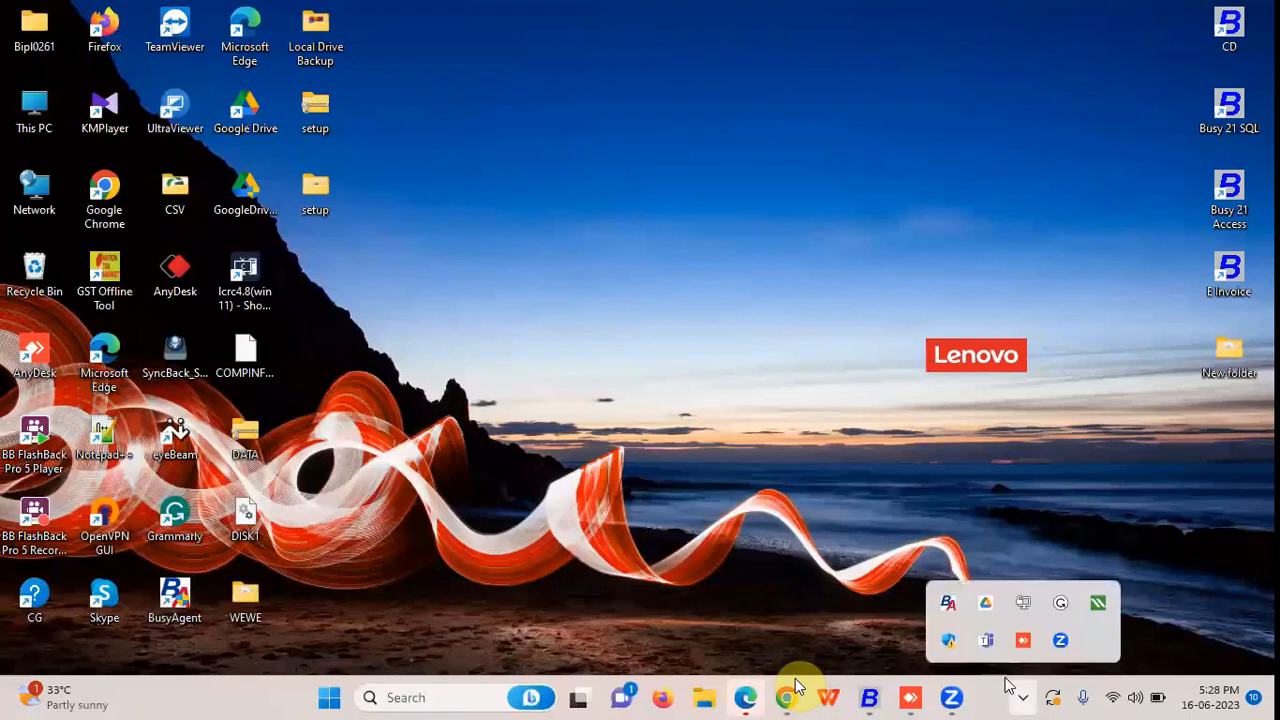
double_click(947, 641)
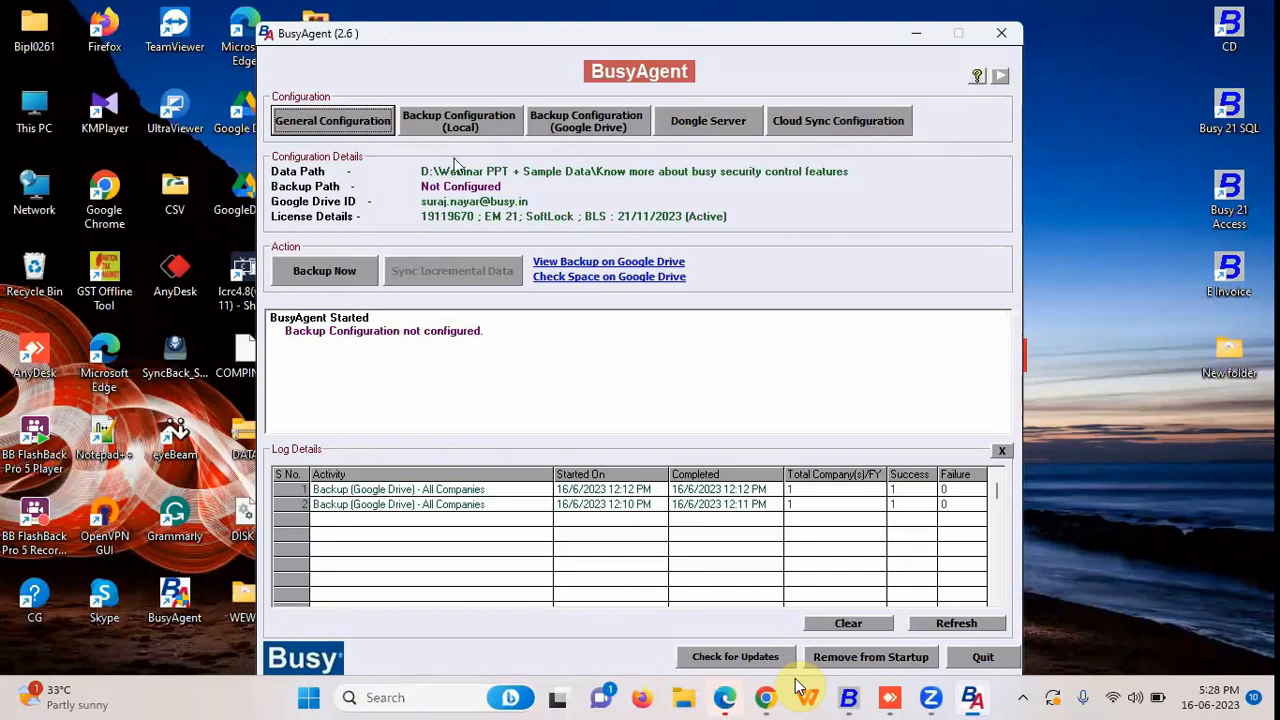
Open BusyAgent's General Configuration and view the SQL server fields before returning the database type to MS Access.
click(336, 125)
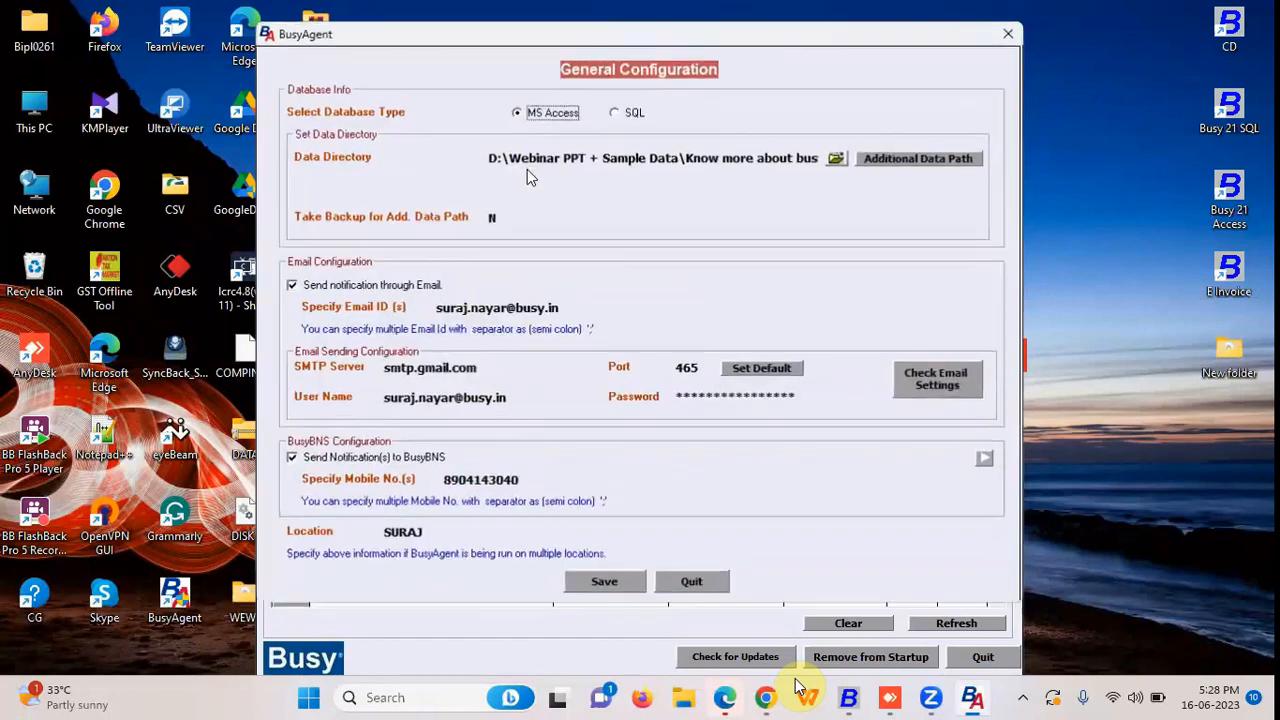
click(615, 113)
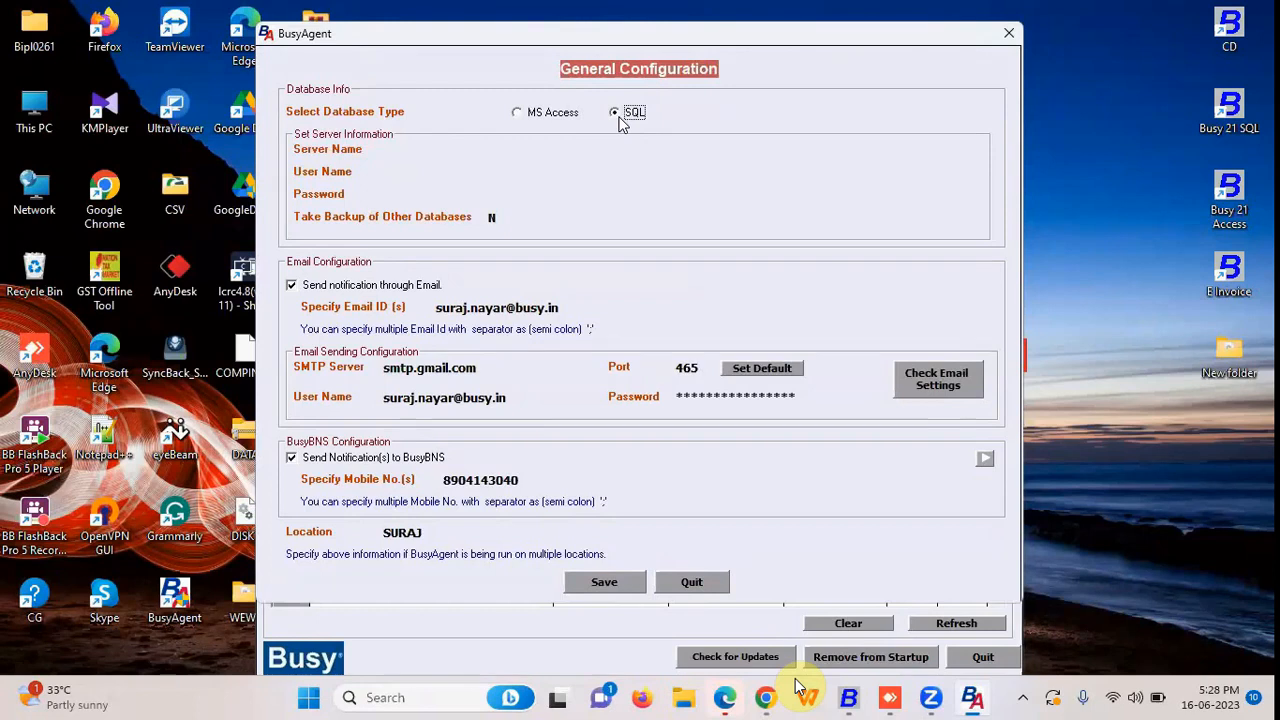
click(527, 115)
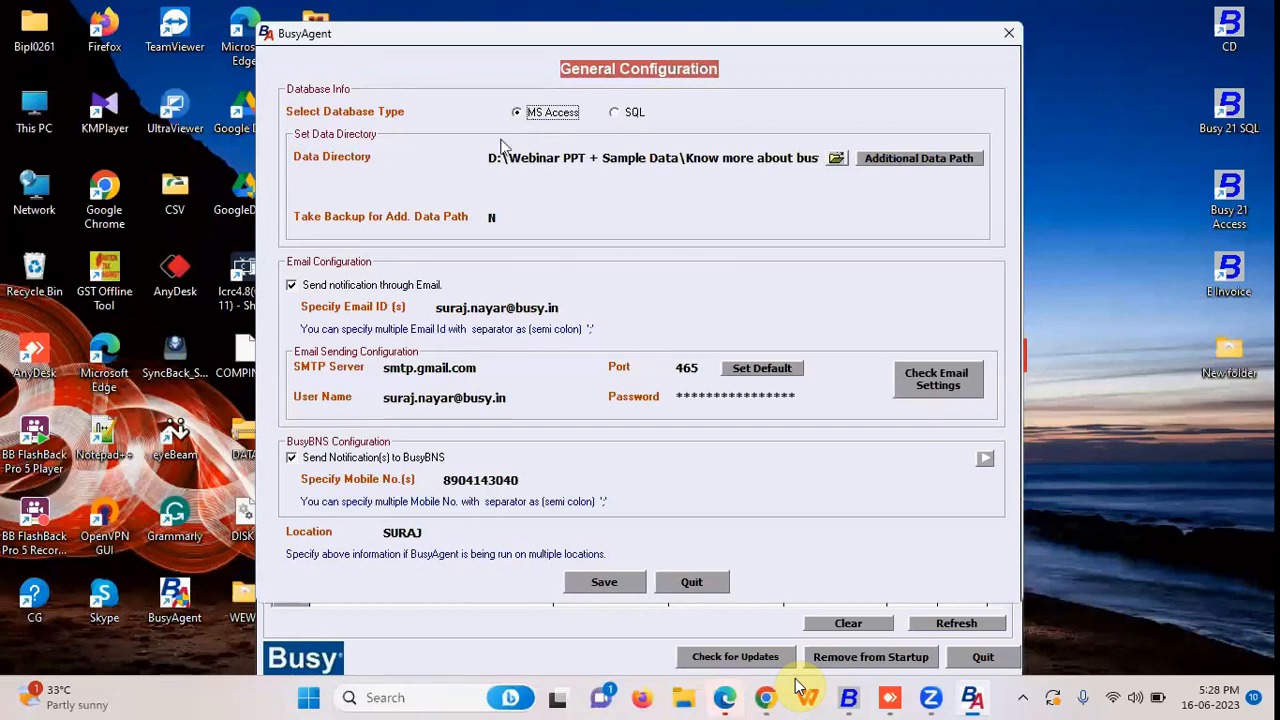
Browse for the data directory as far as the DATA folder in BusyWin on drive C and cancel the selection.
click(552, 158)
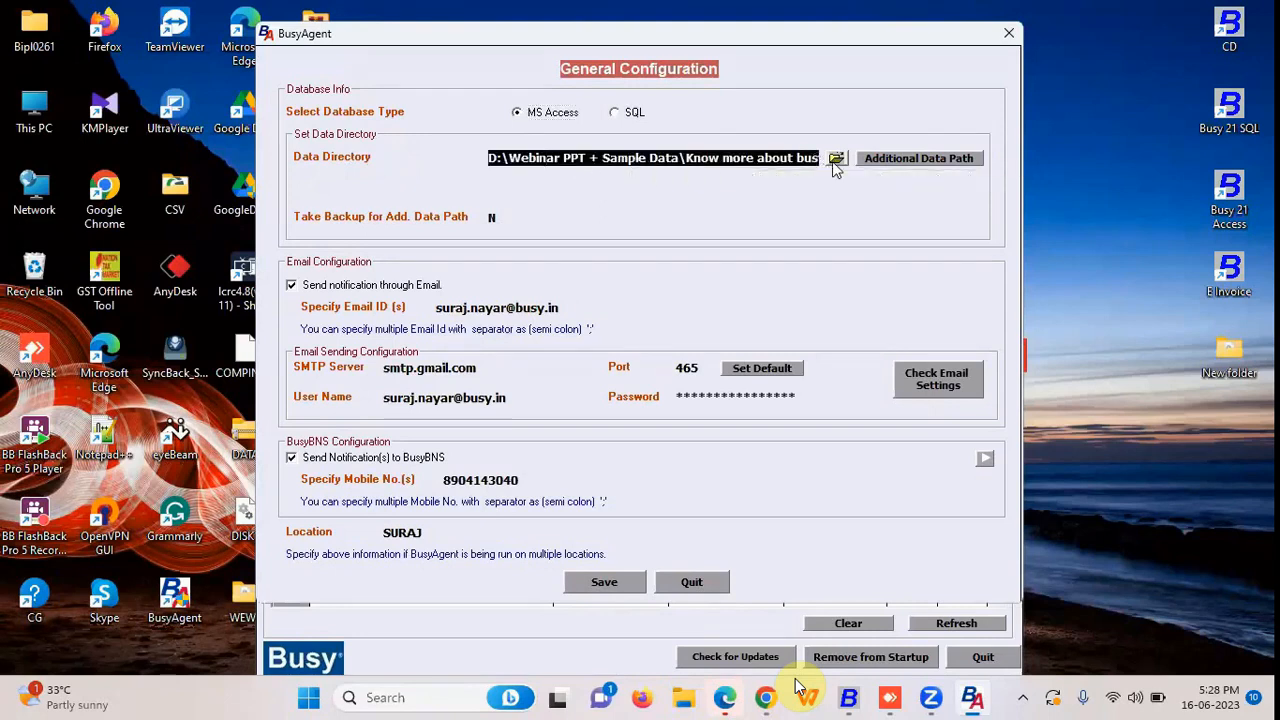
click(836, 158)
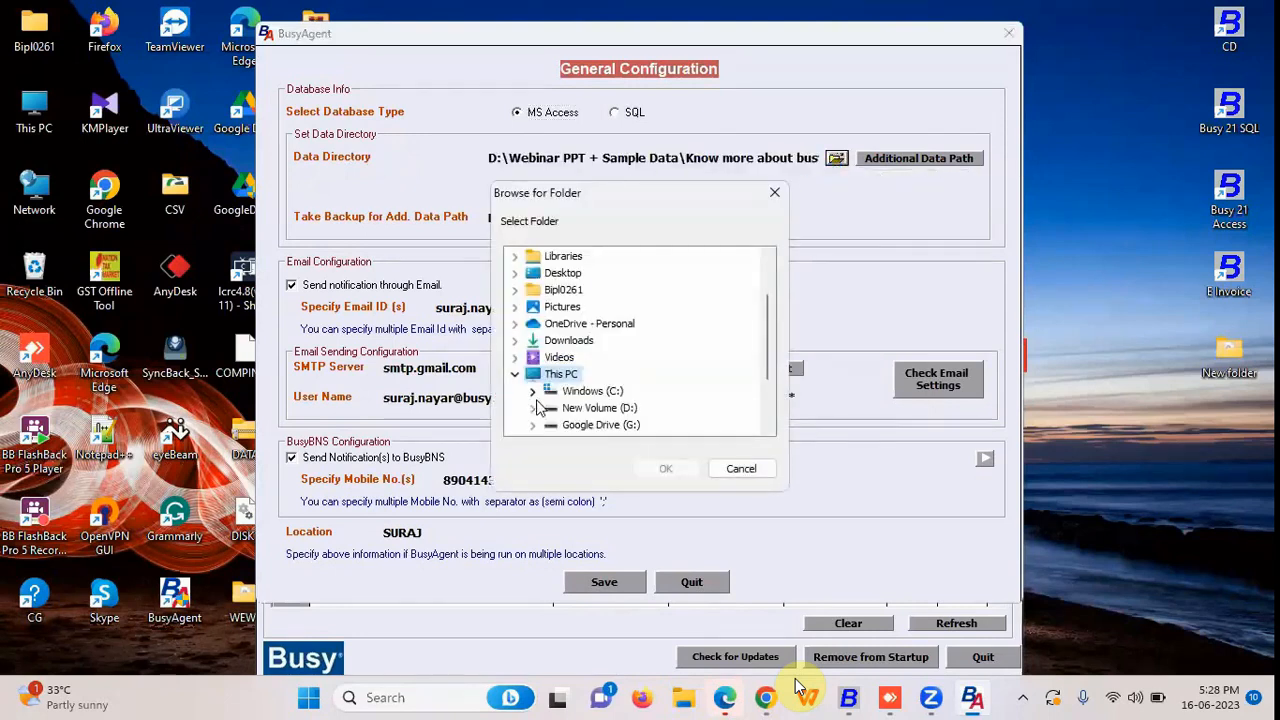
click(533, 391)
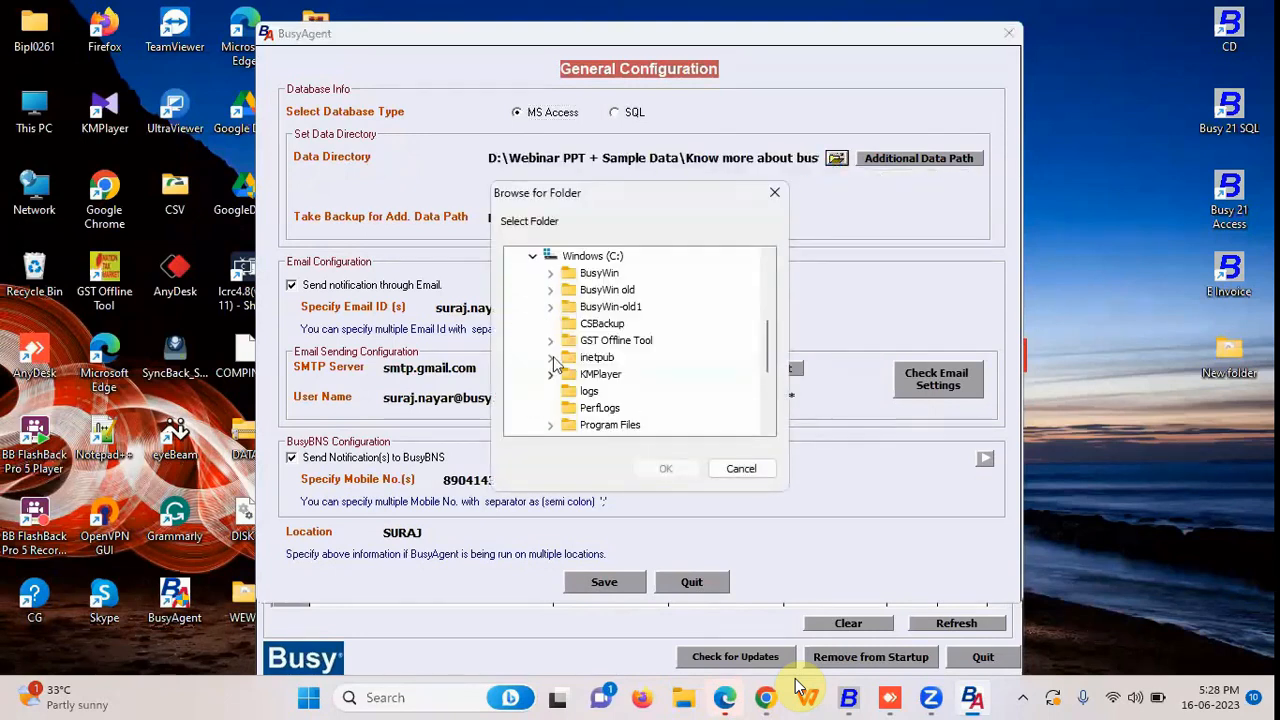
click(550, 273)
click(605, 342)
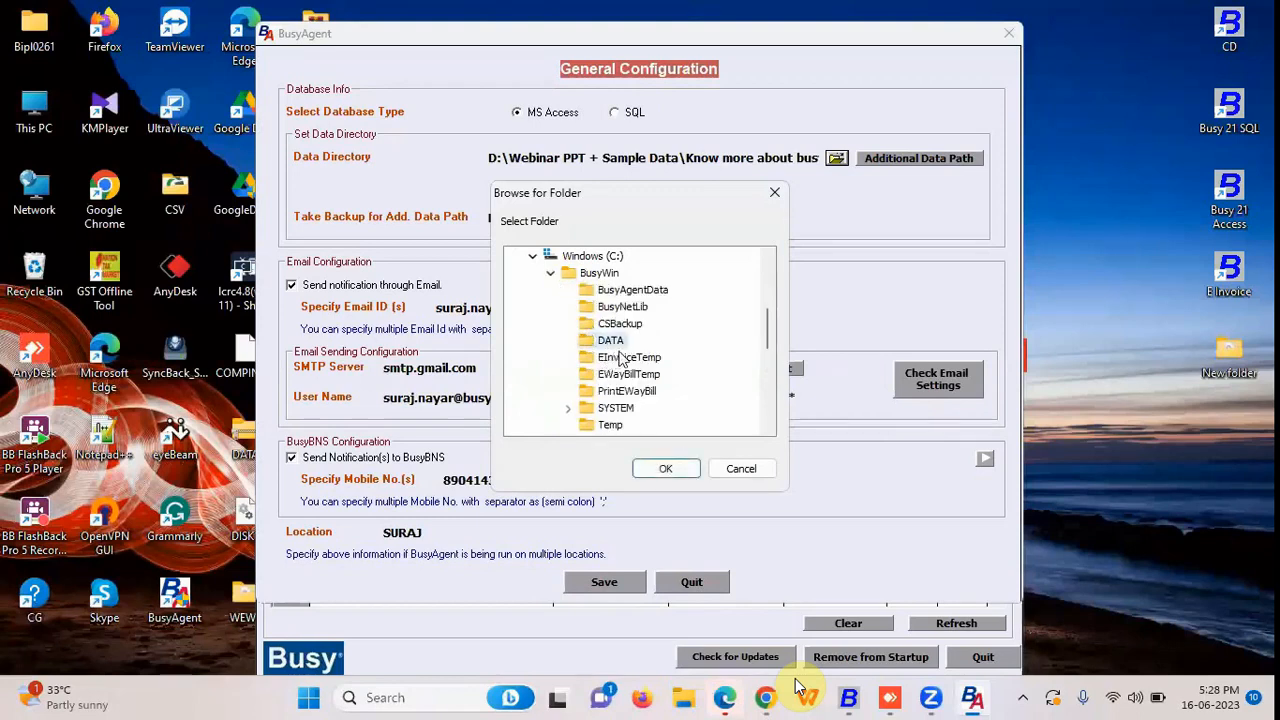
click(743, 470)
Examine the current data directory path and the list for additional backup data paths, closing the list without entries.
drag(491, 157, 844, 158)
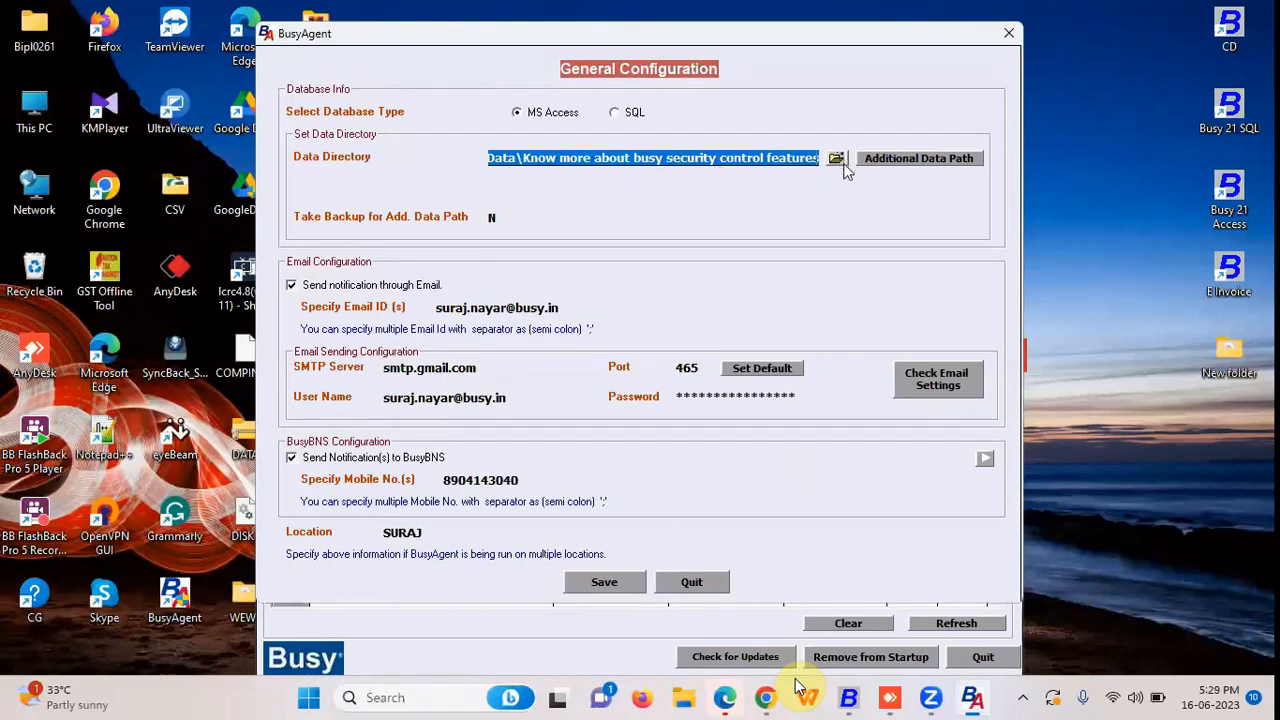
click(898, 168)
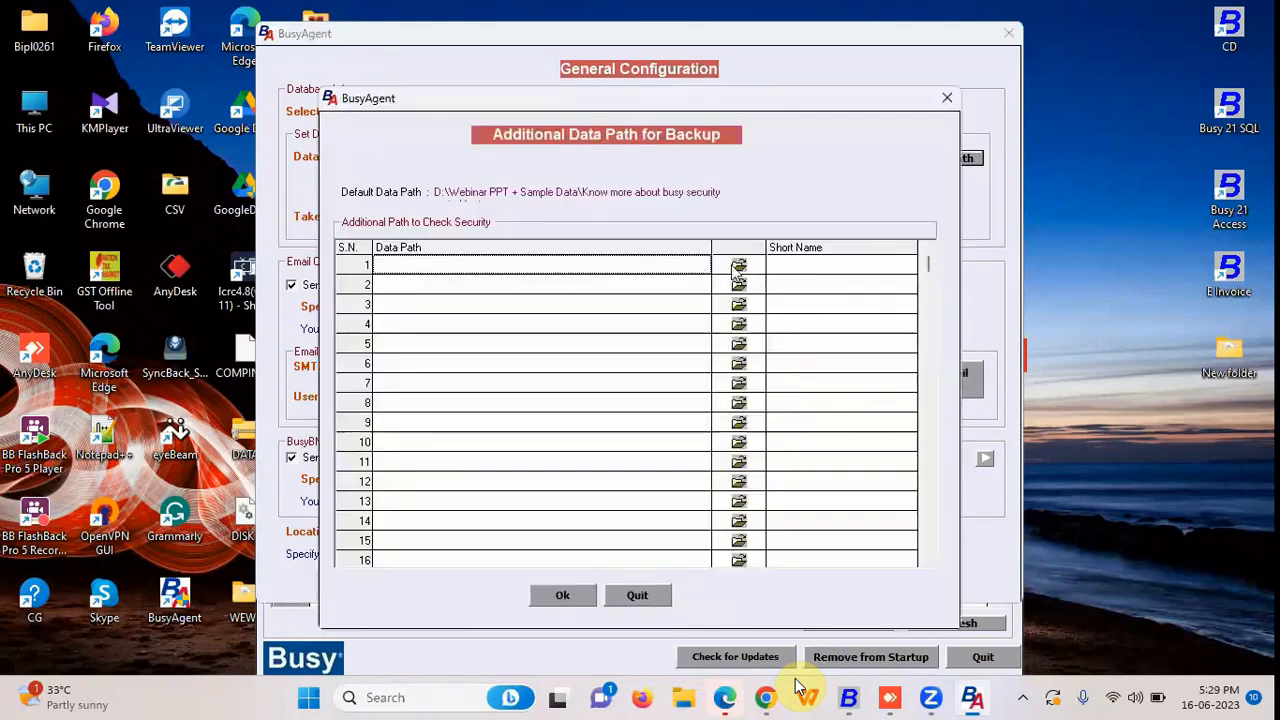
click(947, 98)
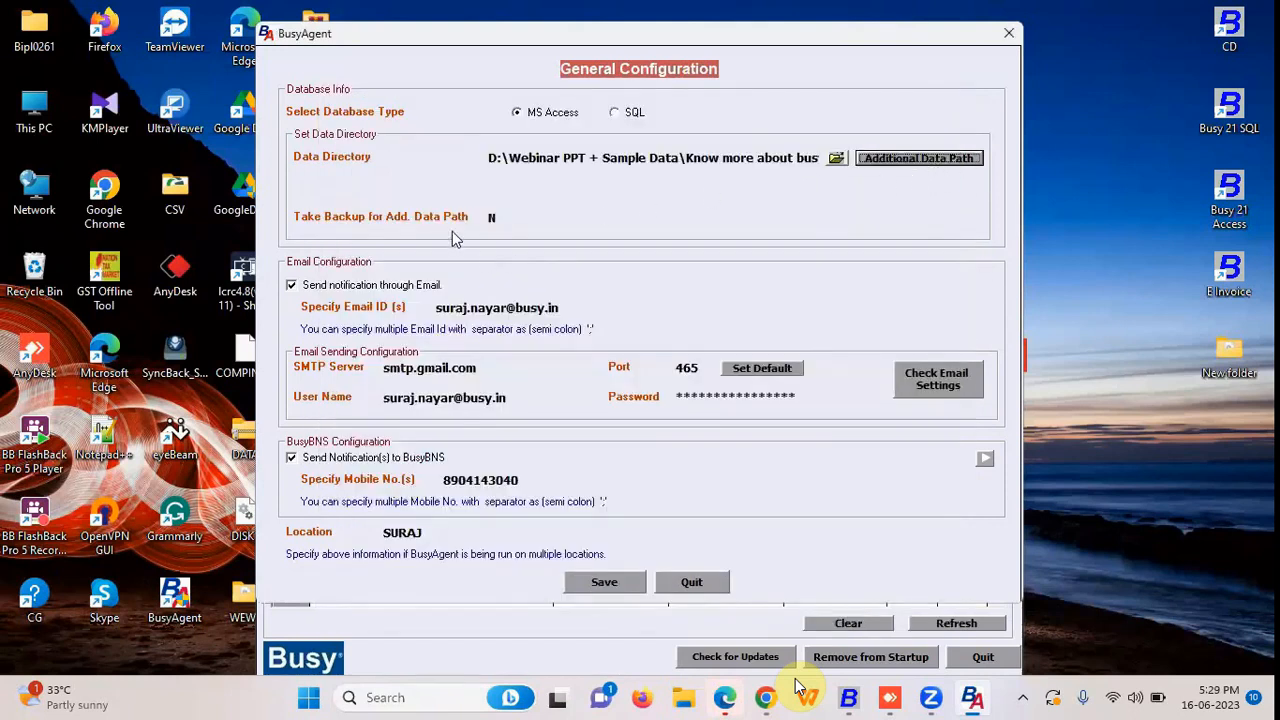
Switch email notification off and back on, and examine the field for the notification email IDs.
click(338, 287)
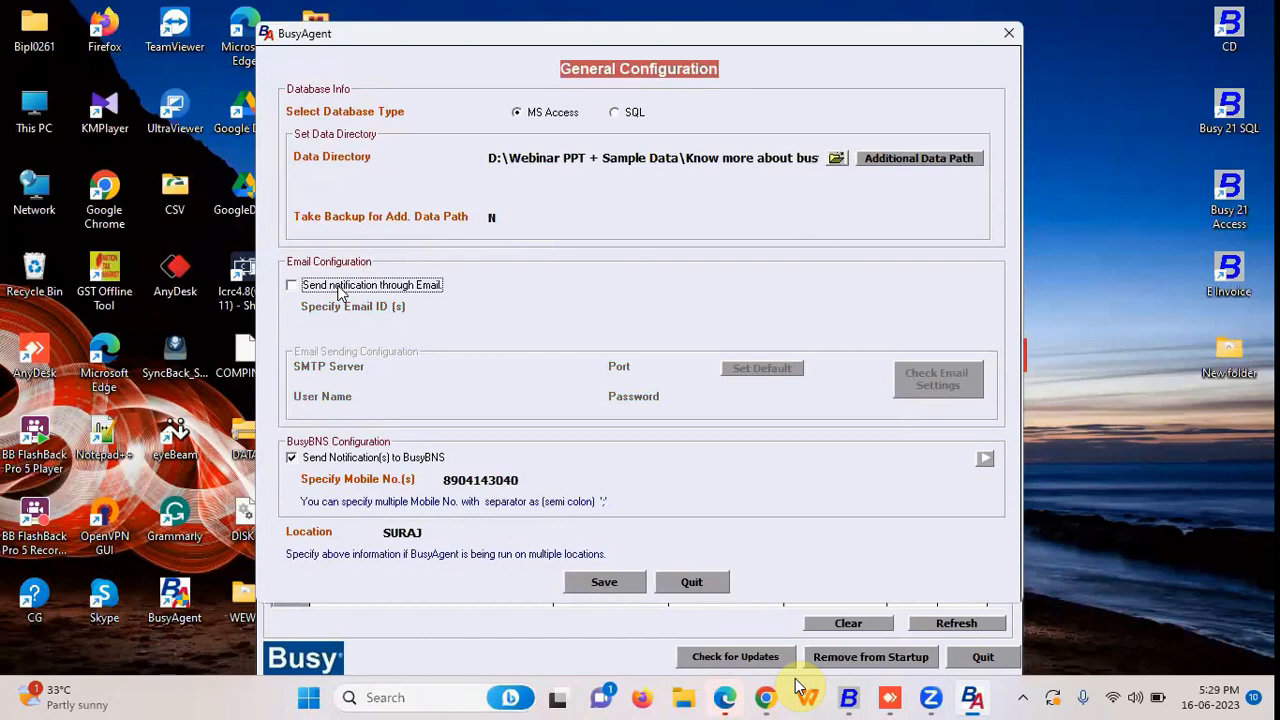
click(330, 287)
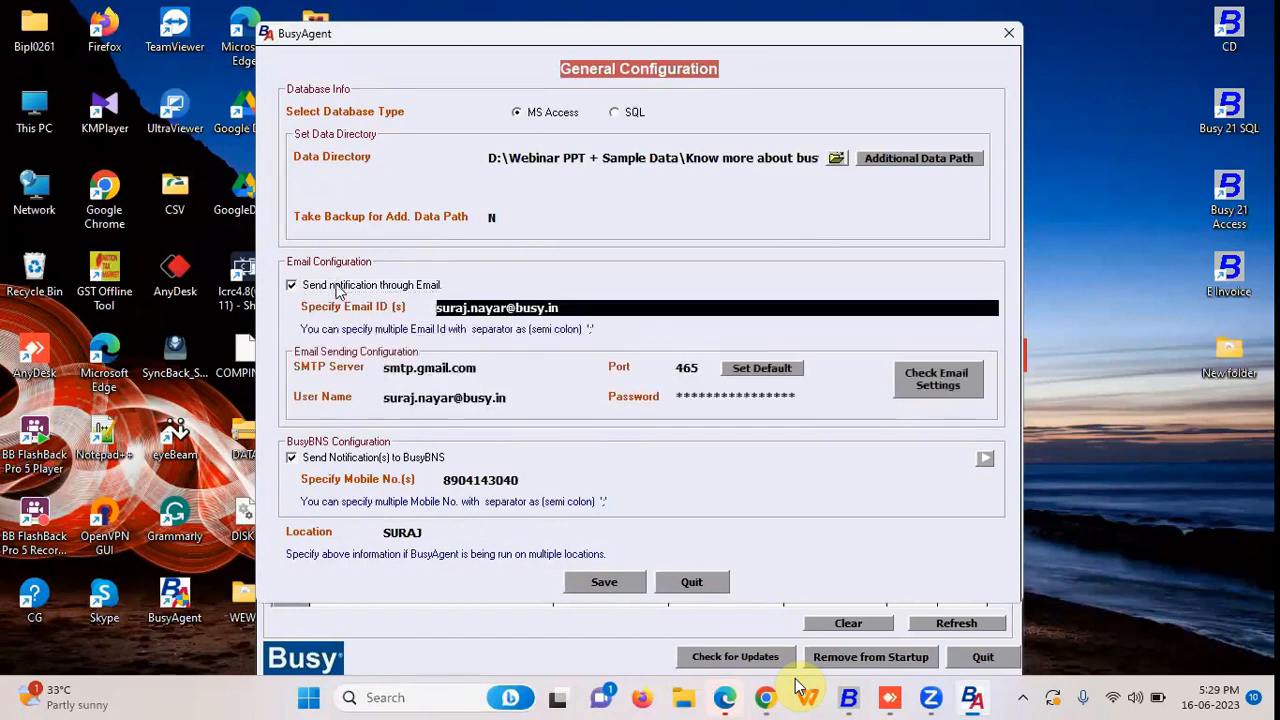
drag(586, 309, 430, 311)
drag(597, 308, 493, 308)
double_click(493, 308)
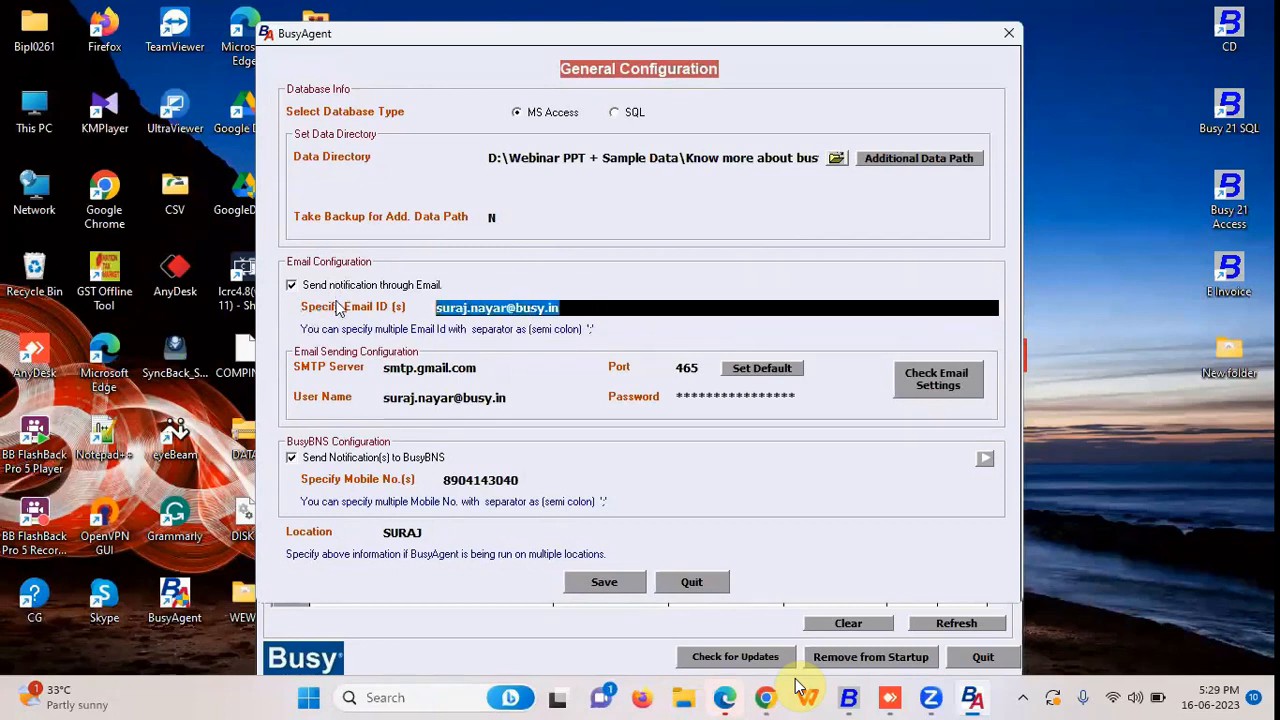
Examine the SMTP server, port, user name and password fields in the email sending configuration.
drag(485, 368, 376, 366)
click(517, 365)
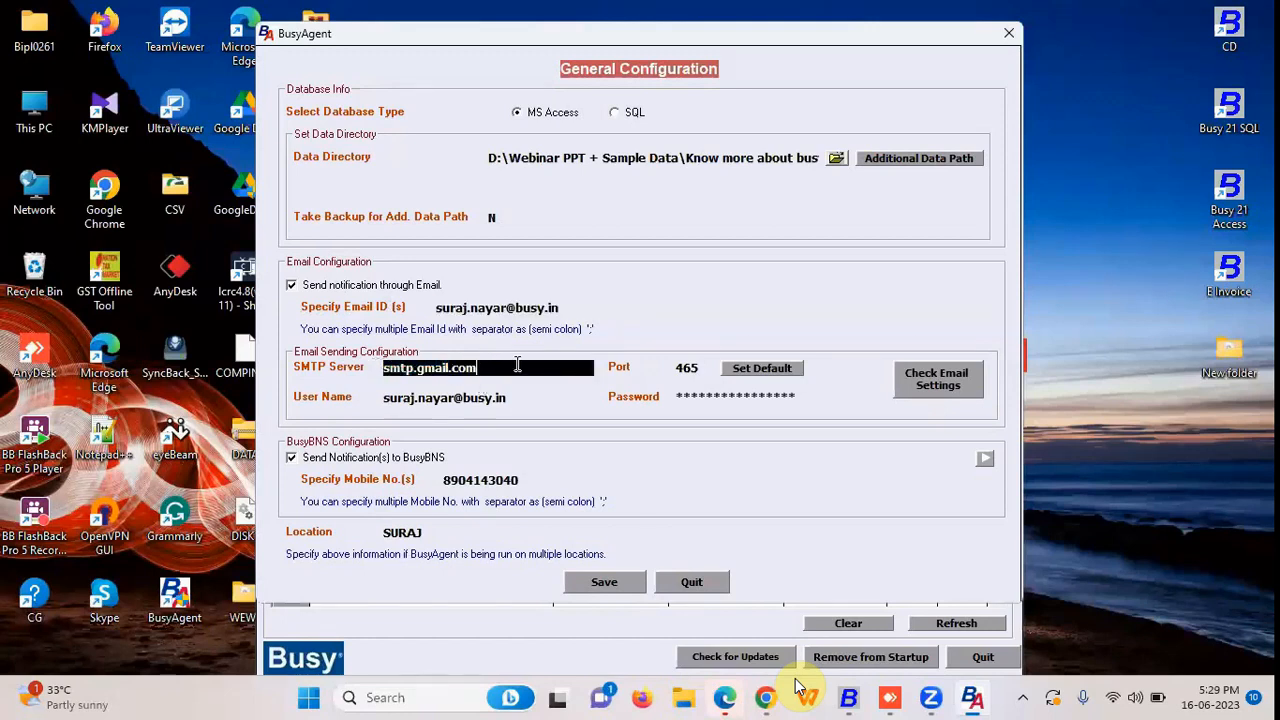
drag(488, 368, 430, 368)
drag(523, 370, 345, 380)
drag(703, 368, 678, 368)
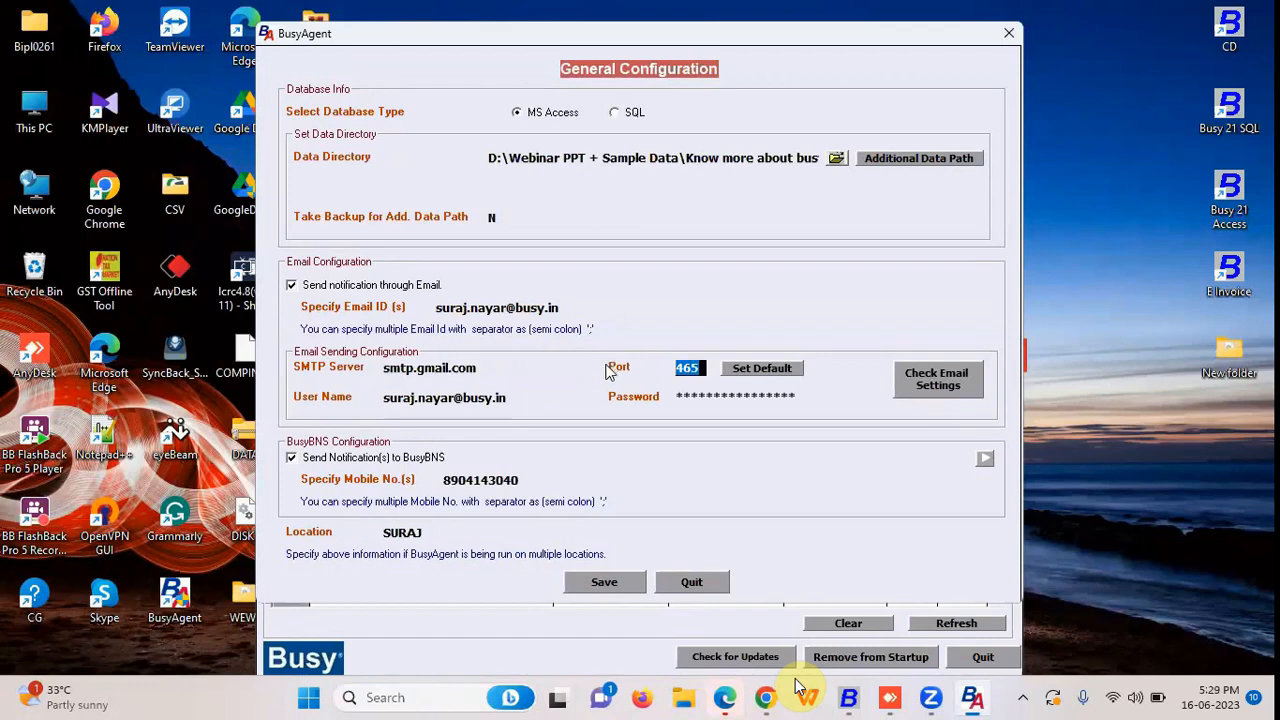
click(518, 398)
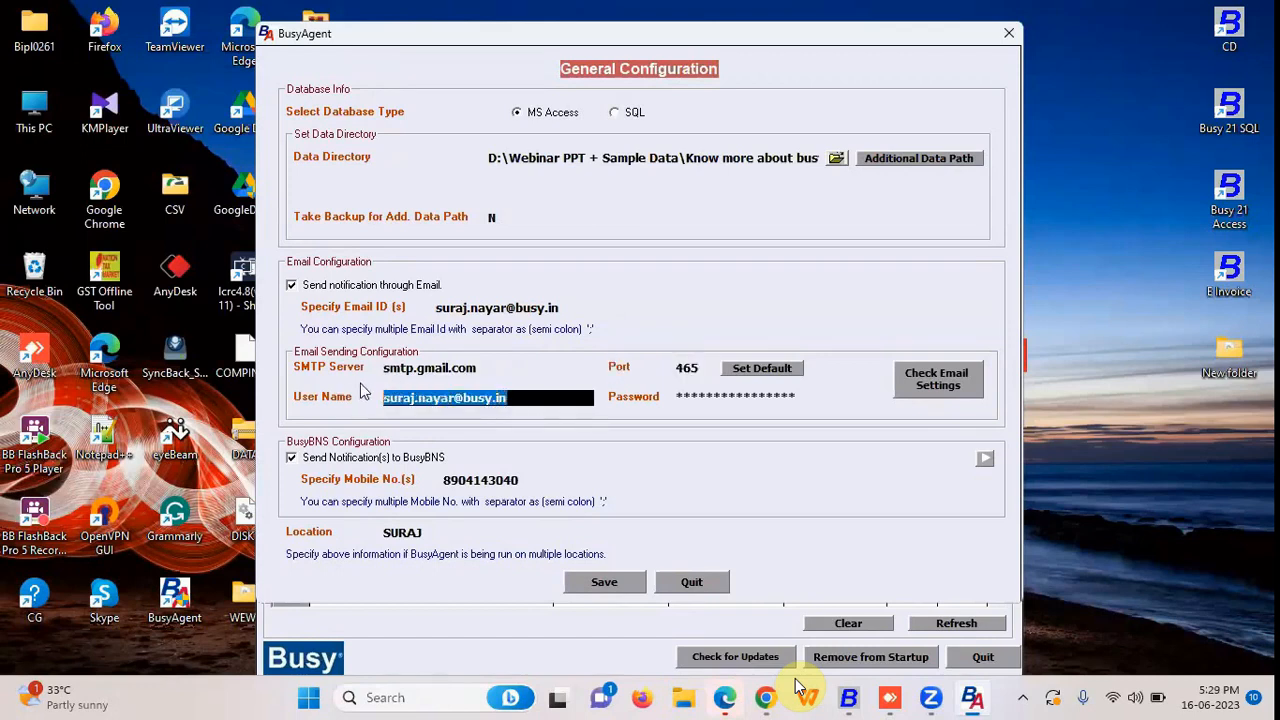
click(800, 396)
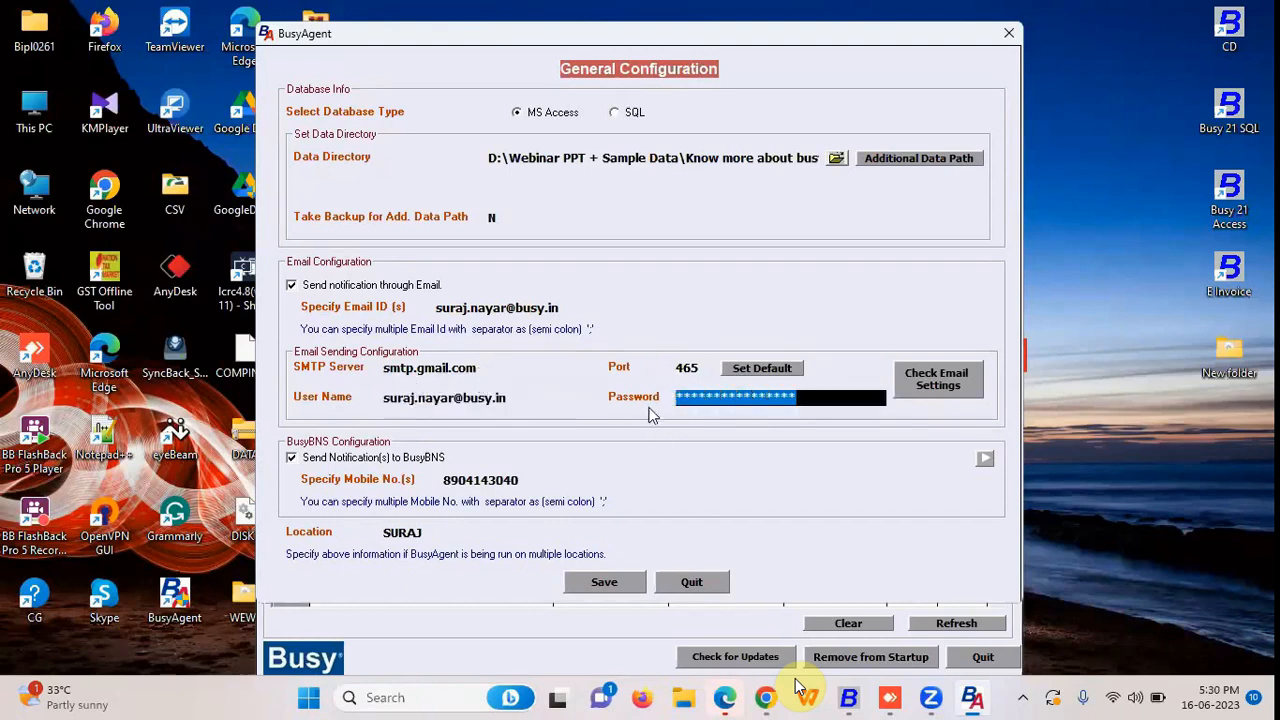
click(789, 400)
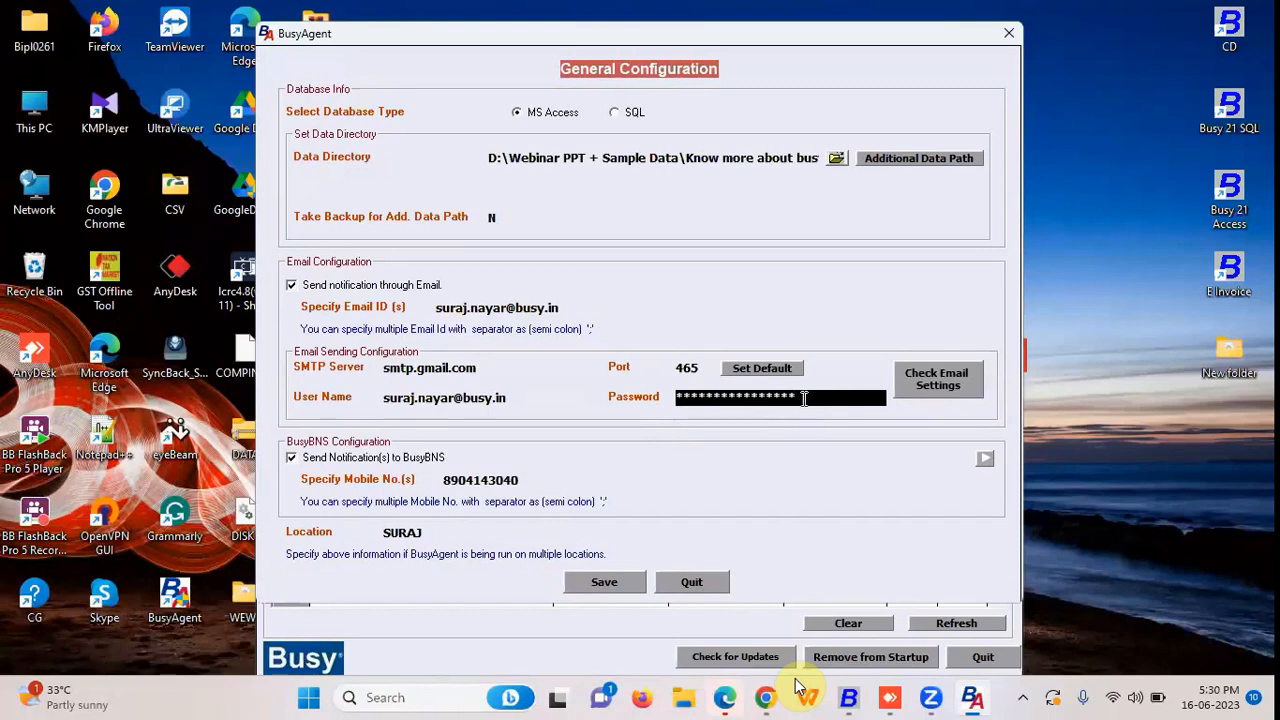
double_click(798, 399)
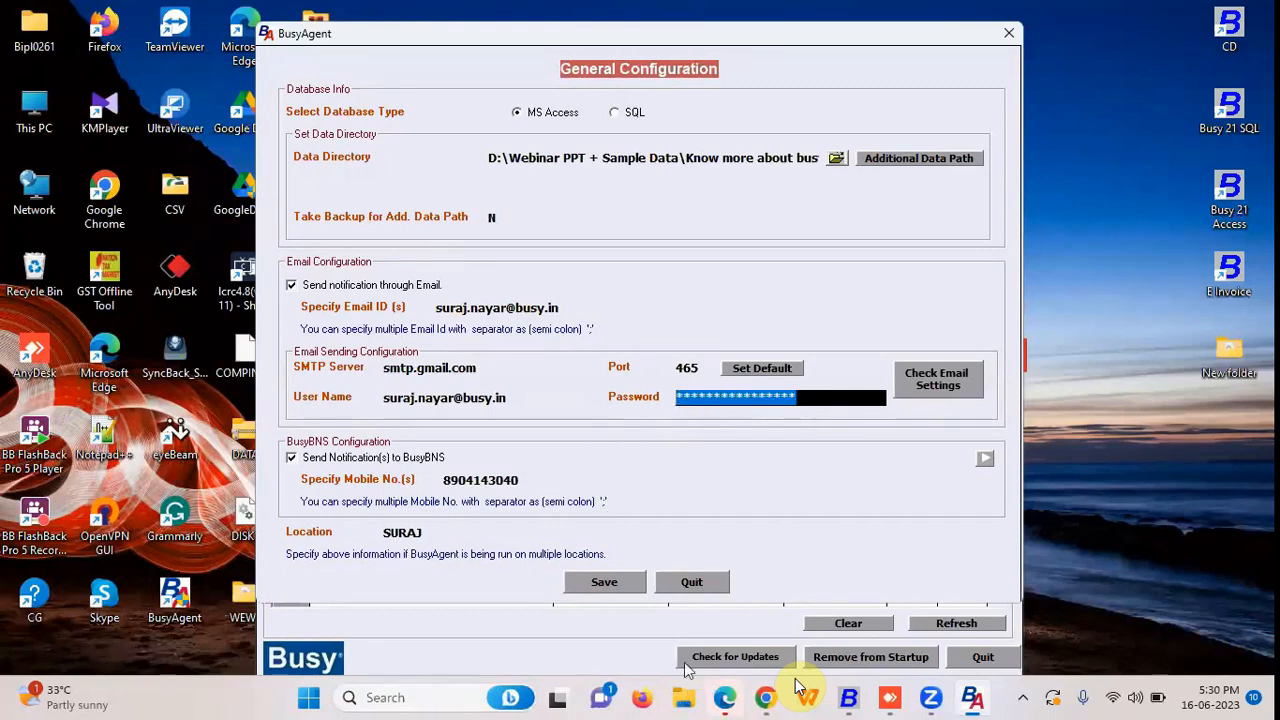
Switch to Chrome and open the Security page of the Google Account from the Gmail inbox.
click(766, 698)
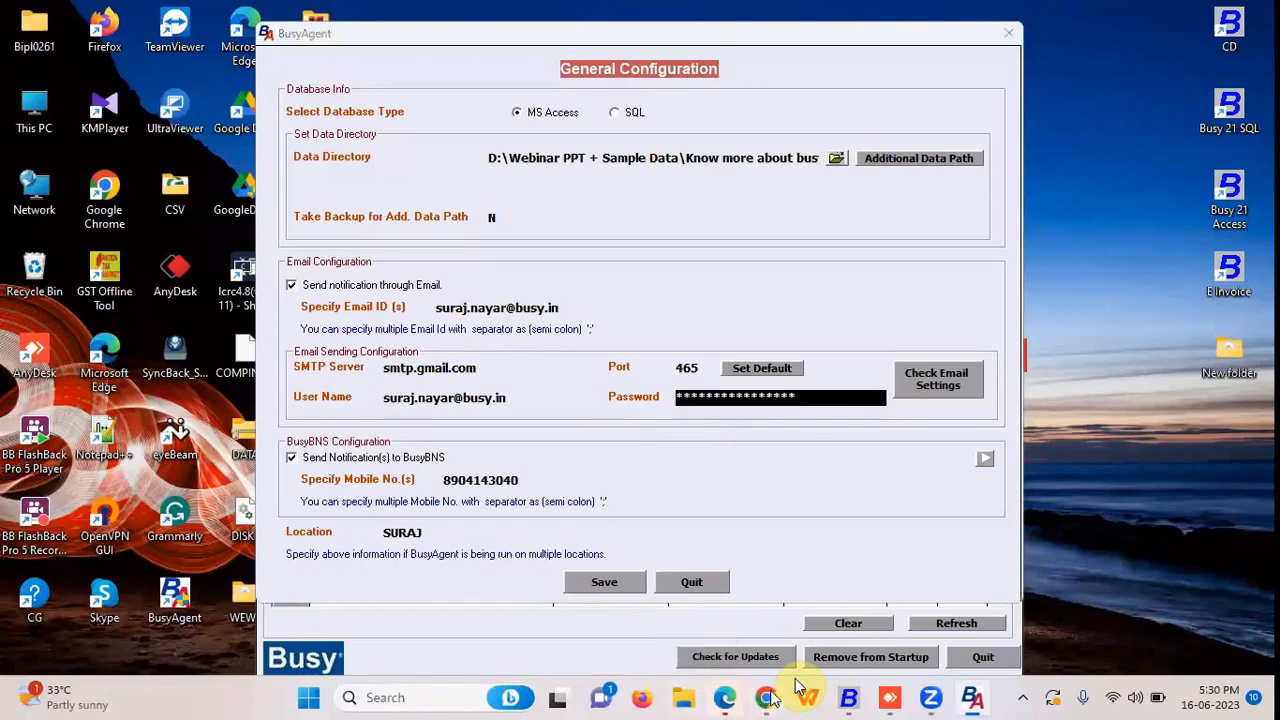
click(105, 16)
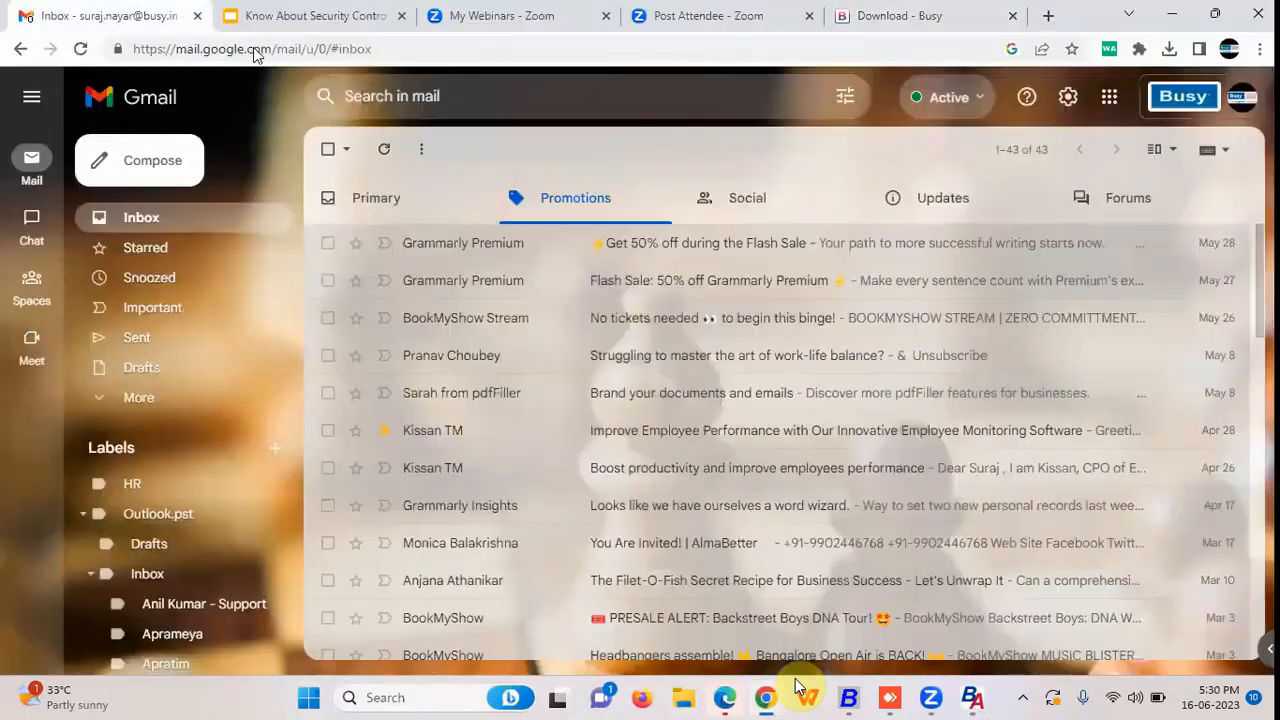
click(1110, 97)
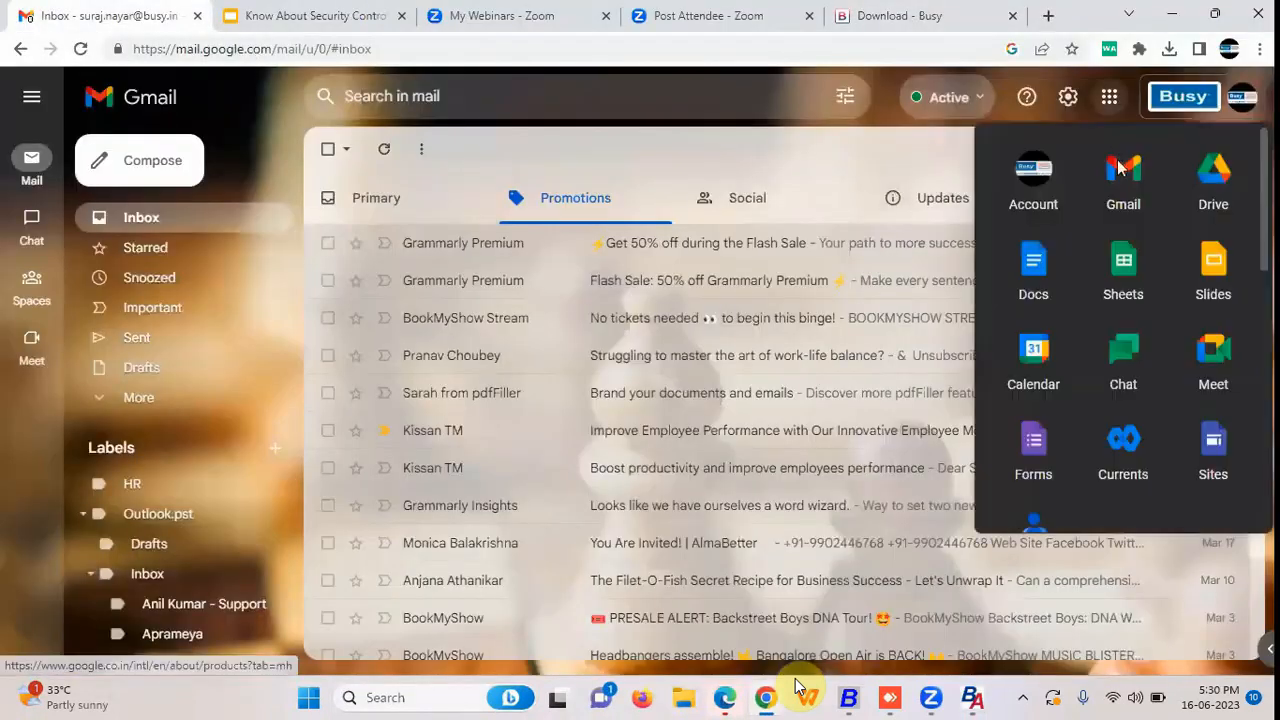
click(1031, 180)
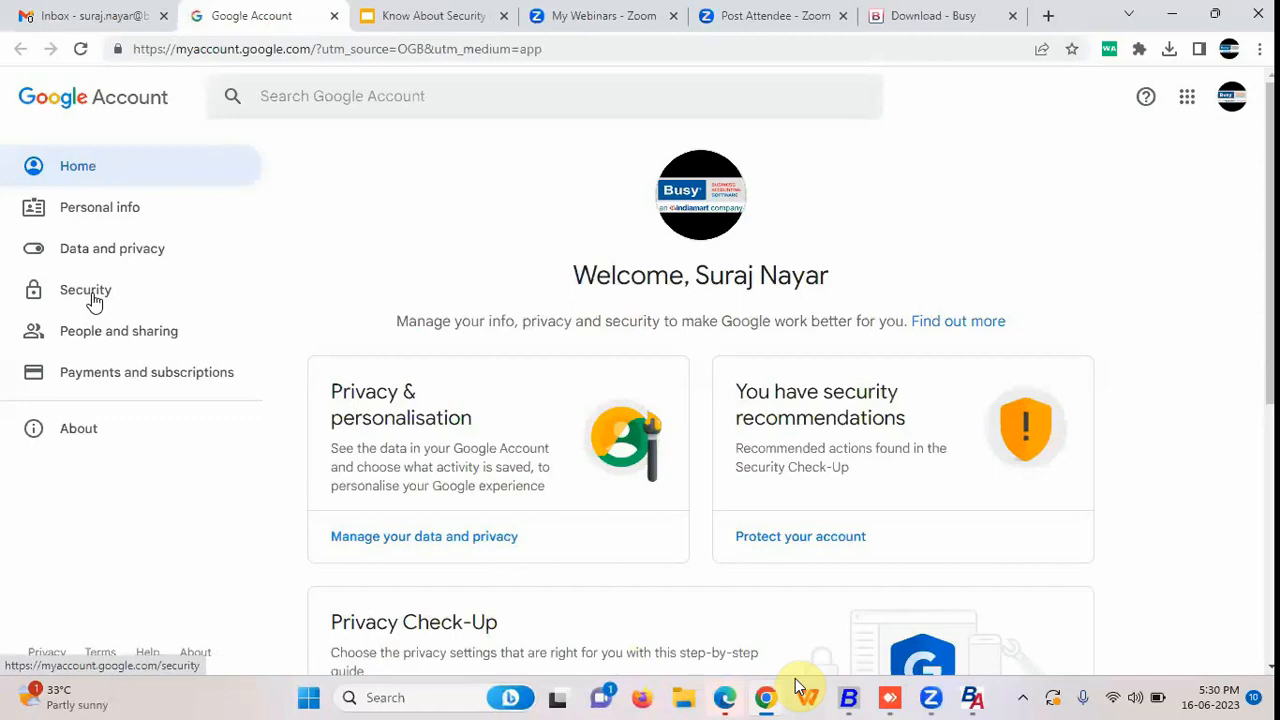
click(96, 296)
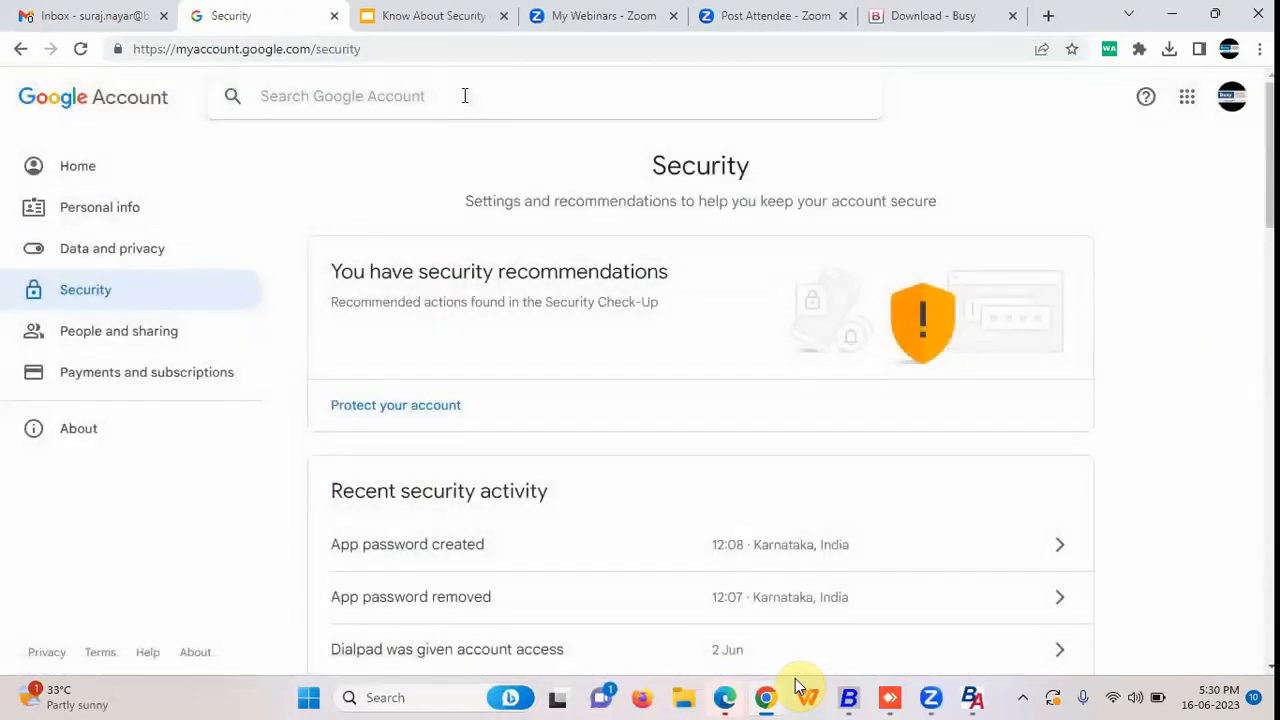
Search the Google Account for "app pass", open App passwords and verify the identity with the account password.
click(465, 95)
text(app pass)
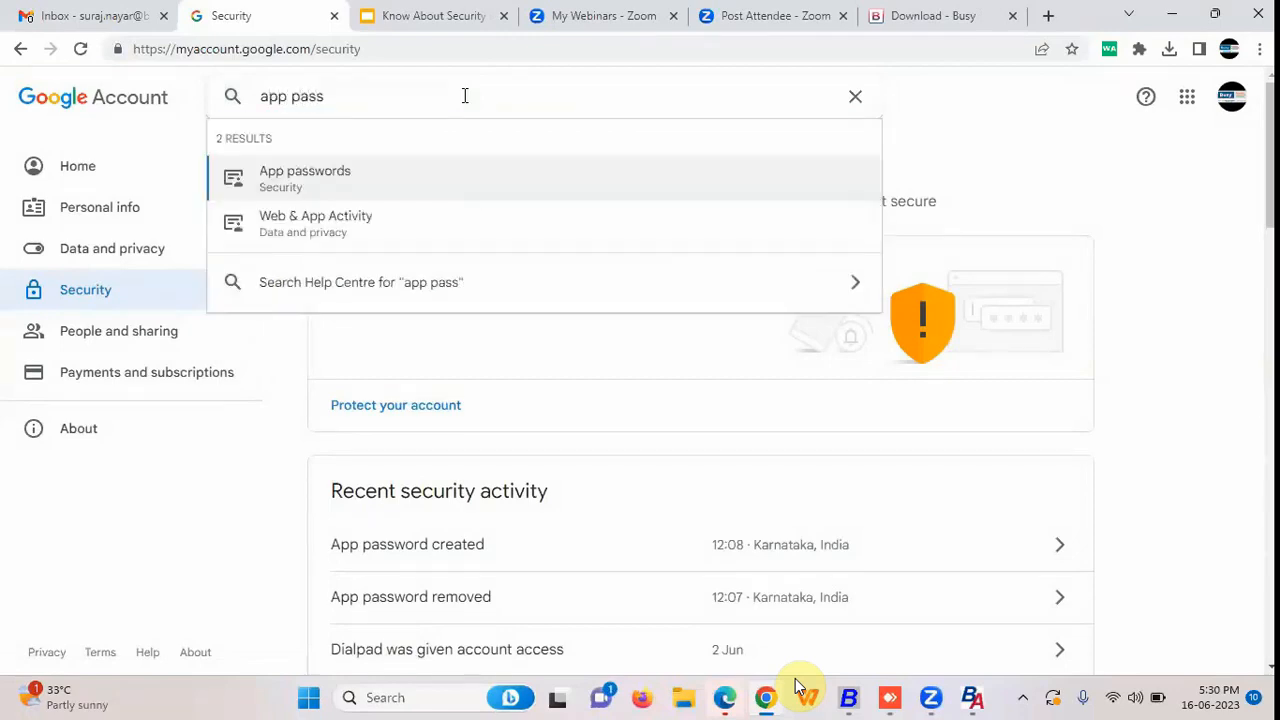
click(312, 186)
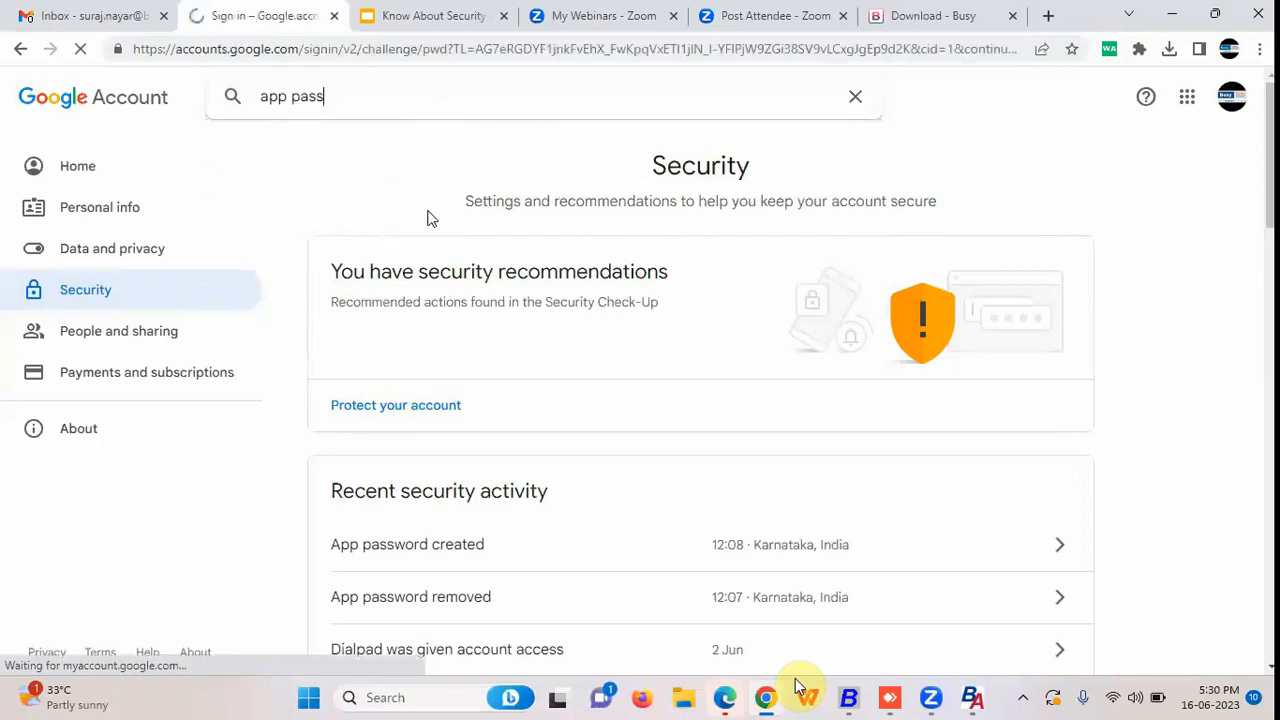
text(••)
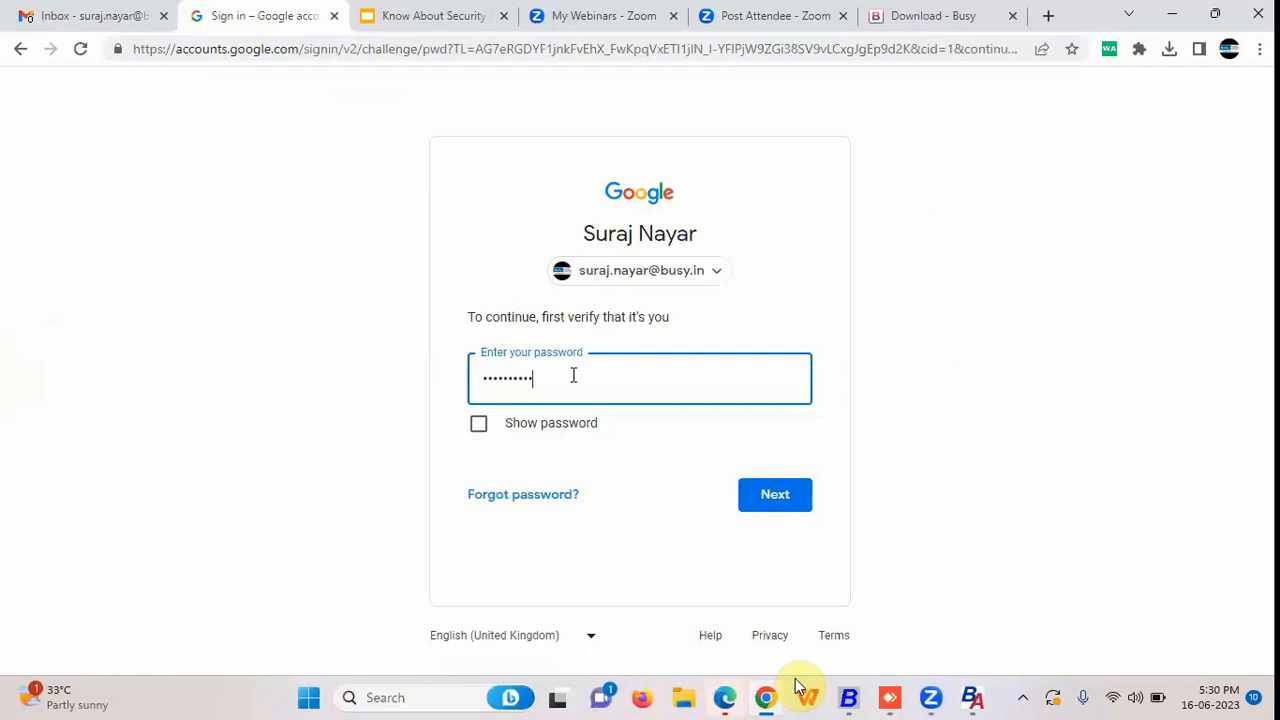
click(772, 502)
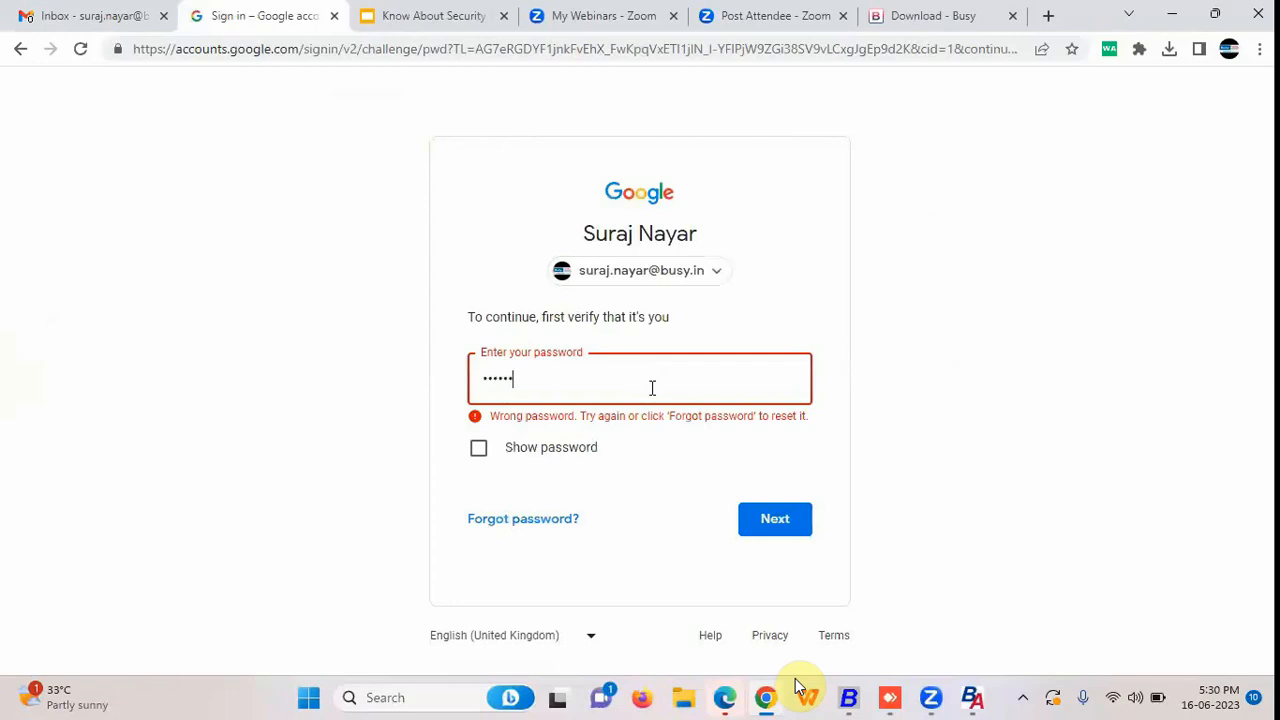
key(Return)
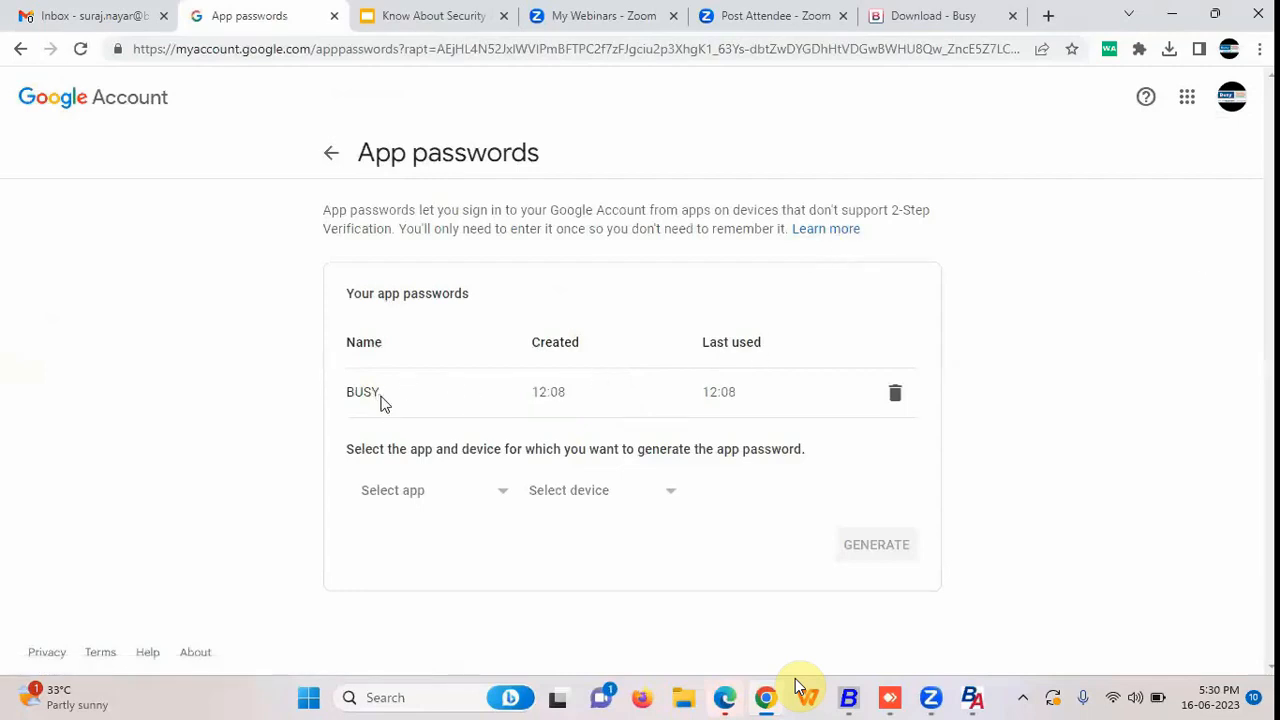
Generate an app password for a custom app named BUSY1.
click(507, 493)
click(422, 642)
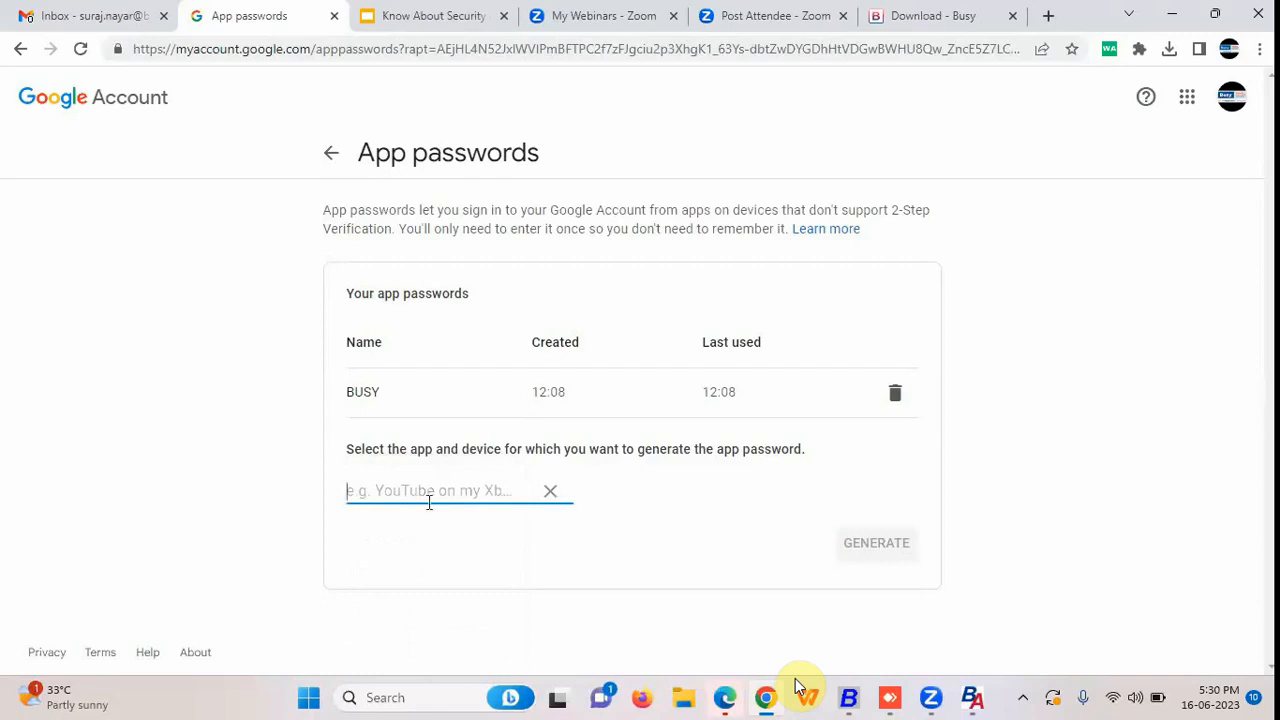
text(BUSY1)
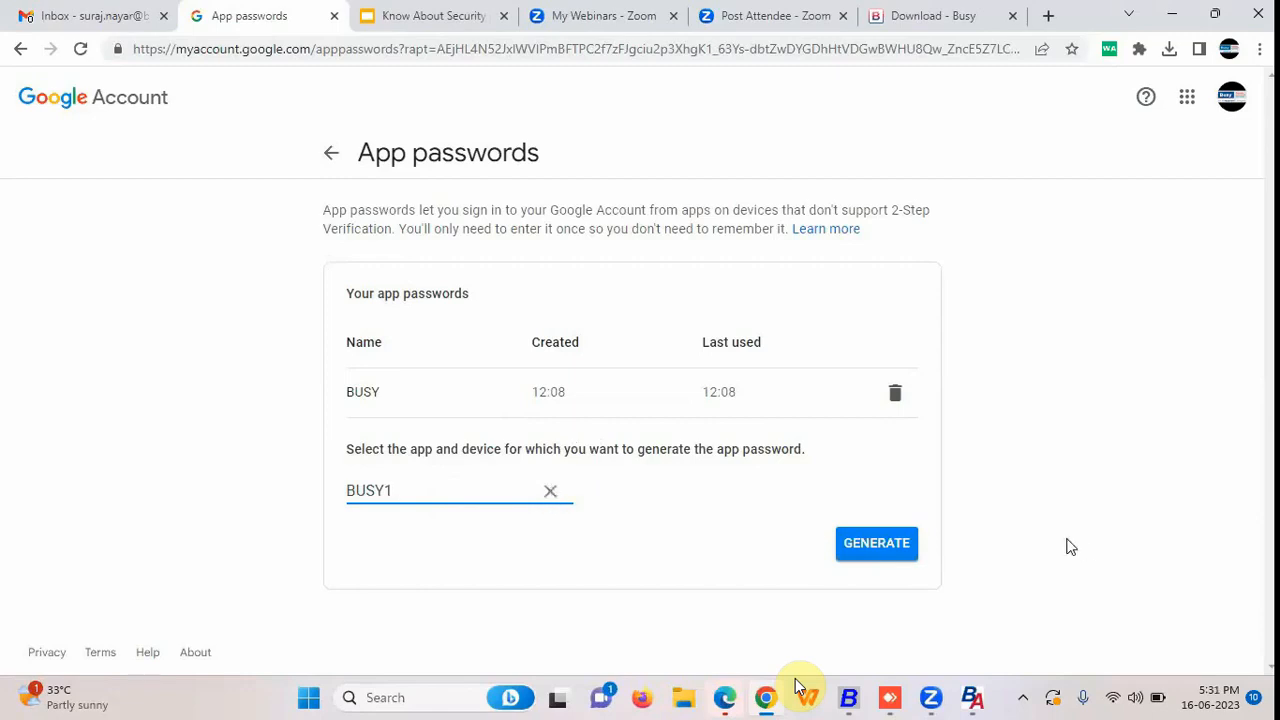
click(878, 556)
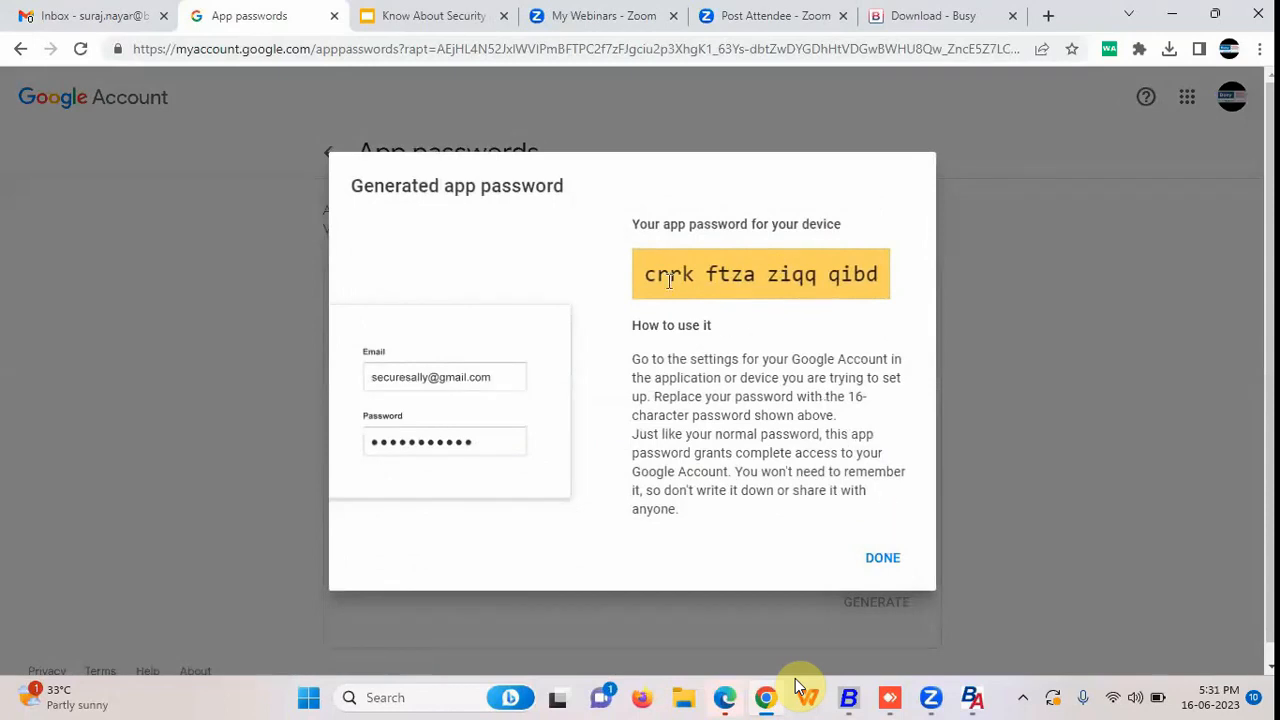
Copy the generated app password, dismiss it and revoke the older BUSY app password.
drag(645, 276, 933, 522)
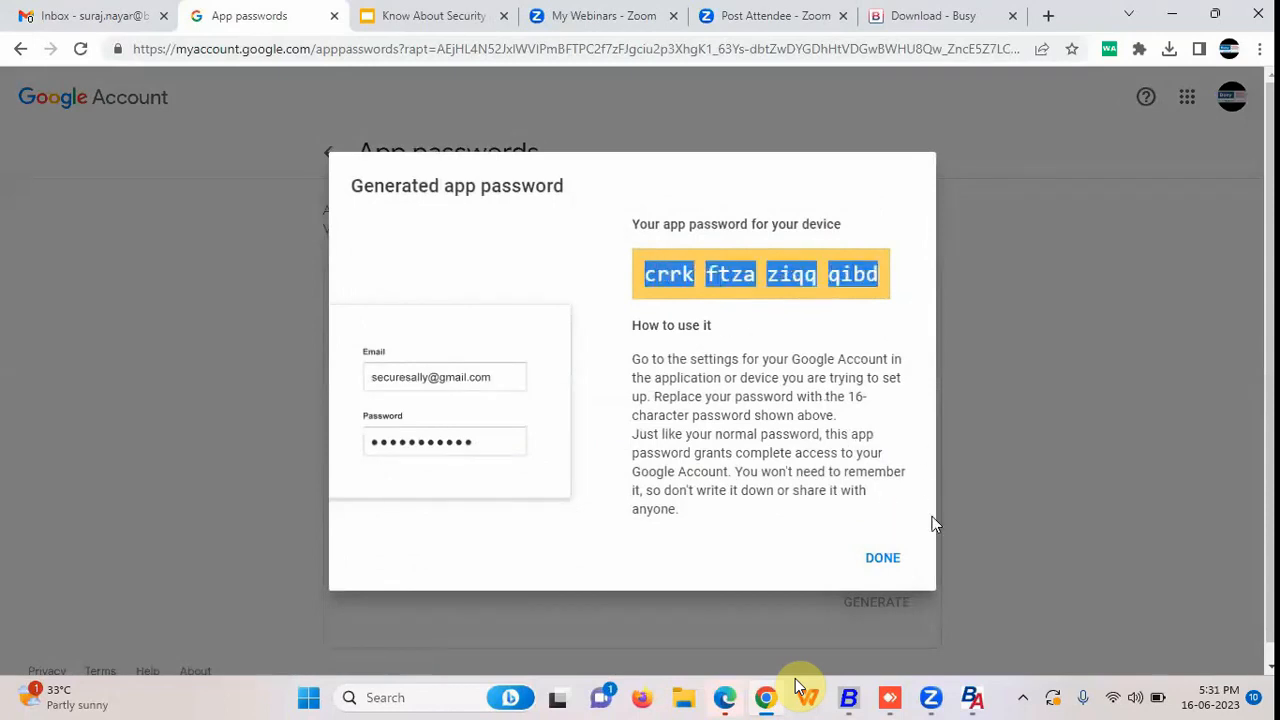
click(884, 560)
click(892, 452)
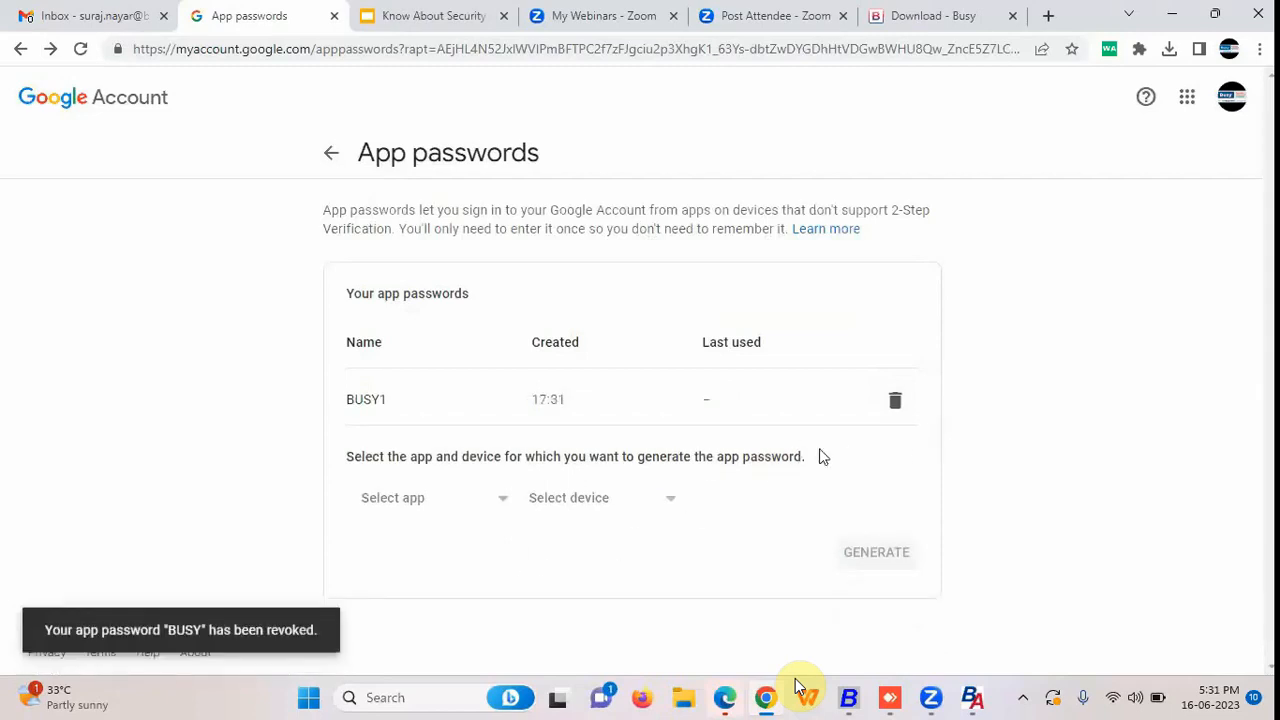
Switch to BusyAgent, replace the email sending password with the copied app password and check the email settings.
click(971, 697)
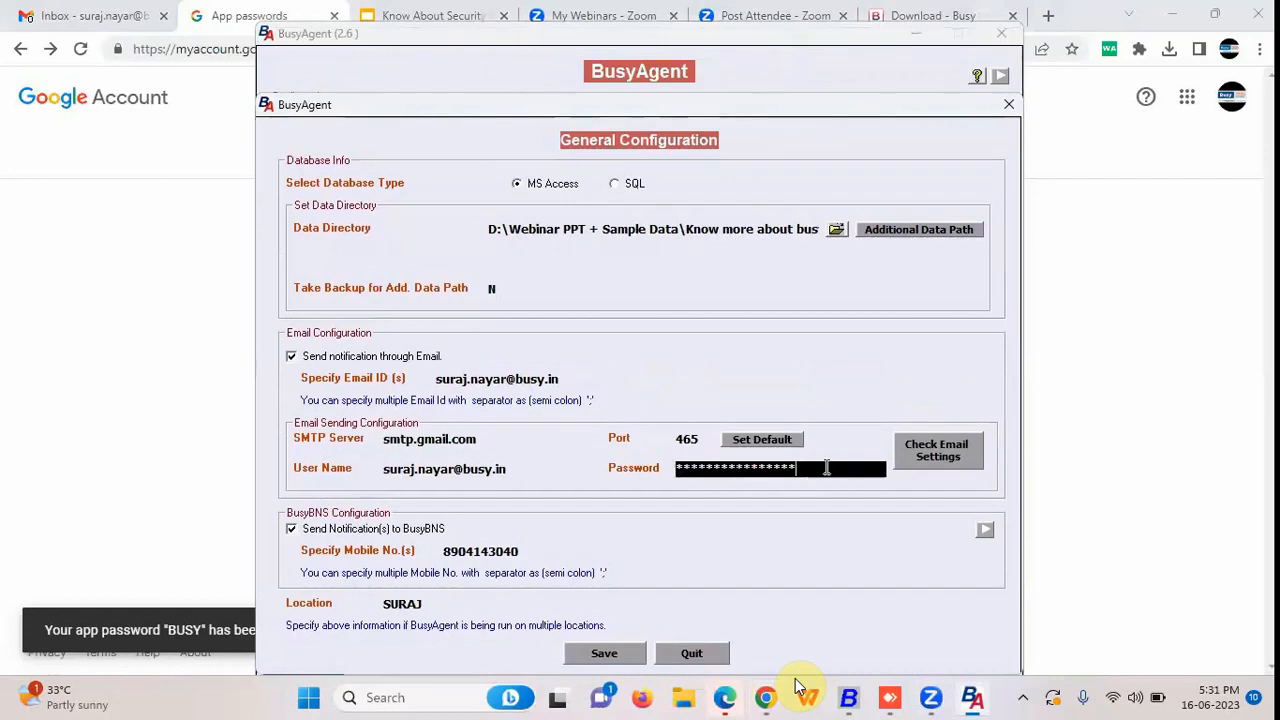
key(BackSpace)
key(ctrl+v)
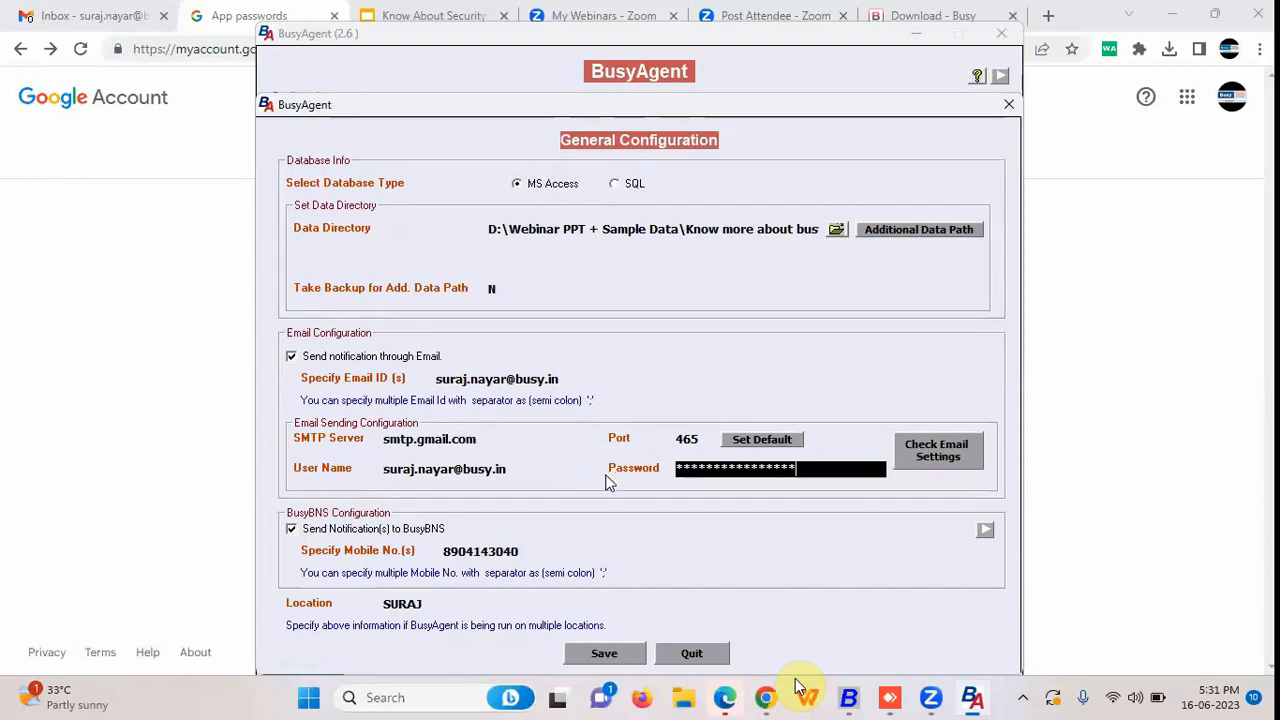
click(920, 456)
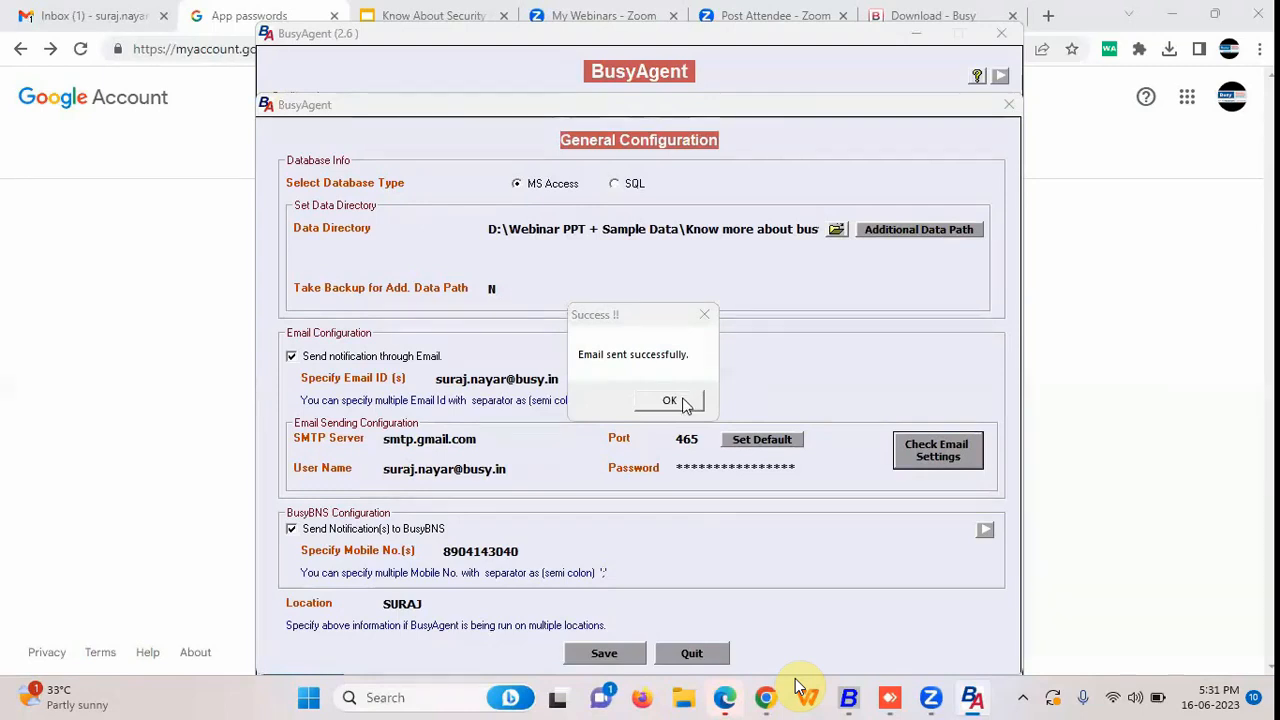
click(683, 401)
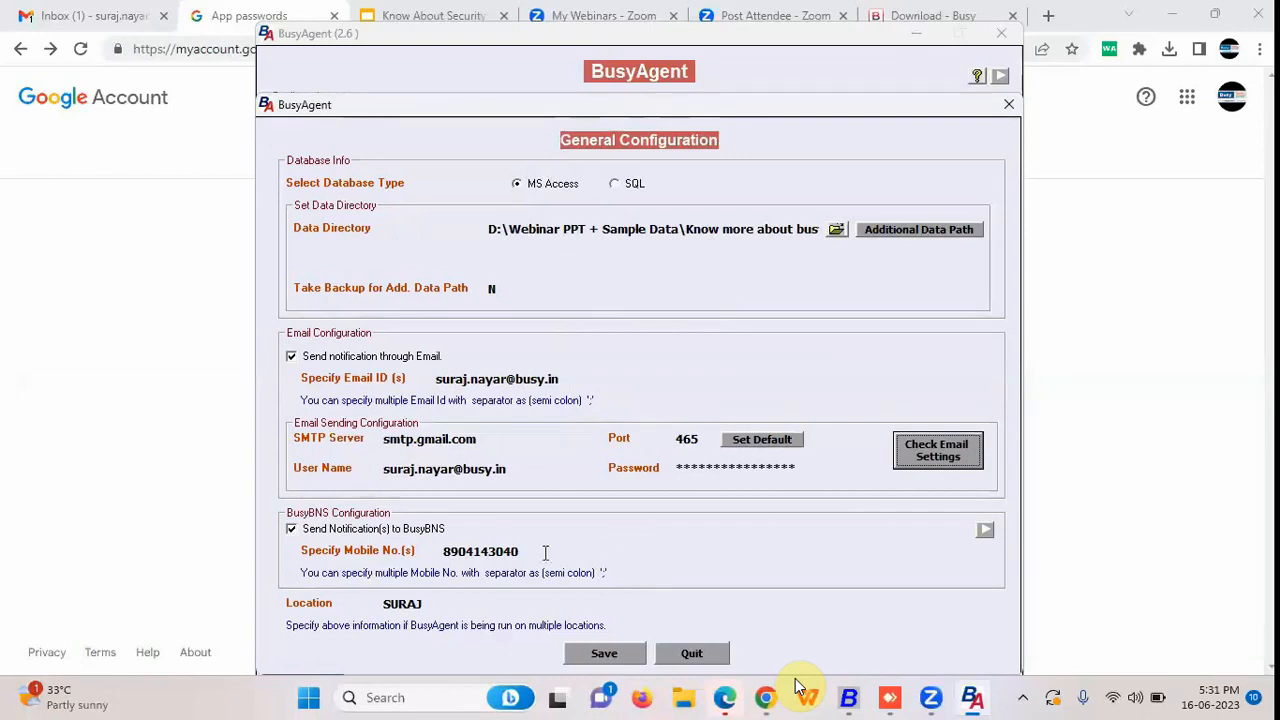
Examine the BusyBNS notification mobile number field and save the general configuration.
click(436, 561)
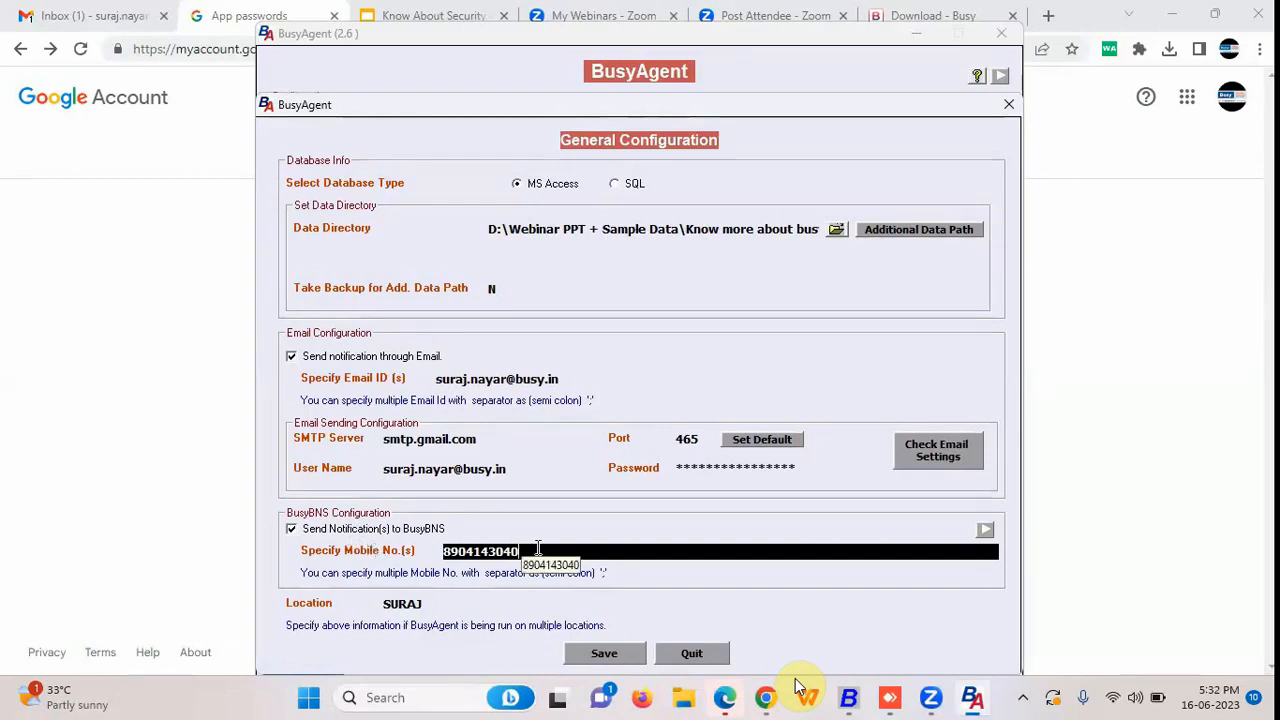
drag(528, 550, 440, 560)
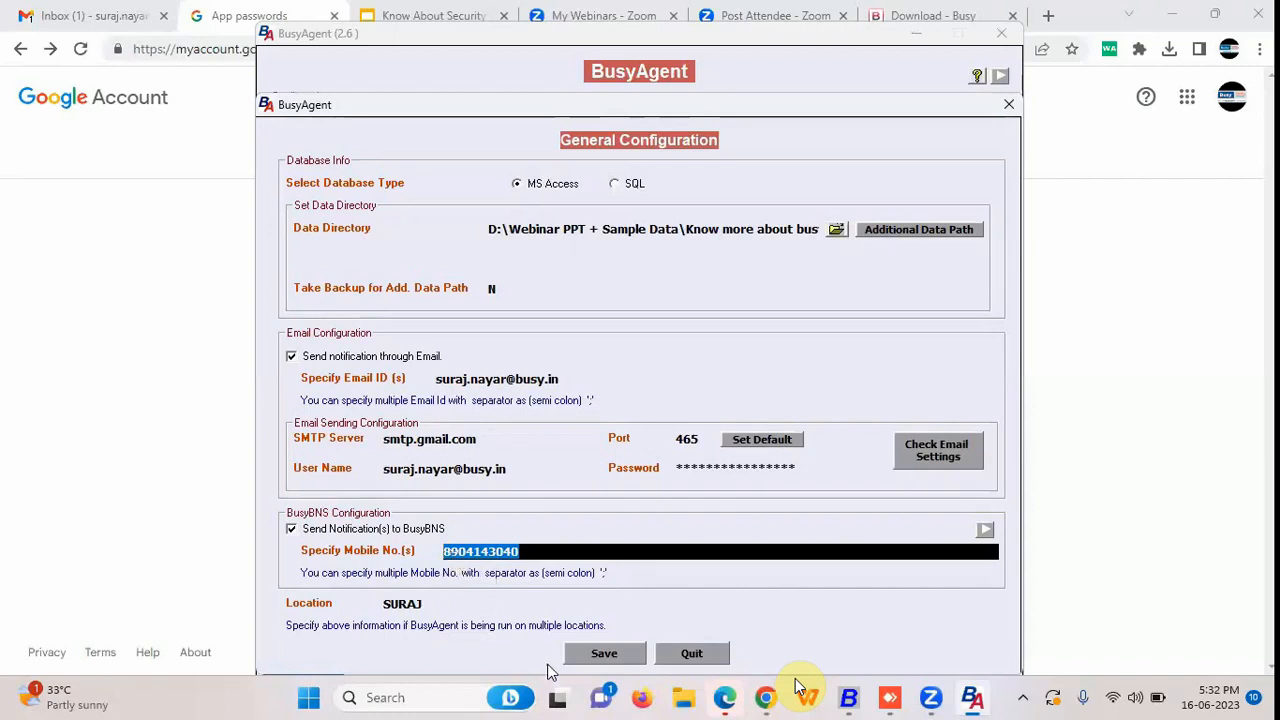
click(603, 660)
click(700, 404)
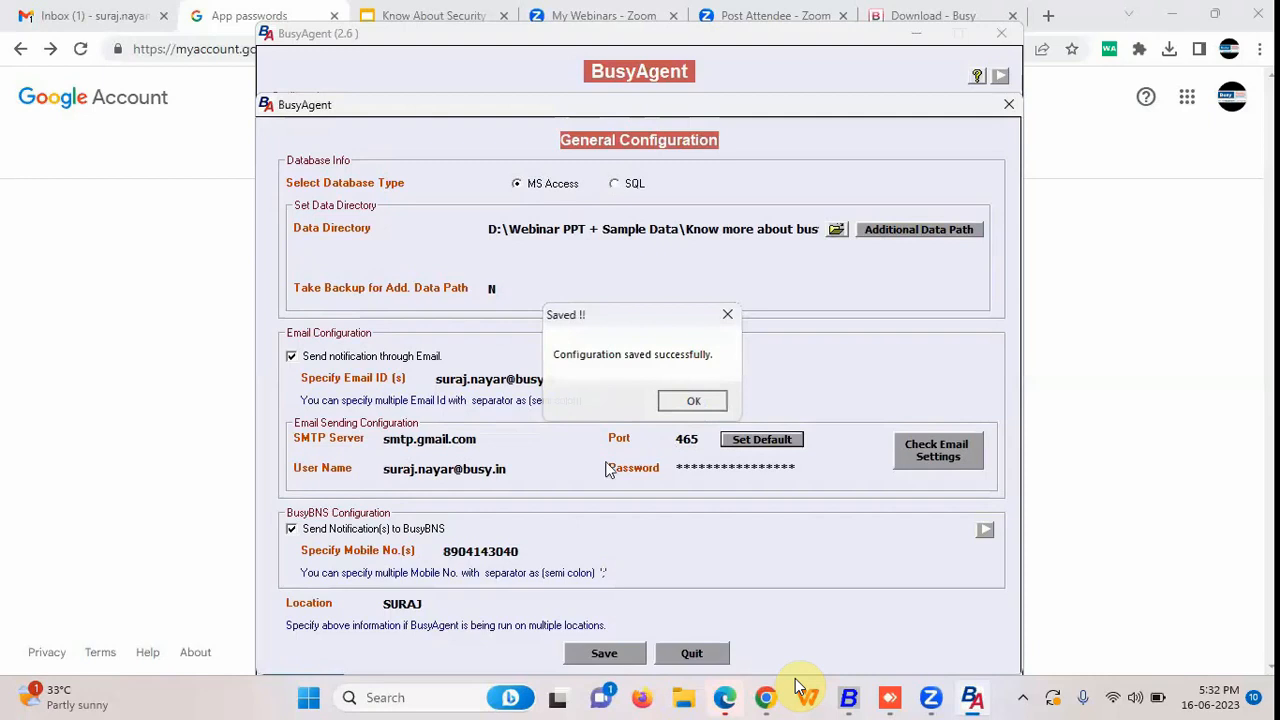
Enable backup creation on the local drive and set the backup path to the Local Drive Backup folder on the Desktop.
click(459, 120)
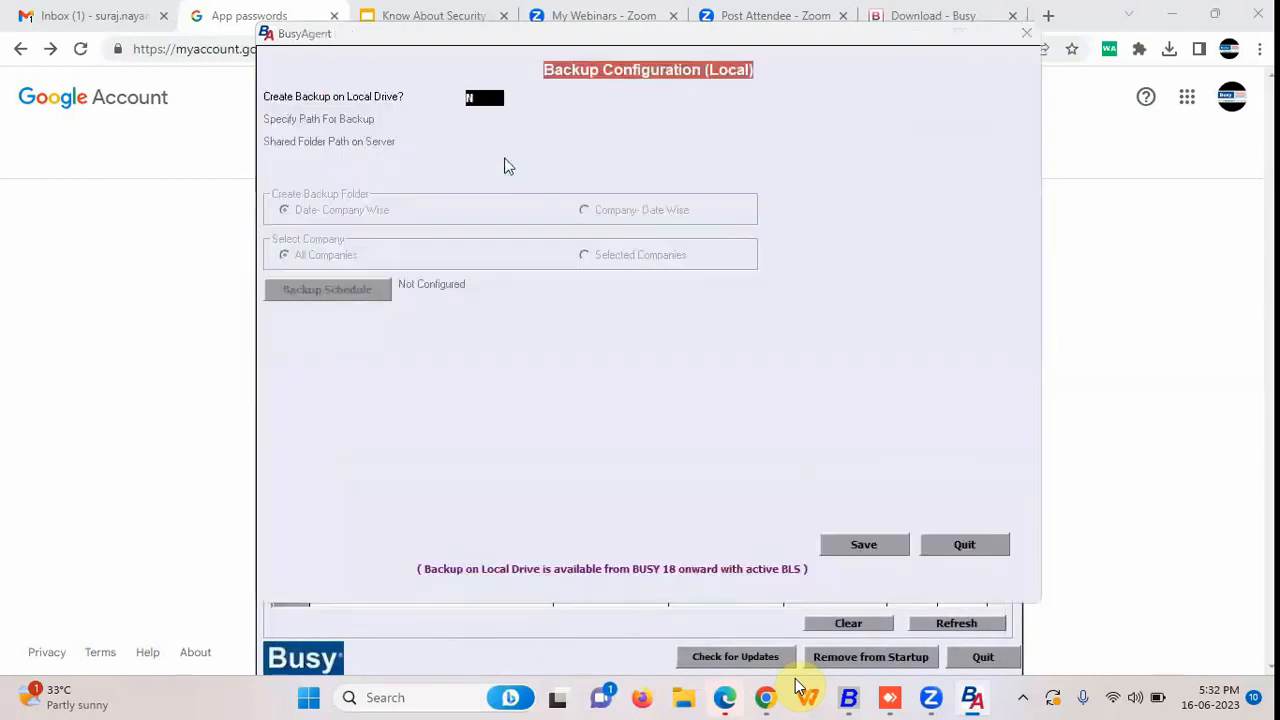
click(986, 543)
click(474, 126)
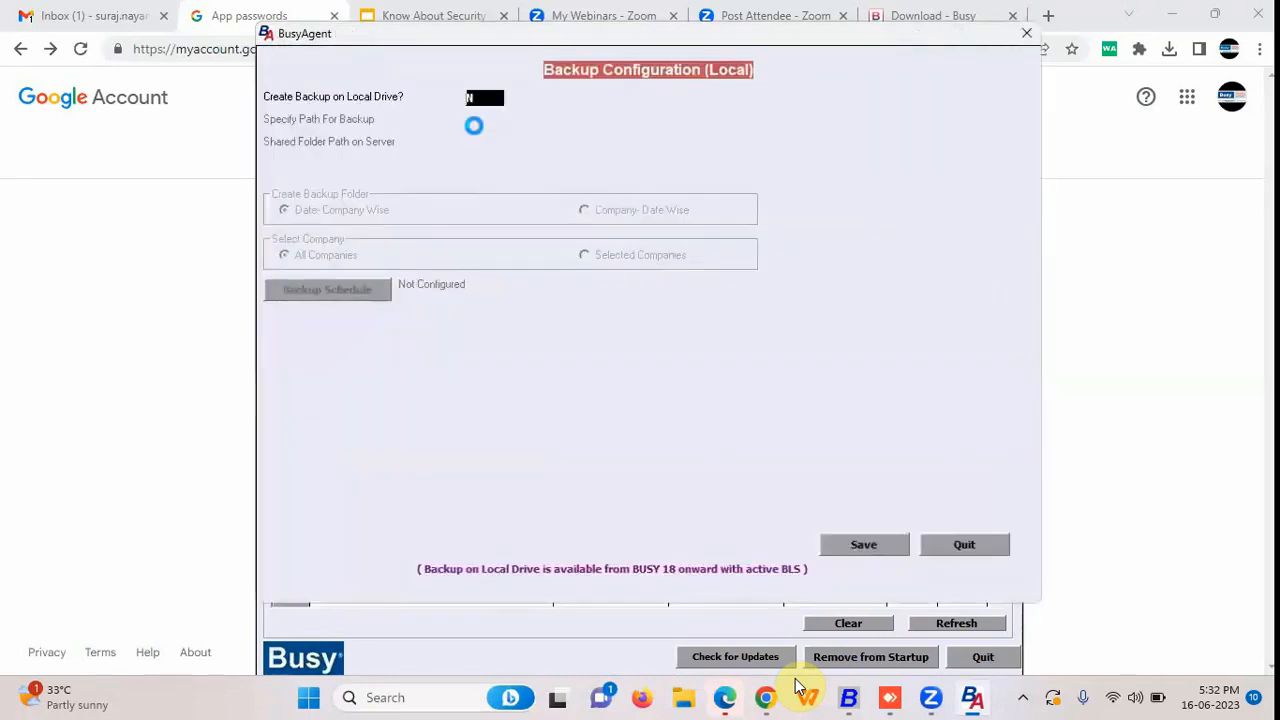
click(846, 121)
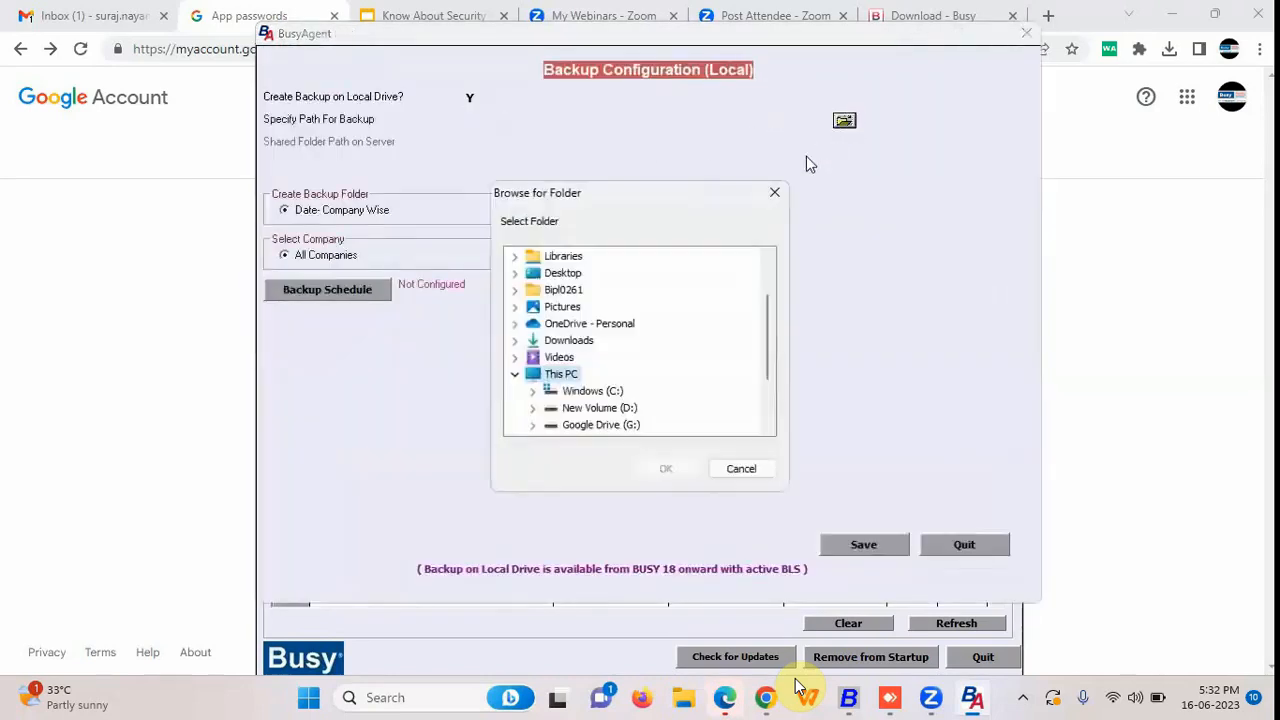
click(515, 273)
click(604, 307)
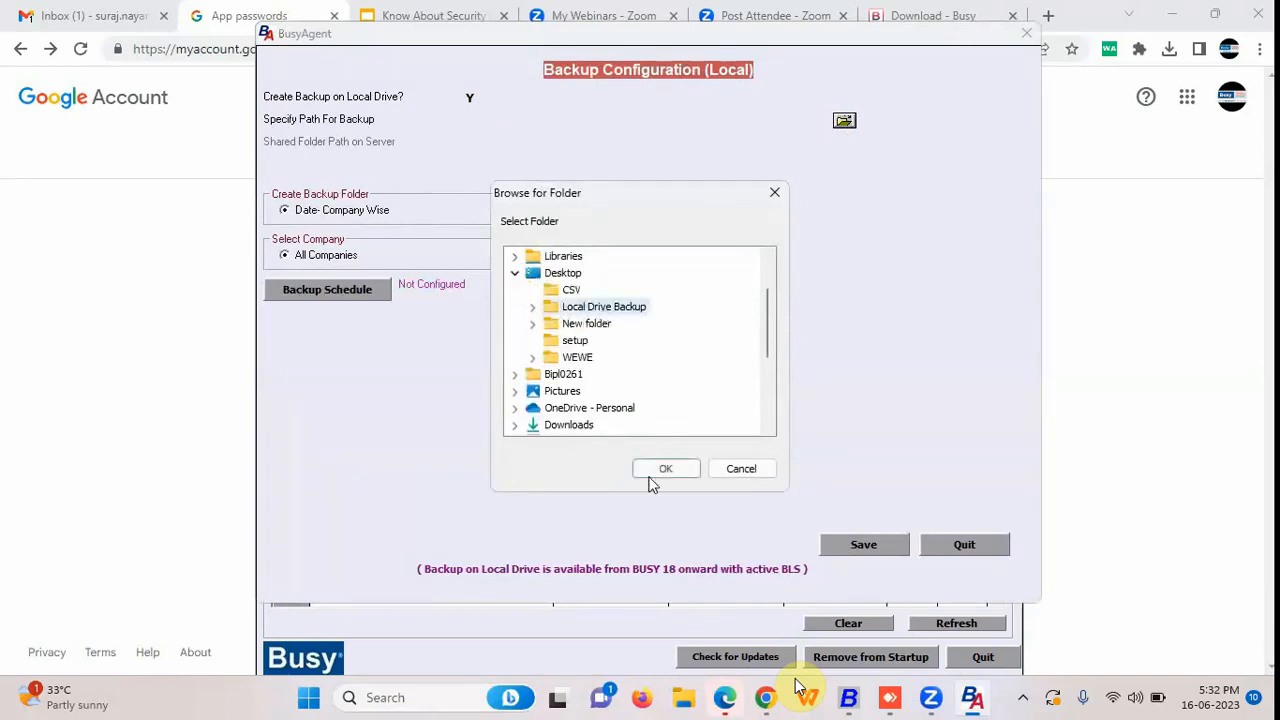
click(665, 468)
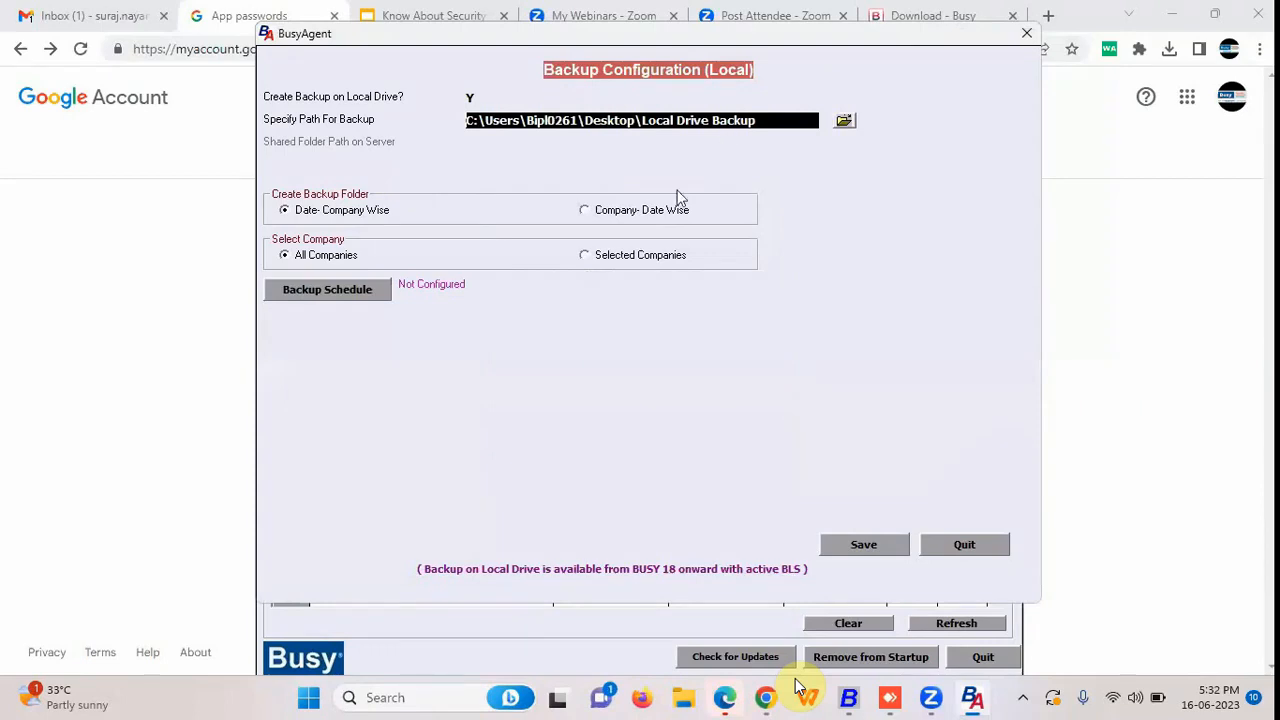
Try the Company-Date Wise folder option and Selected Companies, returning to Date-Company Wise and All Companies.
click(580, 218)
click(366, 218)
click(630, 222)
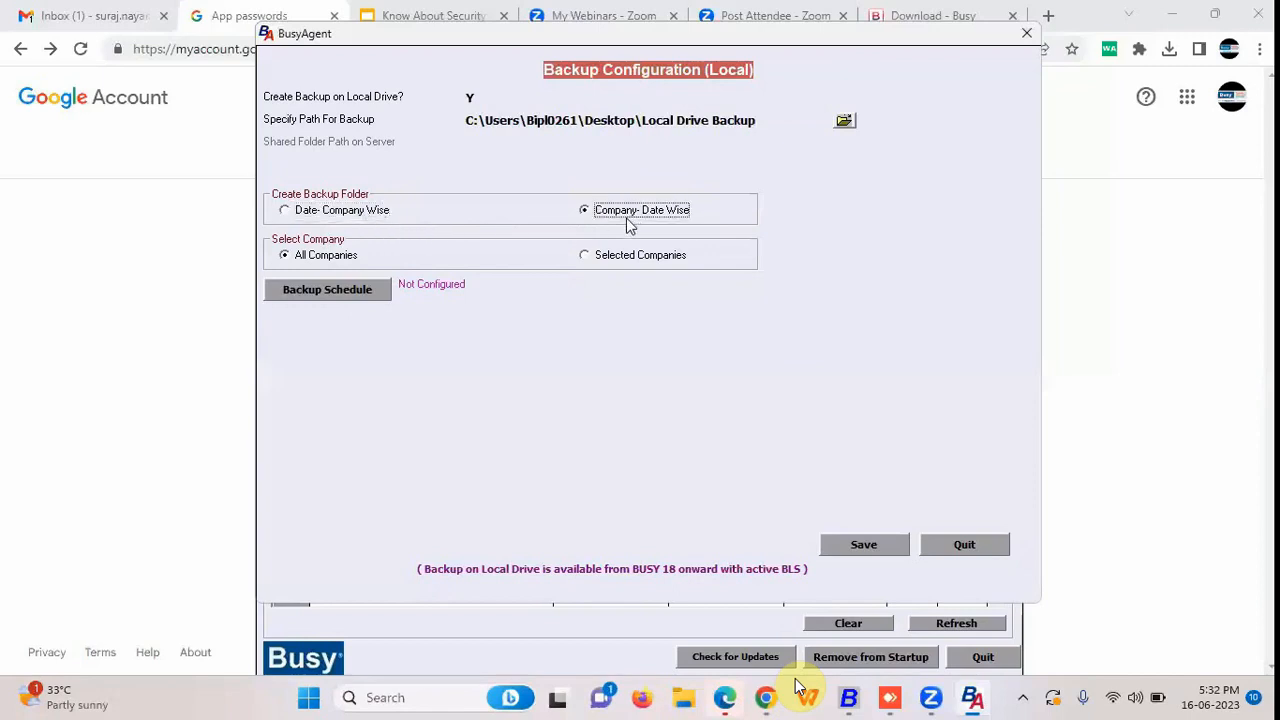
click(307, 216)
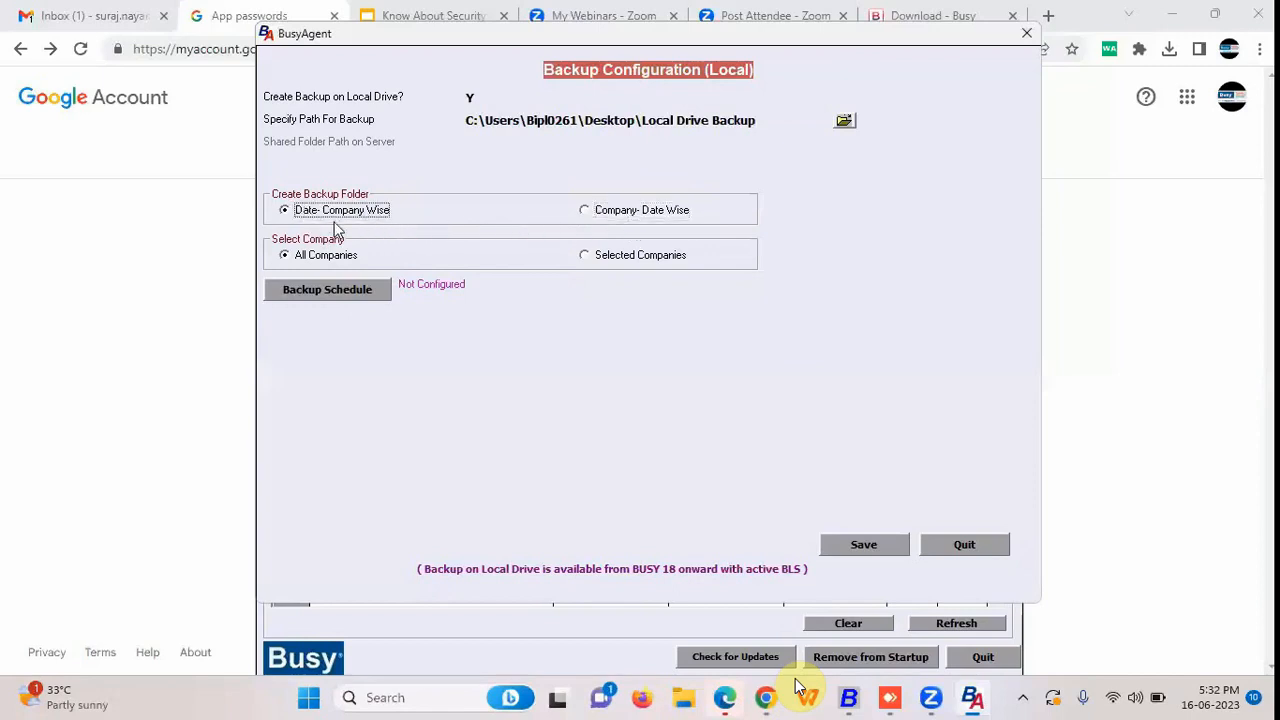
click(614, 220)
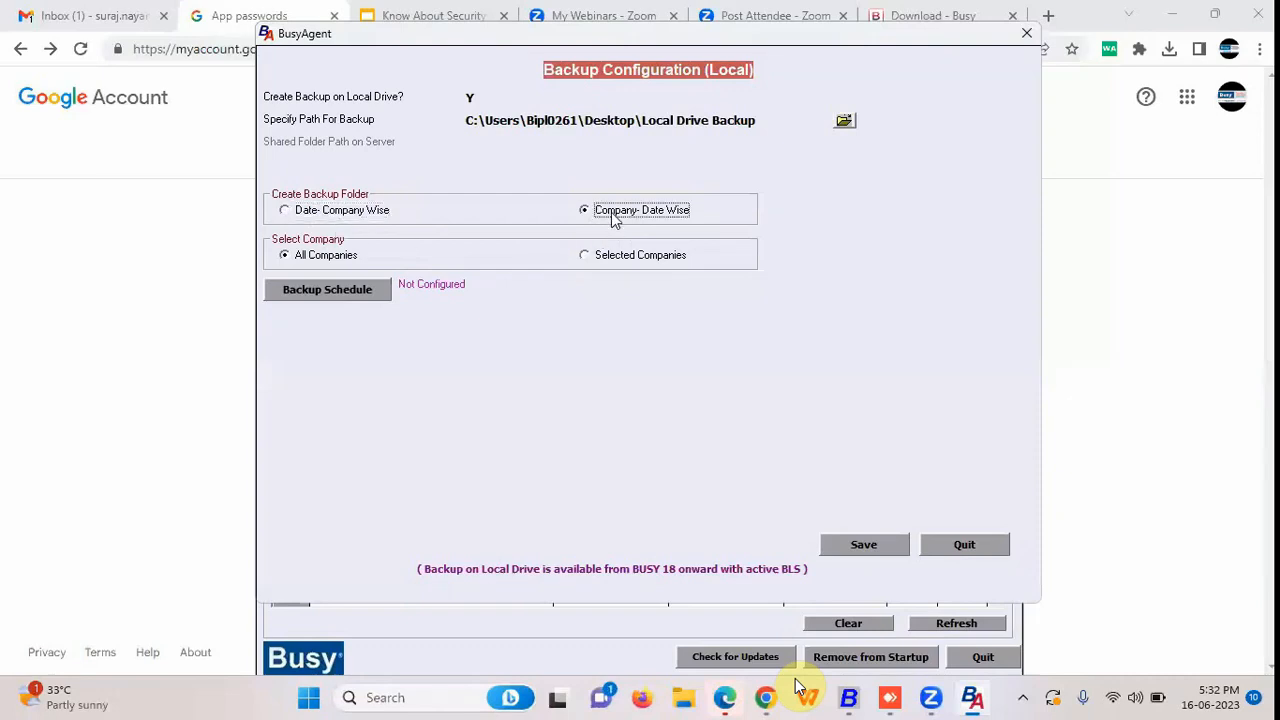
click(364, 218)
click(646, 257)
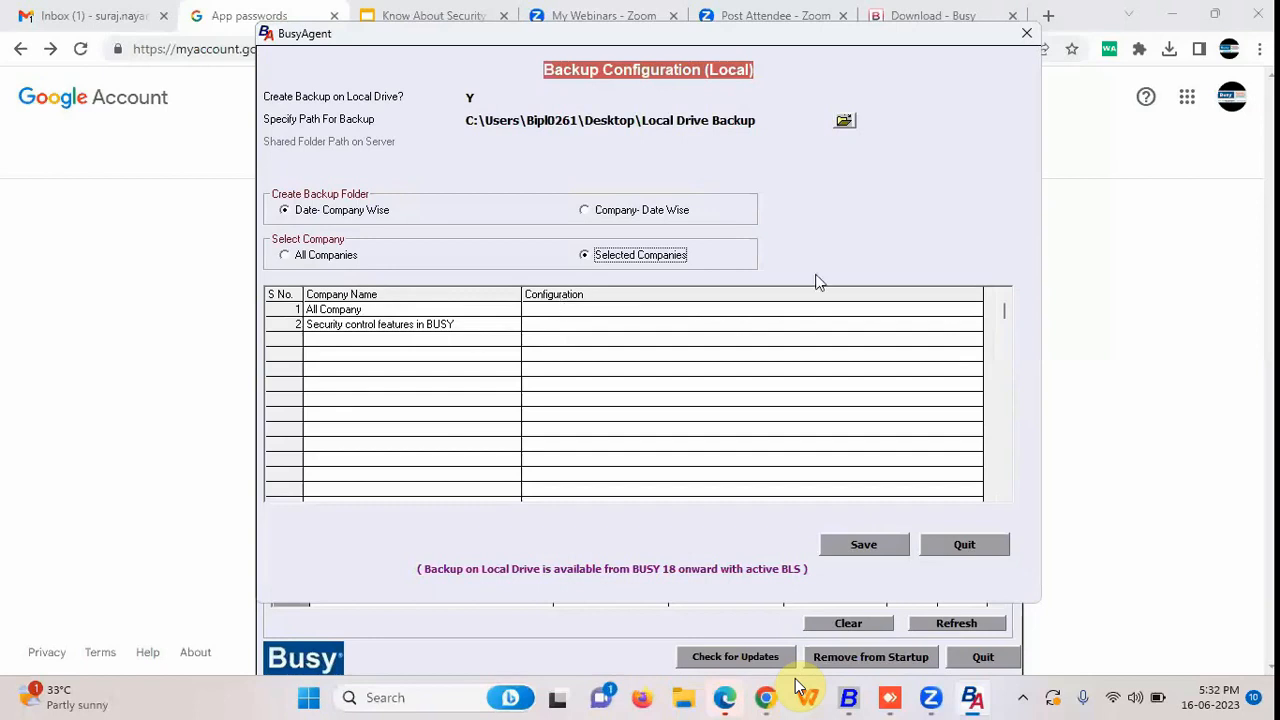
click(325, 257)
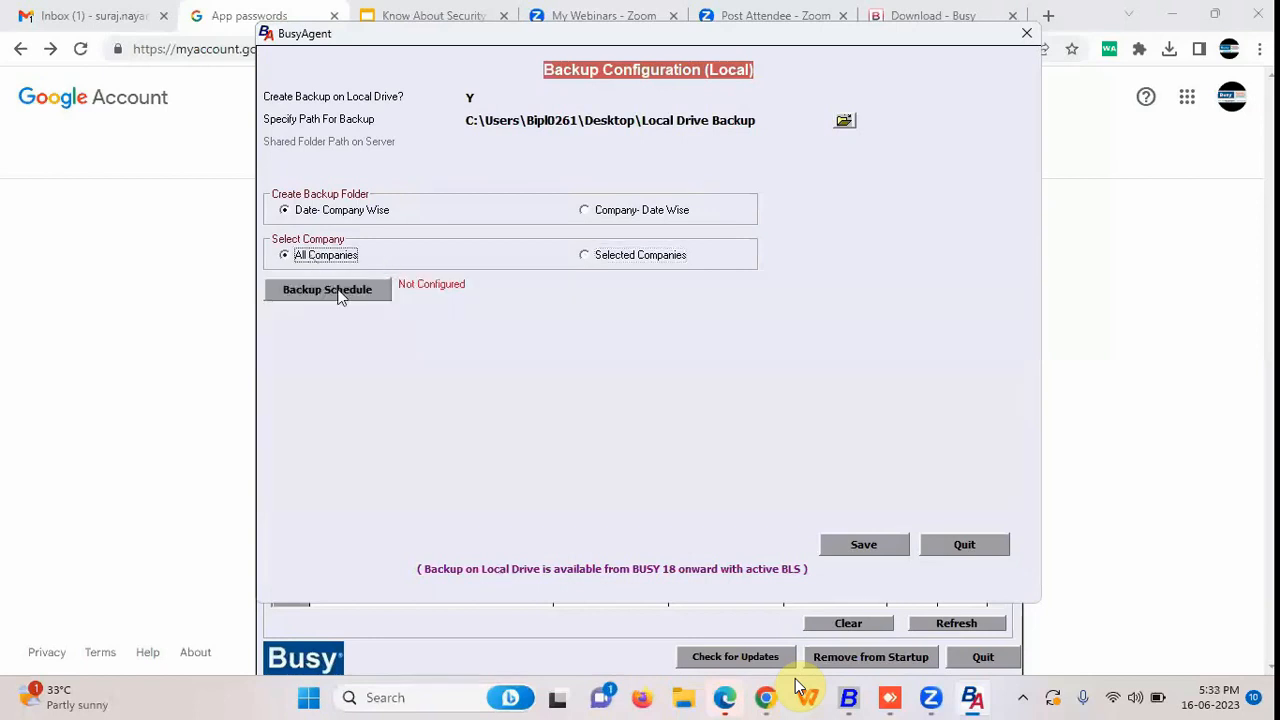
In the local backup schedule, select all weekdays from Sunday to Saturday, trying Sunday and Monday off and back on.
click(342, 291)
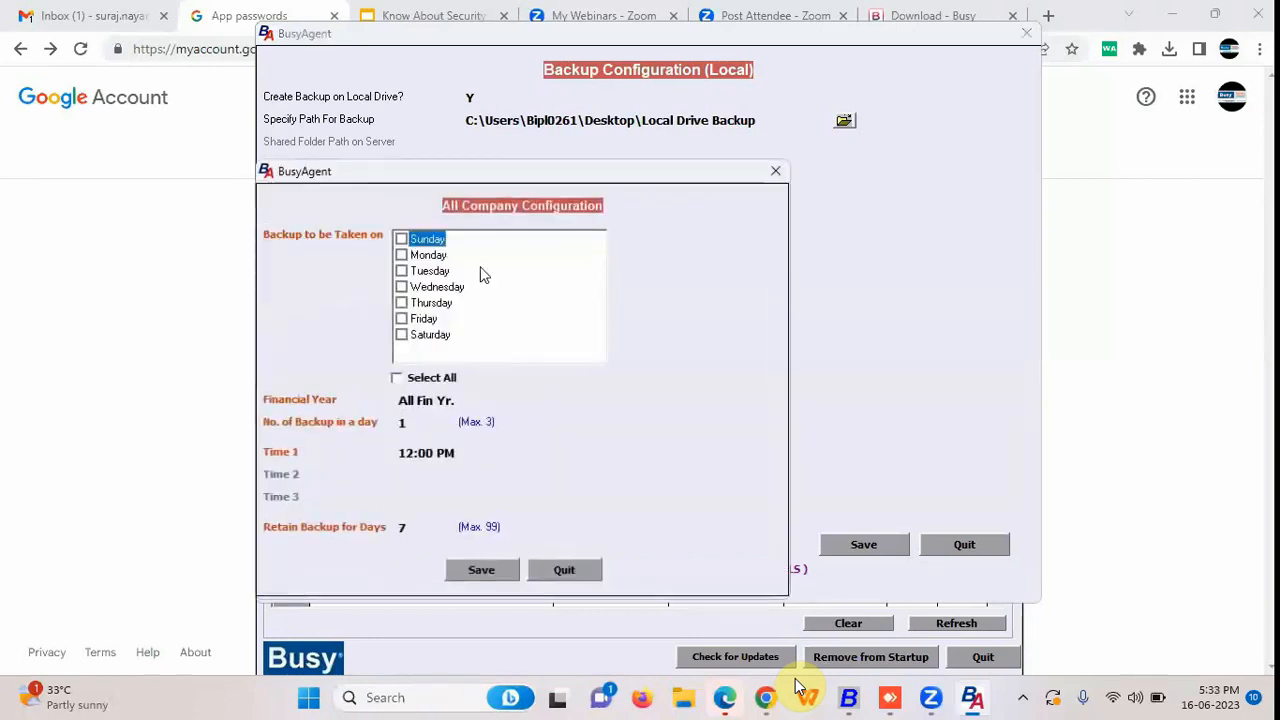
click(397, 380)
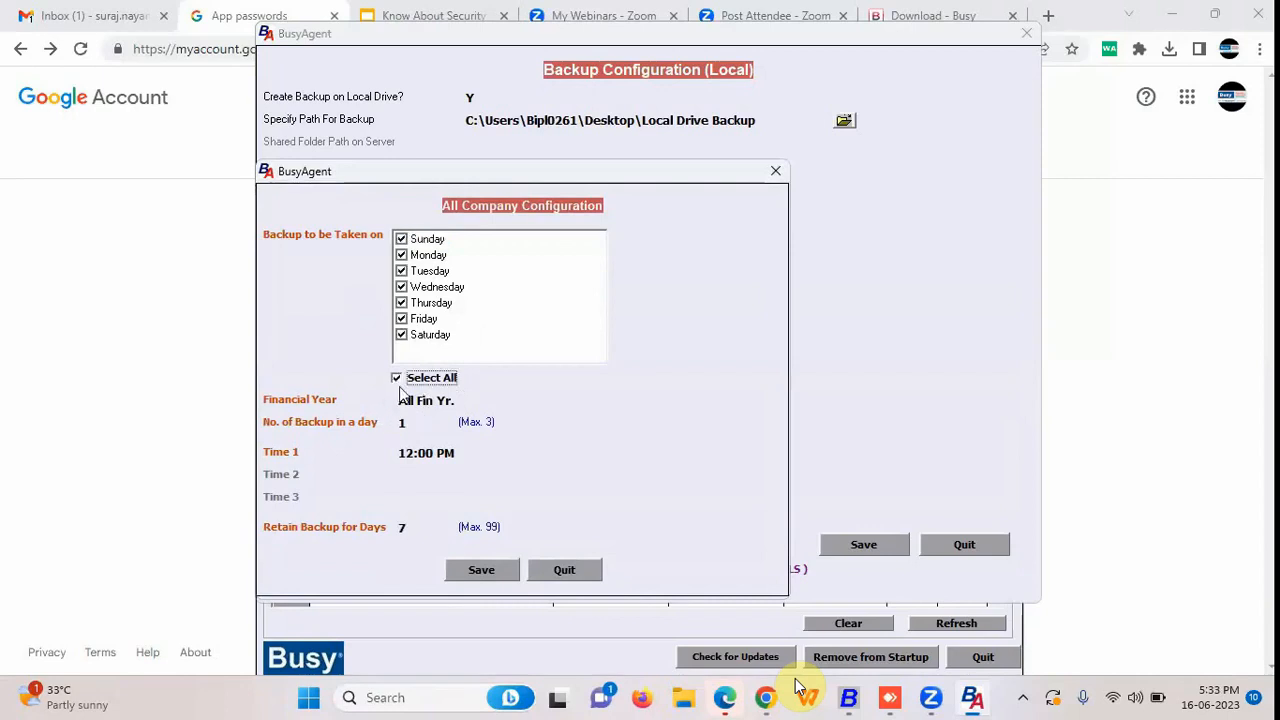
click(401, 239)
click(401, 255)
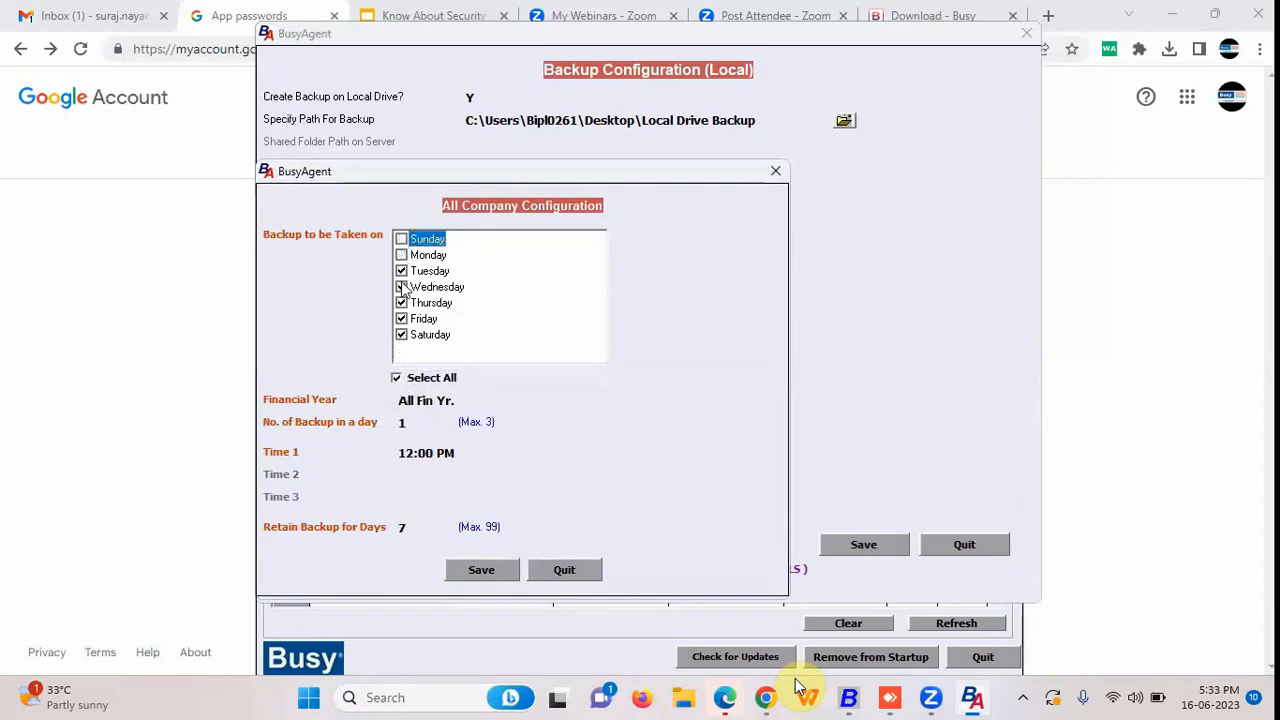
click(401, 239)
click(401, 255)
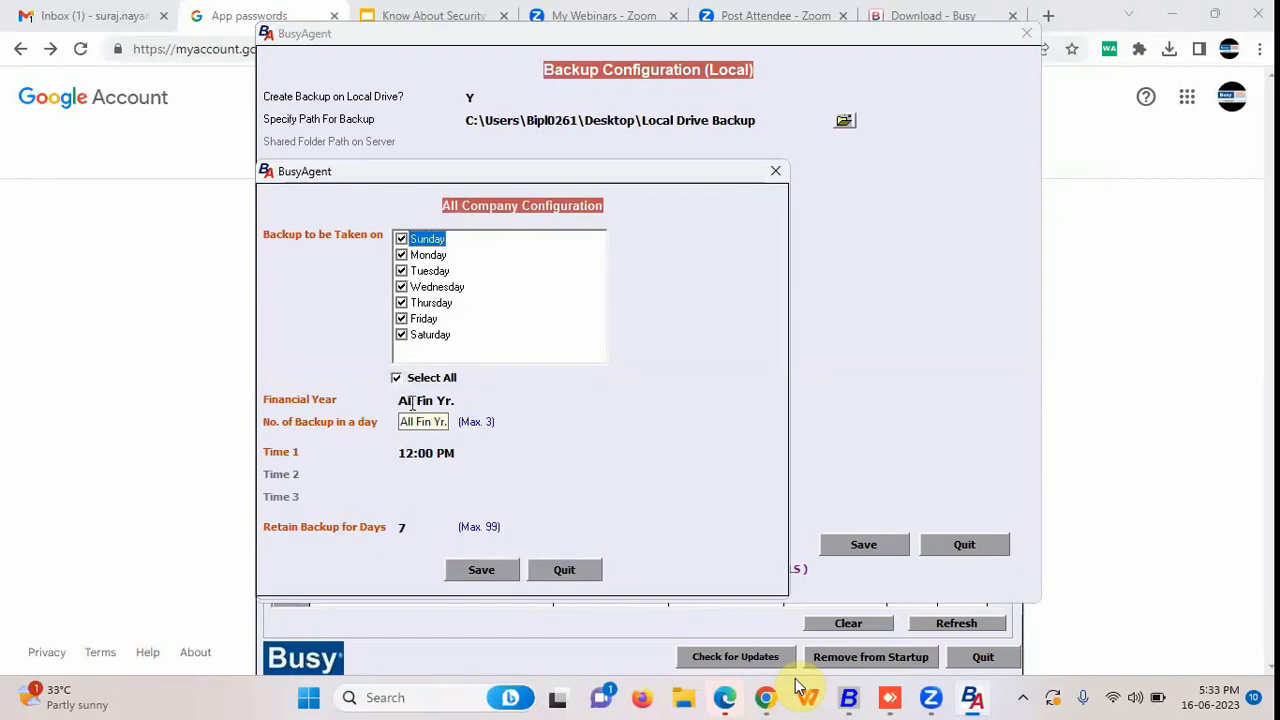
Schedule 3 local backups a day with Time 1 at 11:00 AM and Time 3 at 8 PM, and save the local backup configuration.
click(416, 422)
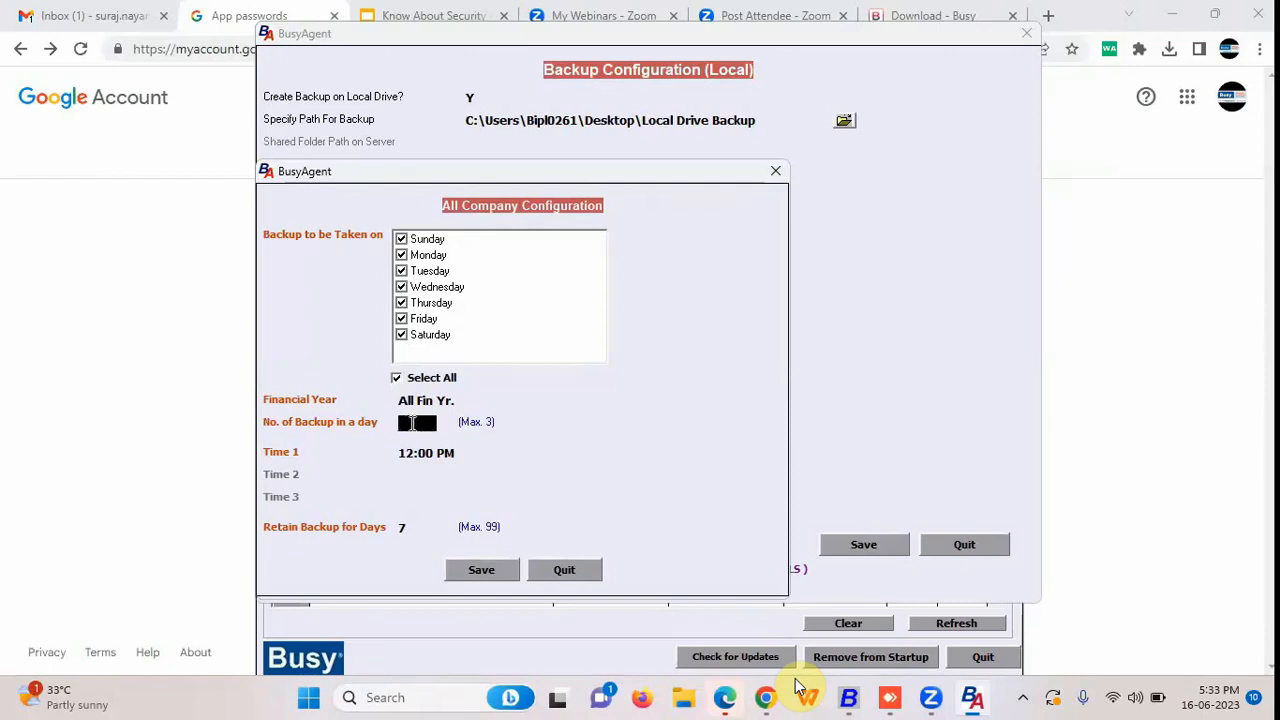
text(3)
key(Return)
text(11)
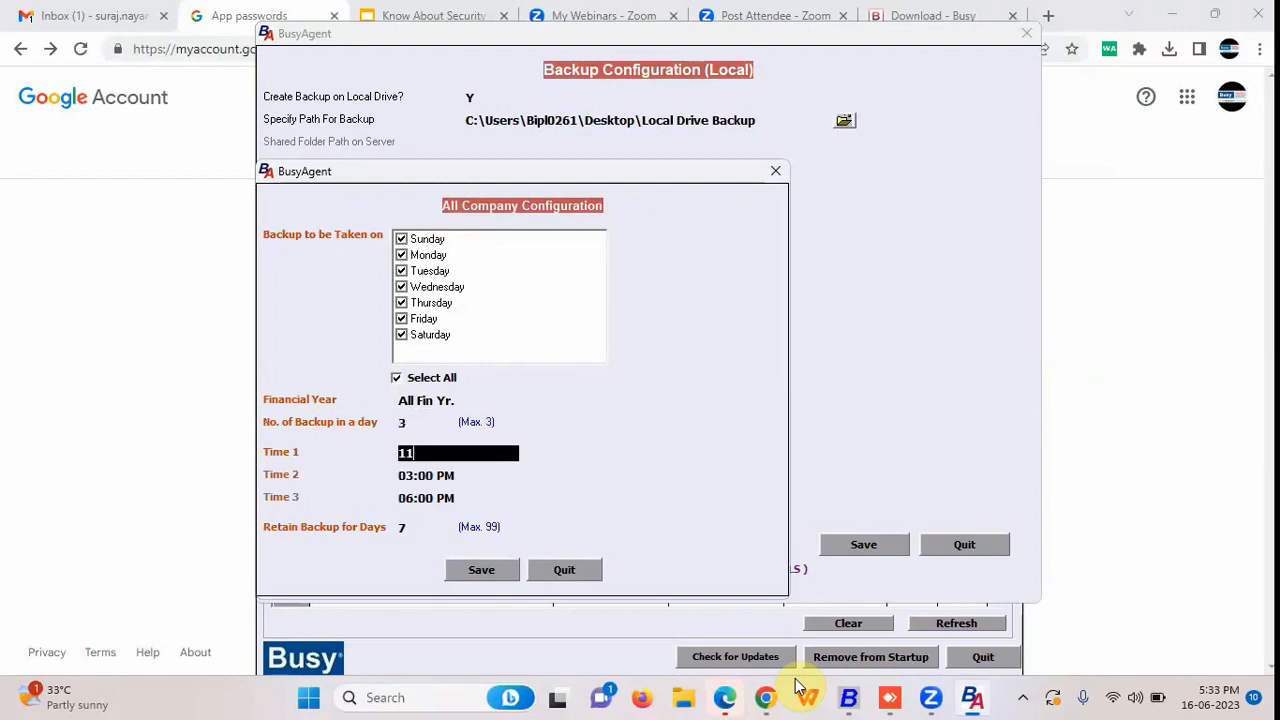
text(:00 AM)
key(Return)
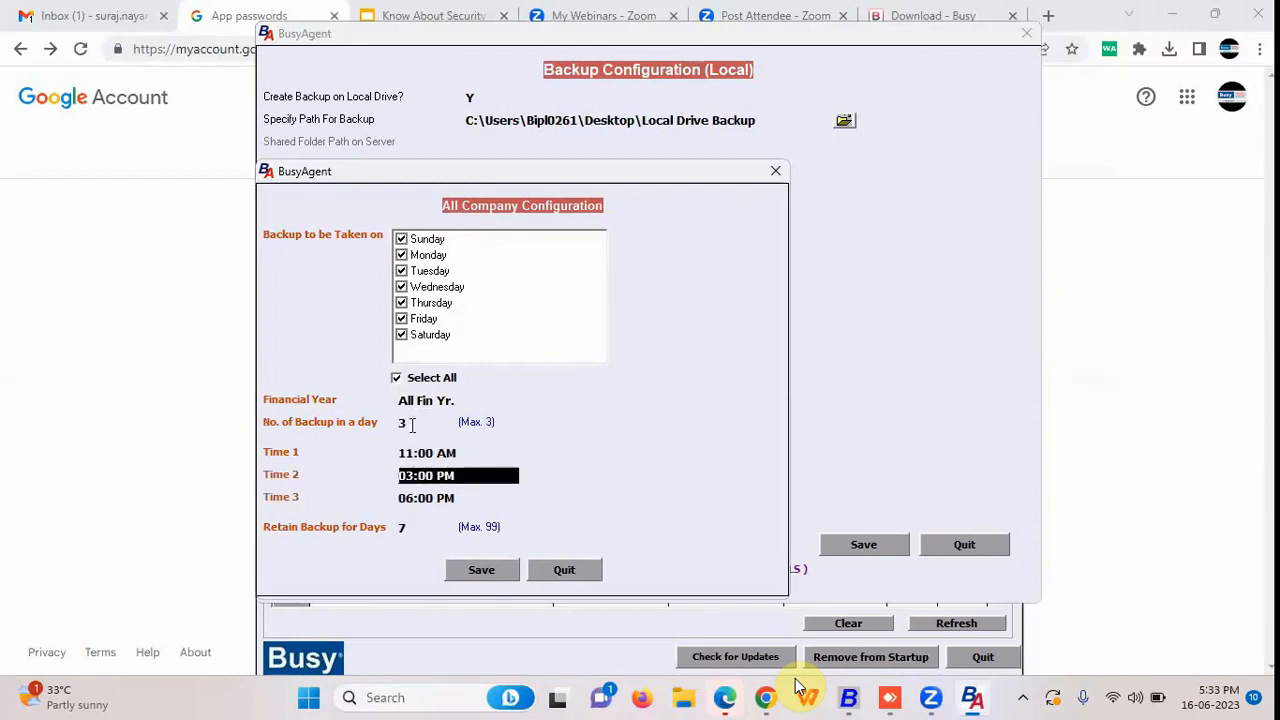
key(Return)
text(8 PM)
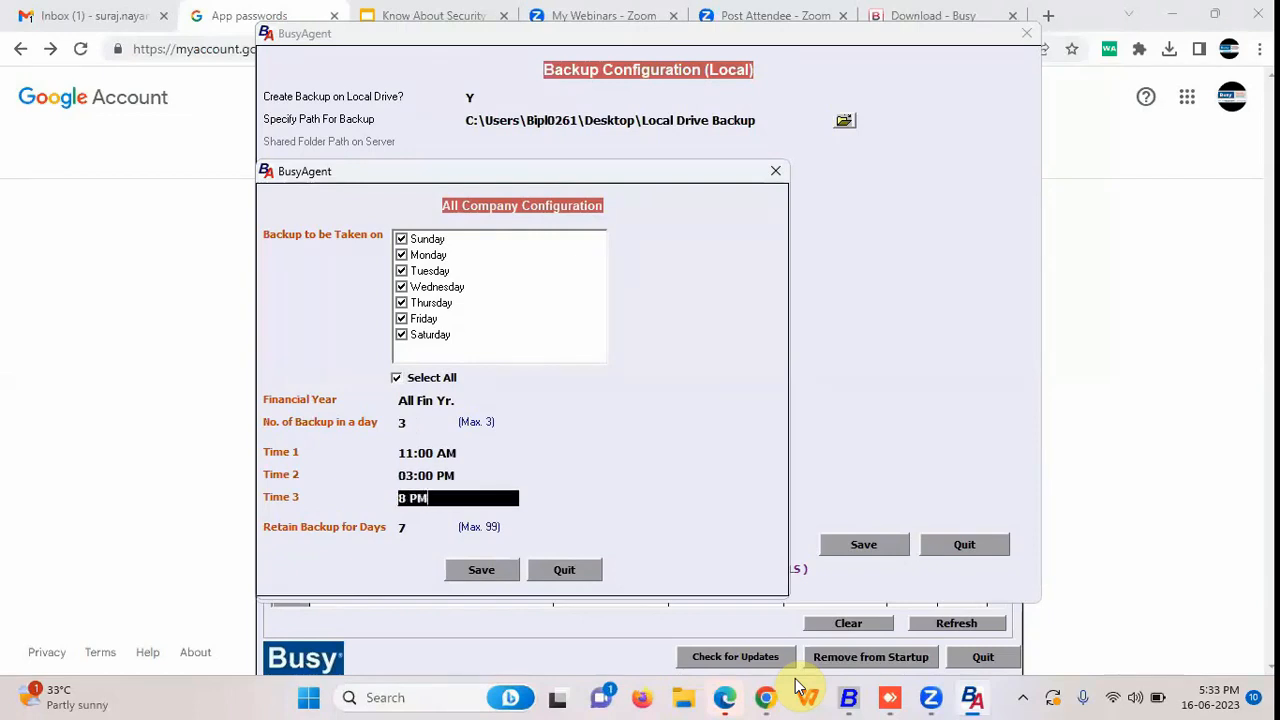
click(481, 569)
click(866, 545)
click(692, 399)
Open the Google Drive backup configuration and authorise the specified backup e-mail ID.
drag(823, 36, 829, 178)
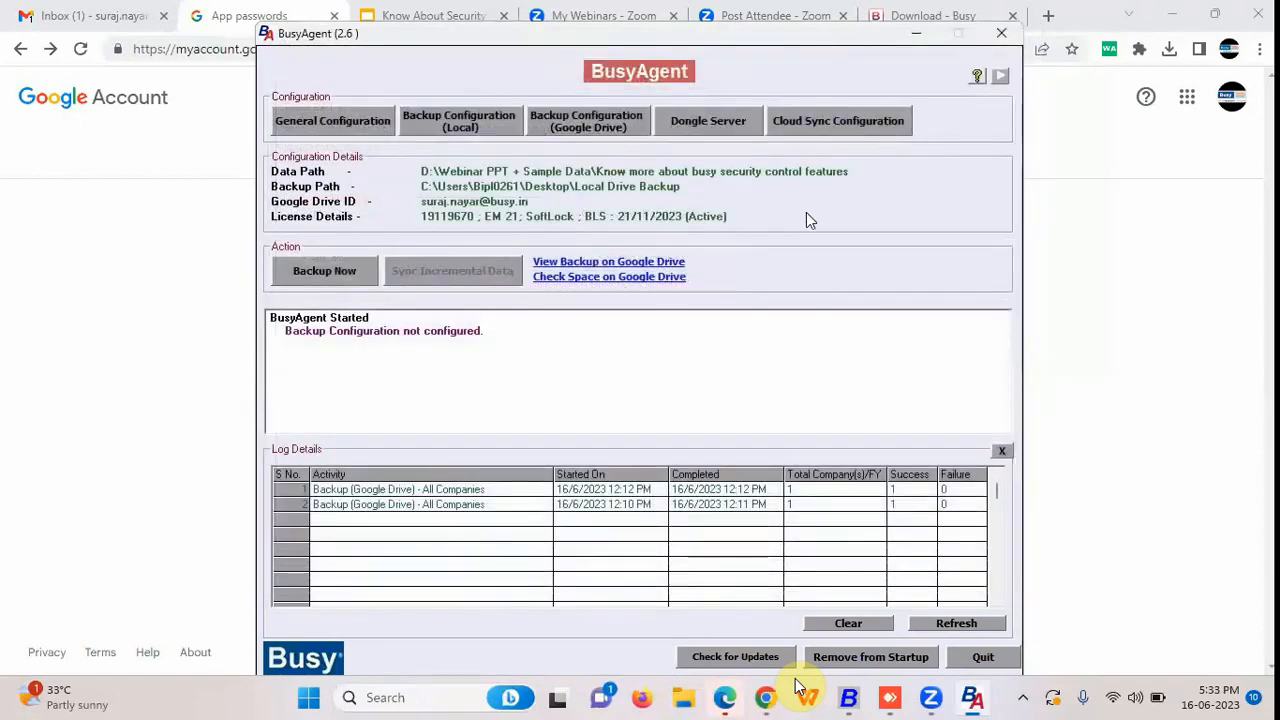
click(605, 267)
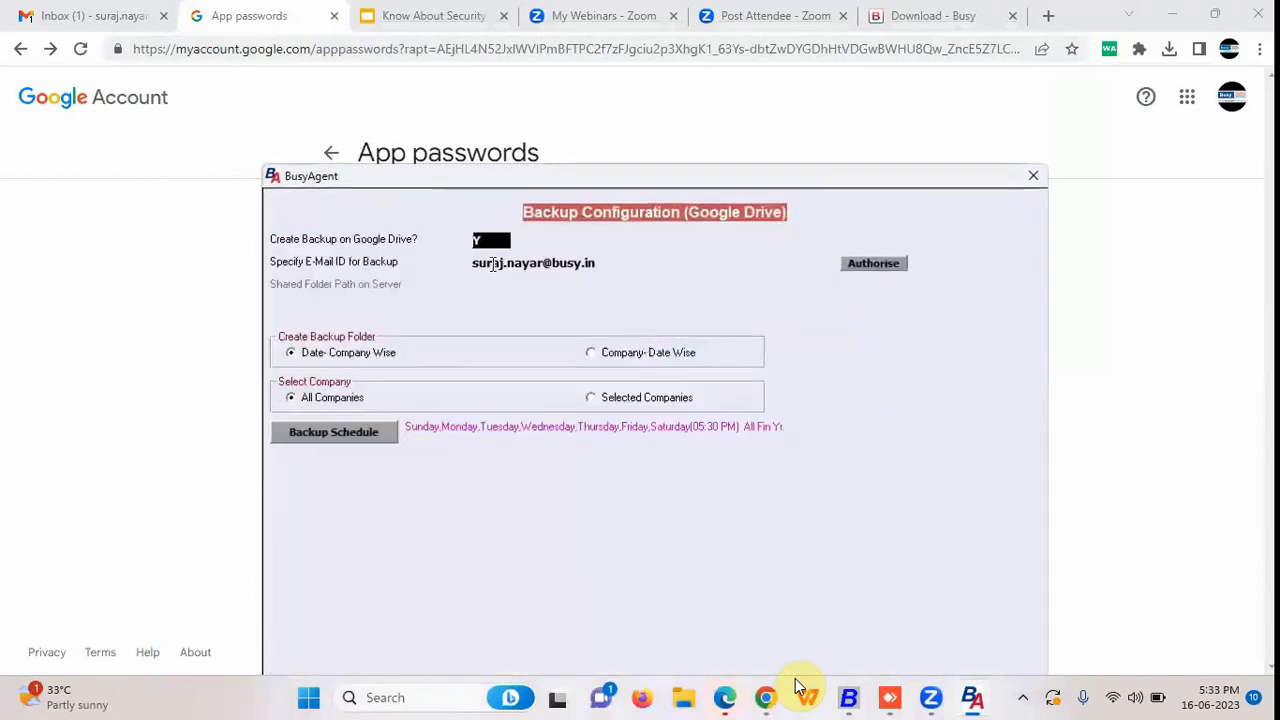
drag(606, 262, 436, 265)
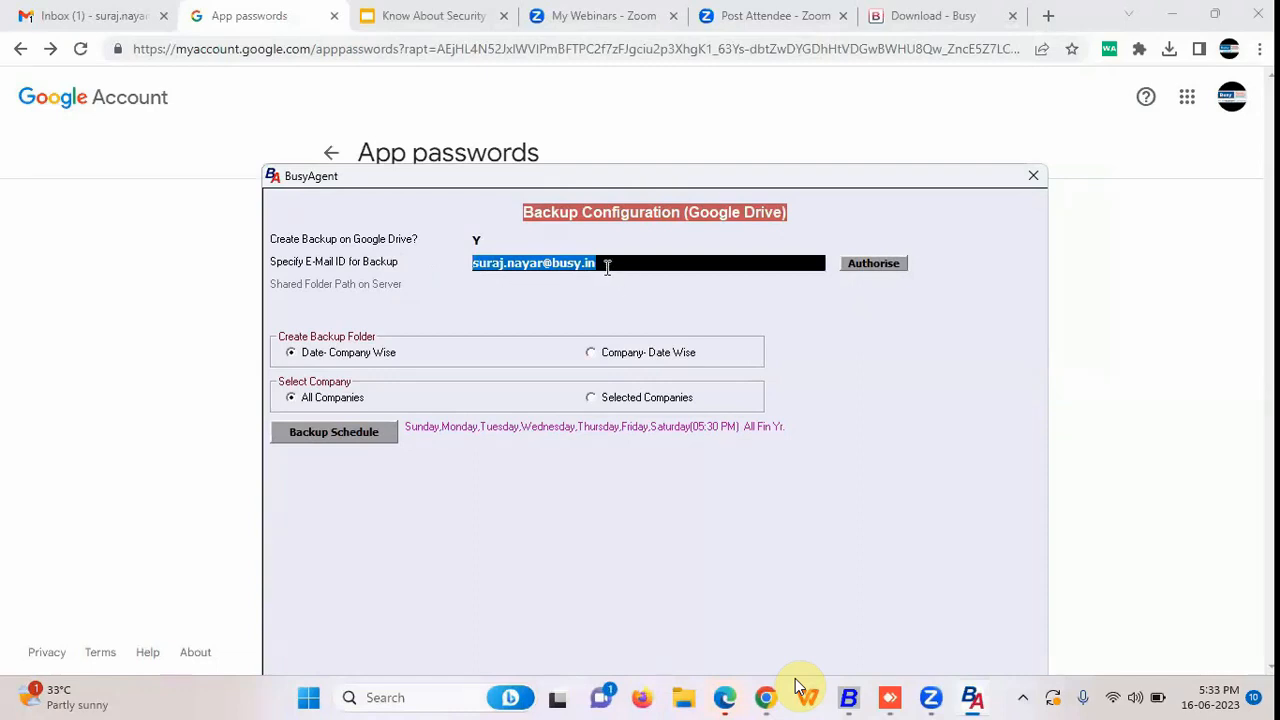
click(871, 263)
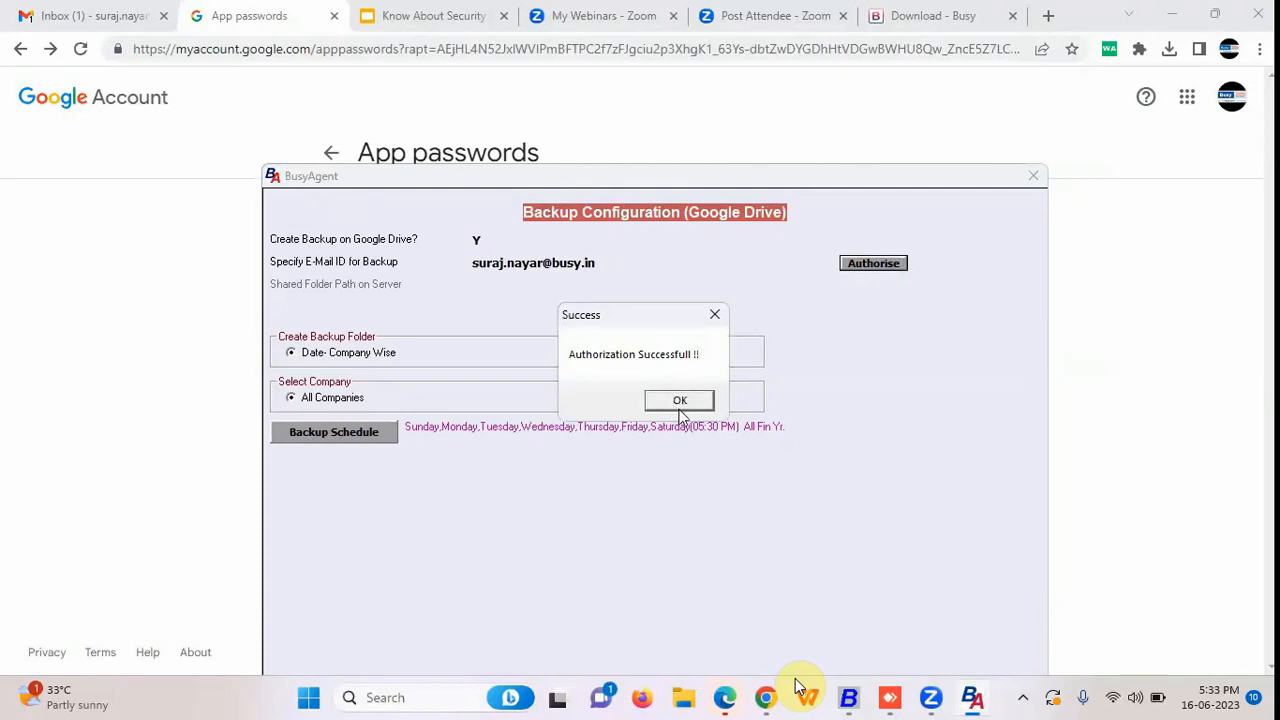
click(680, 400)
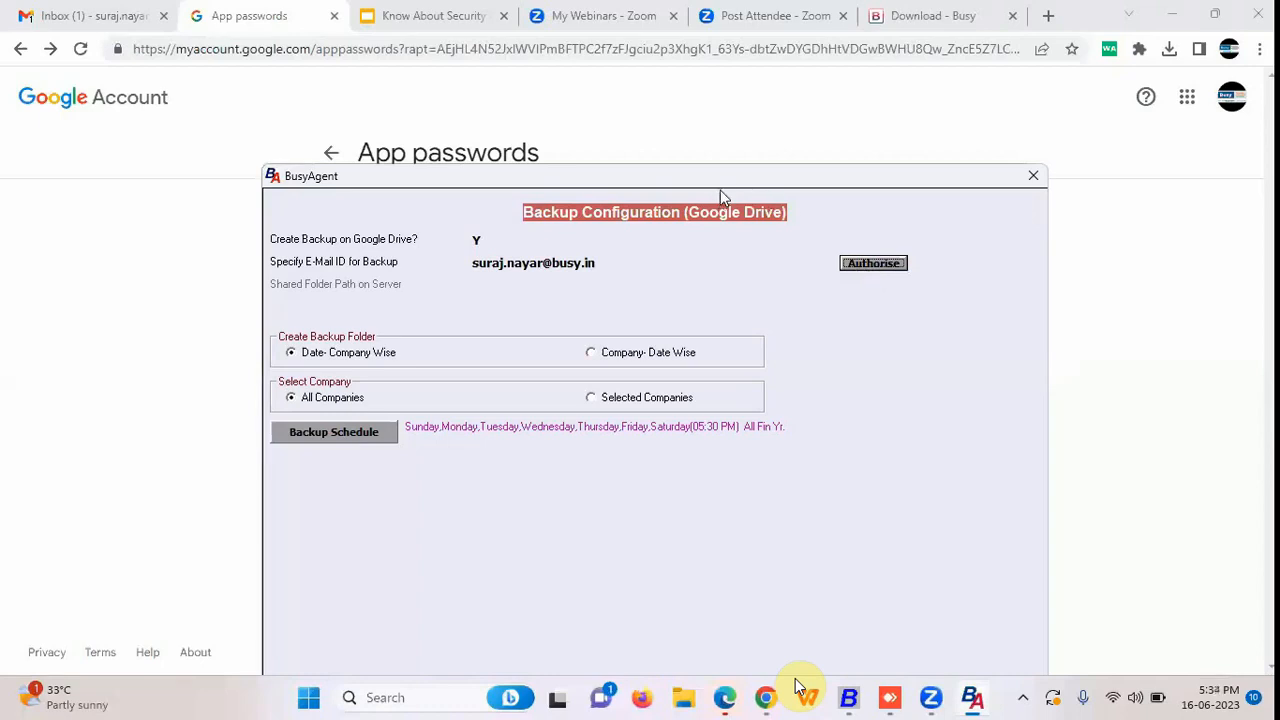
Open the Google Drive backup schedule for all companies and set the number of backups in a day to 3.
drag(724, 184, 725, 145)
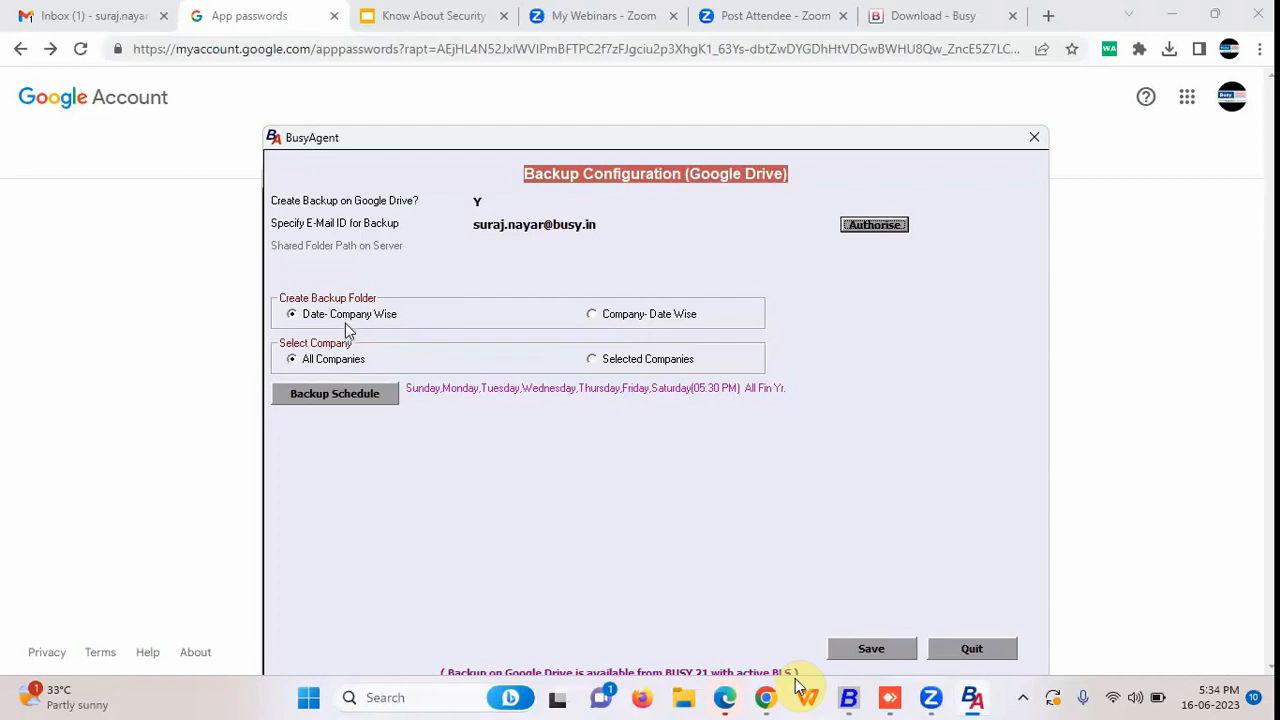
click(332, 396)
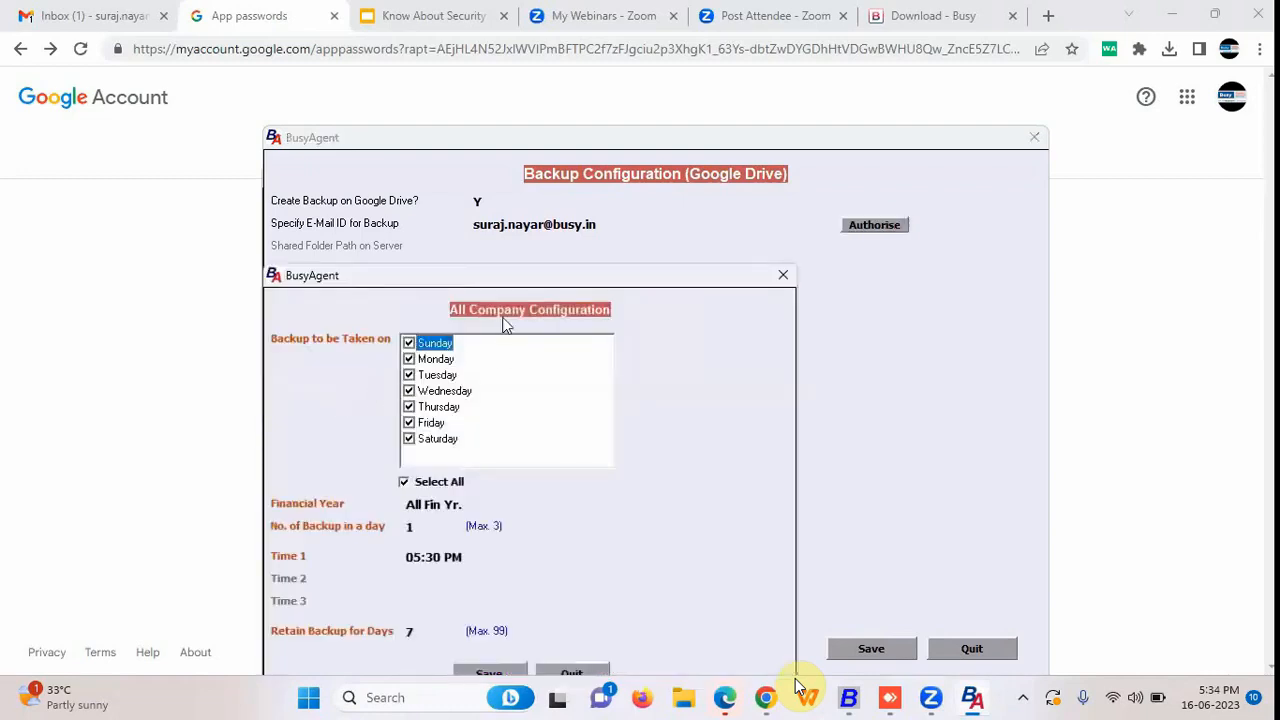
drag(505, 277, 504, 217)
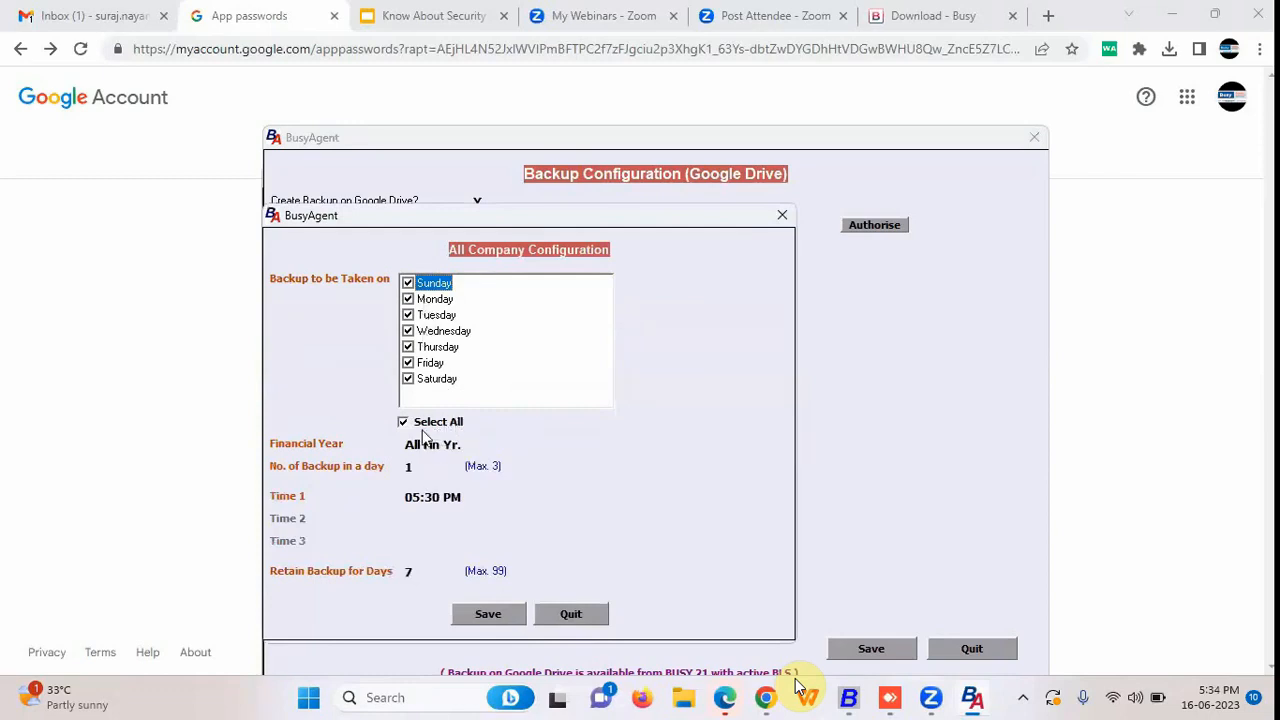
click(424, 466)
text(3)
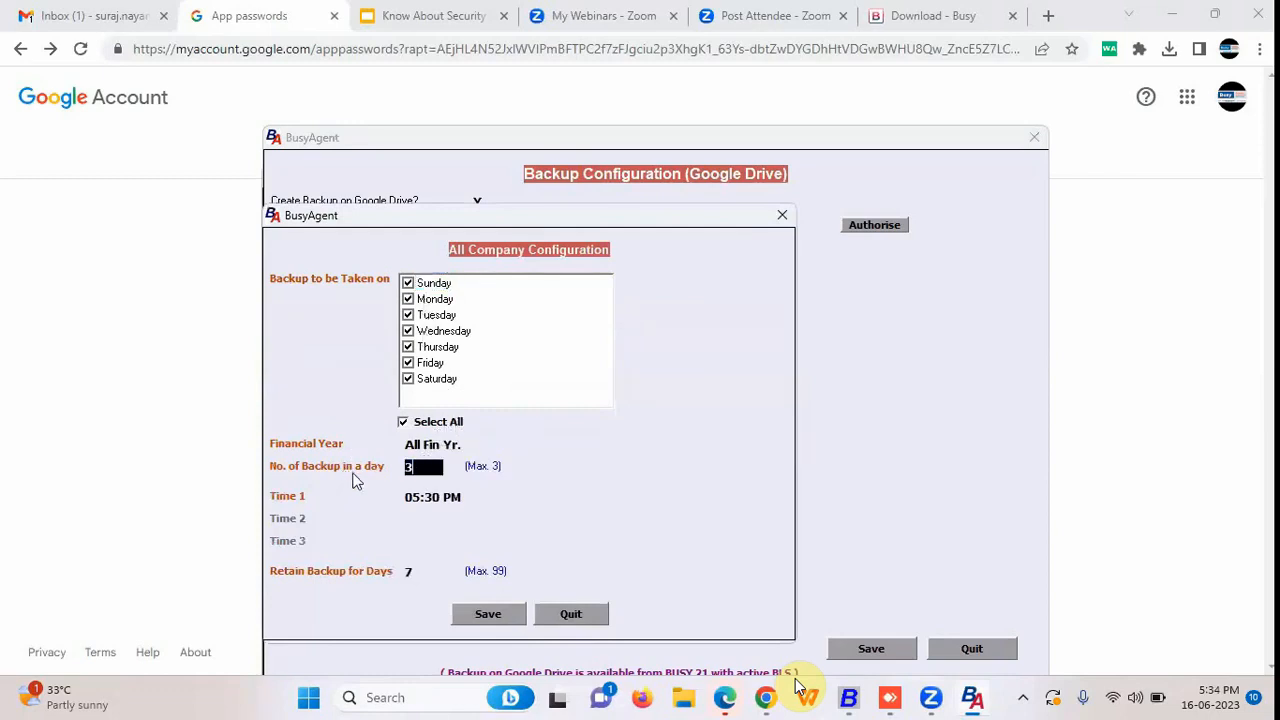
click(464, 497)
drag(465, 497, 400, 495)
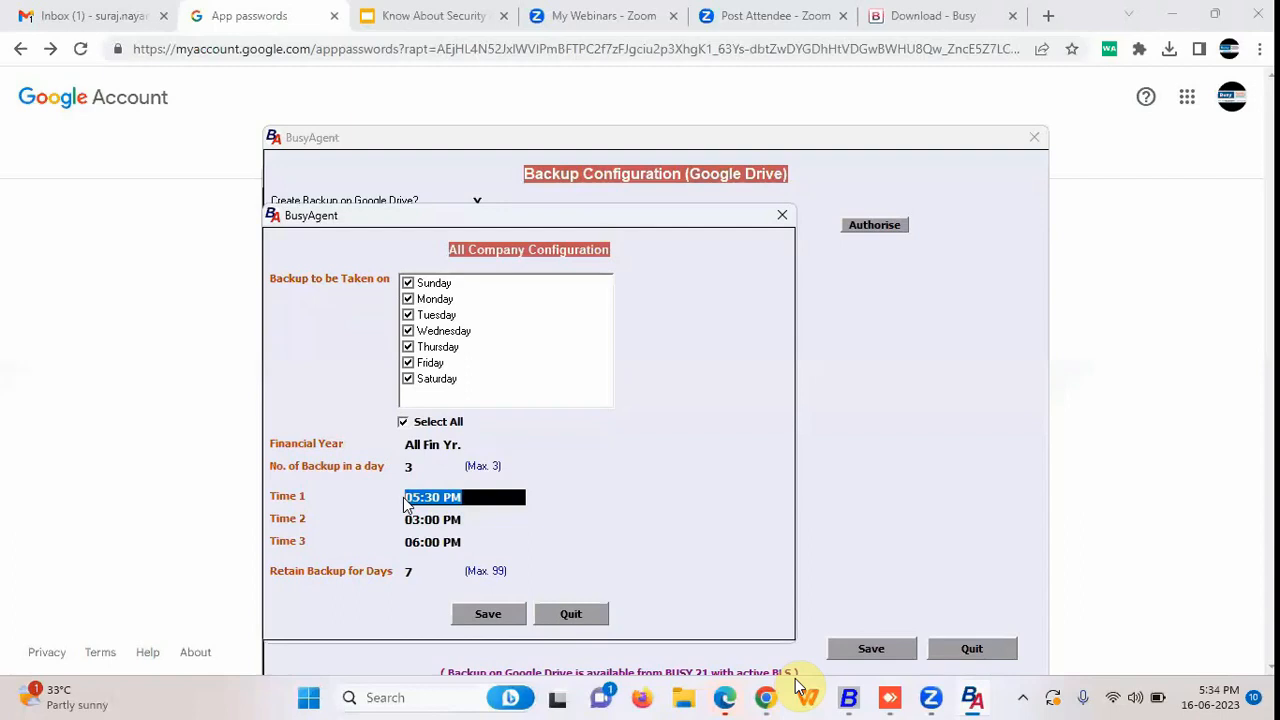
Try retaining Google Drive backups for 99 days and return the retention period to 7 days.
click(444, 574)
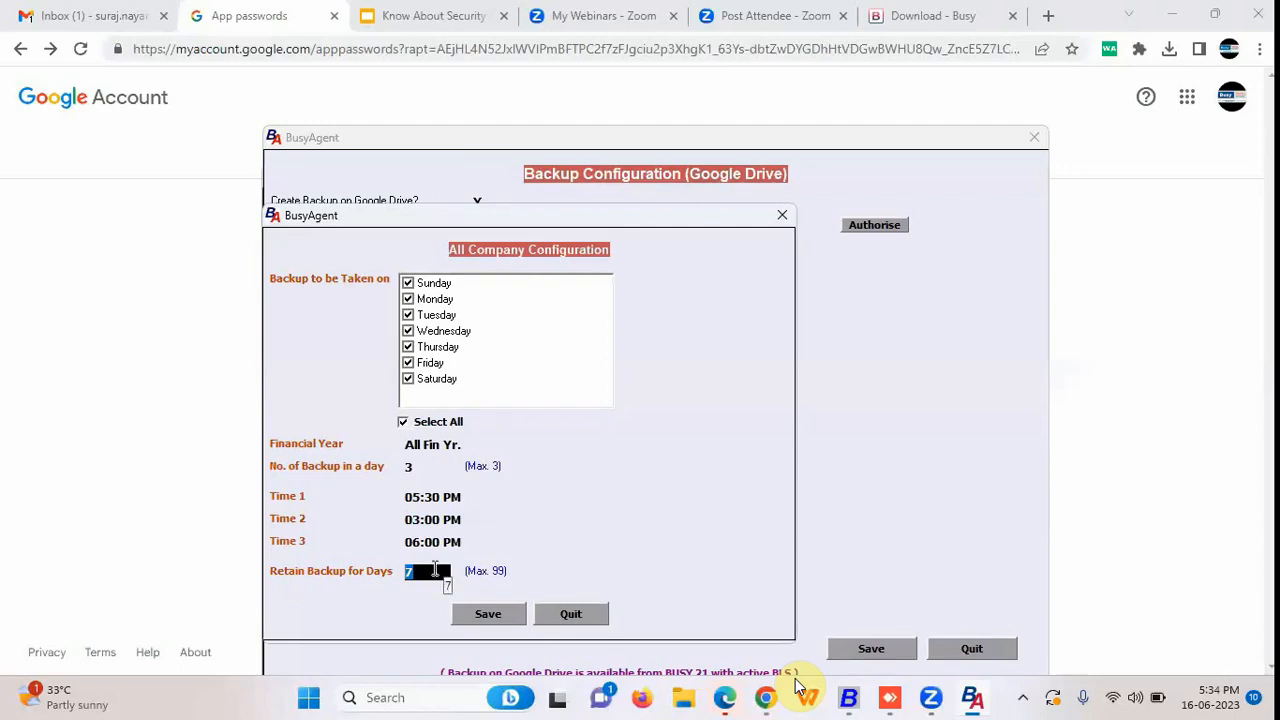
text(99)
key(Return)
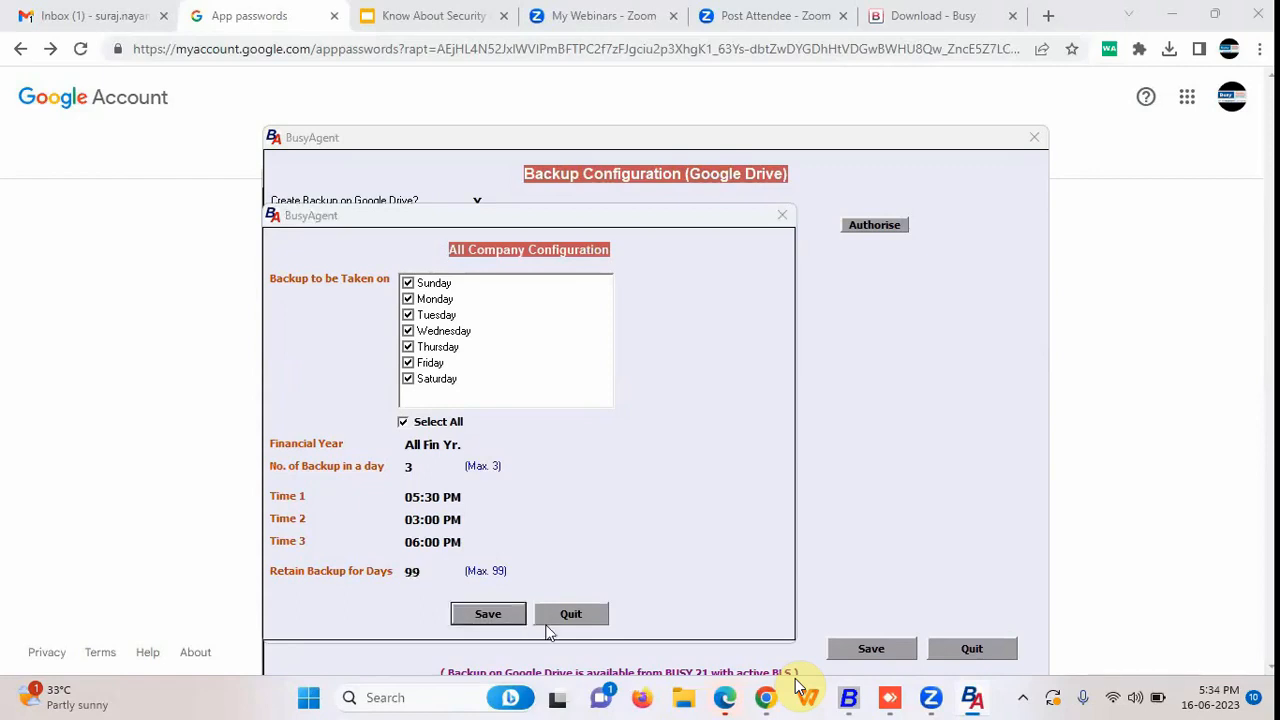
key(Return)
key(Return)
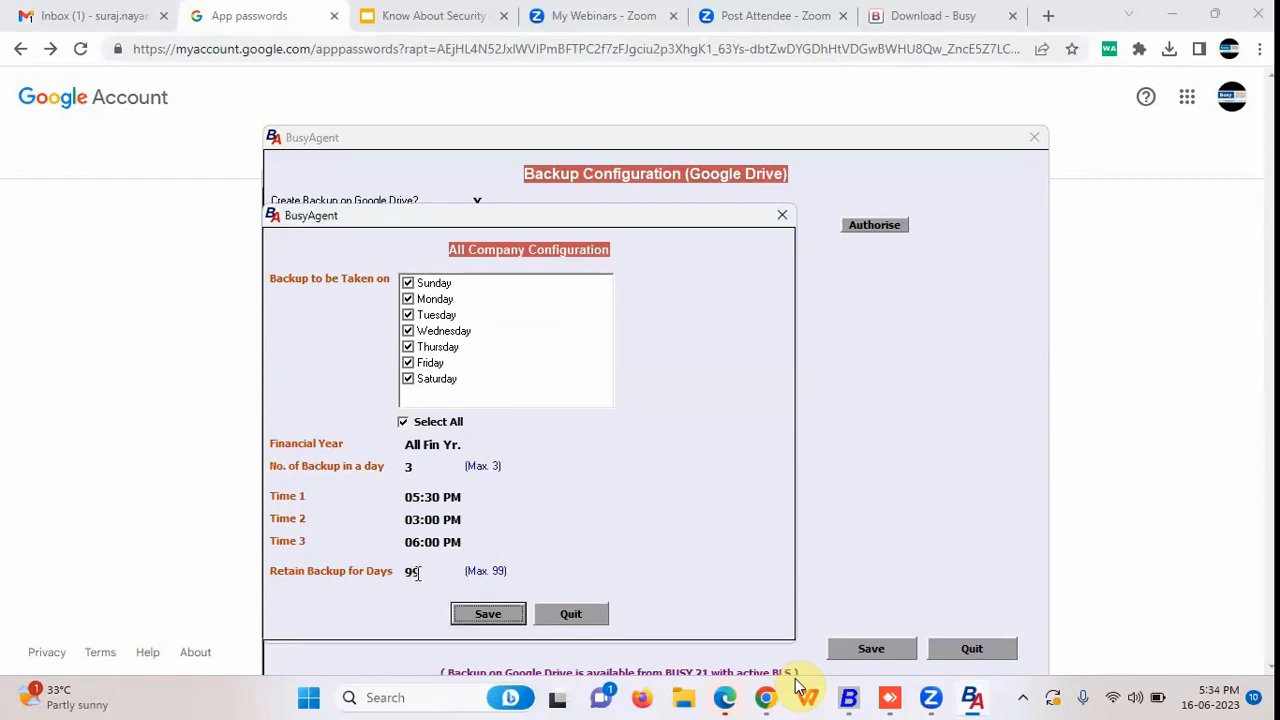
click(502, 613)
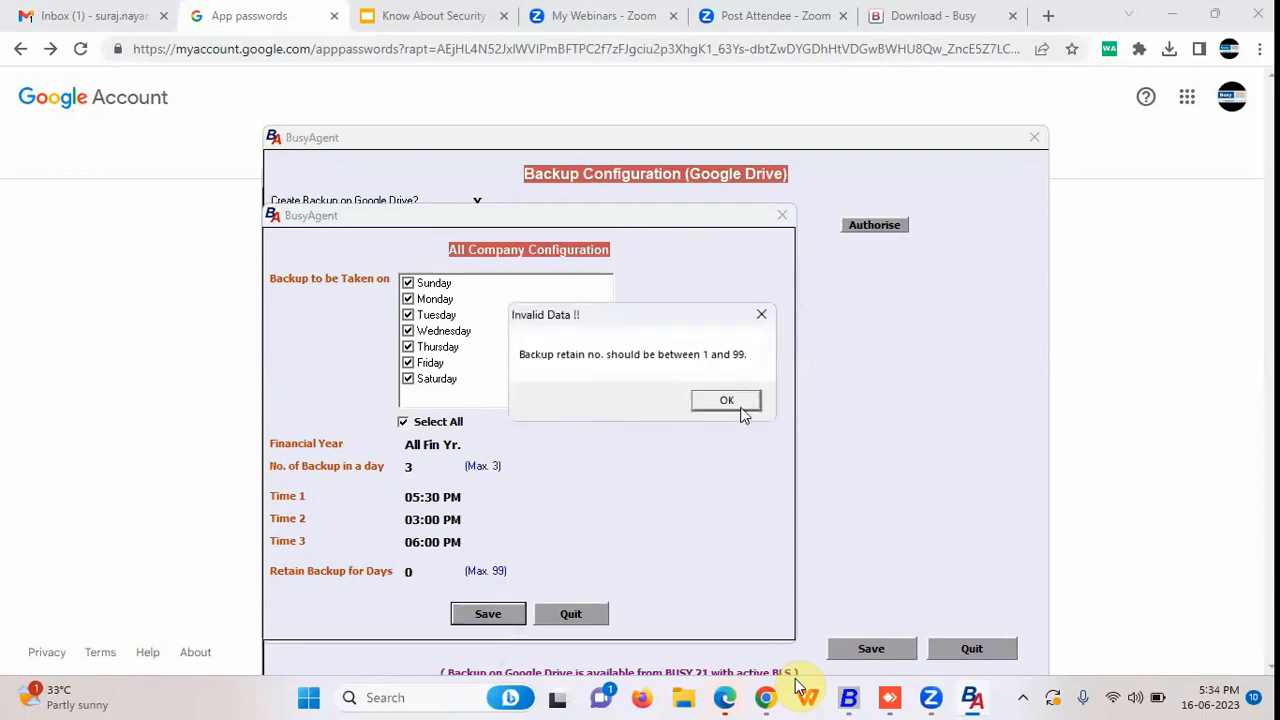
key(Return)
click(429, 472)
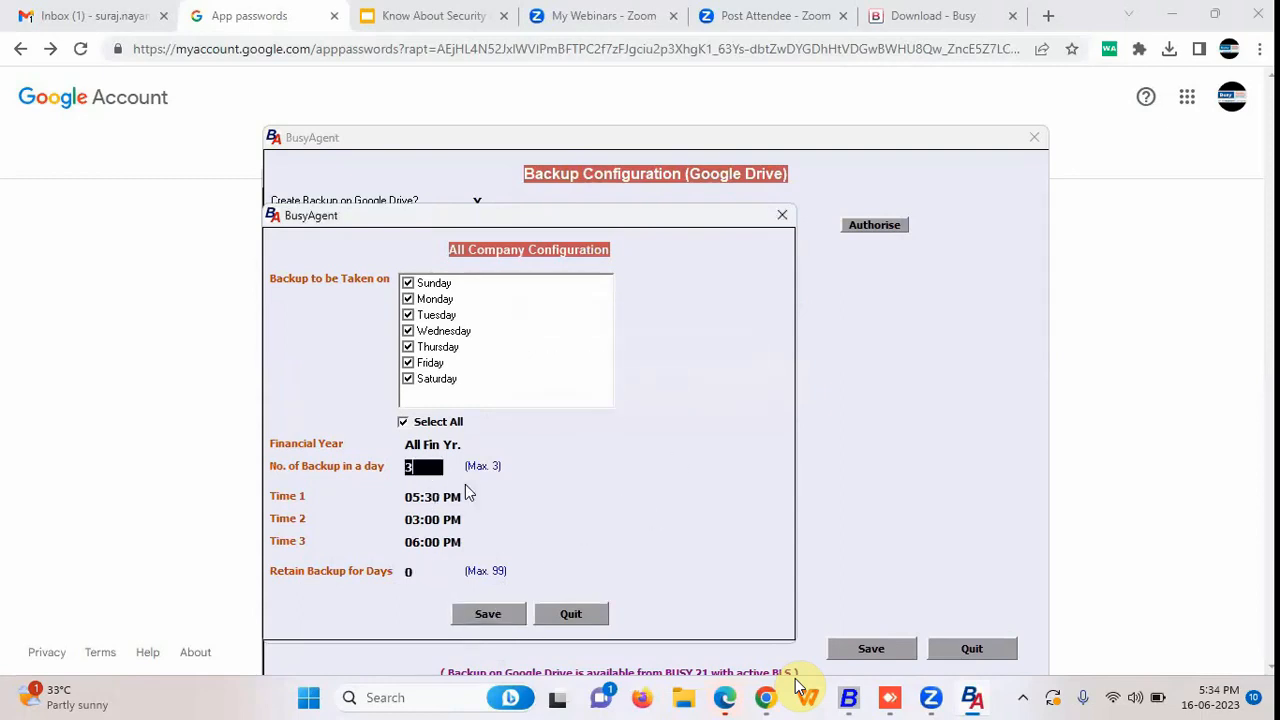
click(430, 567)
text(7)
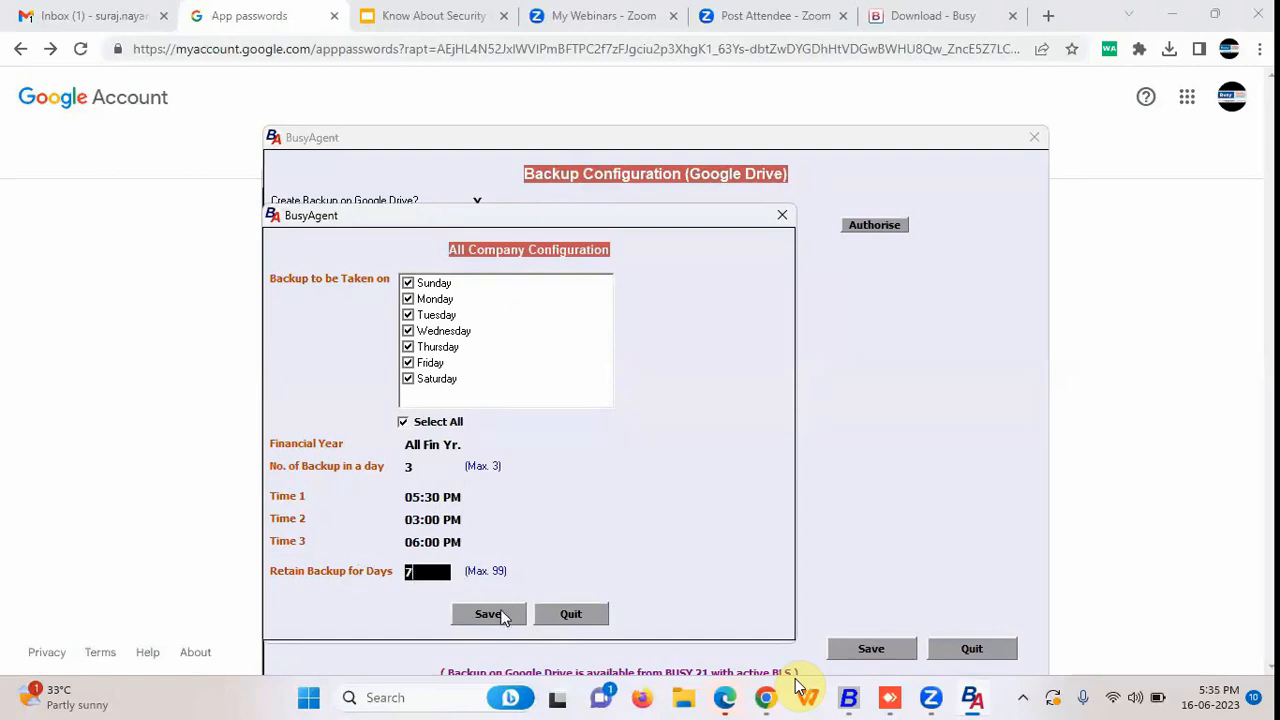
Set Time 1 of the Google Drive backup schedule to 11 AM and save the schedule and backup configuration.
click(472, 497)
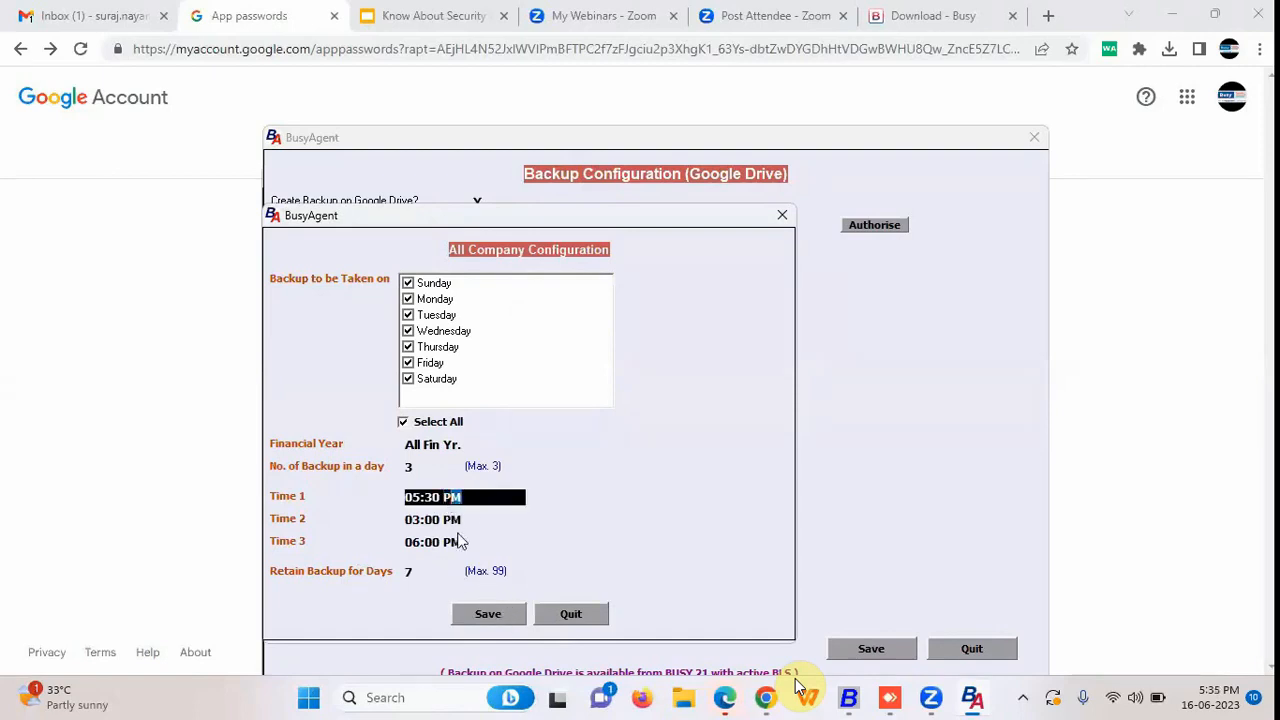
text(1M)
key(BackSpace)
key(BackSpace)
key(BackSpace)
key(BackSpace)
key(BackSpace)
key(BackSpace)
key(BackSpace)
key(BackSpace)
key(BackSpace)
text(11 AM)
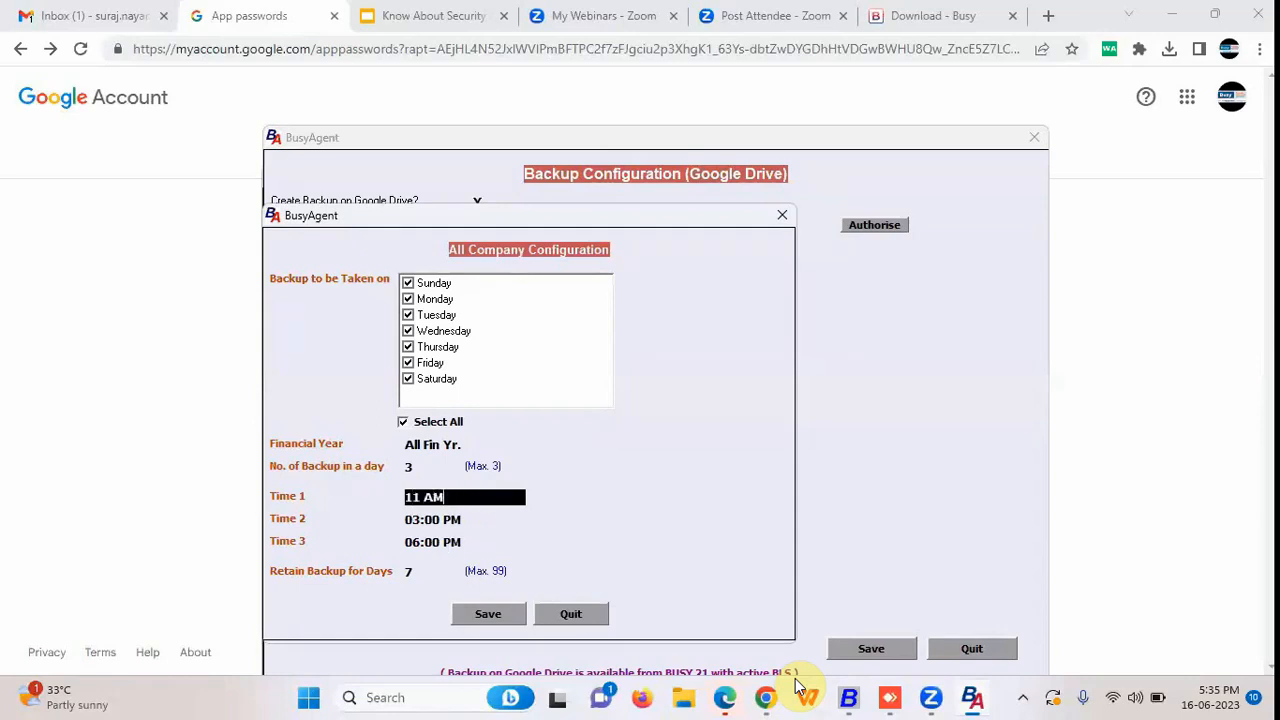
click(505, 617)
click(890, 652)
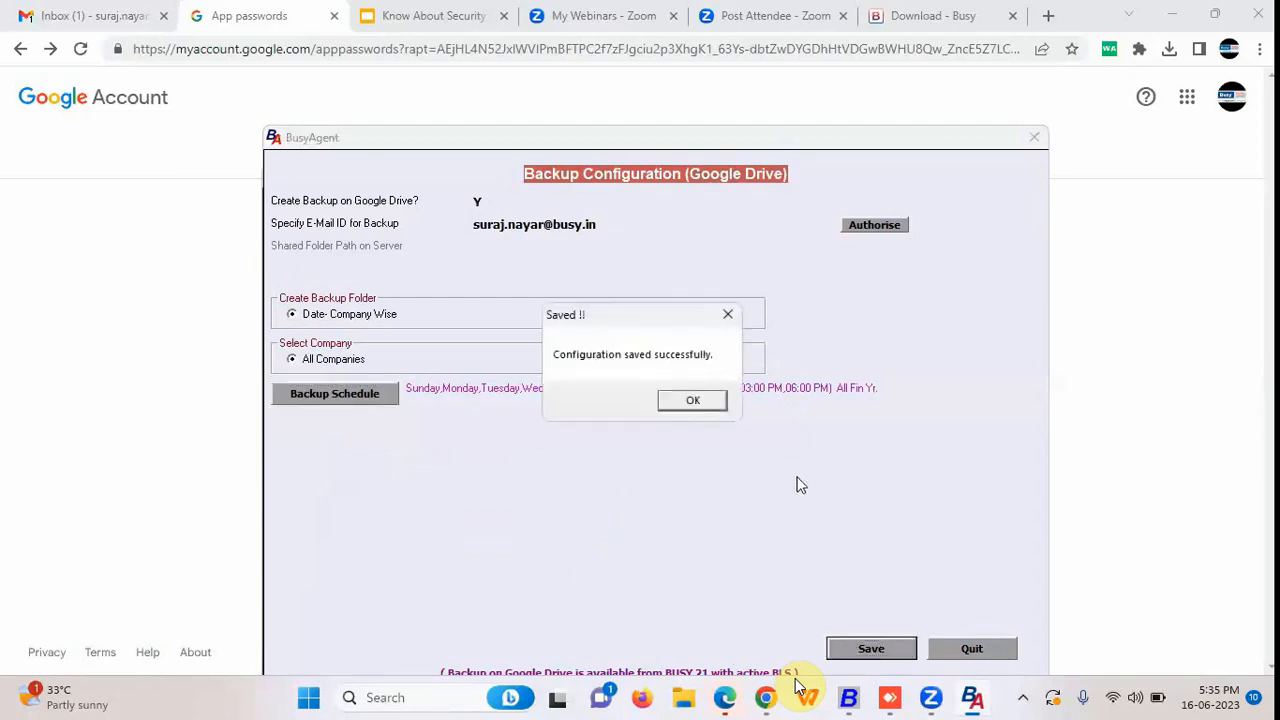
click(709, 414)
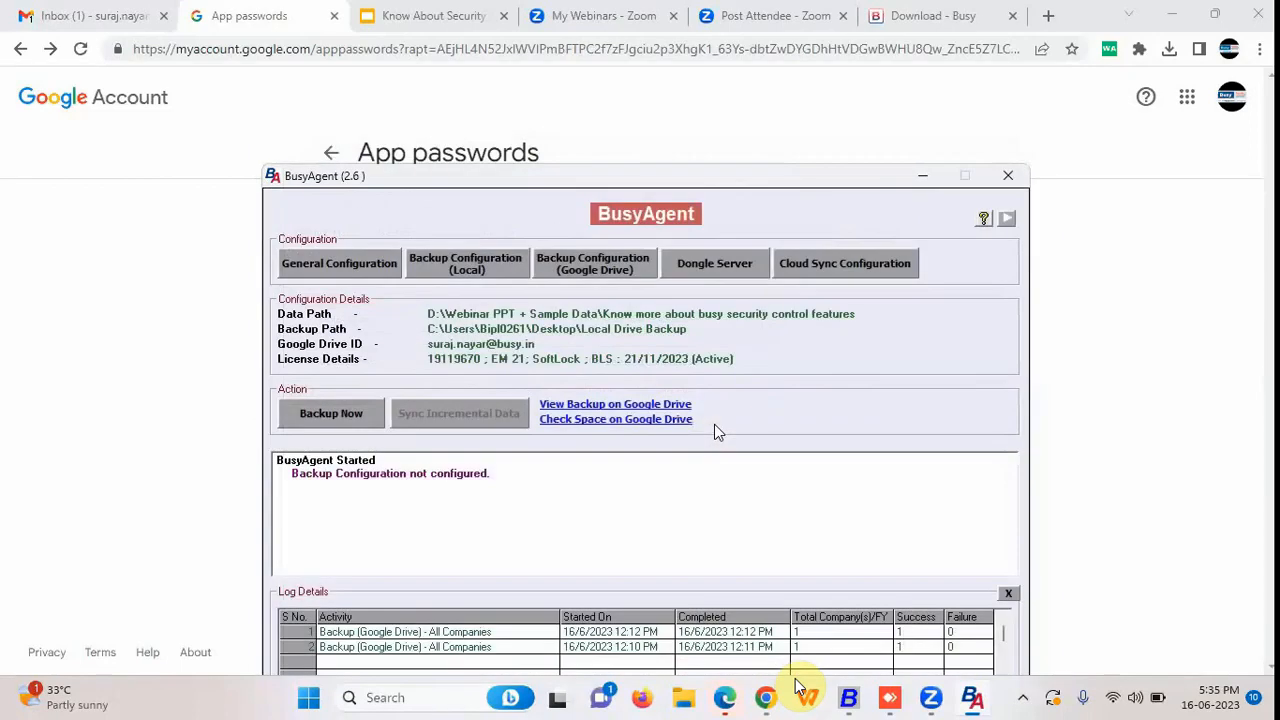
Try removing BusyAgent from startup and add it back to startup.
drag(810, 175, 797, 60)
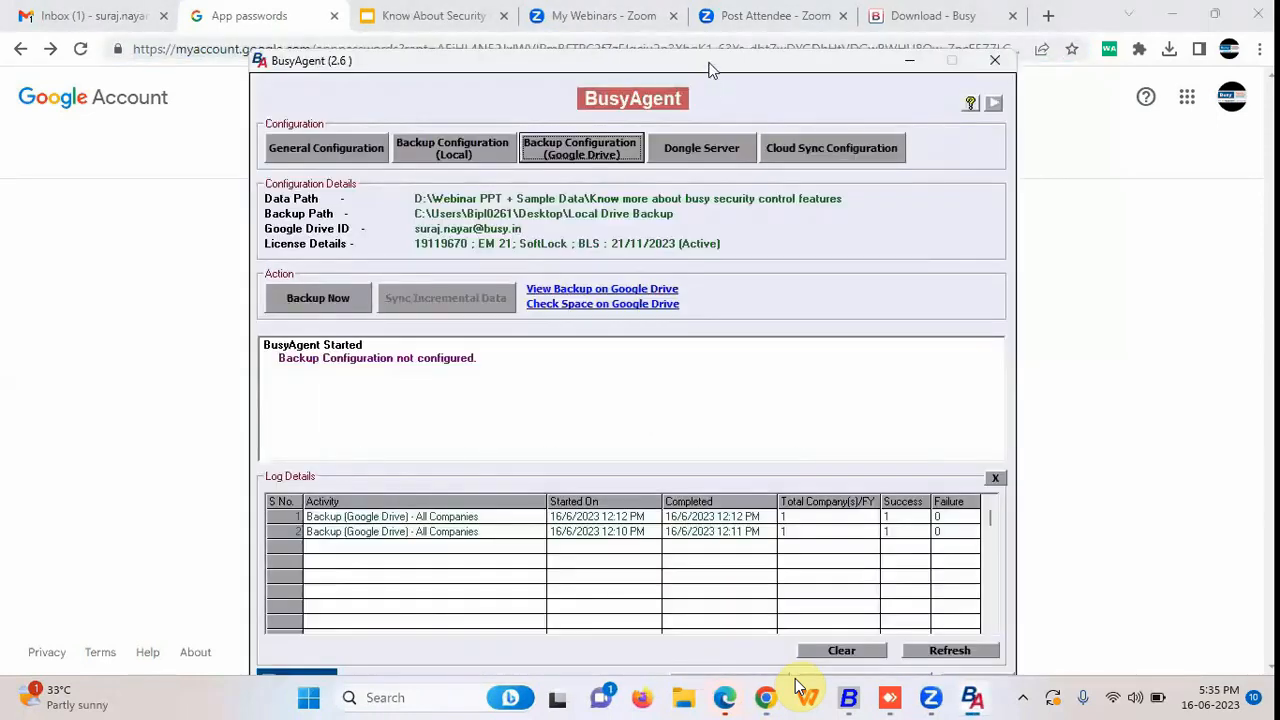
drag(708, 68, 708, 20)
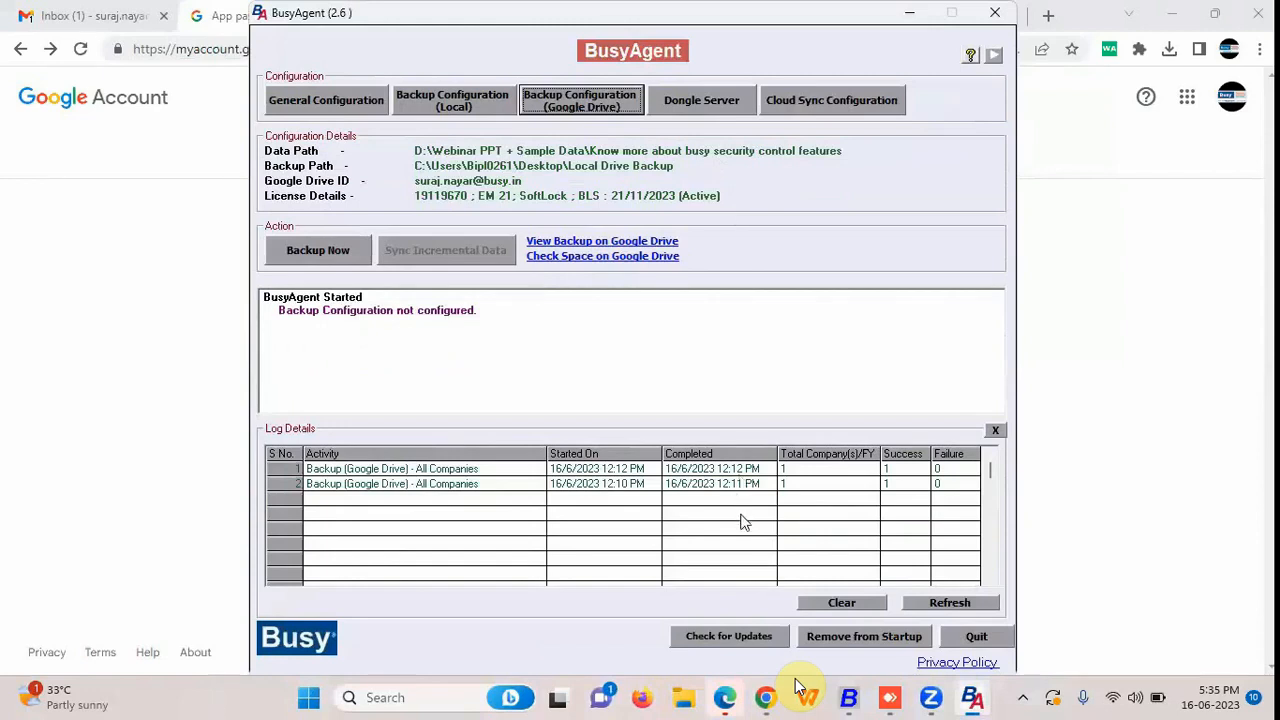
click(862, 640)
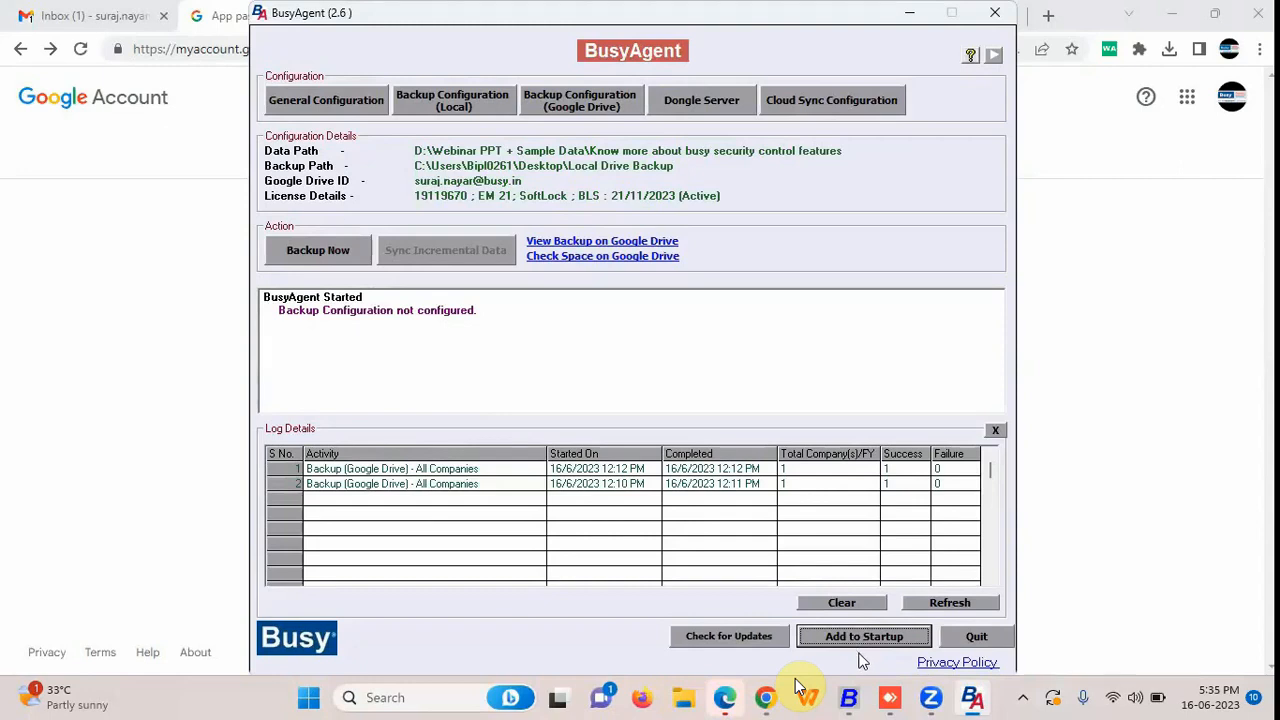
click(864, 640)
Close BusyAgent, switch to the Gmail inbox and examine the BusyAgent BackUp email for the 12:12 PM Google Drive backup.
click(995, 14)
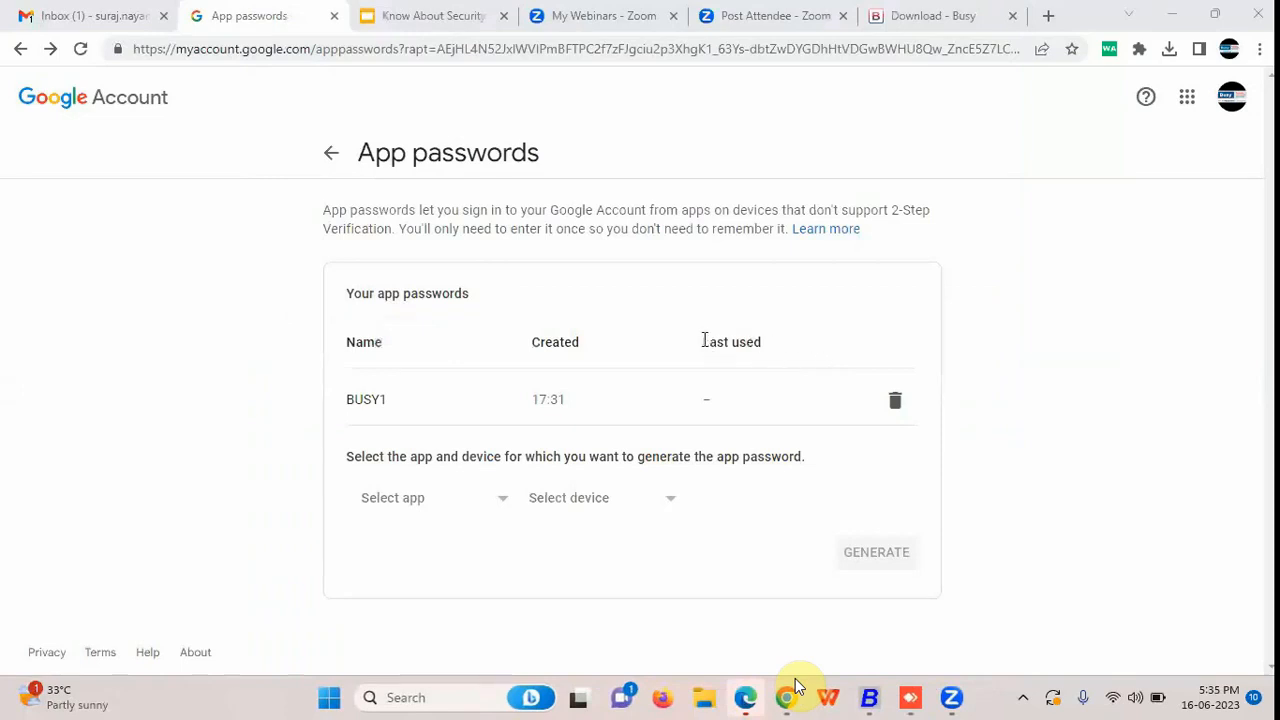
click(72, 22)
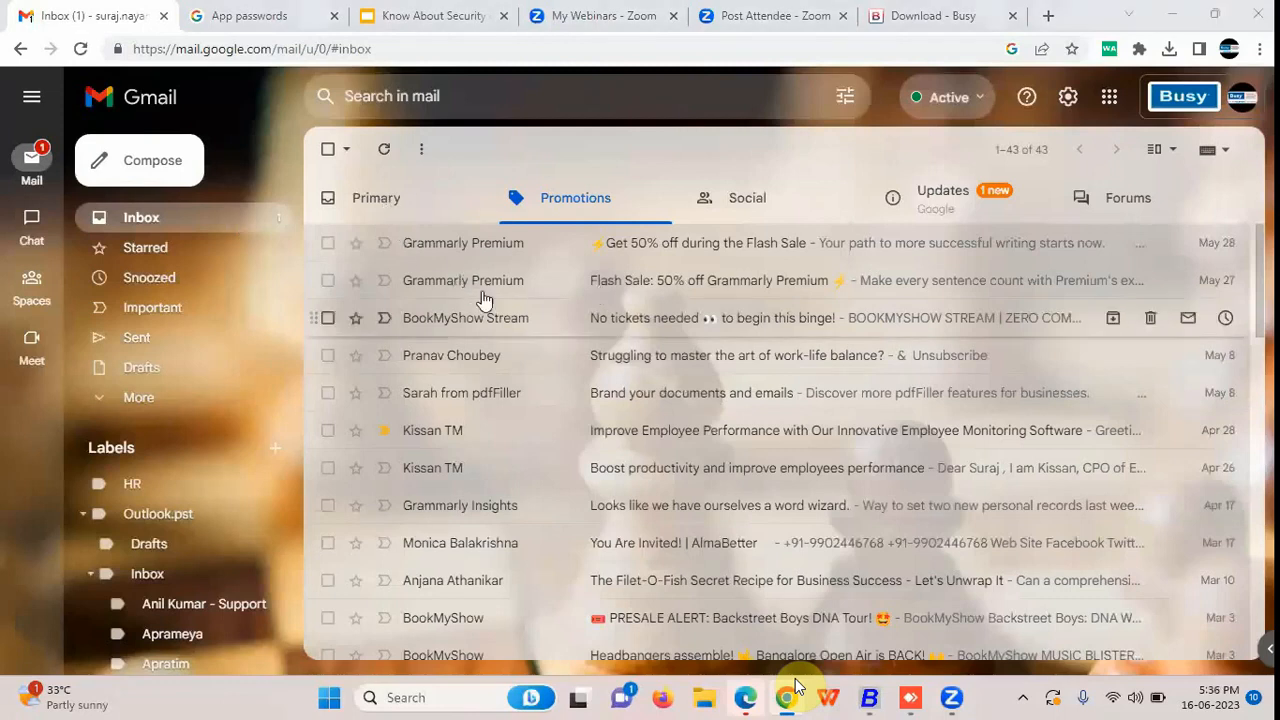
click(153, 224)
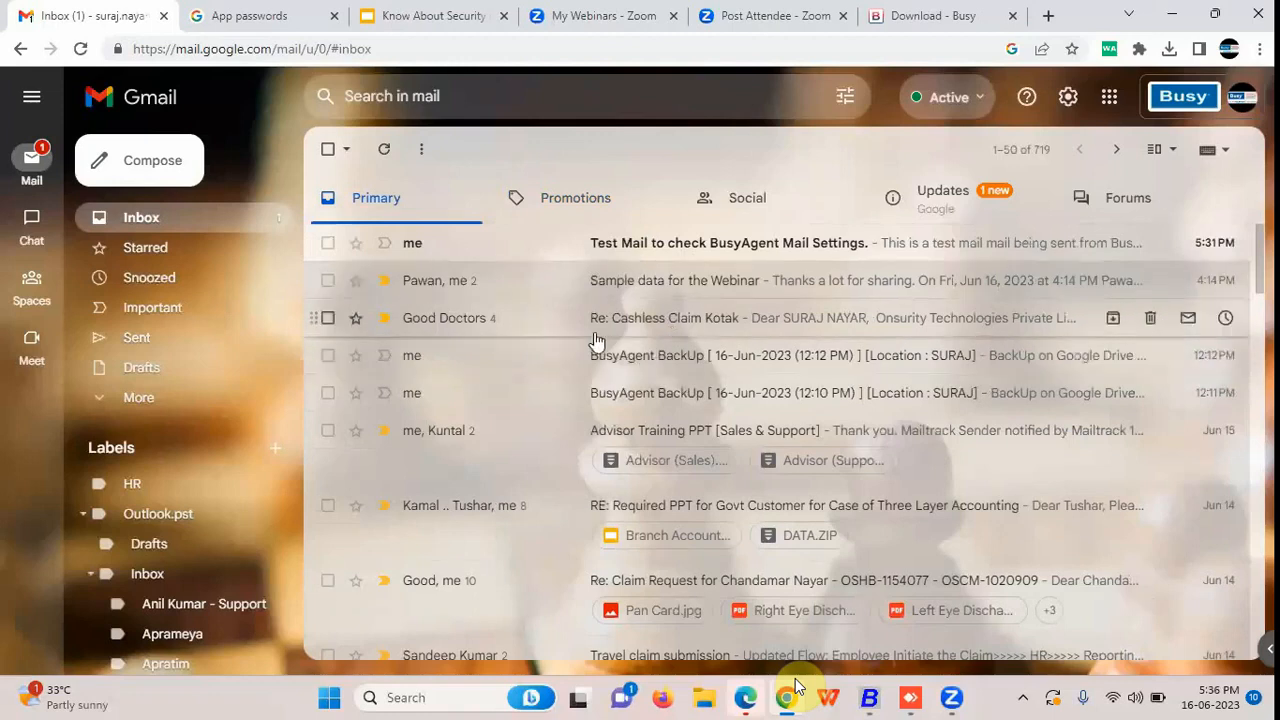
click(597, 398)
scroll(590, 408, down, 1)
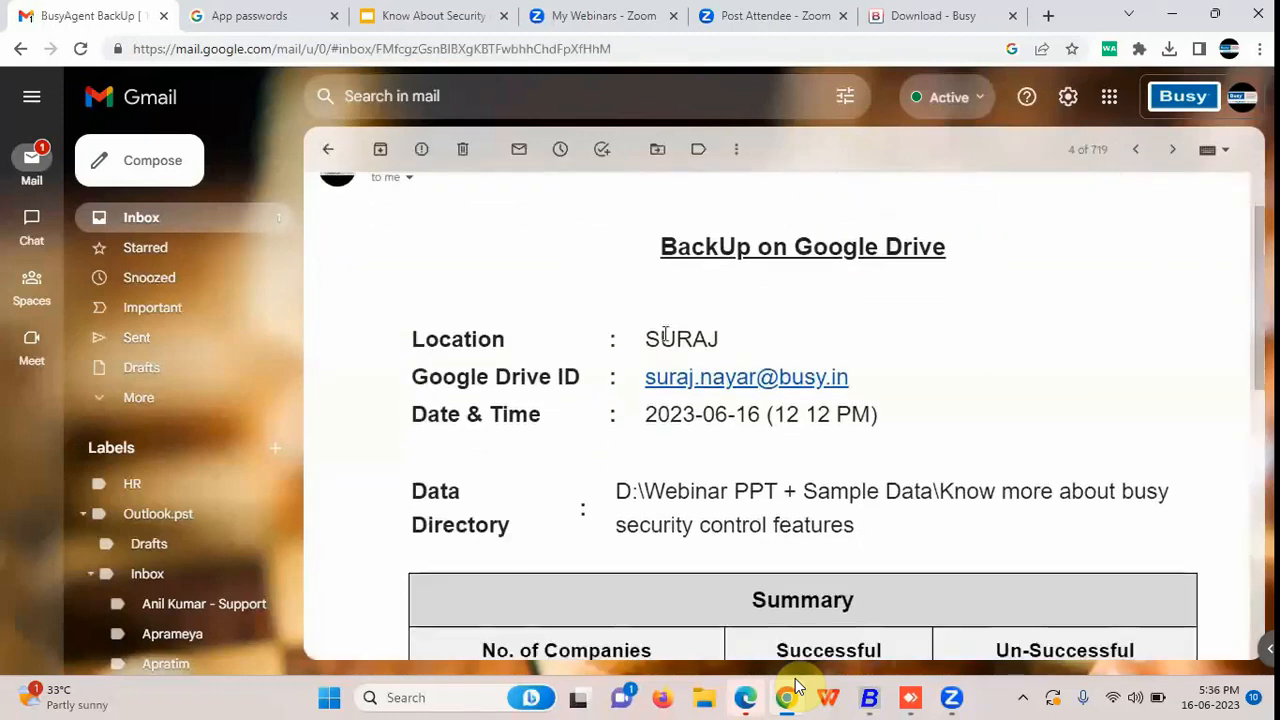
Examine the backup email's location, date and time, data directory and summary of successful and unsuccessful companies.
drag(661, 246, 945, 248)
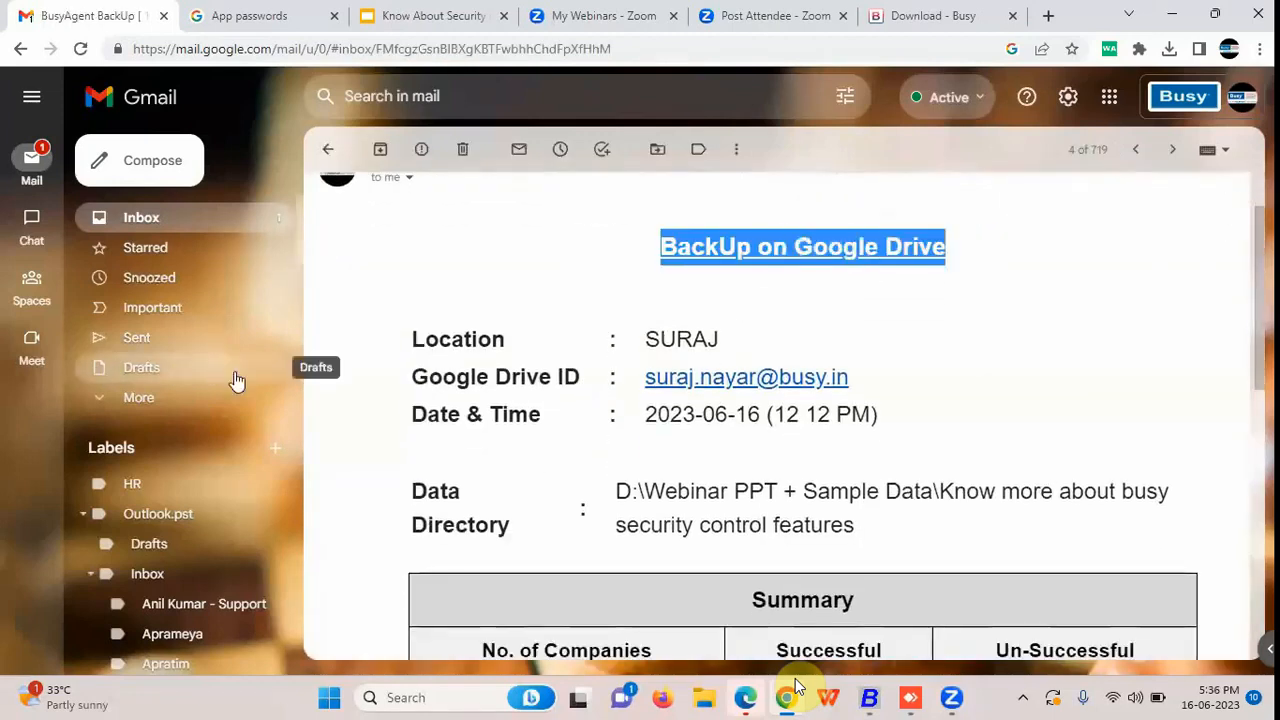
double_click(685, 339)
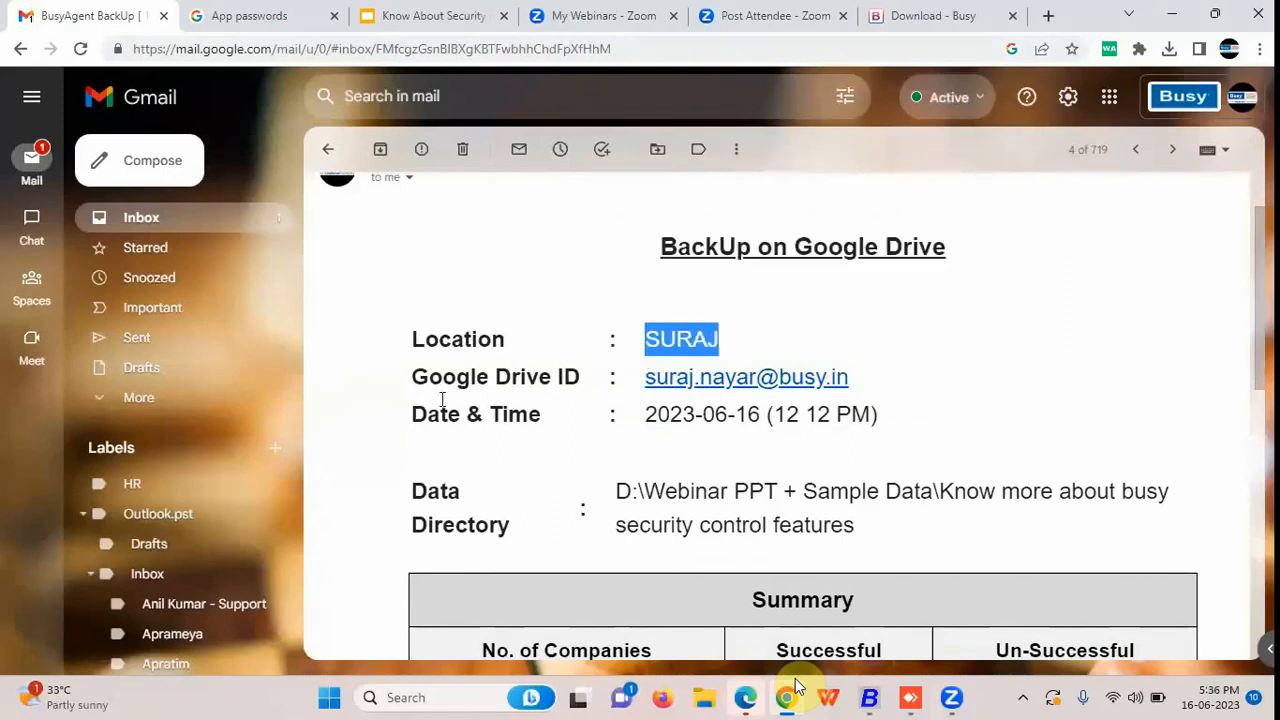
scroll(636, 378, down, 1)
drag(852, 285, 570, 343)
drag(640, 316, 888, 340)
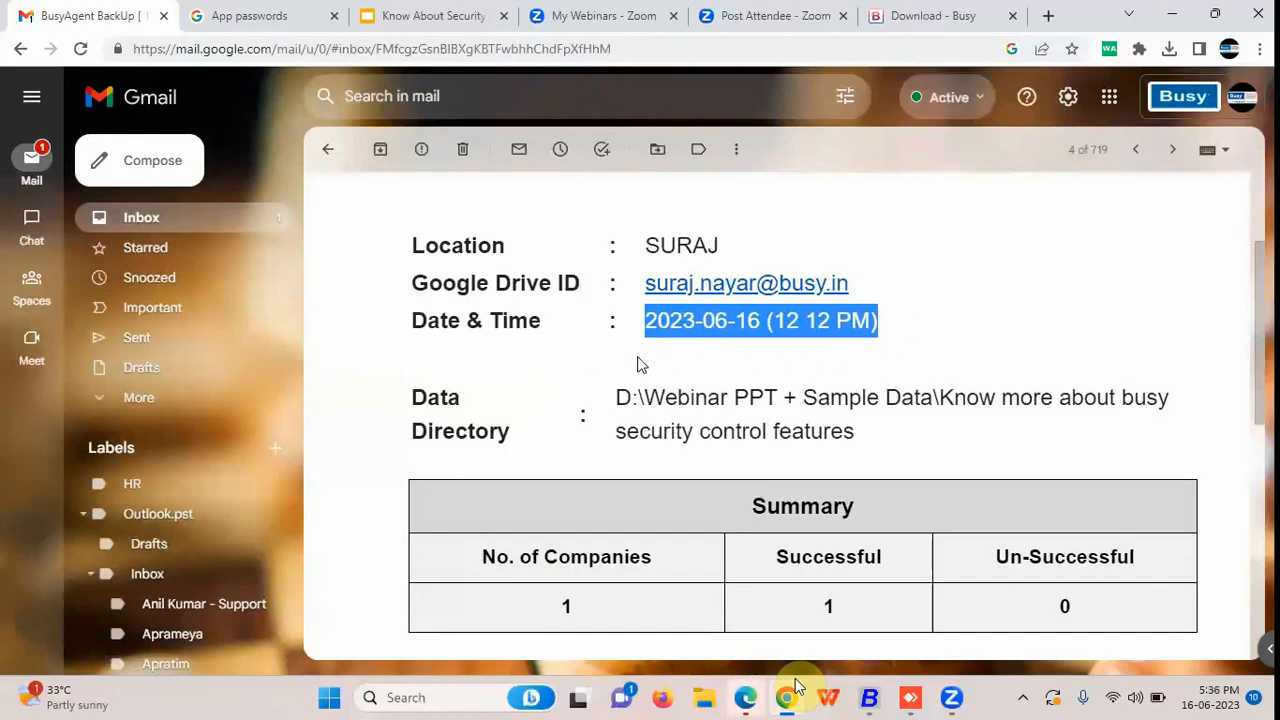
scroll(612, 381, down, 1)
scroll(620, 390, down, 2)
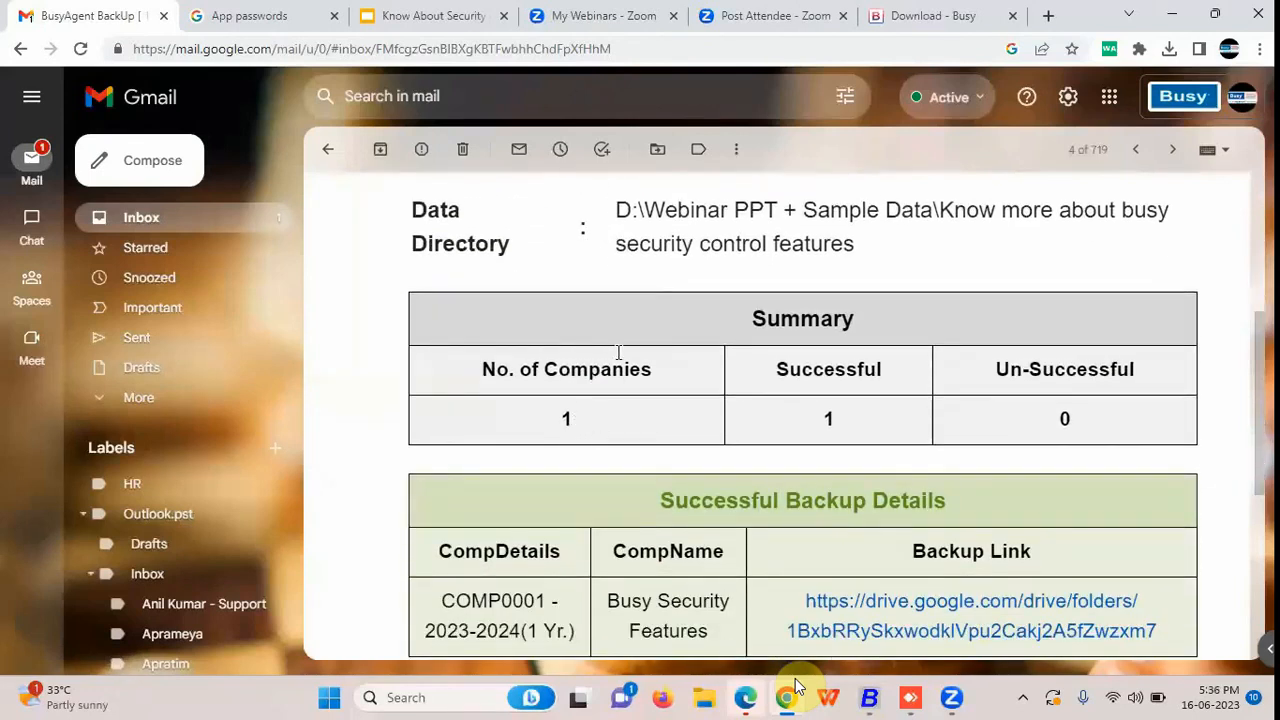
drag(614, 210, 969, 287)
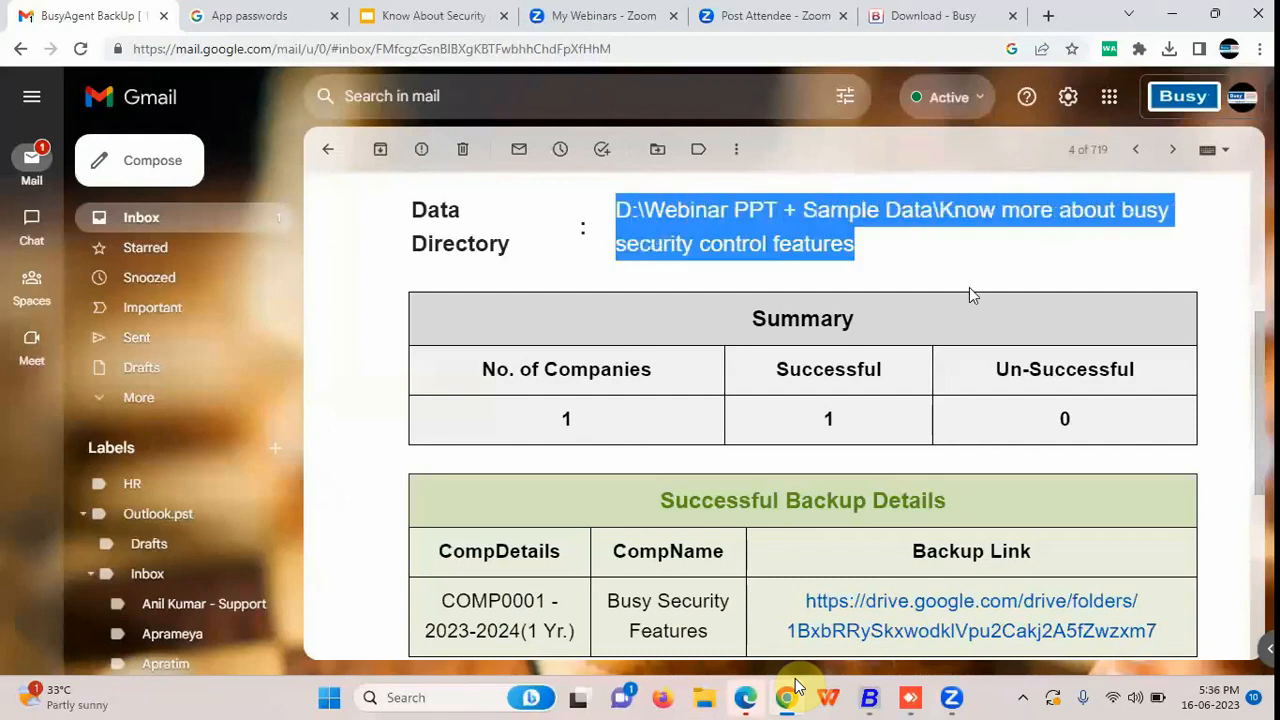
double_click(829, 416)
drag(1100, 418, 1043, 422)
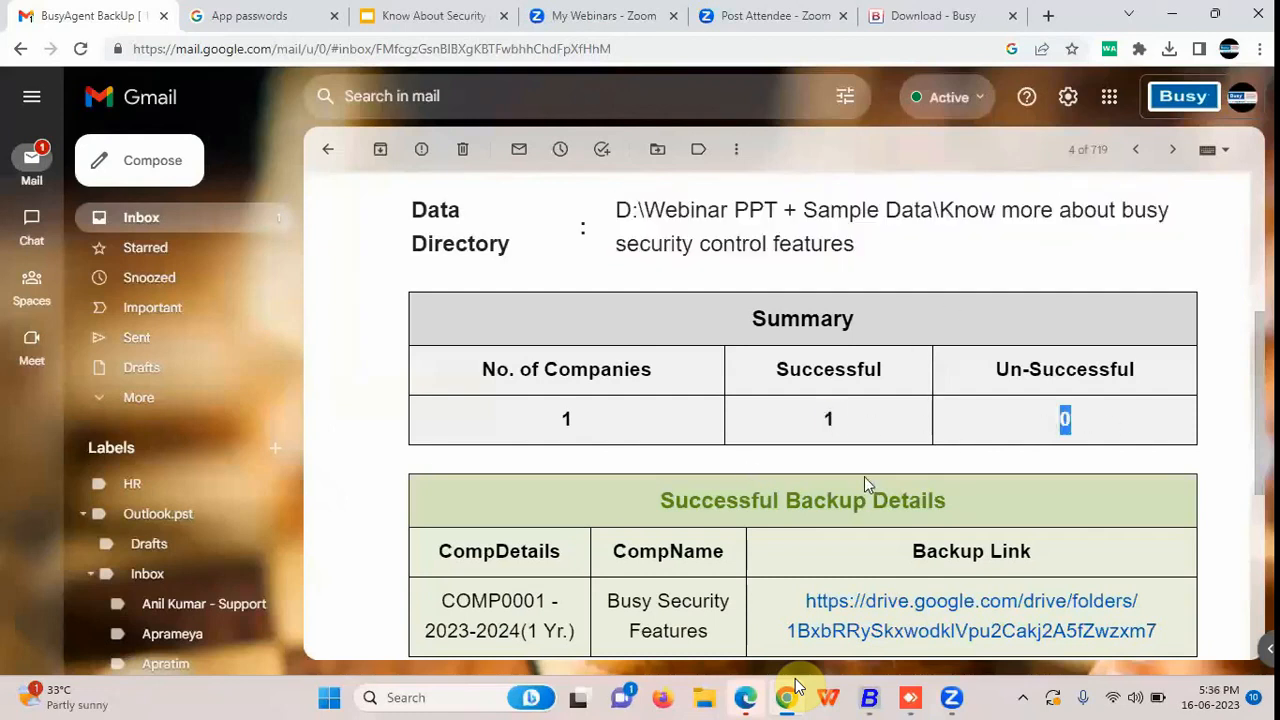
Review the successful backup details and open the Google Drive backup link to inspect DATA.ZIP in the COMP0001 folder.
scroll(863, 478, down, 2)
drag(441, 413, 535, 414)
drag(434, 448, 558, 446)
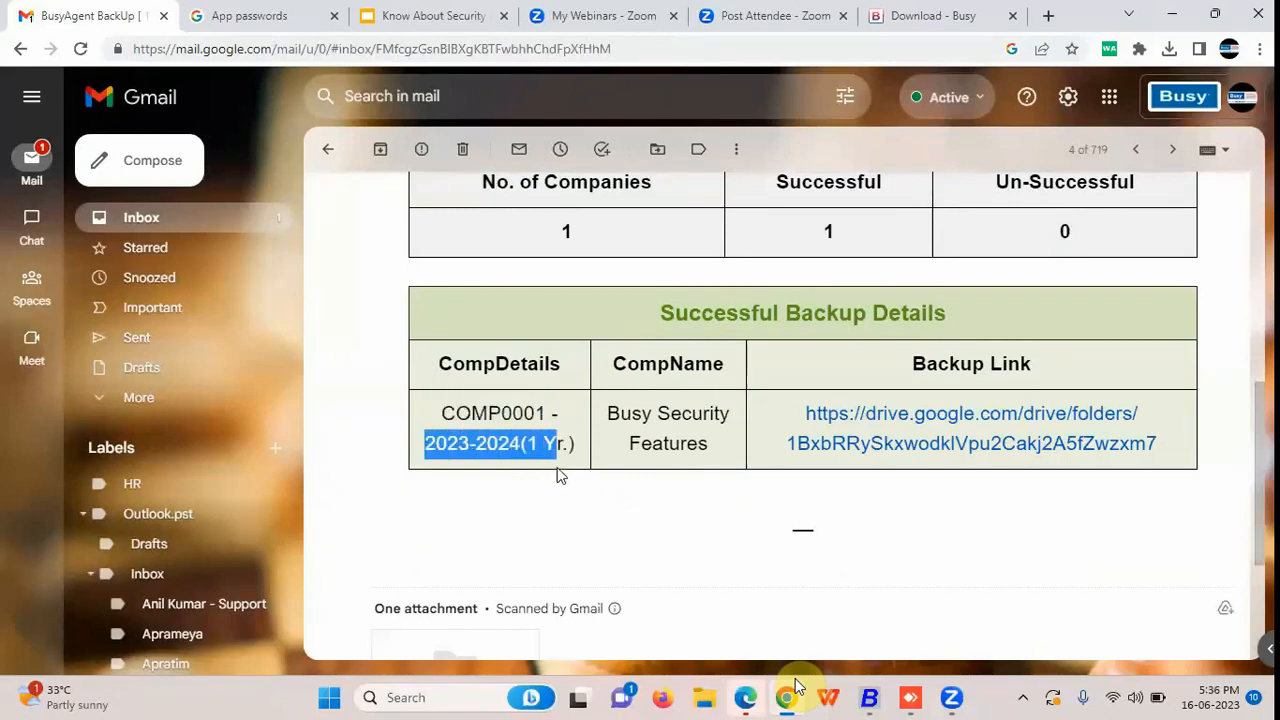
click(932, 430)
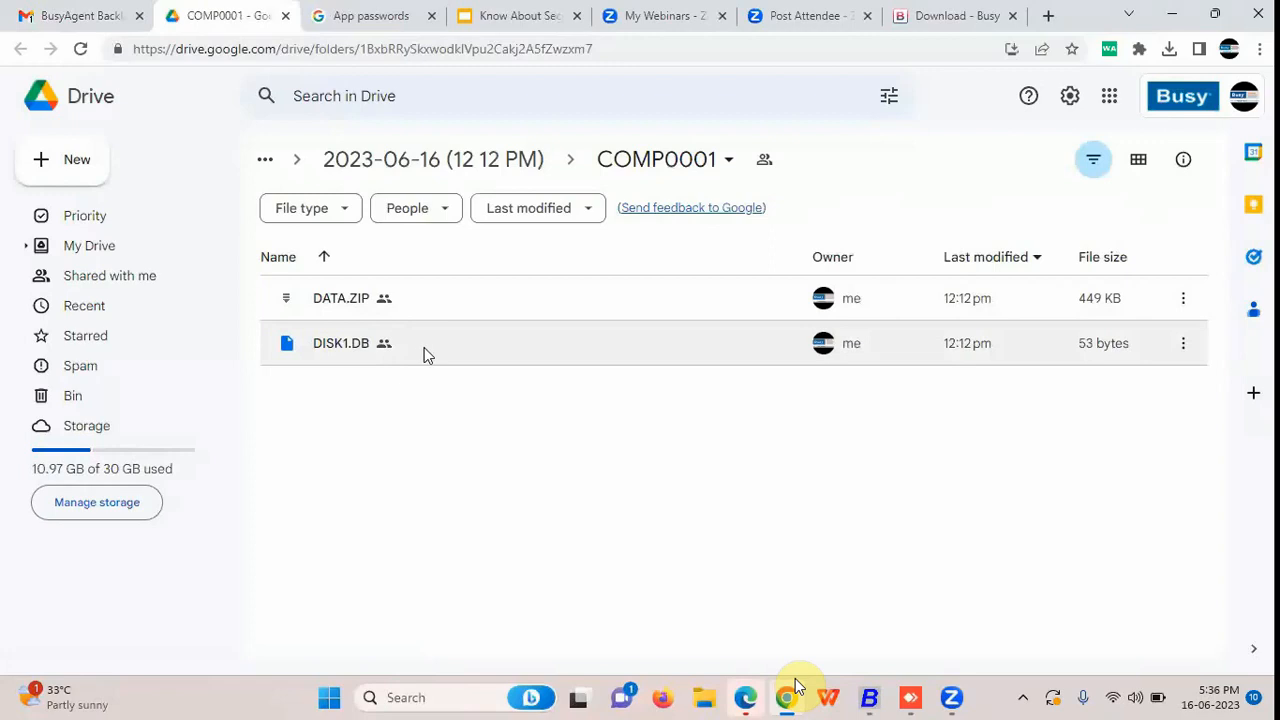
click(958, 318)
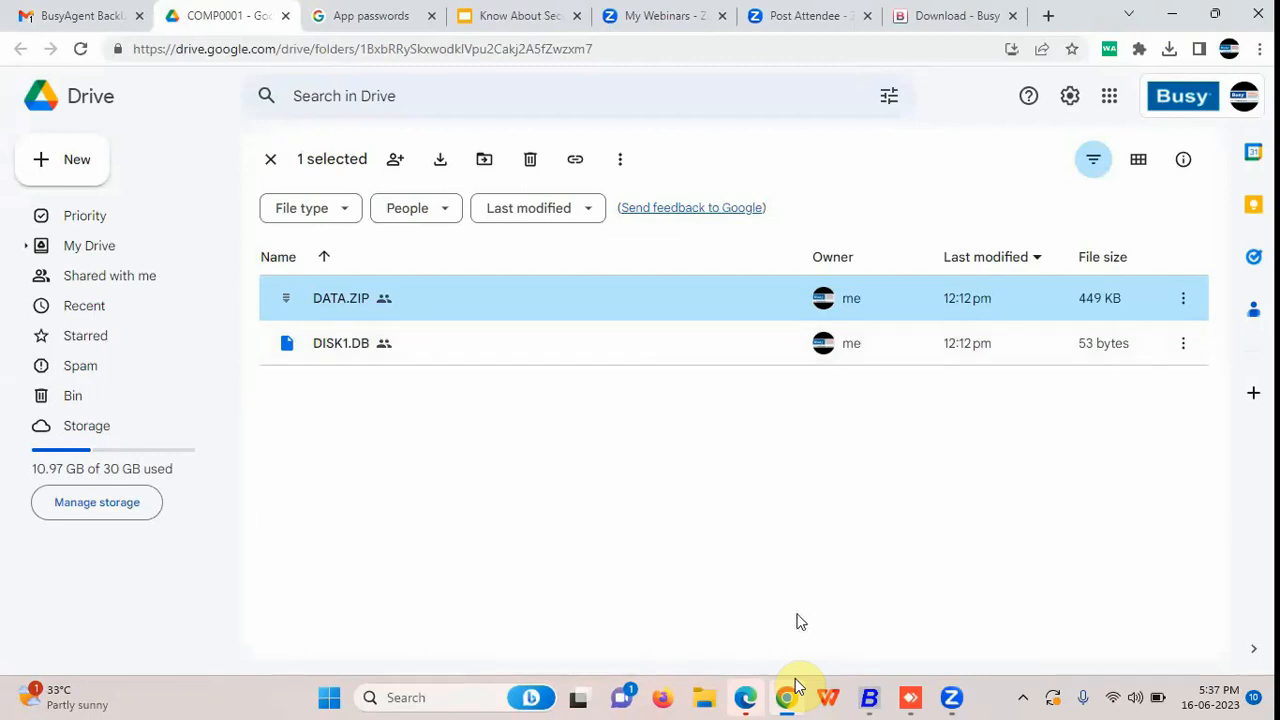
Switch to BUSY and open the company Security control features in BUSY, logging in as the Admin user.
click(869, 697)
key(Return)
key(Return)
text(ADMIN)
key(Return)
key(Return)
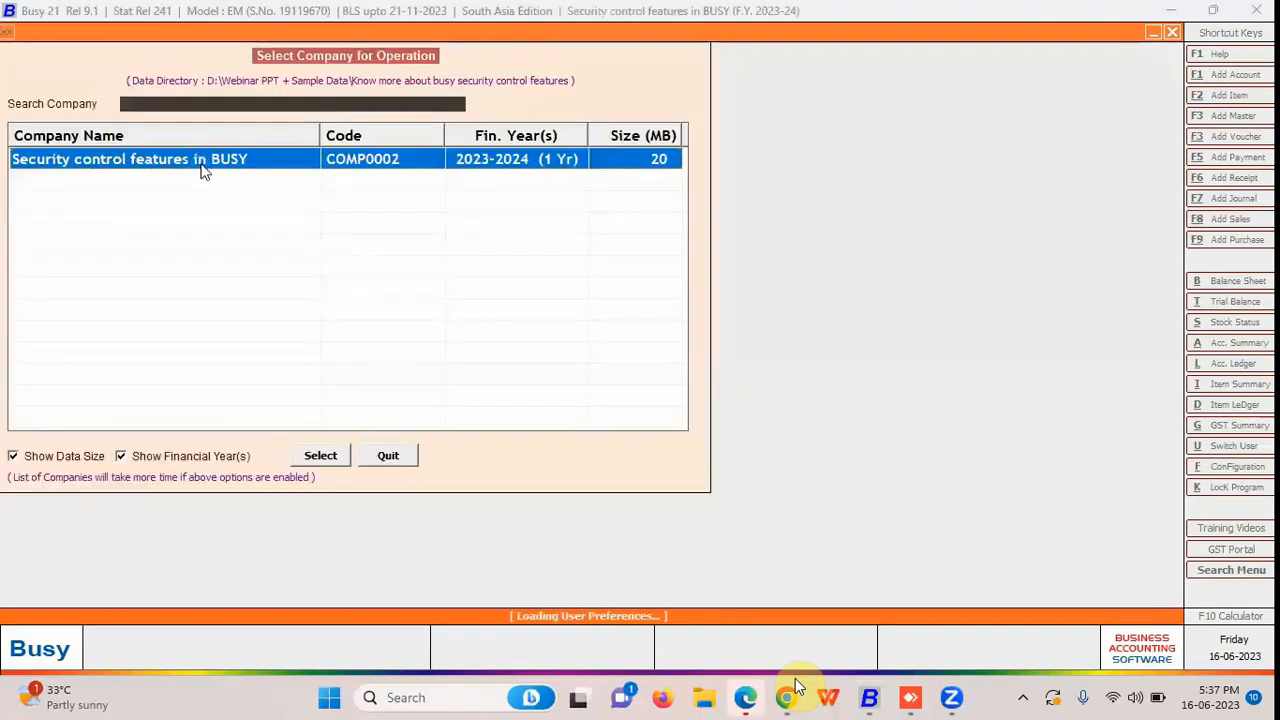
Open the General section of the company's Features / Options configuration.
key(Right)
key(Return)
key(Right)
key(Down)
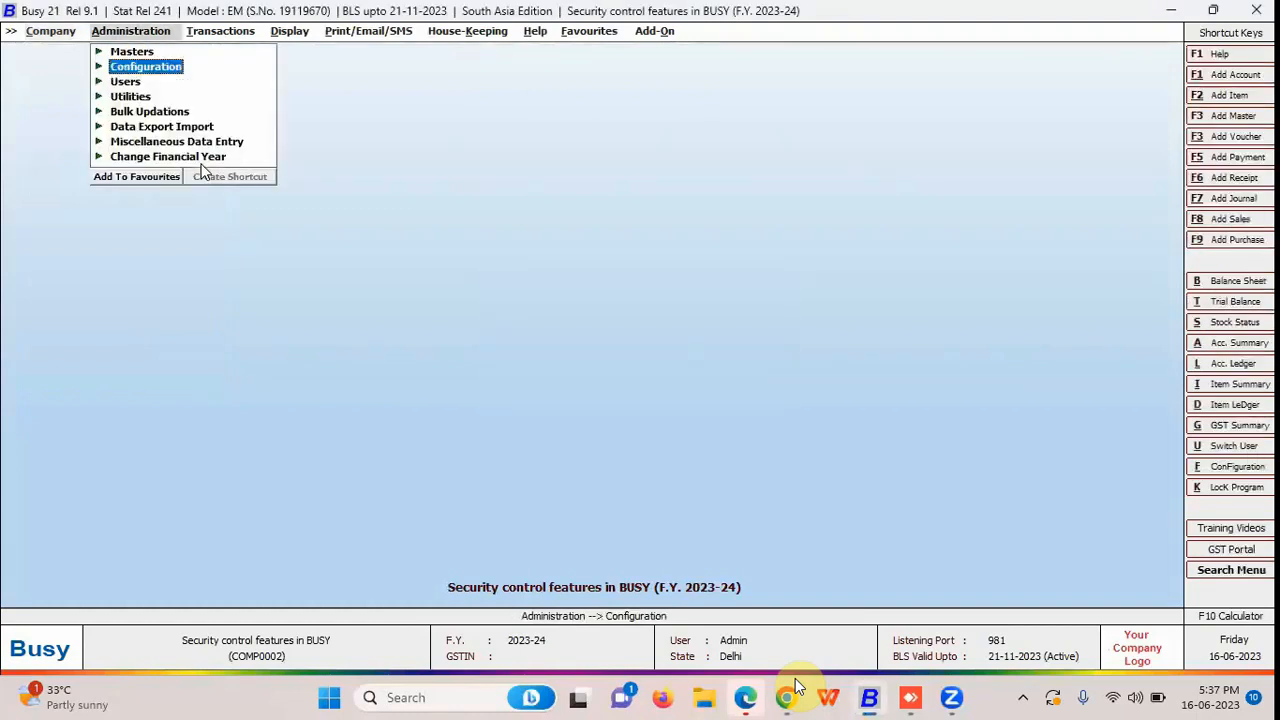
key(Return)
key(Return)
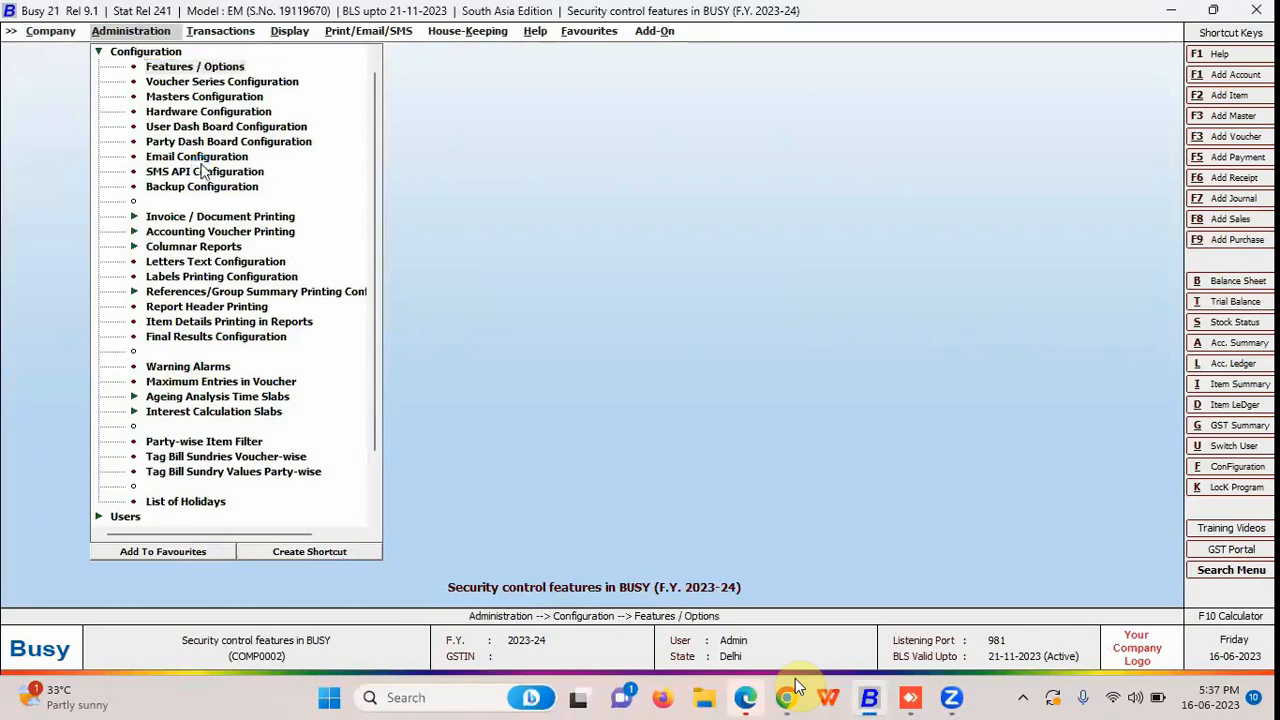
key(Down)
key(Down)
key(Return)
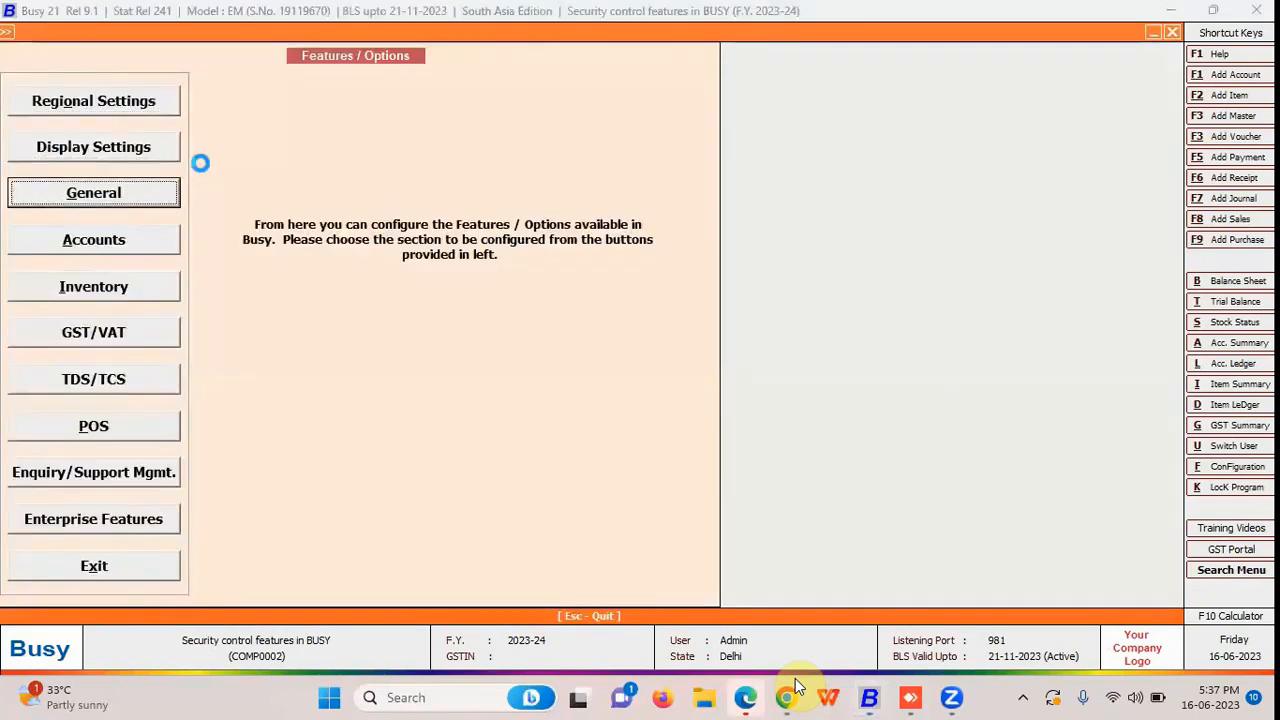
Enable binding data with specified HDDs and fill in the current hard disk's serial number in the binding configuration.
click(291, 179)
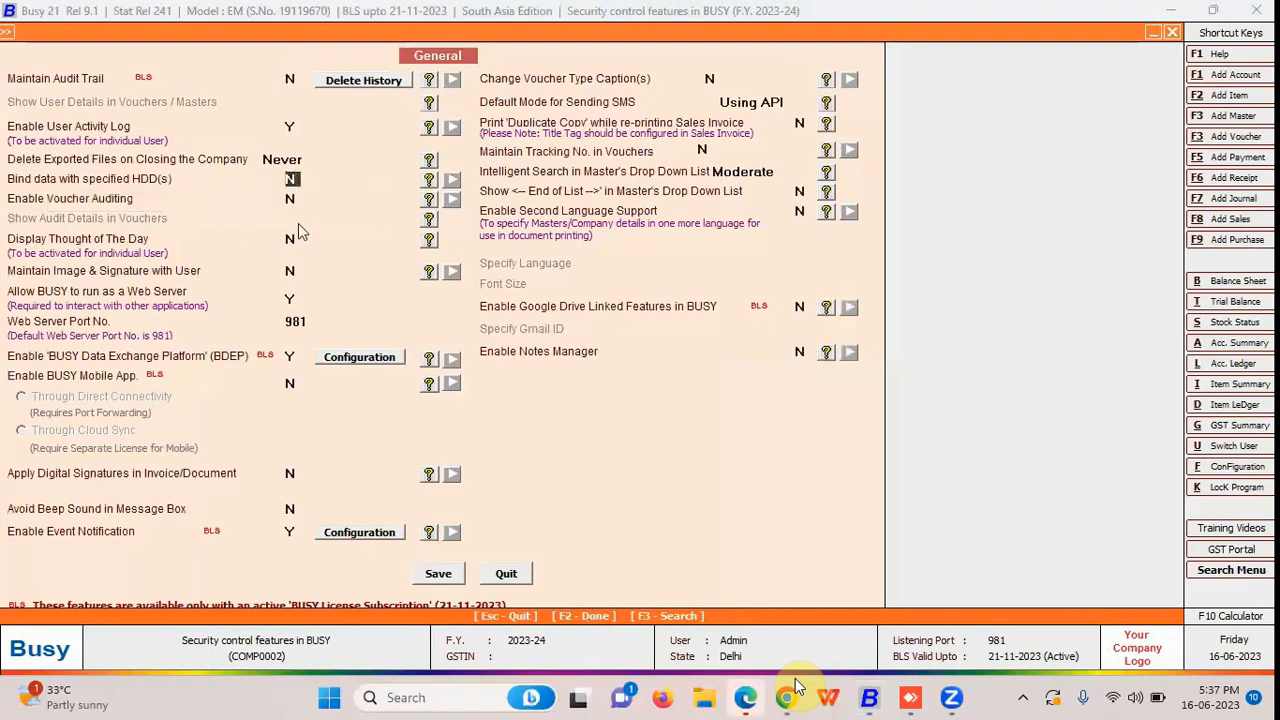
key(y)
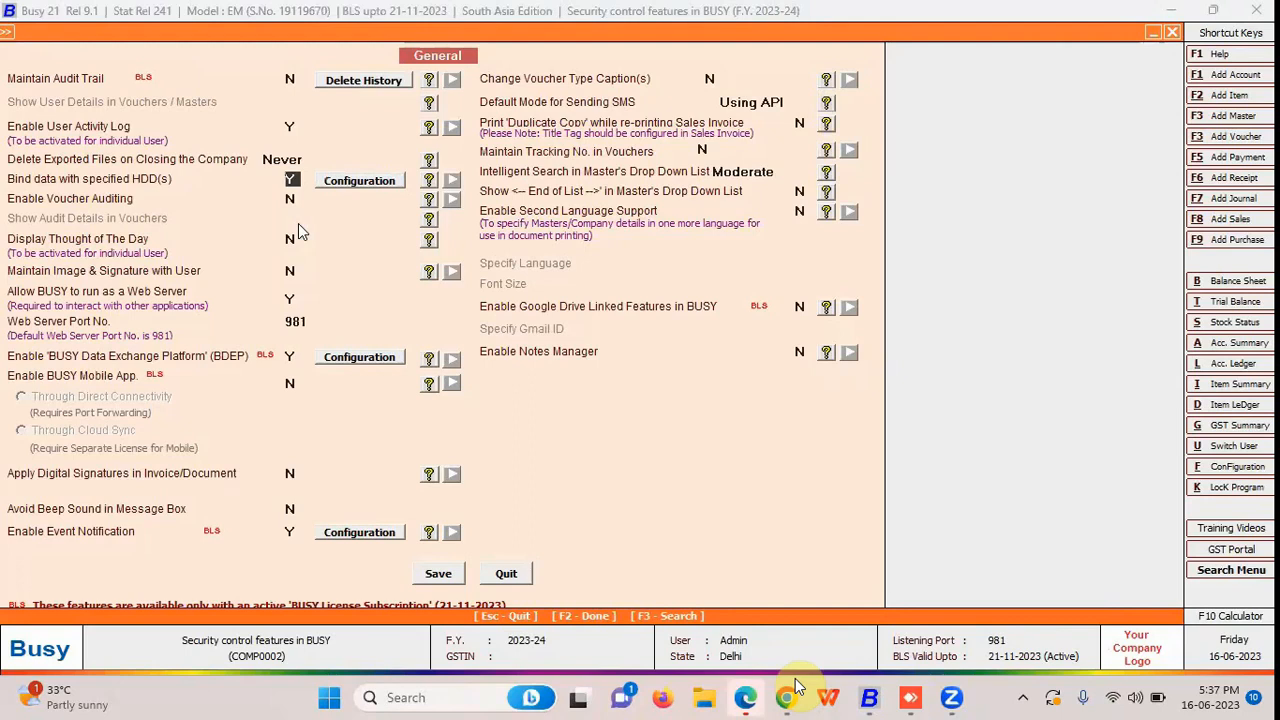
key(Return)
key(Return)
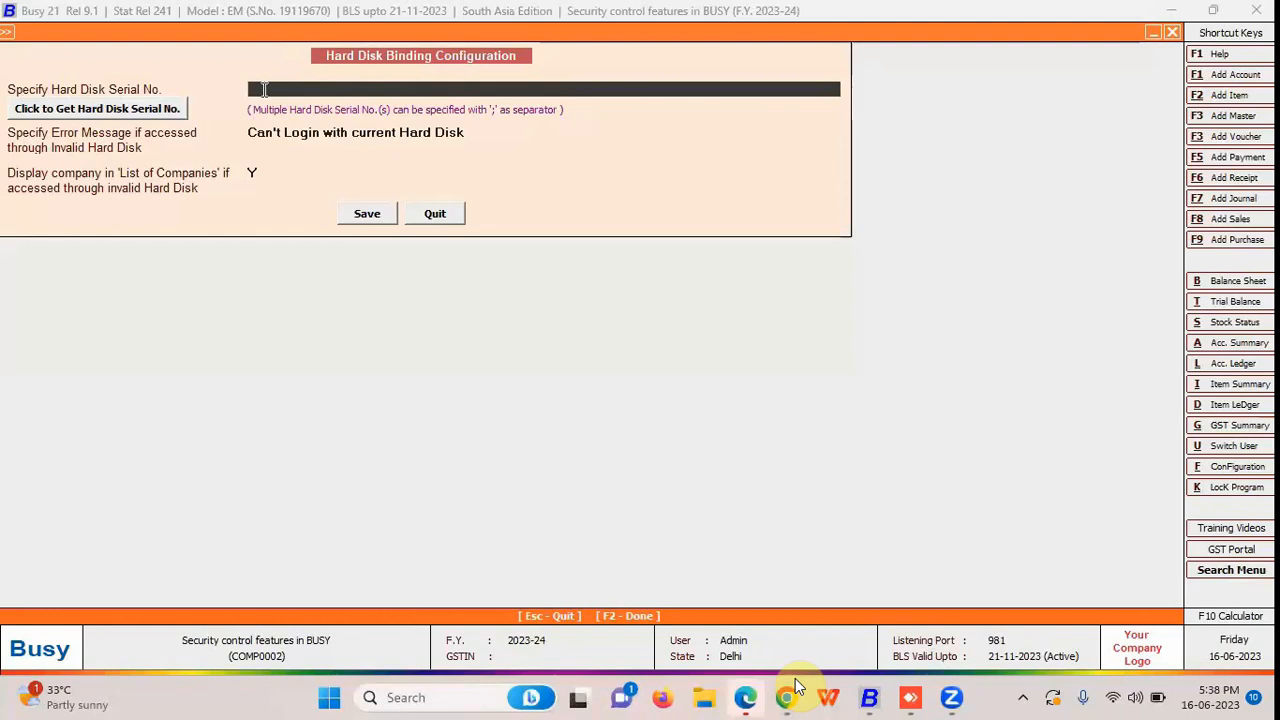
click(63, 110)
click(460, 89)
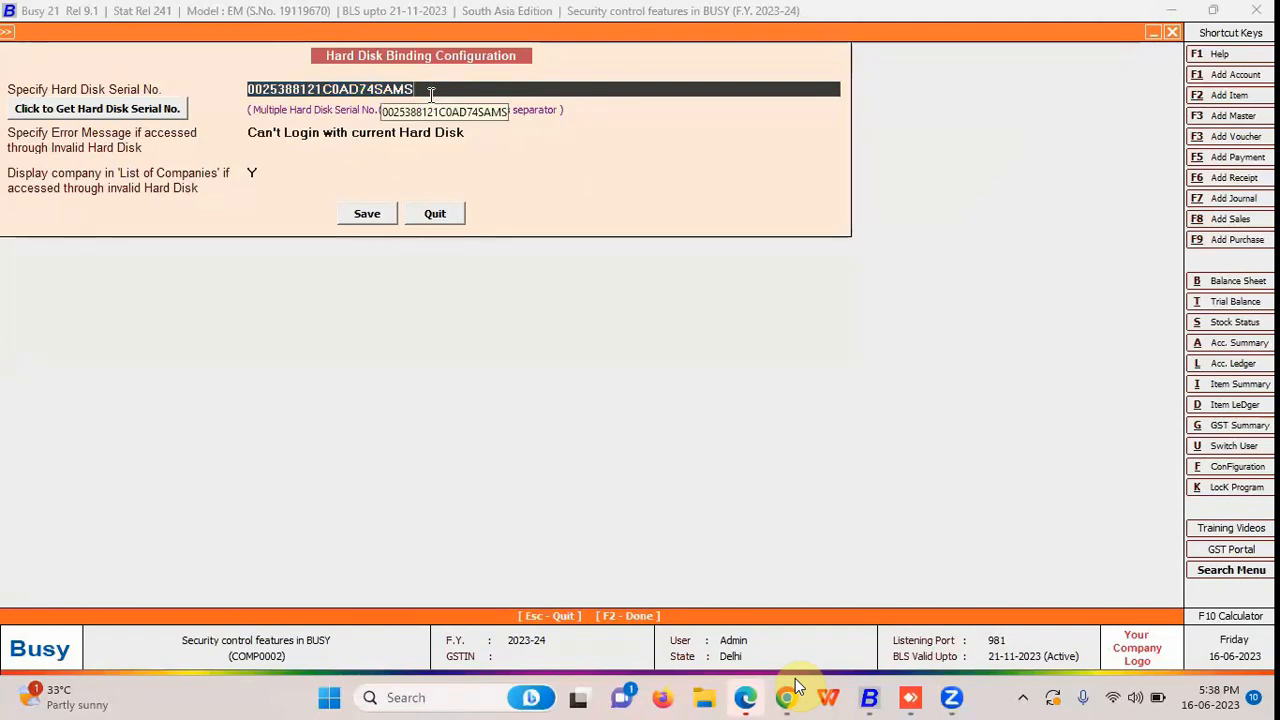
Try adding a second, placeholder hard disk serial number after a semicolon separator and remove it again.
text(;)
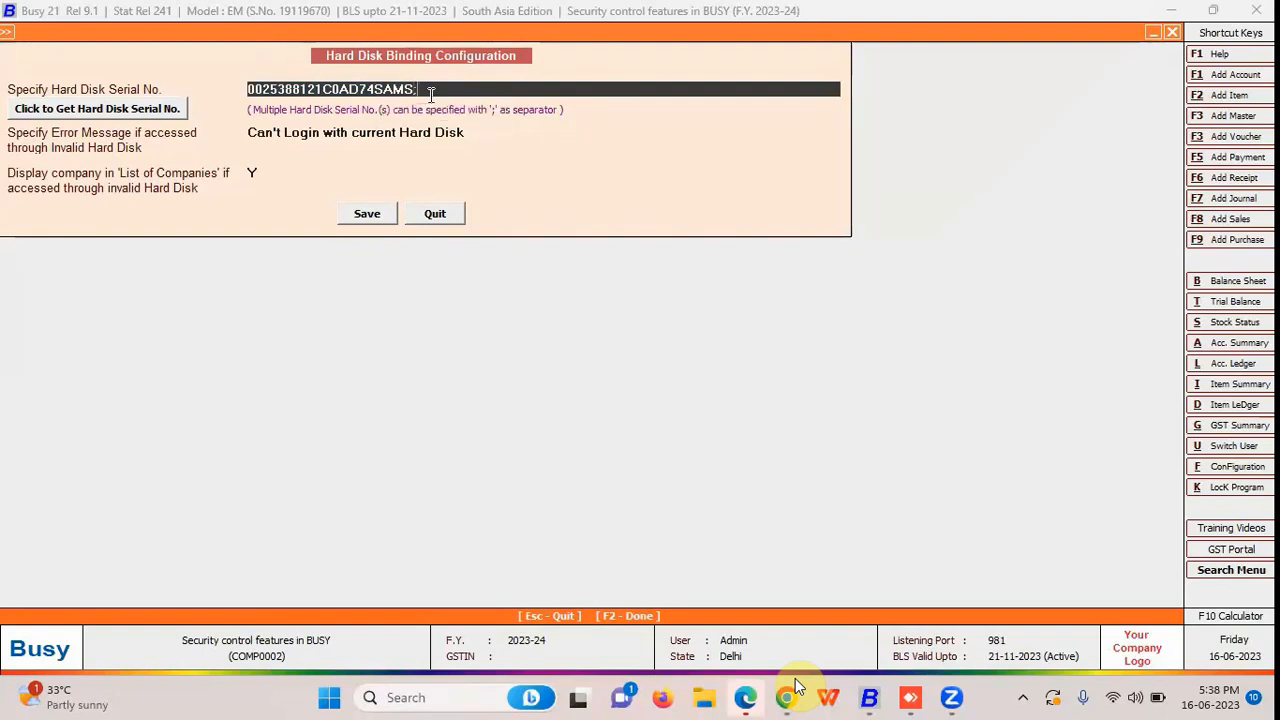
text(DGDGGG)
key(Left)
key(Left)
key(Left)
key(Left)
key(Left)
text(ETW)
key(Delete)
key(Delete)
key(Delete)
key(Delete)
key(Delete)
key(BackSpace)
key(BackSpace)
key(BackSpace)
key(BackSpace)
key(BackSpace)
Set the invalid hard disk error message to DATA INVALID, save the binding configuration and leave Features / Options.
drag(463, 131, 200, 137)
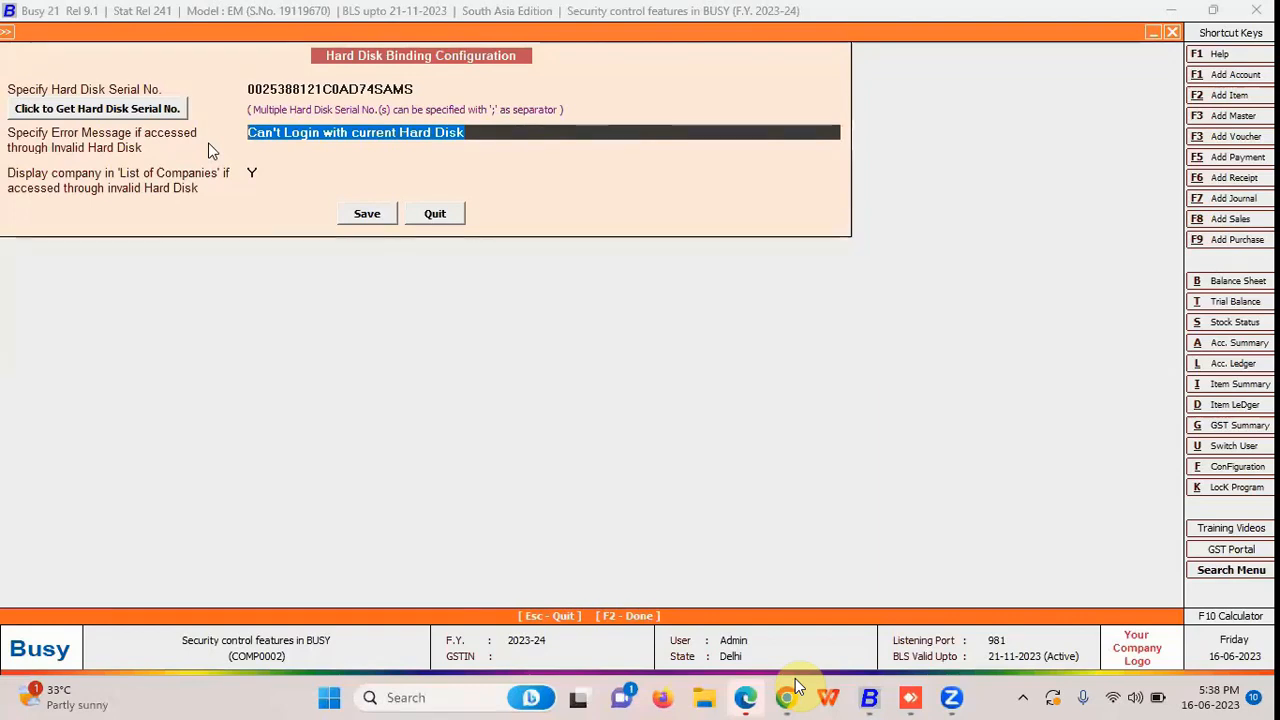
text(DATA INVALID)
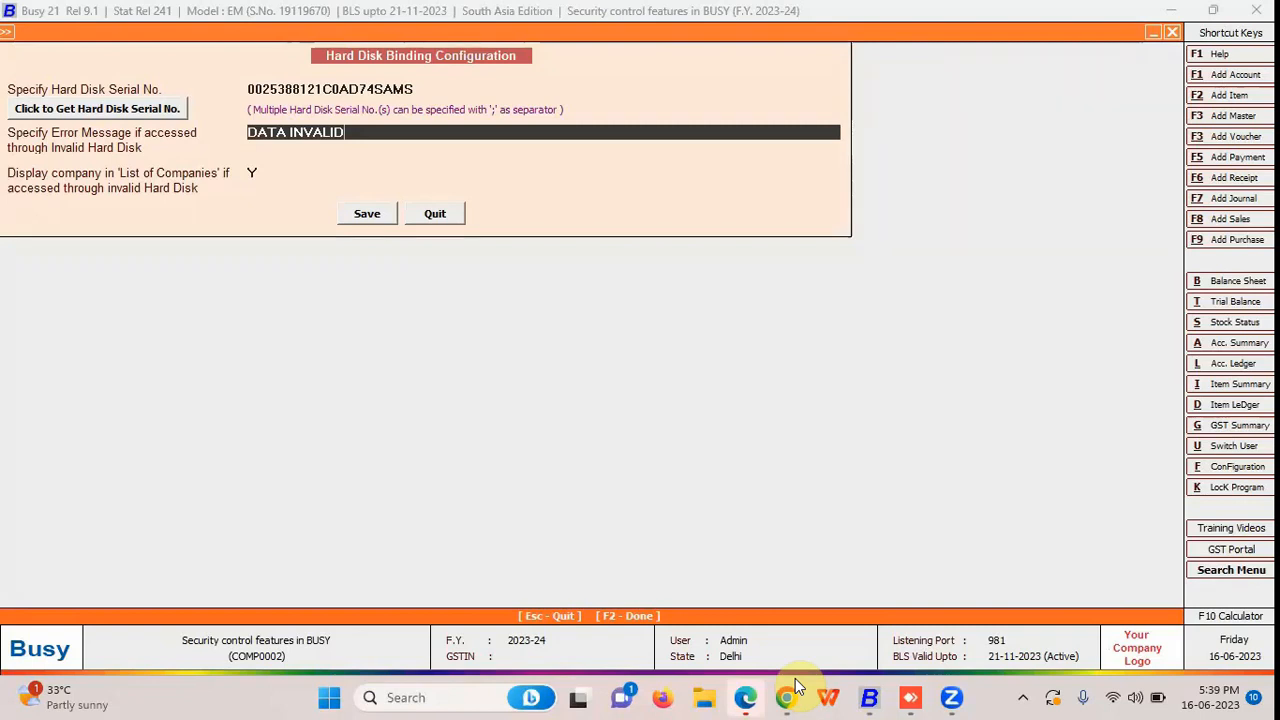
key(Return)
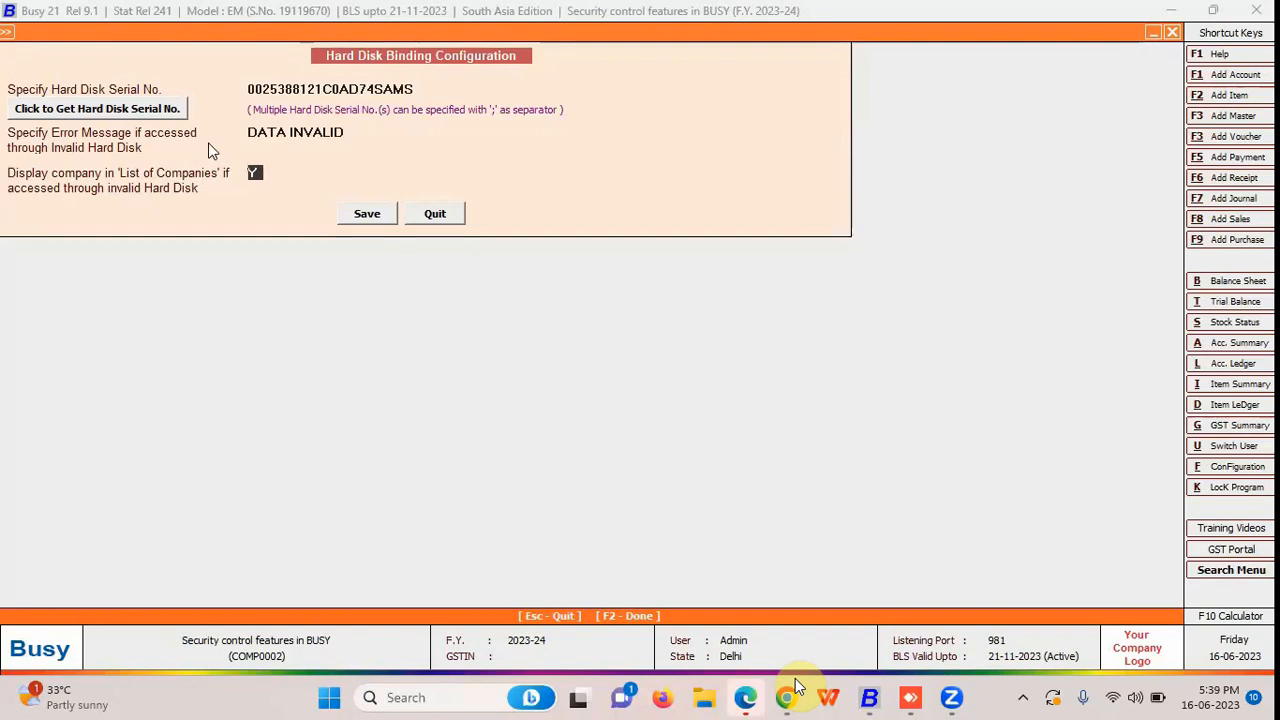
key(F2)
key(Escape)
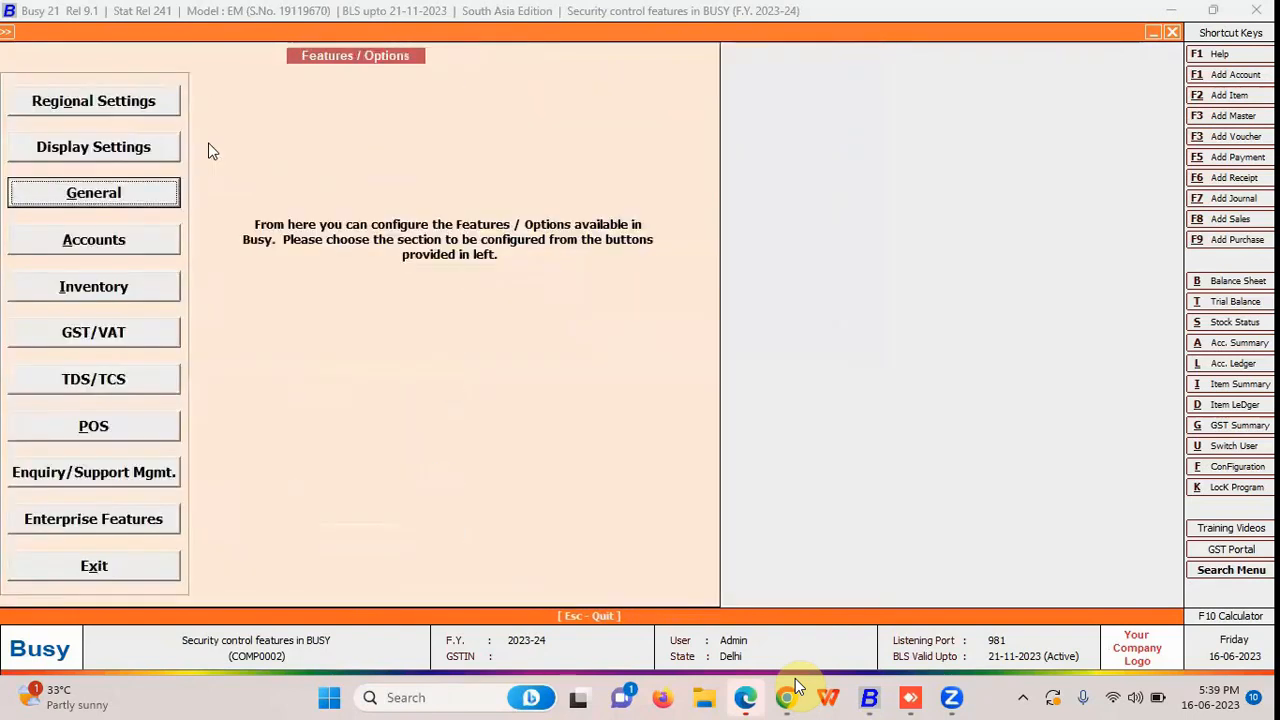
key(Escape)
key(Escape)
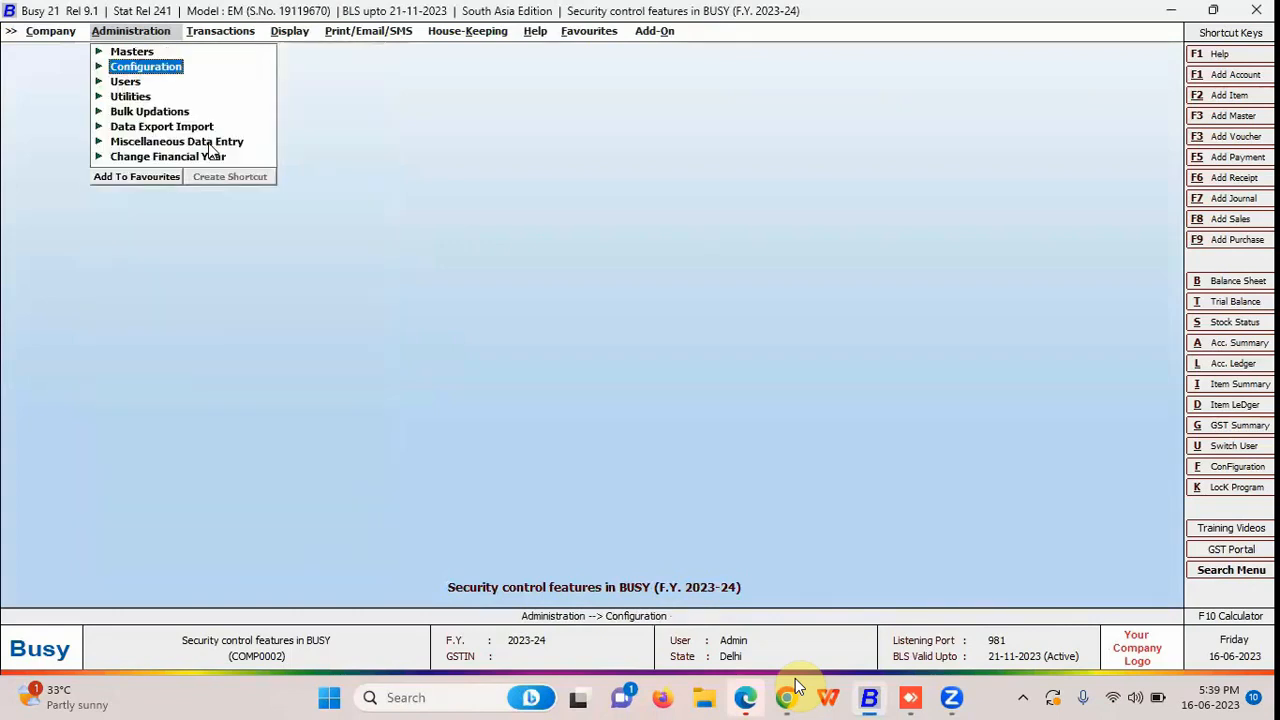
Open User 1 for modification from the company's user administration.
key(Down)
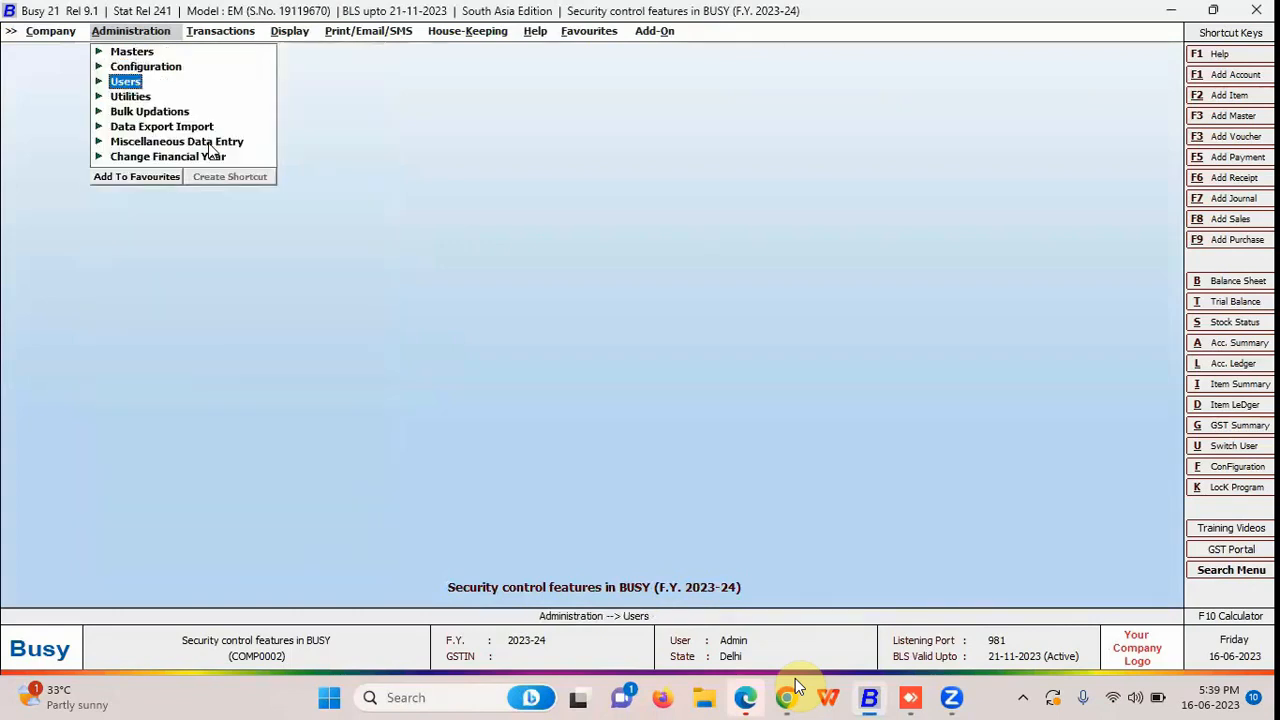
key(Return)
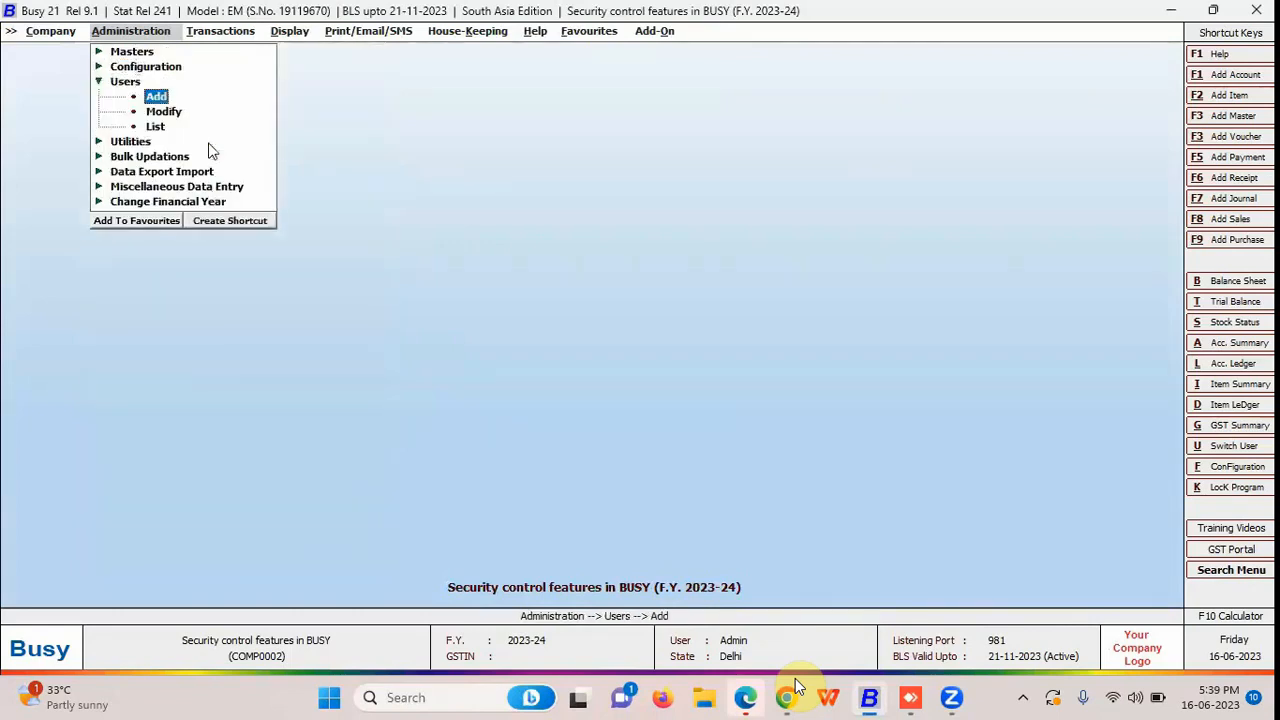
key(Down)
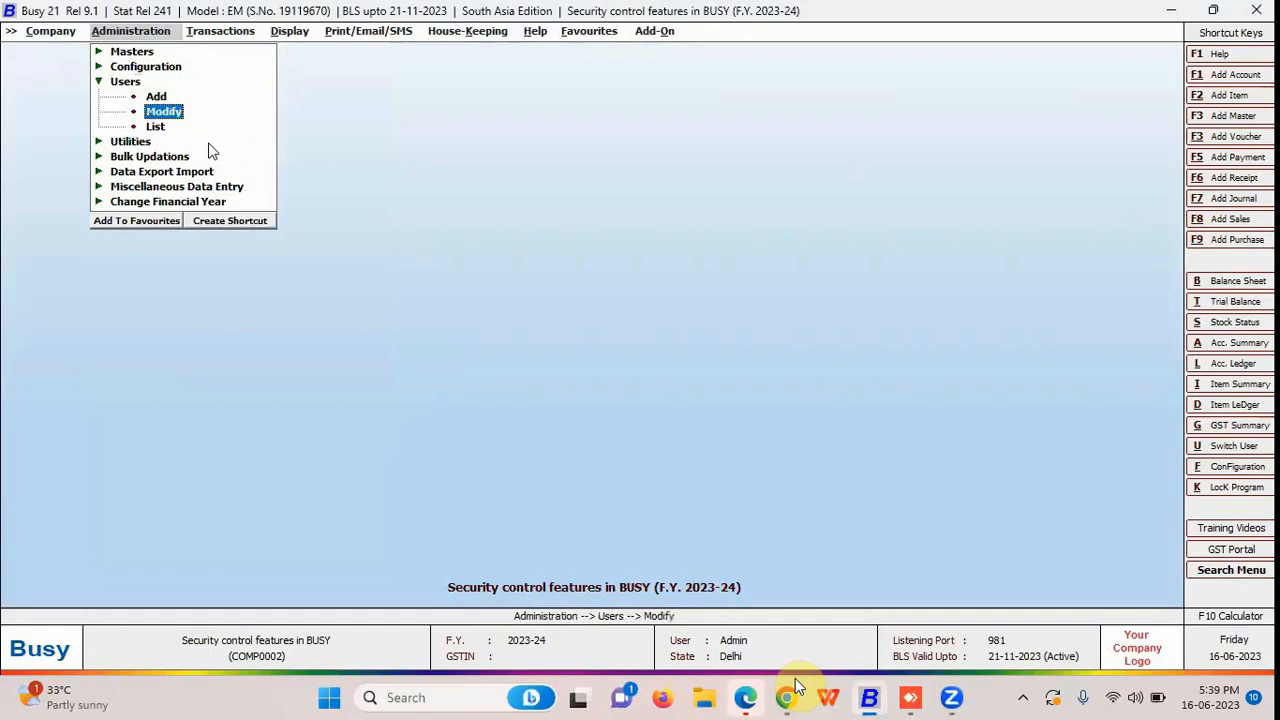
key(Return)
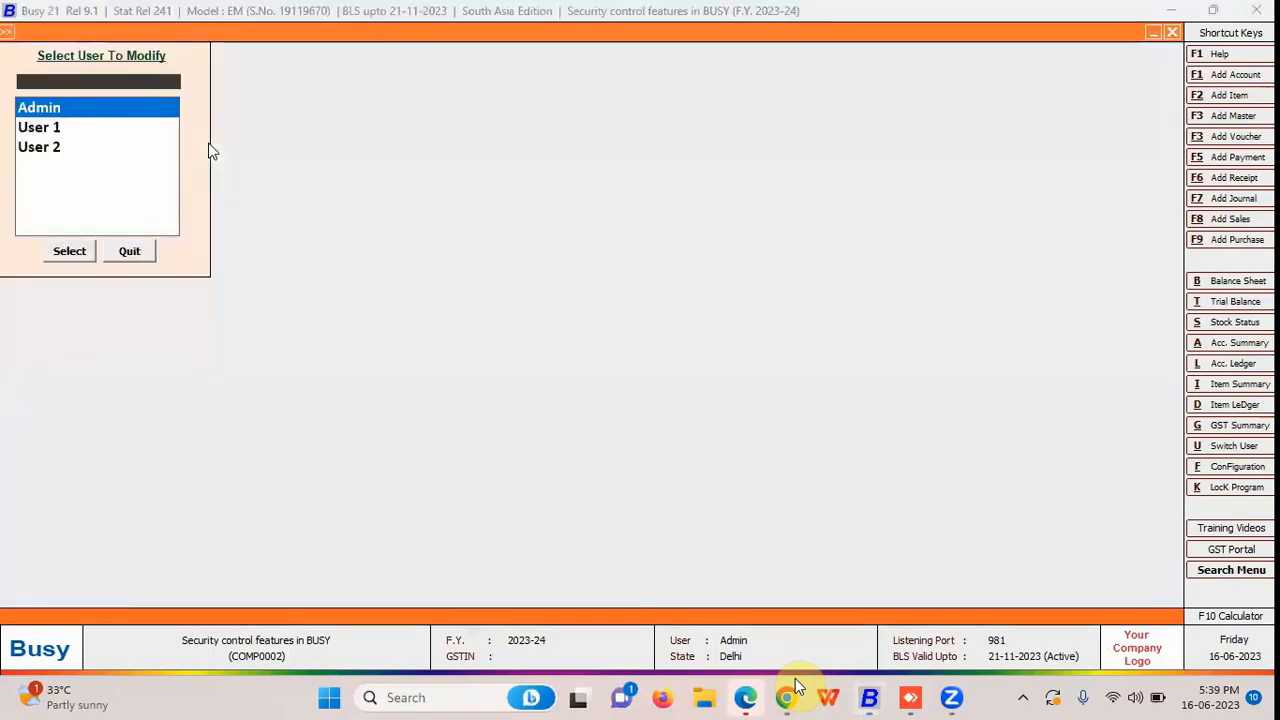
key(Down)
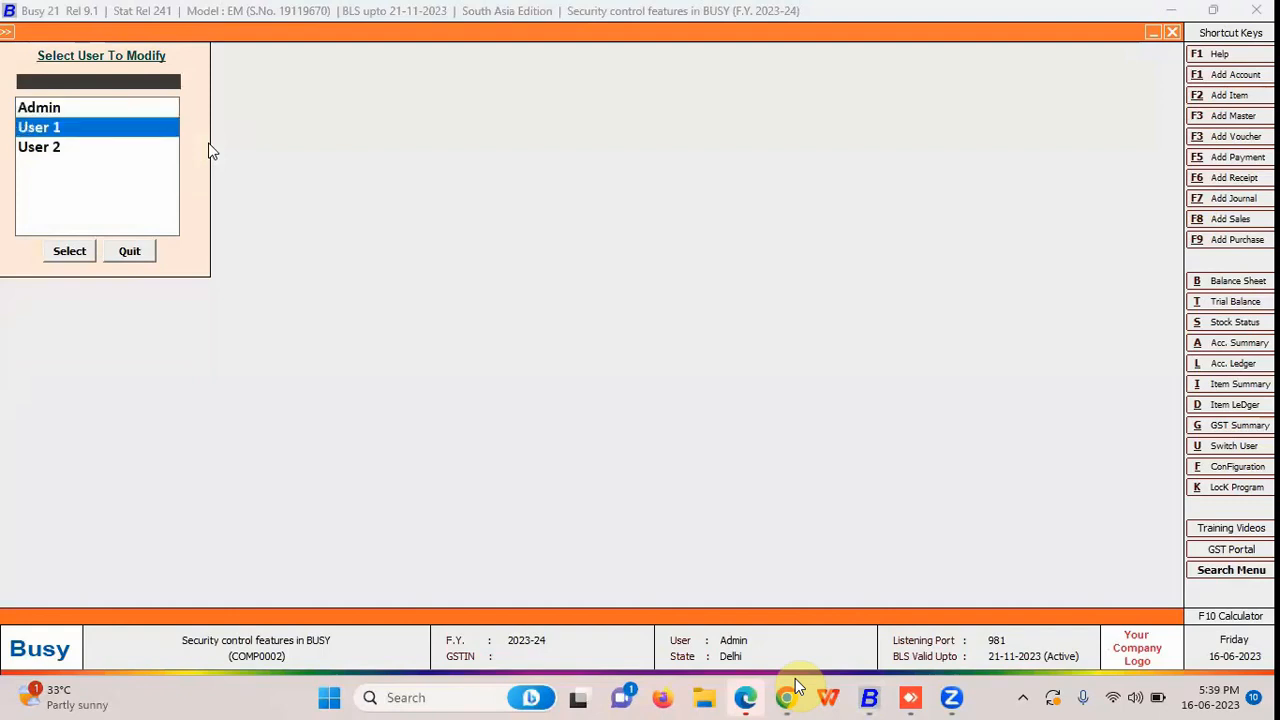
key(Return)
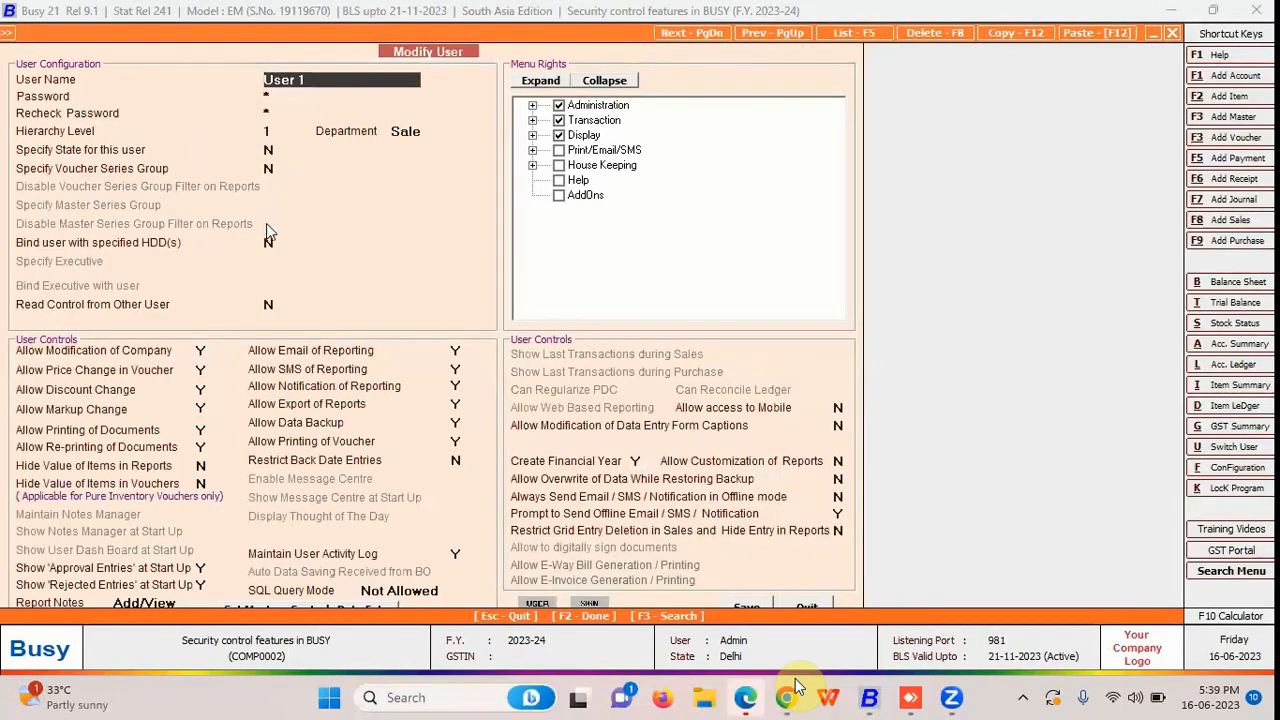
Try binding User 1 with specified HDDs, copying in the current hard disk's serial number followed by a semicolon, and leave the configuration.
click(270, 244)
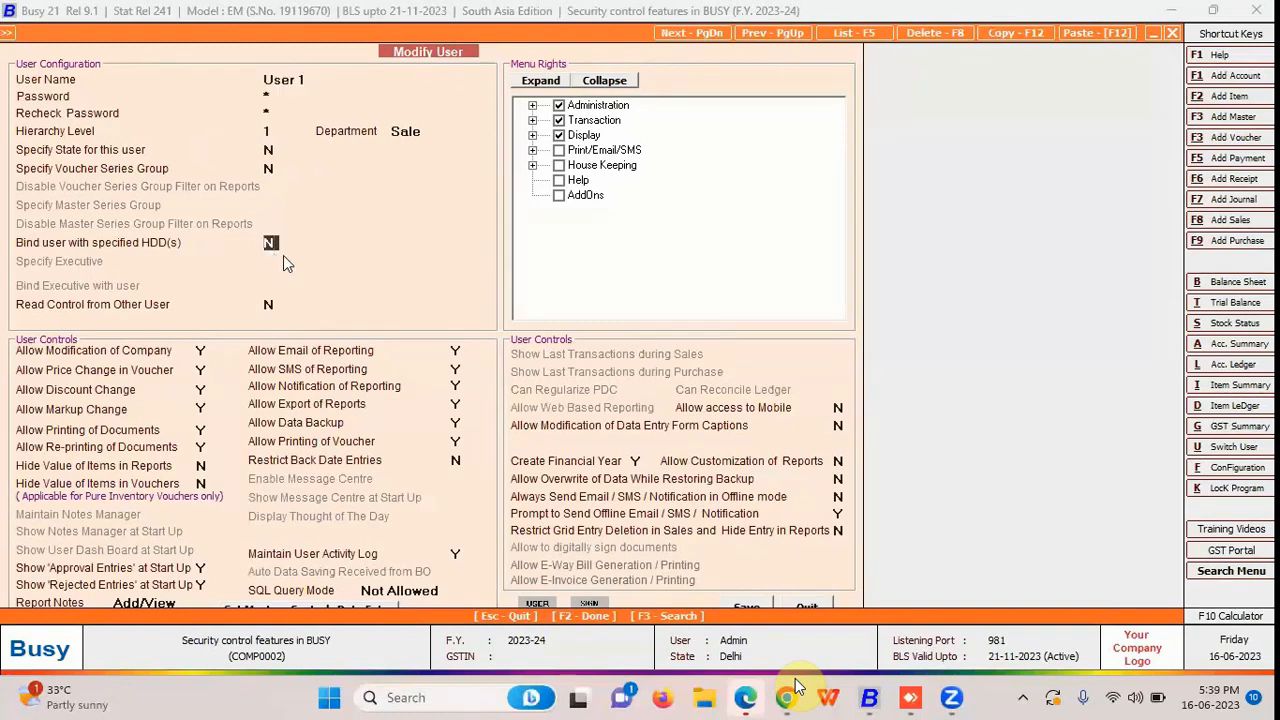
text(Y)
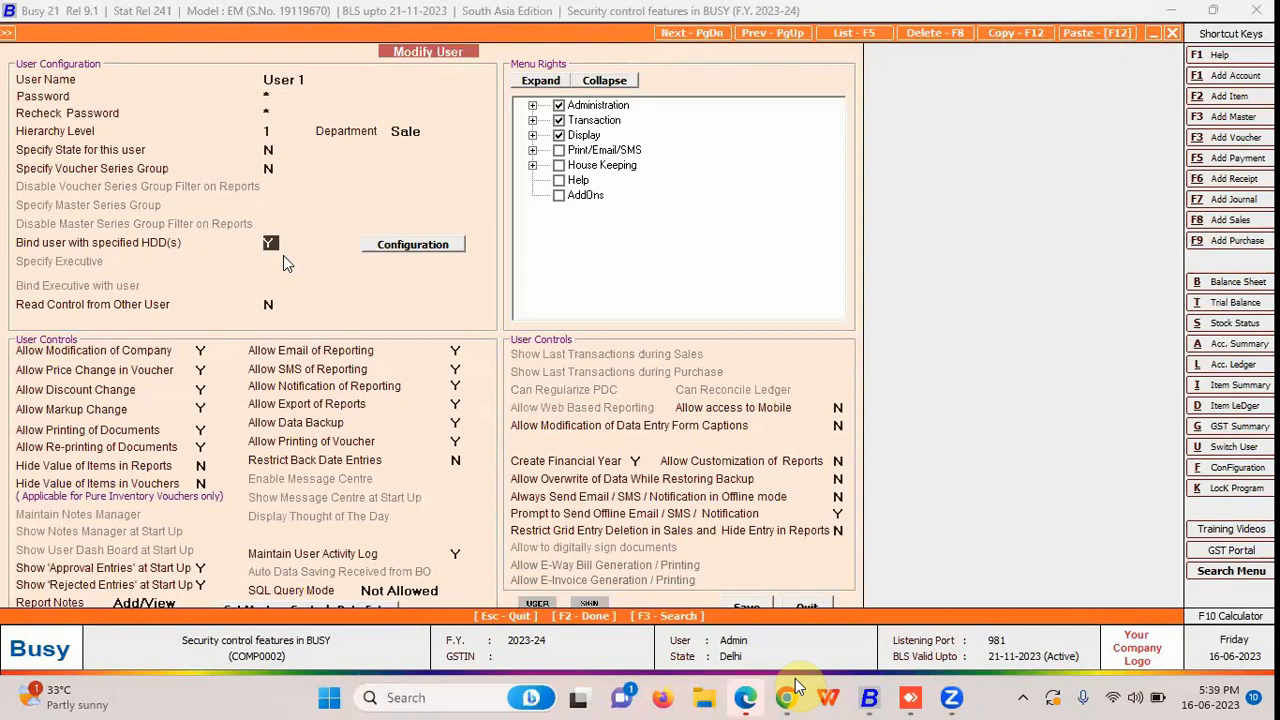
click(440, 246)
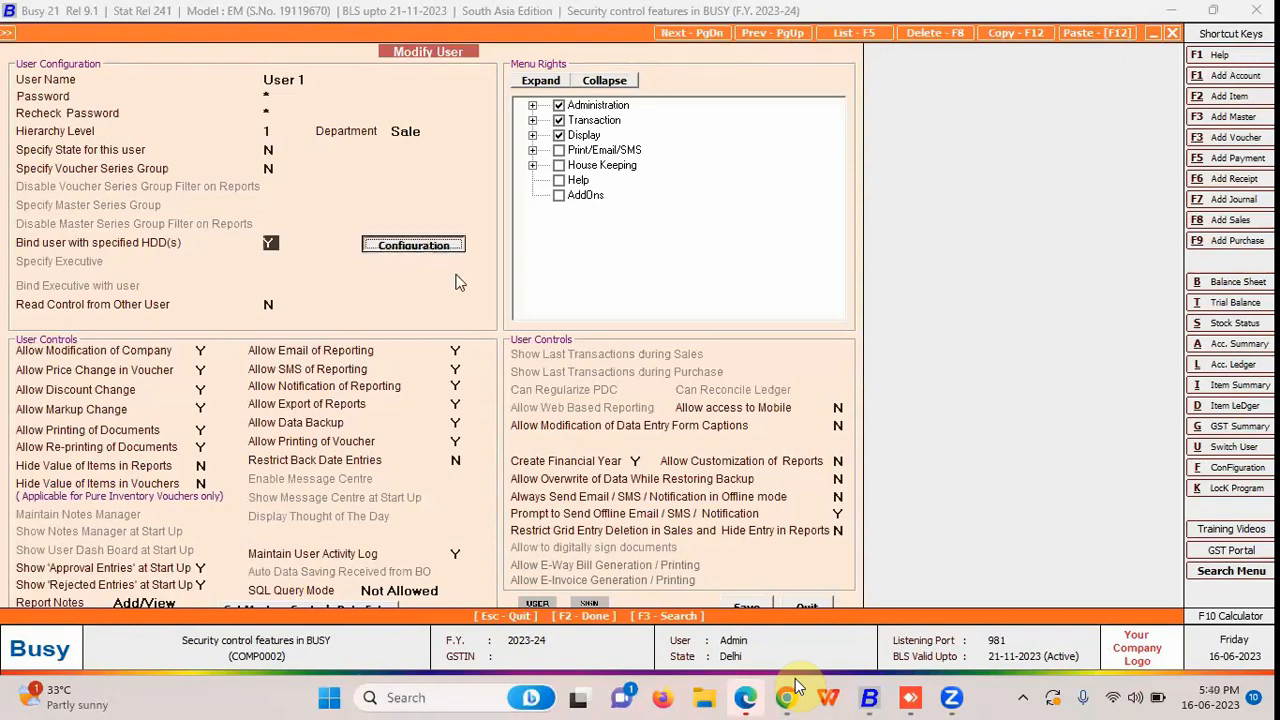
drag(422, 89, 35, 105)
click(65, 110)
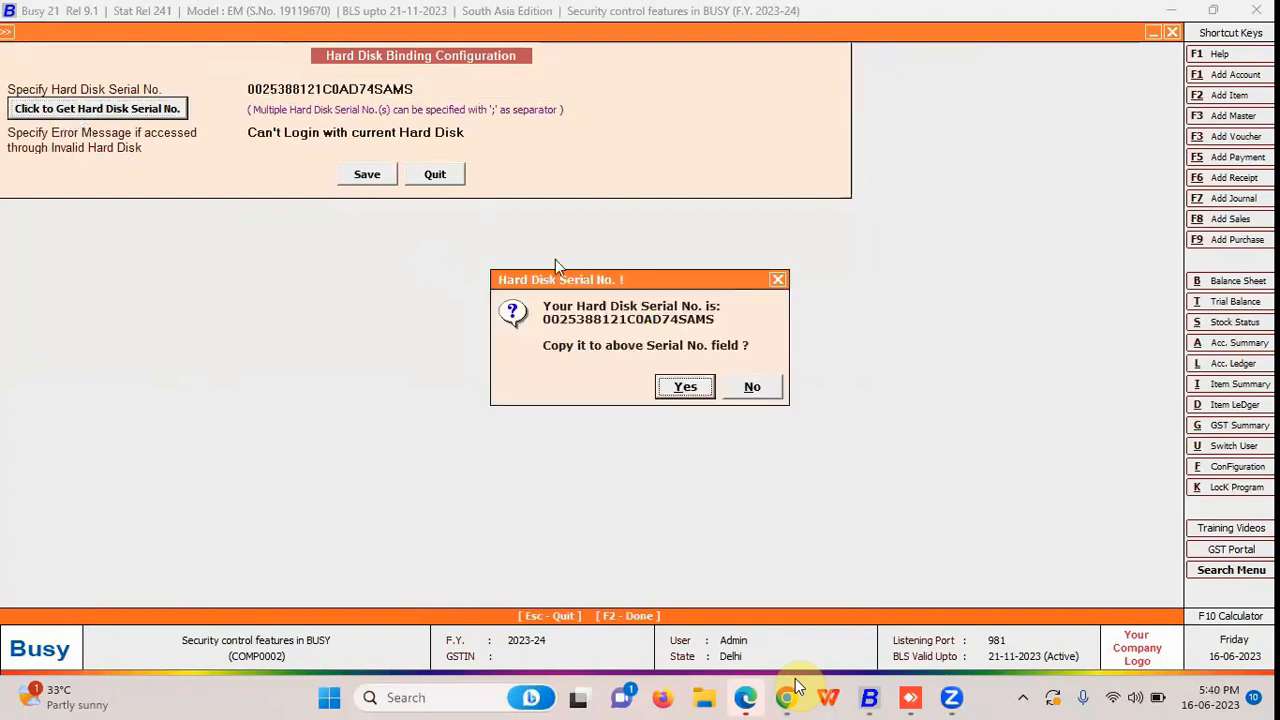
key(Return)
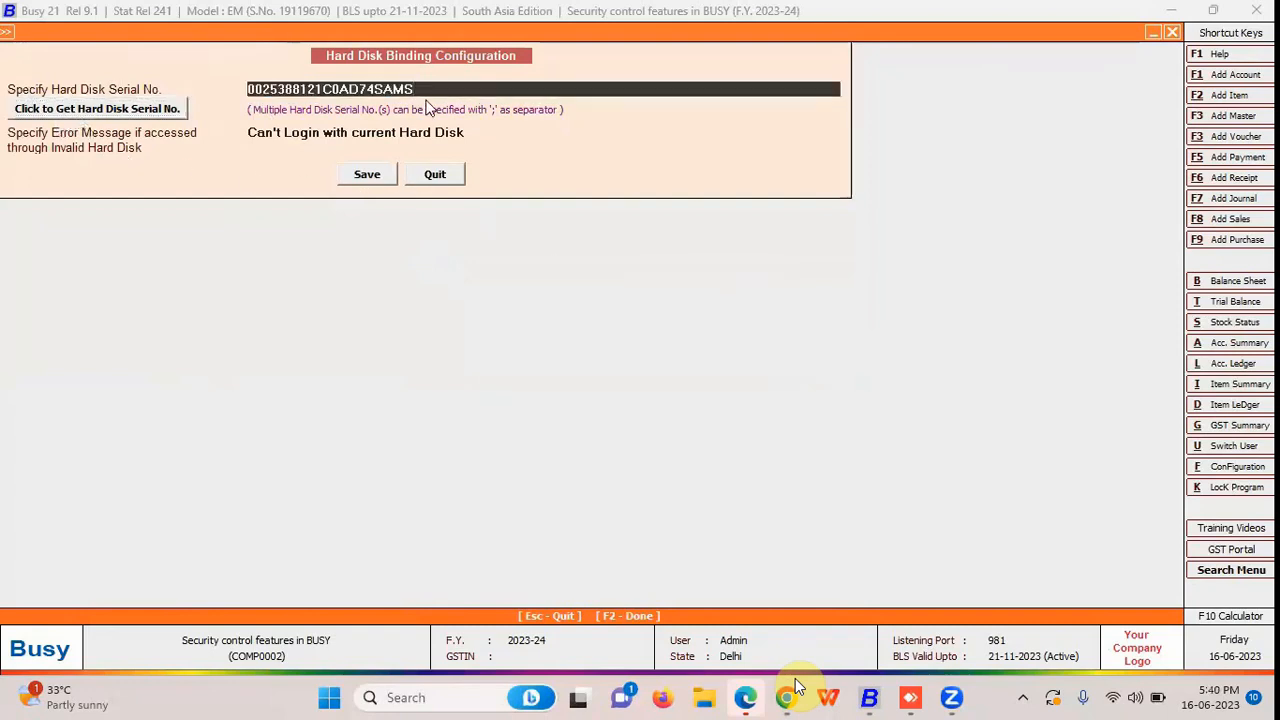
text(;)
key(Escape)
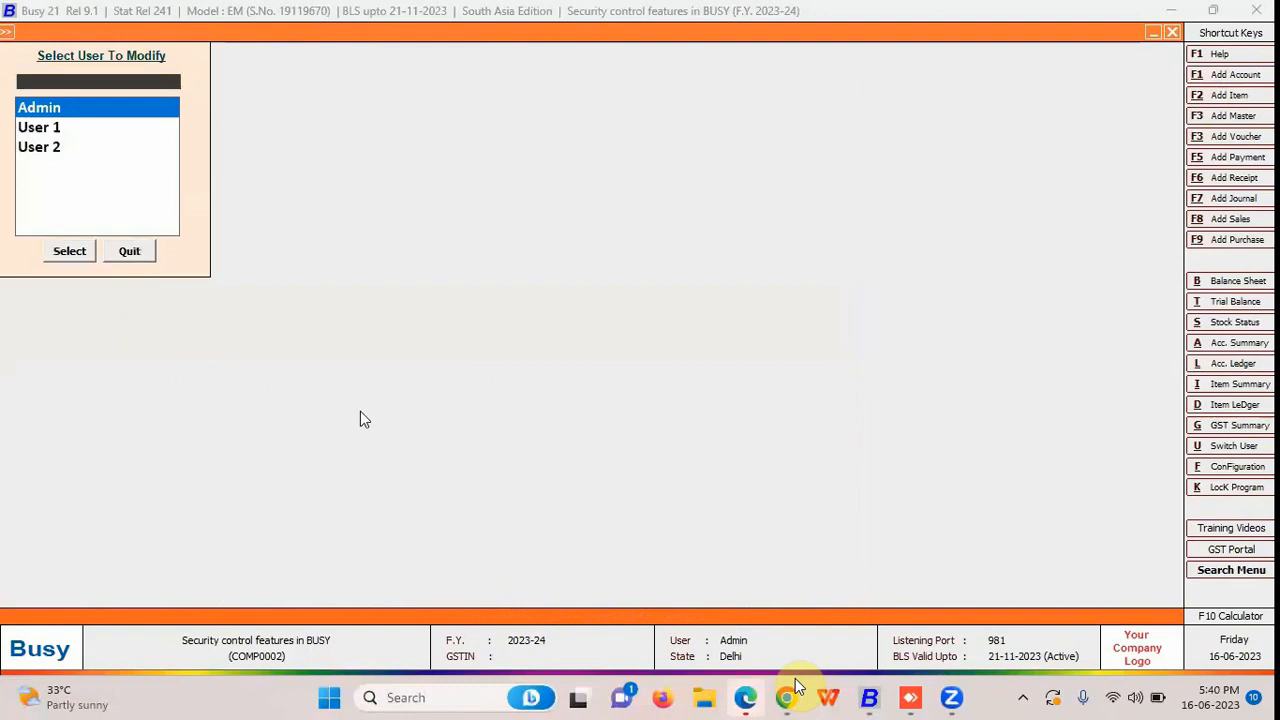
Close the company Security control features in BUSY and back up all its financial years to the Desktop folder.
key(Escape)
click(52, 31)
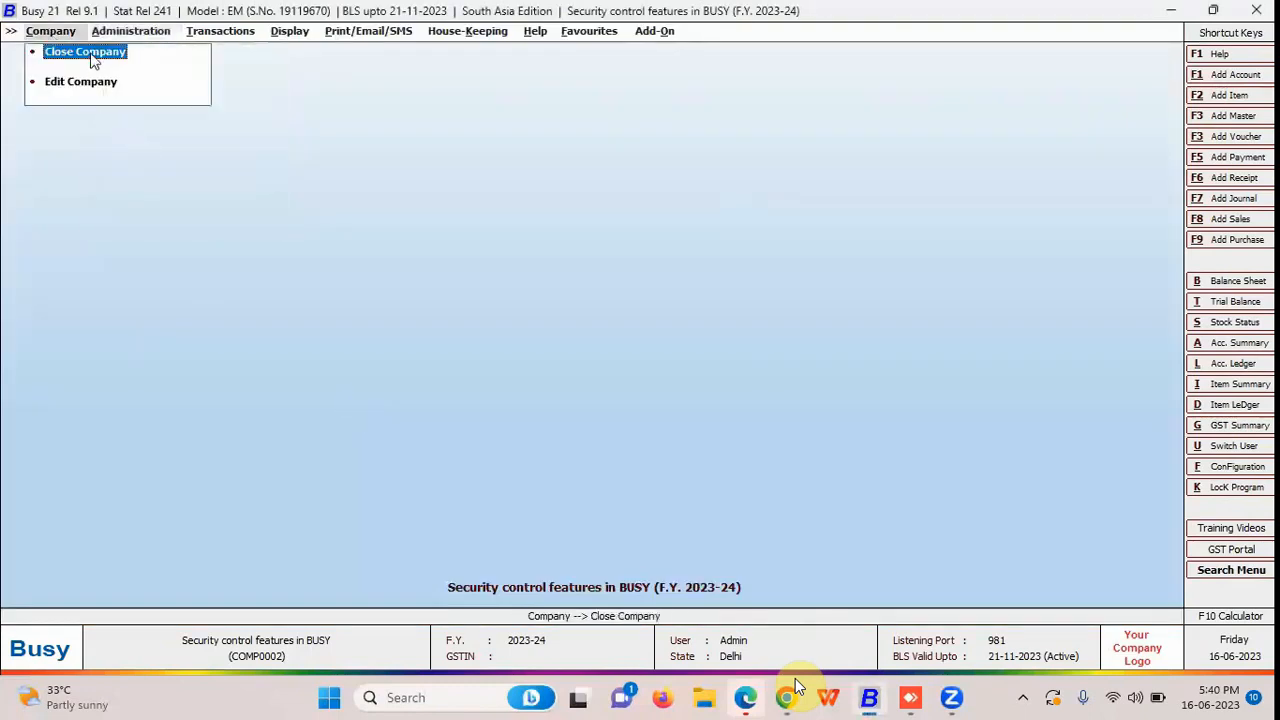
key(Return)
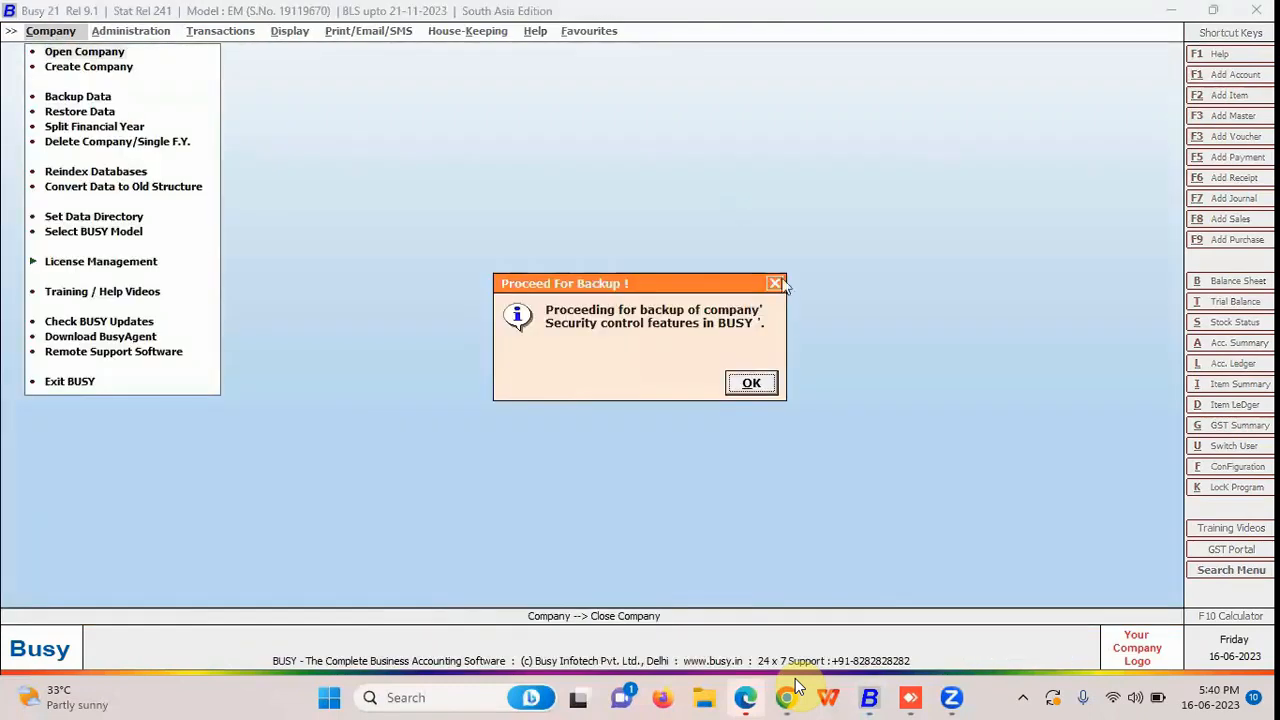
key(Return)
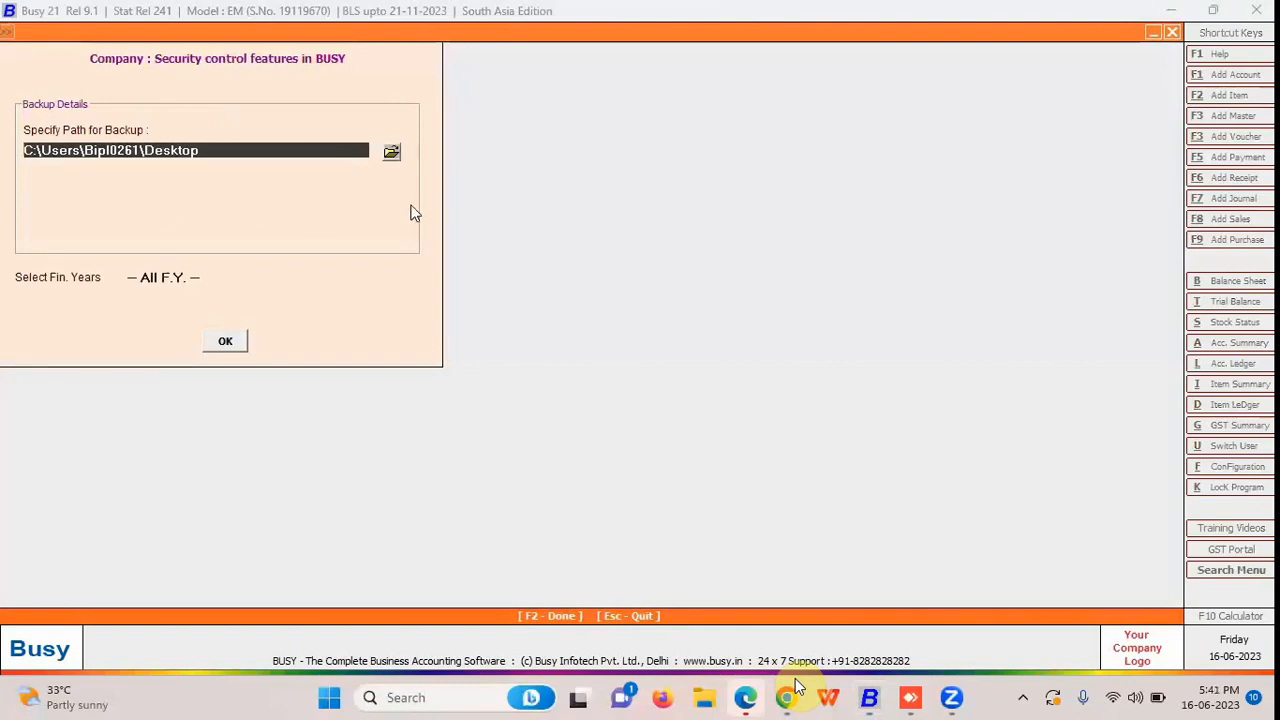
key(Escape)
key(Return)
key(F2)
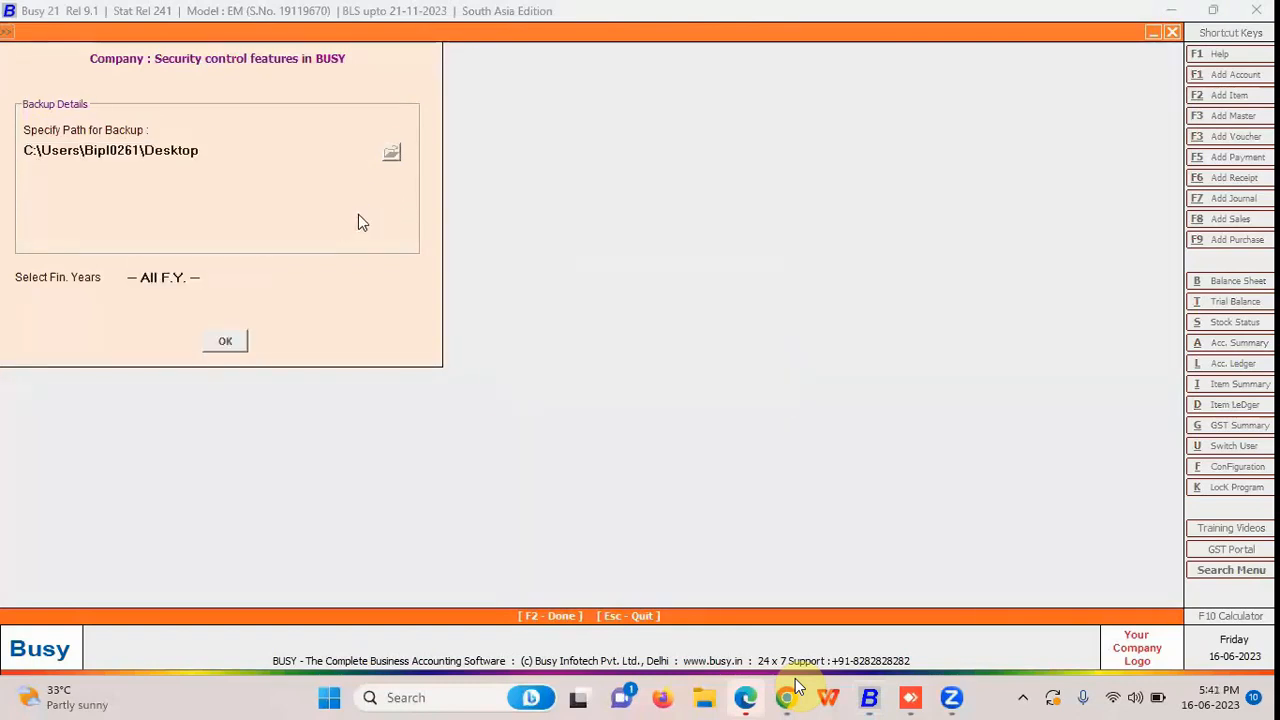
key(Return)
key(Return)
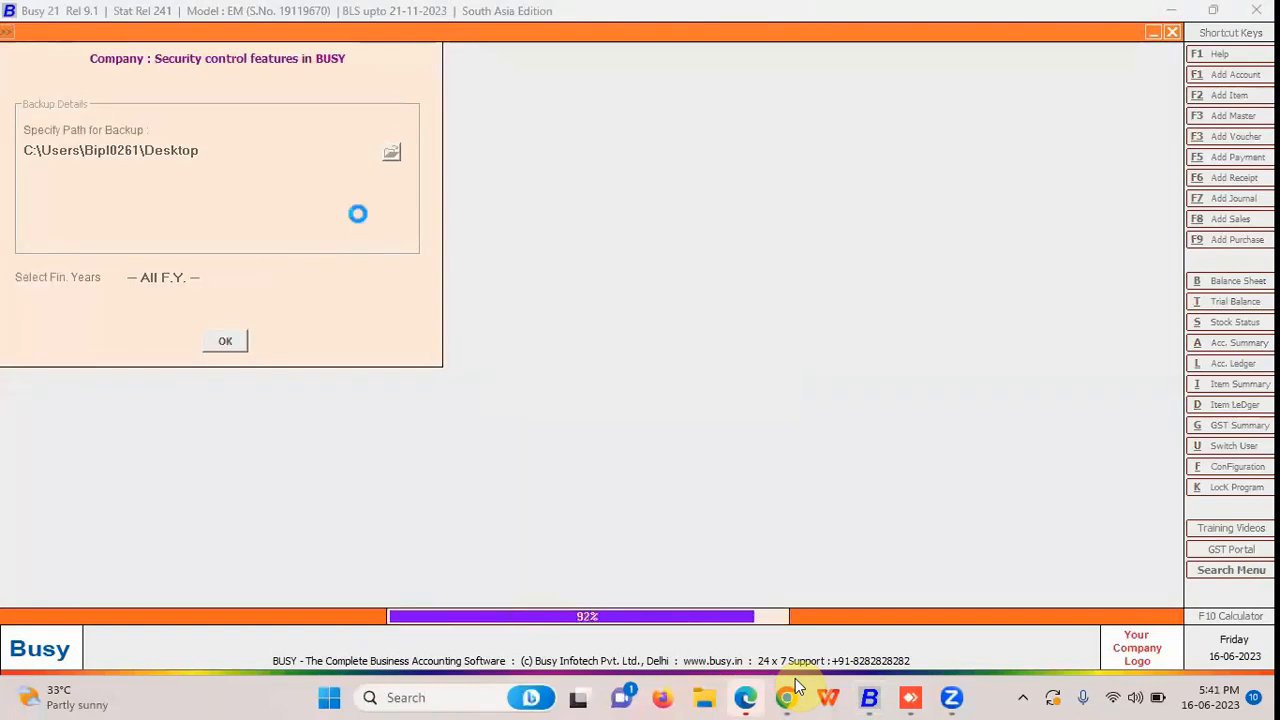
key(Return)
Copy the full current data directory path from Set Data Directory and leave it without changing the directory.
key(Down)
key(Down)
key(Down)
key(Down)
key(Down)
key(Down)
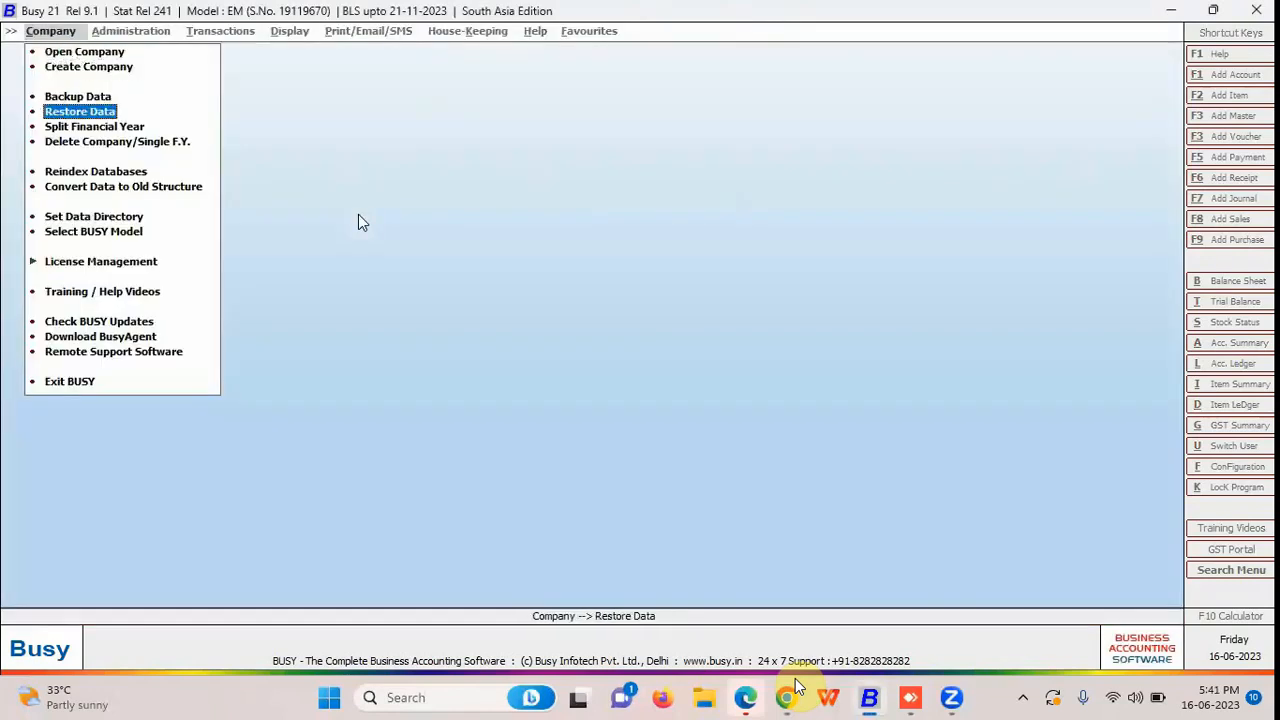
key(Down)
key(Down)
key(Return)
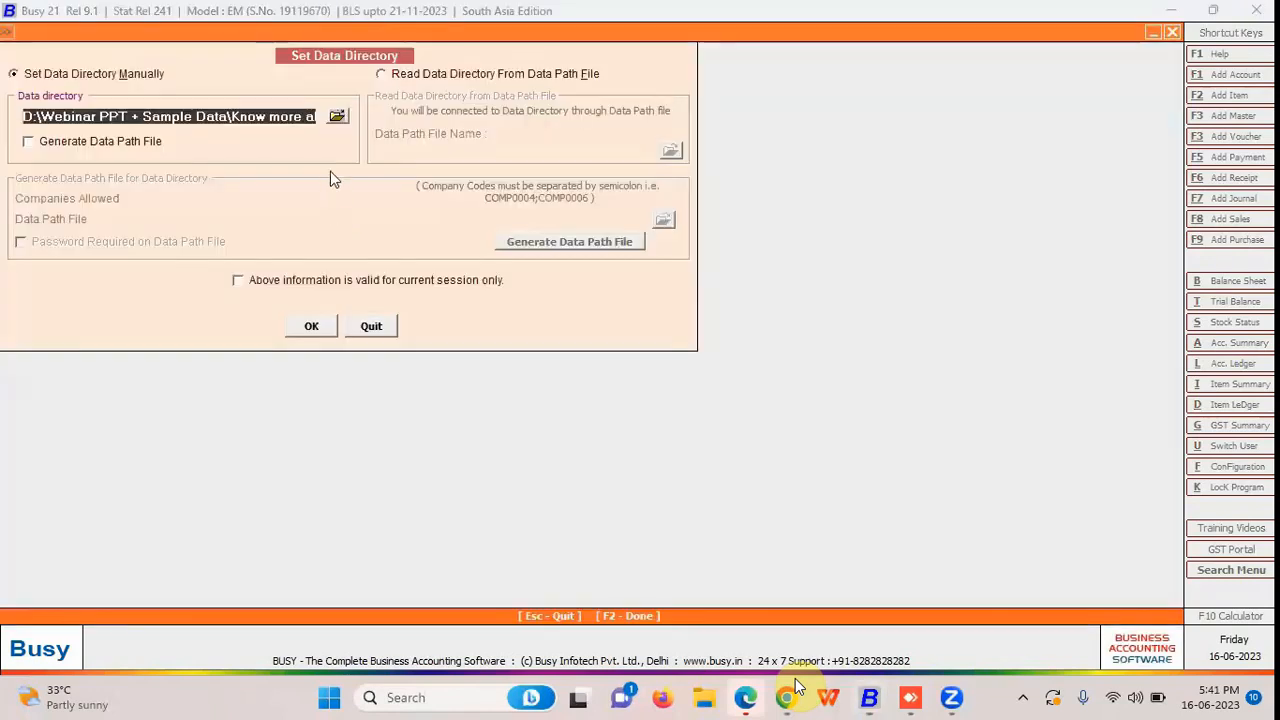
click(338, 116)
click(774, 192)
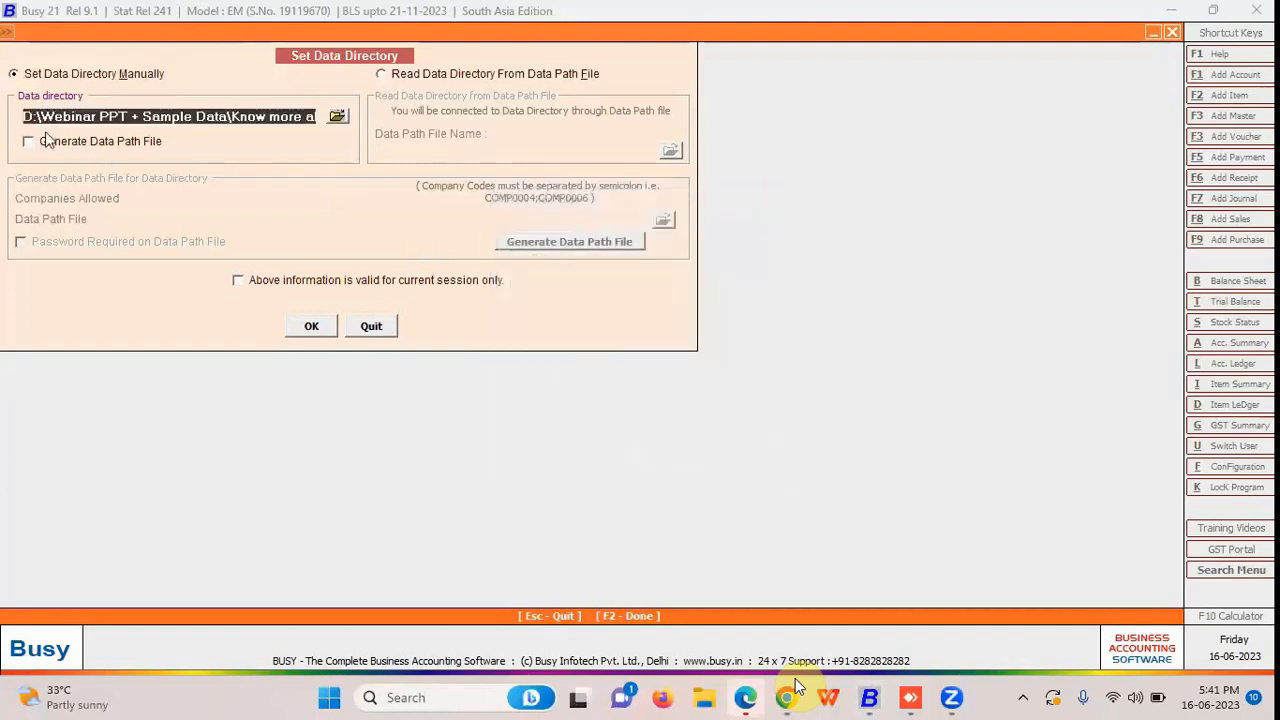
drag(27, 117, 482, 124)
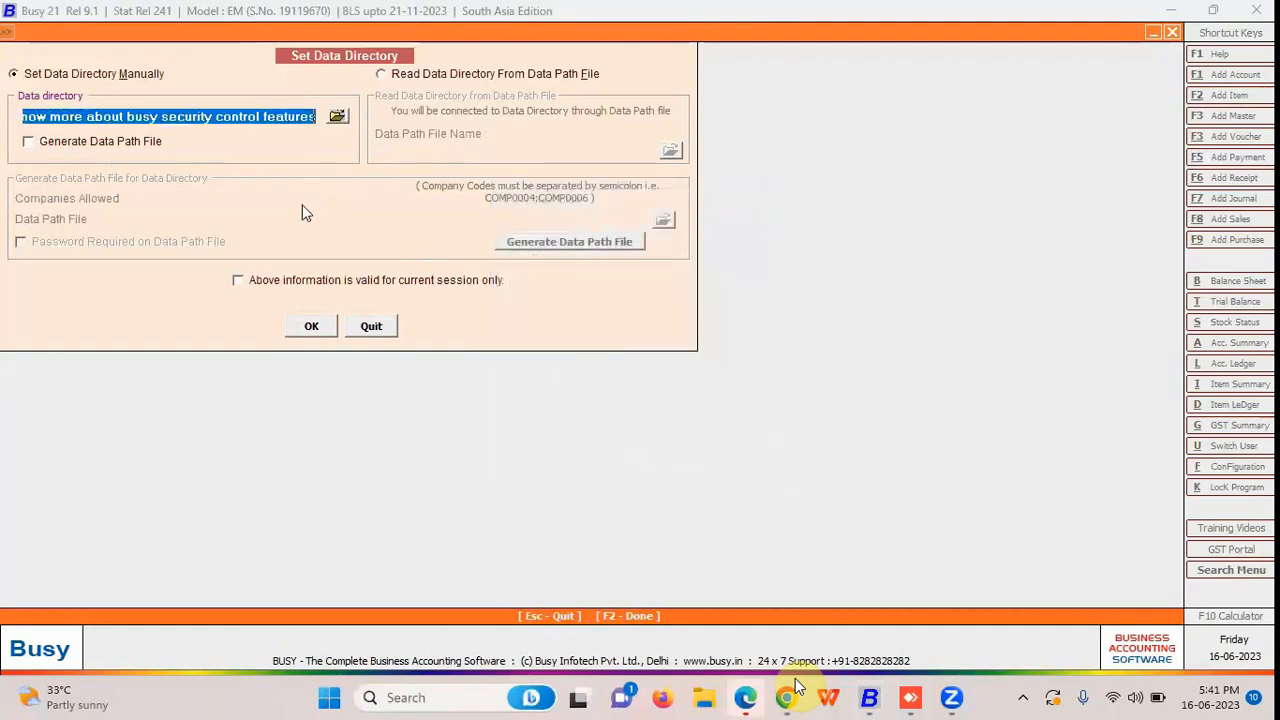
key(Escape)
Set the data directory to the COMP0001 folder inside Local Drive Backup on the Desktop.
key(Return)
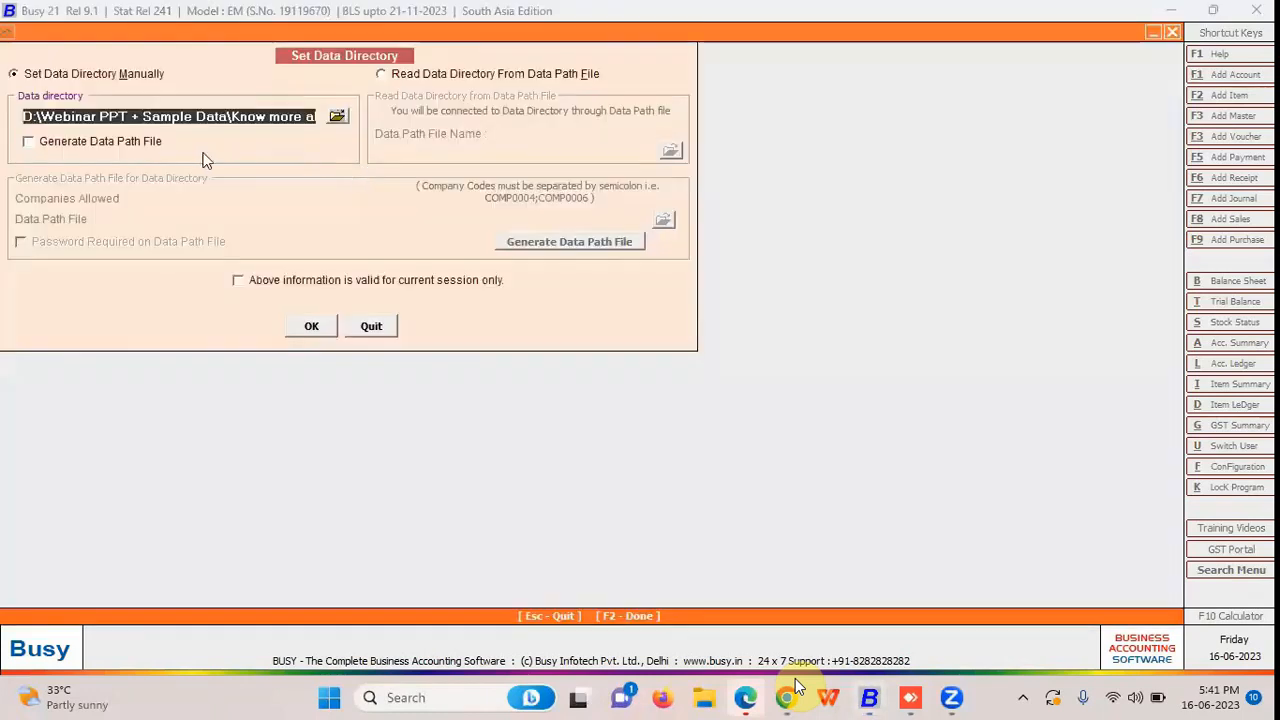
click(338, 117)
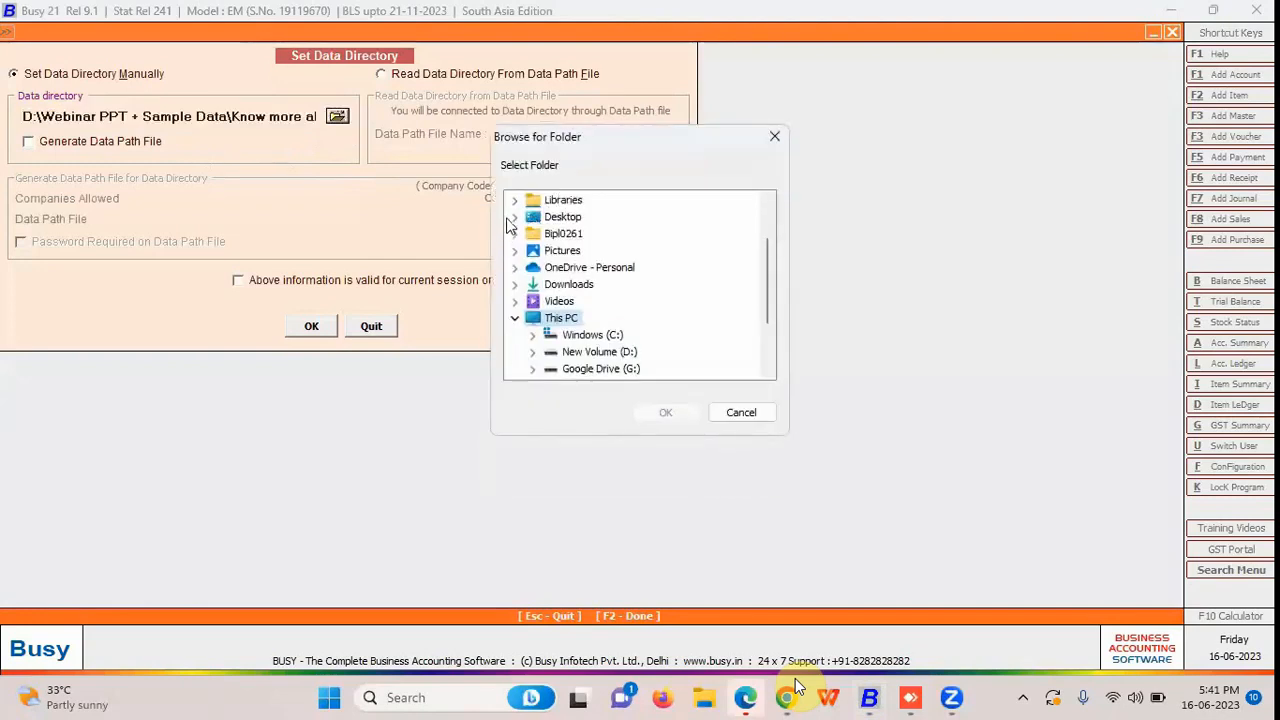
click(533, 226)
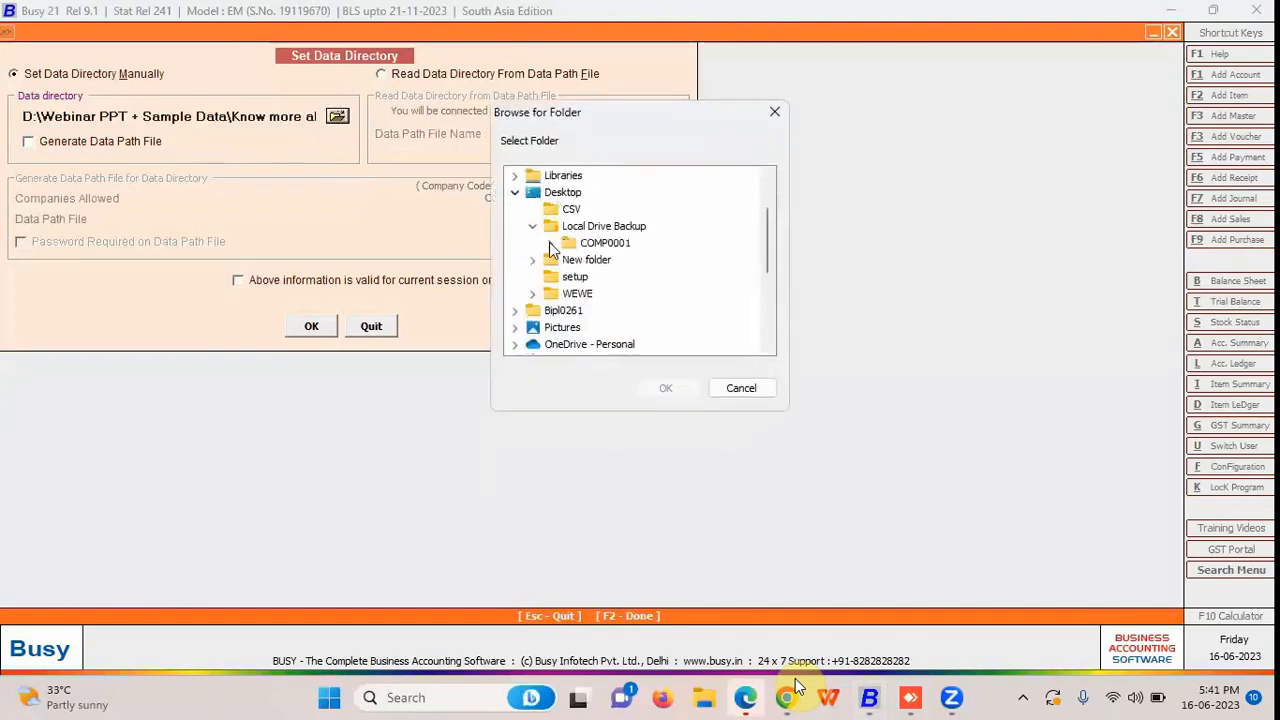
click(603, 242)
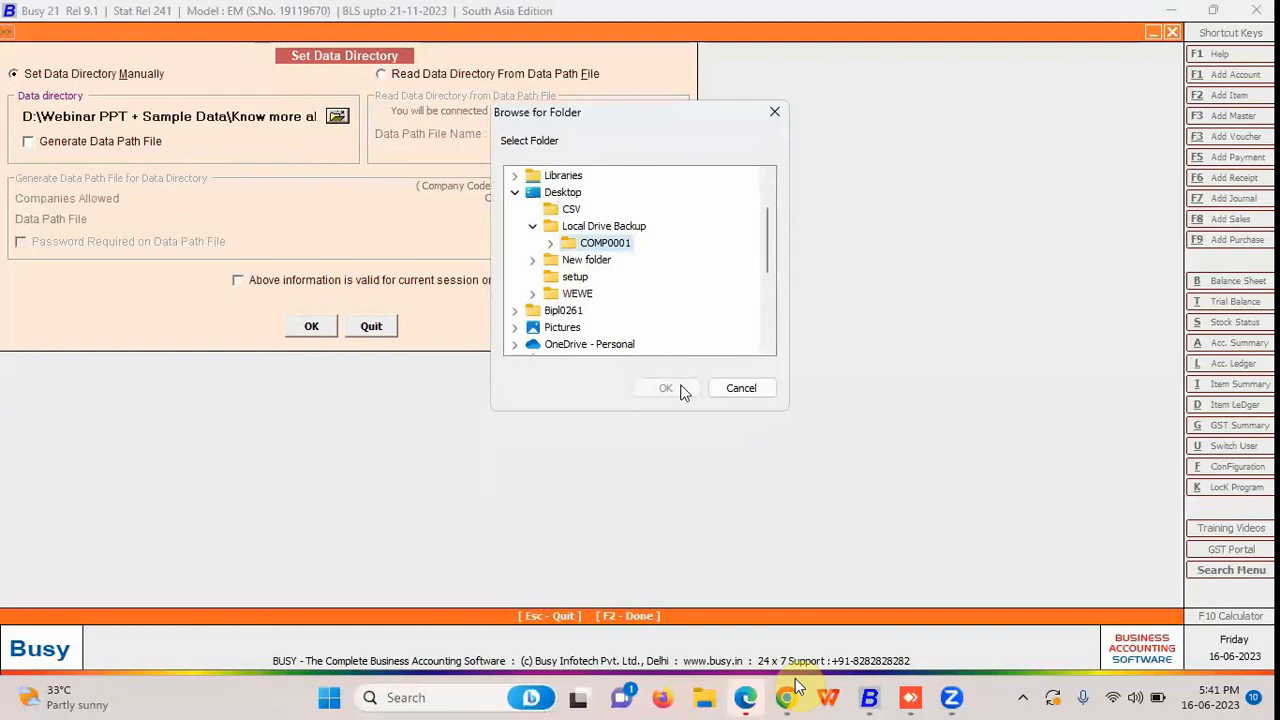
click(683, 390)
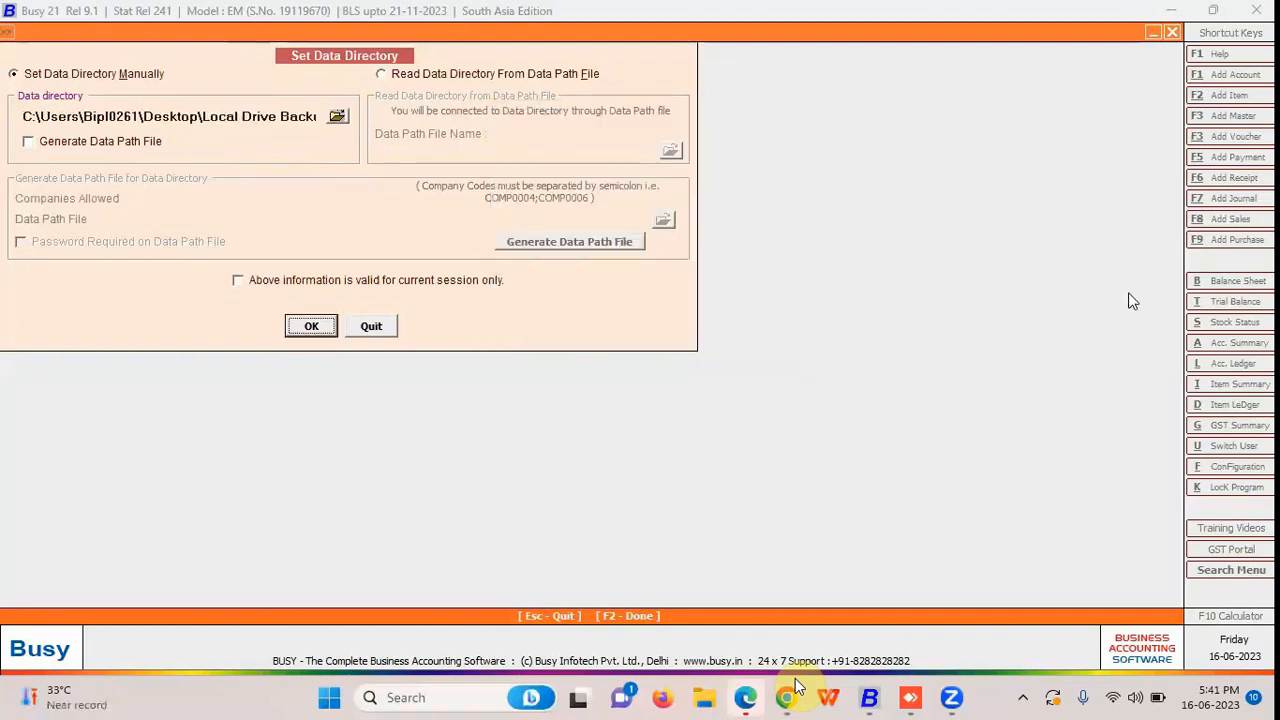
key(Return)
Try to open the company COMP0001 from the backup directory and leave the company selection.
key(o)
key(Return)
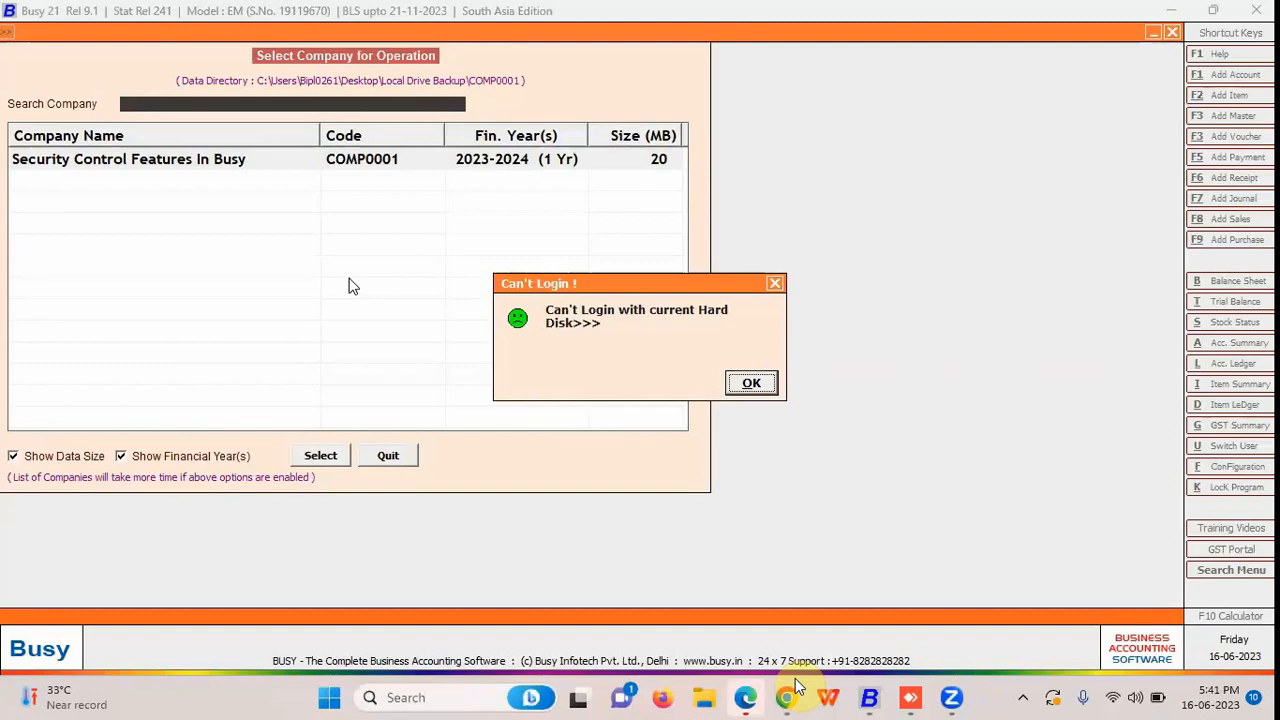
key(Return)
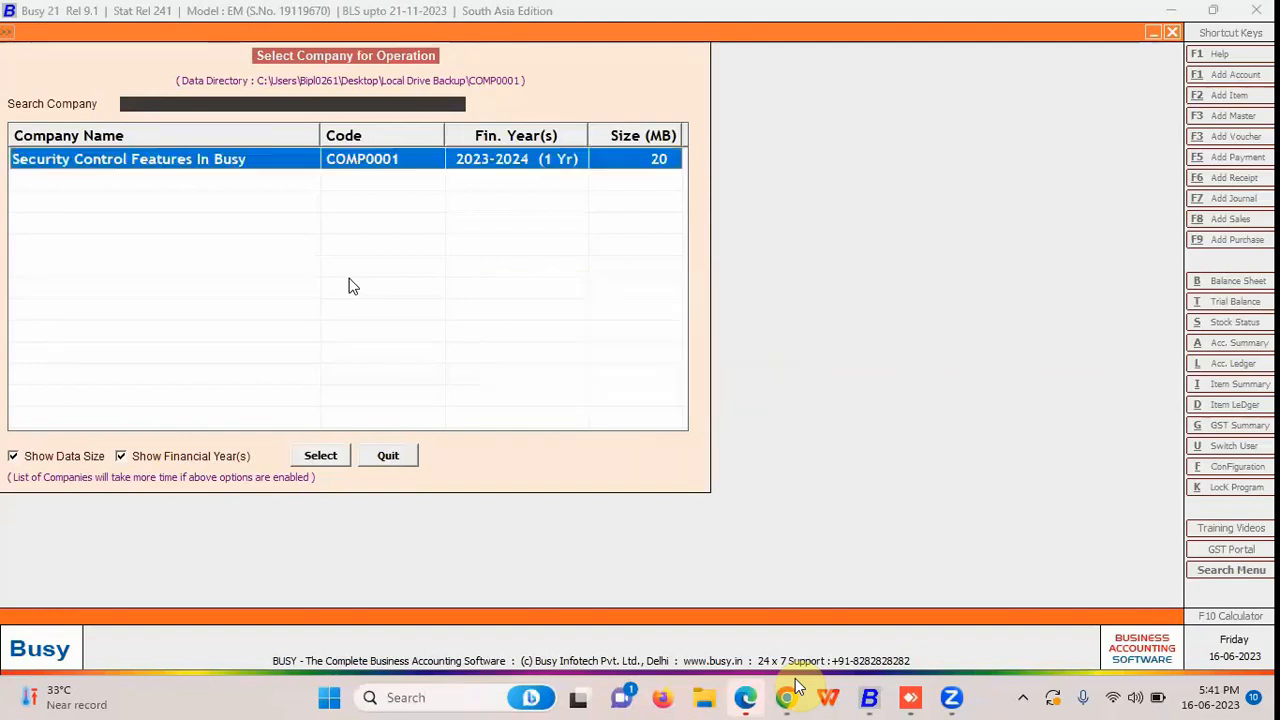
key(Escape)
Set the data directory to D:\Webinar PPT + Sample Data\Know more about busy security control features.
key(Down)
key(Down)
key(Down)
key(Down)
key(Down)
key(Down)
key(Down)
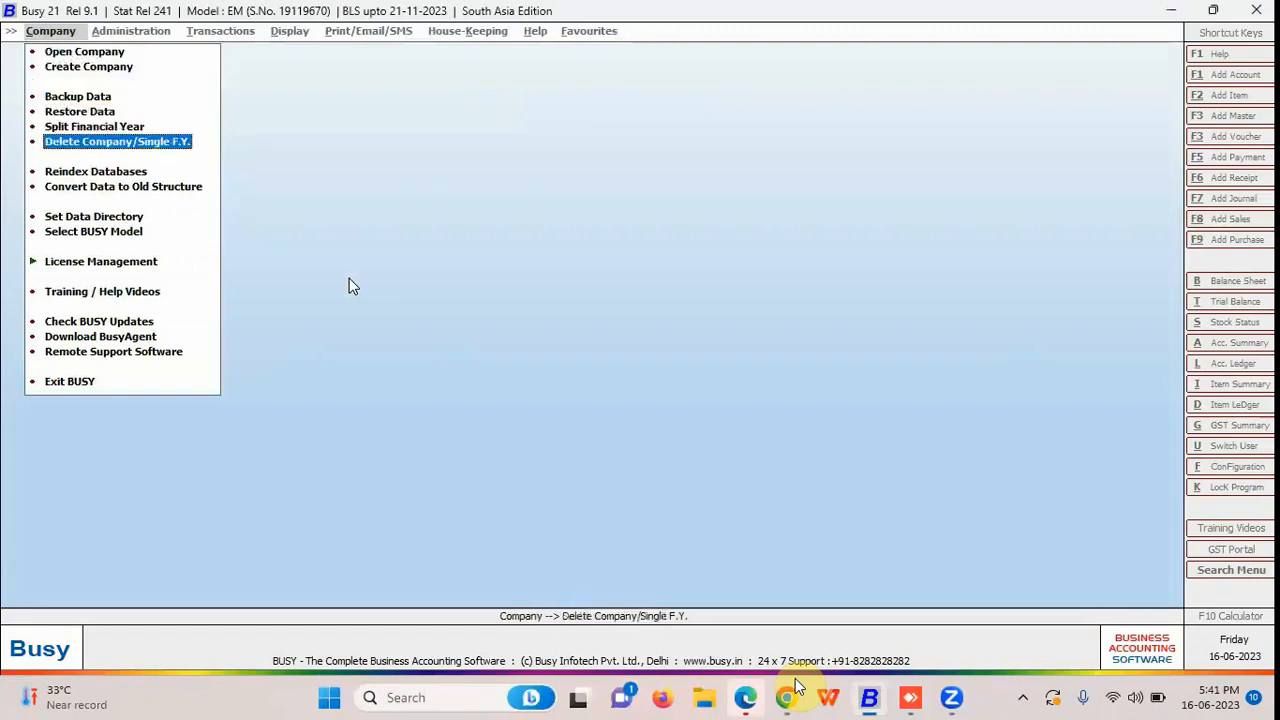
key(Down)
key(Down)
key(Up)
key(Return)
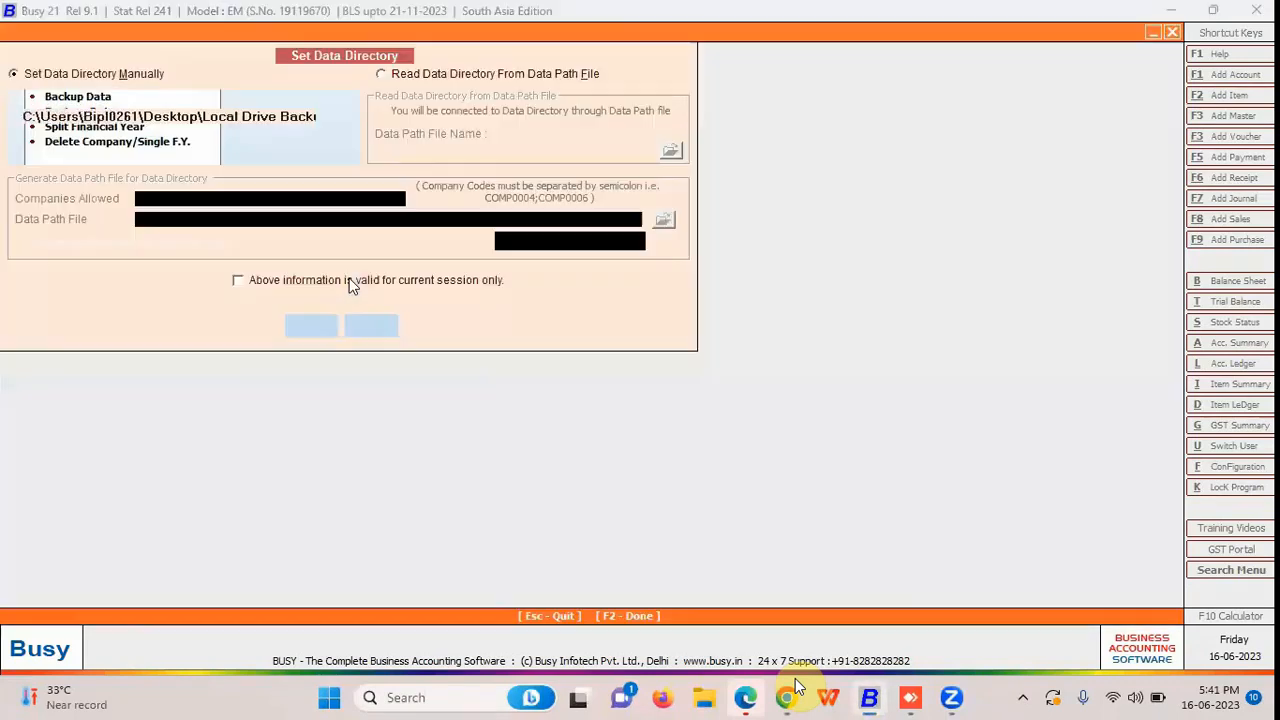
drag(26, 116, 958, 164)
key(BackSpace)
text(now more about busy security control features)
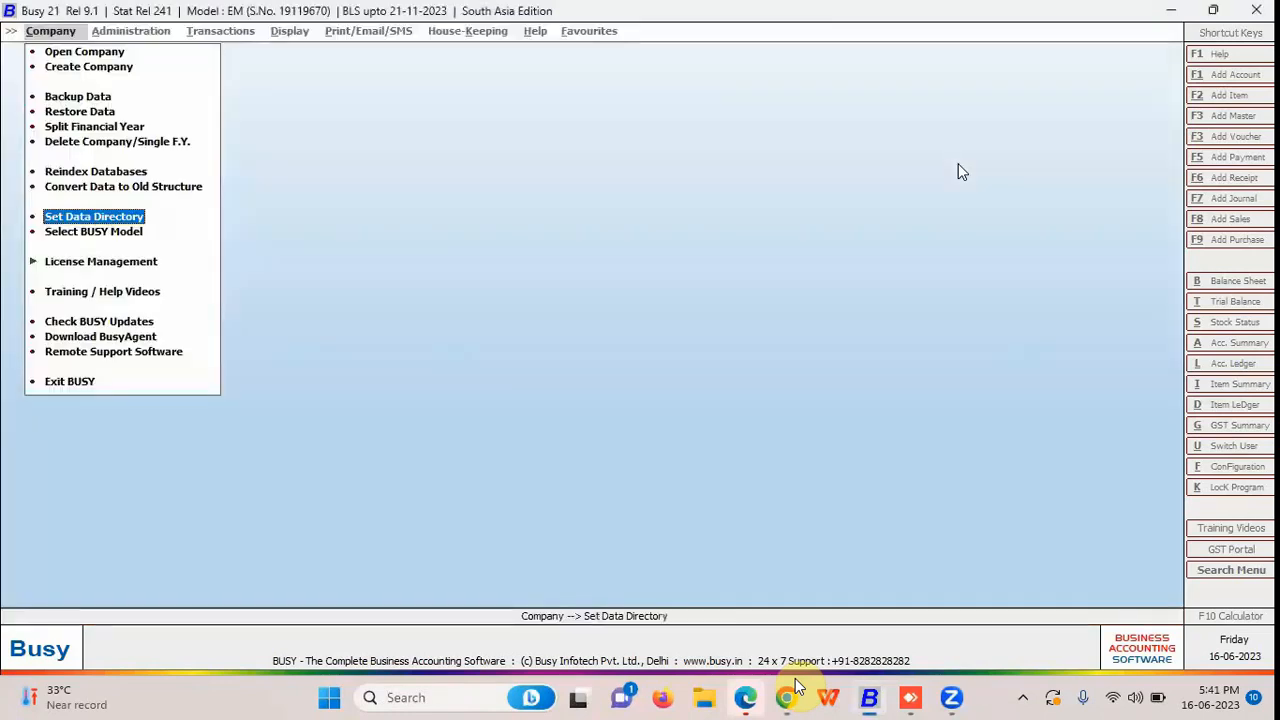
Open the company Security control features in BUSY (COMP0002) and log in as ADMIN.
click(85, 52)
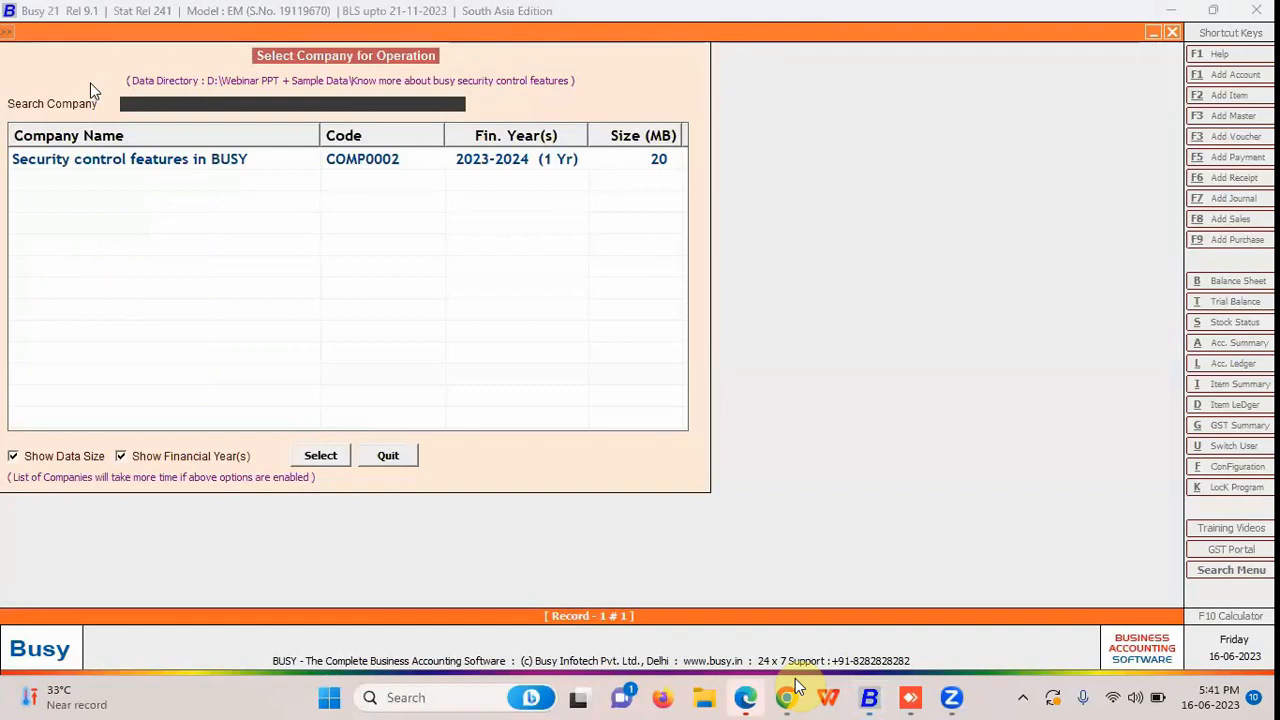
key(Return)
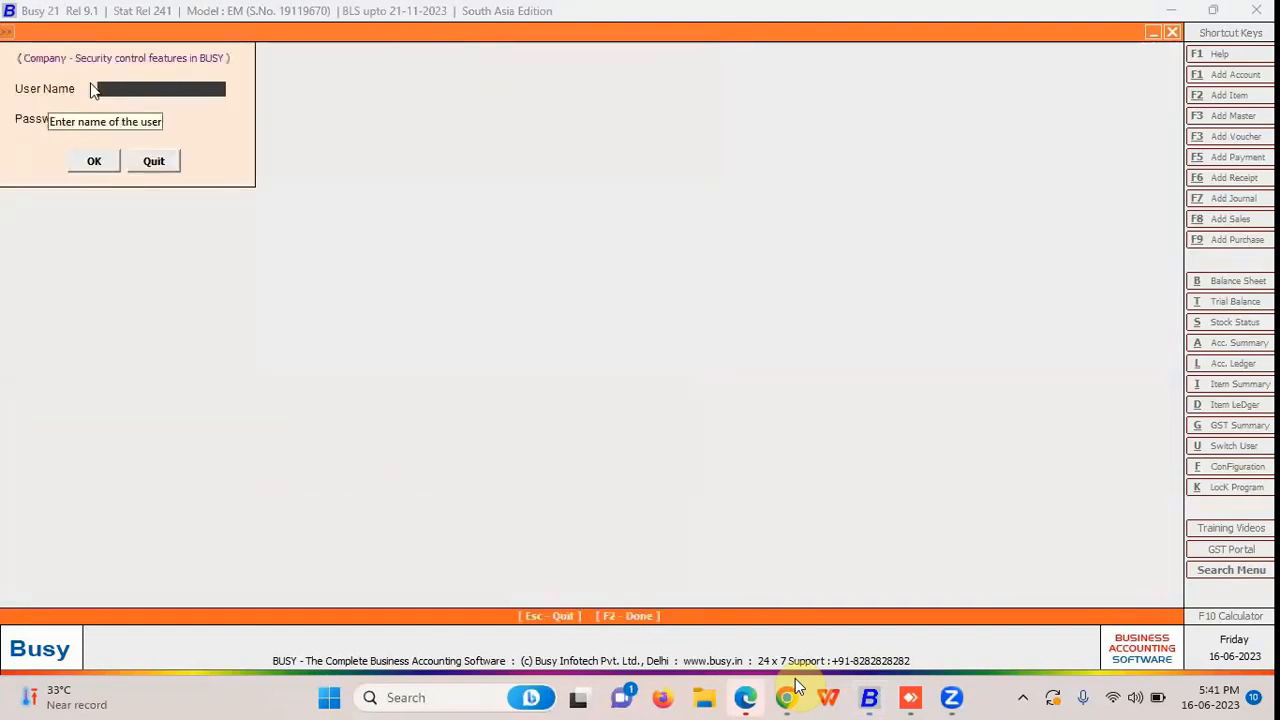
text(ADMIN)
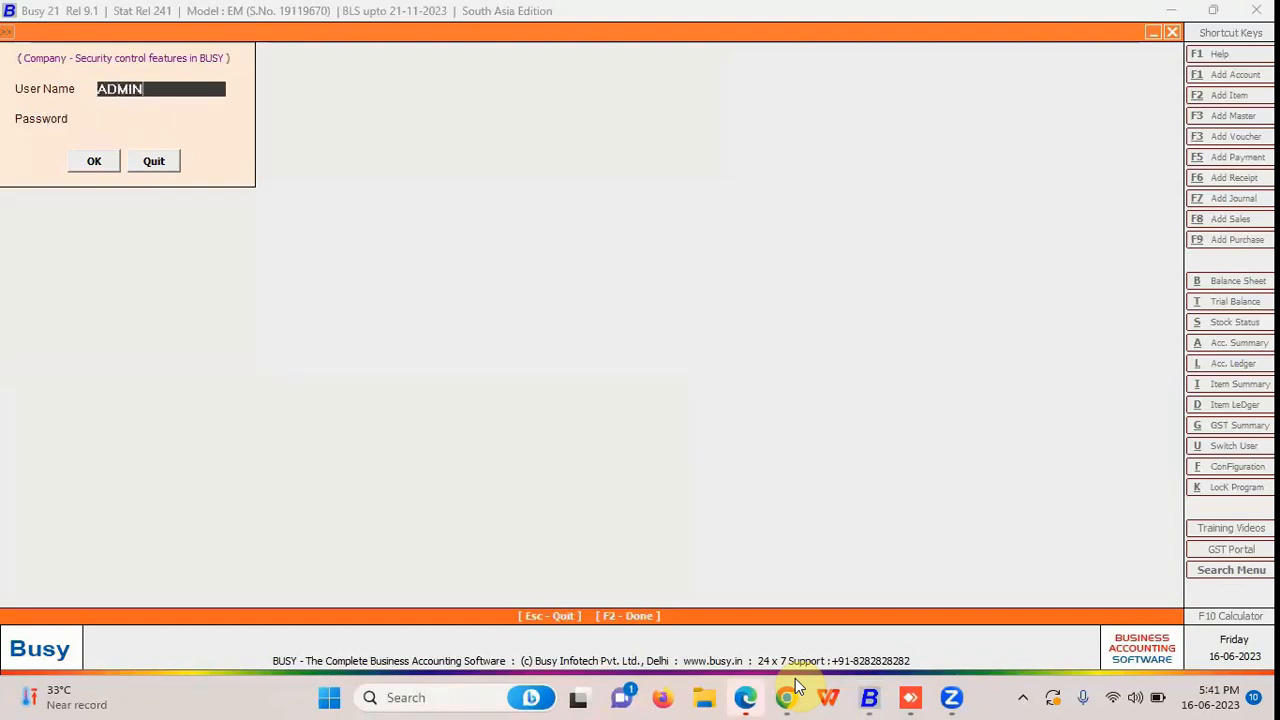
key(Return)
key(Return)
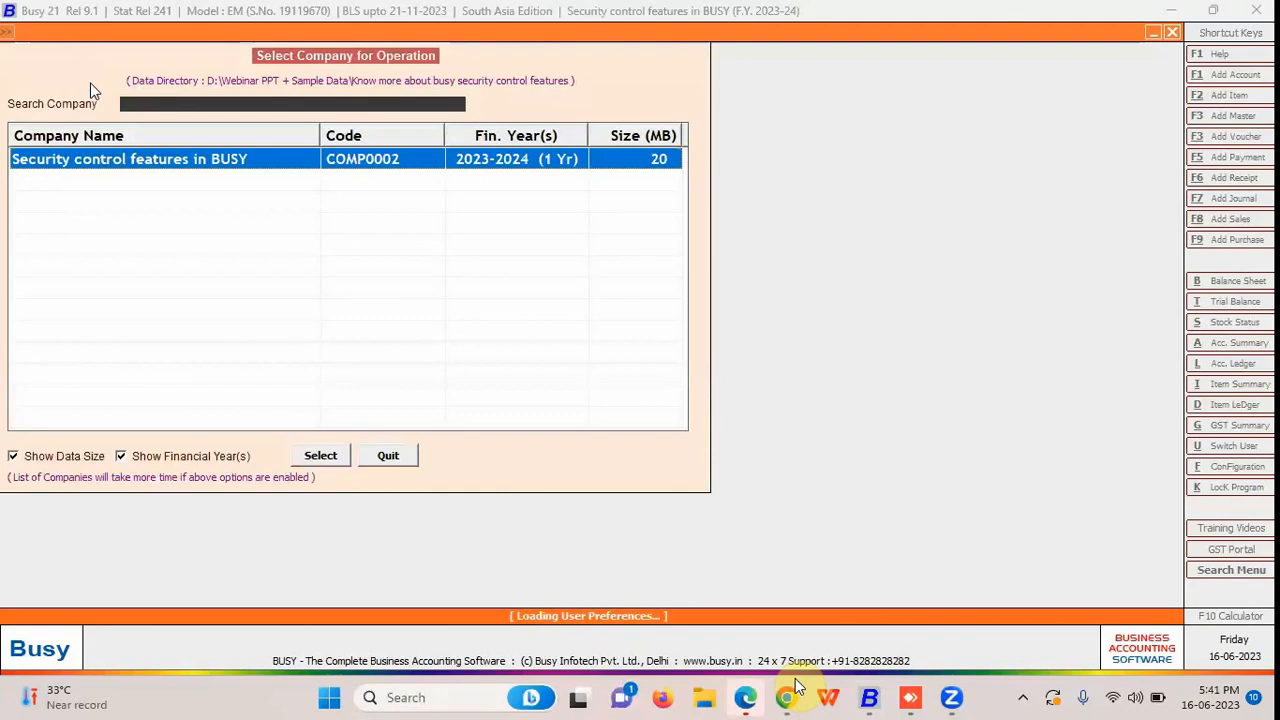
Set the prompt for backup at the time of closing the company to N in the Backup Configuration.
key(Right)
key(Return)
key(Right)
key(Right)
key(Left)
key(Down)
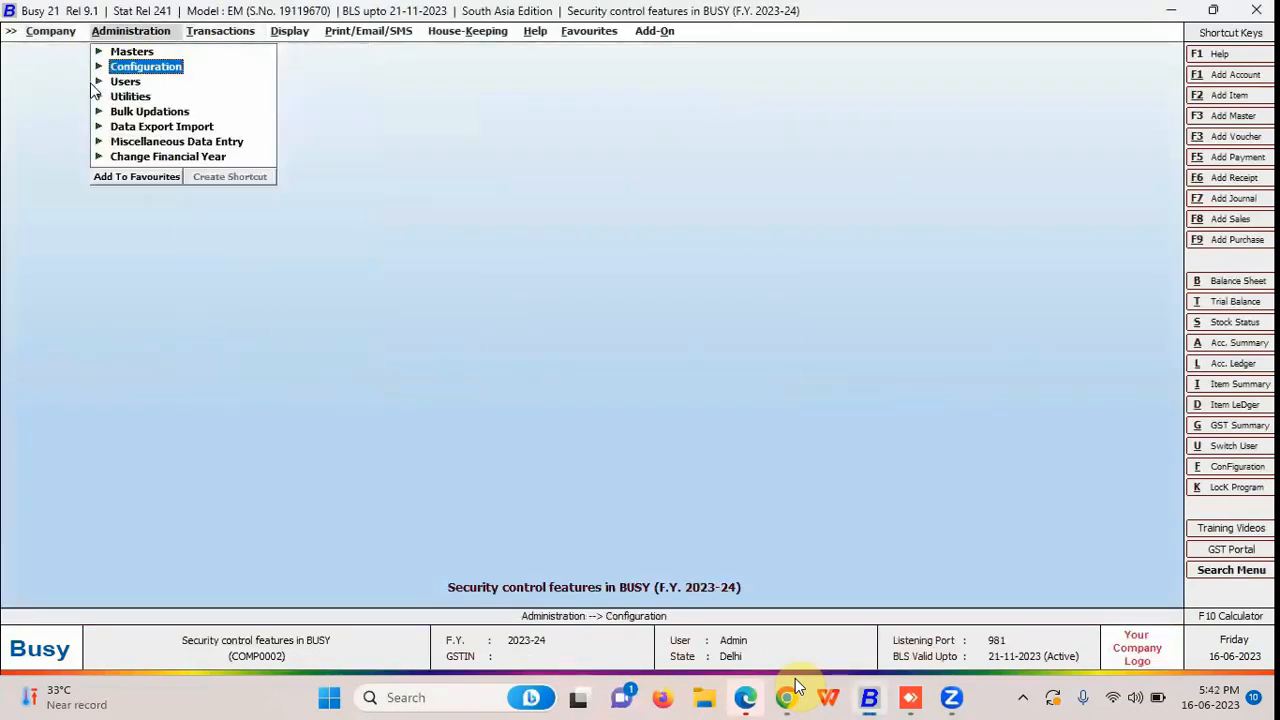
key(Return)
key(Down)
key(Down)
key(Down)
key(Down)
key(Down)
key(Down)
key(Down)
key(Down)
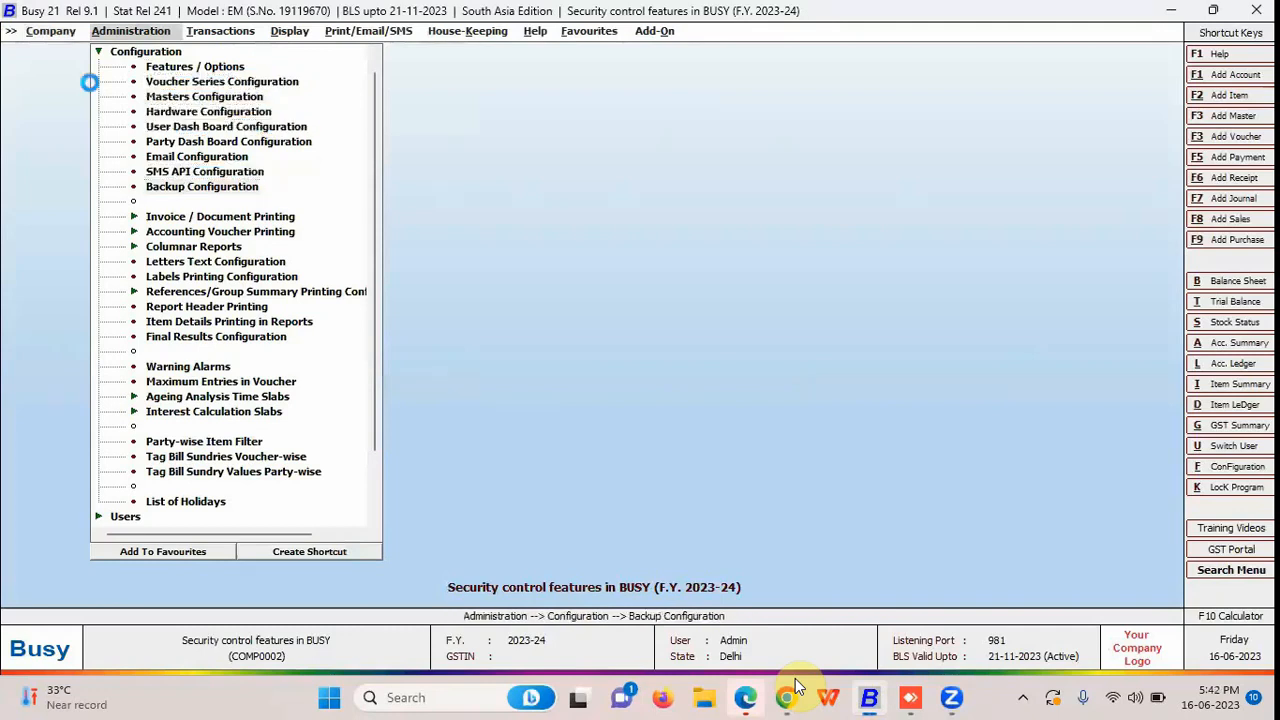
key(Return)
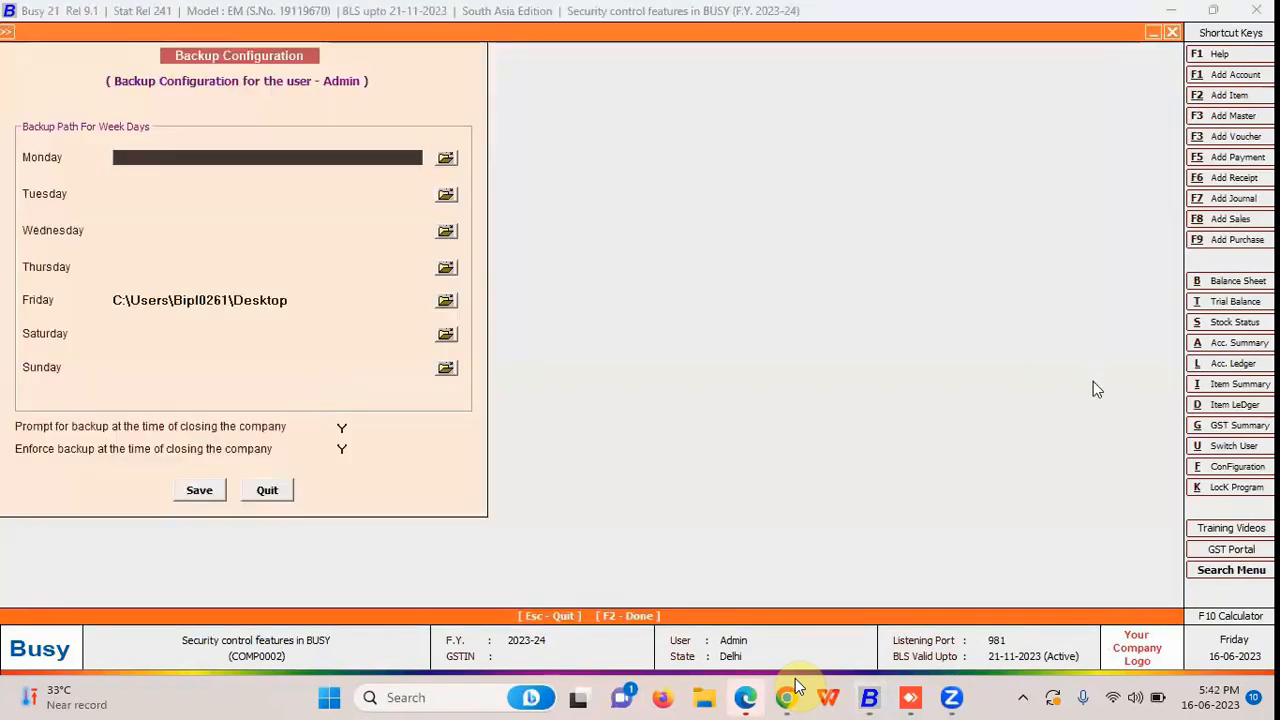
click(342, 427)
text(N)
key(Return)
key(Escape)
key(Escape)
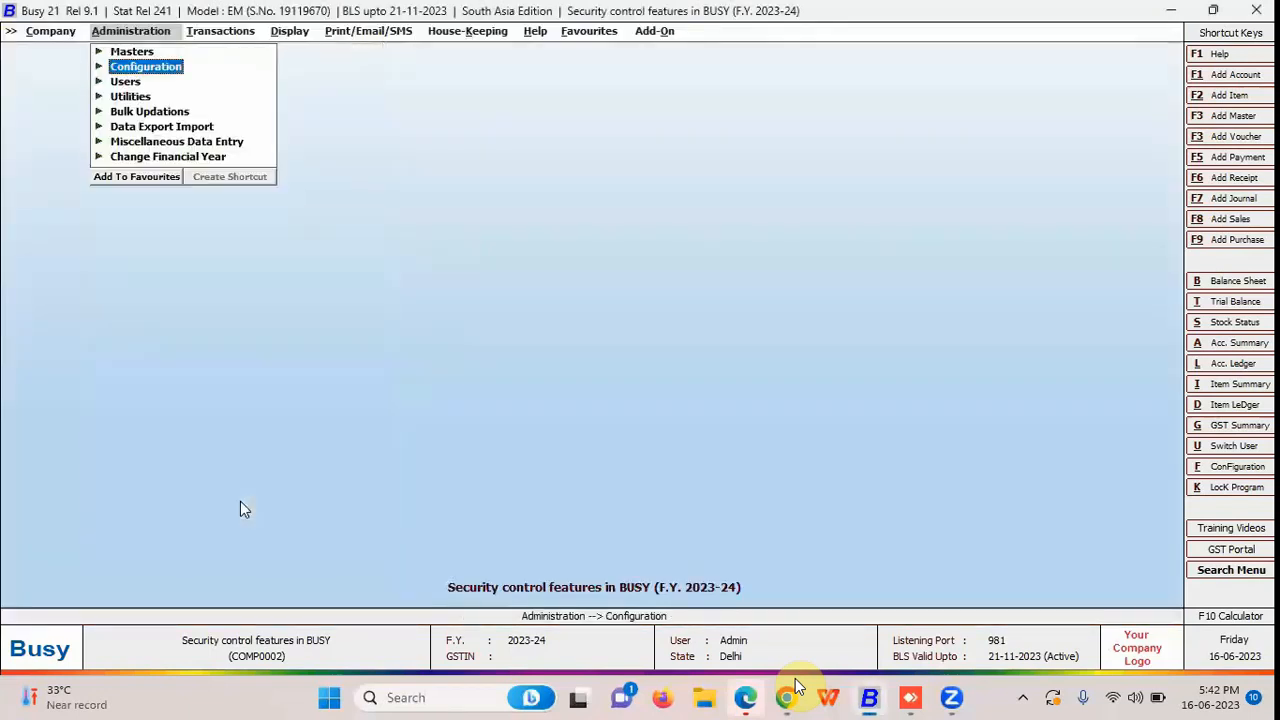
Try full data freezing with Freeze Data set to Y and freezing date 01-04-2023, and leave without saving.
key(Down)
key(Down)
key(Return)
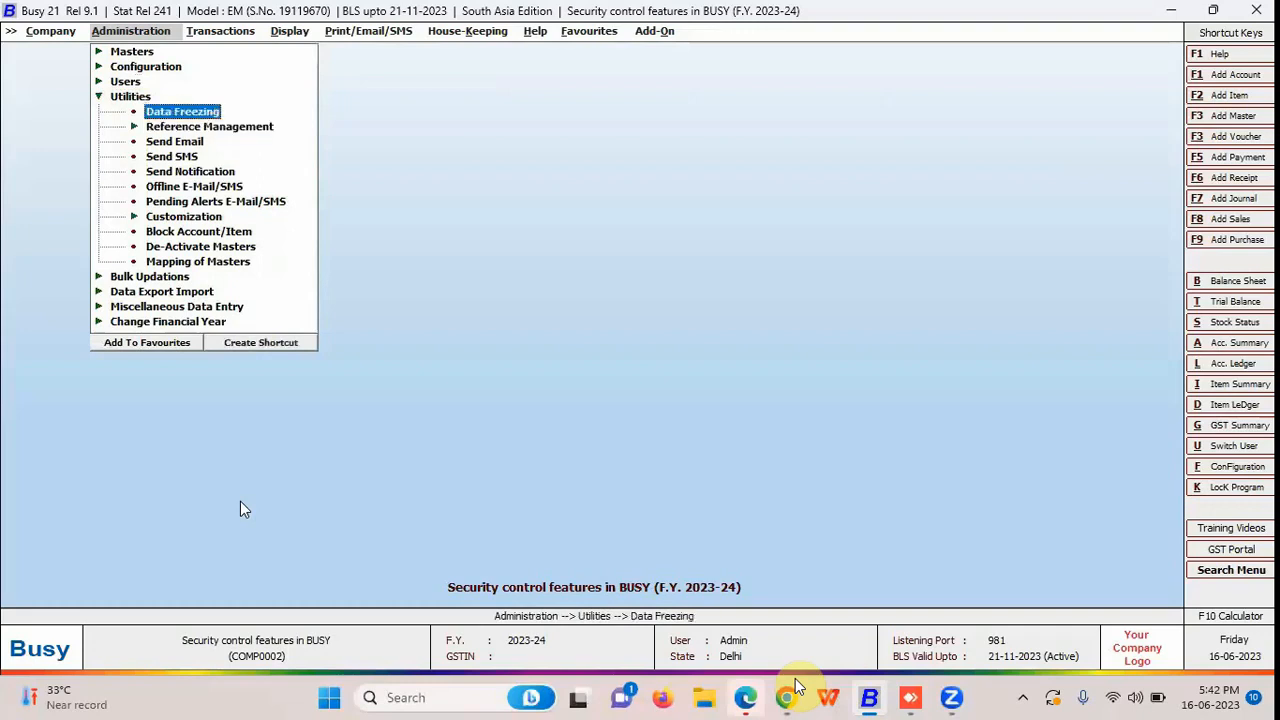
key(Return)
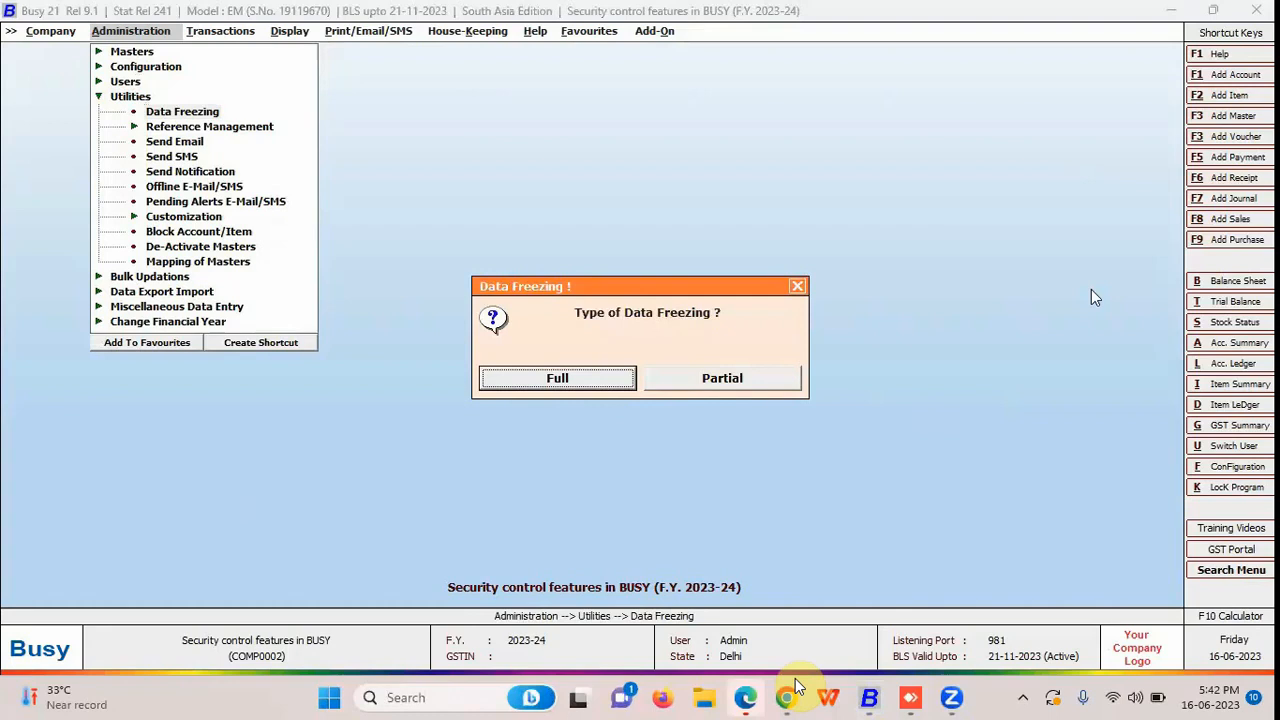
click(592, 384)
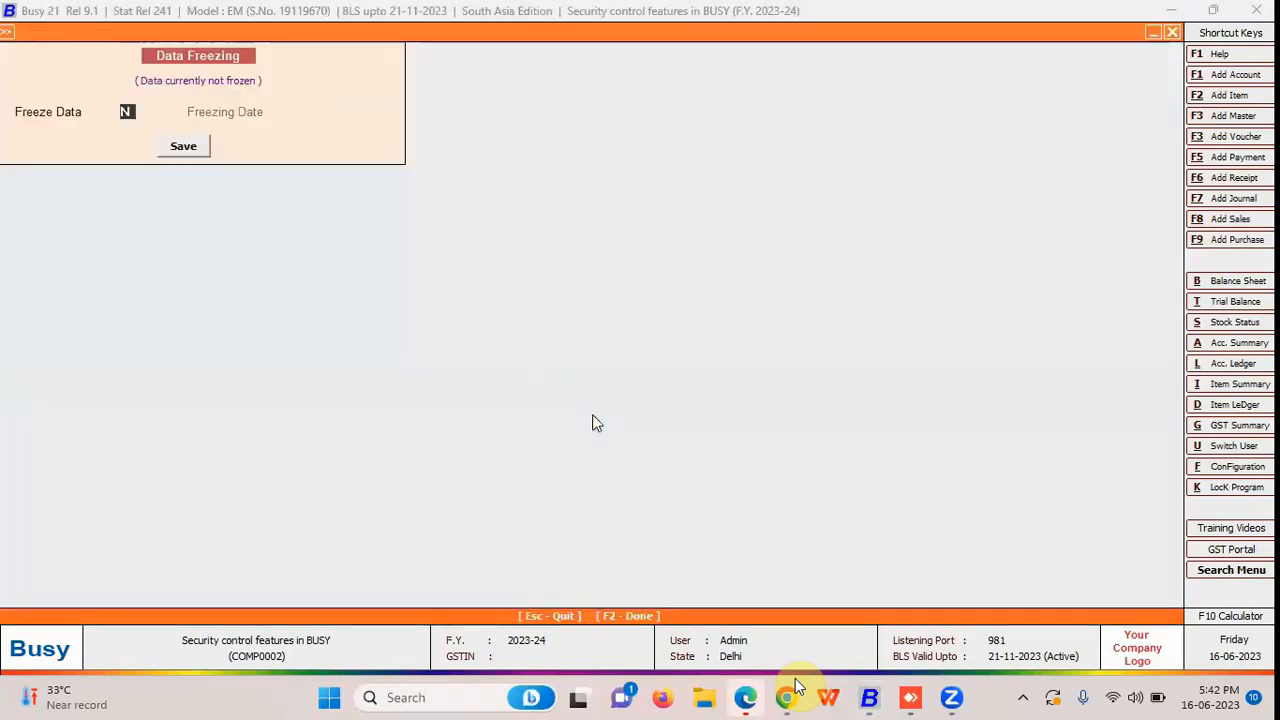
text(Y)
key(Return)
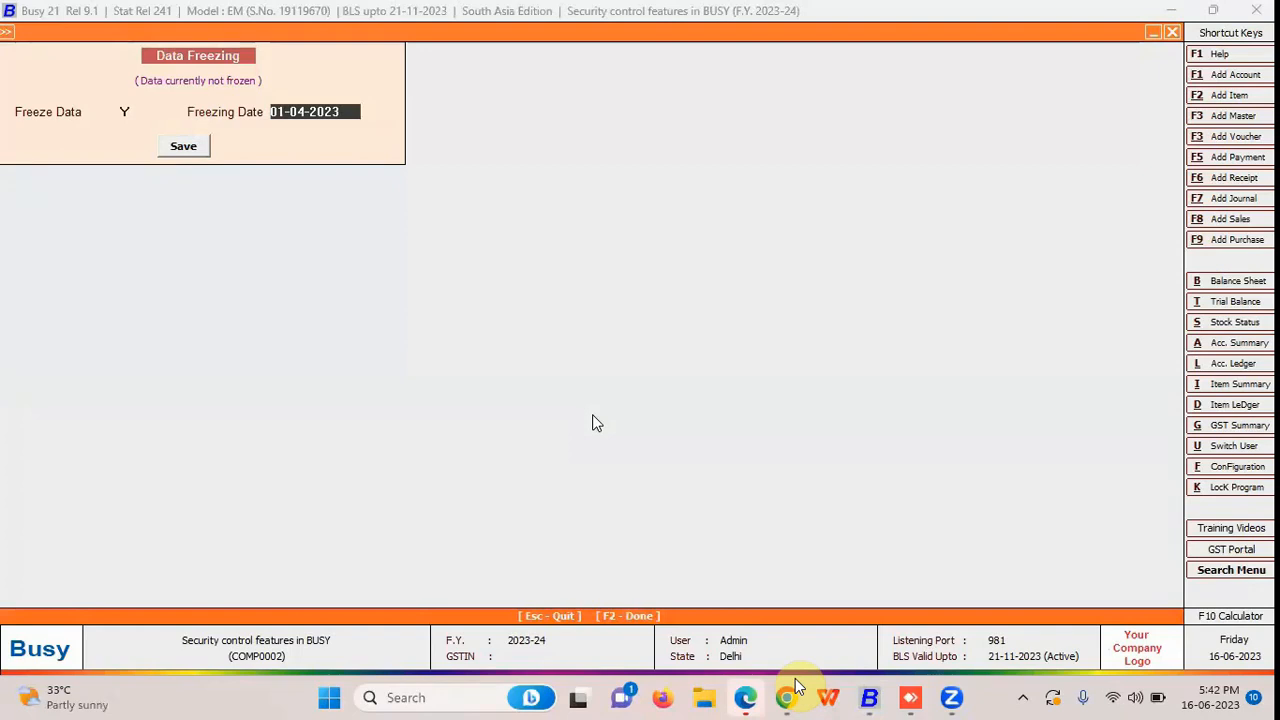
key(Escape)
Try partial data freezing for Sales vouchers with Selected Series, freezing the Main series till 01-04-2023, and leave without saving.
key(Right)
key(Escape)
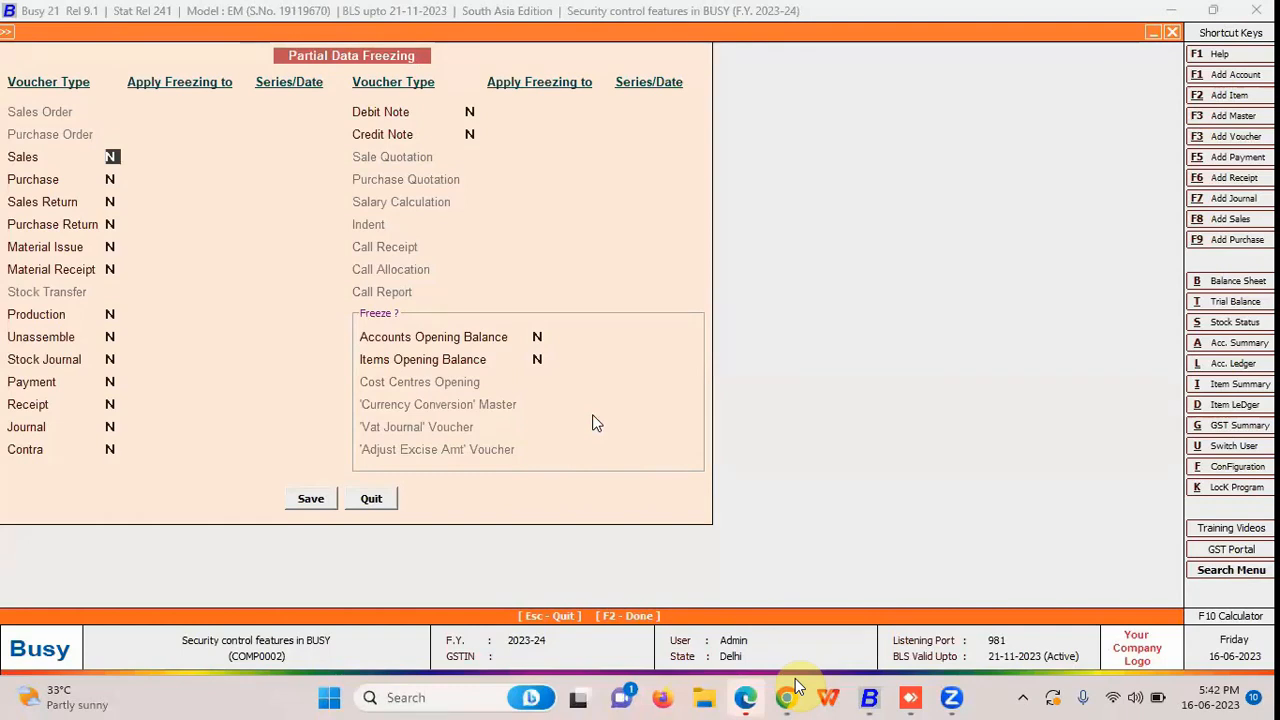
key(y)
key(Down)
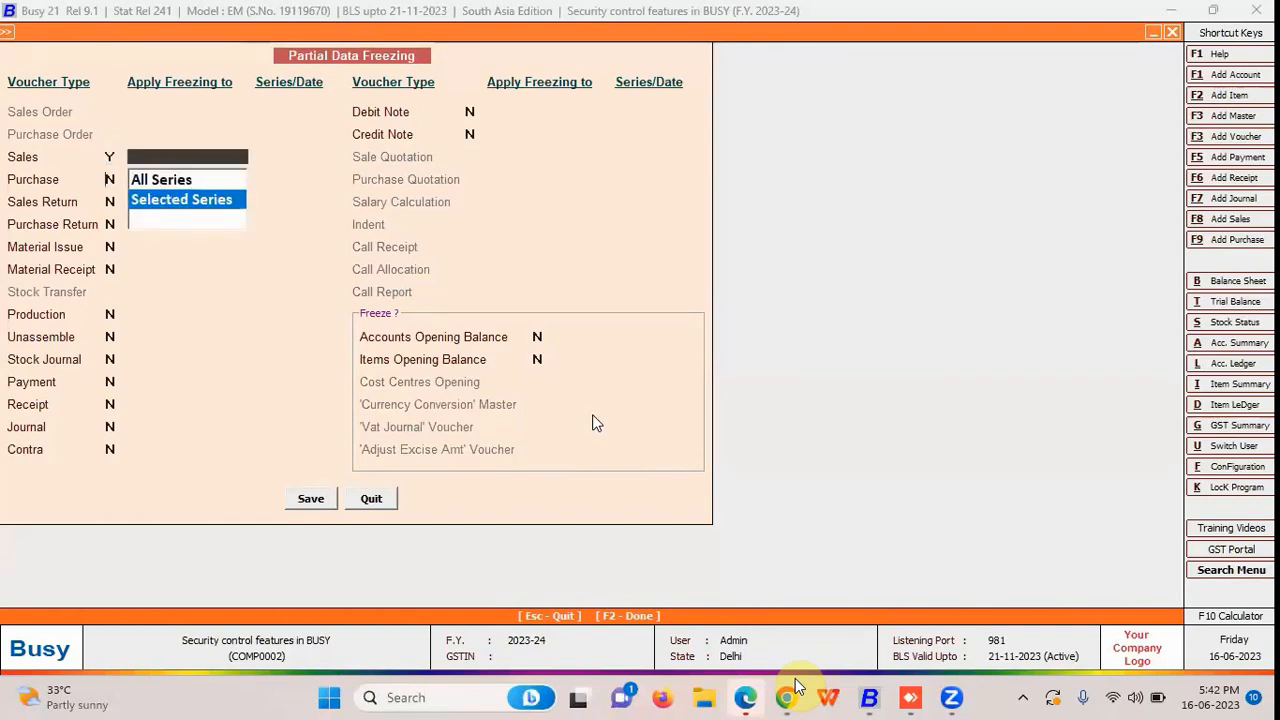
key(Return)
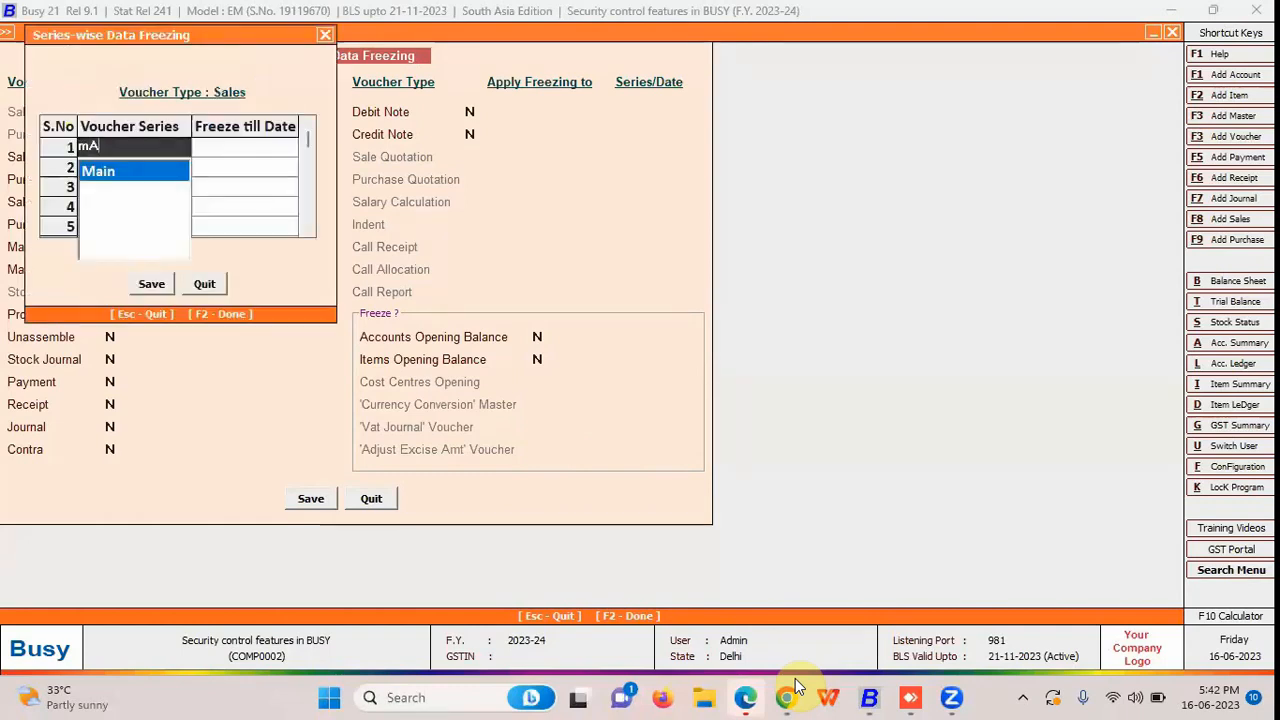
key(Return)
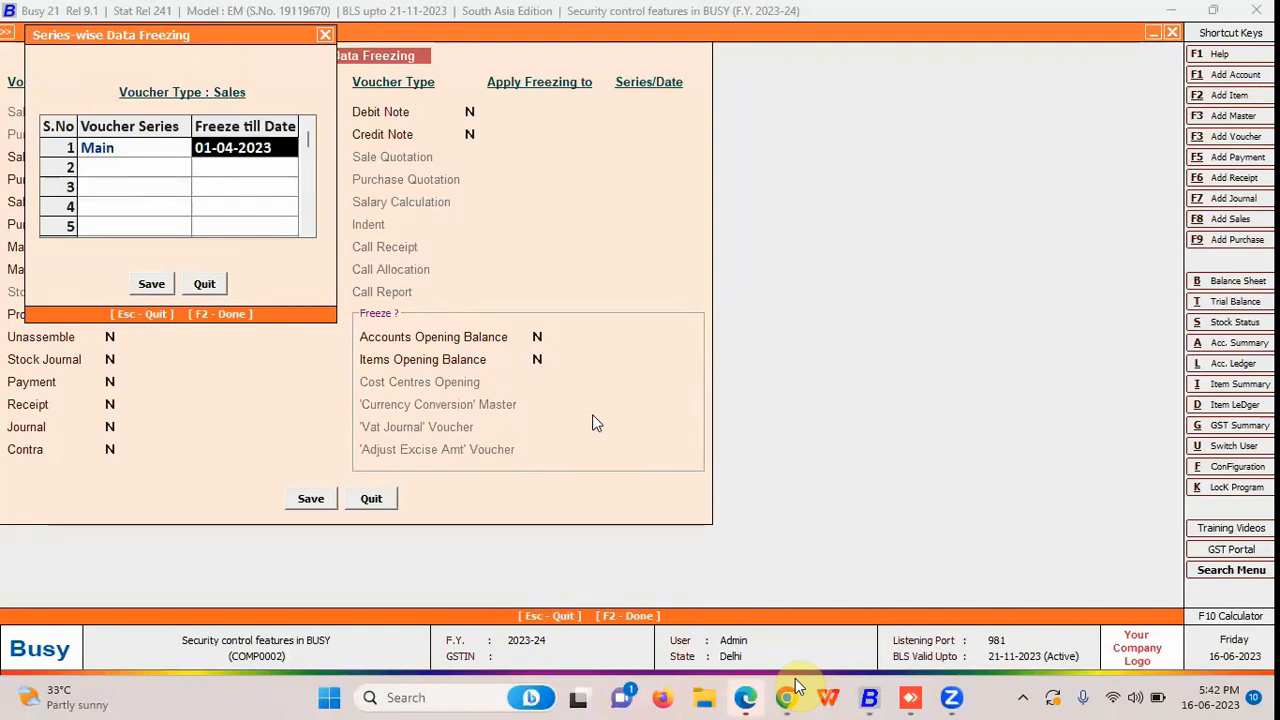
key(Escape)
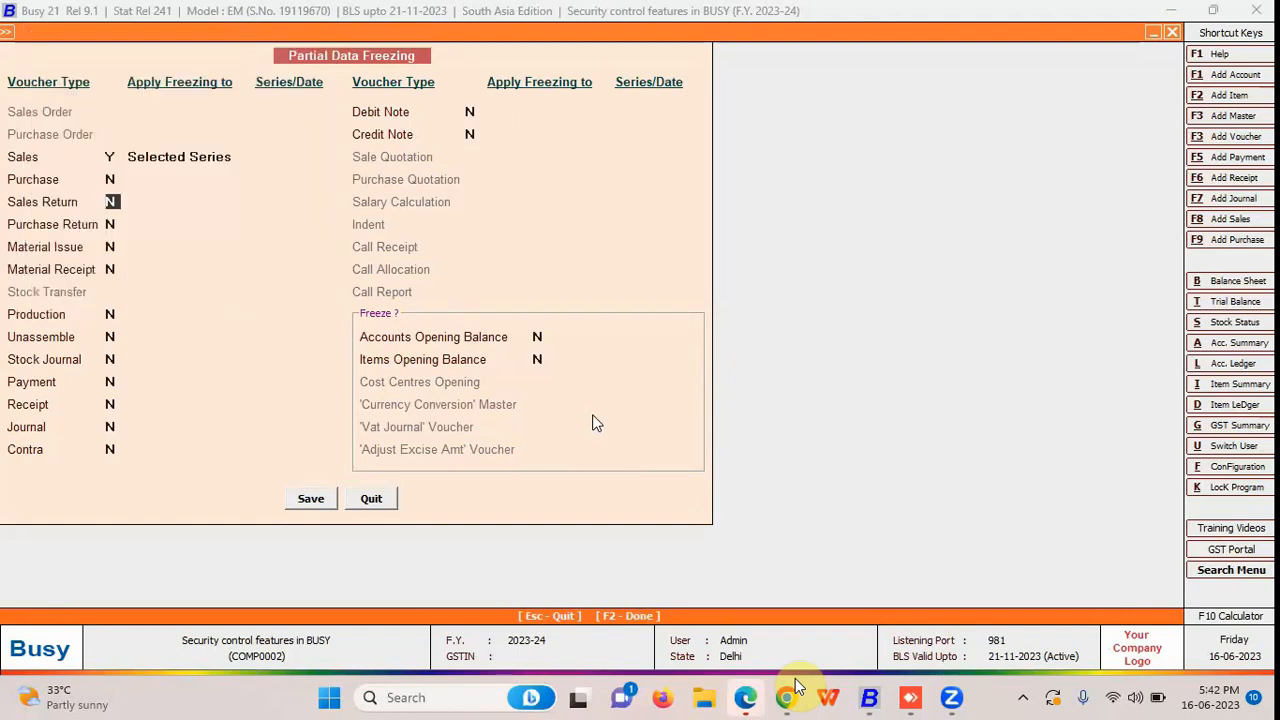
key(Escape)
Apply full data freezing with Freeze Data set to Y and freezing date 15-06-2023, and save it.
key(Return)
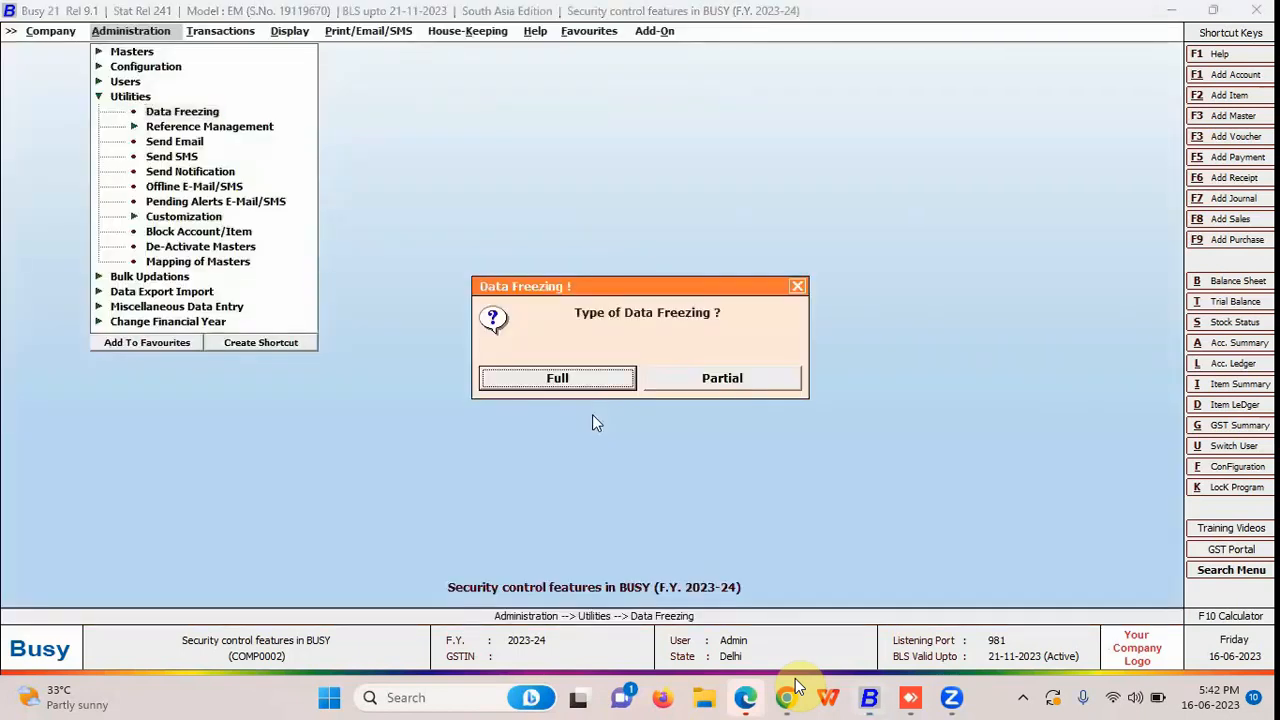
key(Return)
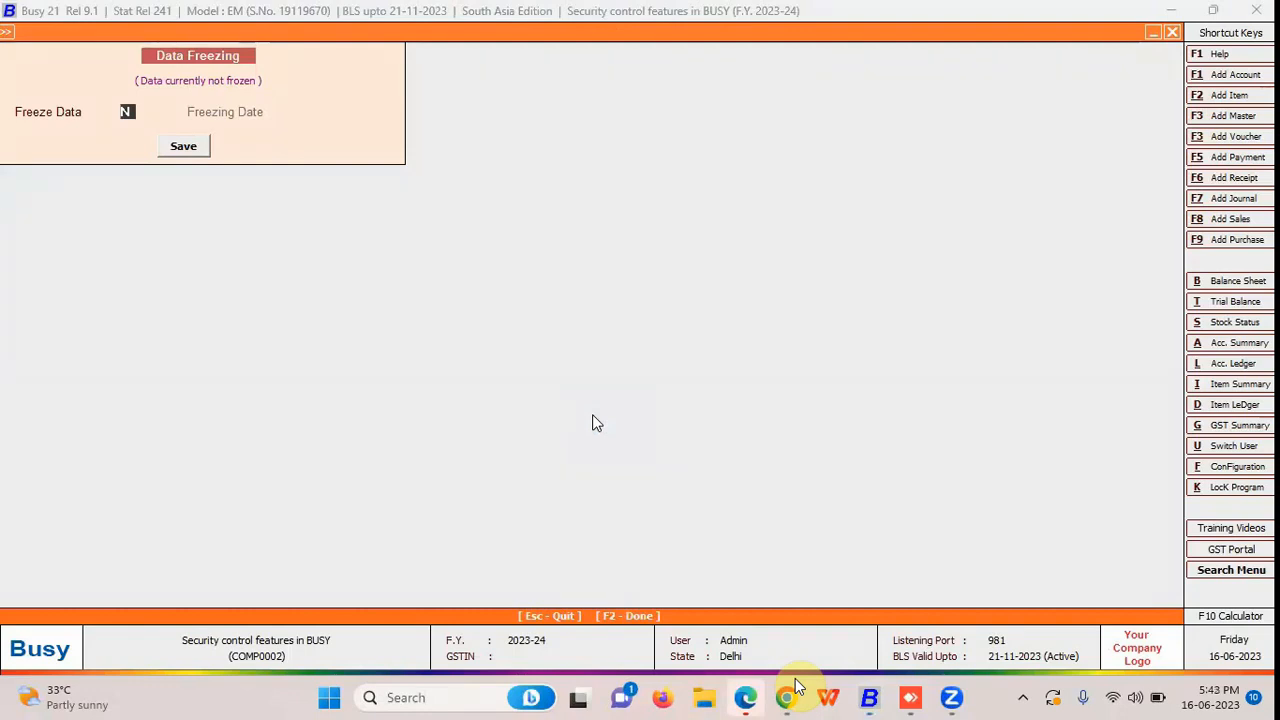
key(y)
key(Return)
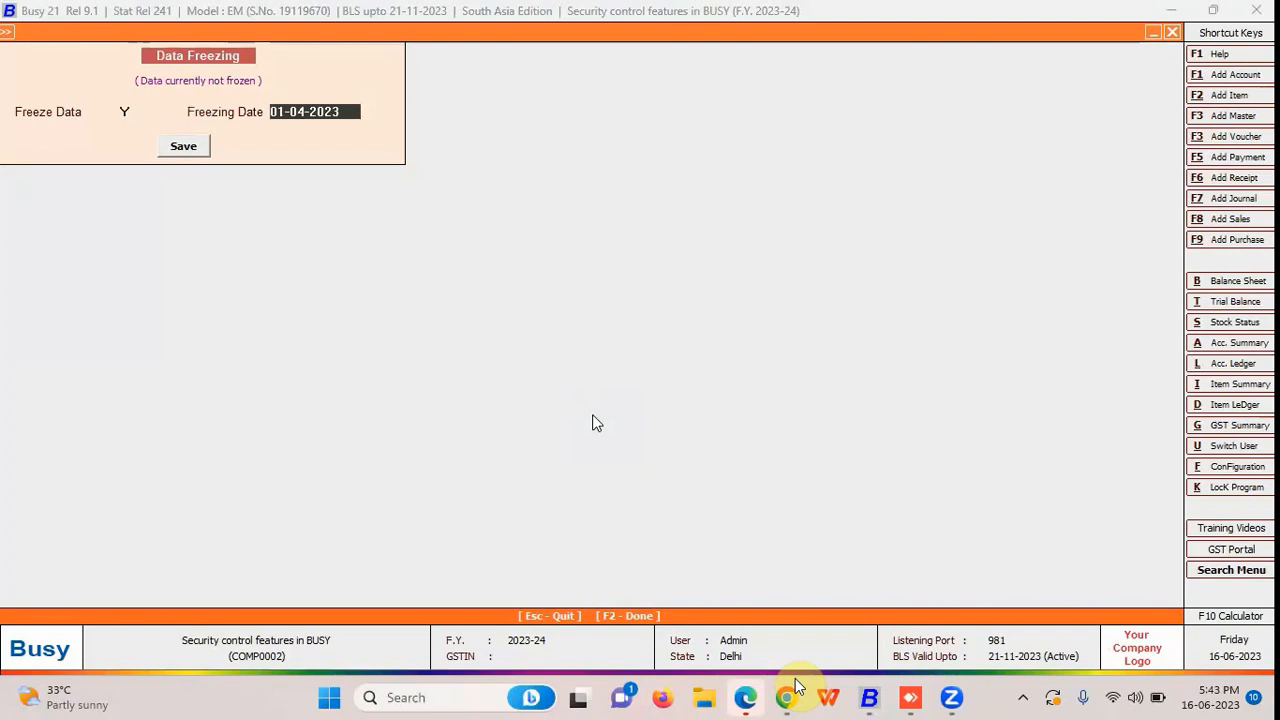
text(15.06)
key(Return)
key(Return)
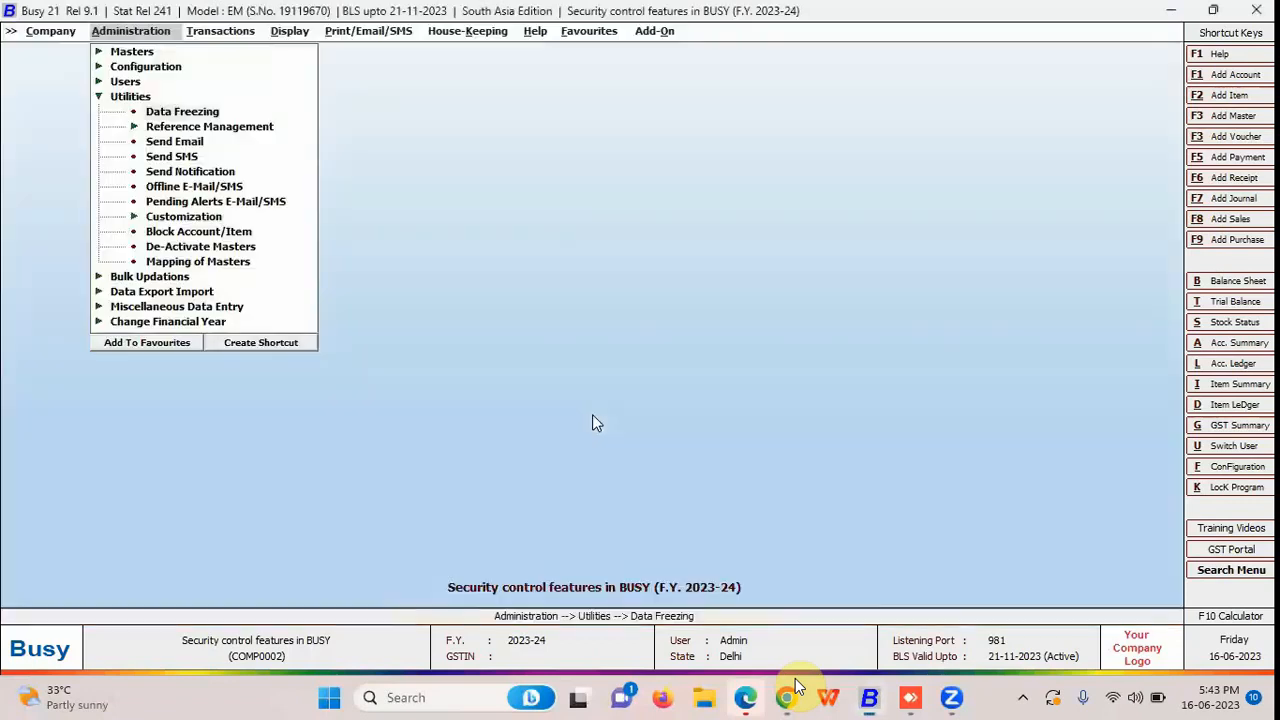
key(Right)
key(Return)
key(Down)
key(Return)
key(Return)
key(Return)
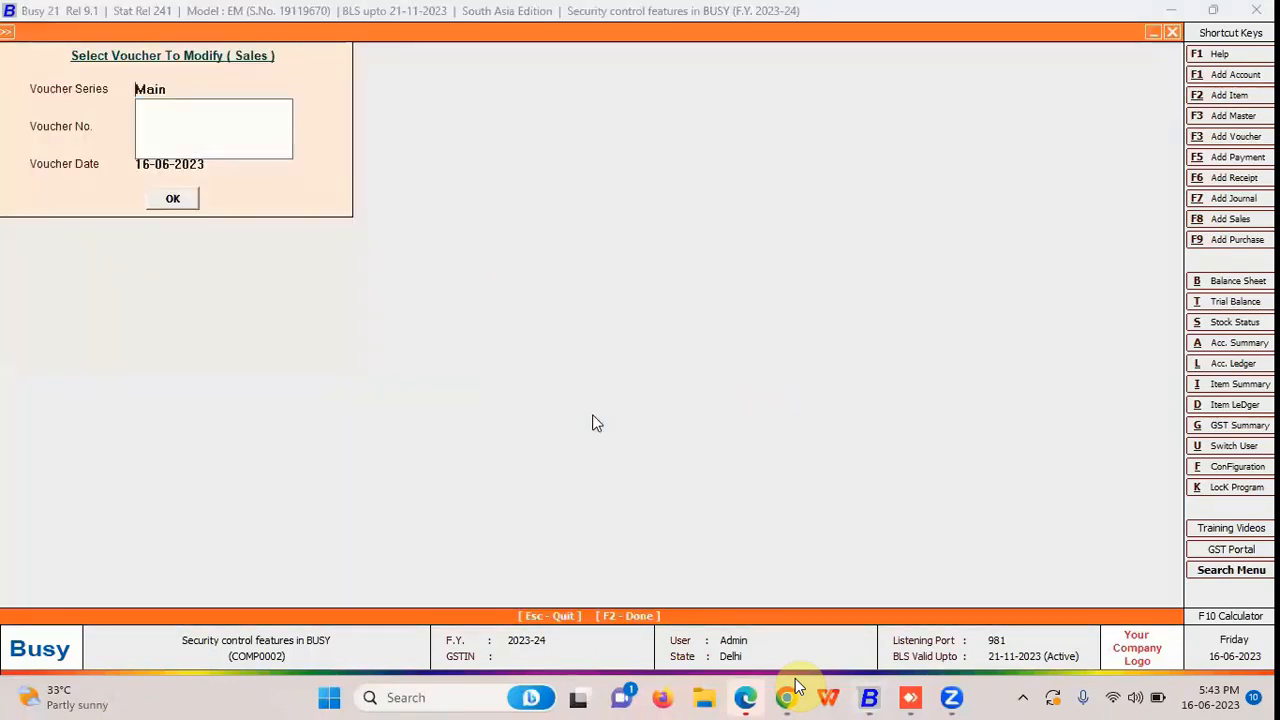
key(Escape)
Try to add a sales voucher in the Main series dated 15-06-2023 with sale type Central-12%, and leave it unsaved.
key(Up)
key(Return)
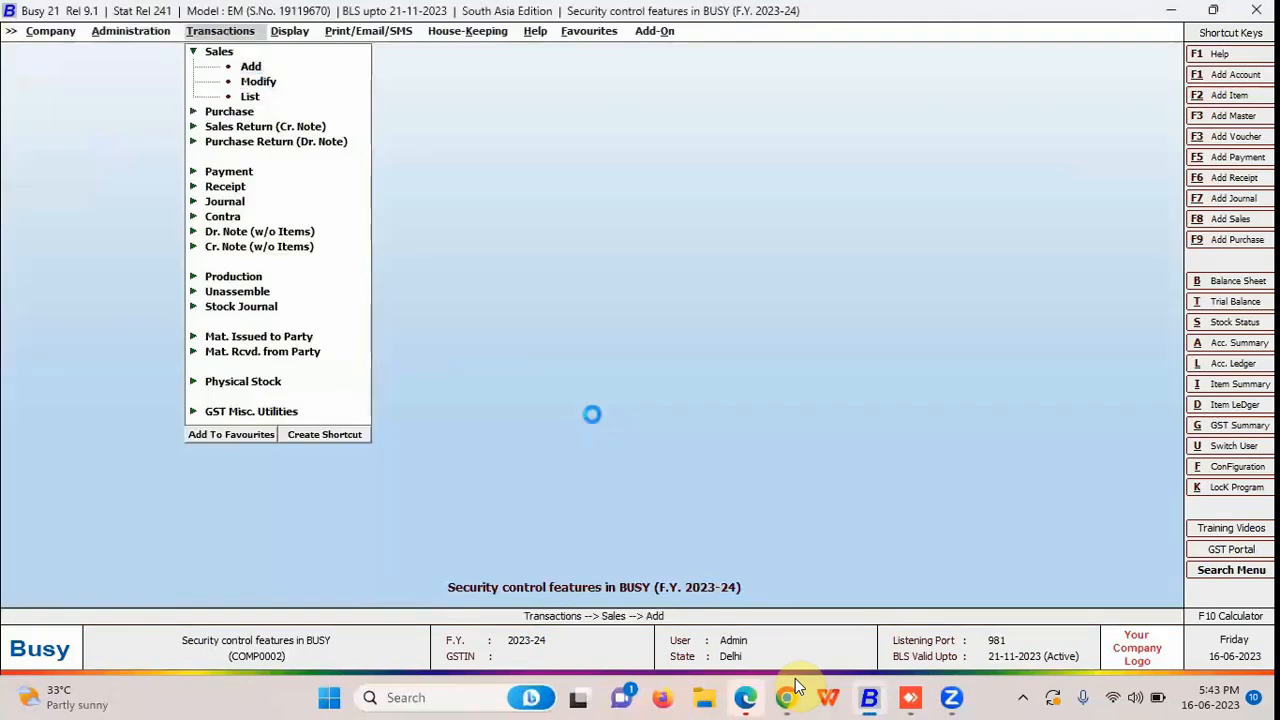
text(1)
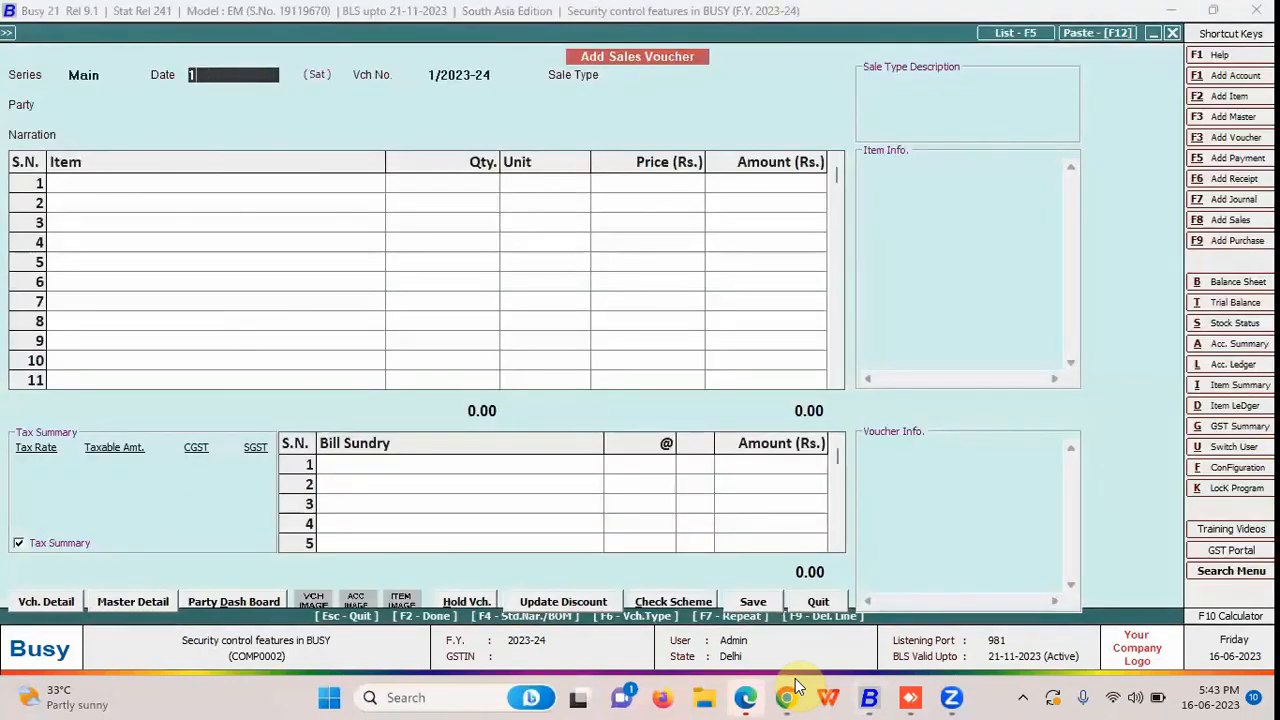
text(5-06)
key(Return)
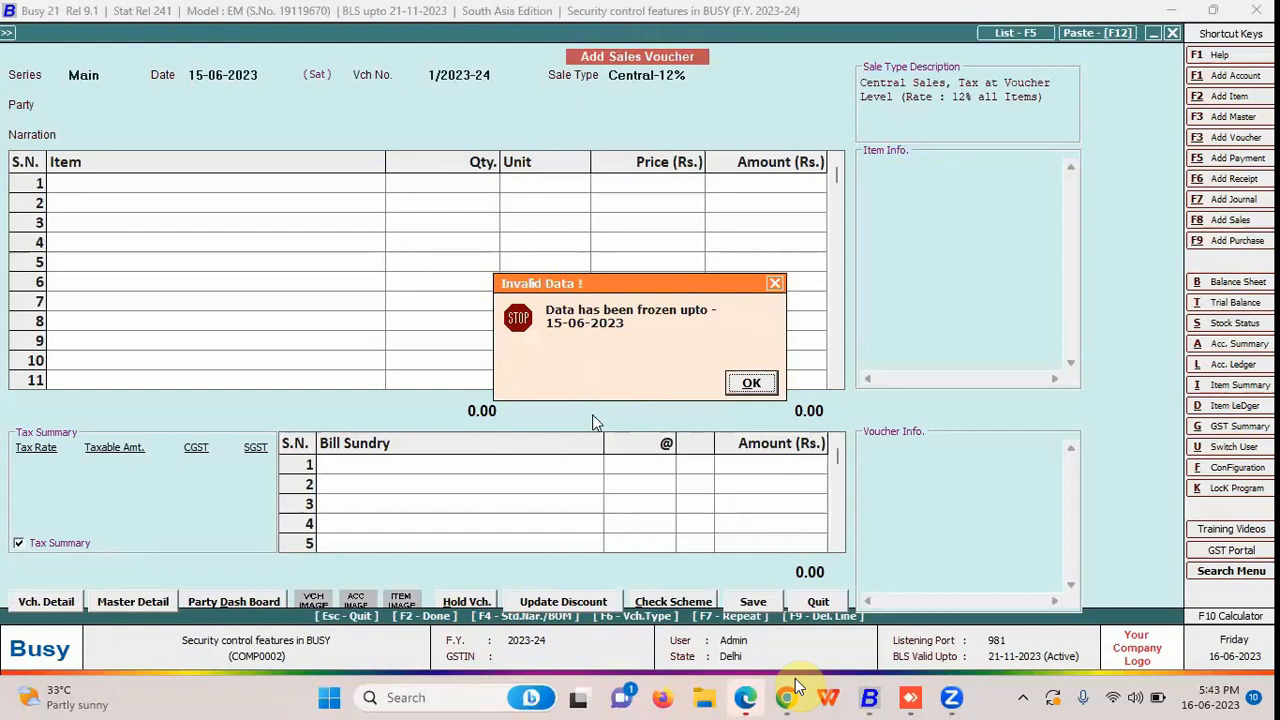
key(Escape)
key(Escape)
key(Return)
key(Return)
Open the sales voucher modification selection for the Main series and leave it without choosing a voucher.
key(Down)
key(Return)
key(Return)
key(Return)
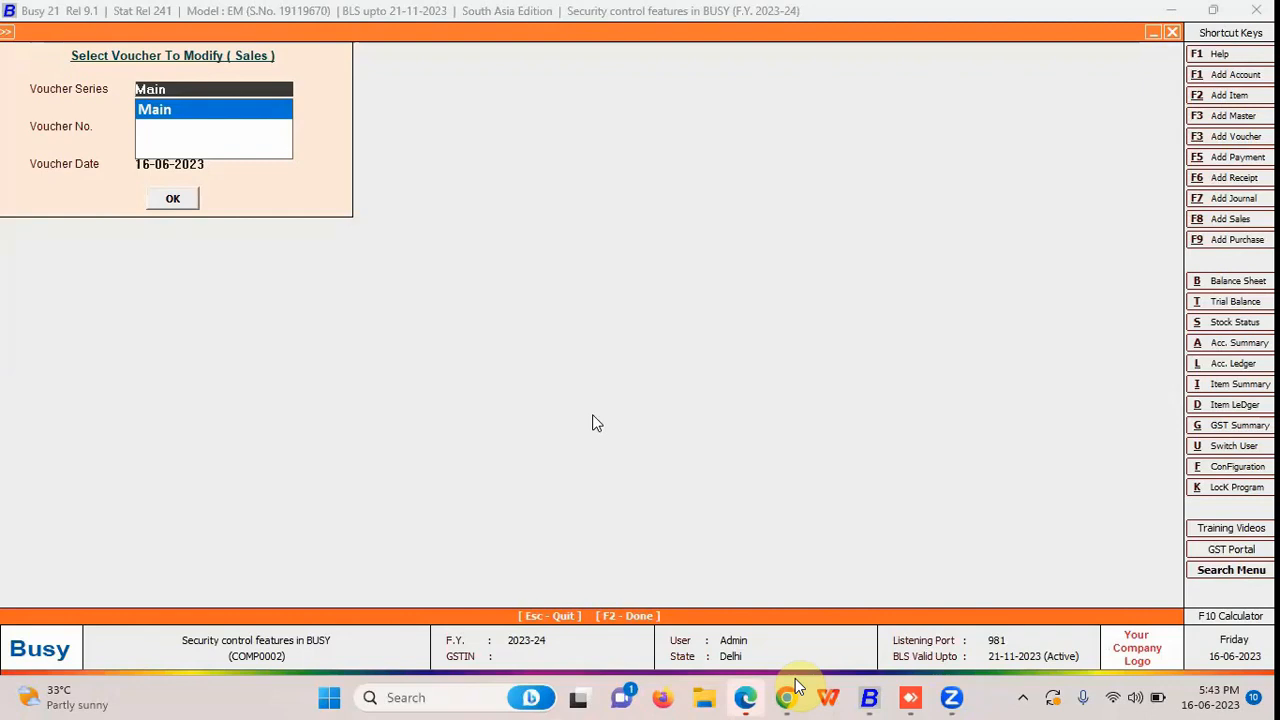
key(Escape)
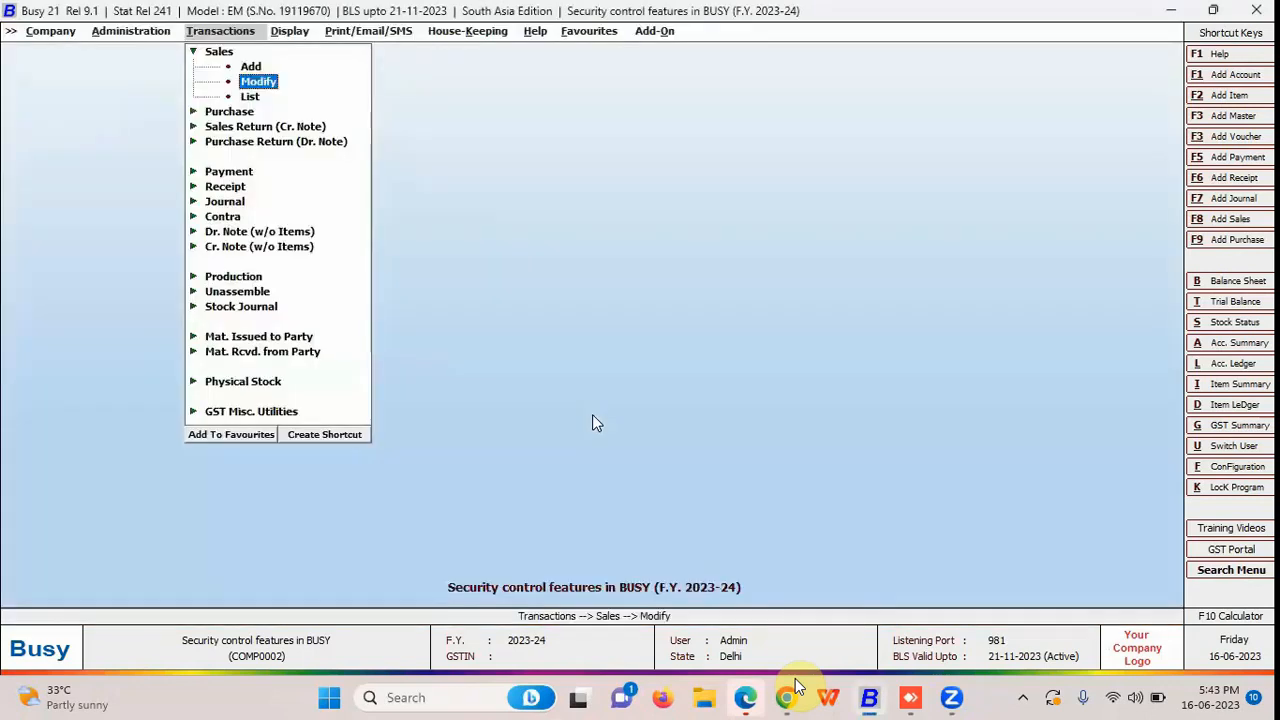
Remove the full data freezing by setting Freeze Data to N, and save it.
key(Left)
key(Right)
key(Down)
key(Up)
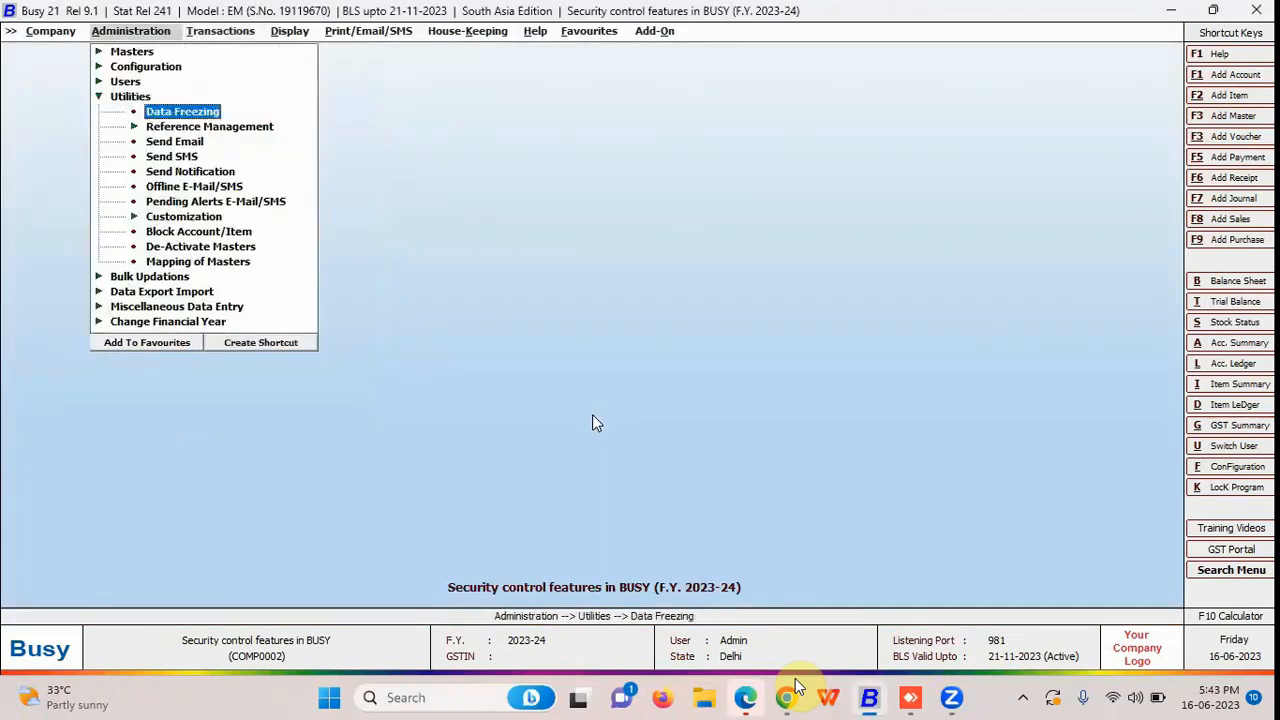
key(Return)
key(Escape)
key(Return)
key(Return)
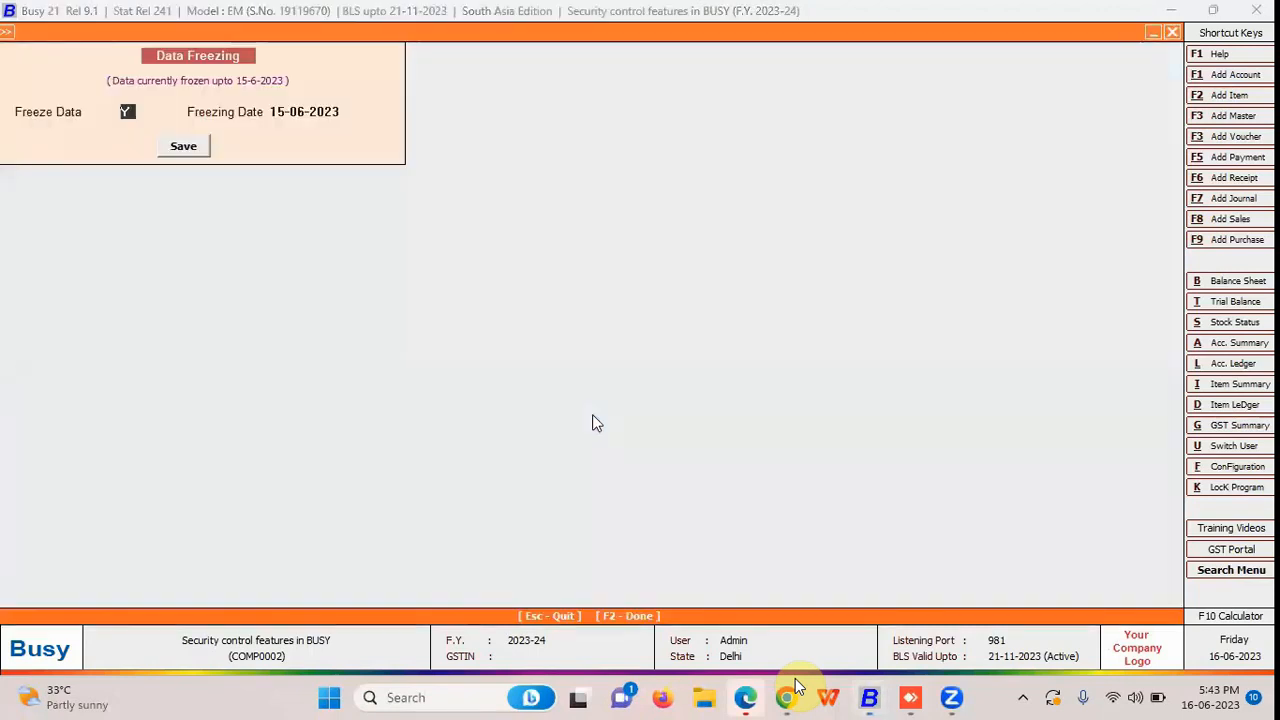
key(n)
key(Return)
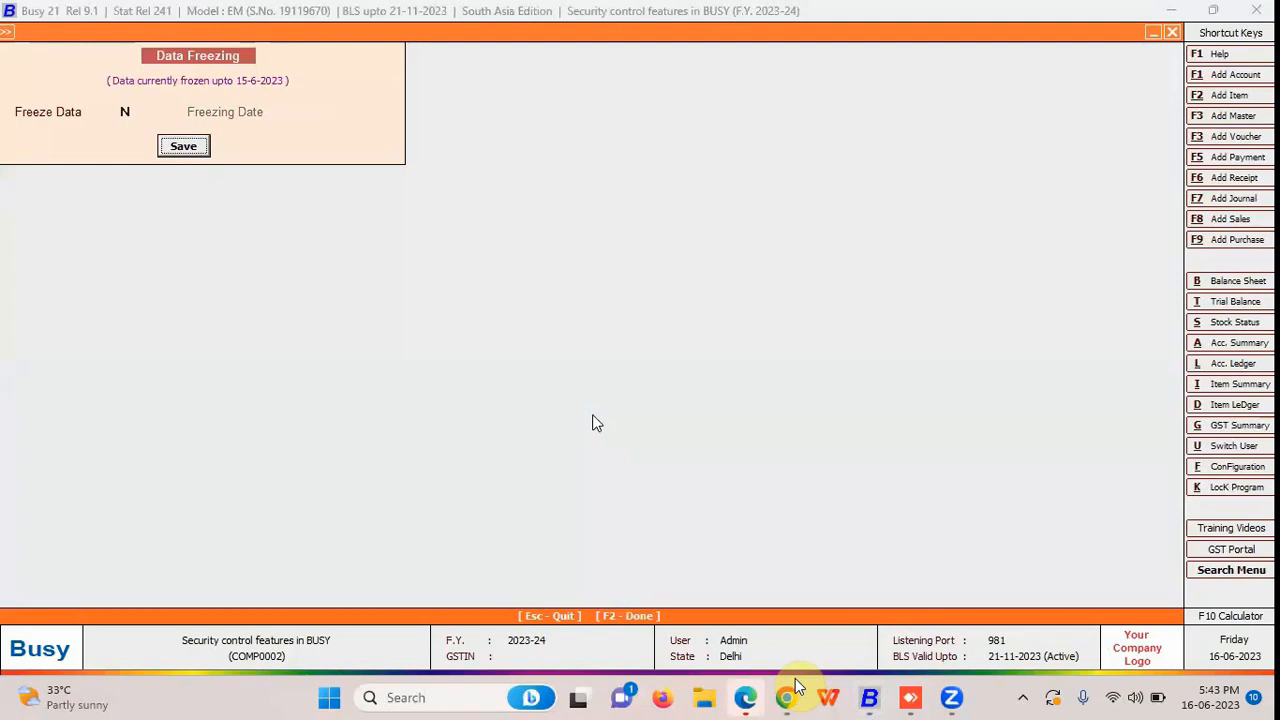
key(Return)
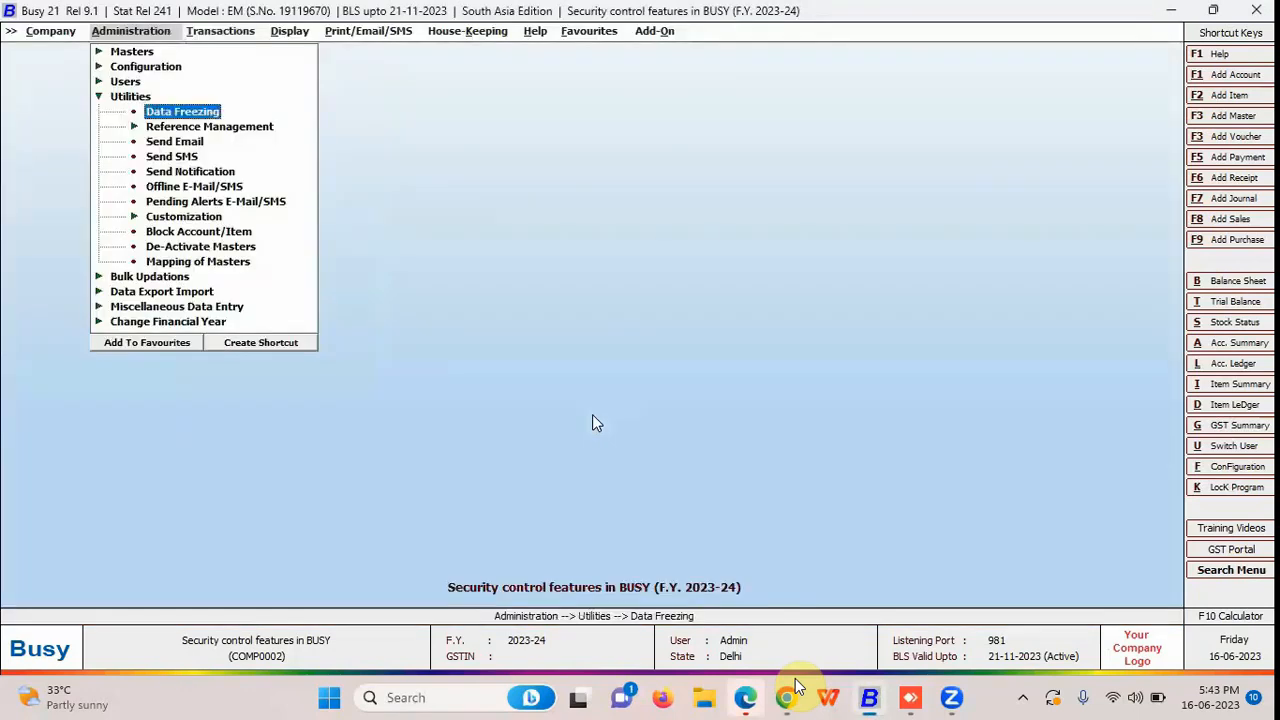
Check the Enable User Activity Log setting in the General section of Features / Options and leave without changes.
key(Escape)
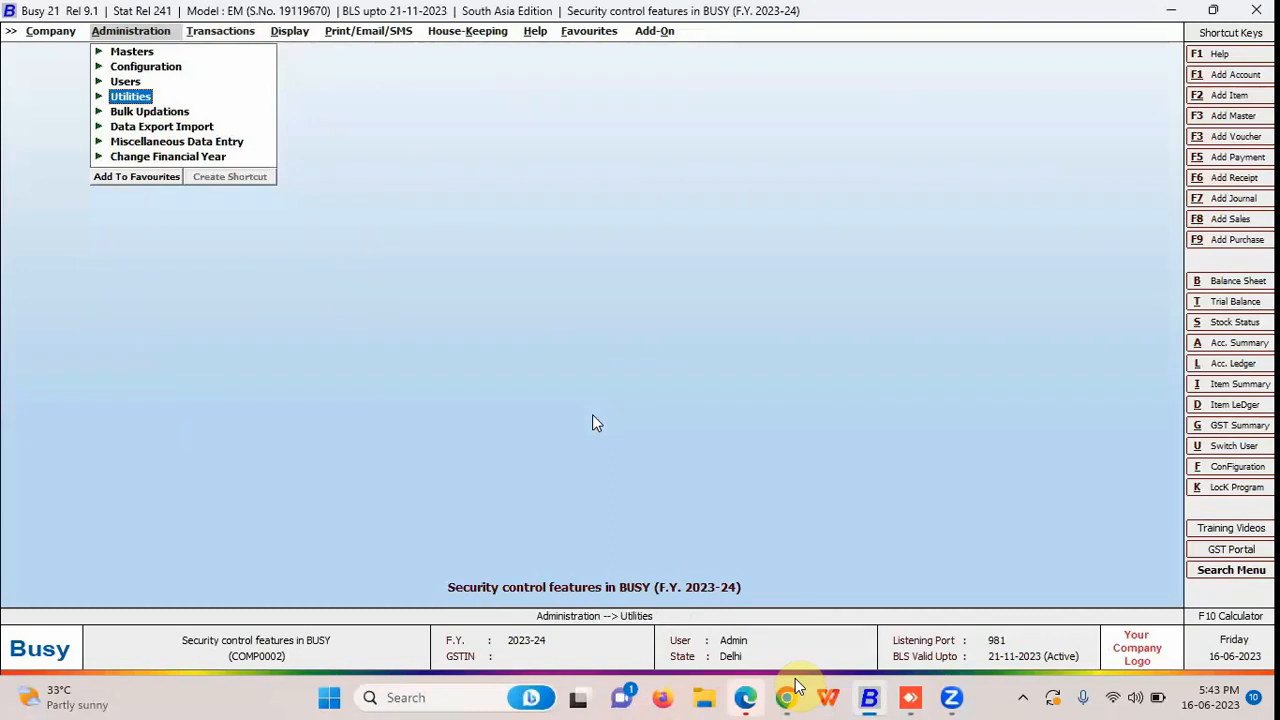
key(Up)
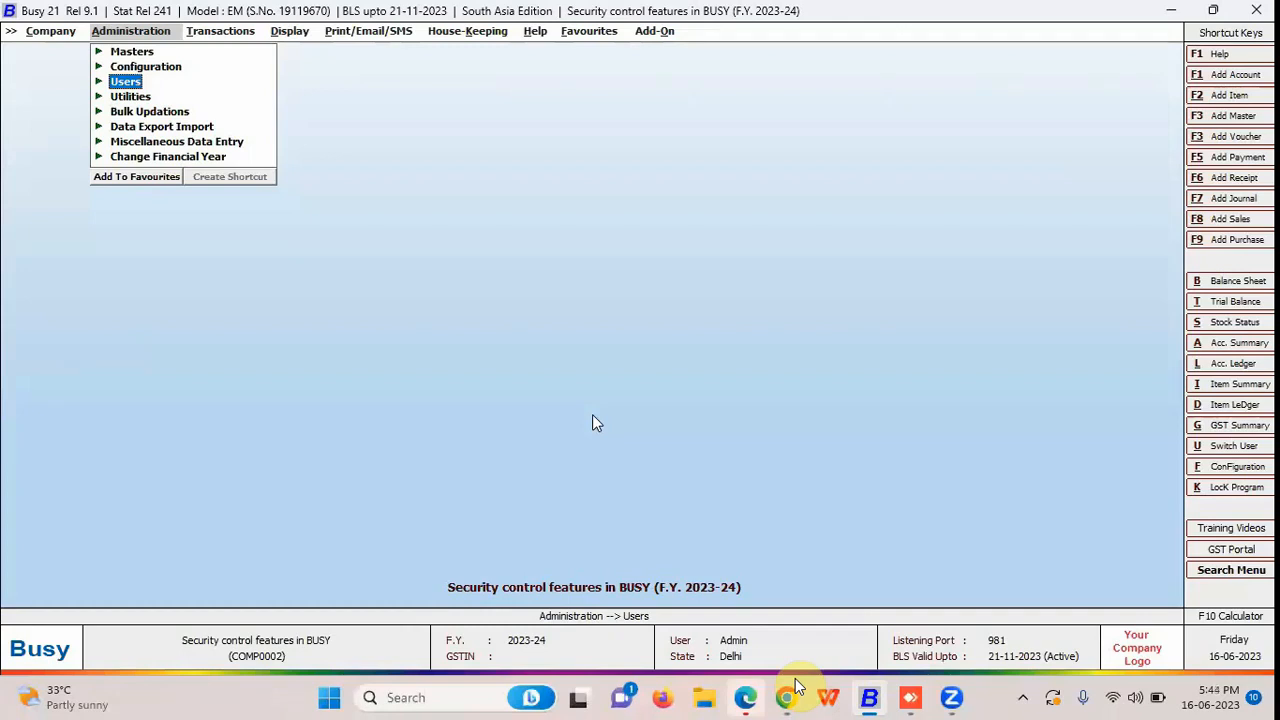
key(Up)
key(Return)
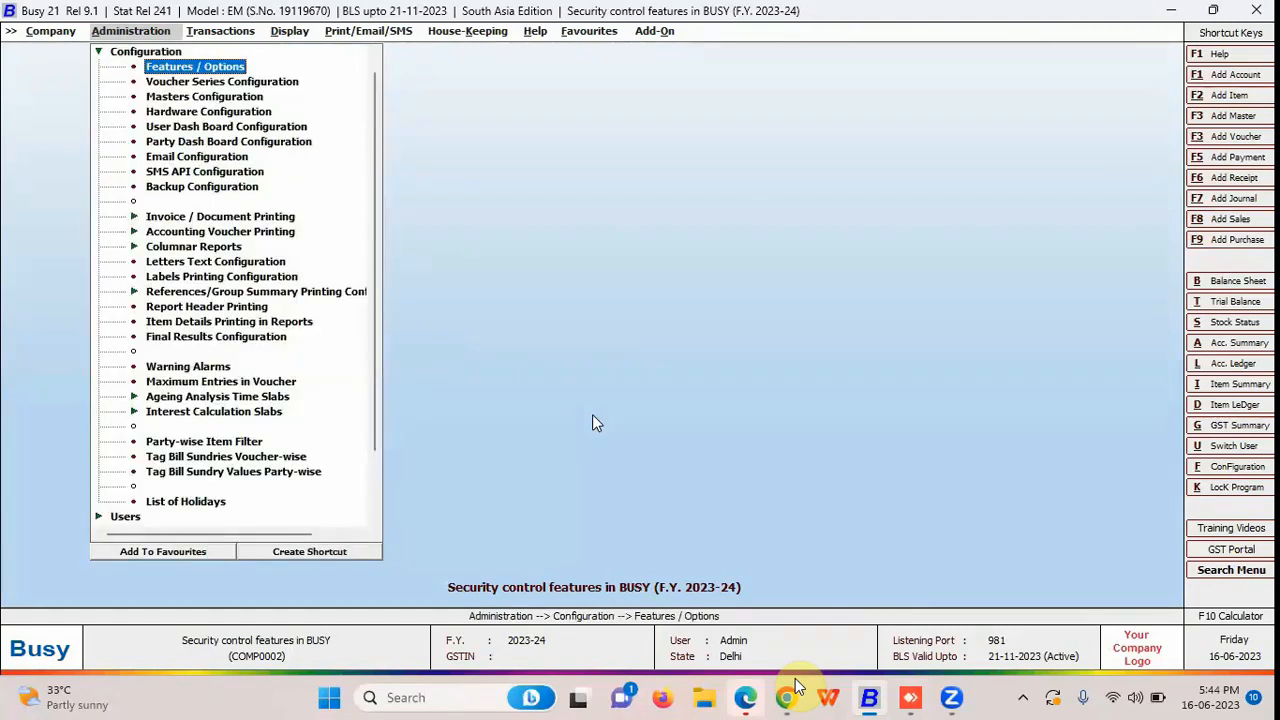
key(Down)
key(Down)
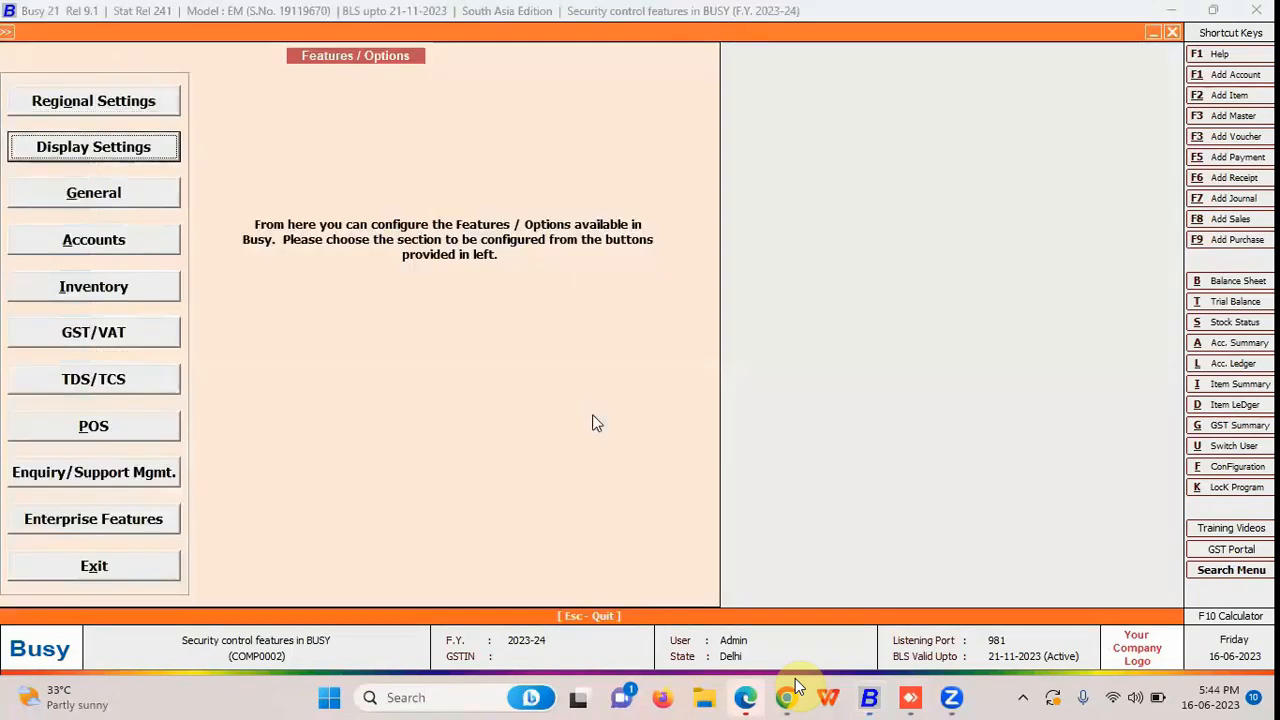
key(Return)
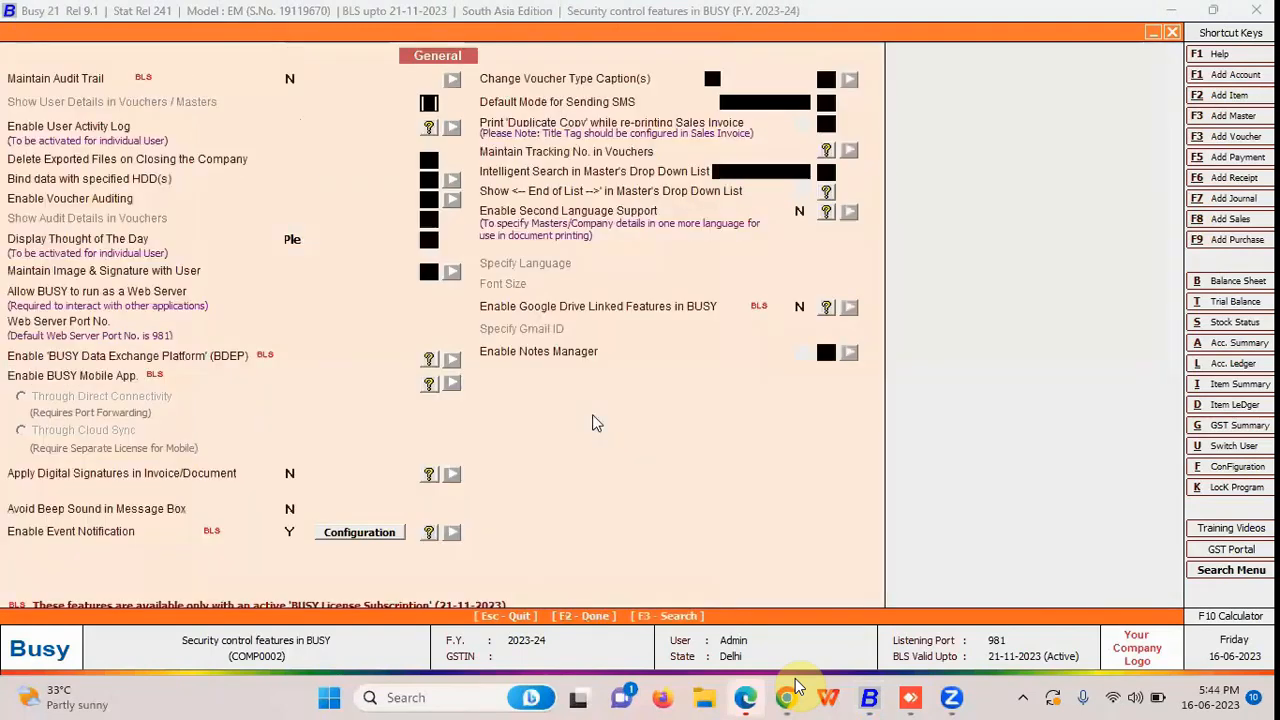
click(292, 125)
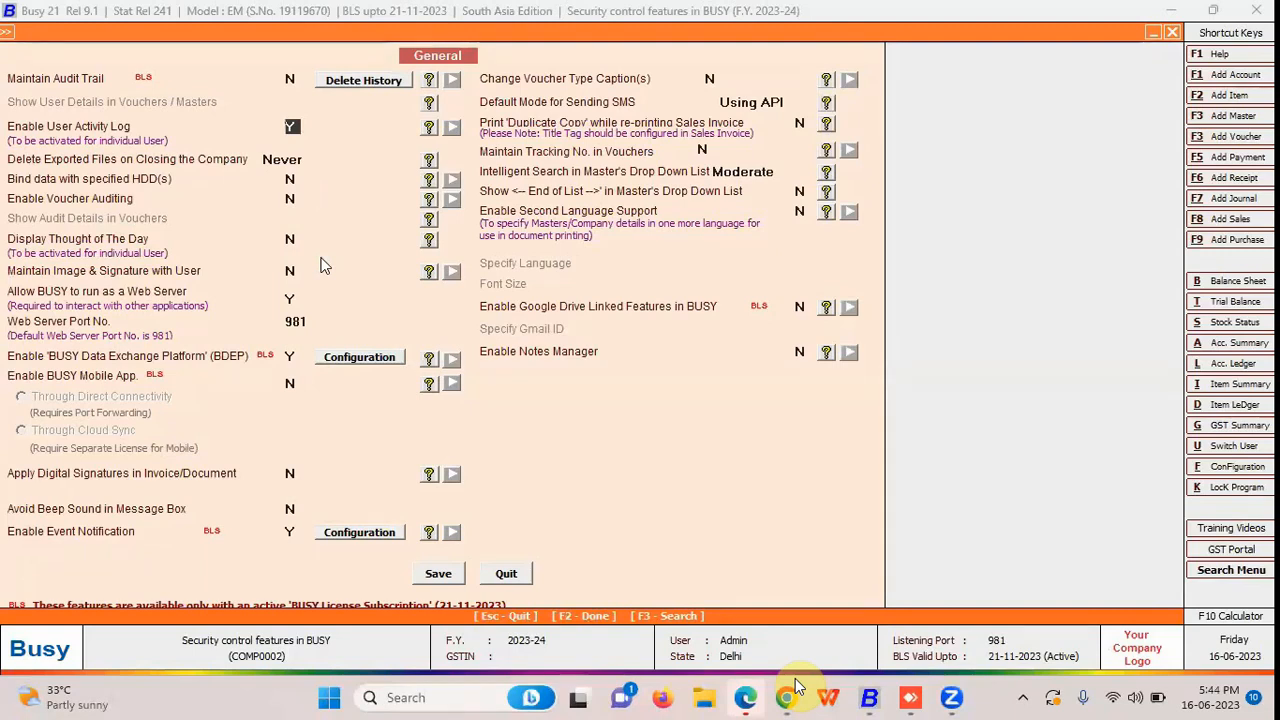
key(Escape)
key(Escape)
Open the User Activity Log report among the Check List reports.
key(Right)
key(Right)
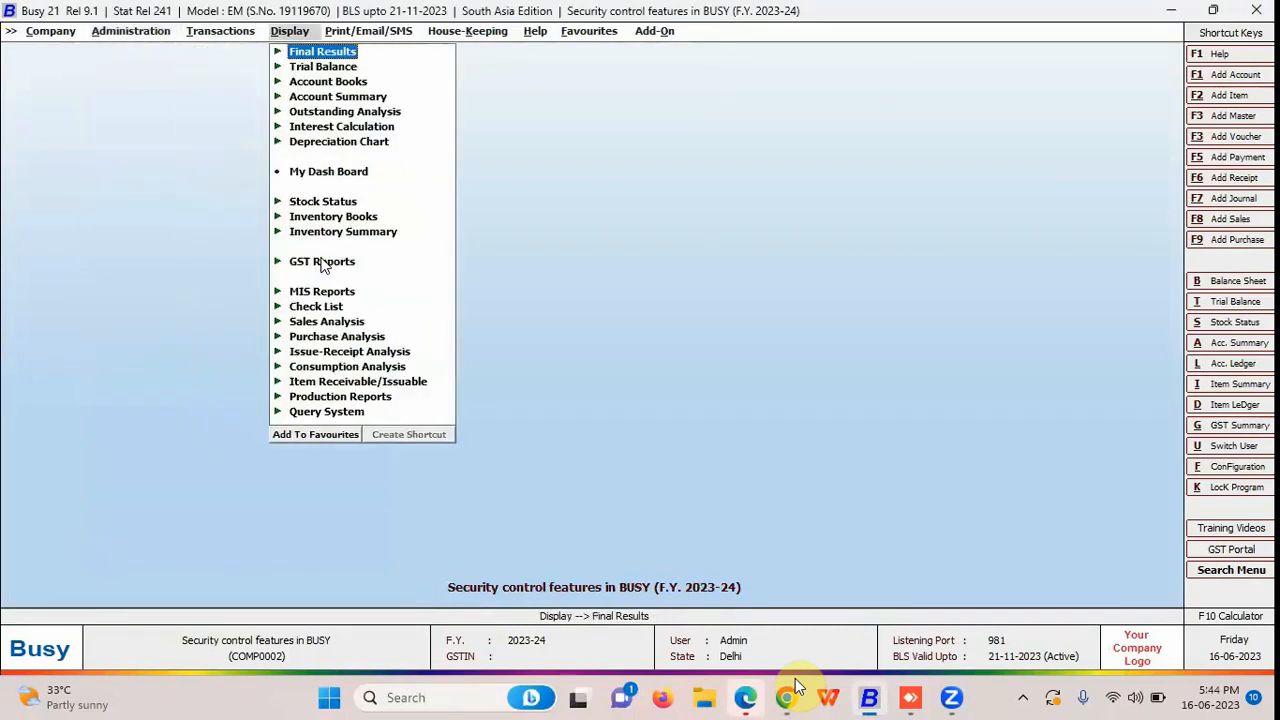
key(Down)
key(Down)
key(Down)
key(Down)
key(Down)
key(Down)
key(Down)
key(Down)
key(Down)
key(Down)
key(Down)
key(Down)
key(Down)
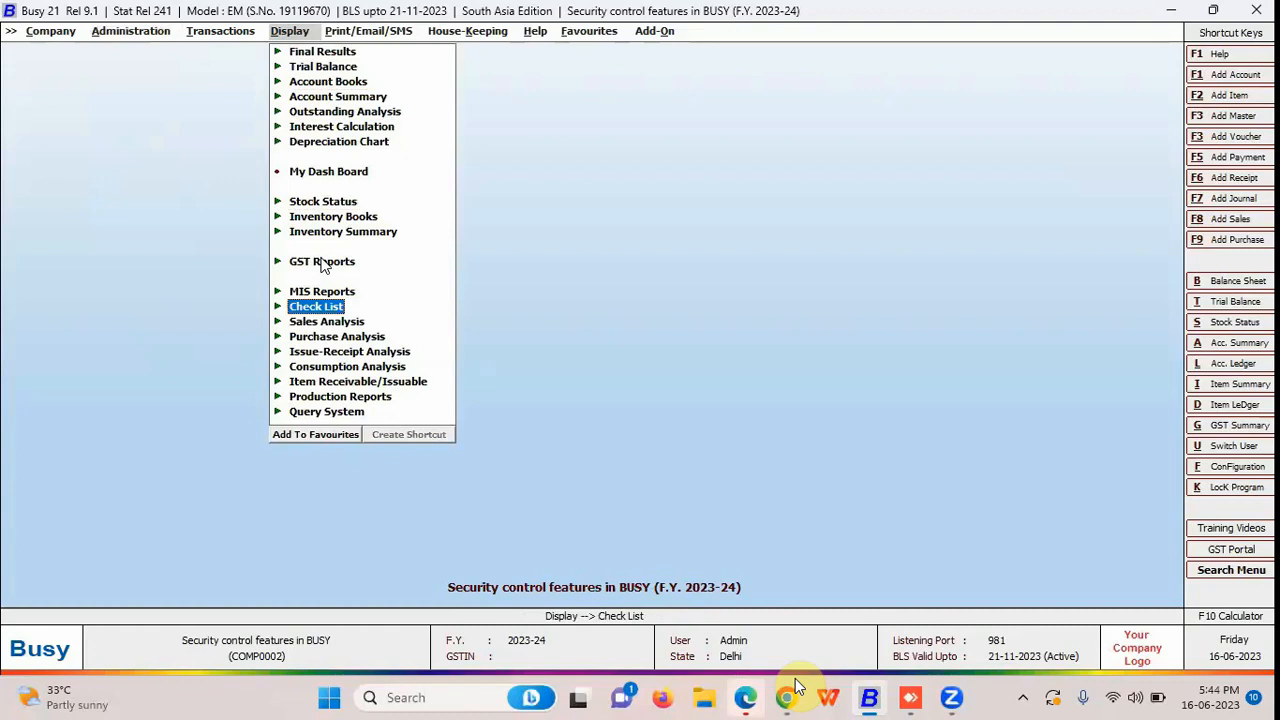
key(Right)
key(Down)
key(Down)
key(Down)
key(Down)
key(Down)
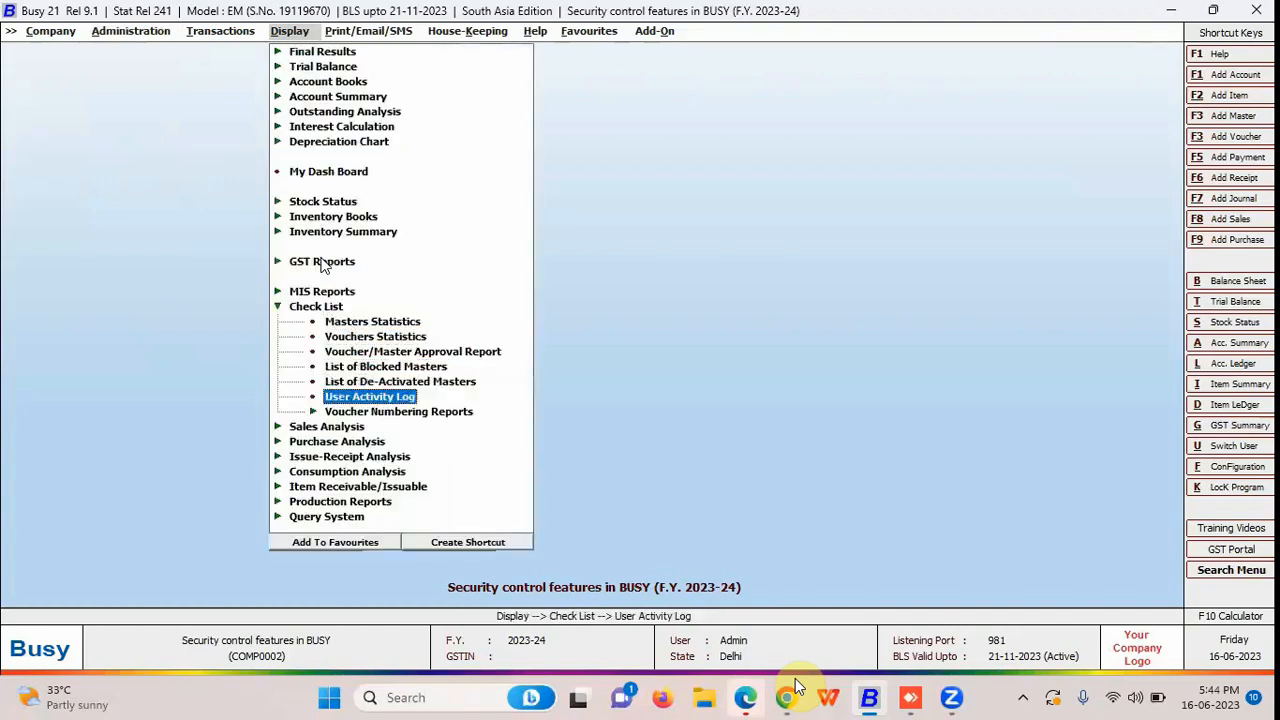
key(Return)
key(Escape)
key(Escape)
key(Return)
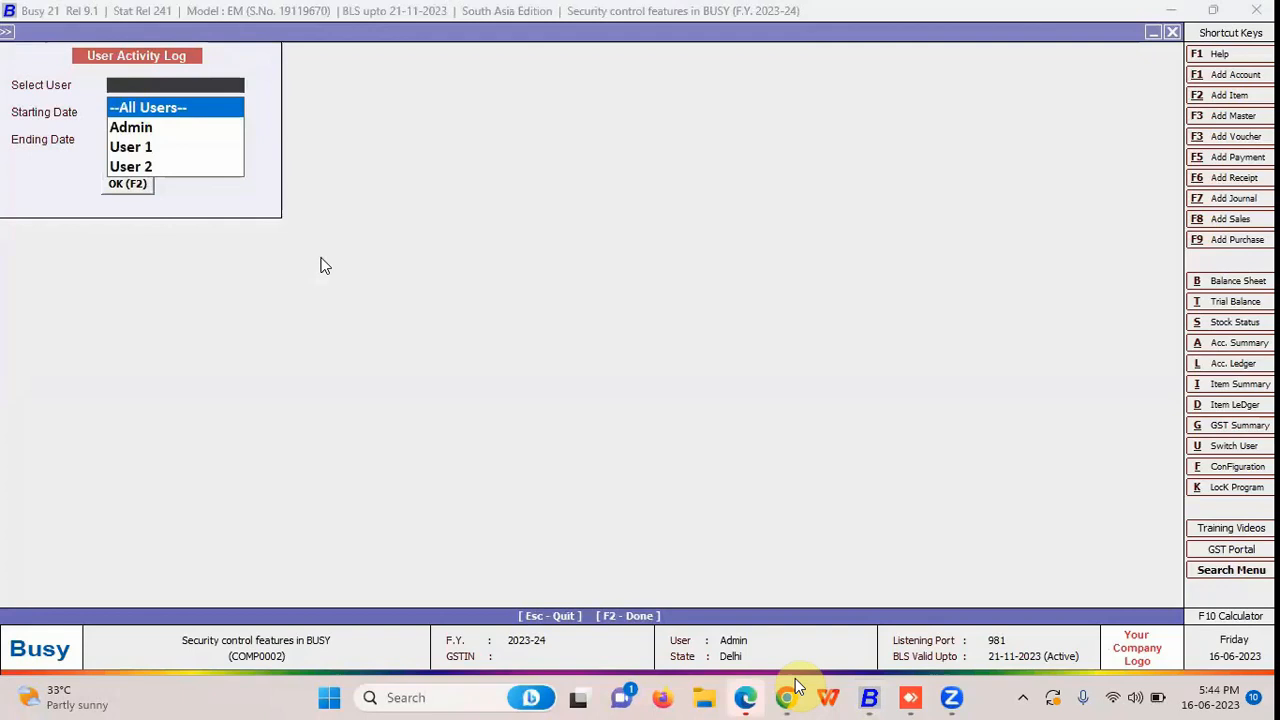
Generate the User Activity Log for User 1 from 01-04-2023 to 16-06-2023 and look through its entries.
key(Return)
key(Escape)
key(Down)
key(Down)
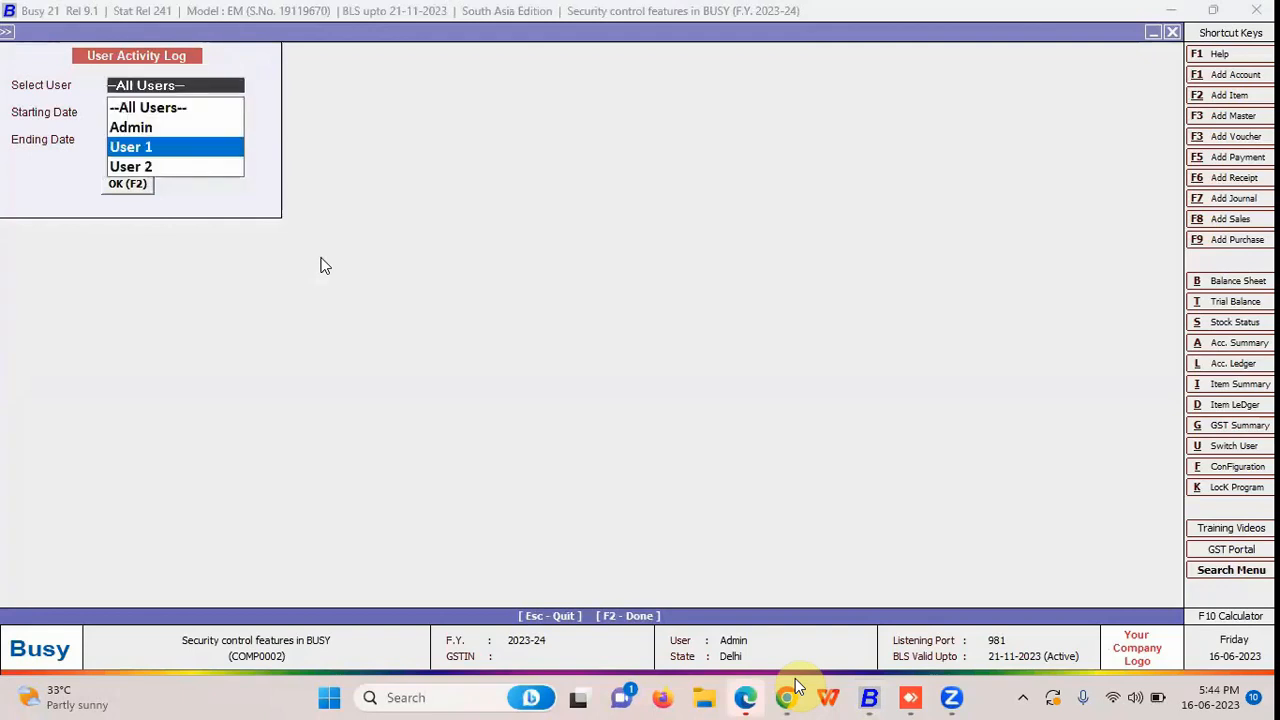
key(Return)
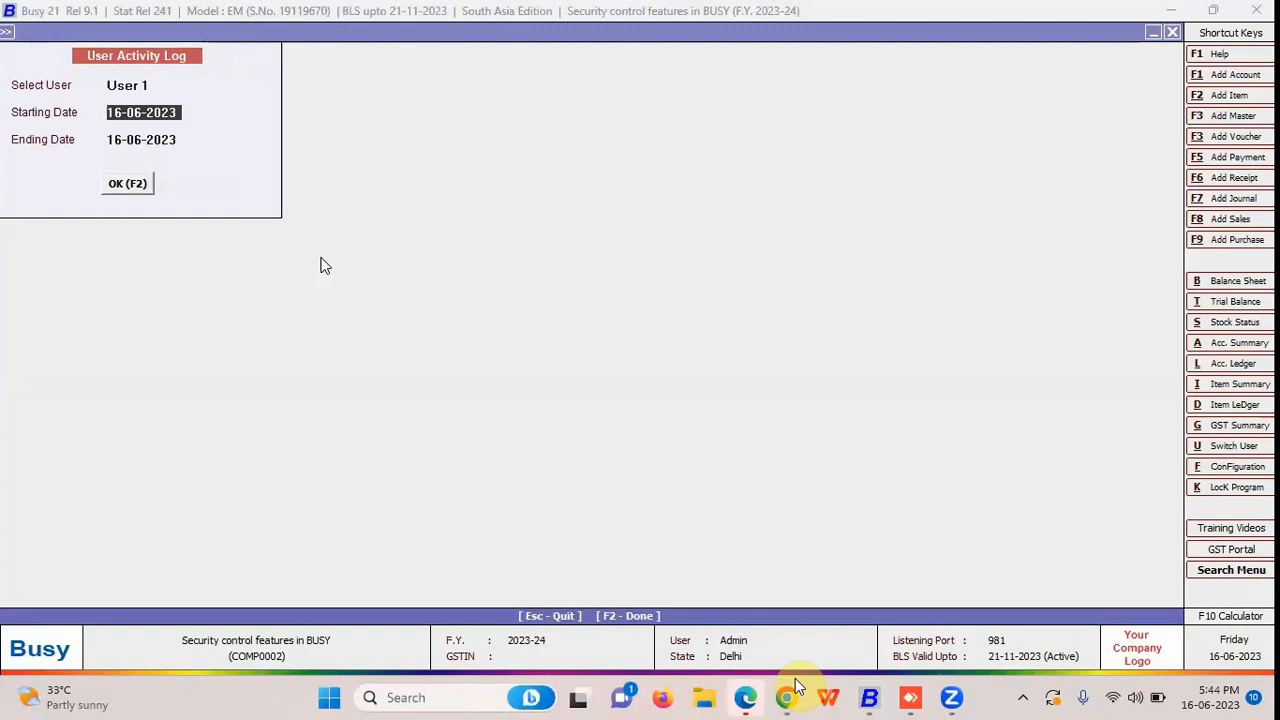
text(01-04)
key(Return)
key(Return)
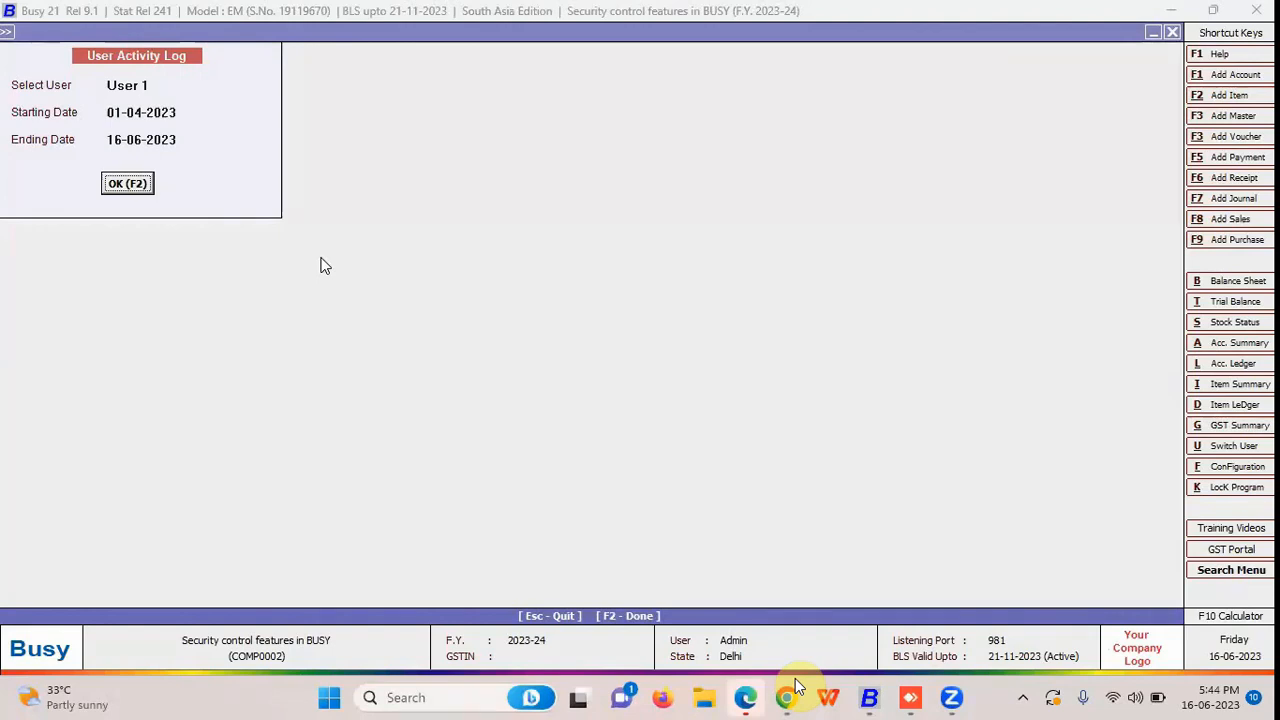
key(Return)
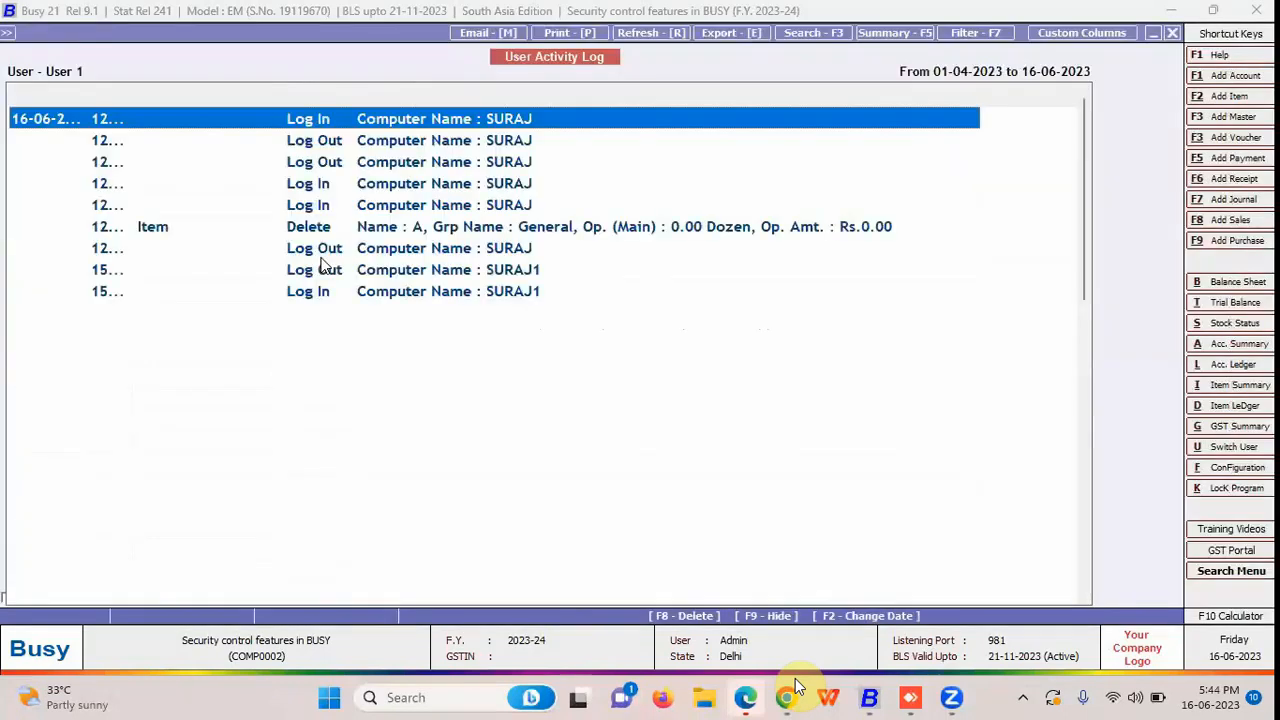
key(Down)
scroll(322, 265, down, 8)
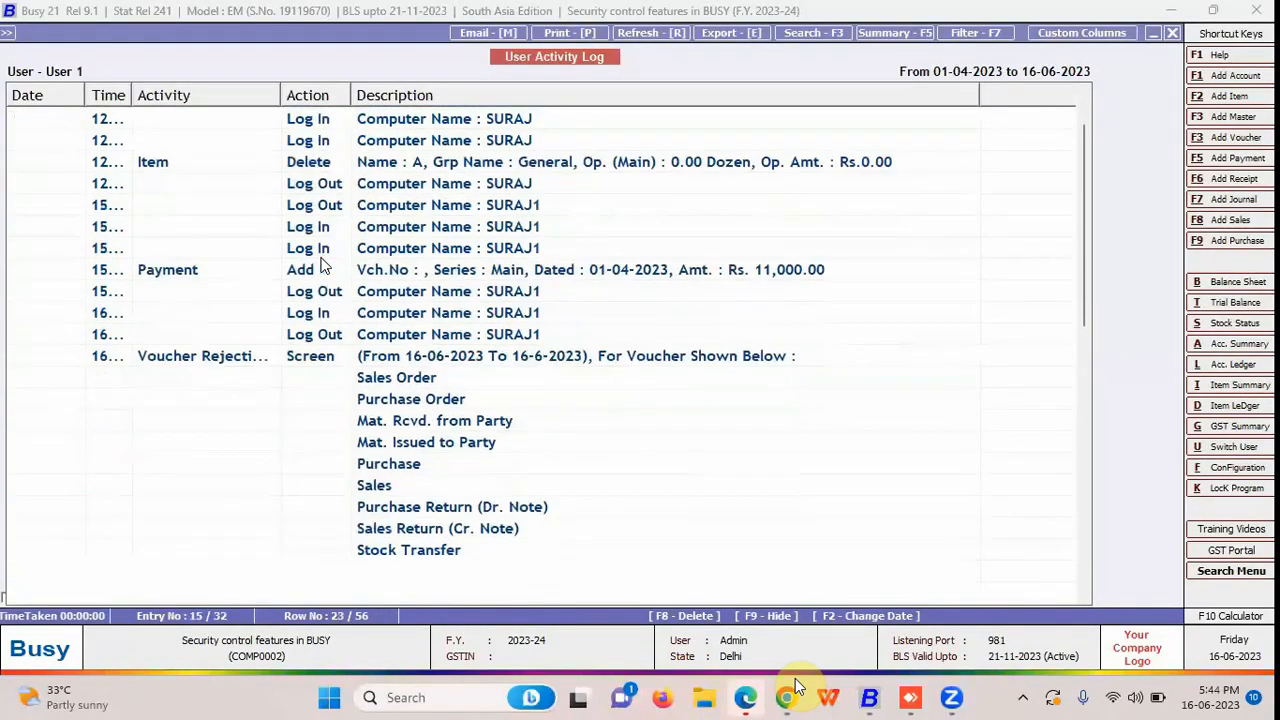
Examine User 1's activity log through to its last entries, including the deleted payment, and leave the report.
scroll(322, 265, down, 10)
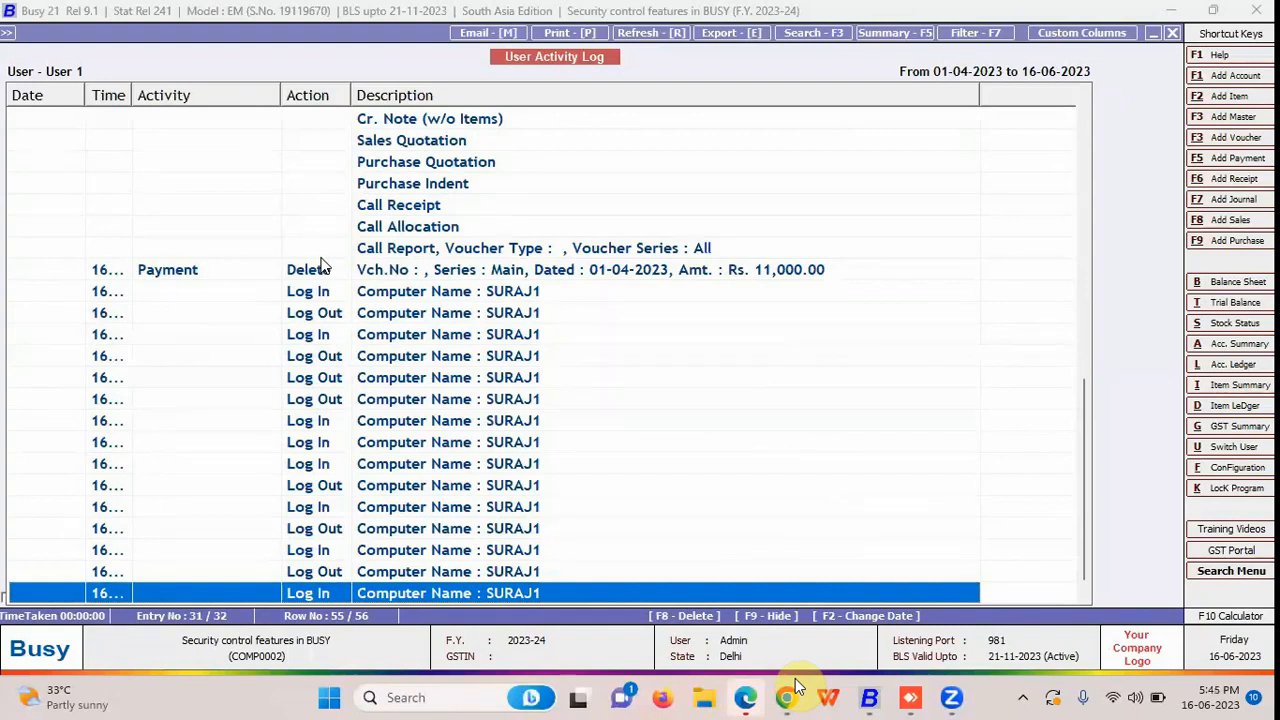
key(Down)
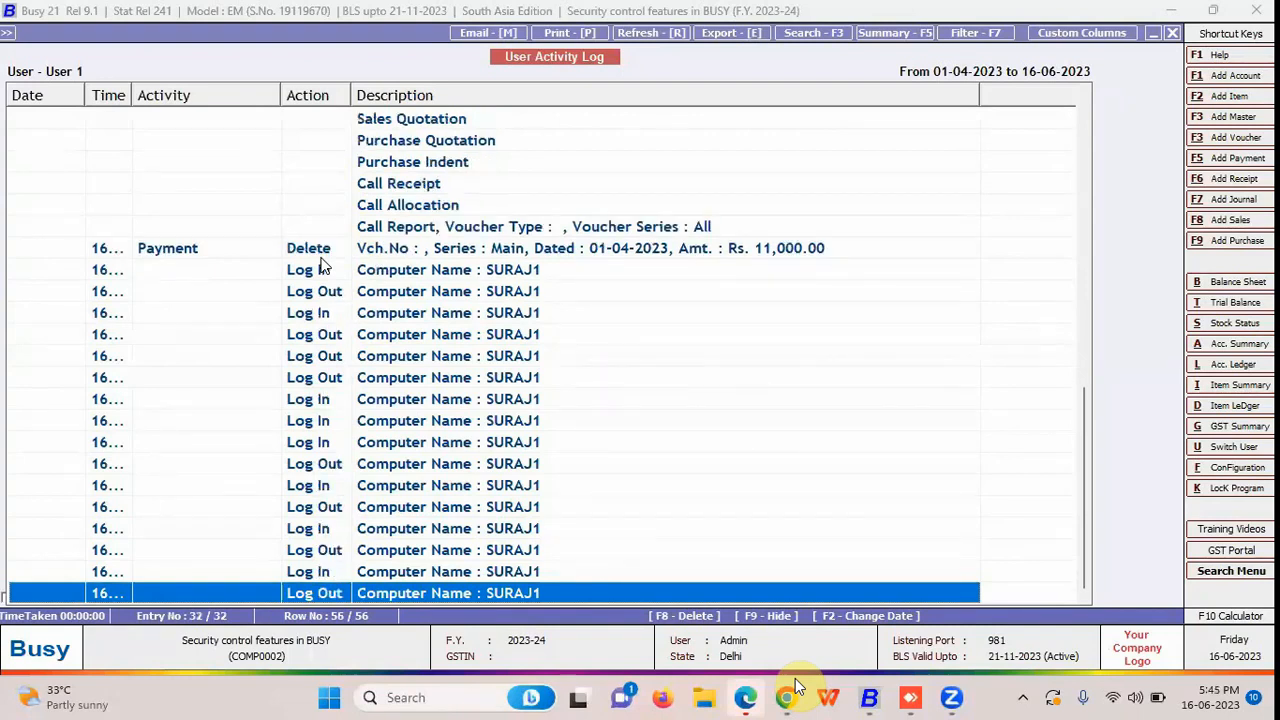
key(Up)
key(Up)
key(Up)
key(Up)
key(Up)
key(Up)
key(Up)
key(Up)
key(Up)
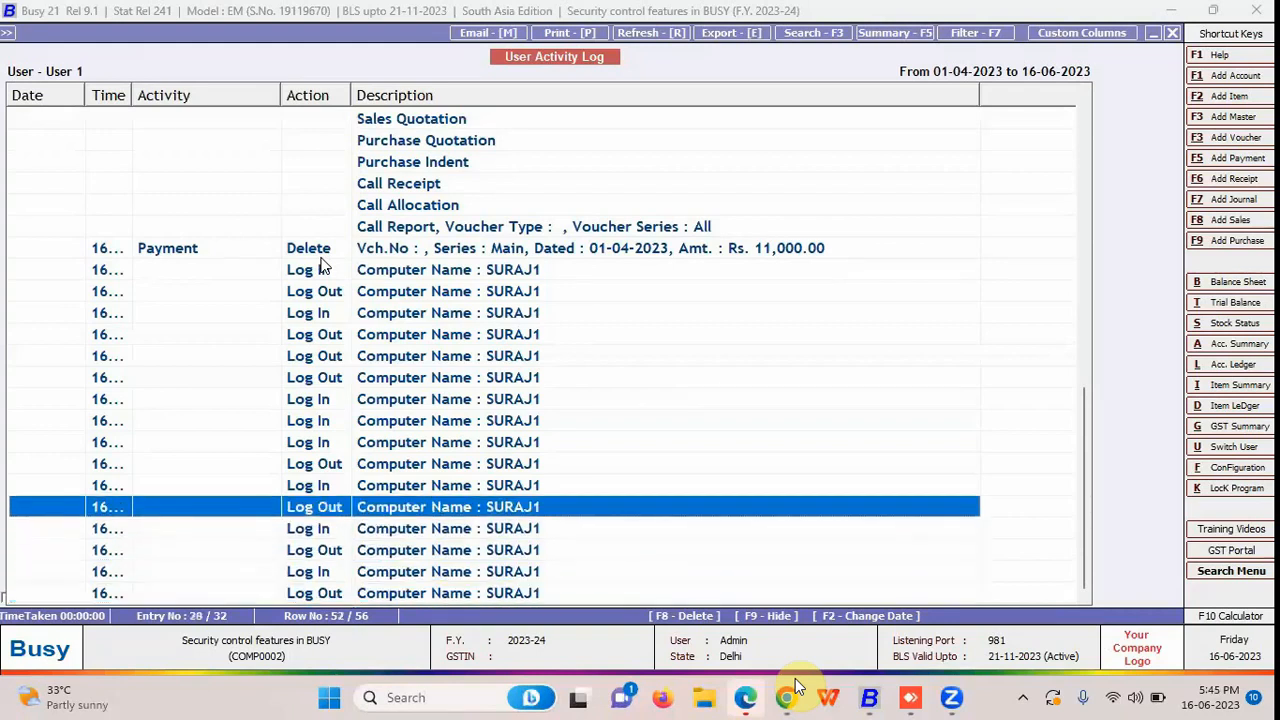
key(Up)
key(Up)
key(Up)
key(Up)
key(Up)
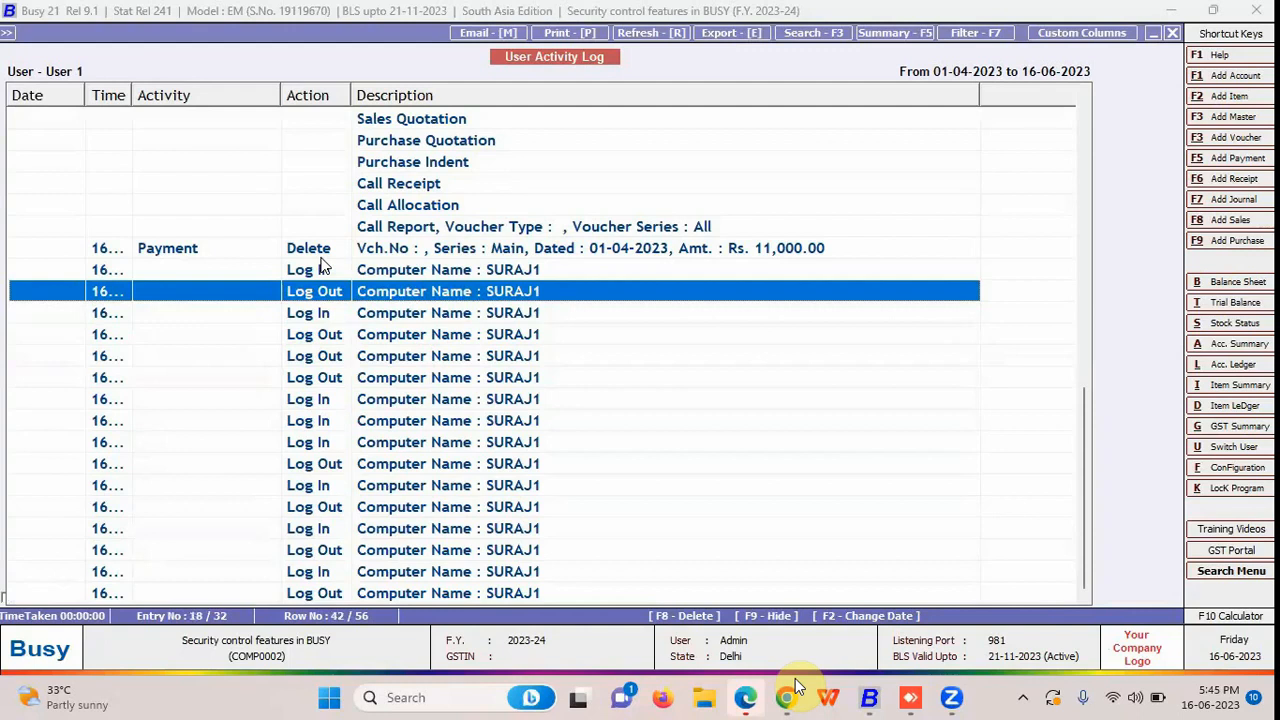
key(Escape)
key(Escape)
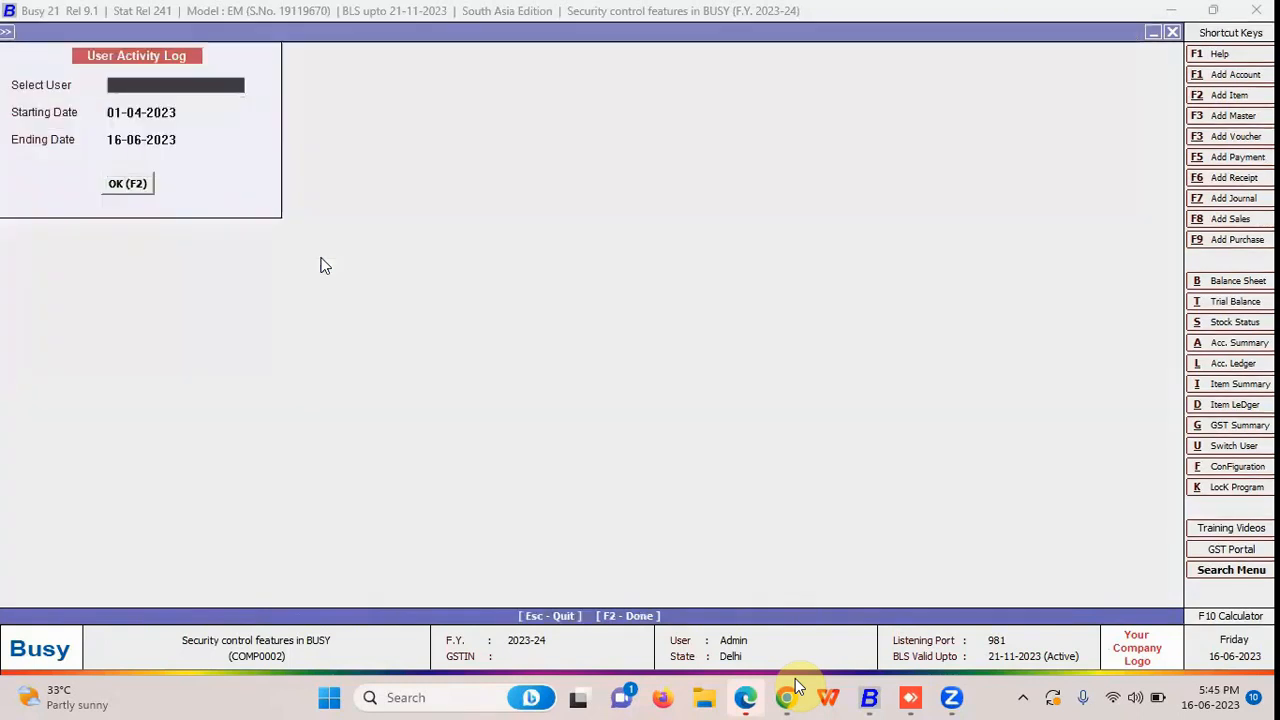
key(Escape)
key(Escape)
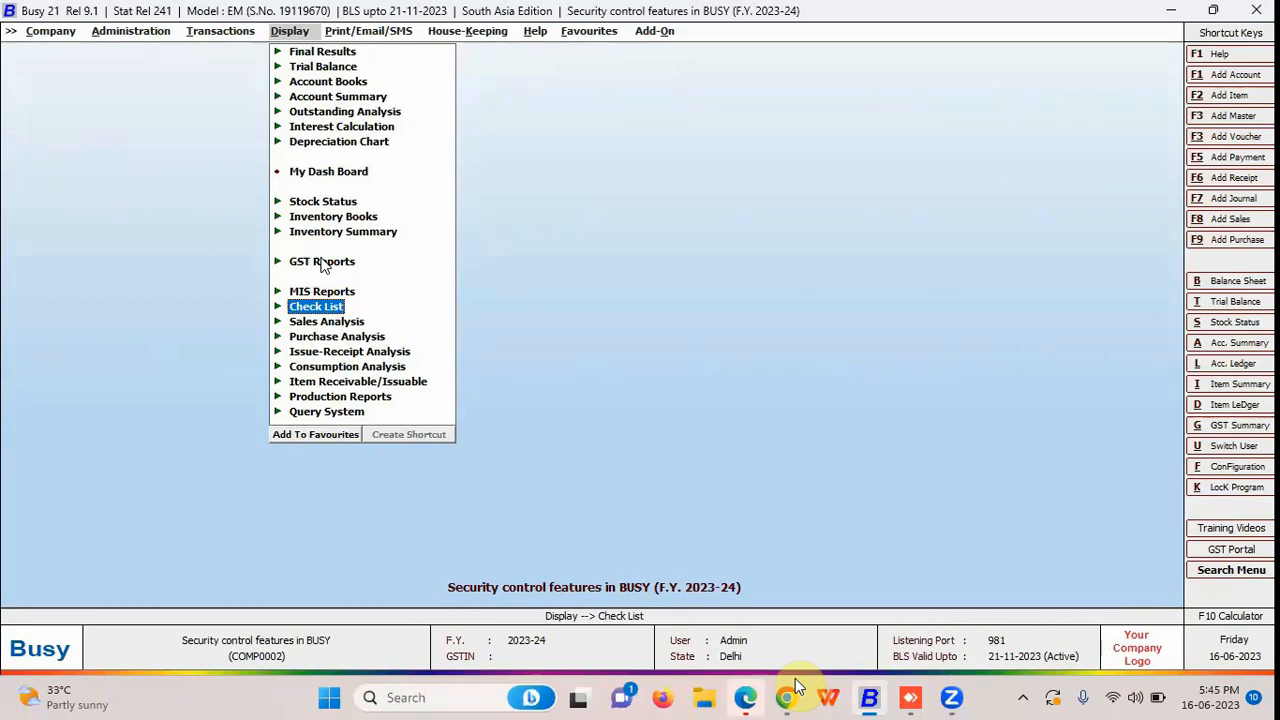
Bring up the list of existing users for modification from the user administration.
key(Left)
key(Left)
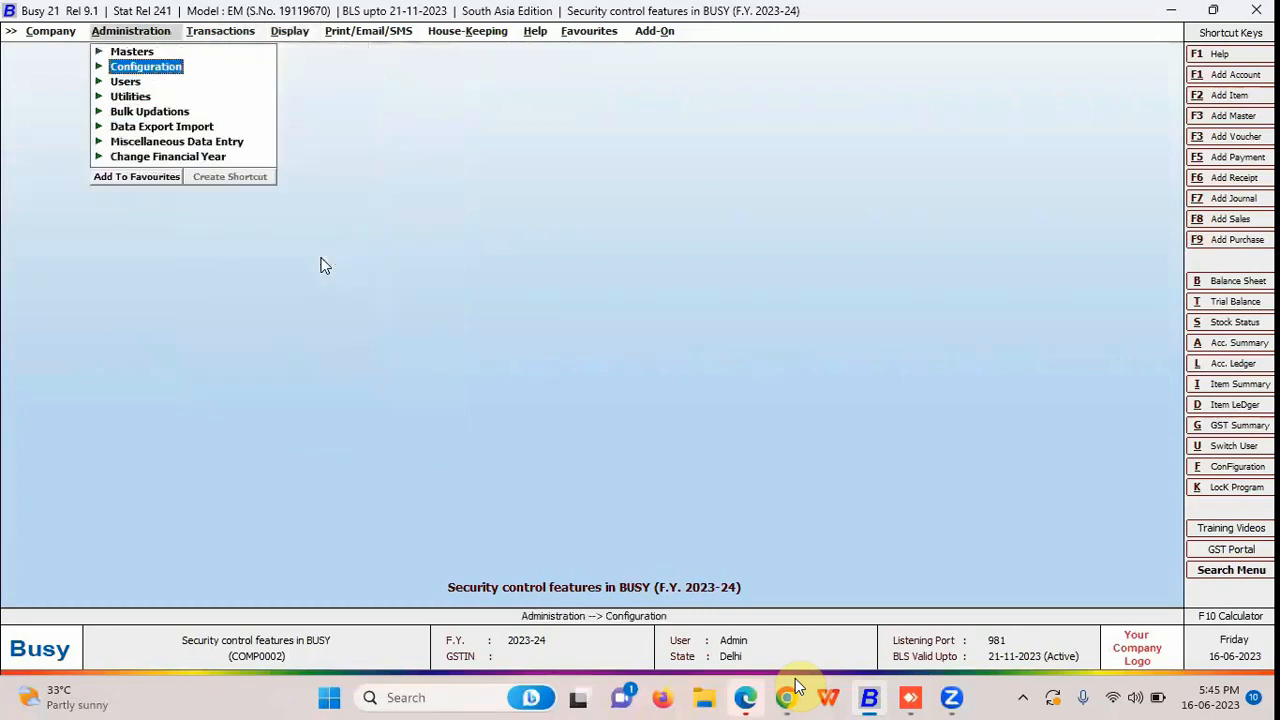
key(Down)
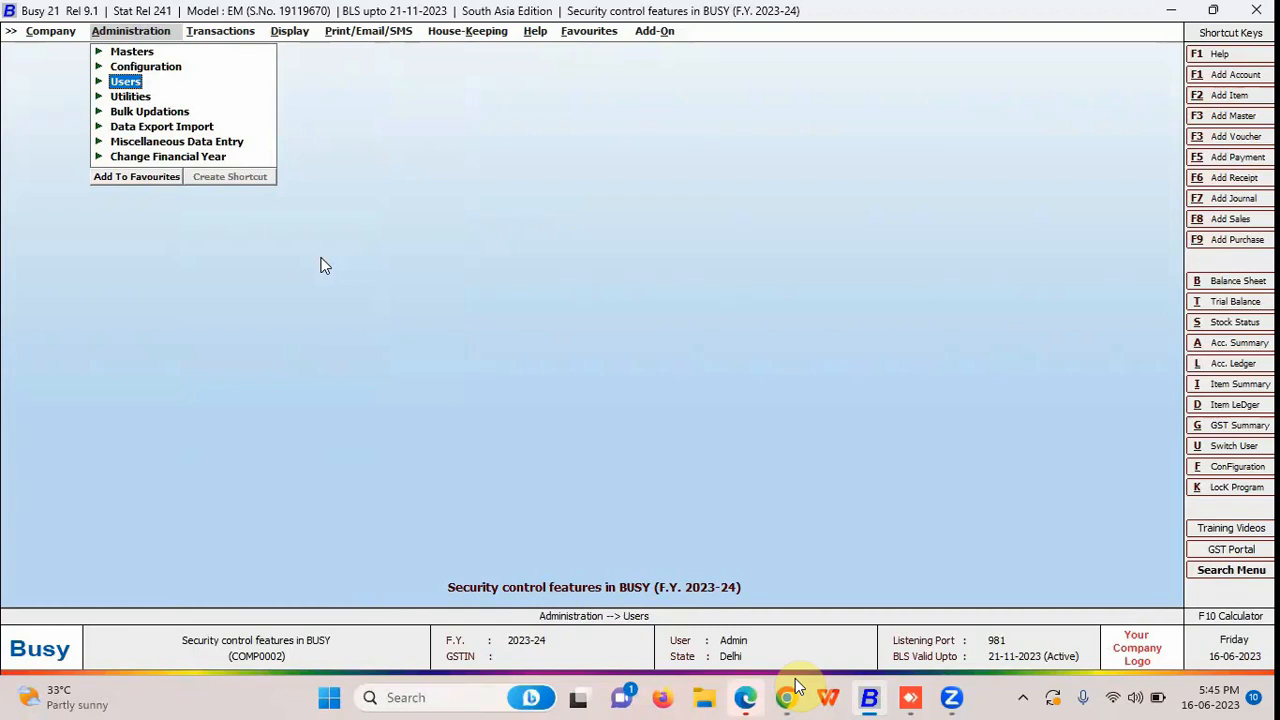
key(Return)
key(Down)
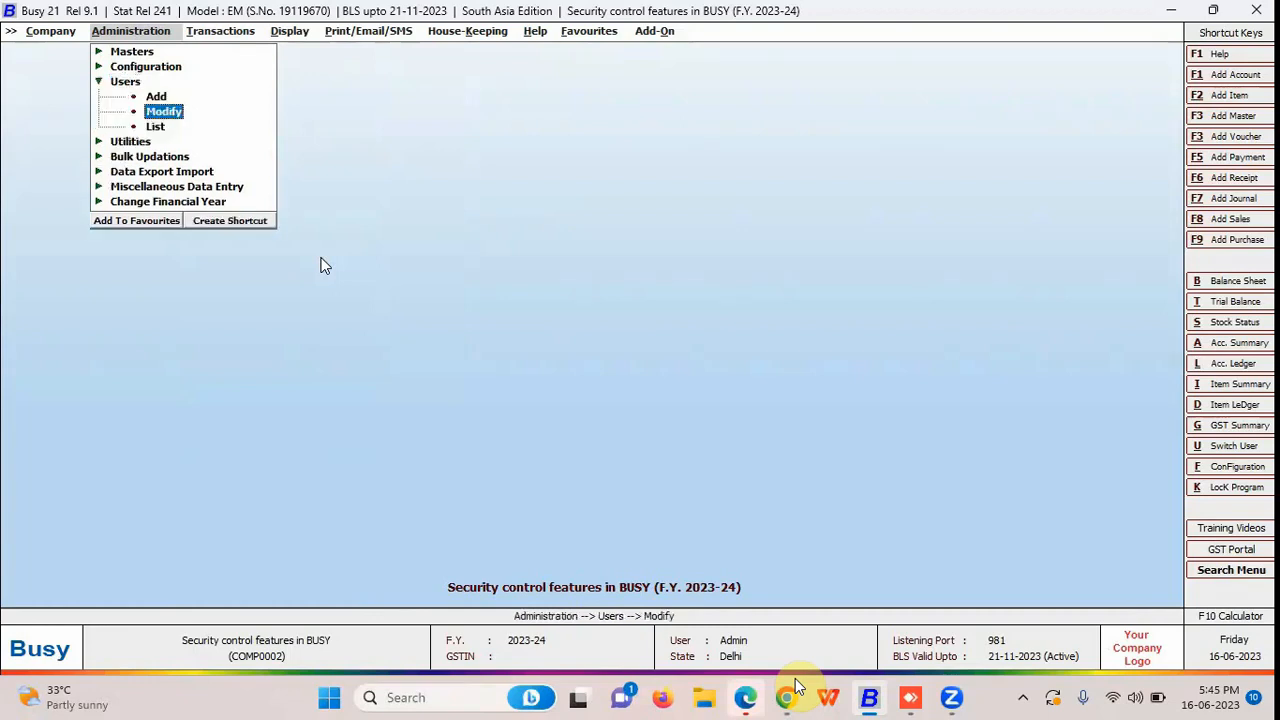
key(Return)
key(Down)
key(Up)
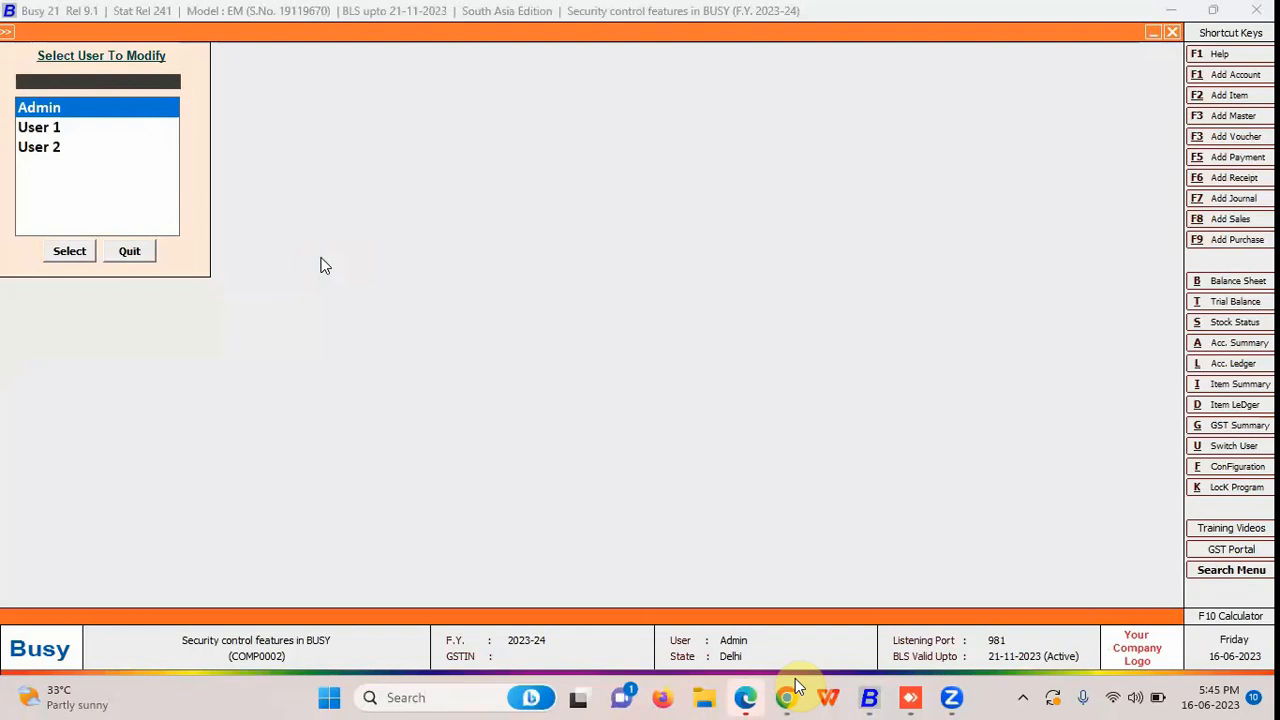
key(Down)
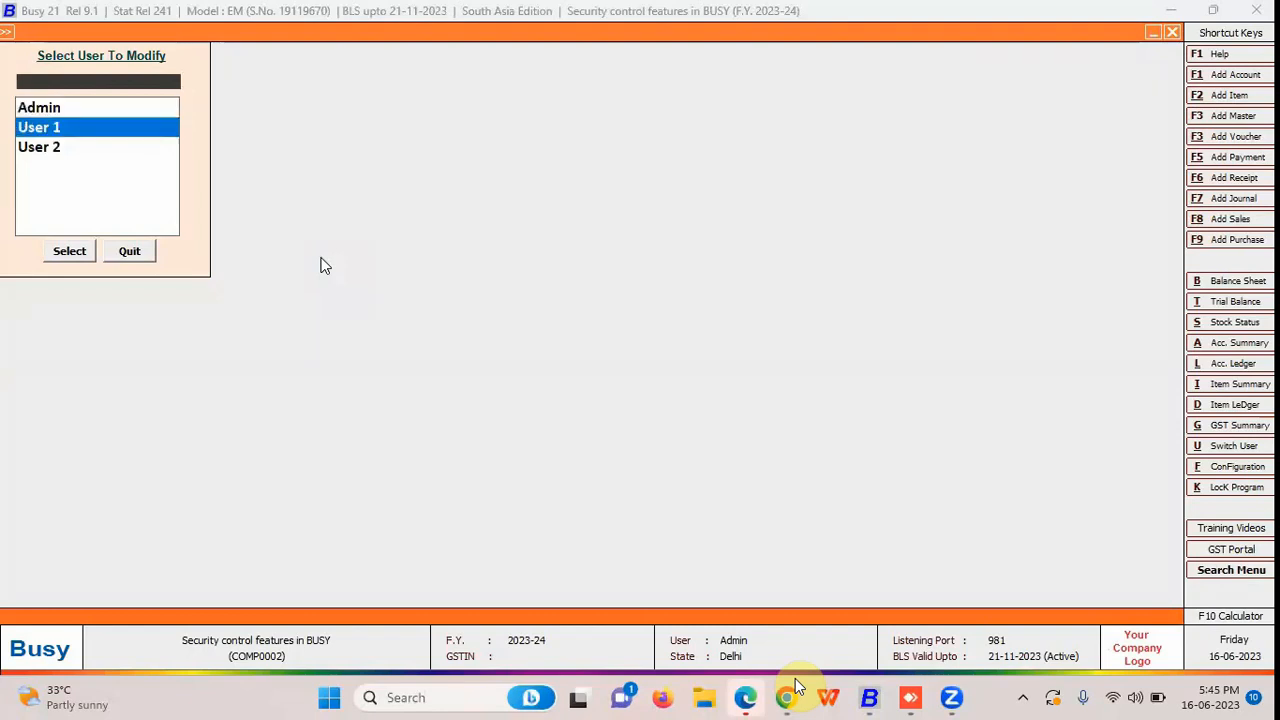
key(Down)
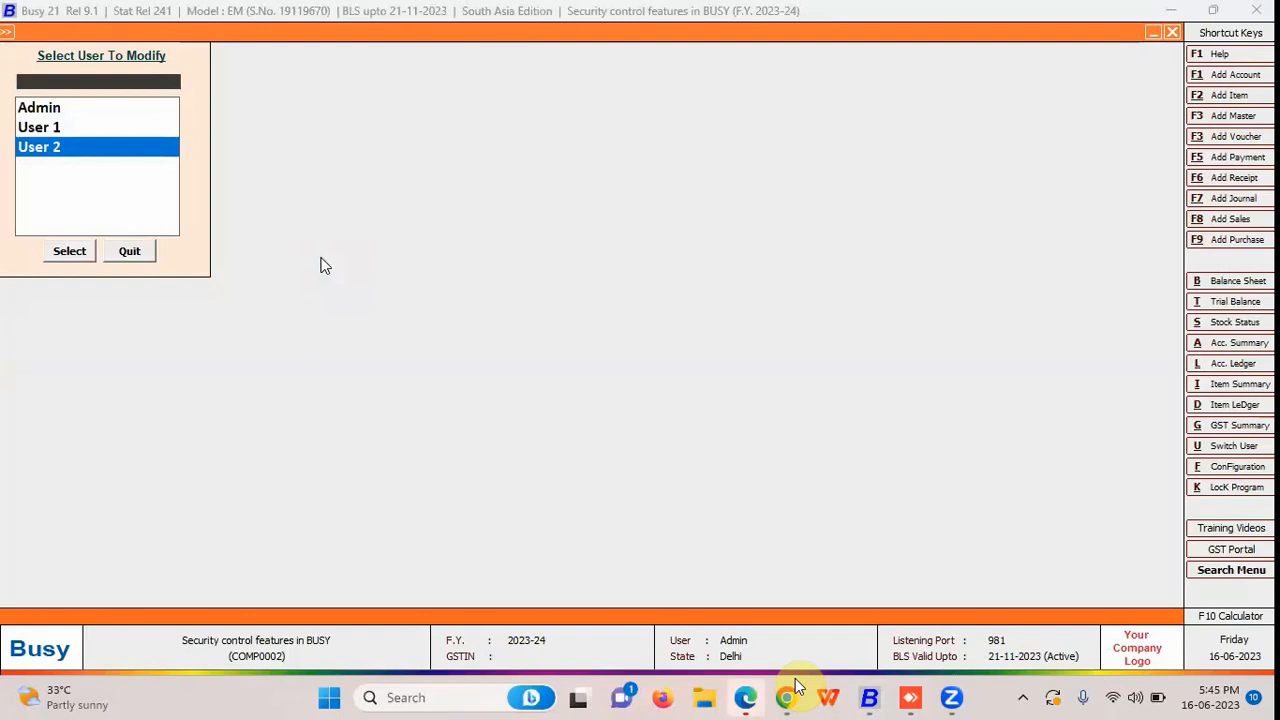
key(Up)
key(Up)
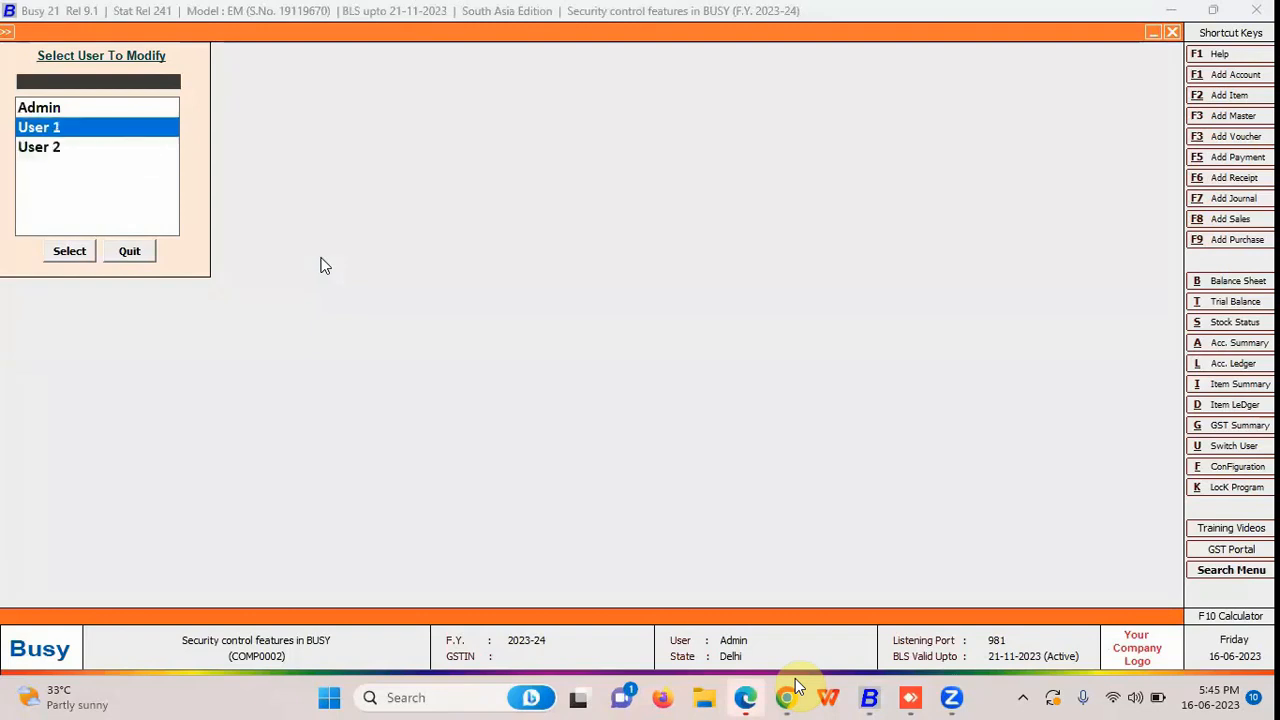
key(Return)
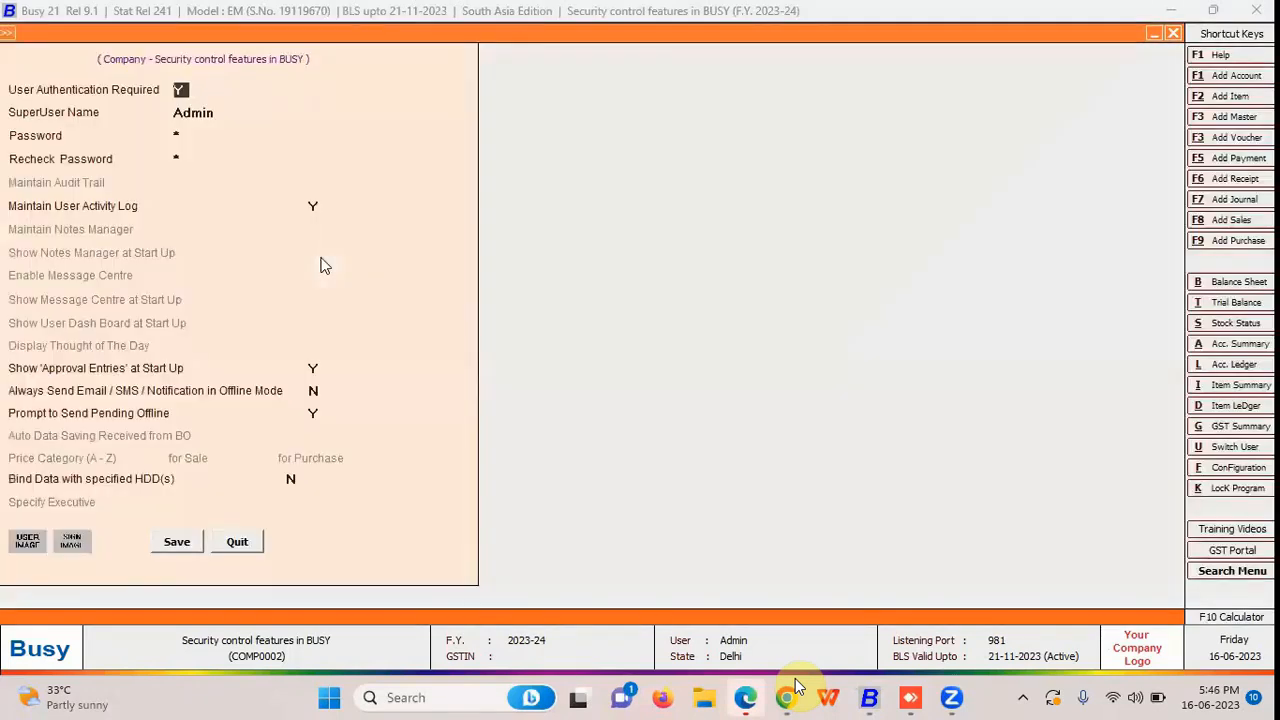
key(Escape)
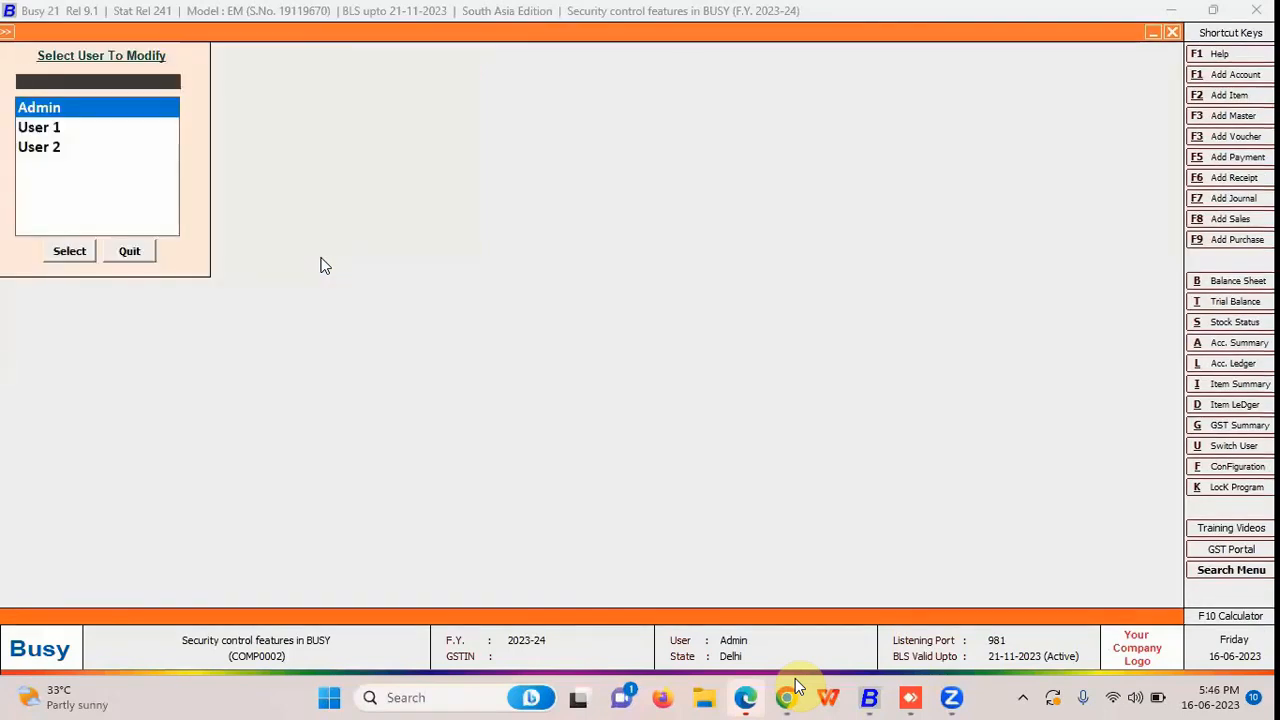
Open User 1 for modification, then set the hierarchy level to 1 and the department to SALE.
key(Down)
key(Return)
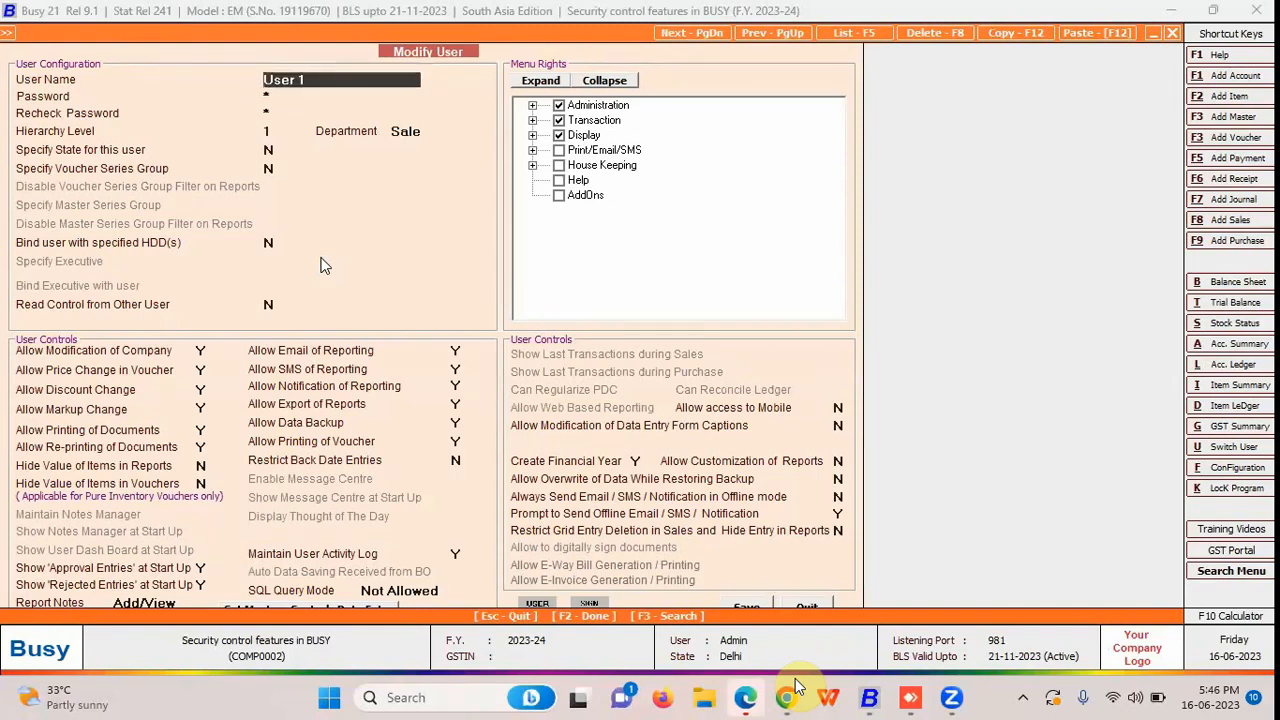
key(Return)
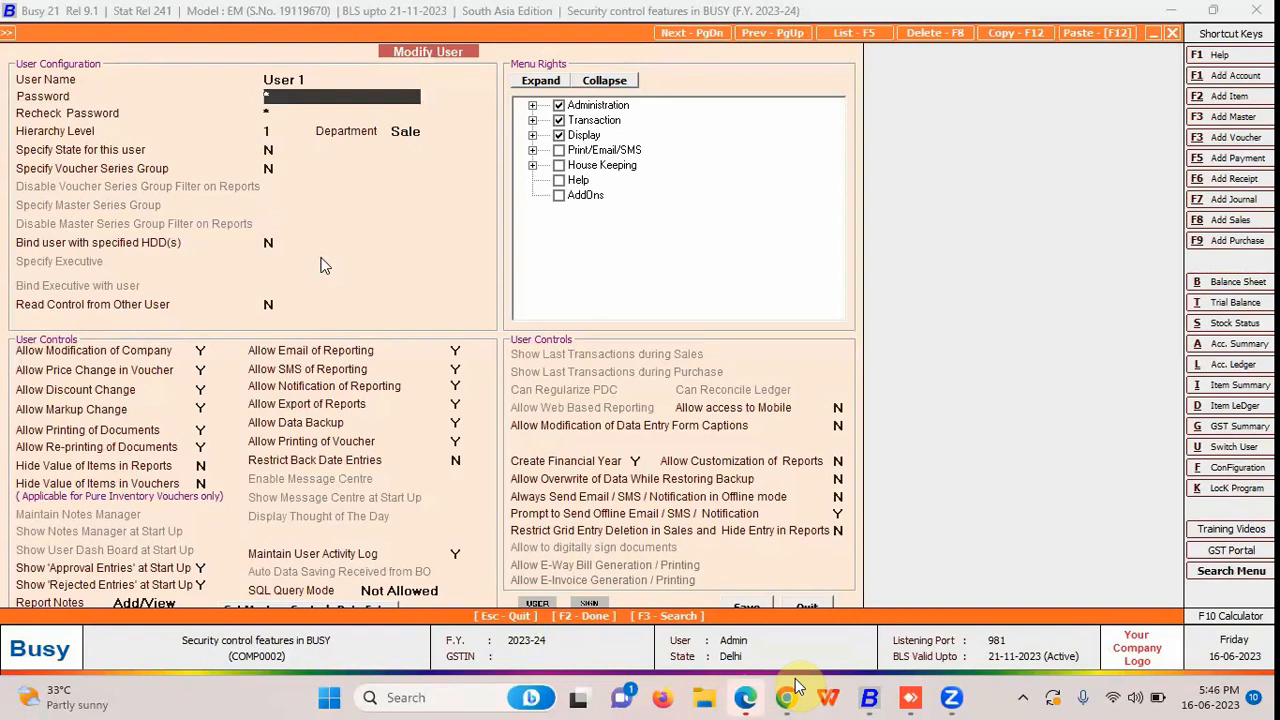
key(Return)
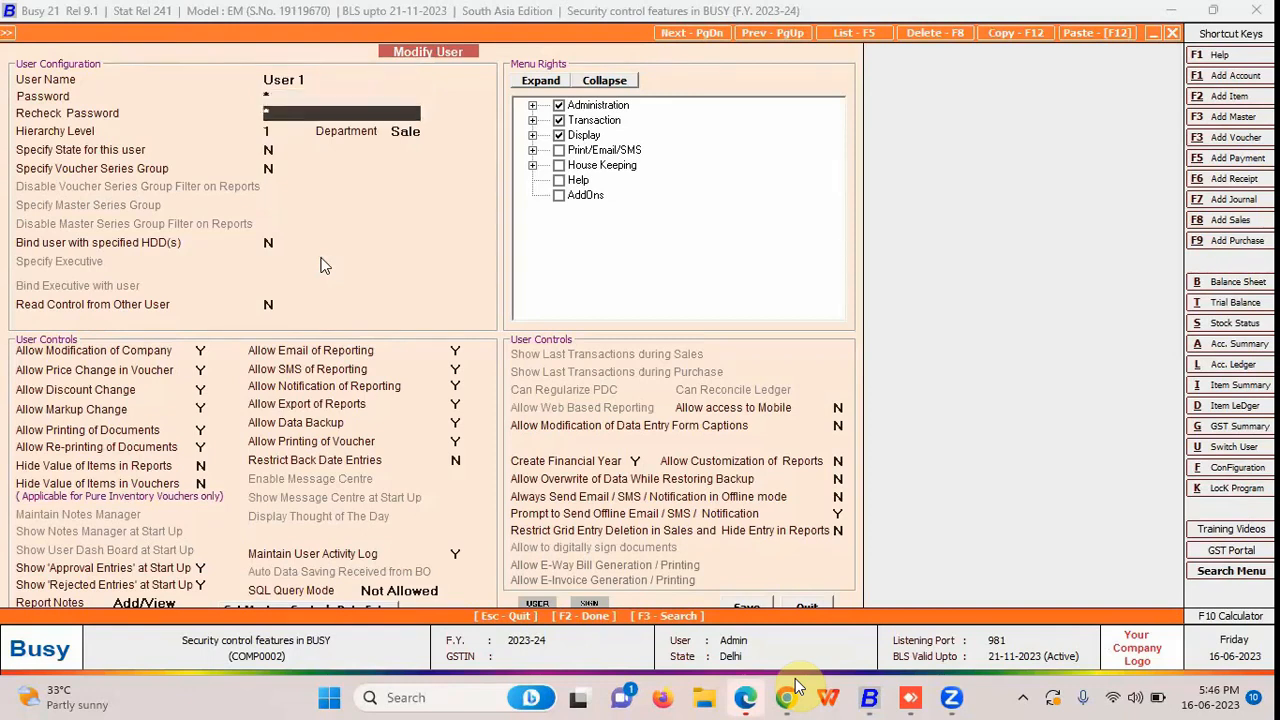
key(Return)
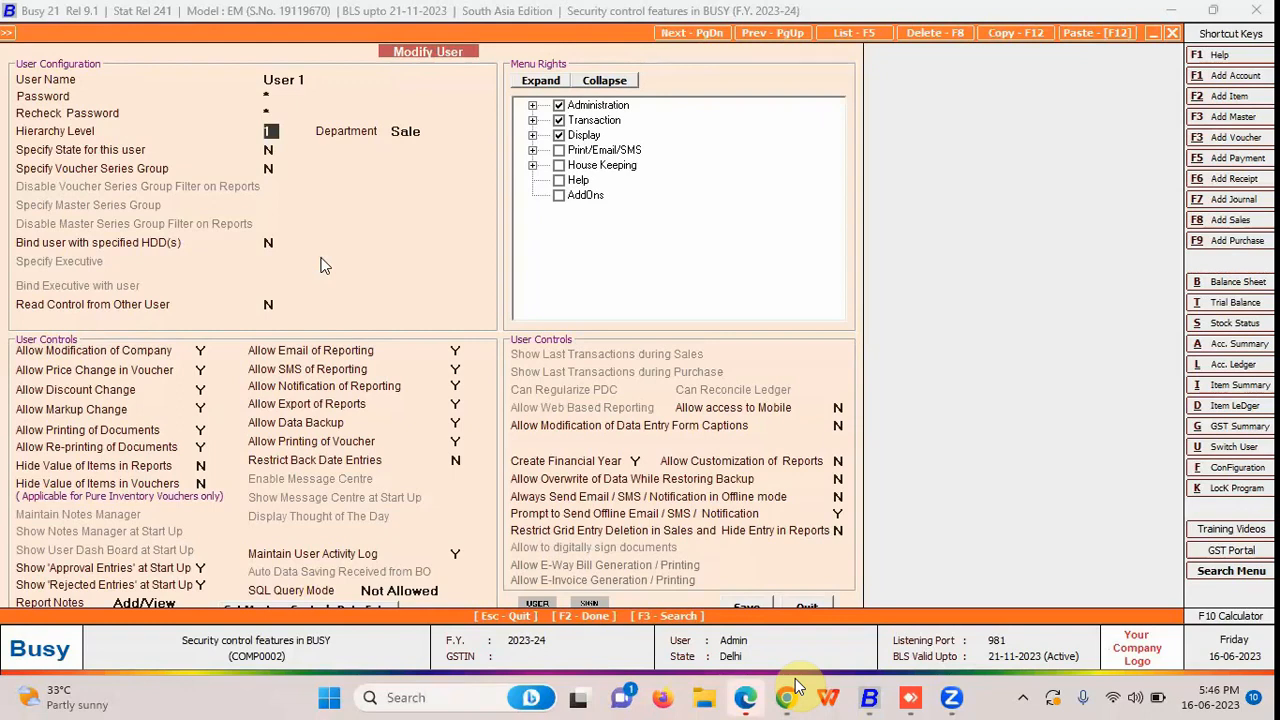
text(2)
text(1)
key(Return)
text(SALE)
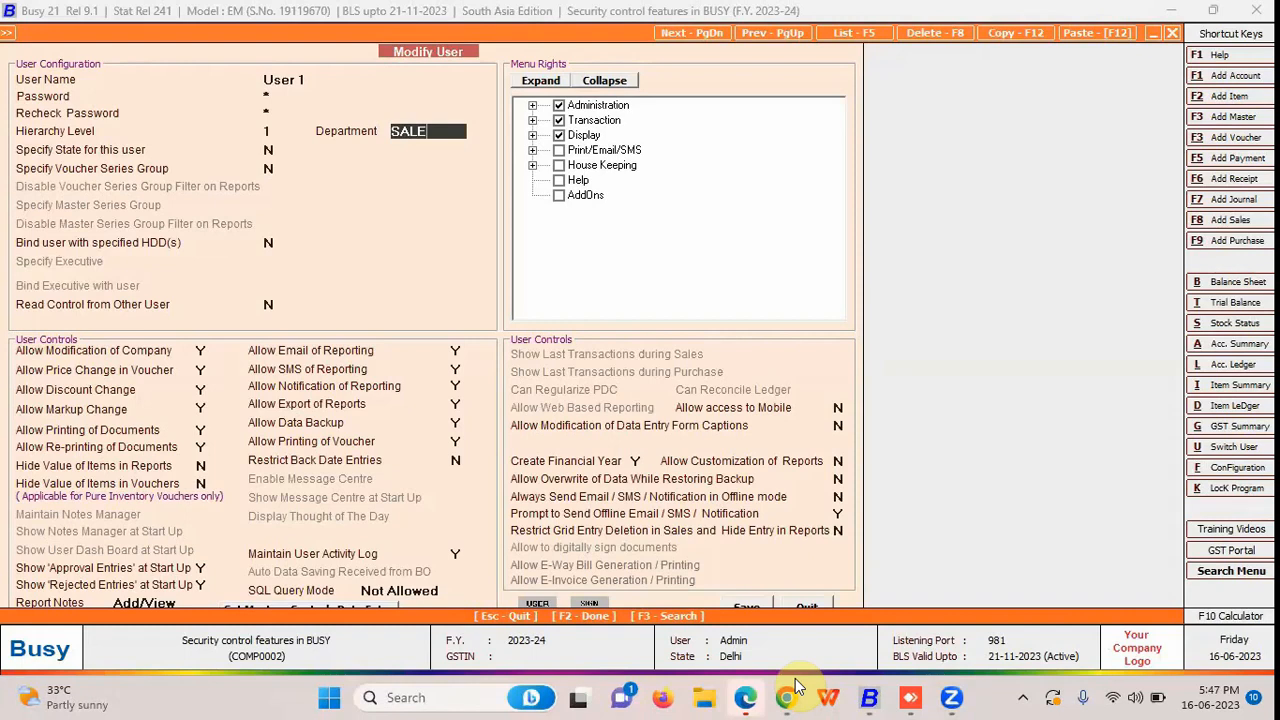
Review User 1's Administration menu rights and grant the Dr. Note (w/o Items) and Cr. Note (w/o Items) transaction rights.
click(532, 105)
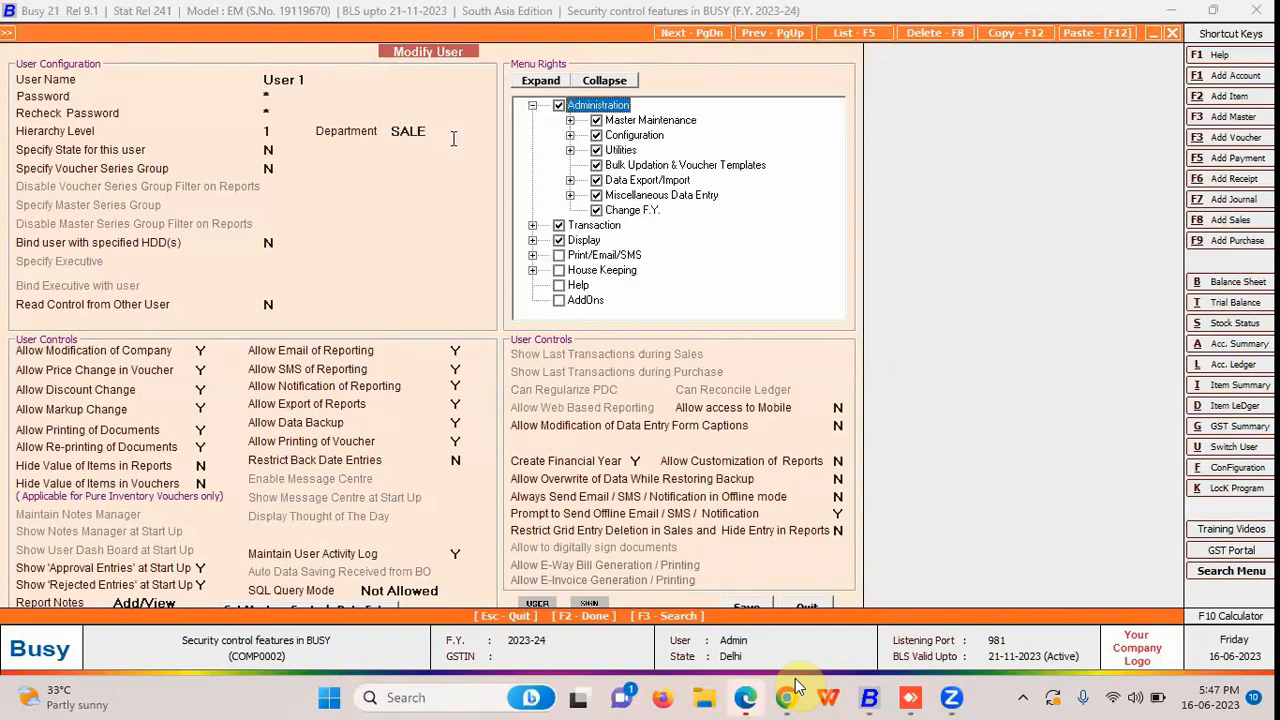
click(532, 105)
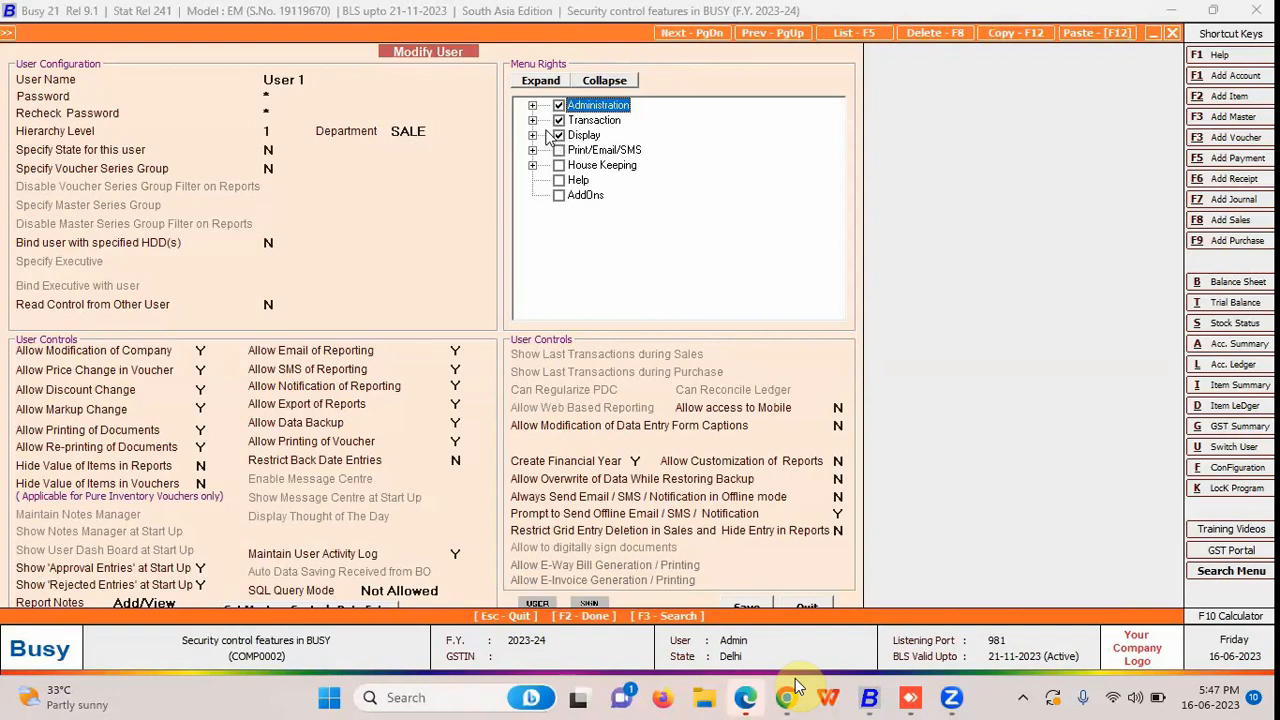
click(533, 121)
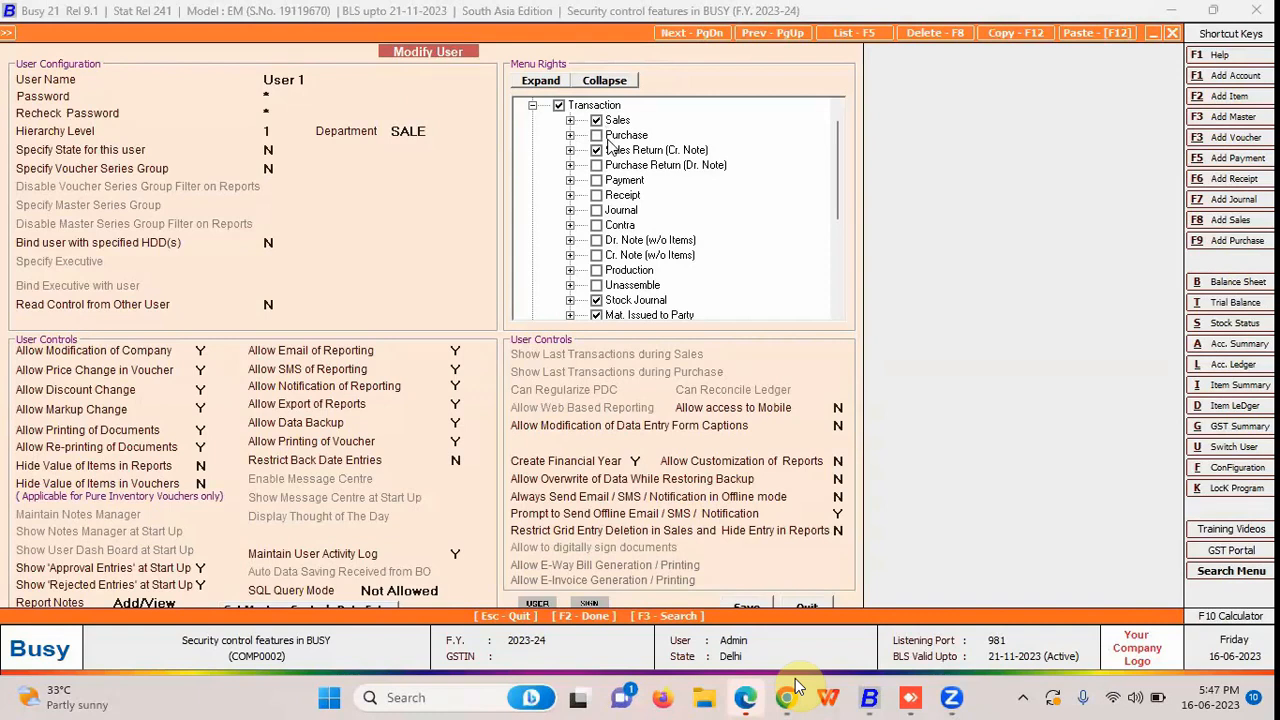
click(598, 121)
click(597, 120)
click(597, 241)
click(597, 255)
scroll(598, 255, down, 2)
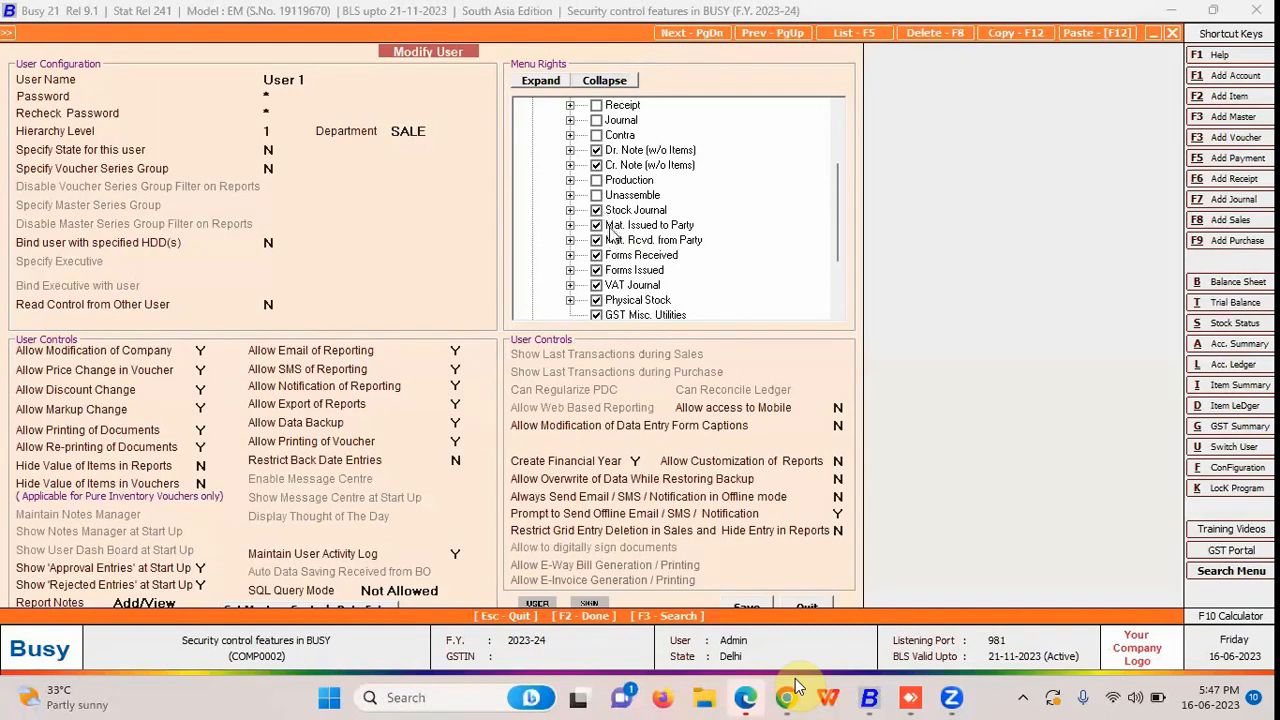
Remove User 1's Physical Stock, GST Misc. Utilities, VAT Journal and Forms Issued transaction rights and collapse the Transaction group.
click(614, 212)
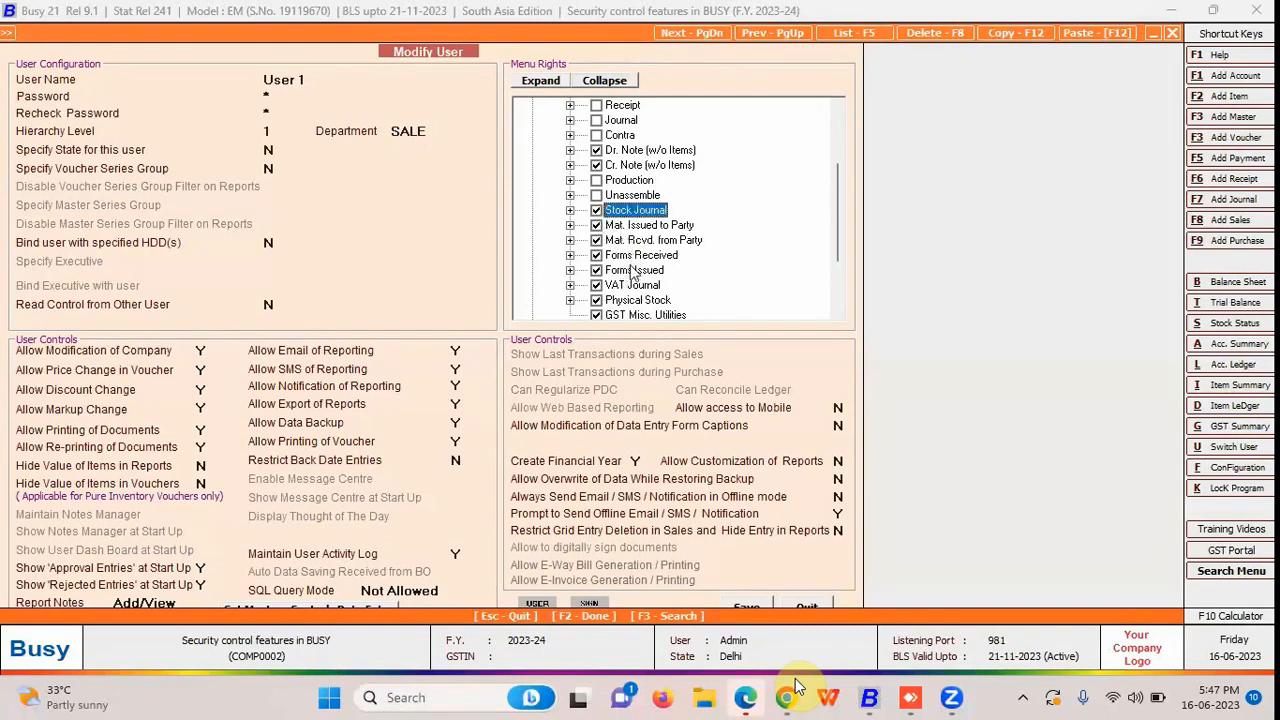
click(613, 258)
click(614, 272)
click(615, 286)
click(616, 300)
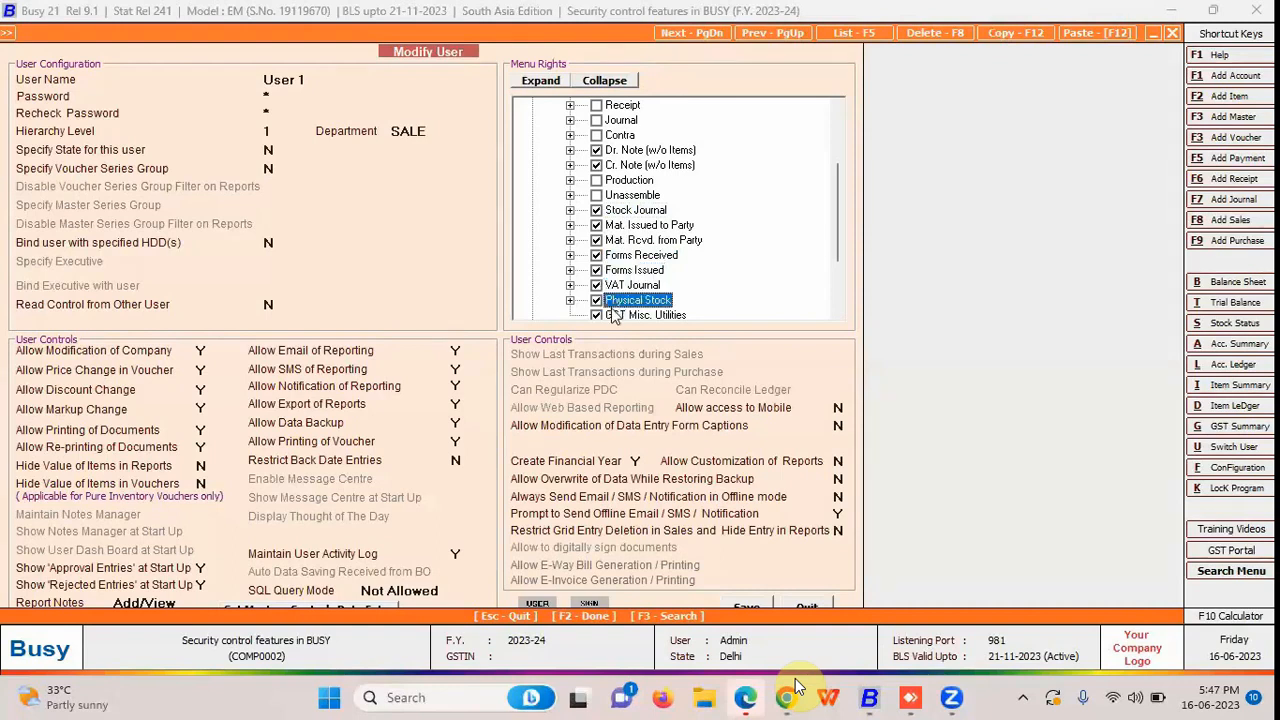
key(space)
click(596, 315)
click(596, 285)
click(596, 270)
scroll(549, 180, up, 3)
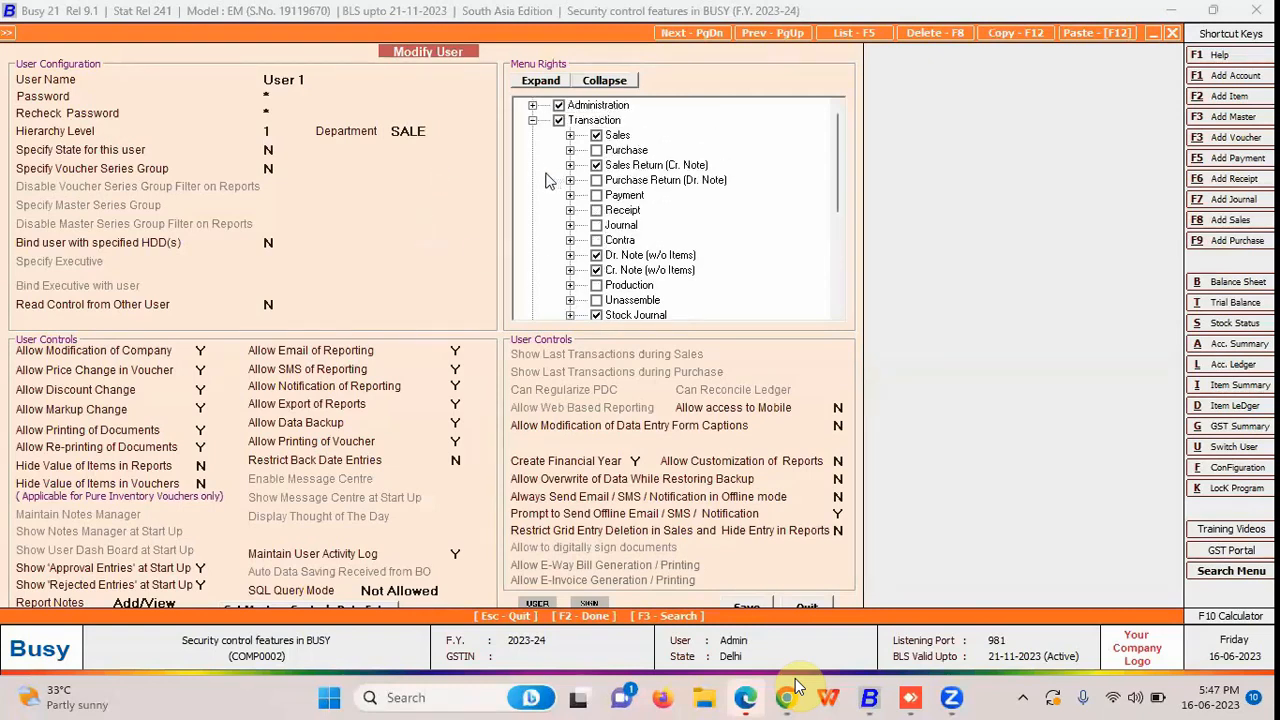
click(533, 121)
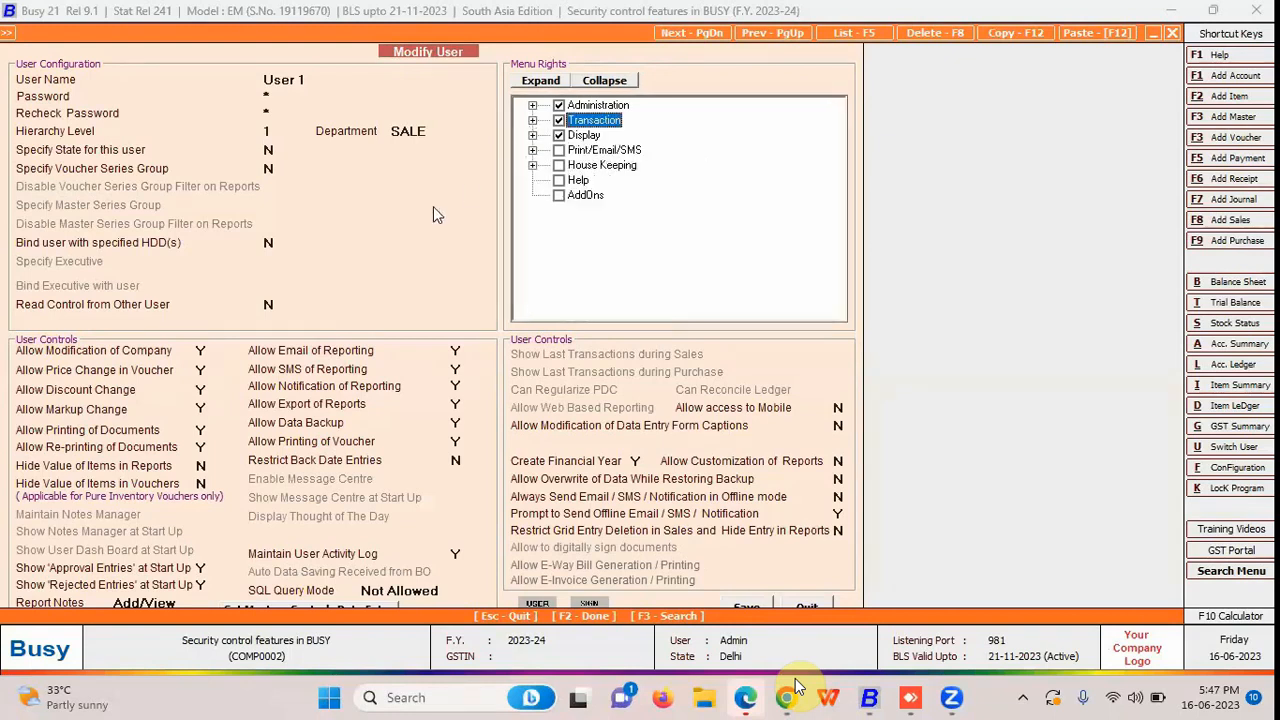
Review User 1's controls for company modification, price, discount and markup changes, printing, email, notification, export and data backup.
click(202, 350)
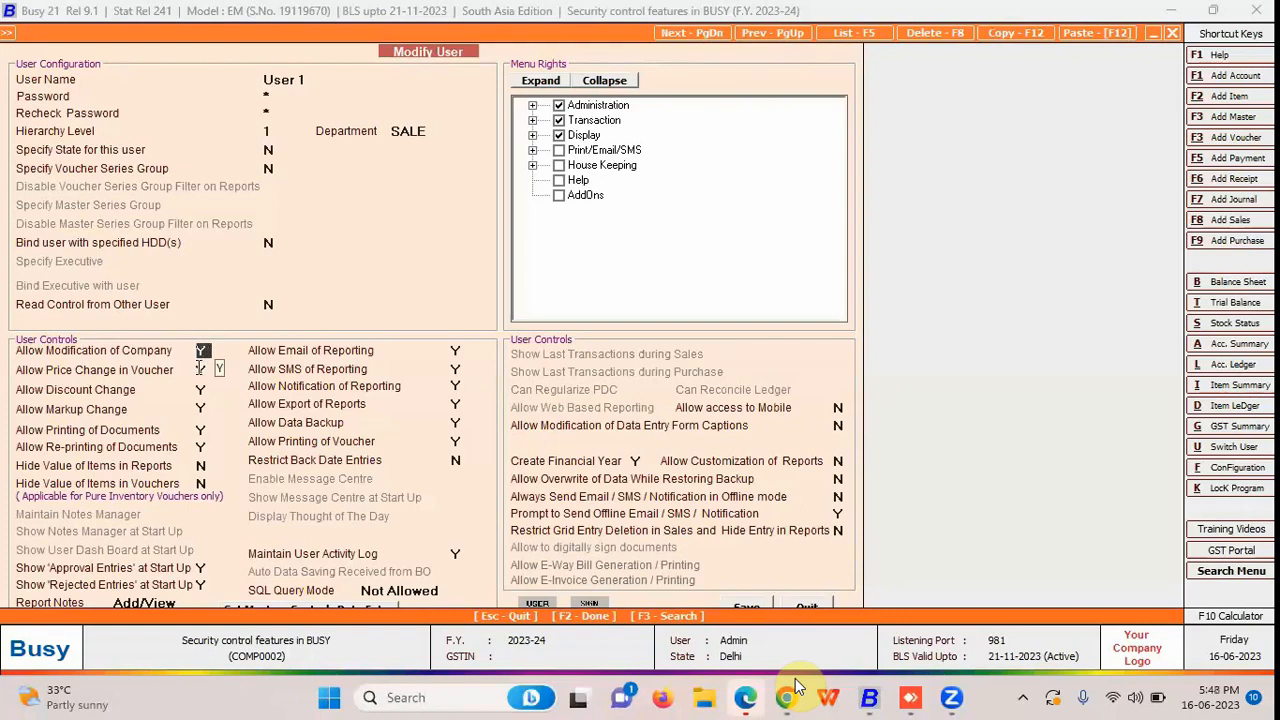
click(201, 370)
click(199, 387)
click(203, 406)
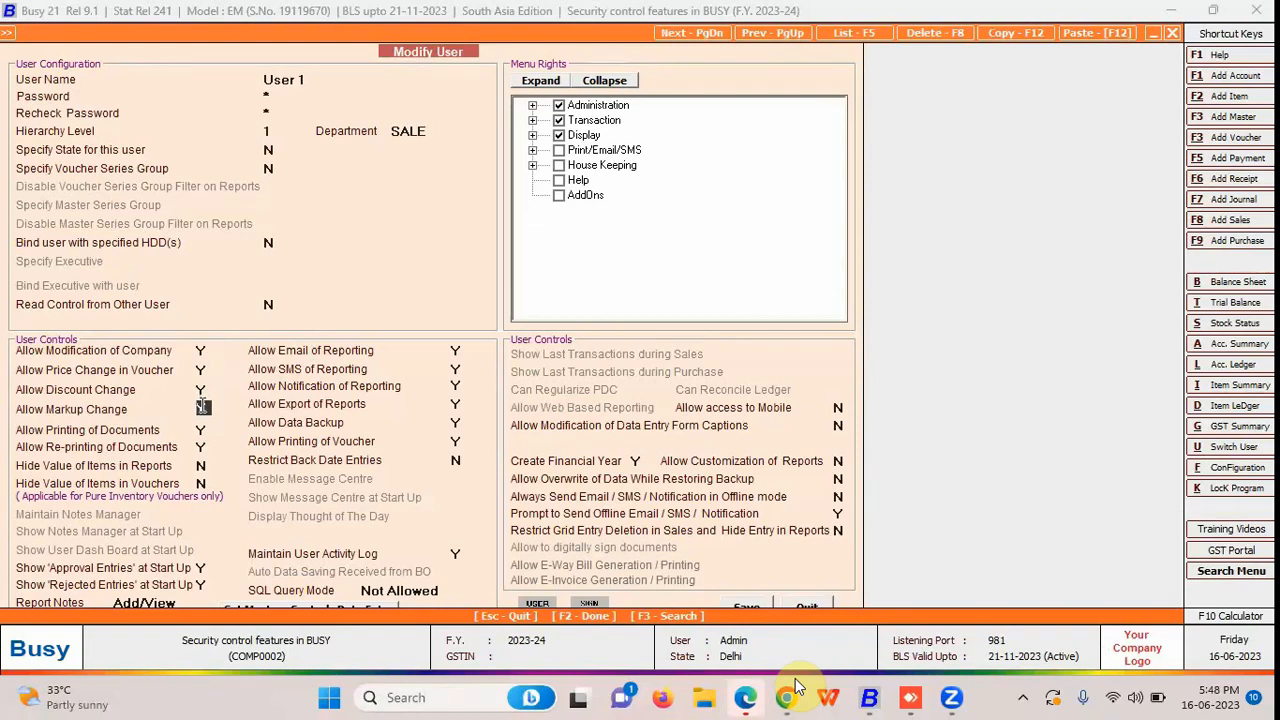
text(Y)
click(205, 430)
click(205, 450)
click(457, 351)
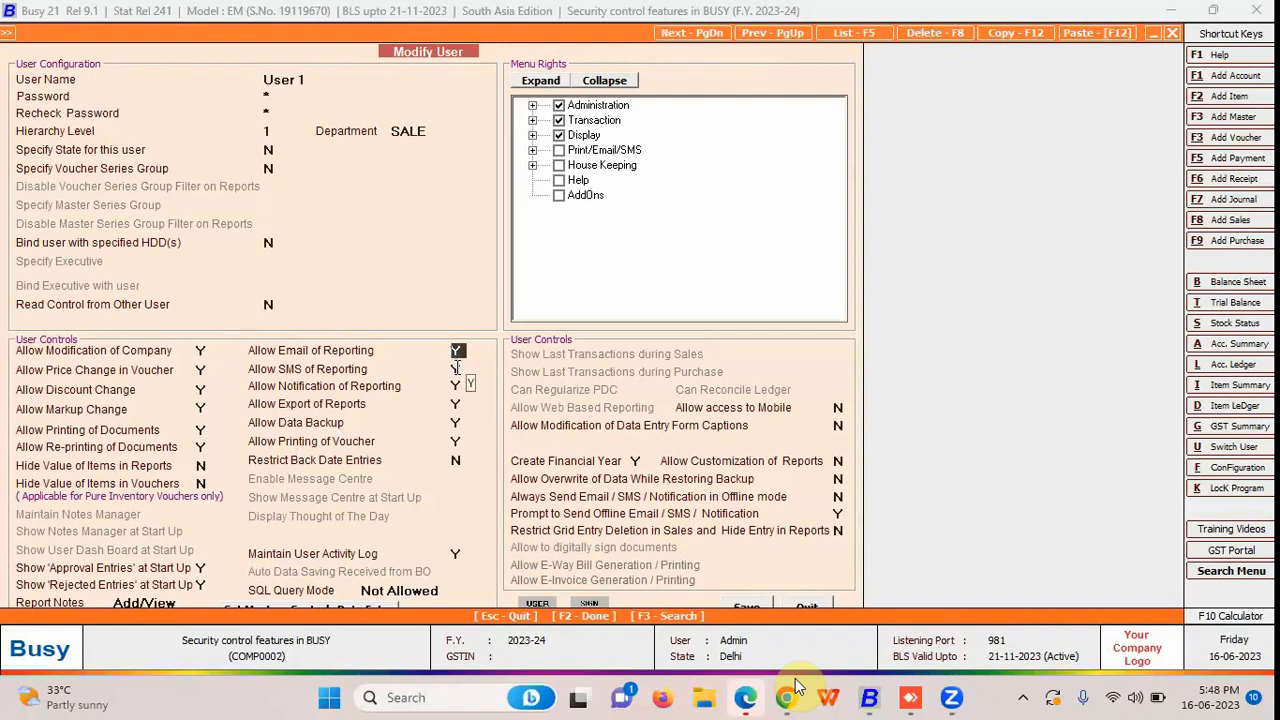
click(457, 385)
key(Return)
key(Return)
key(Return)
Set Restrict Back Date Entries to Y for User 1 and open its restriction settings.
click(460, 460)
text(Y)
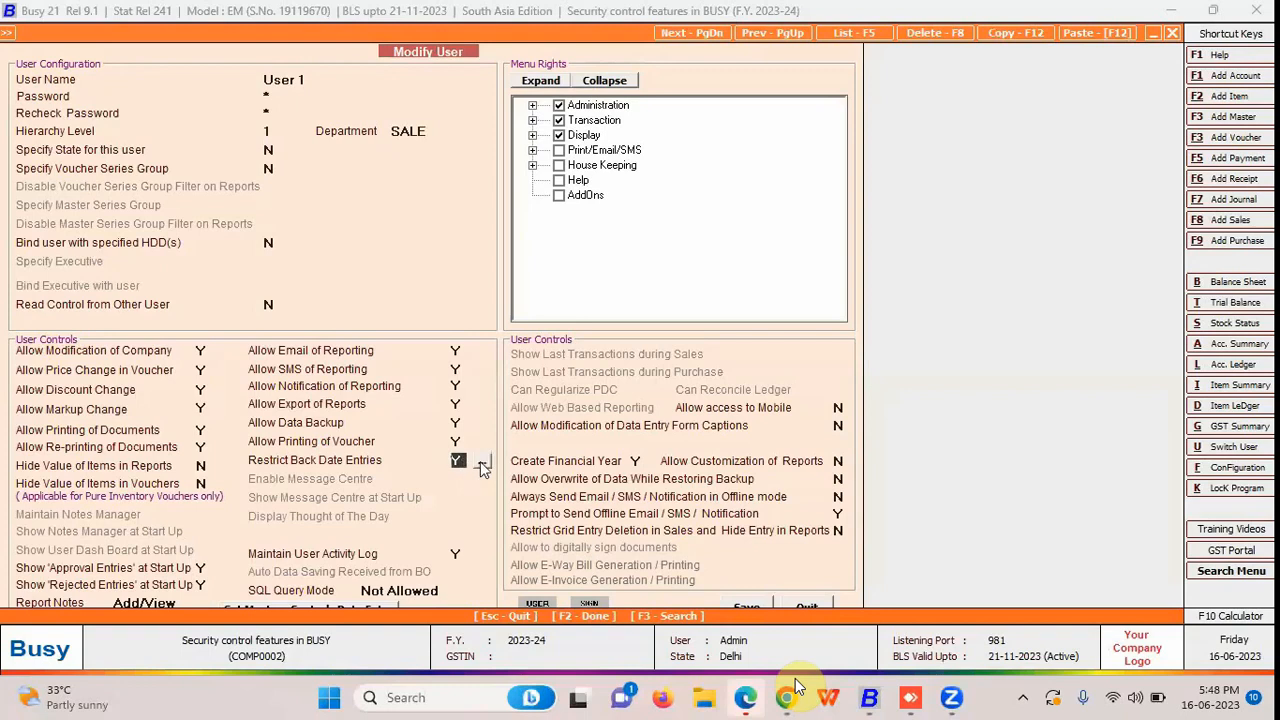
key(Return)
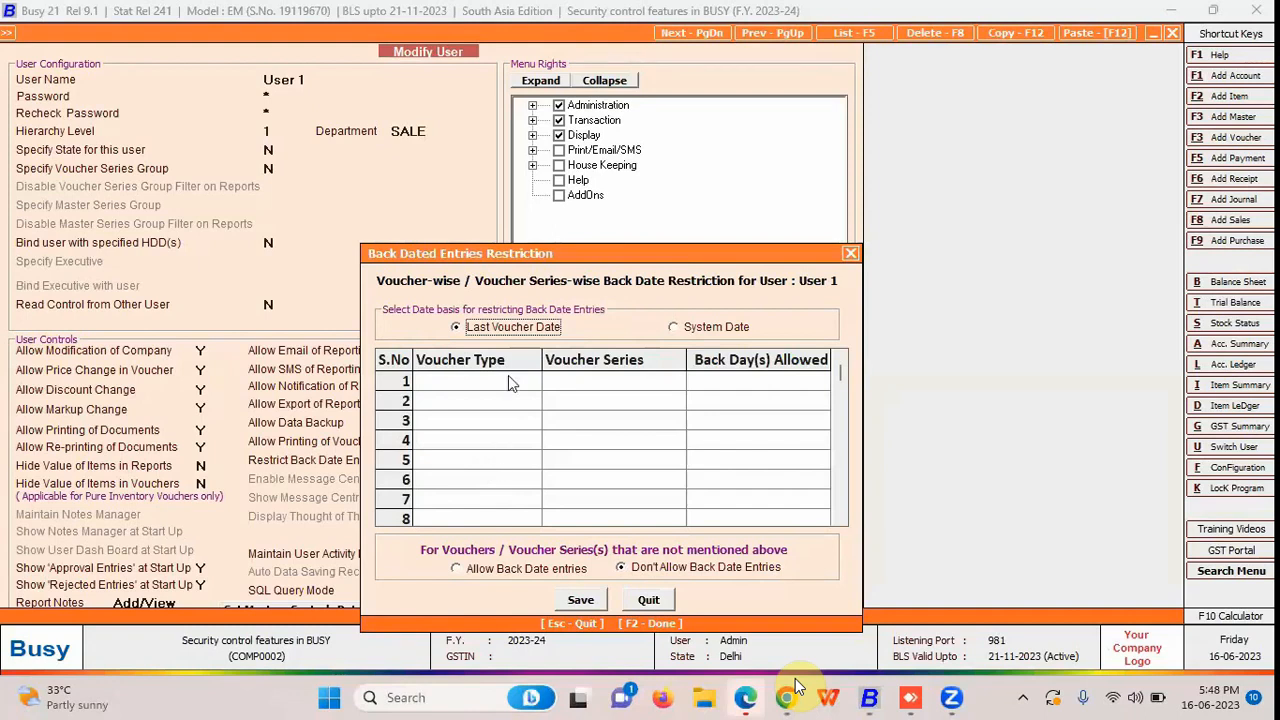
Enter a User 1 back-date restriction for Sales, All Series, with 2 back days allowed, and close the restriction settings without saving.
click(478, 386)
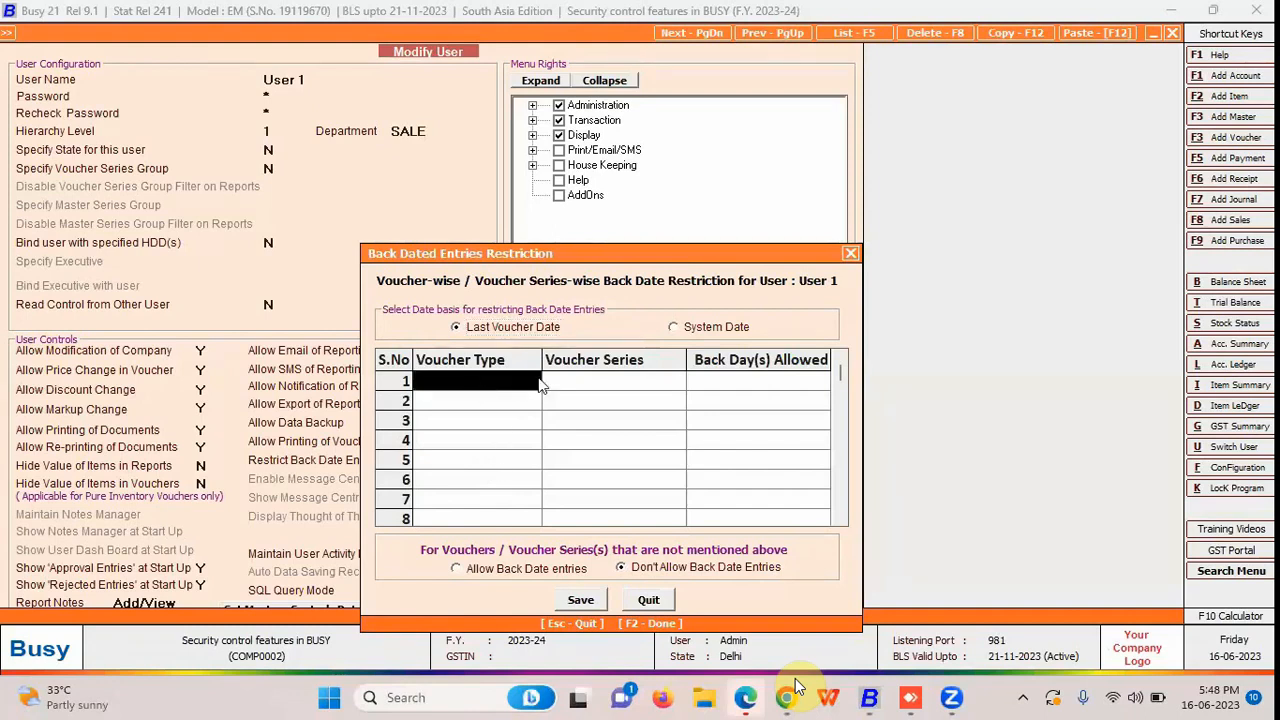
key(space)
key(Return)
key(space)
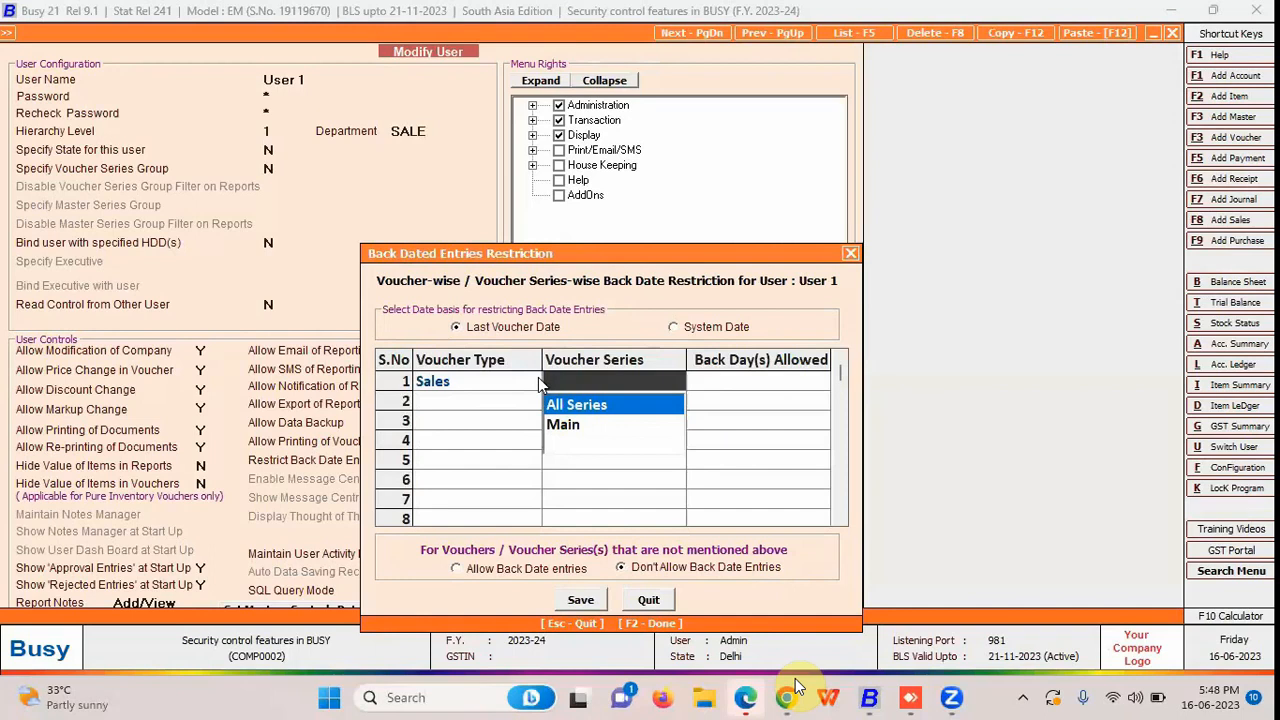
key(Return)
key(Return)
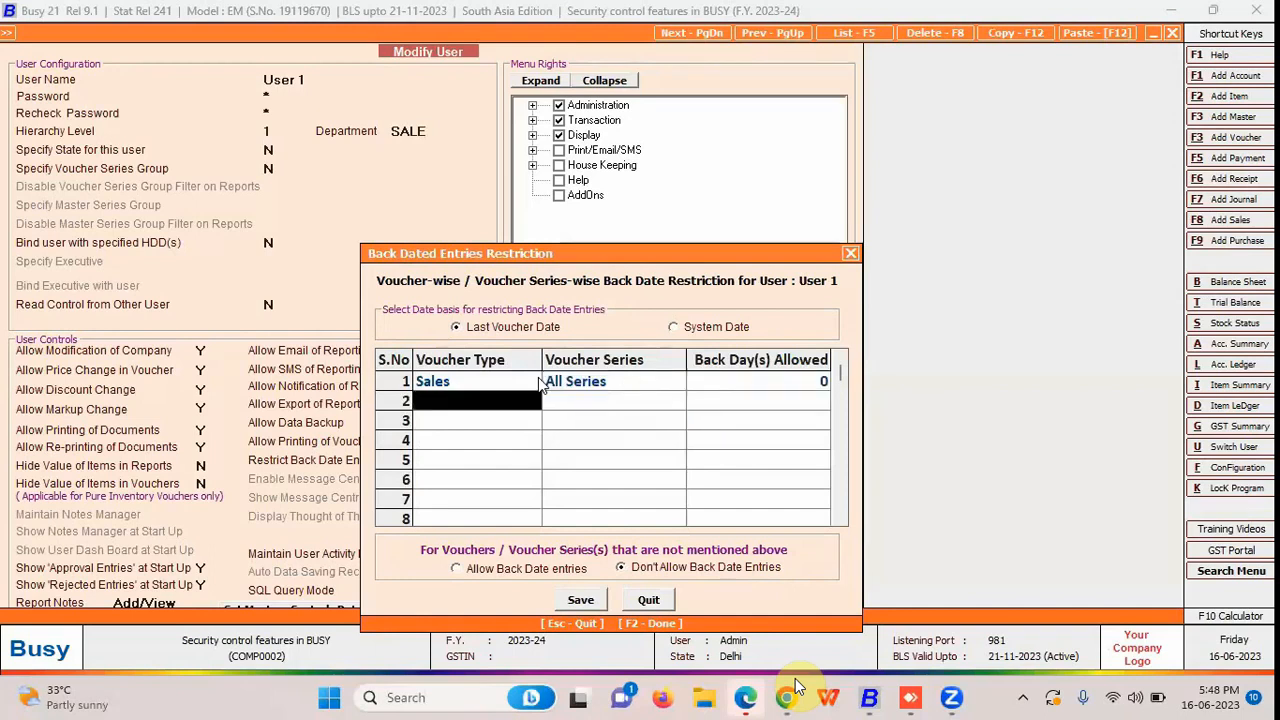
click(539, 384)
key(Return)
key(Return)
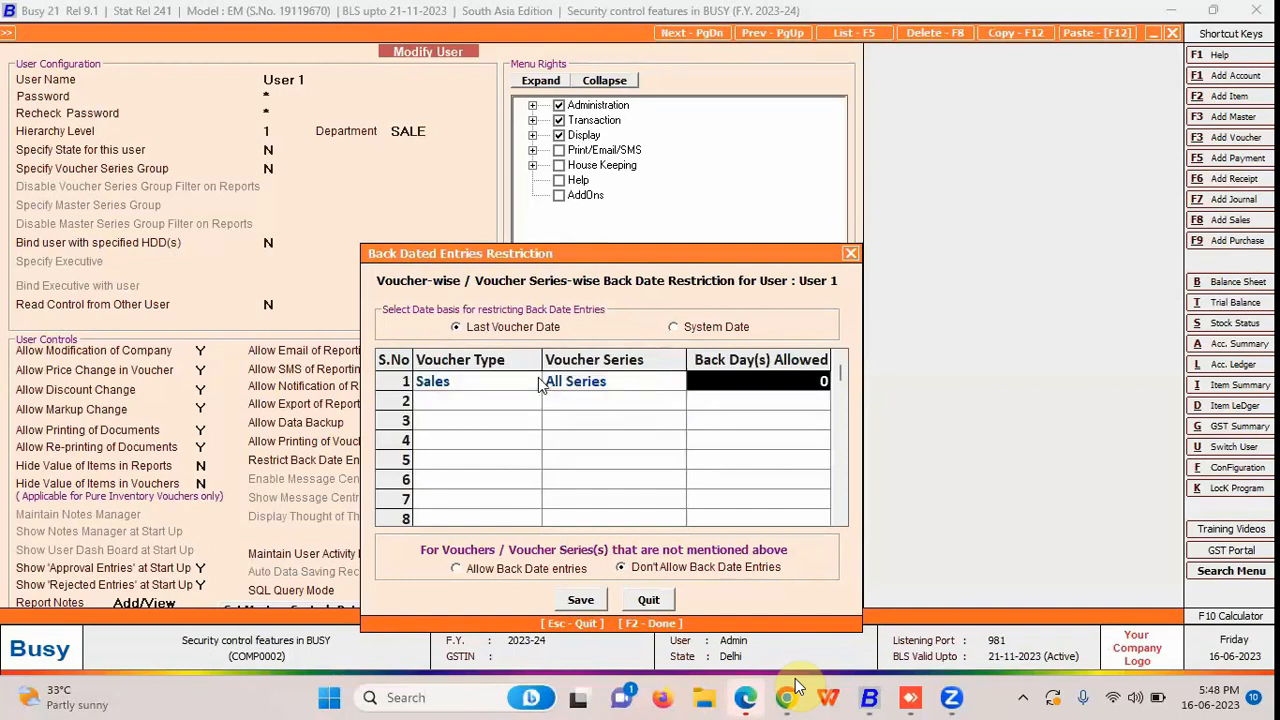
text(2)
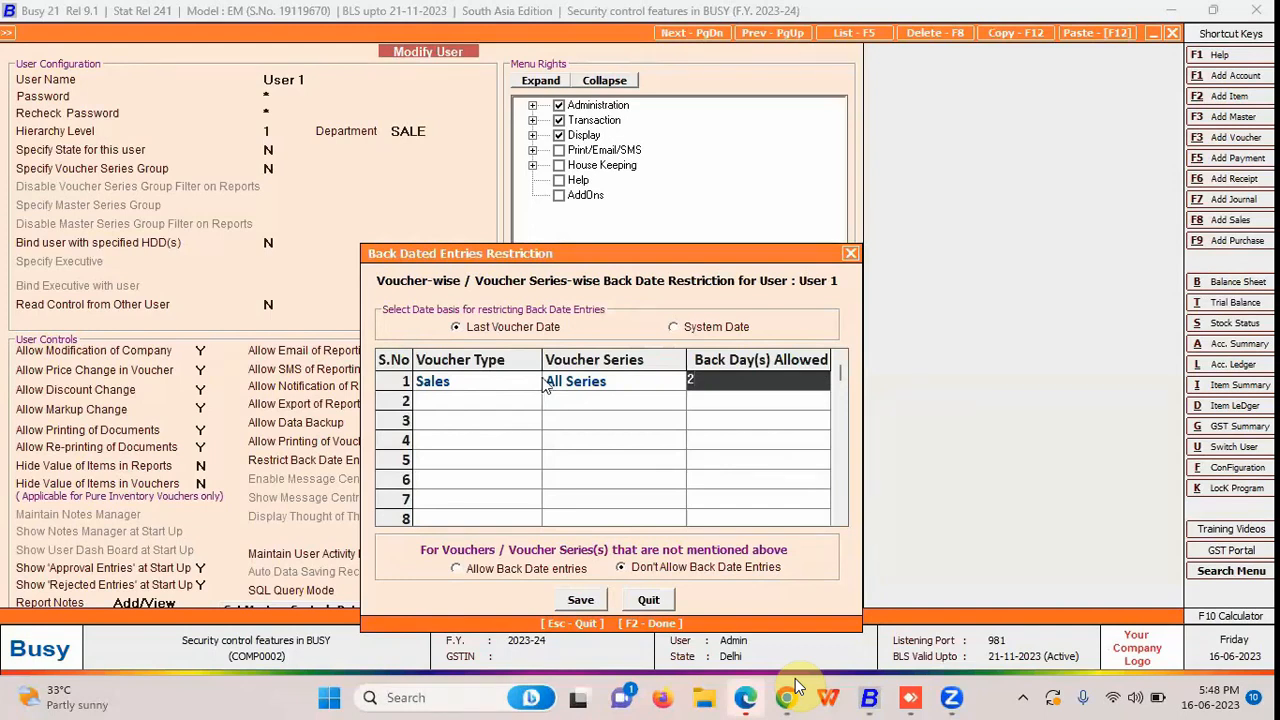
click(849, 257)
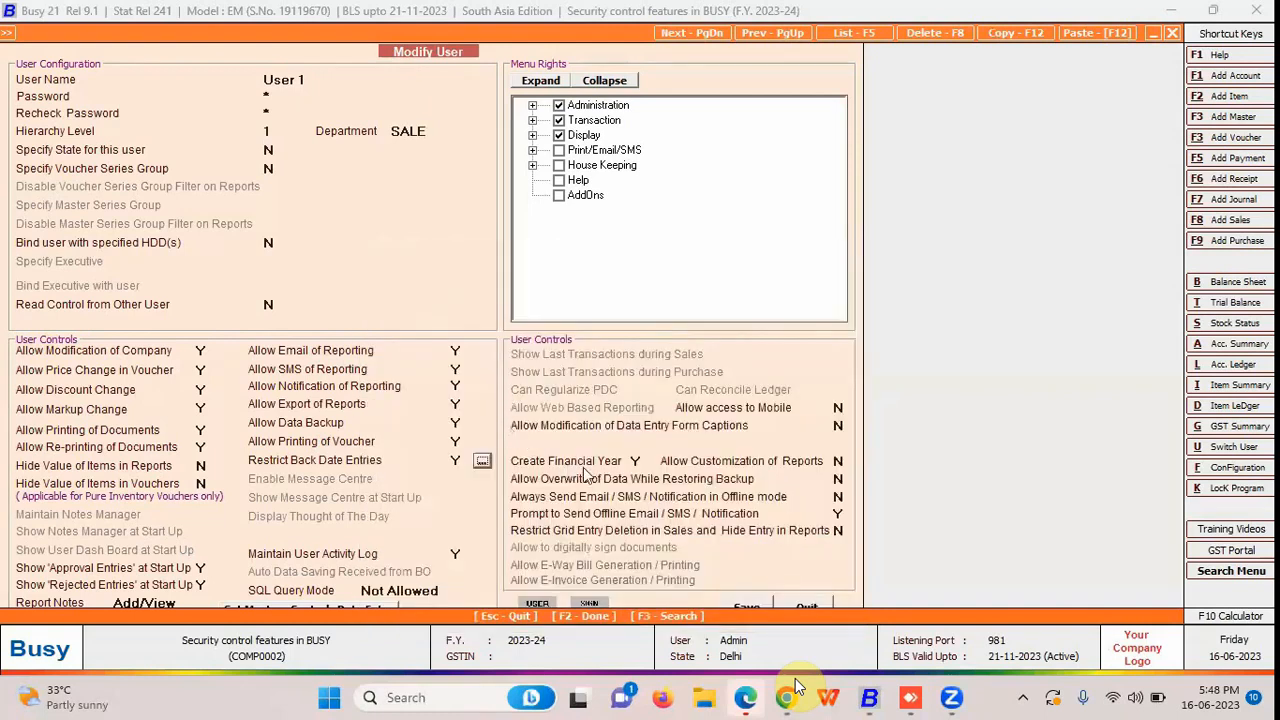
Set Allow access to Mobile to Y for User 1, save the user and leave the user selection.
click(830, 414)
text(Y)
click(637, 460)
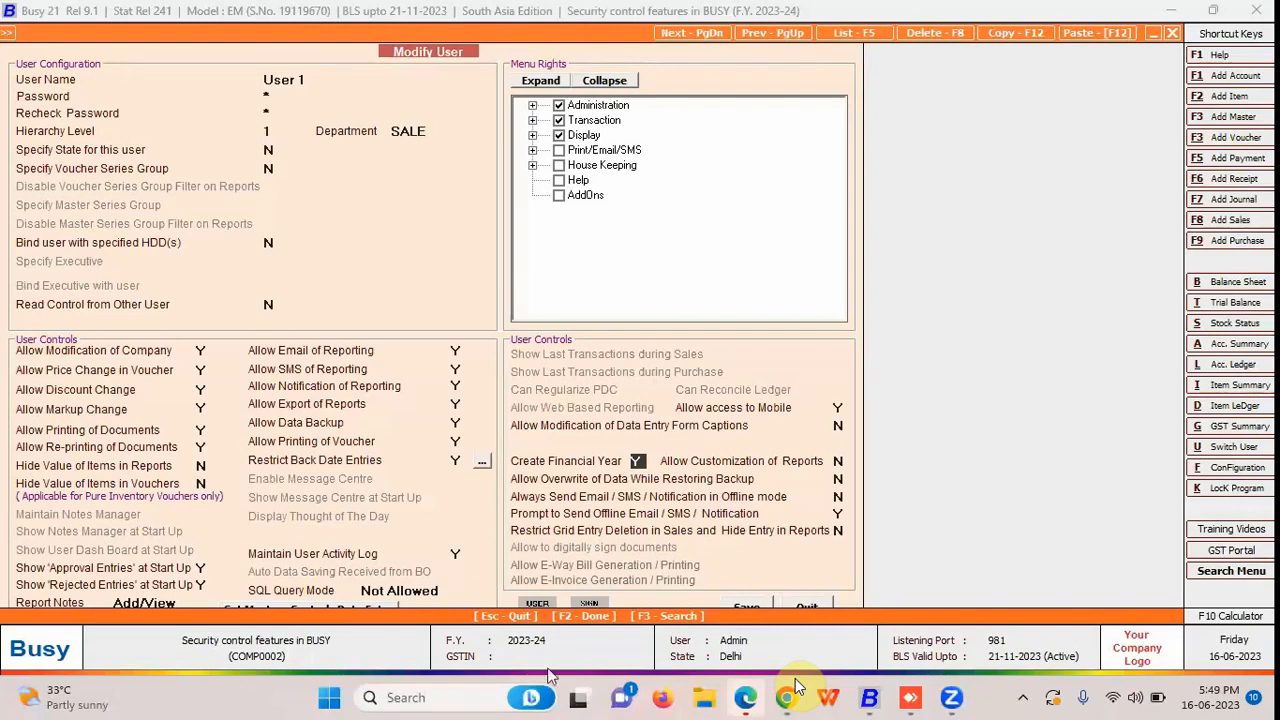
click(735, 603)
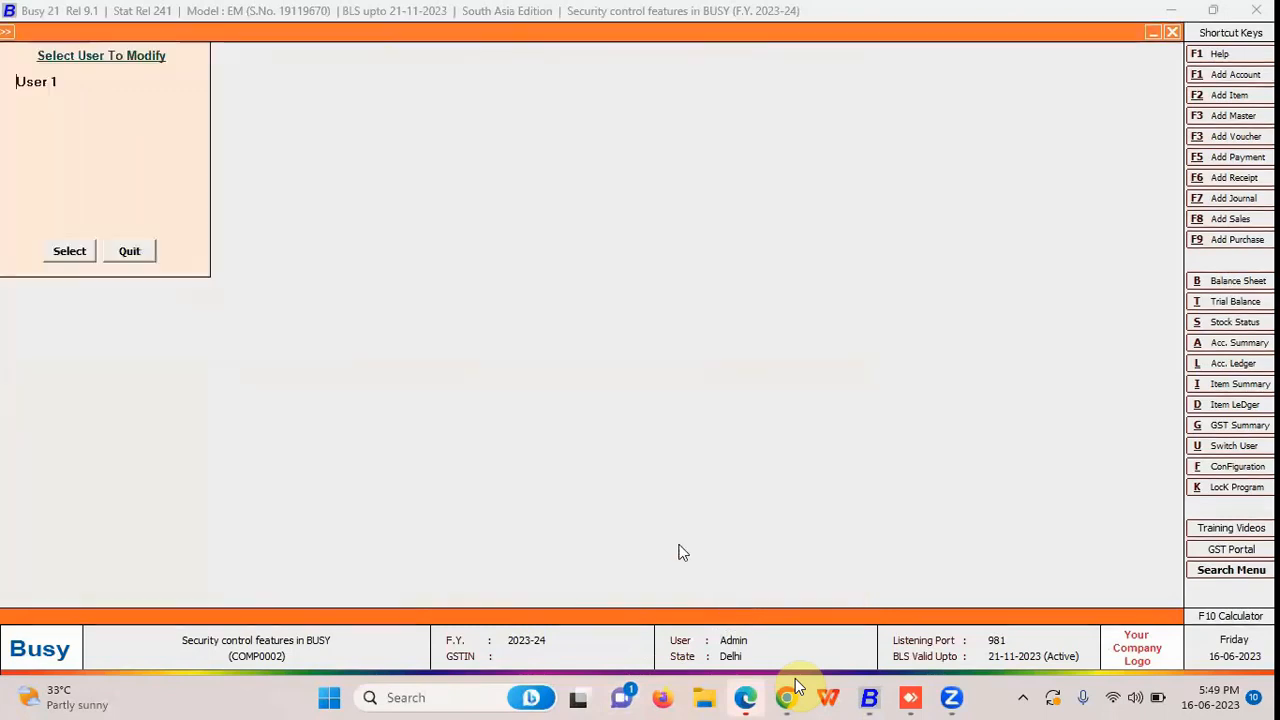
key(Escape)
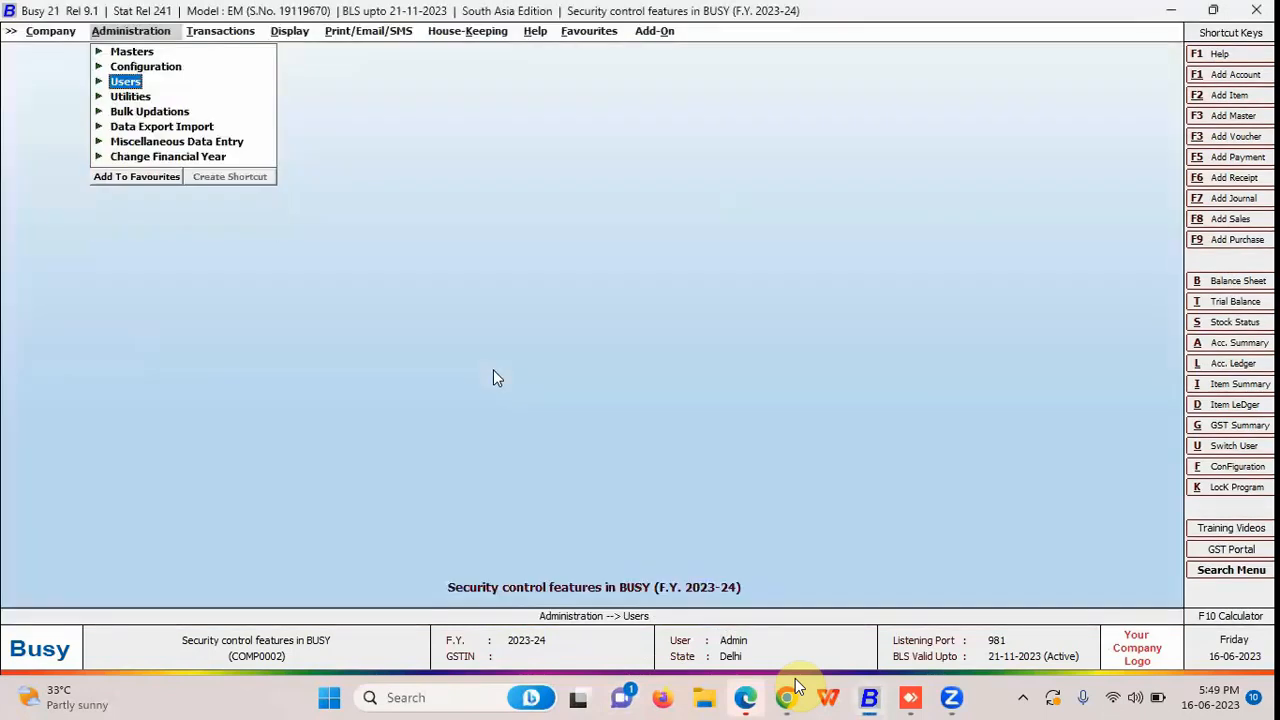
Switch the company login to User 1, entering that account's password.
key(alt+u)
text(USER 1)
key(Return)
text(1)
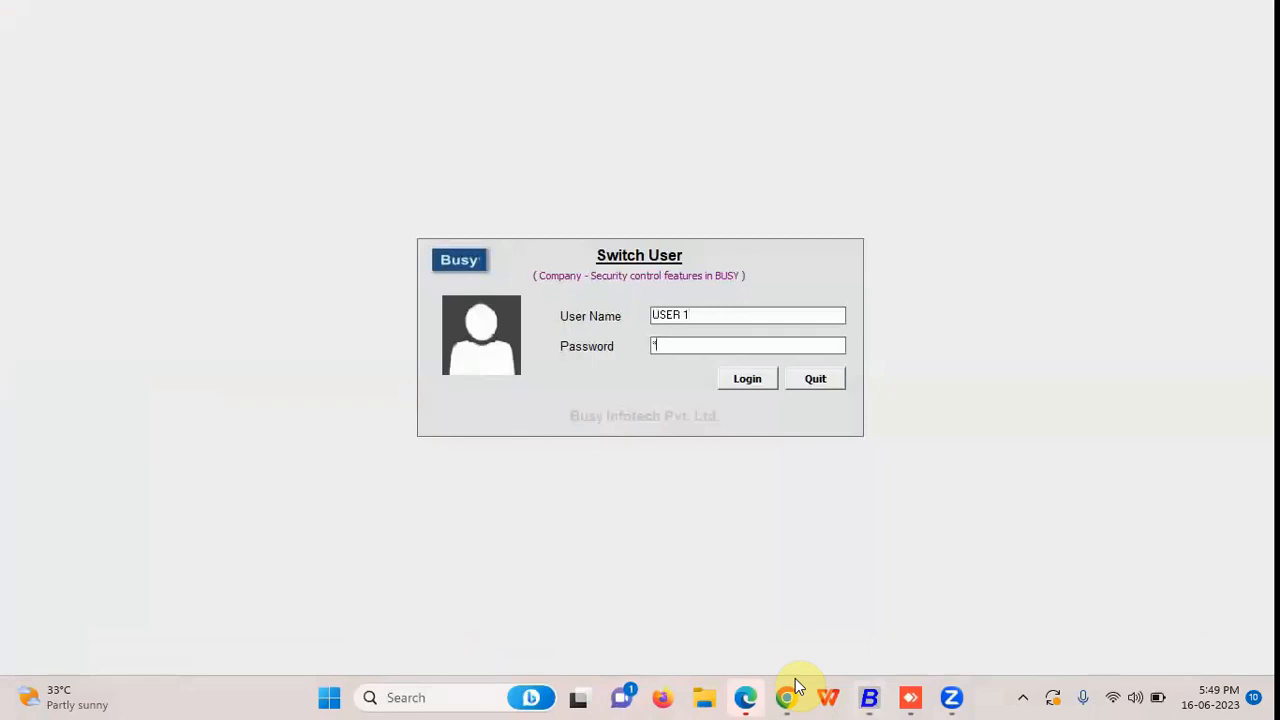
key(Return)
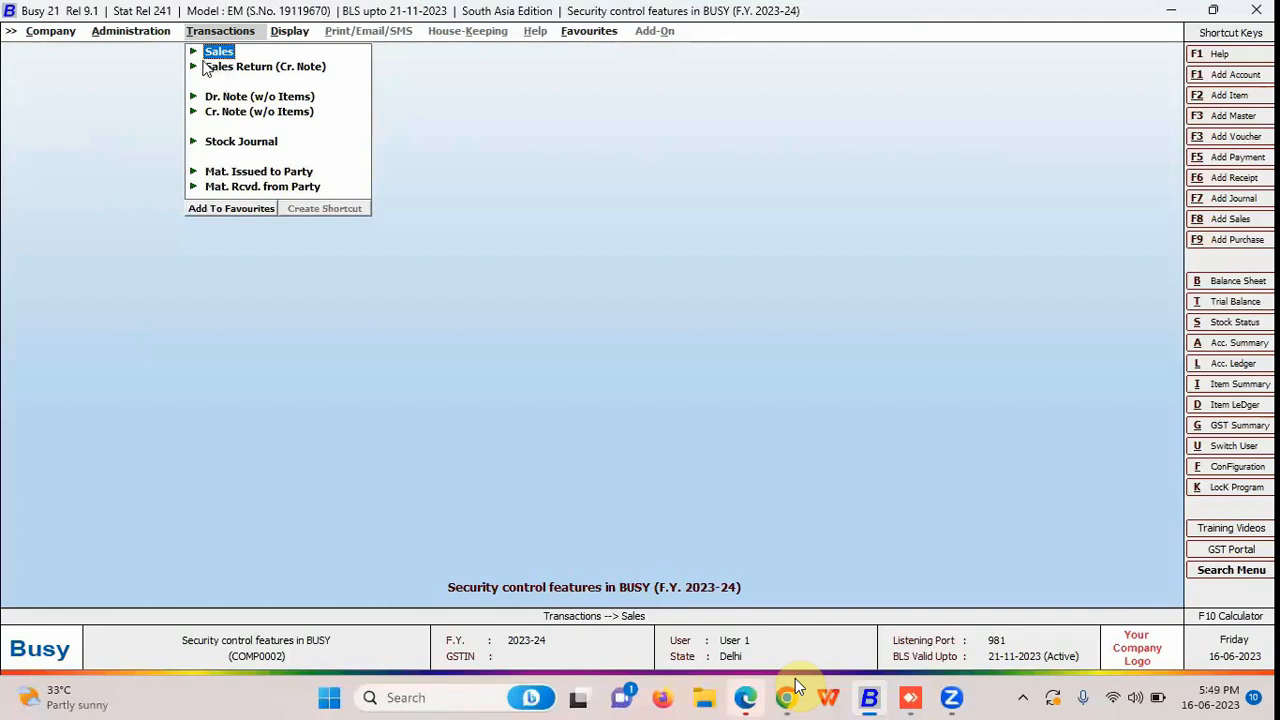
Examine User 1's permitted Sales, Sales Return, Dr. Note and Cr. Note transactions and the Company, Administration and Display options.
click(197, 52)
click(197, 112)
click(195, 186)
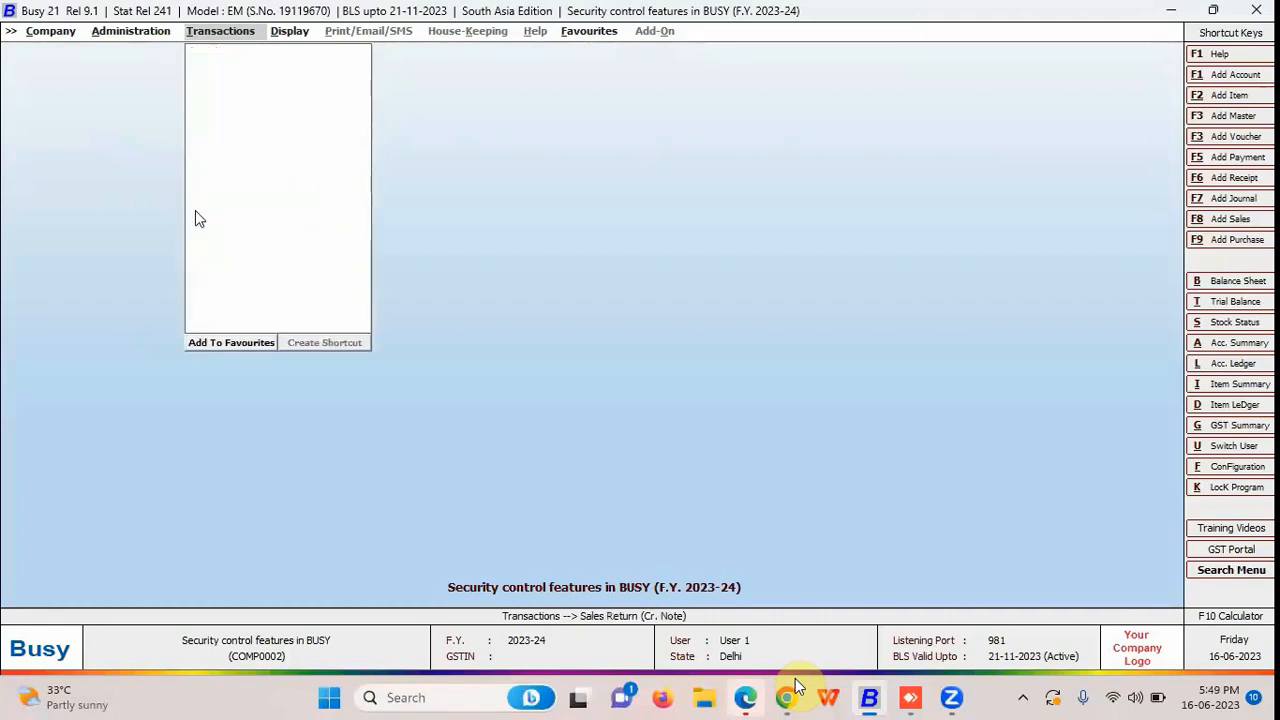
click(195, 246)
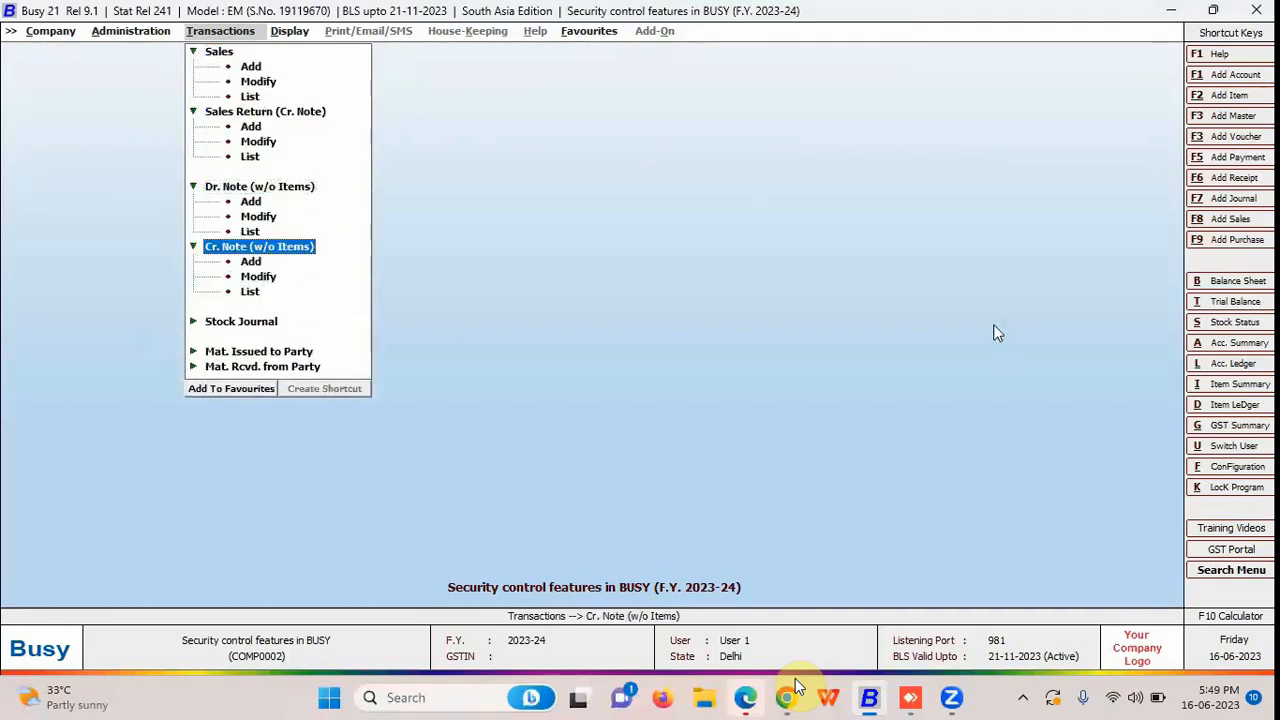
click(289, 32)
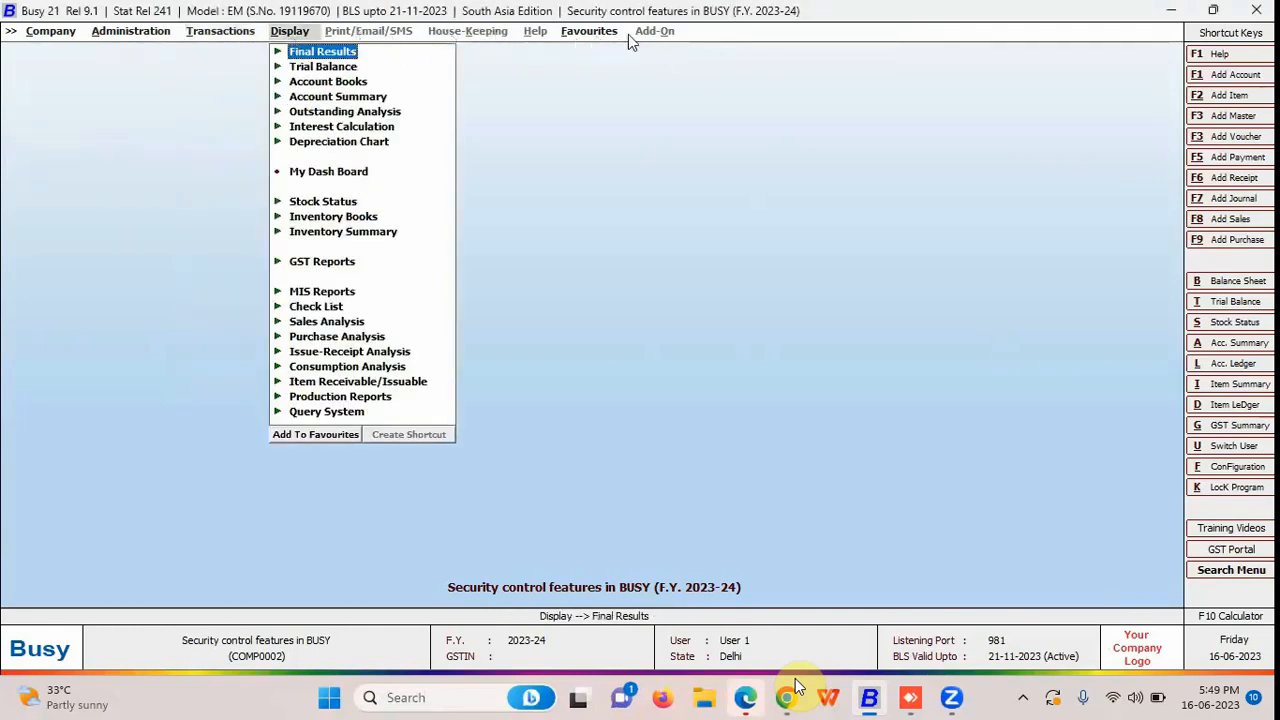
click(86, 34)
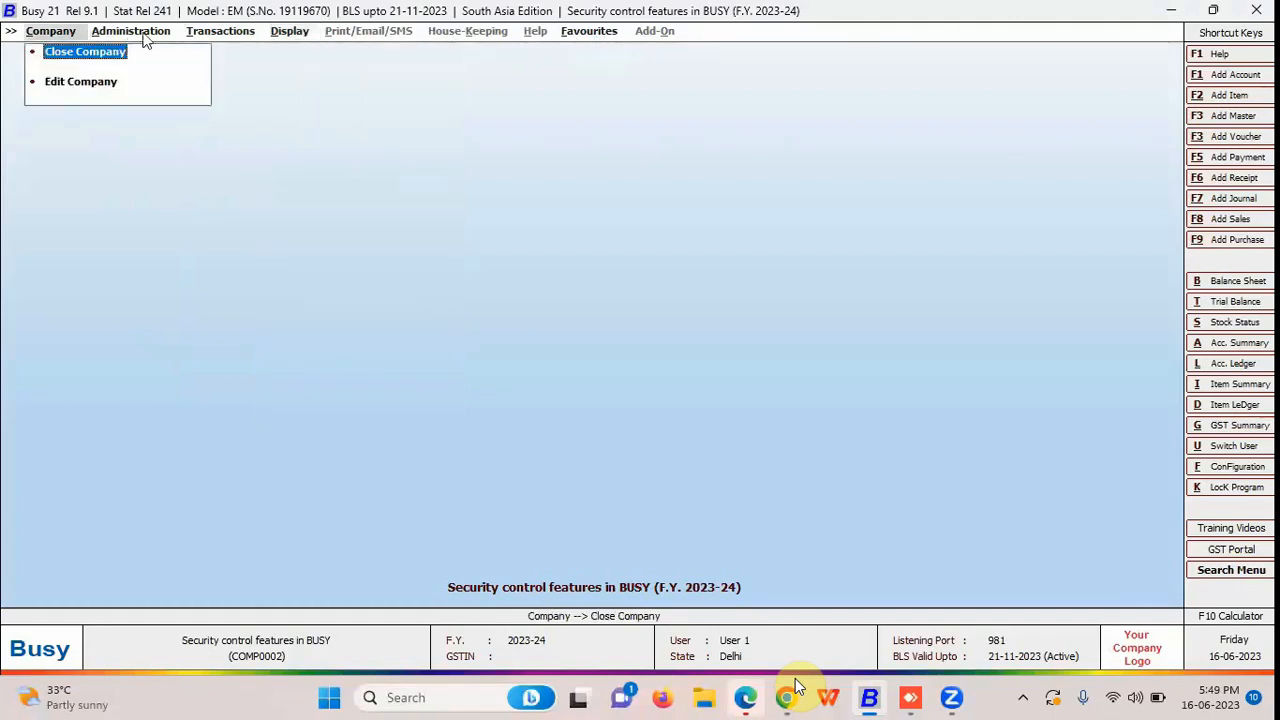
click(145, 38)
click(289, 33)
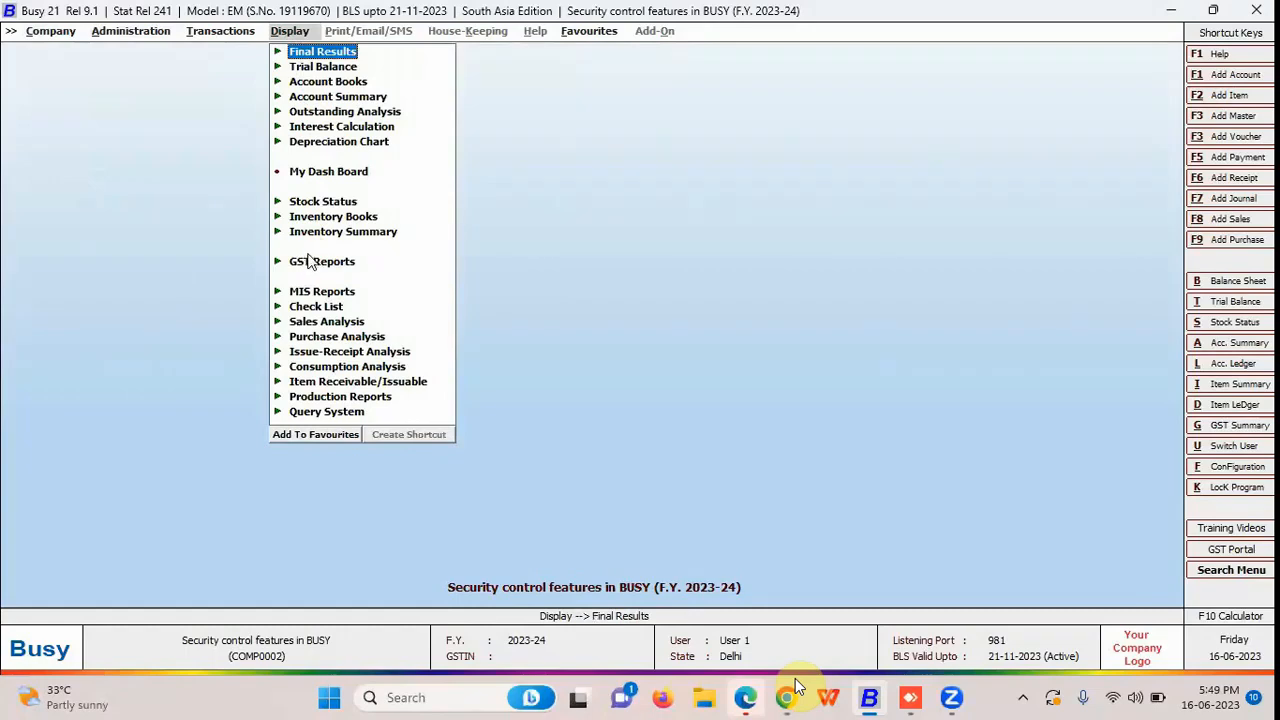
Switch to User 2 with the account password and examine that user's Transactions, including the Purchase Return (Dr. Note) options.
key(alt+u)
text(User 2)
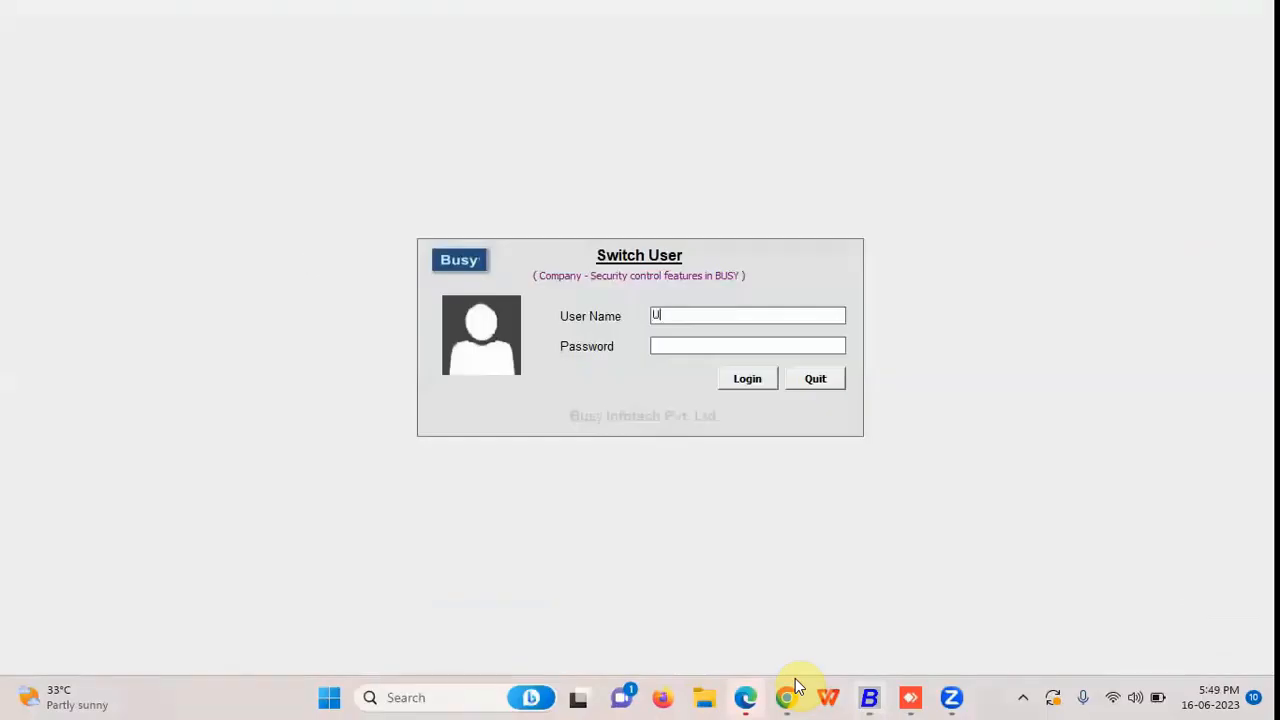
key(Tab)
text(1)
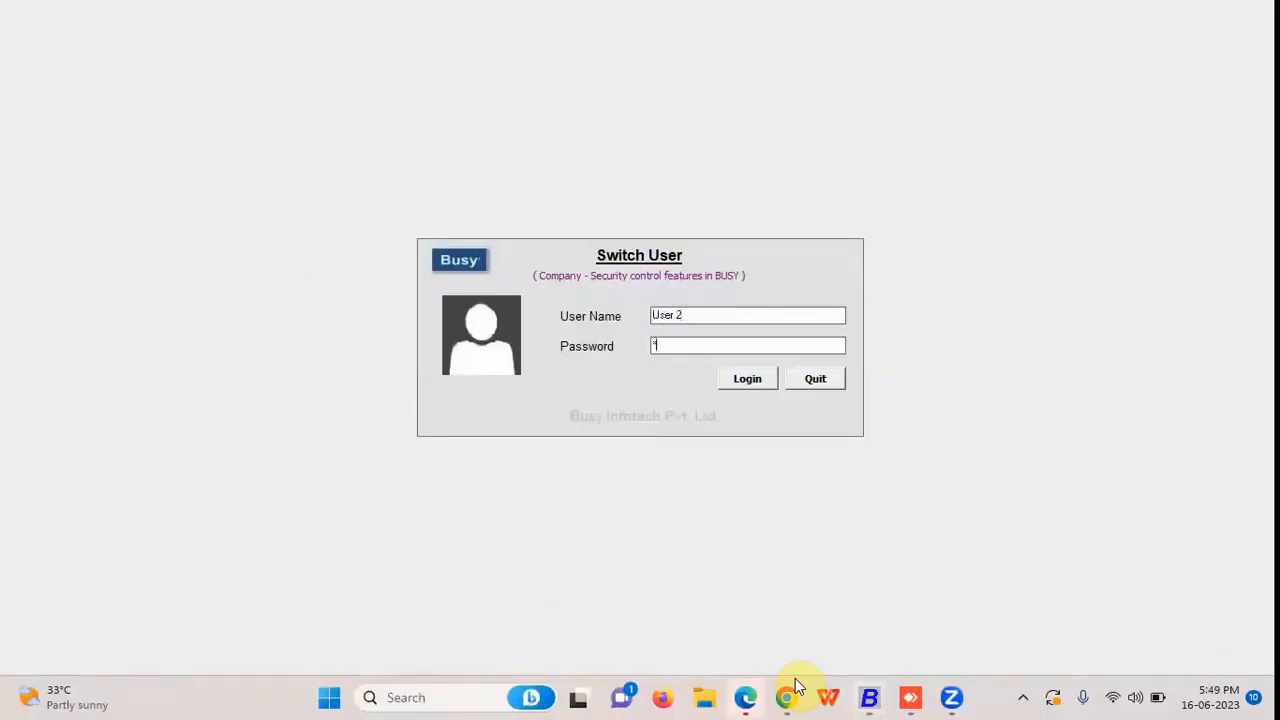
key(Return)
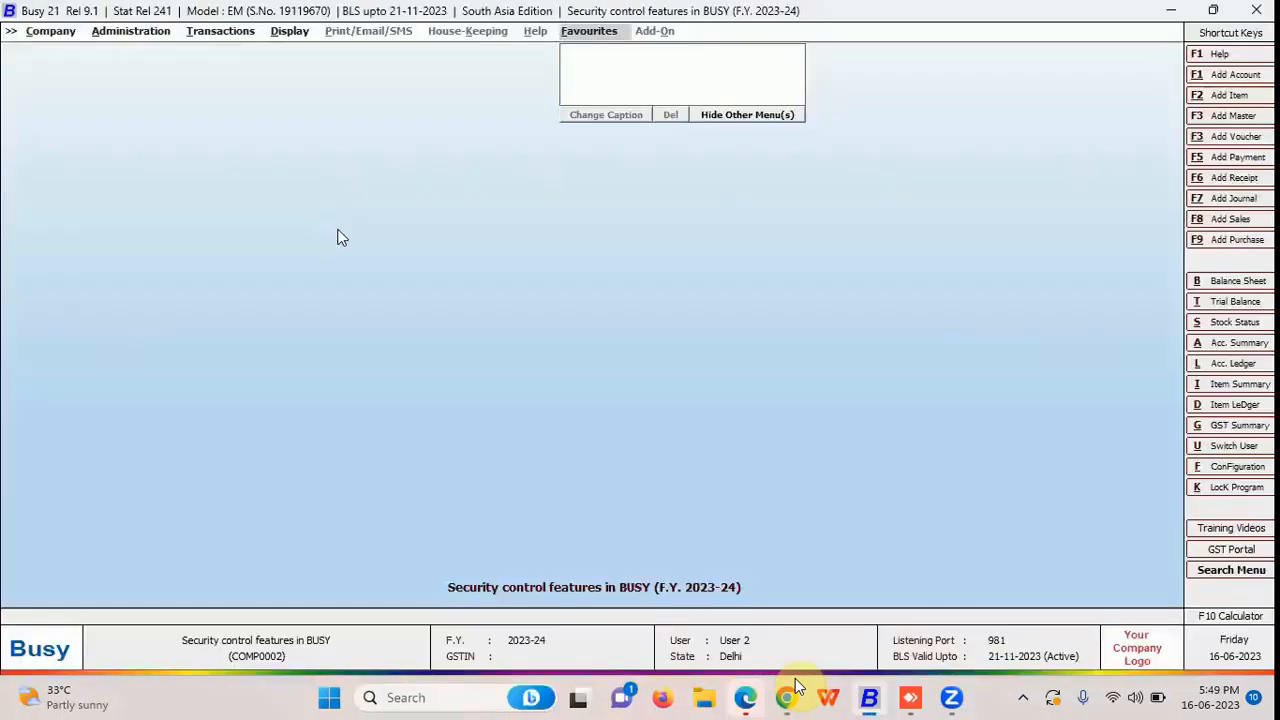
click(216, 31)
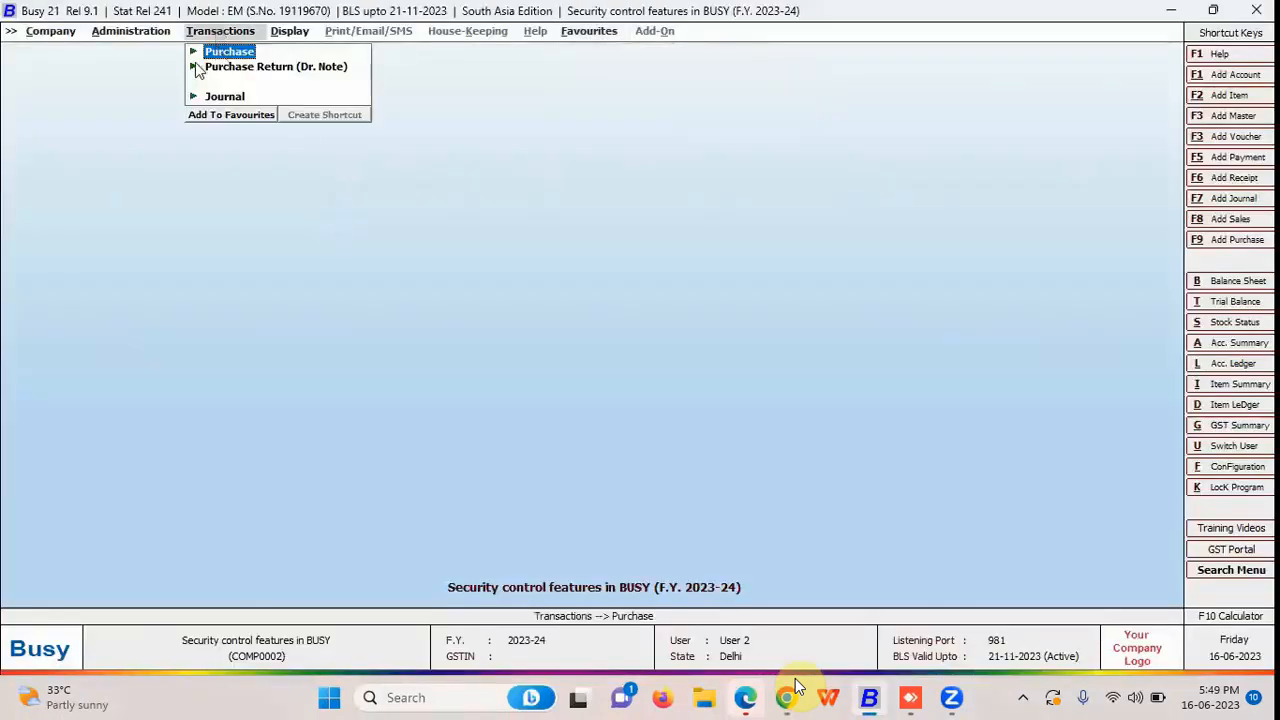
click(214, 67)
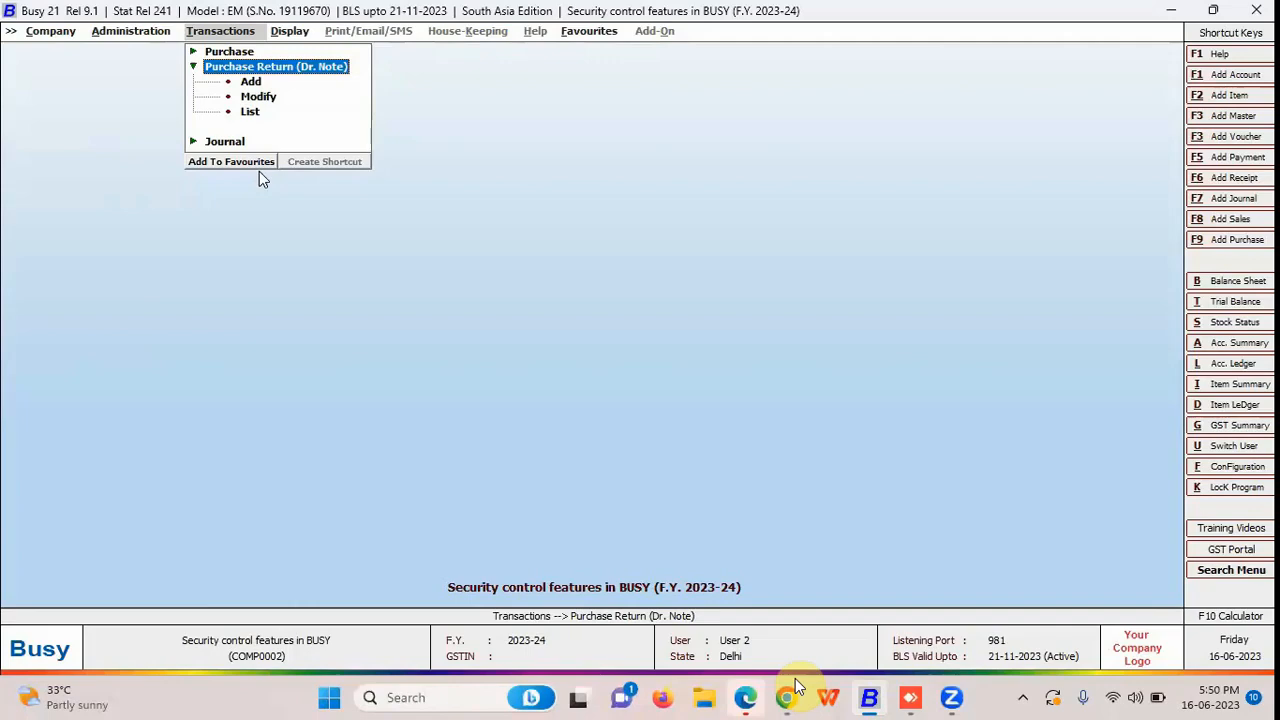
Switch the company login back to the Admin user.
text(uadm)
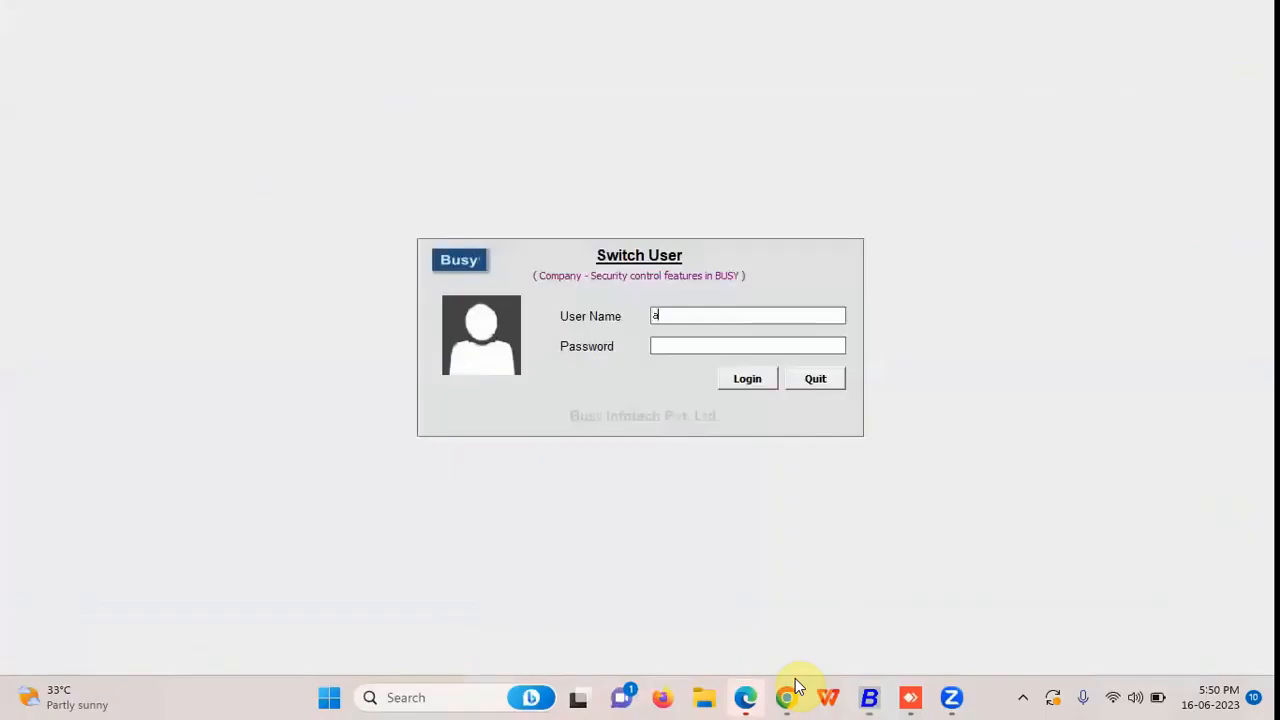
text(n)
key(Return)
key(Return)
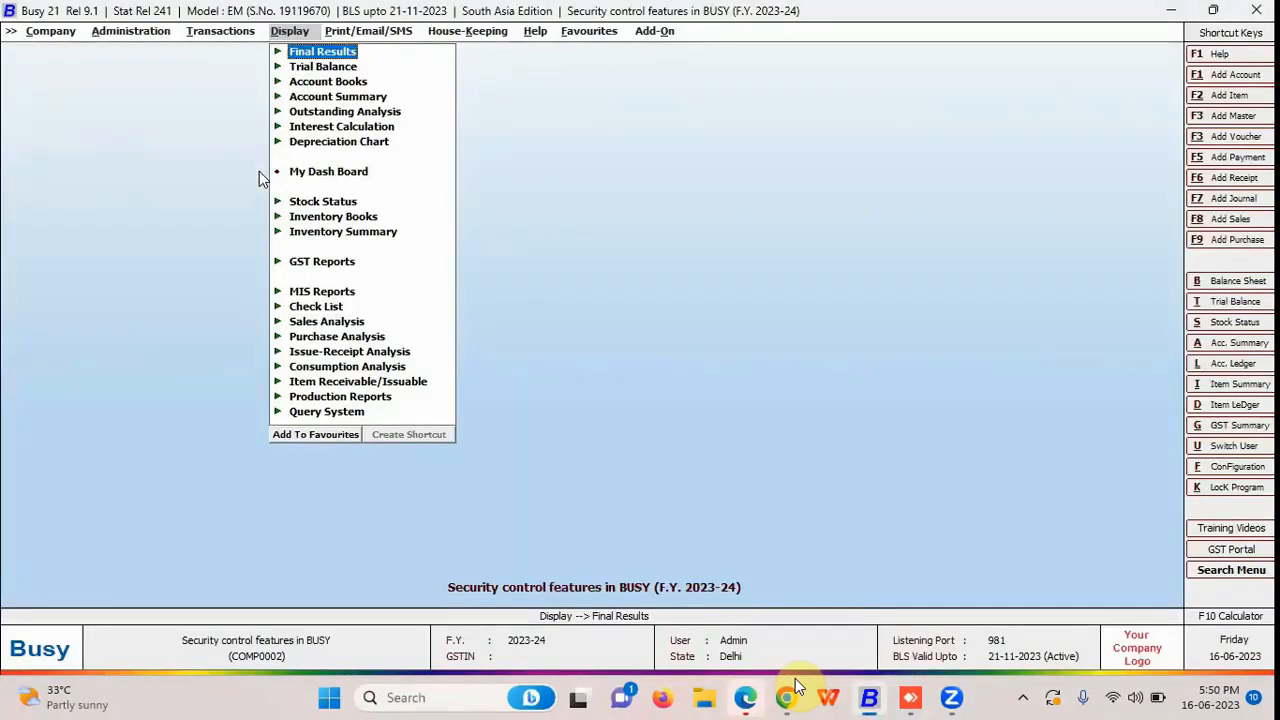
Generate the Event Log report for all users from 01-04-2023 to 16-06-2023.
key(ctrl+alt+e)
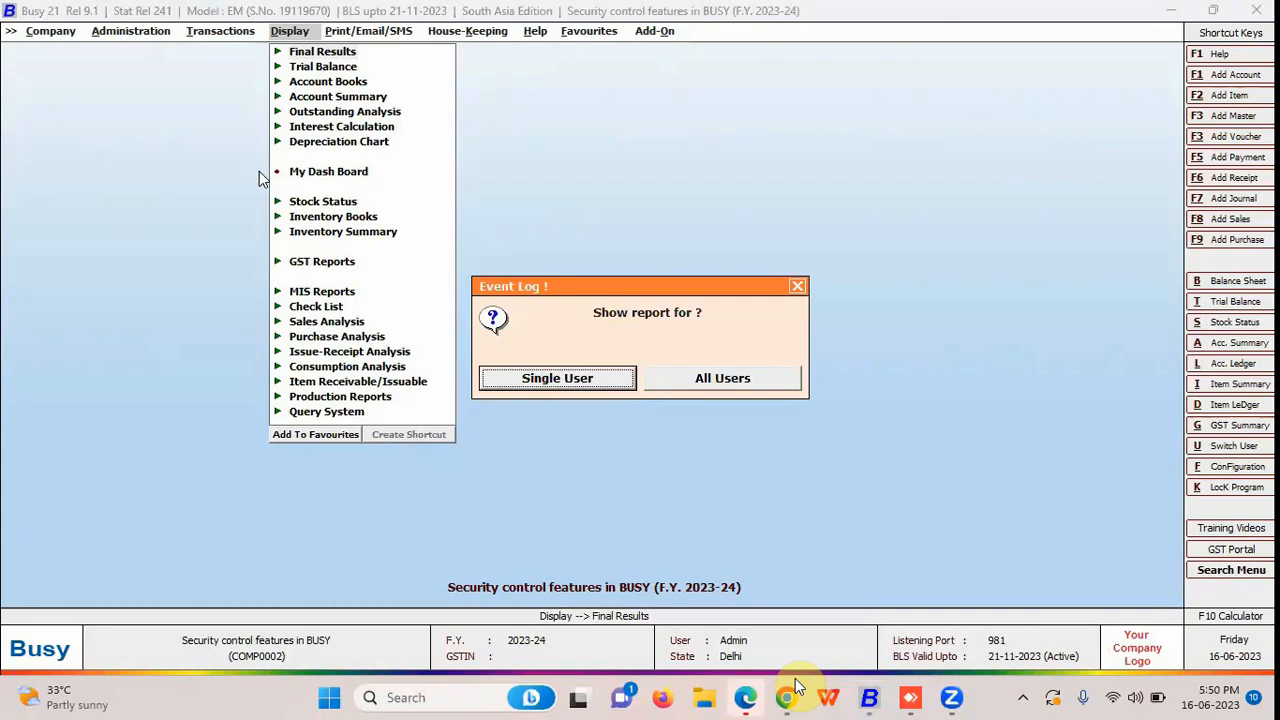
key(Right)
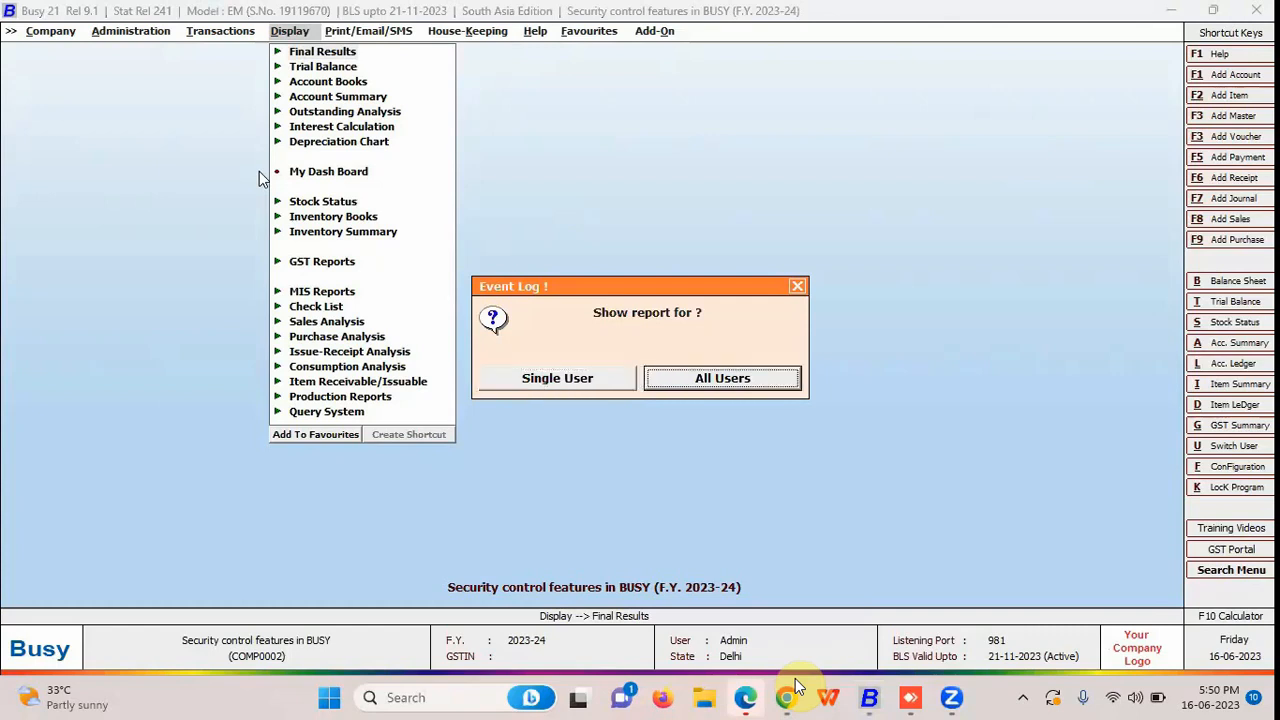
key(Return)
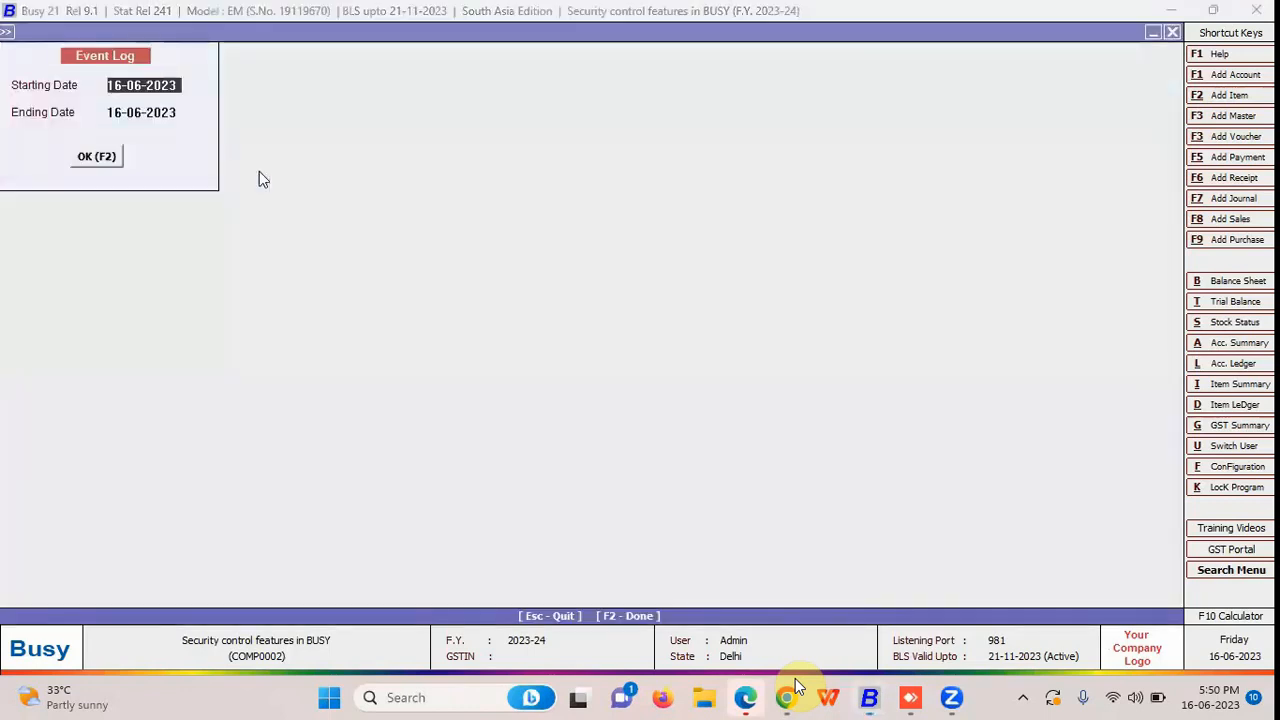
text(01.0)
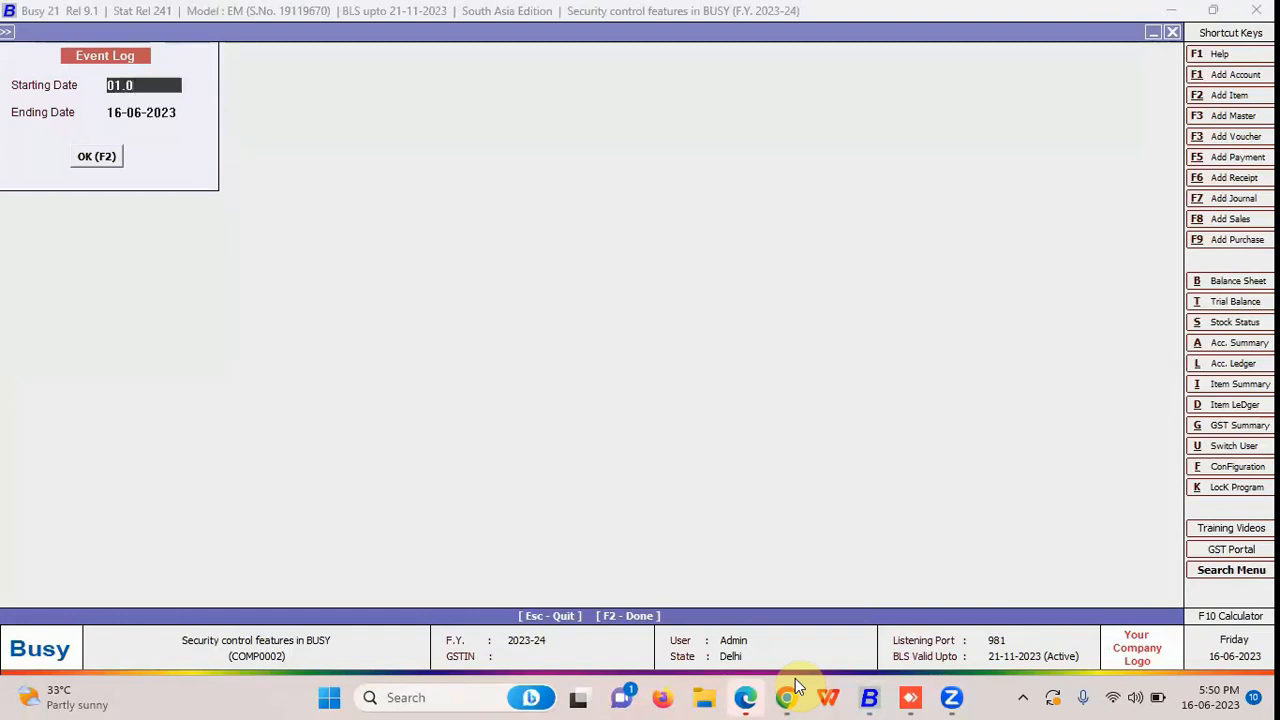
text(4)
key(Return)
key(Return)
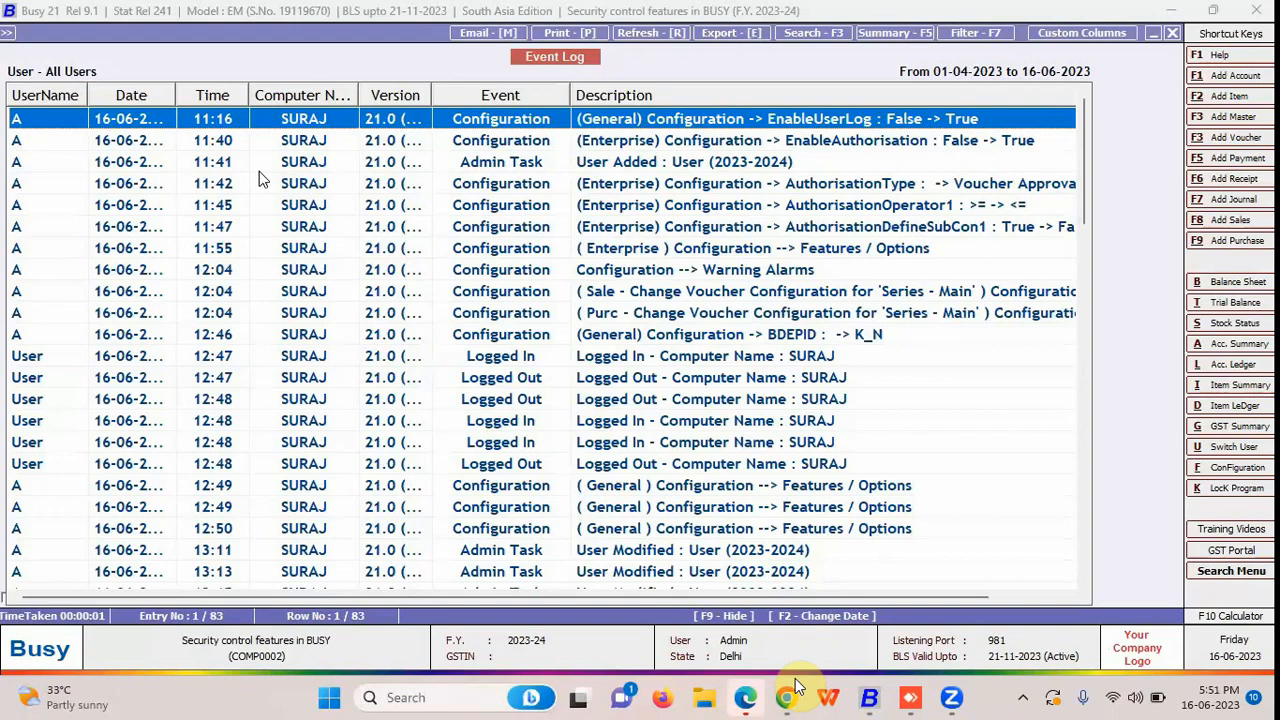
Examine the all-users Event Log entries for configuration changes, admin tasks and logins, and close the report.
key(Down)
key(Down)
key(Down)
key(Down)
key(Down)
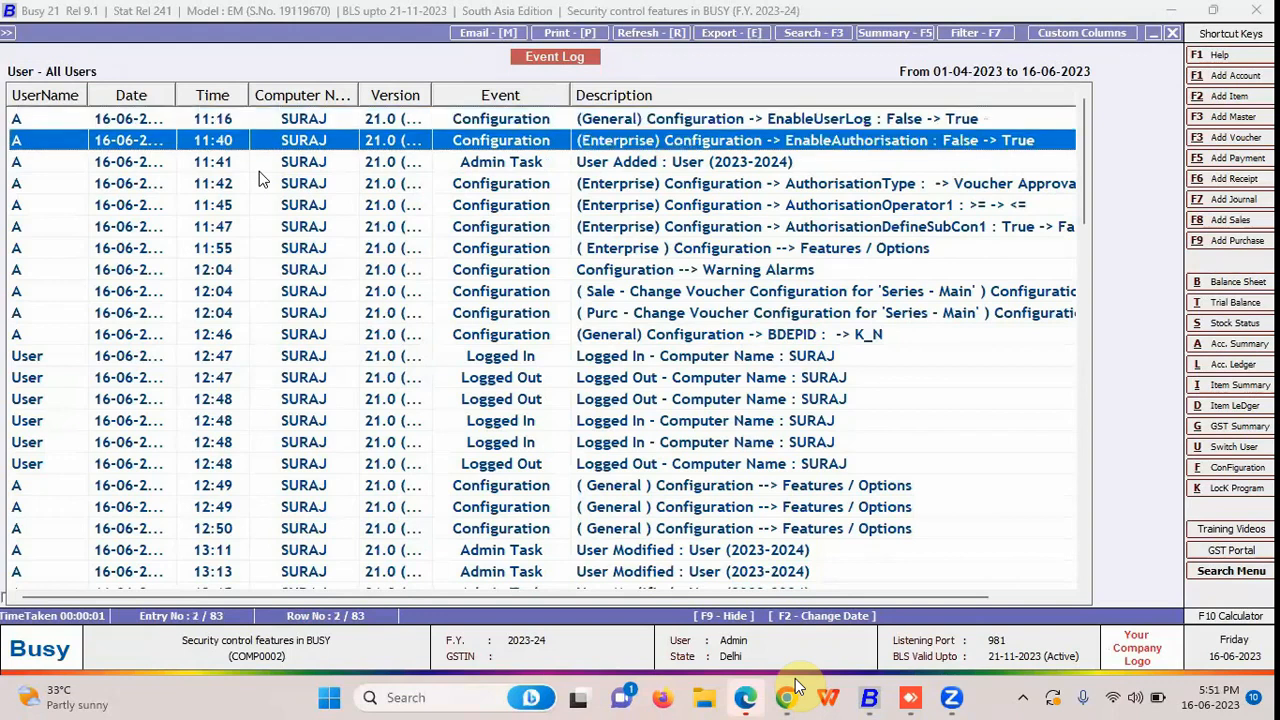
key(Down)
key(Down)
key(Down)
key(Down)
key(Down)
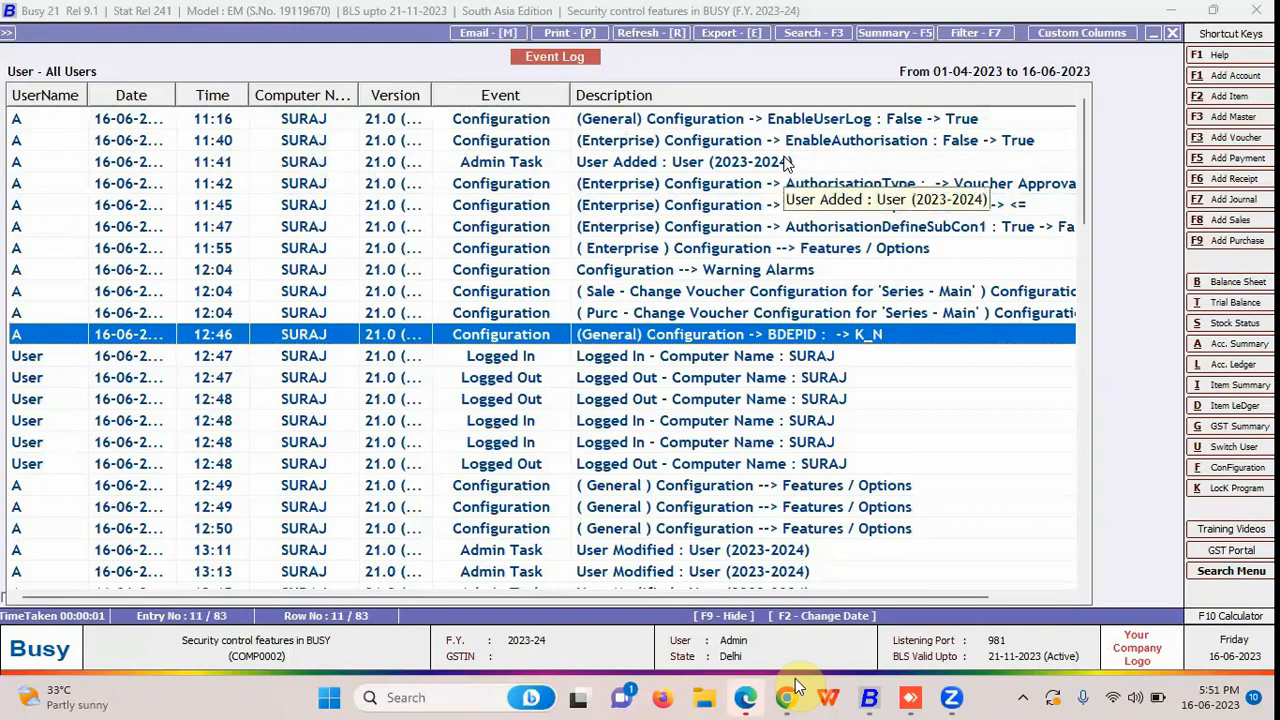
key(Escape)
key(Escape)
key(Escape)
Open the Enable Event Notification configuration in the General section of the company's Features / Options.
key(Left)
key(Left)
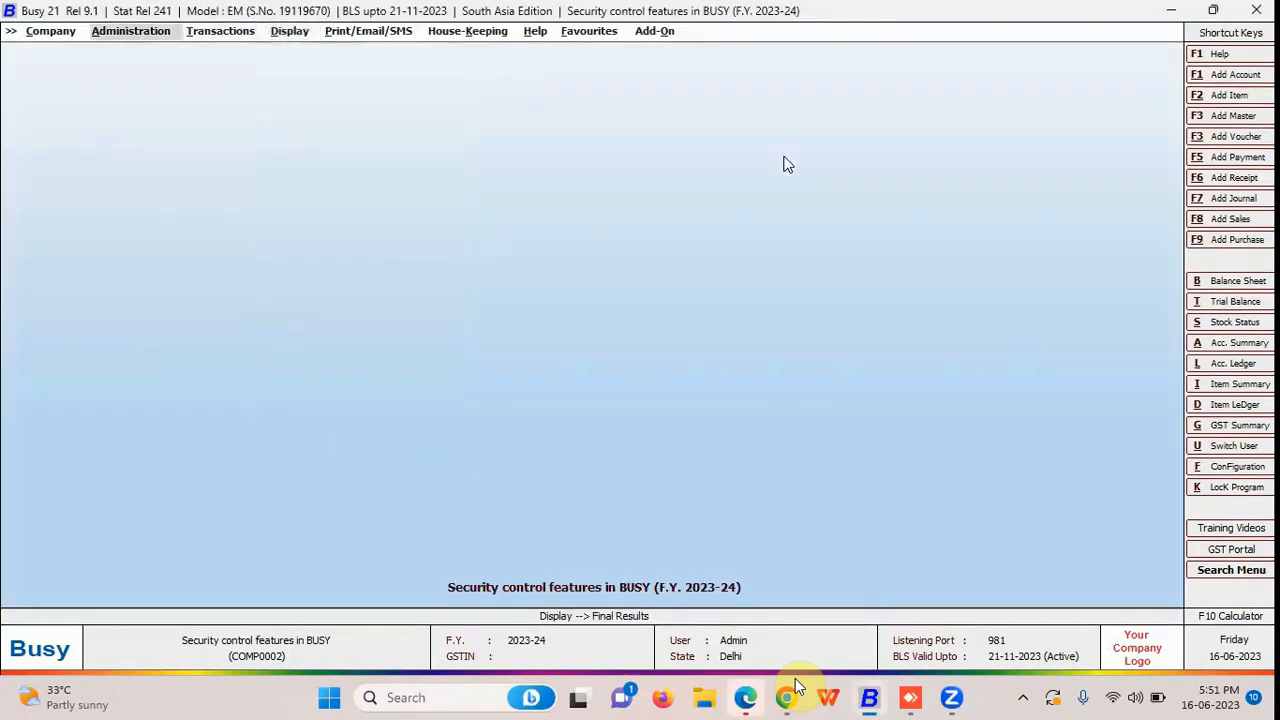
key(Return)
key(Down)
key(Return)
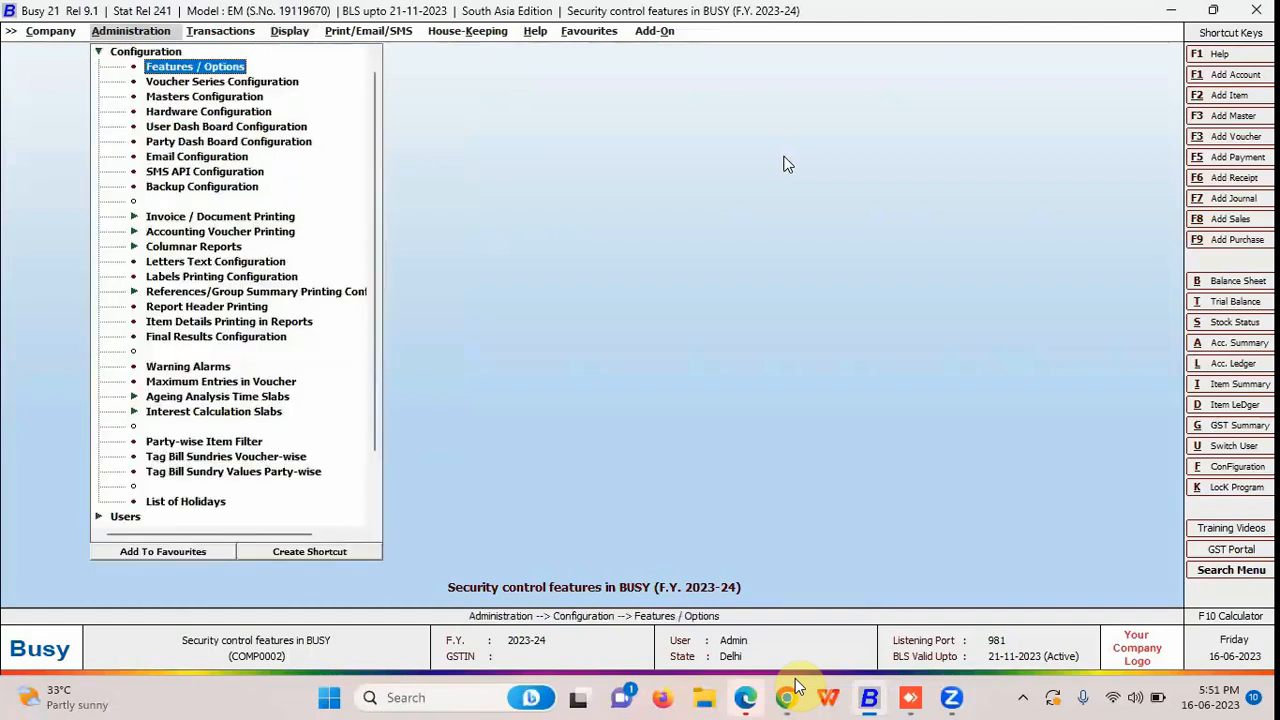
key(Return)
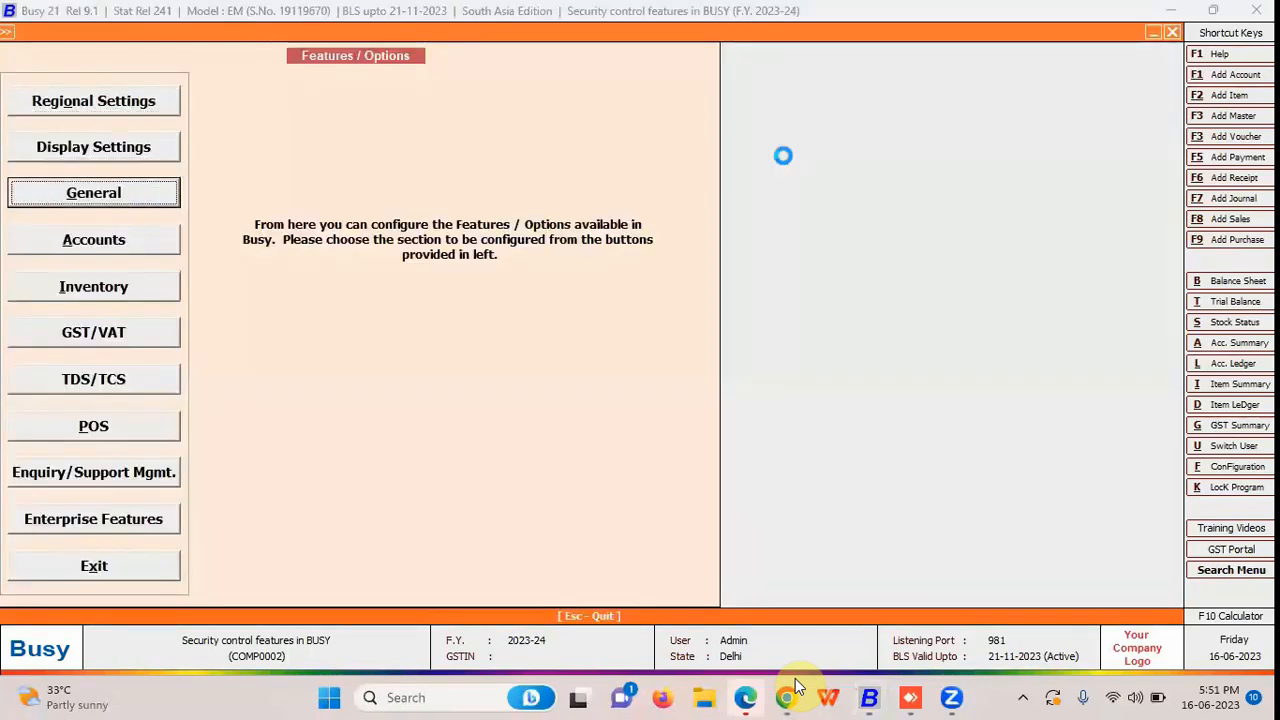
key(Return)
click(291, 531)
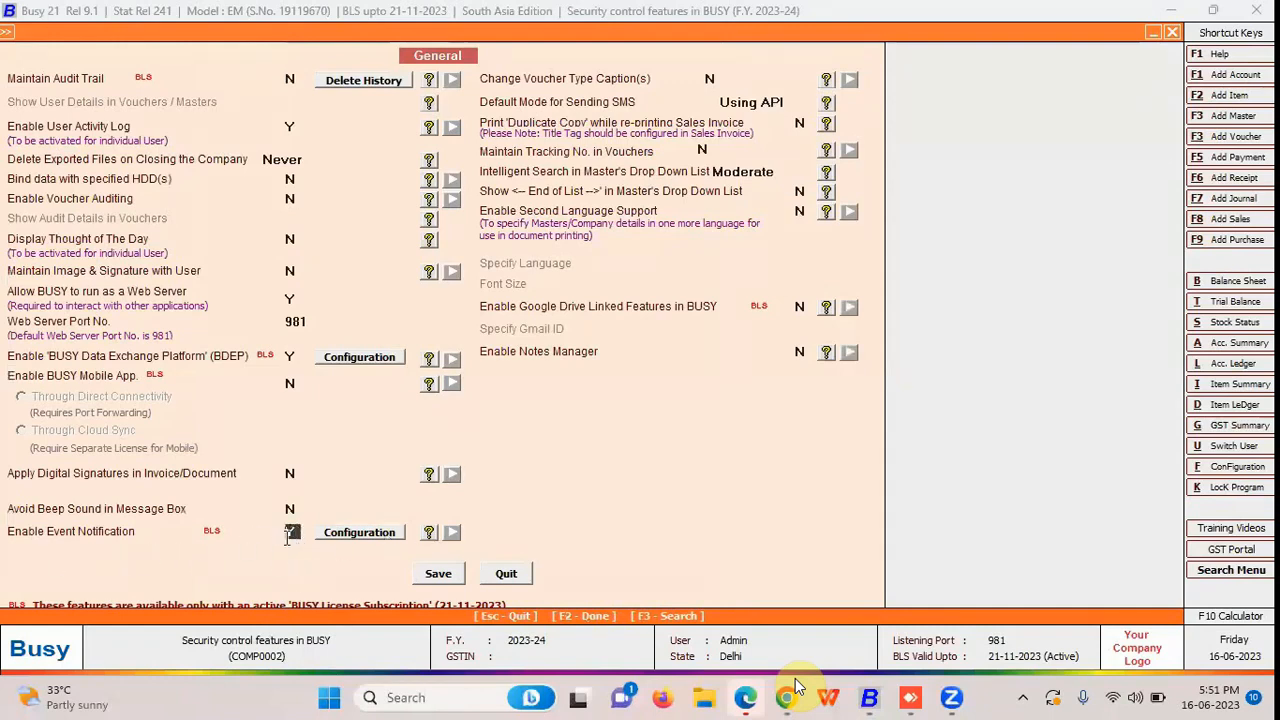
click(345, 540)
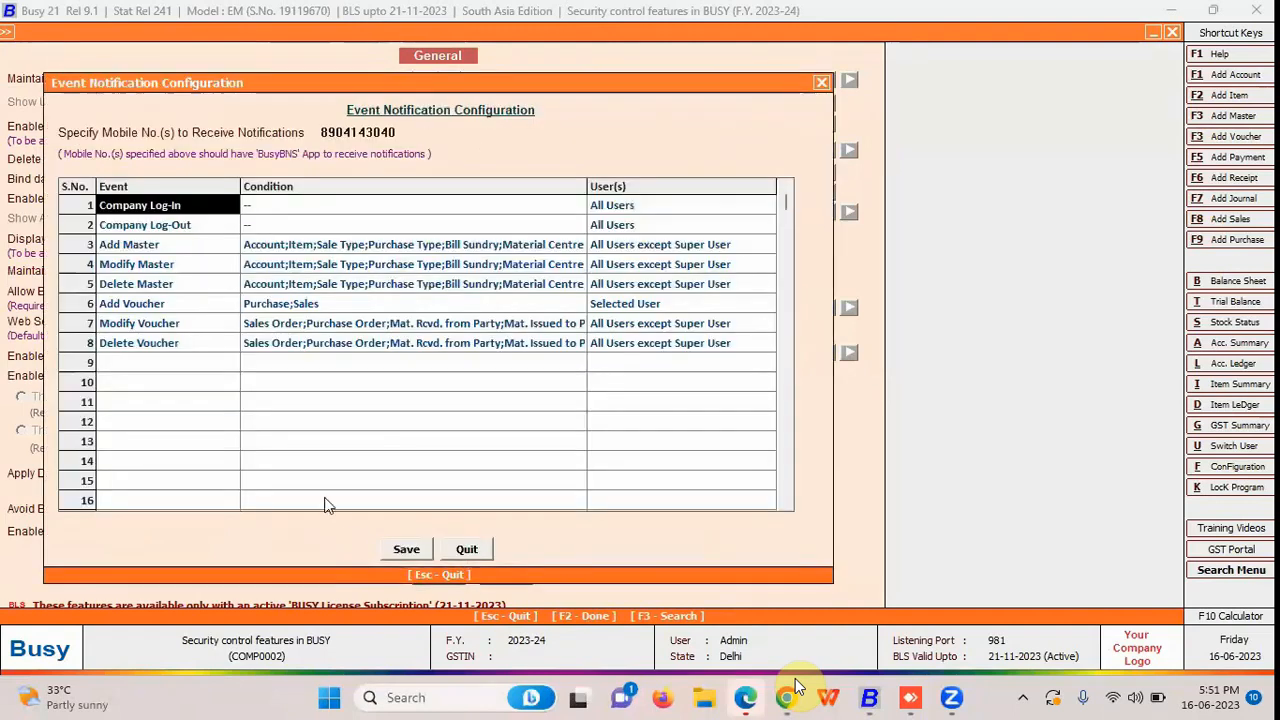
Examine the configured notification events from Company Log-Out to Delete Voucher and the empty row below them.
click(180, 226)
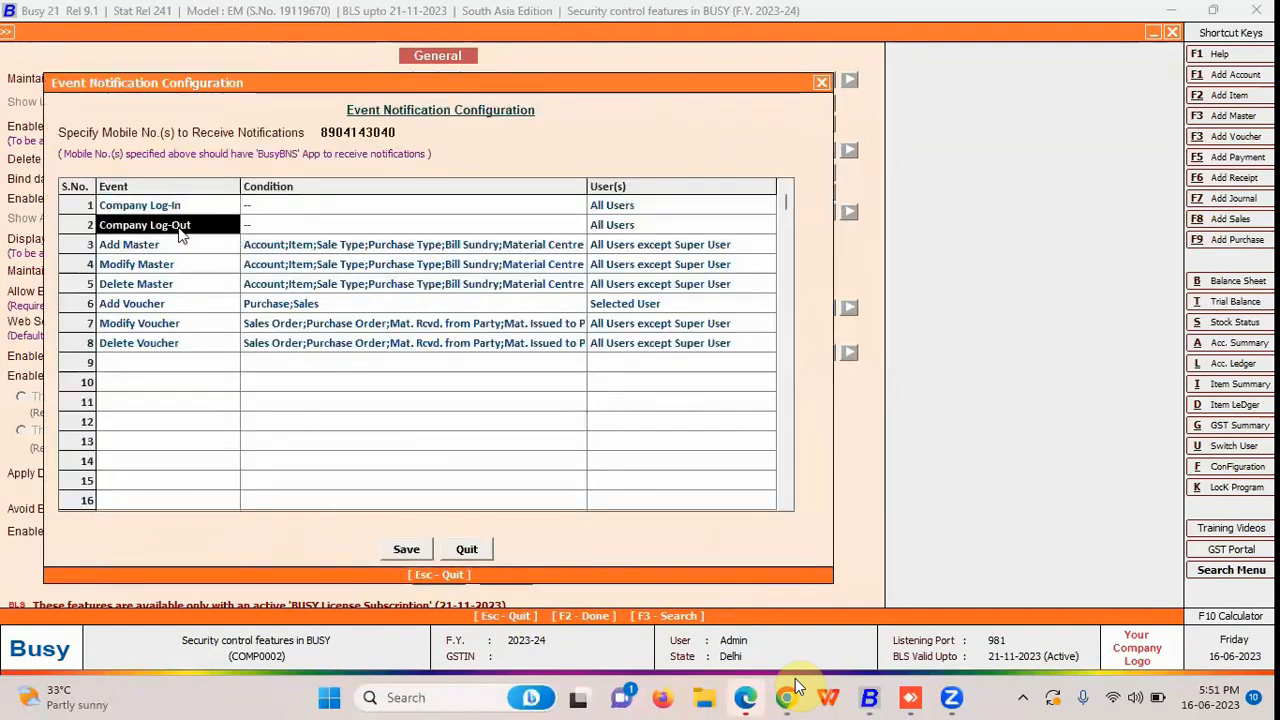
click(158, 246)
click(152, 267)
click(145, 287)
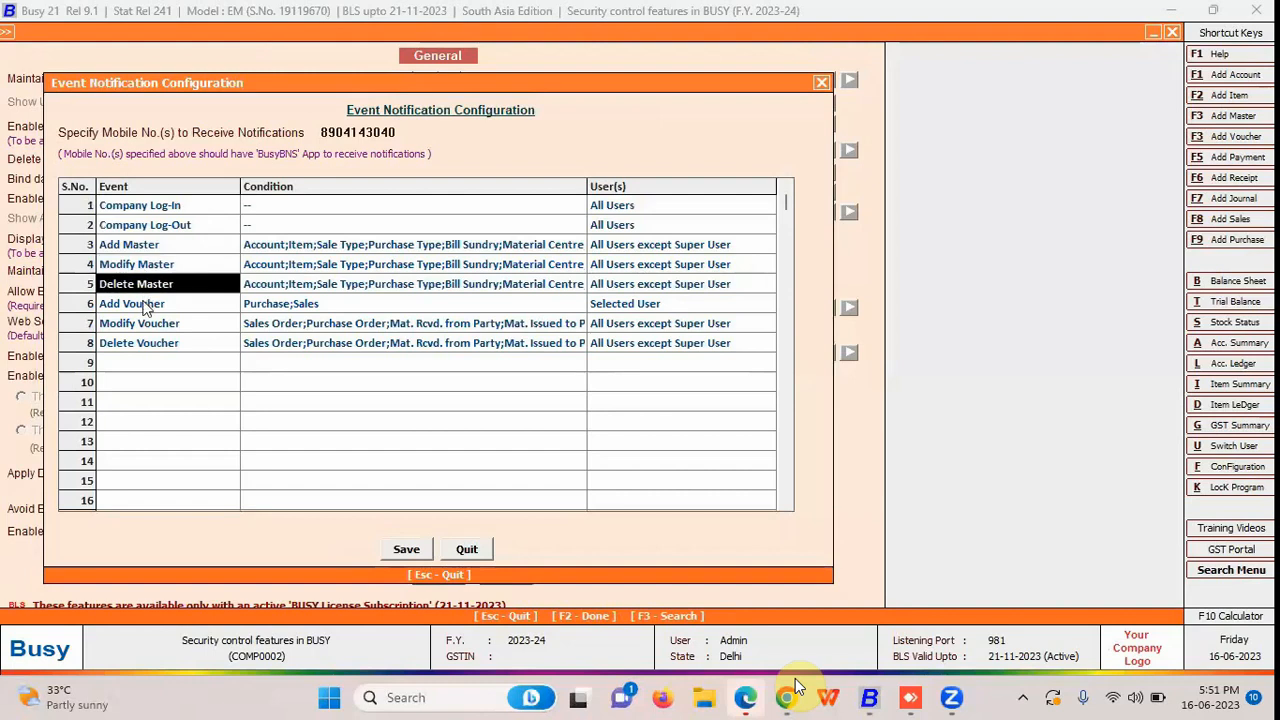
click(145, 305)
click(160, 324)
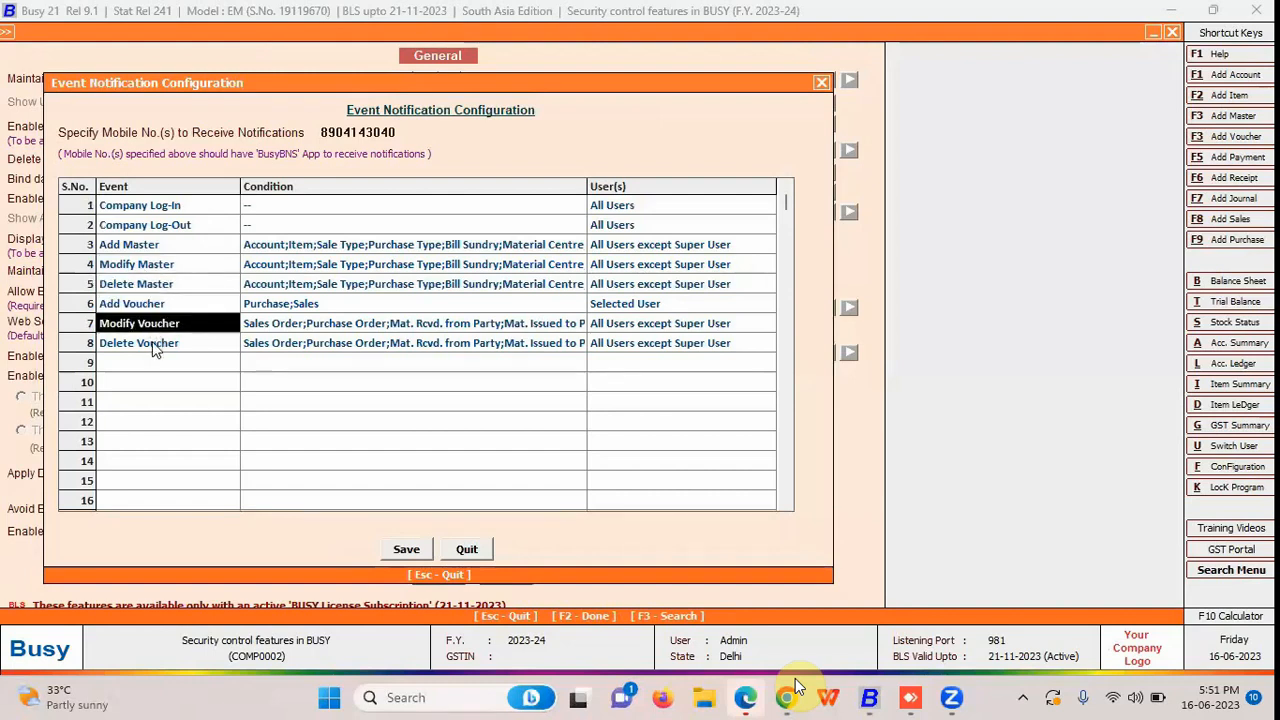
key(Down)
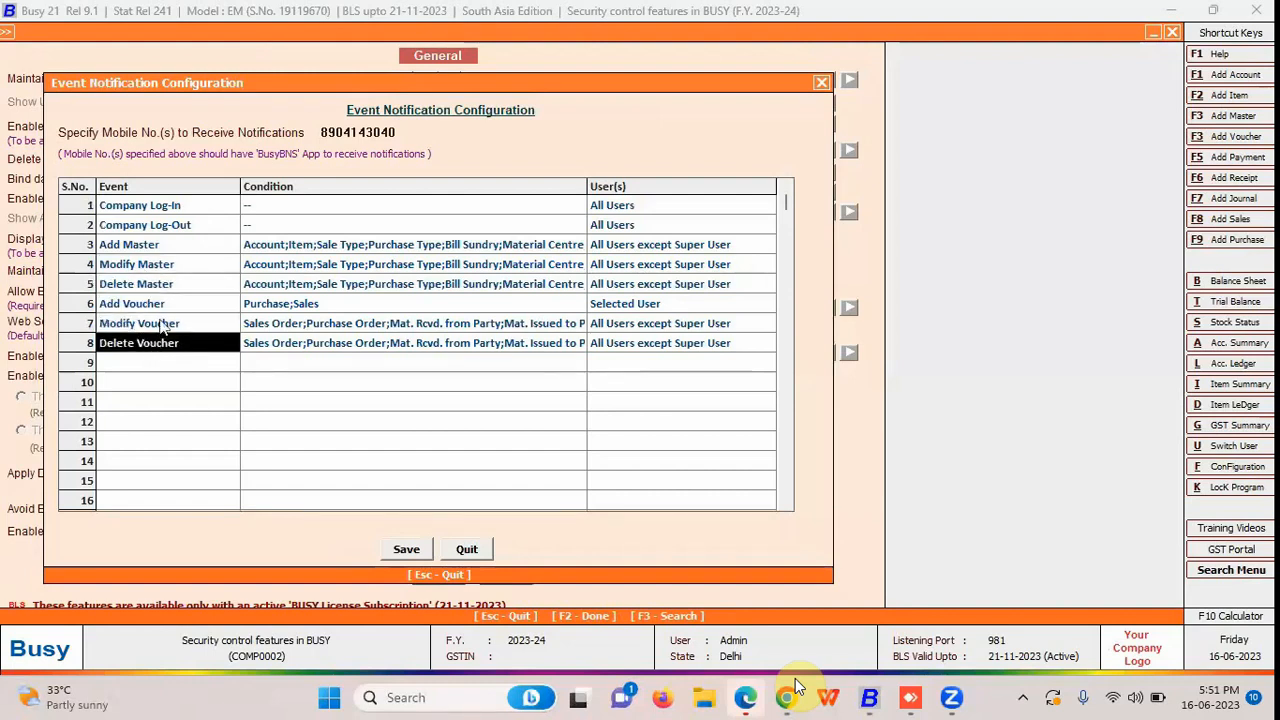
click(128, 366)
text(d)
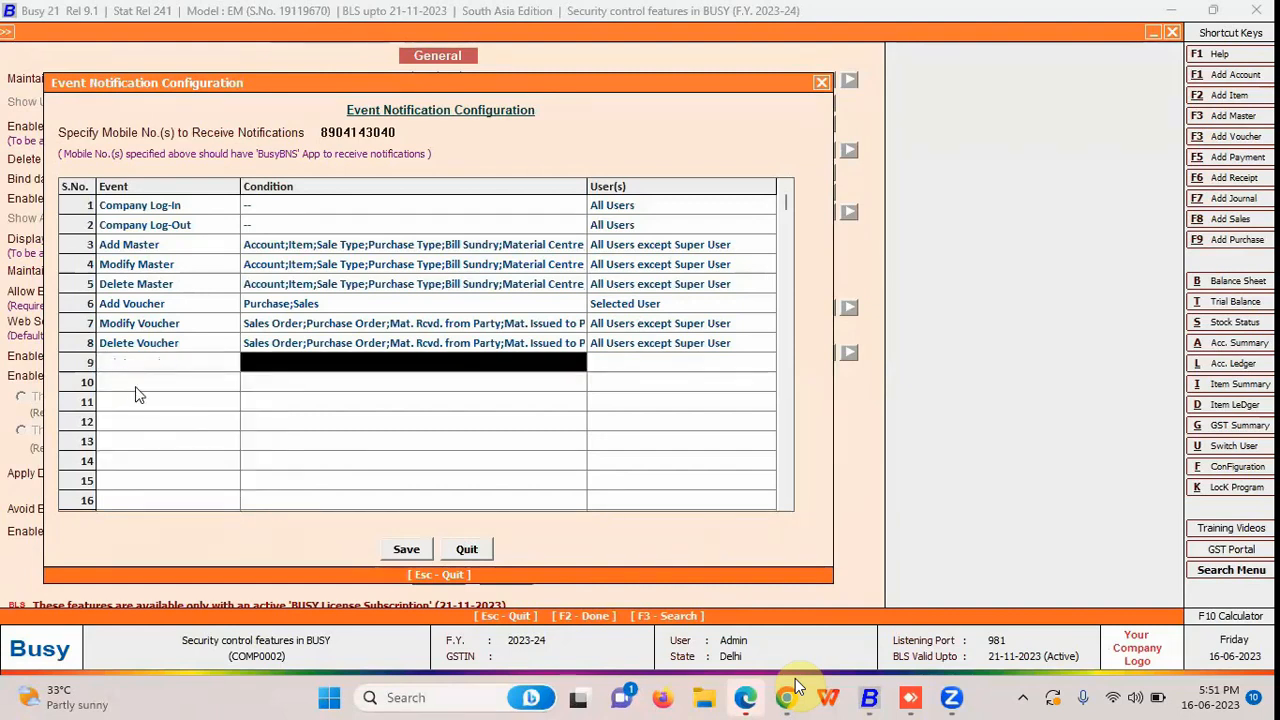
Delete the Add Voucher event from the event notification list.
click(137, 328)
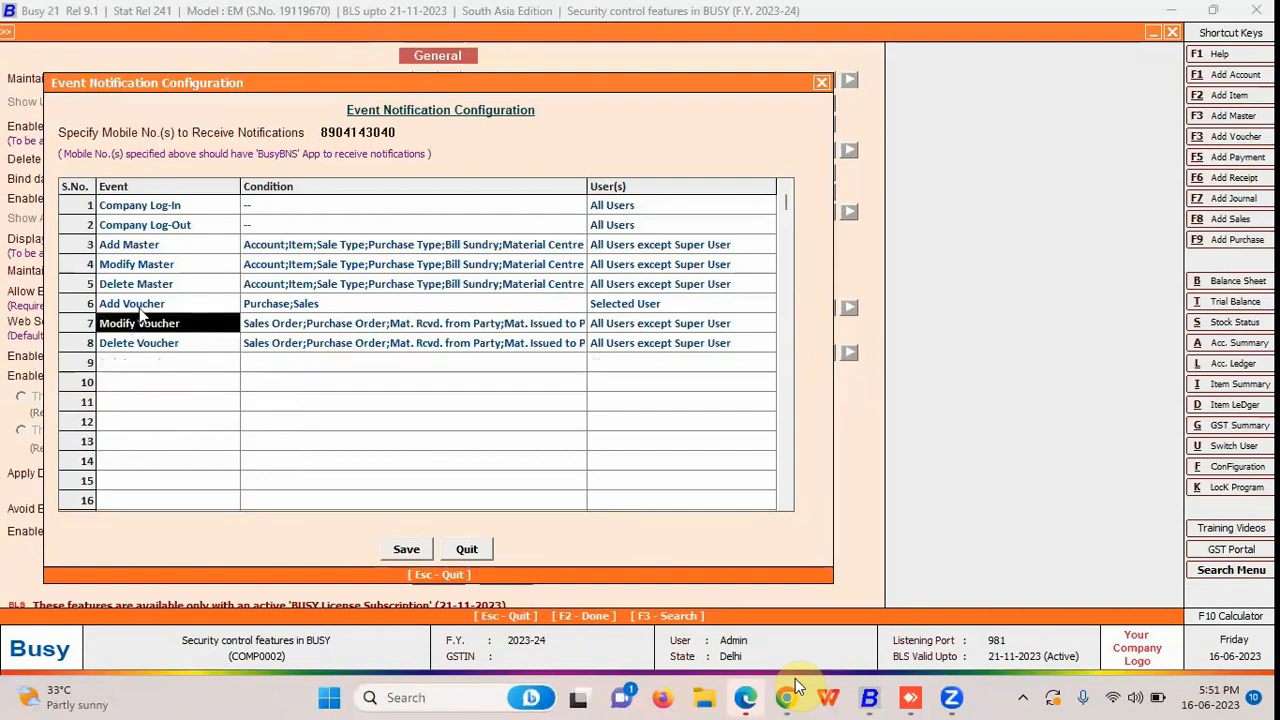
key(Up)
key(F9)
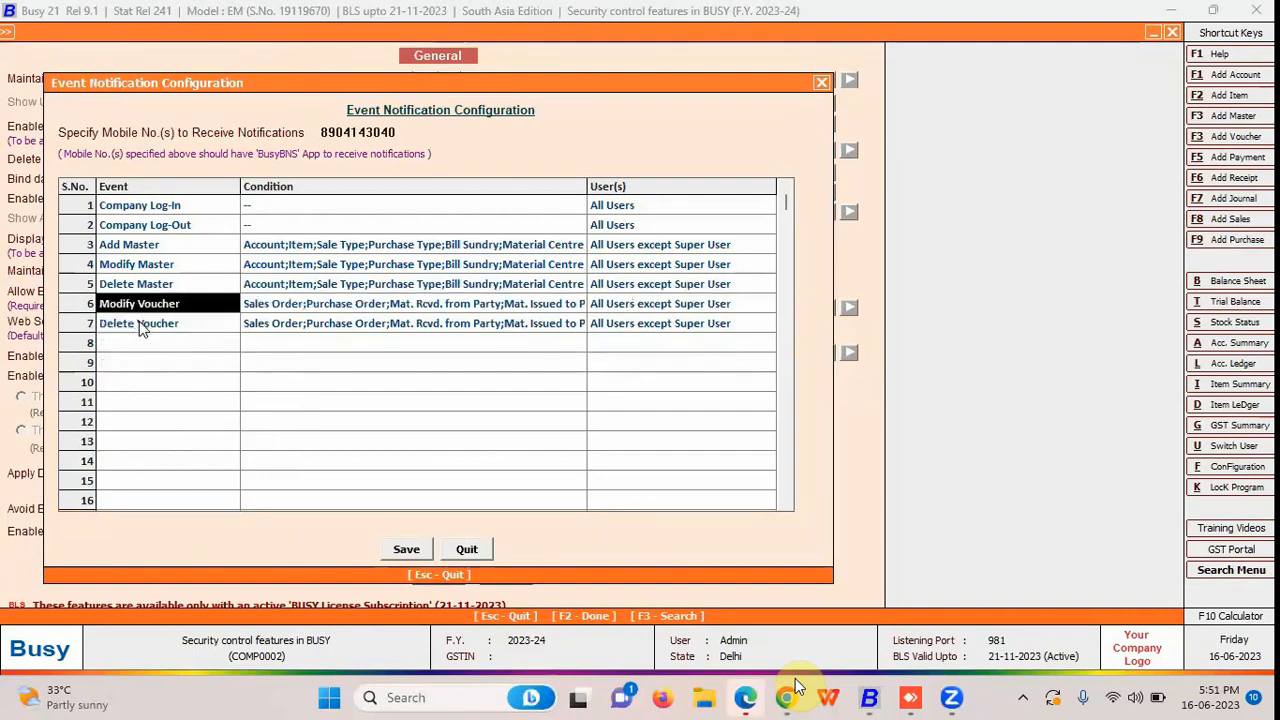
Examine the master types offered as conditions for the Add Master event, and close the list without changes.
click(314, 206)
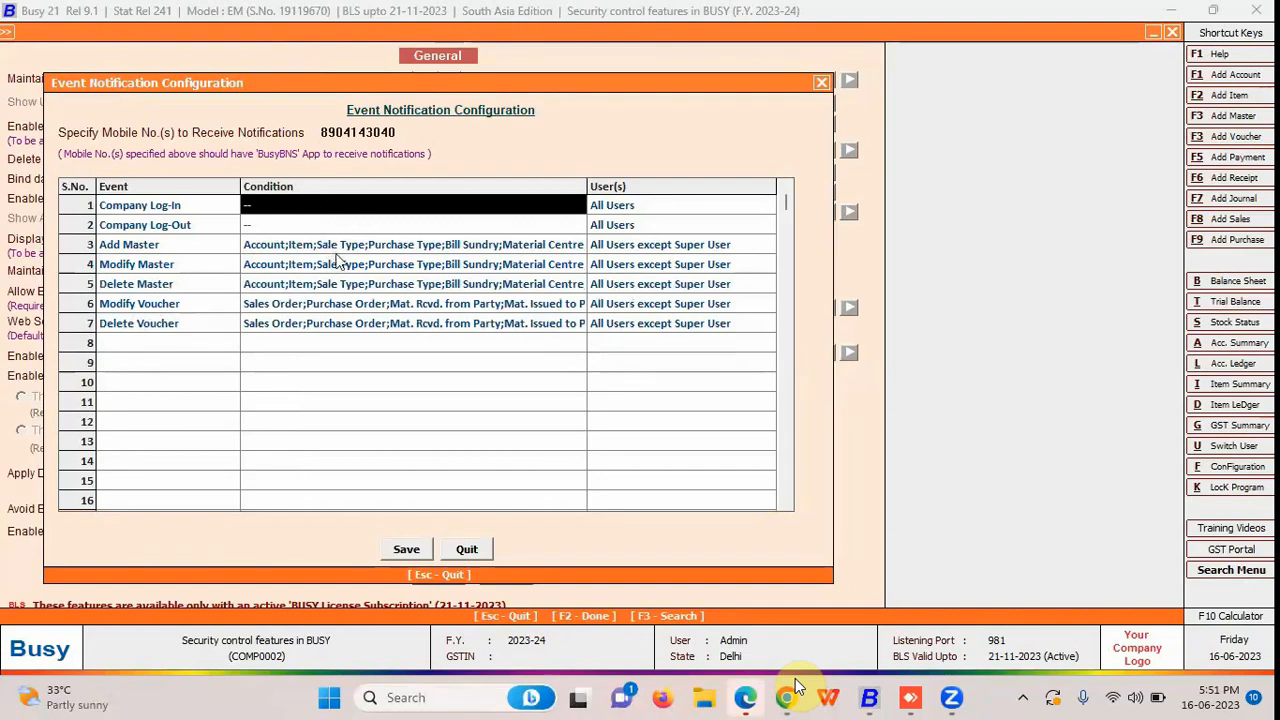
double_click(334, 252)
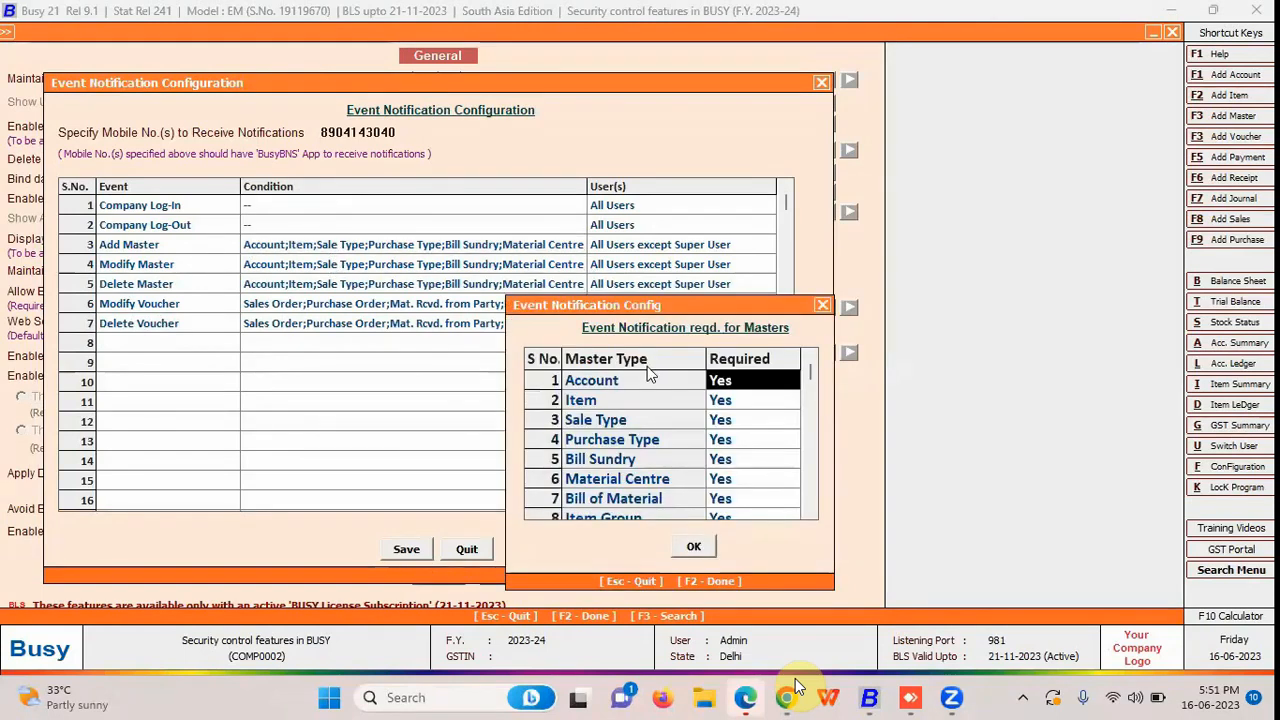
key(Down)
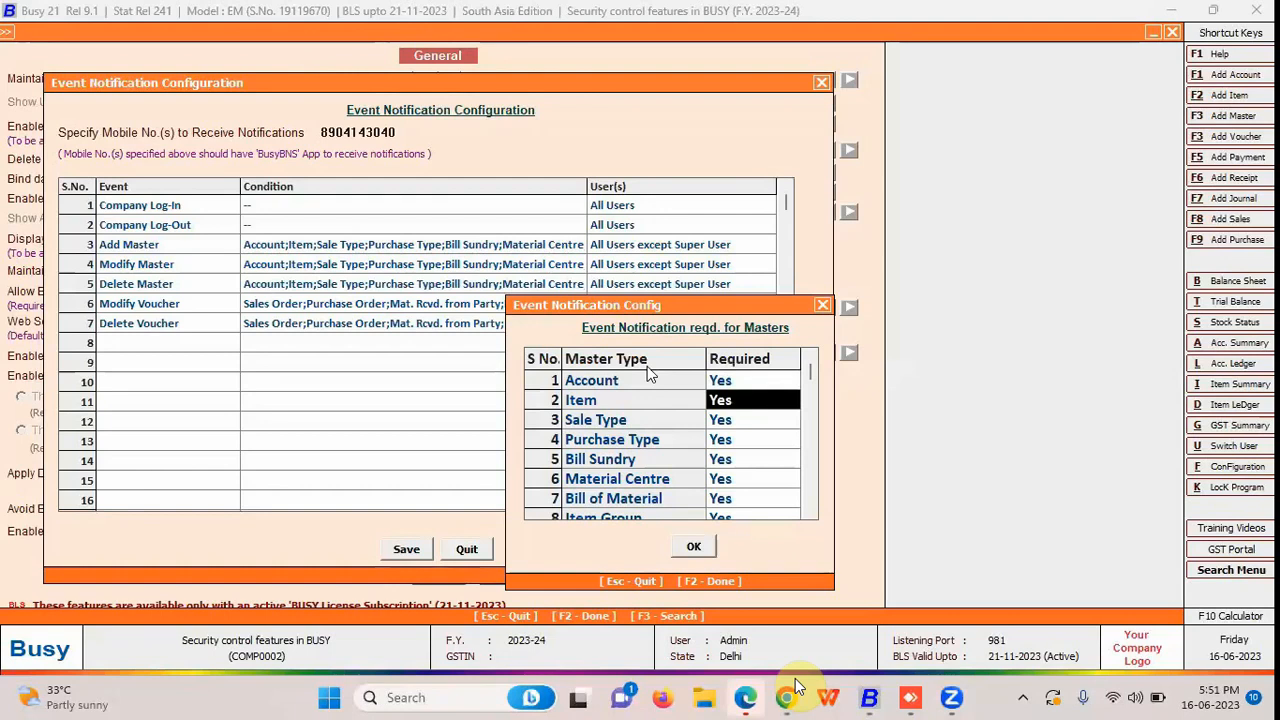
key(Down)
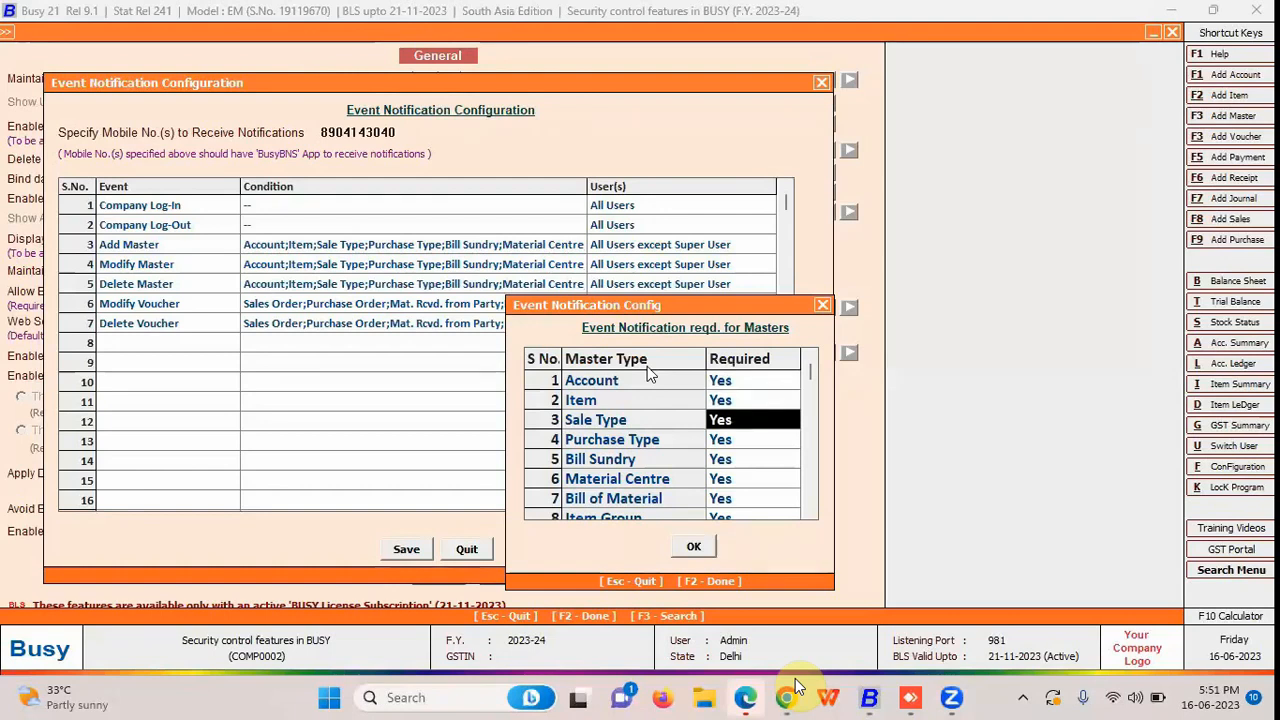
key(Escape)
Check the user choices for the Company Log-In notification and select All Users.
click(658, 208)
click(658, 212)
key(Down)
key(Up)
key(Down)
key(Down)
key(Up)
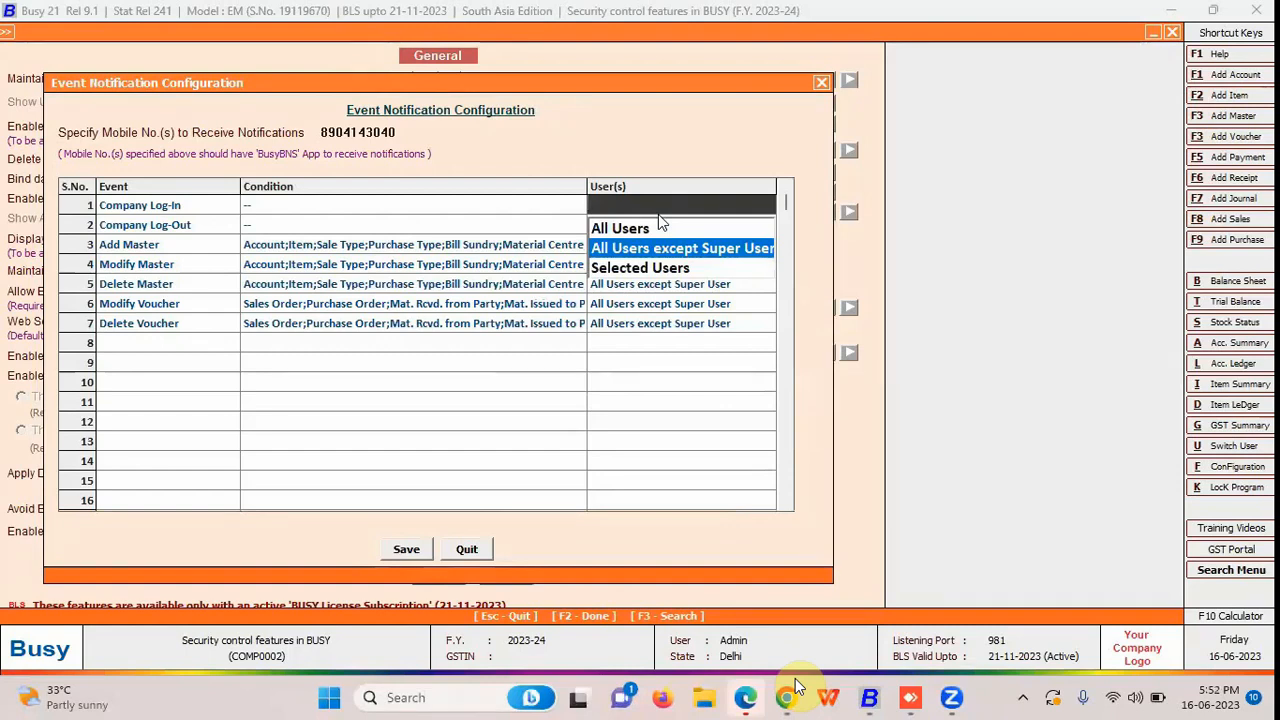
key(Up)
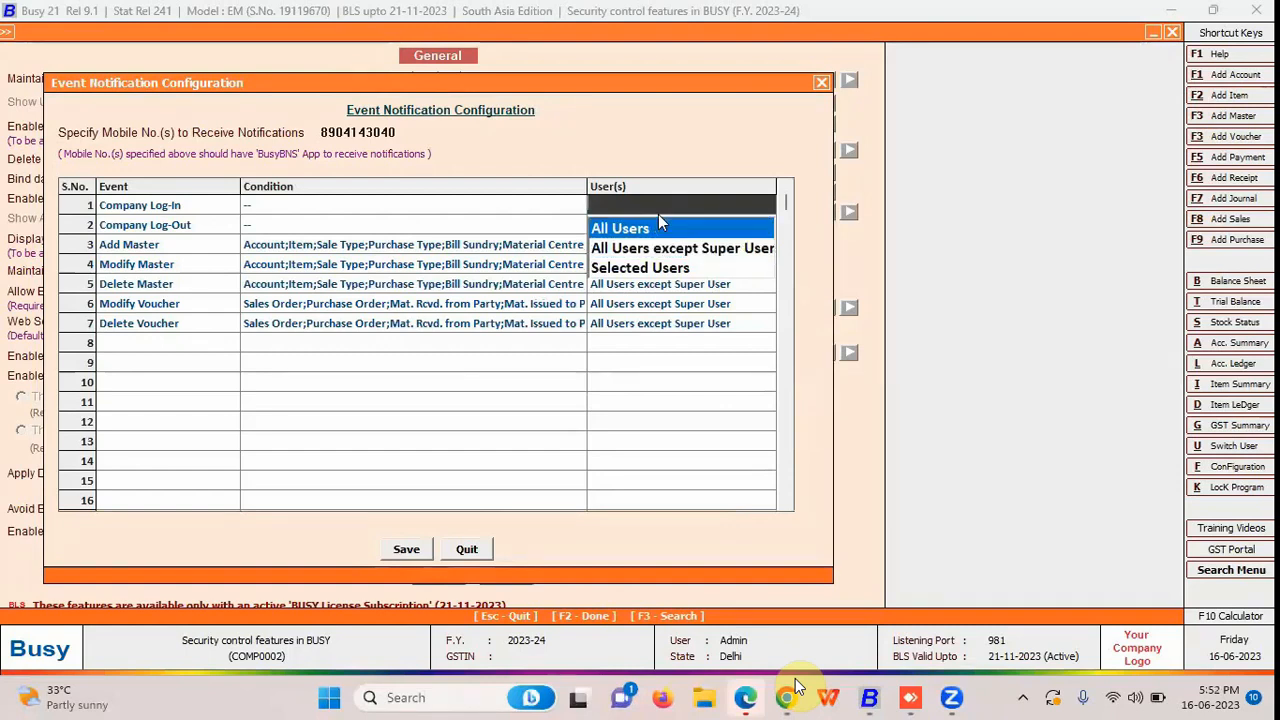
key(Return)
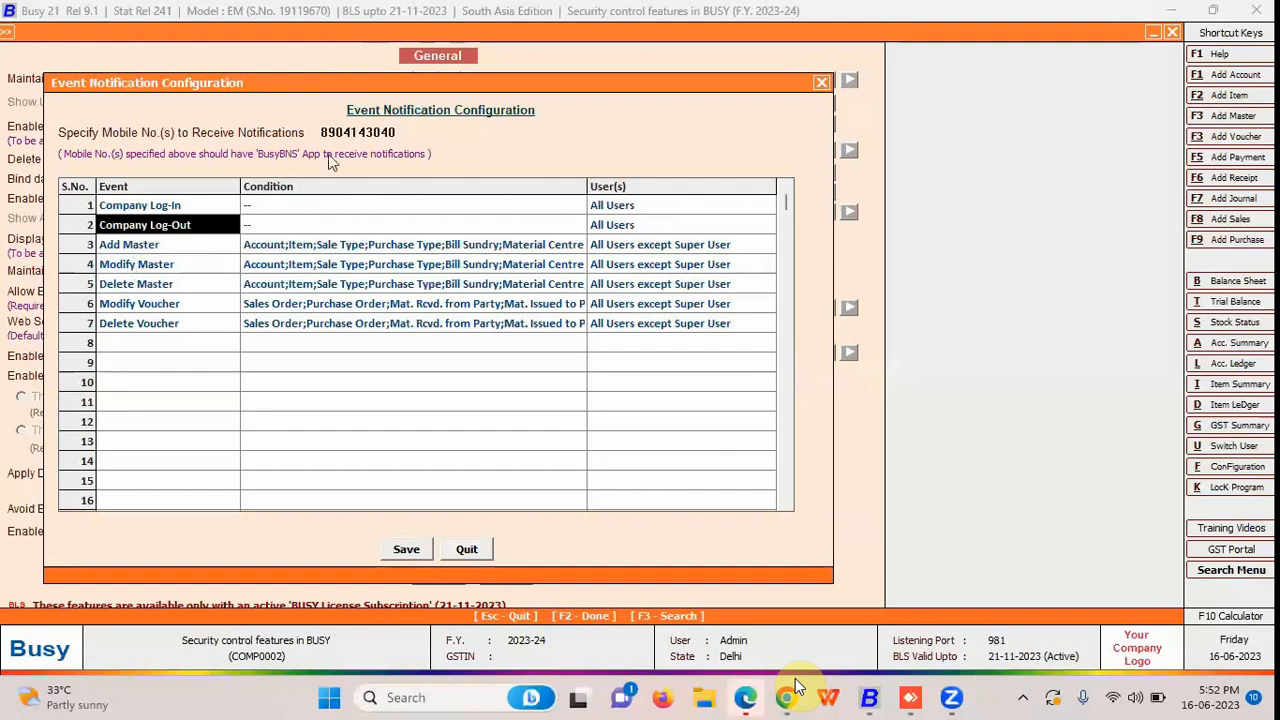
Check the mobile number field for notifications, and save the event notification configuration and the General features.
click(405, 132)
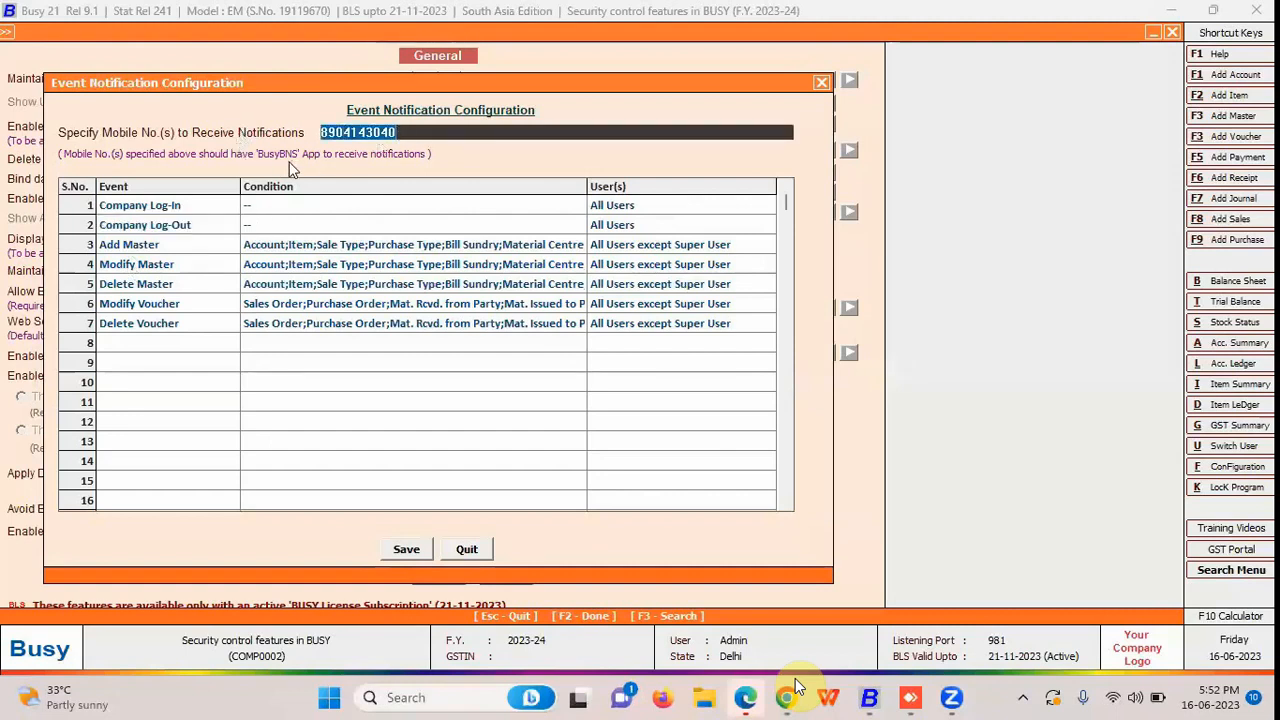
double_click(372, 131)
click(405, 557)
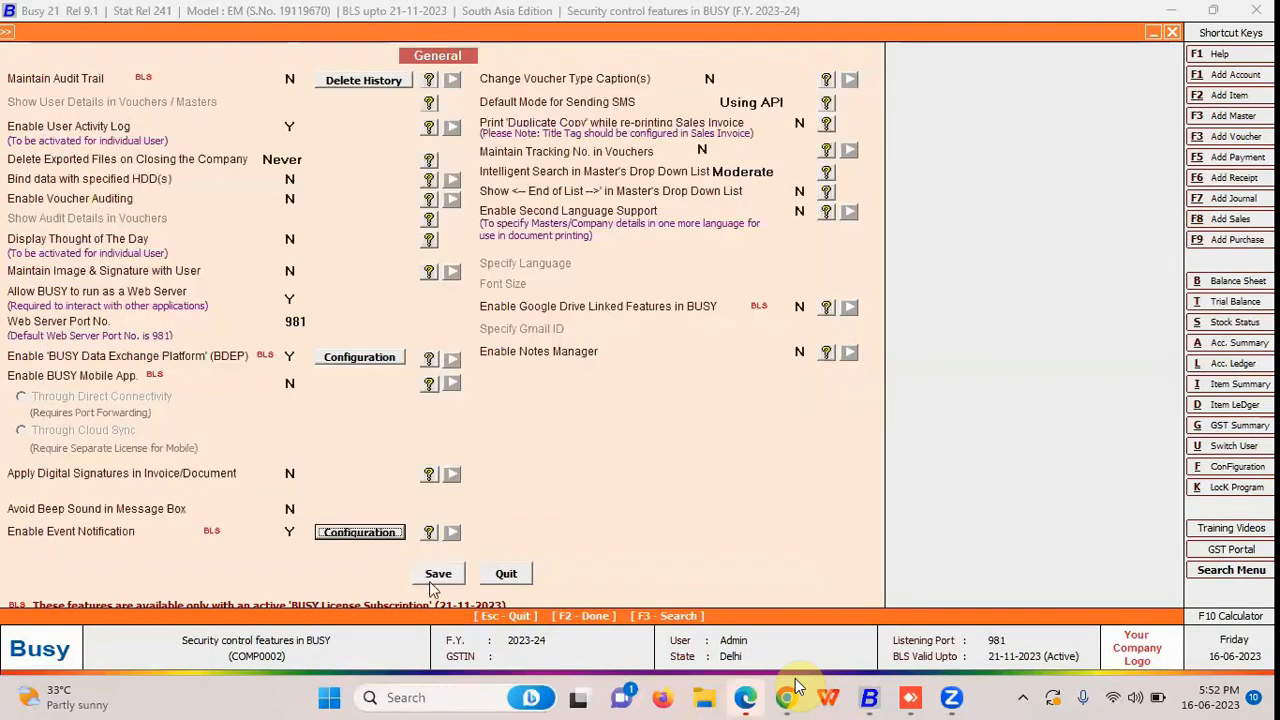
click(438, 574)
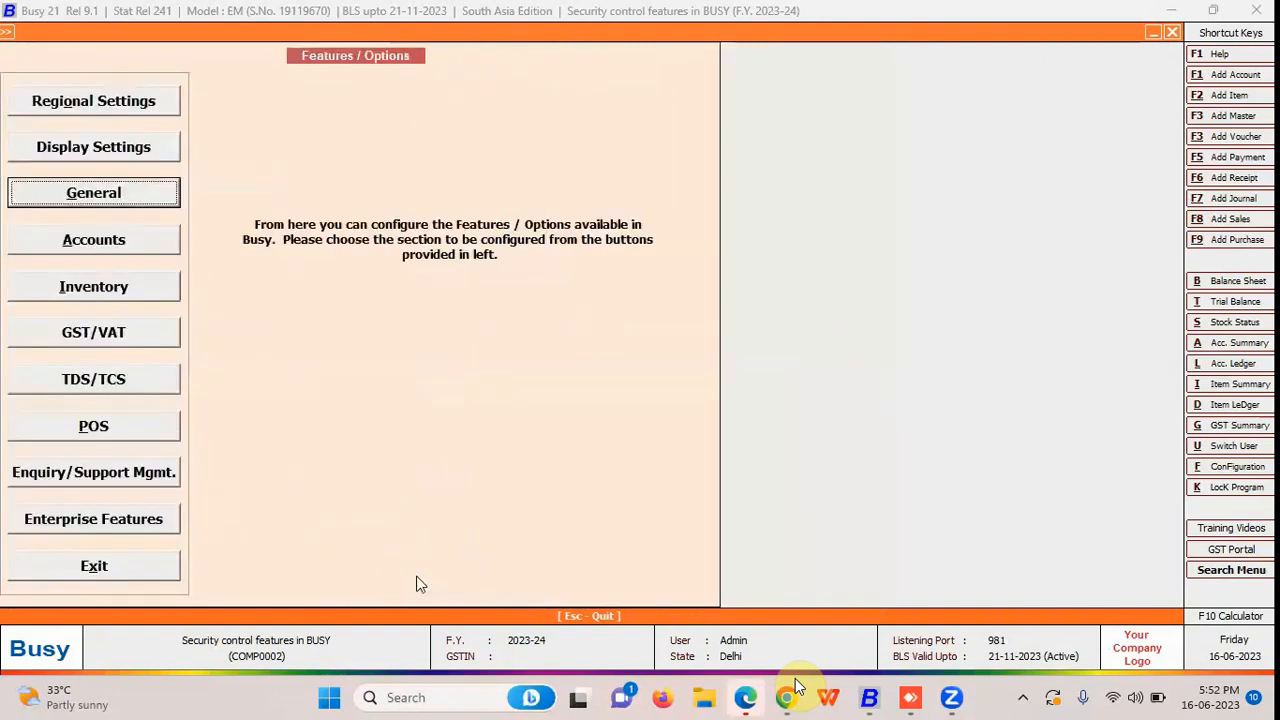
Exit Features / Options and close the company.
click(122, 568)
key(Left)
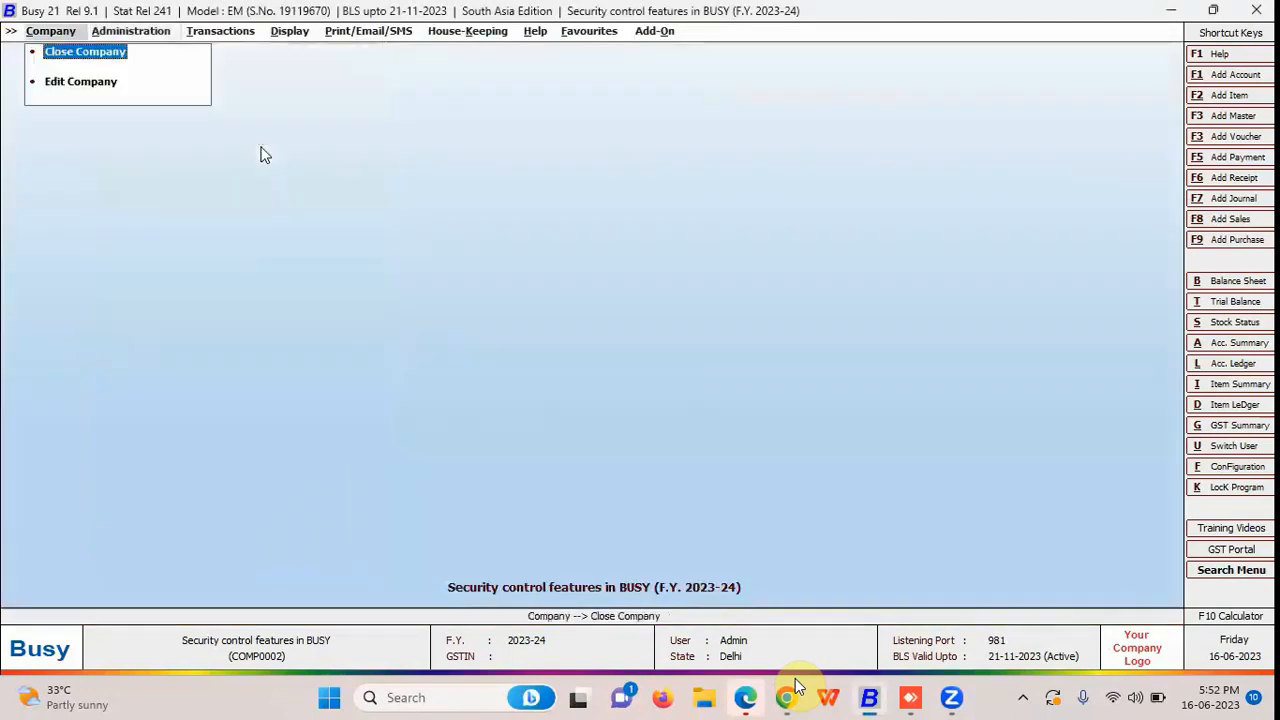
key(Return)
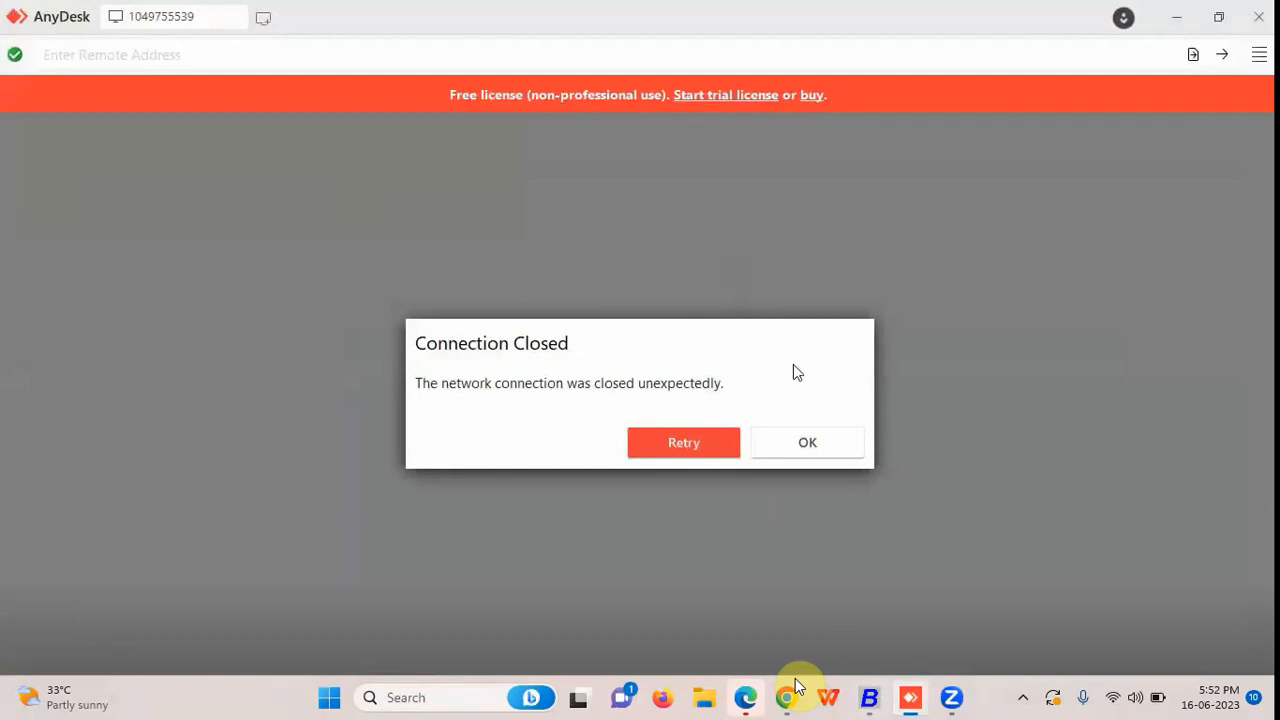
Try to reconnect AnyDesk to the remote device, cancel the connection, and dismiss the incoming session request.
click(695, 444)
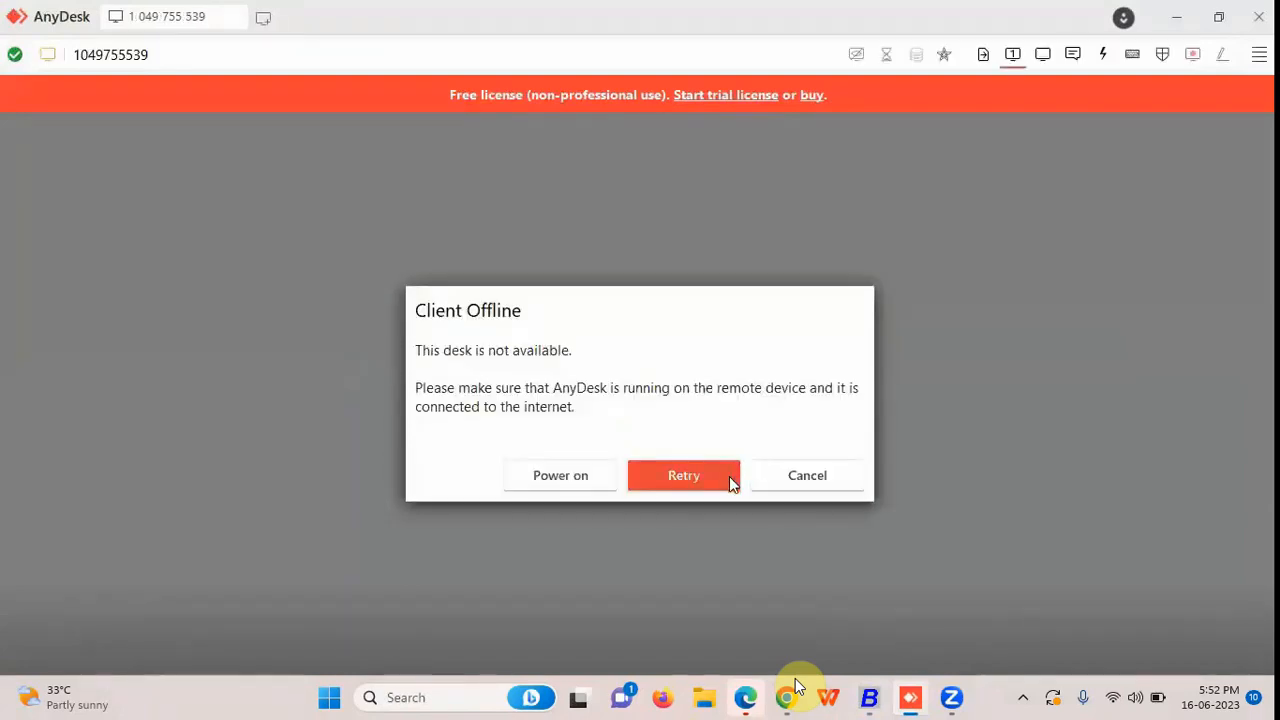
click(708, 477)
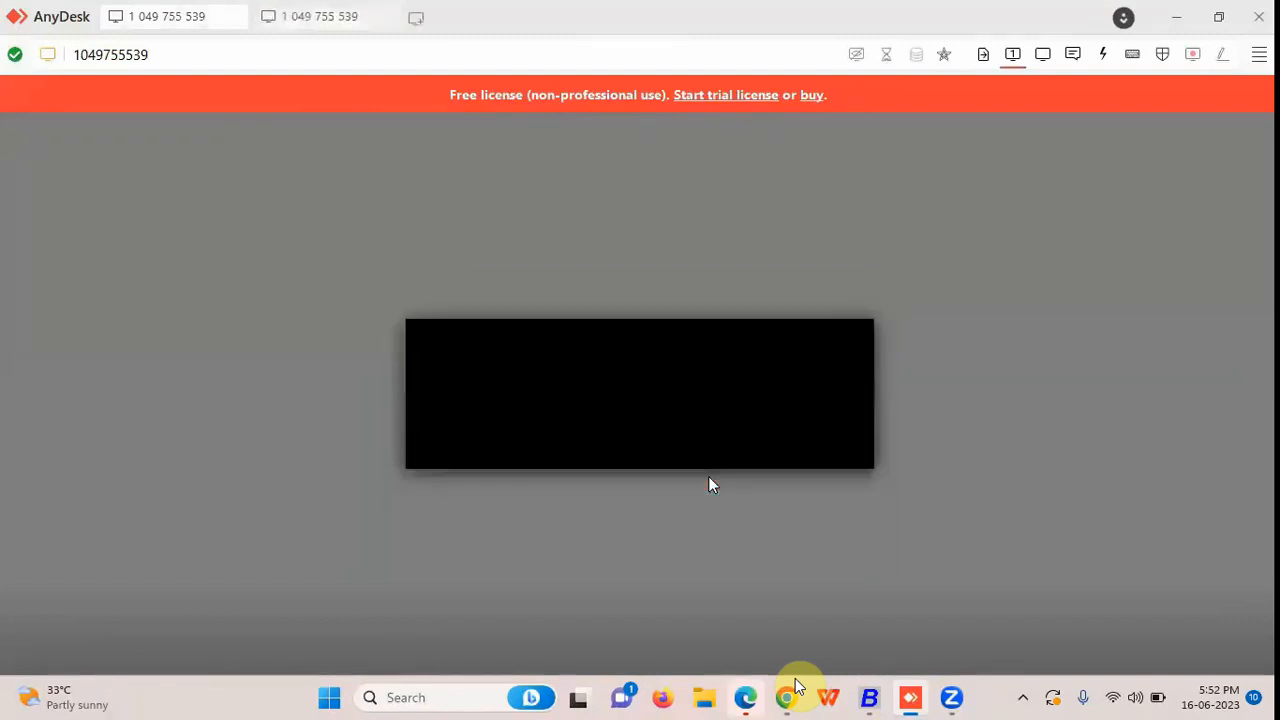
click(695, 474)
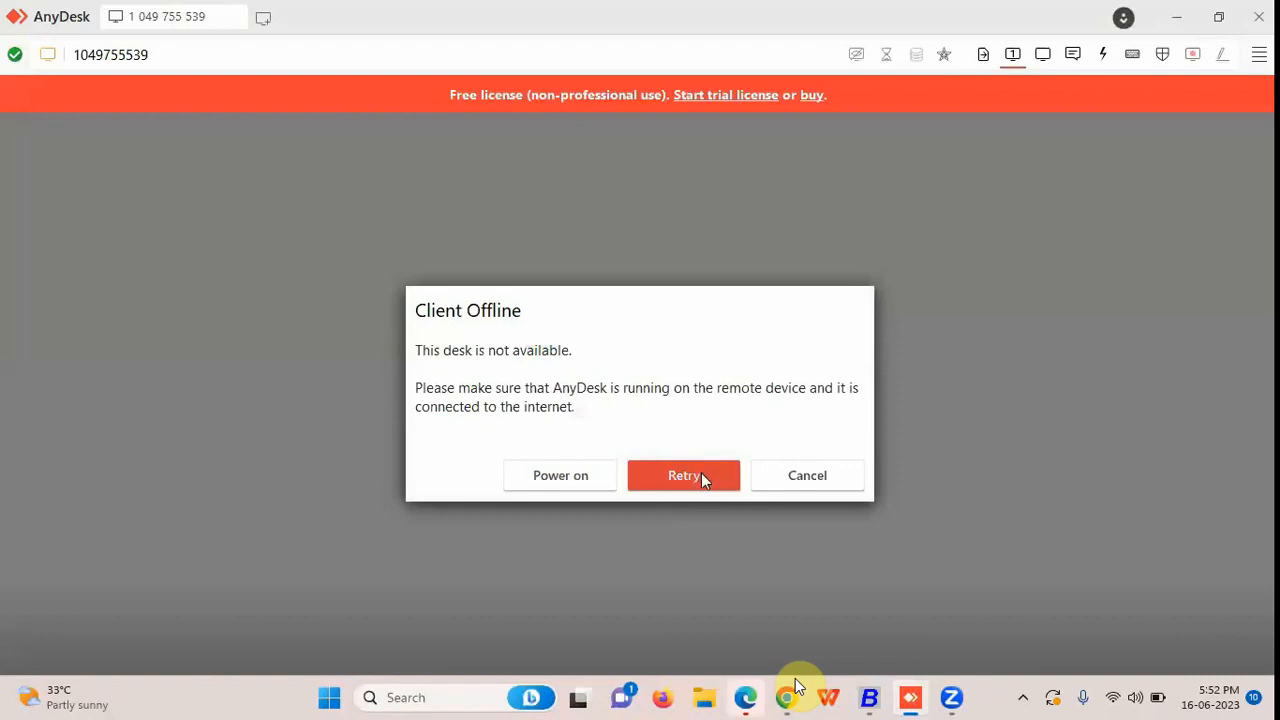
click(698, 476)
click(679, 478)
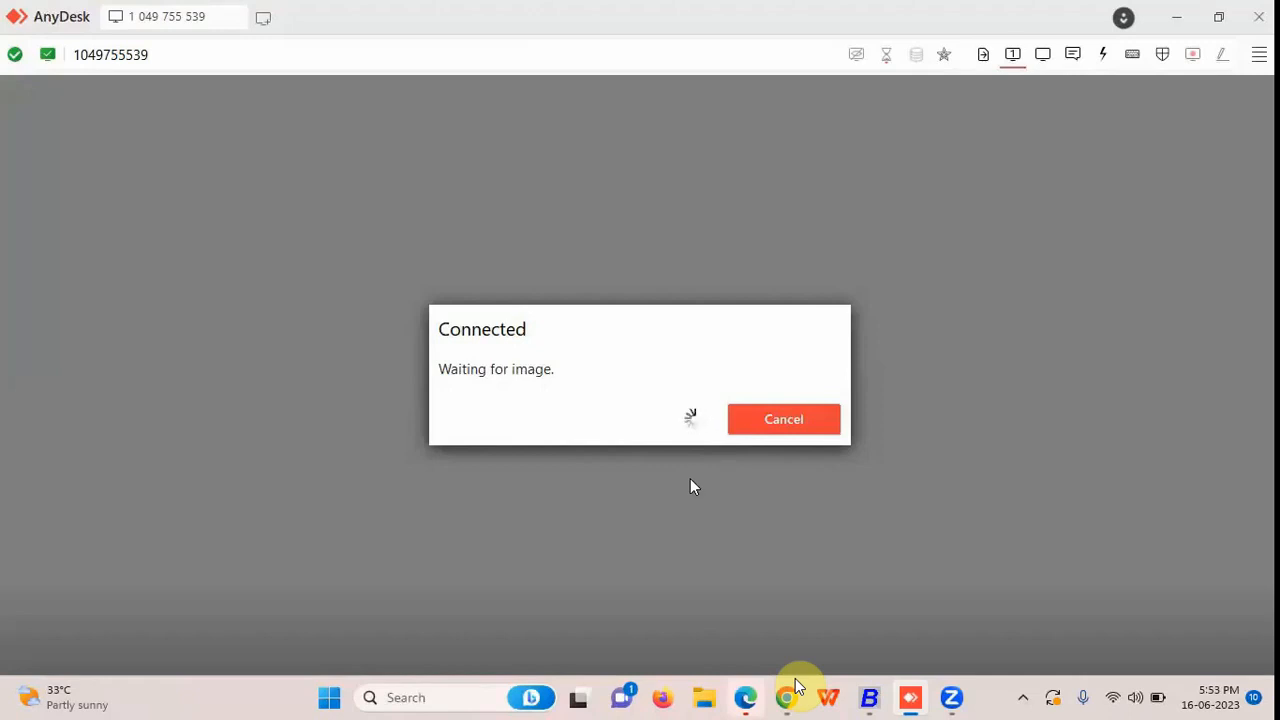
click(787, 428)
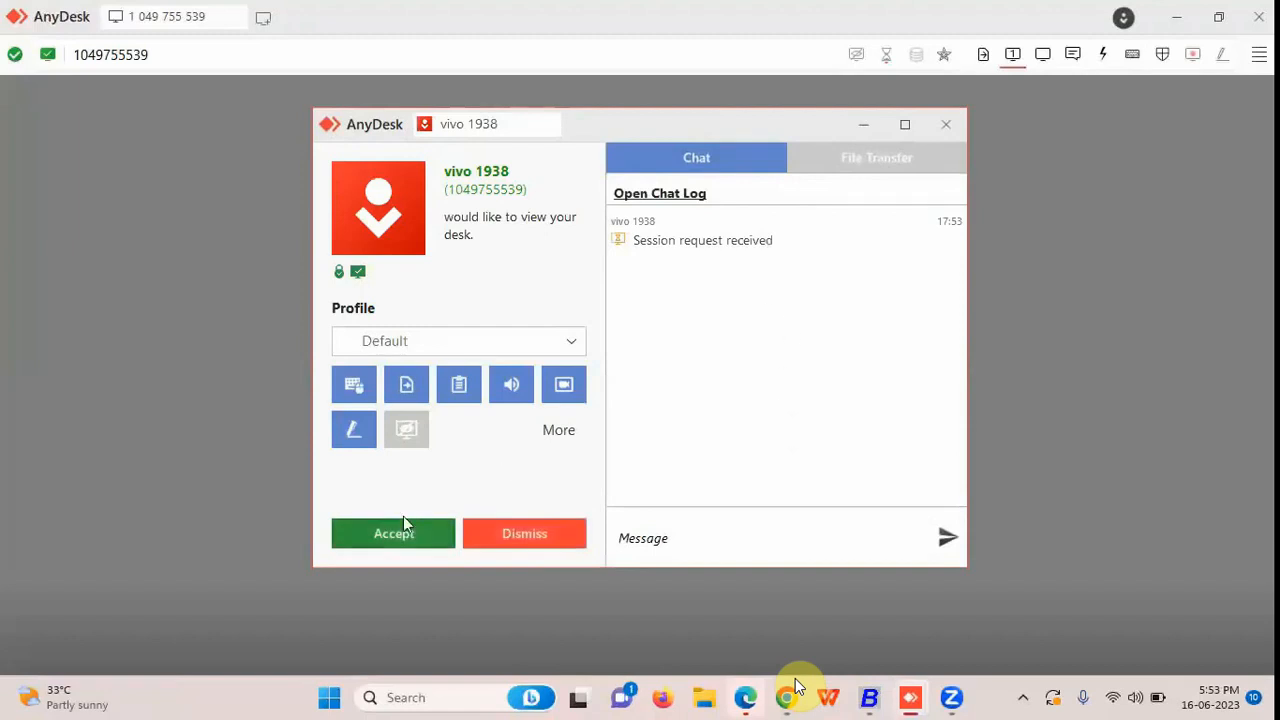
click(943, 126)
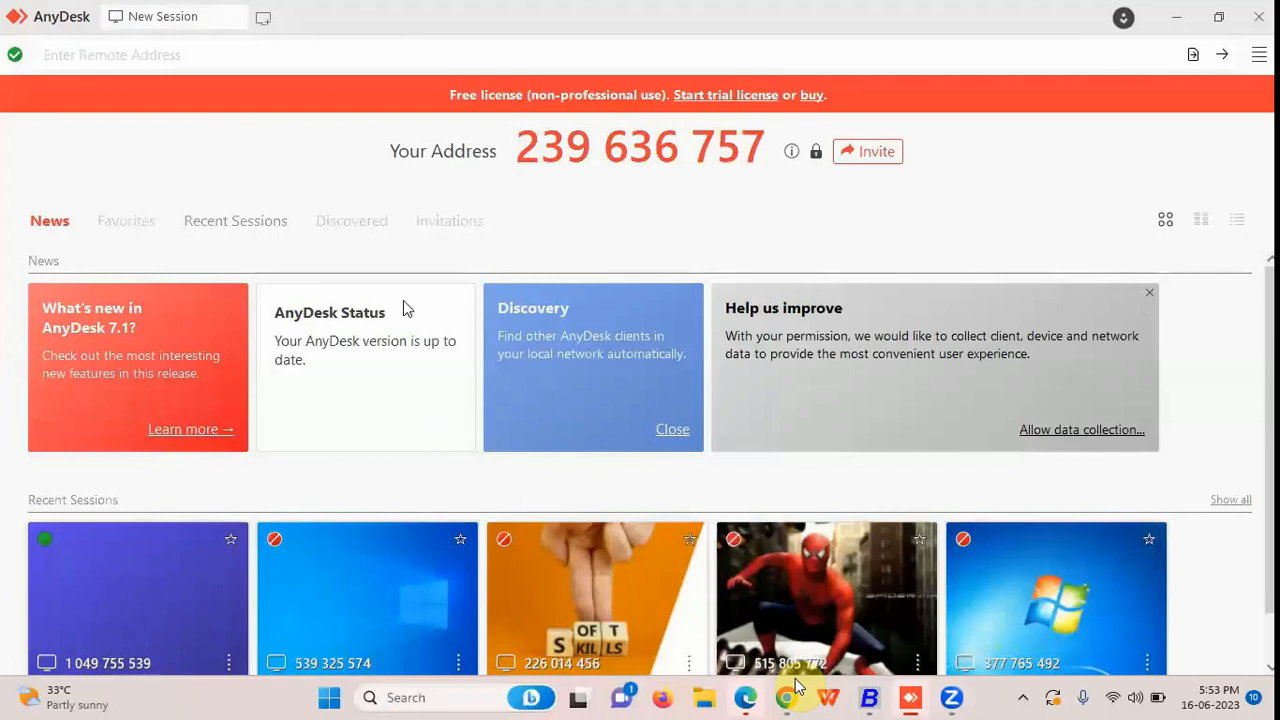
Open the options for the first recent session in AnyDesk.
scroll(234, 519, down, 1)
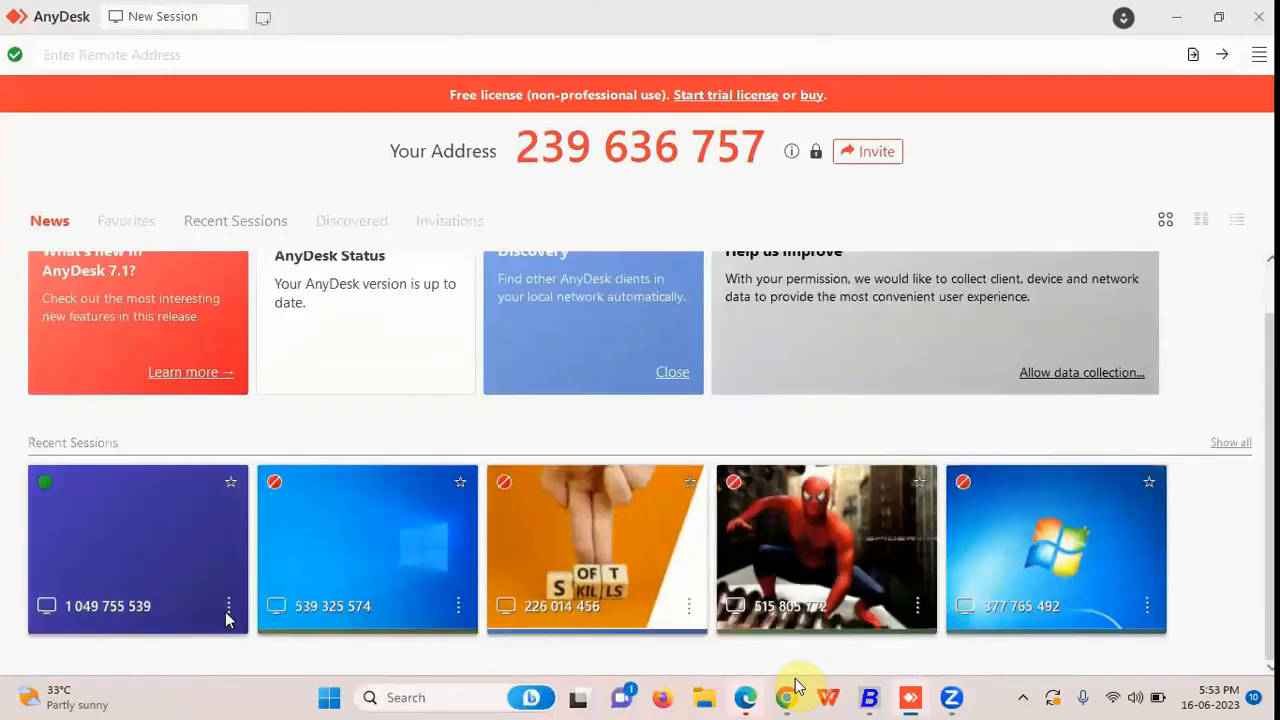
click(228, 606)
click(297, 322)
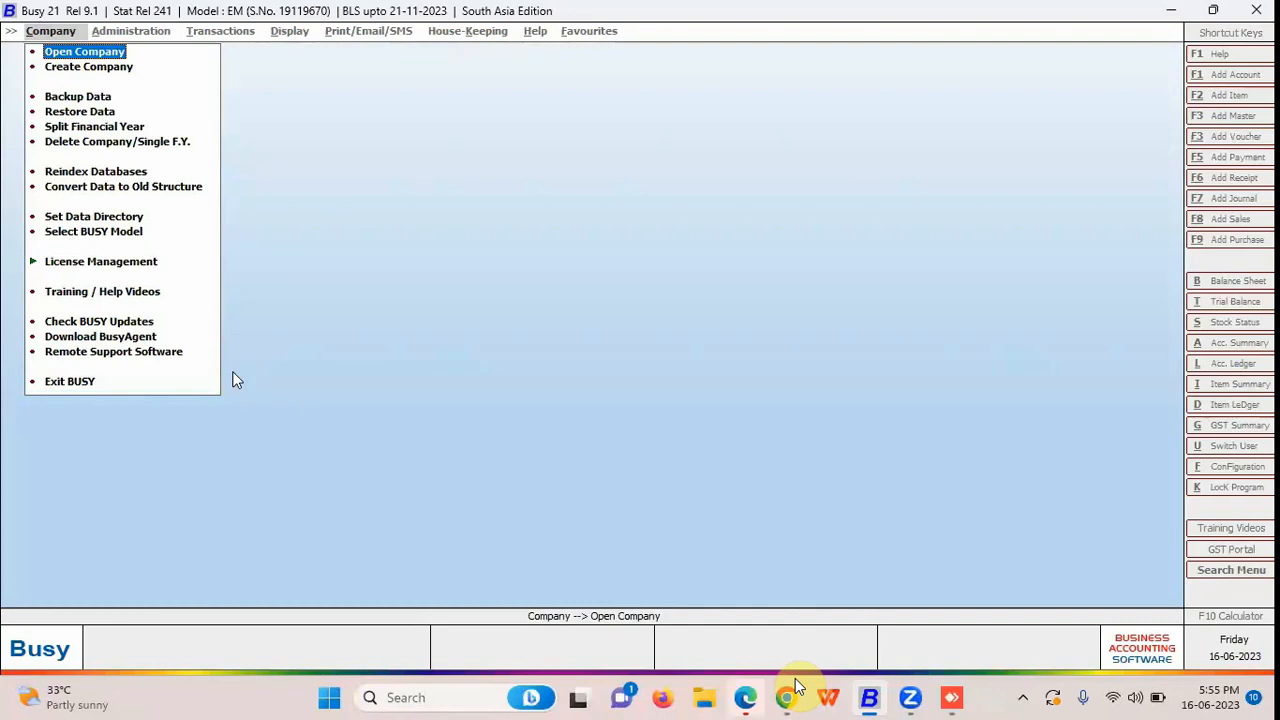
In BUSY, open the company Security control features in BUSY as Admin with the account password, and decline showing approval entries.
key(Return)
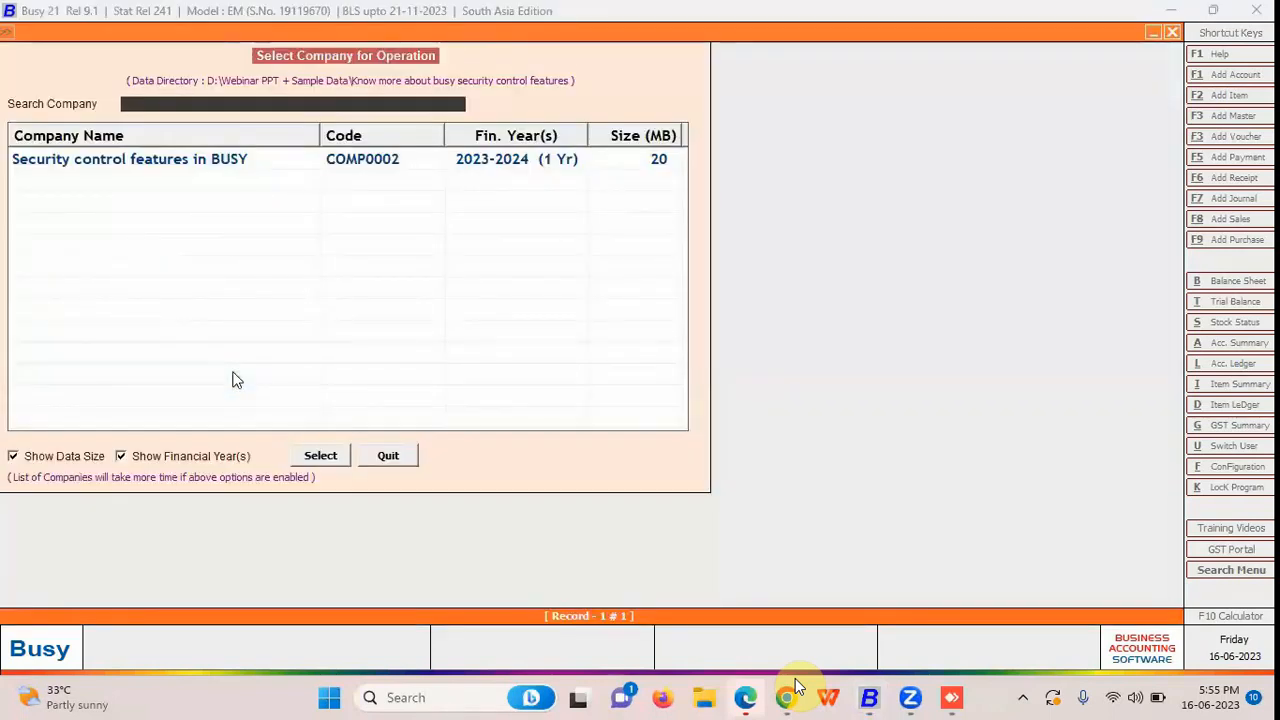
key(Return)
text(admin)
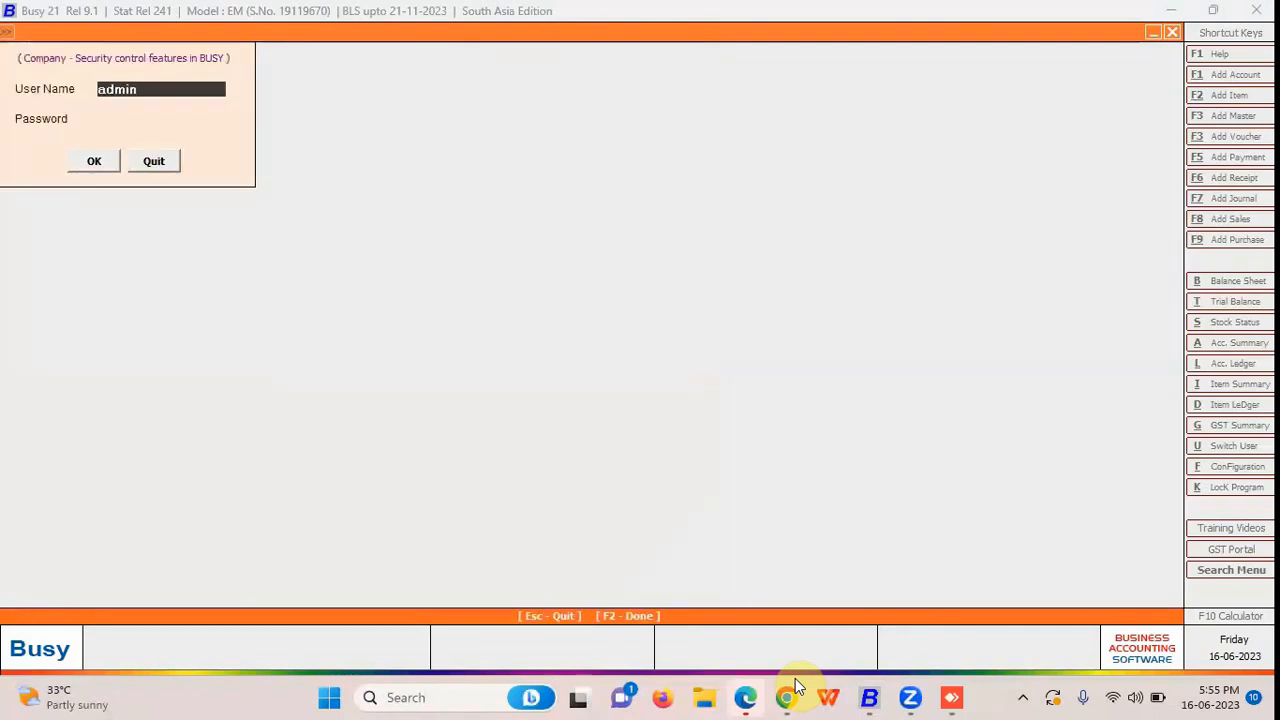
key(Return)
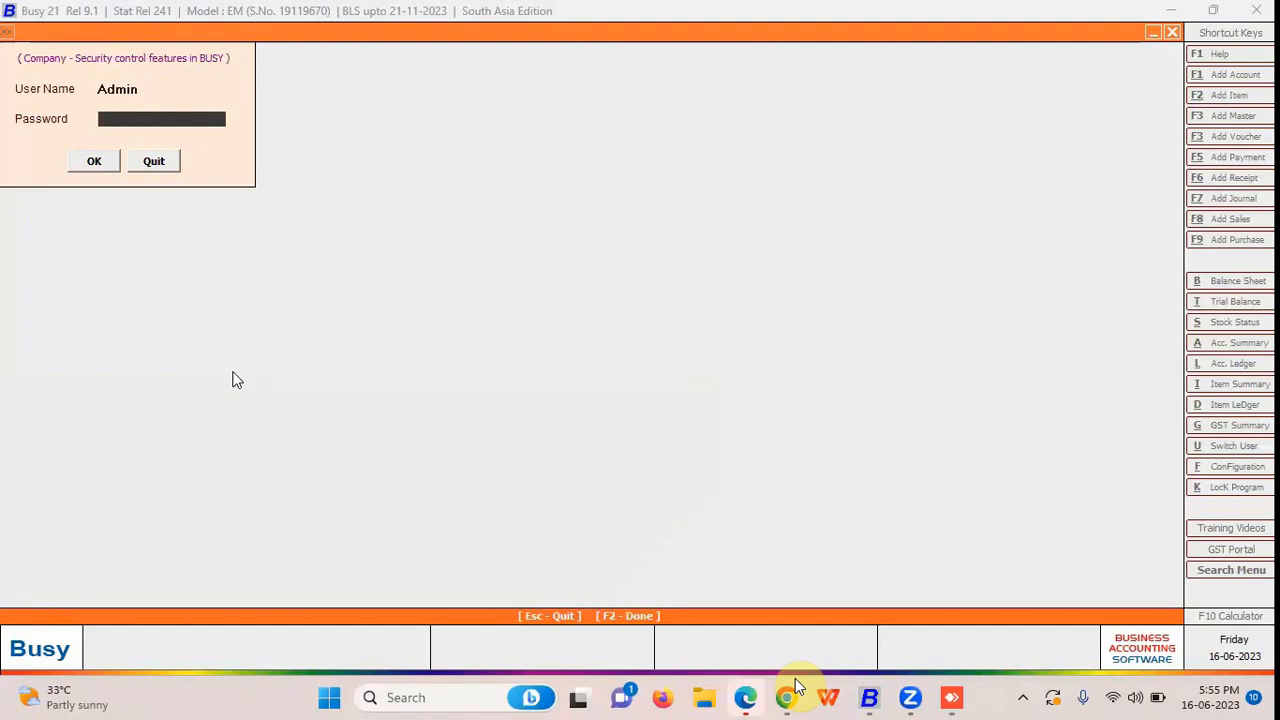
text(*)
key(Return)
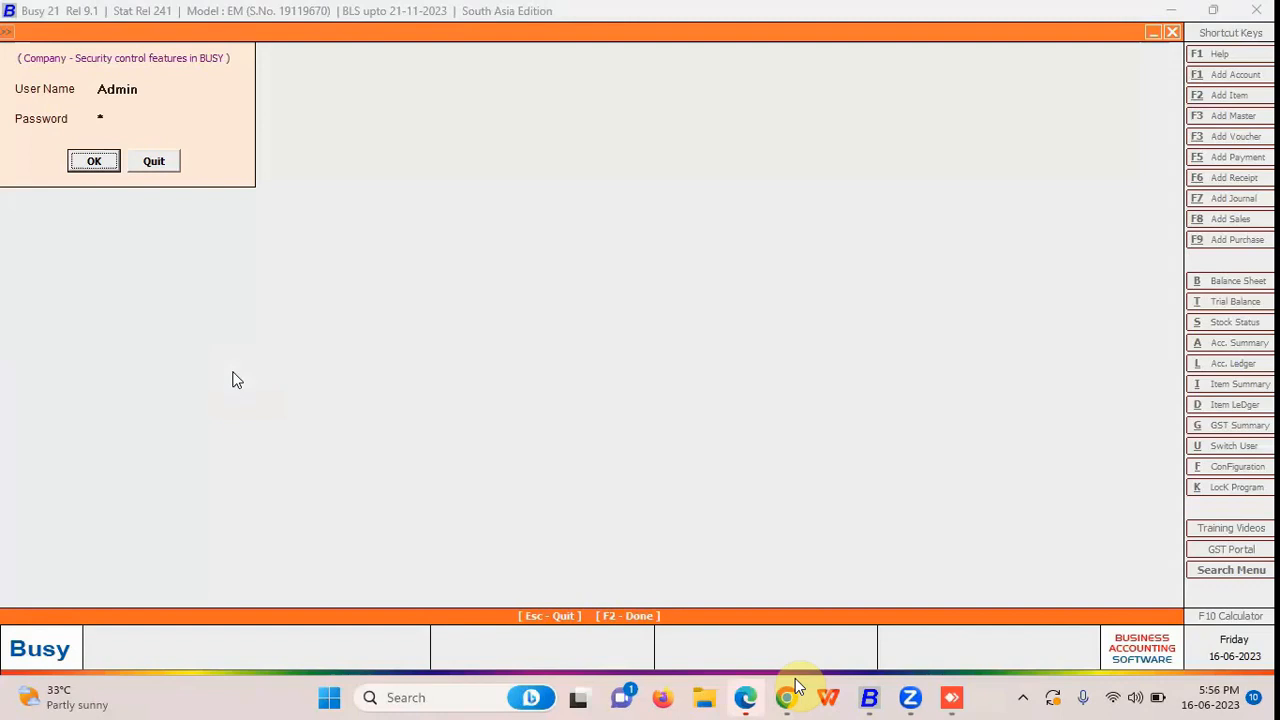
key(Return)
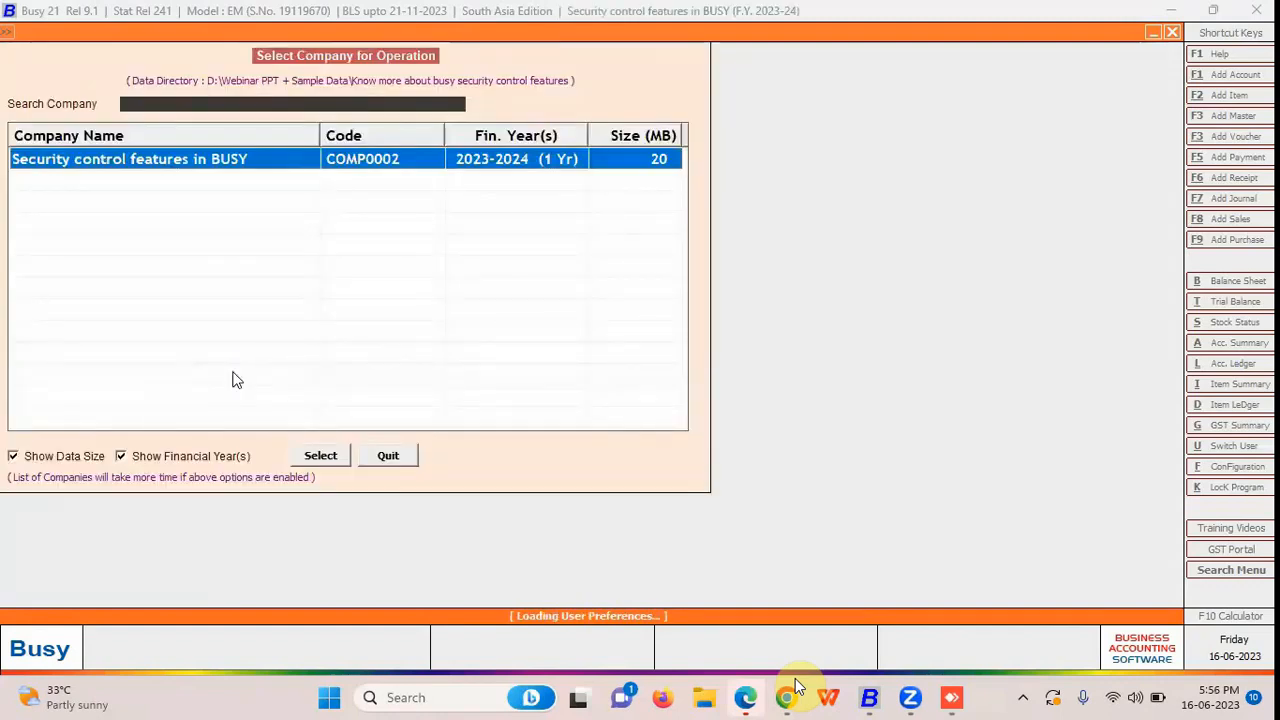
key(Right)
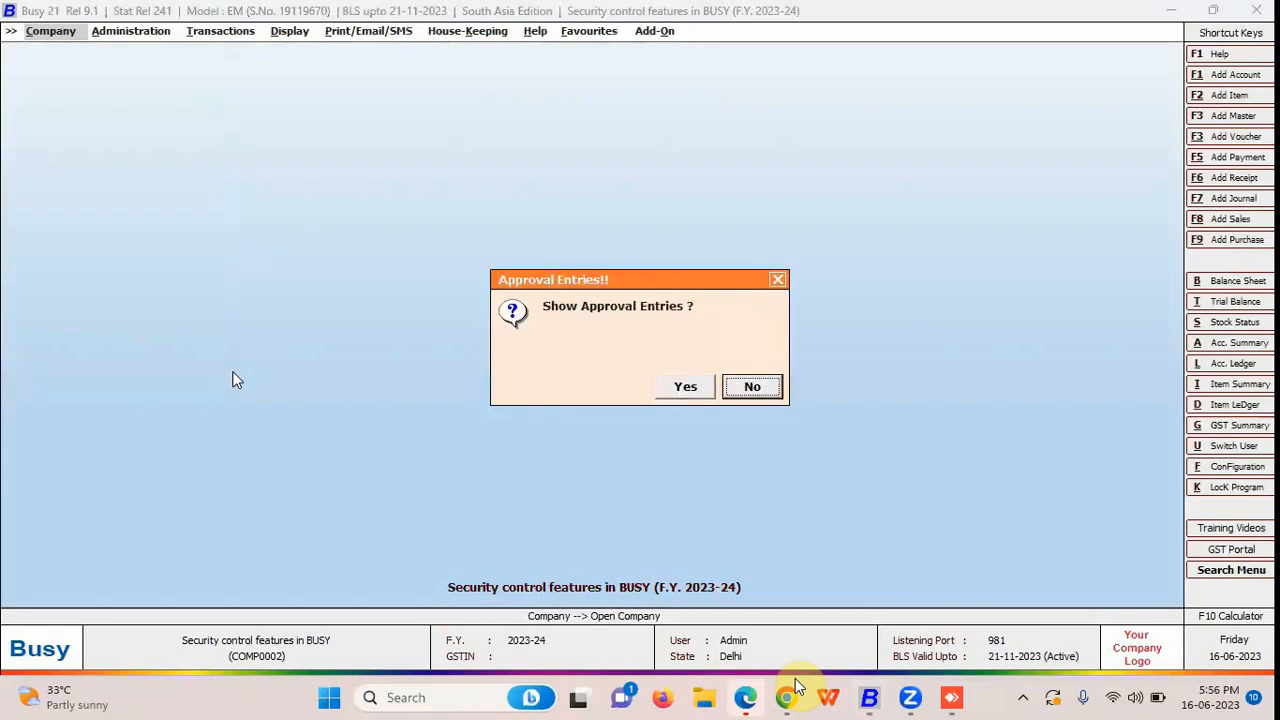
key(Return)
Open the Enterprise Features section in the company's Features / Options configuration.
key(Right)
key(Down)
key(Return)
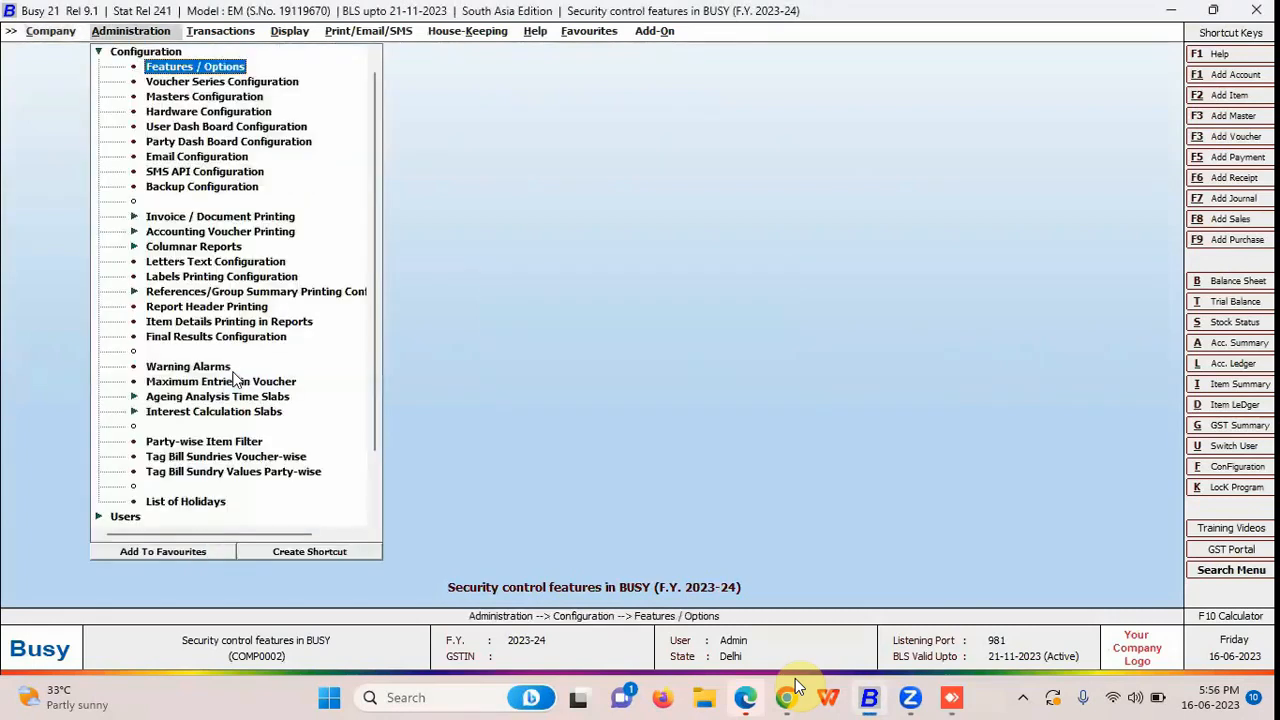
key(Return)
key(Down)
key(Down)
key(Down)
key(Down)
key(Down)
key(Down)
key(Down)
key(Return)
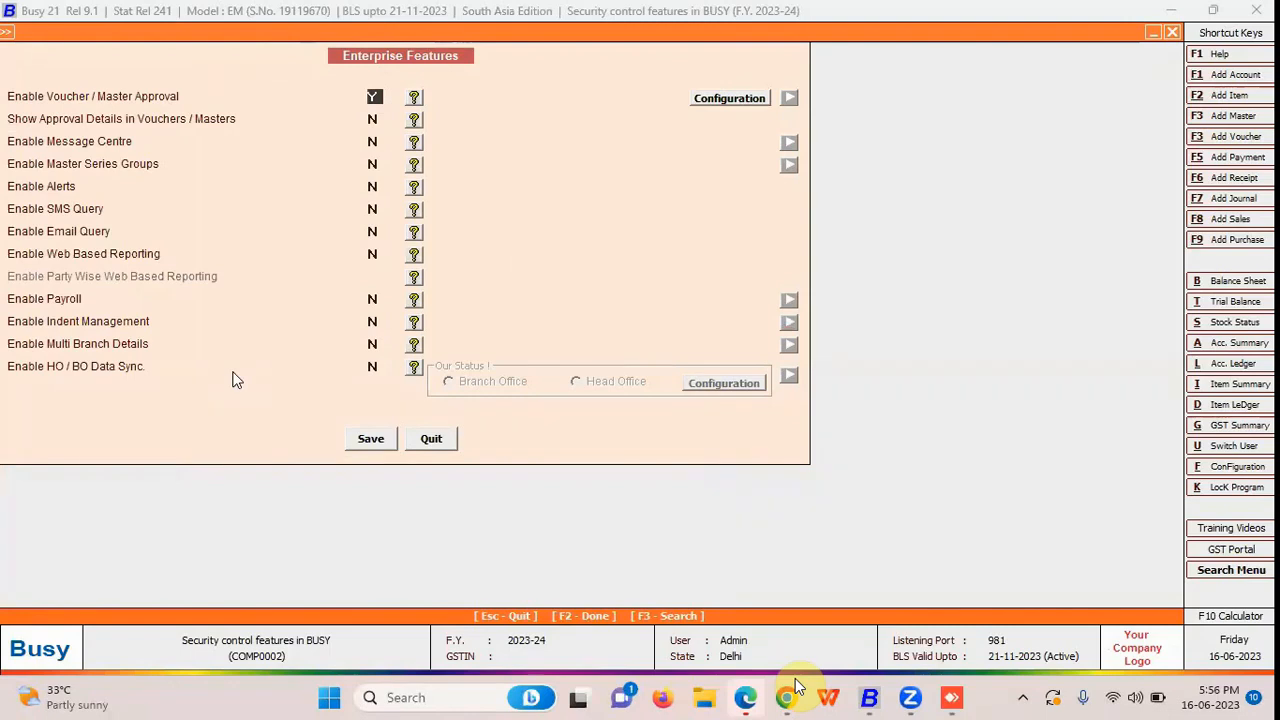
Open the voucher approval configuration for the Enable Voucher / Master Approval feature.
click(720, 98)
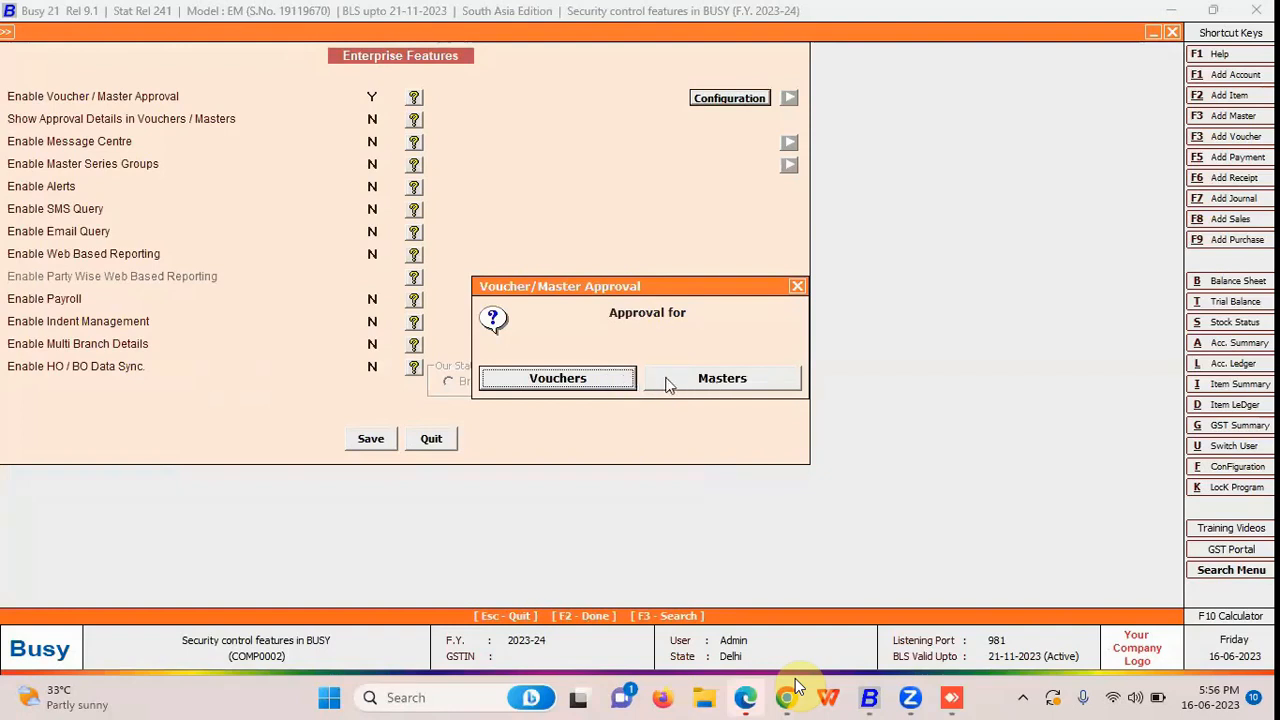
click(600, 380)
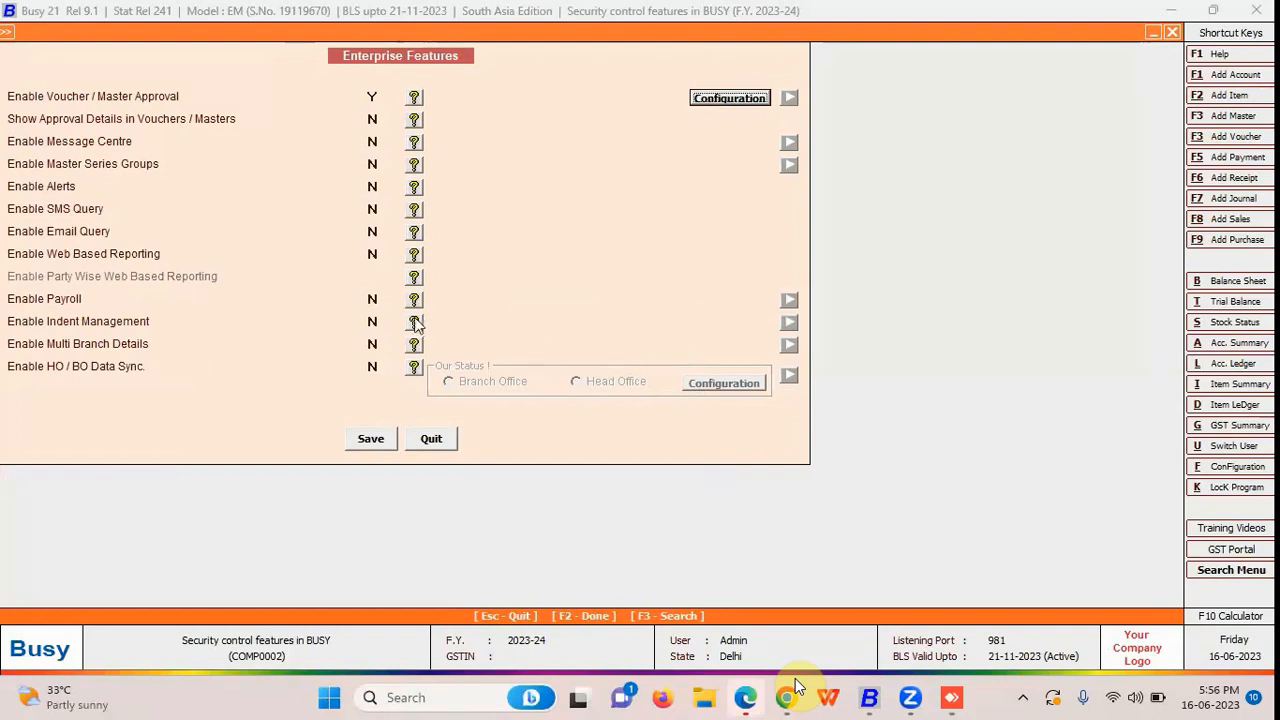
key(Return)
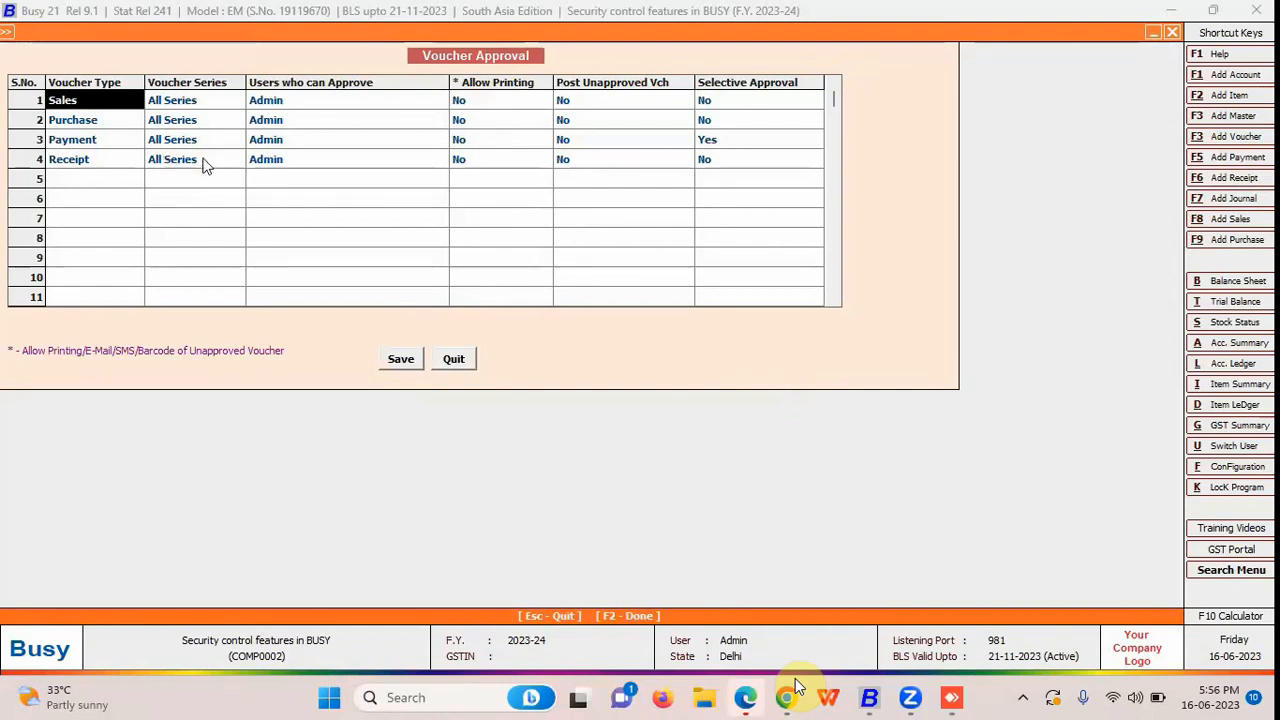
Review the voucher types, approving users, printing, unapproved posting and selective approval settings in the Voucher Approval grid.
click(82, 122)
click(87, 145)
click(92, 160)
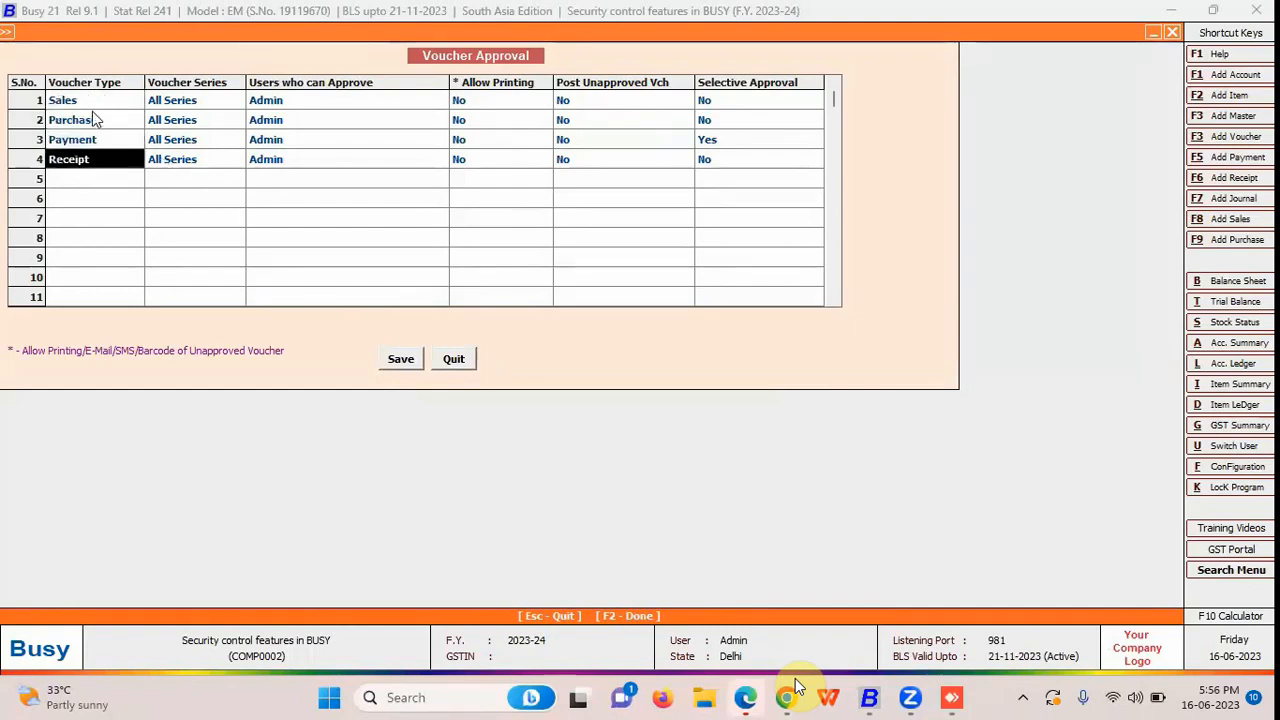
click(316, 102)
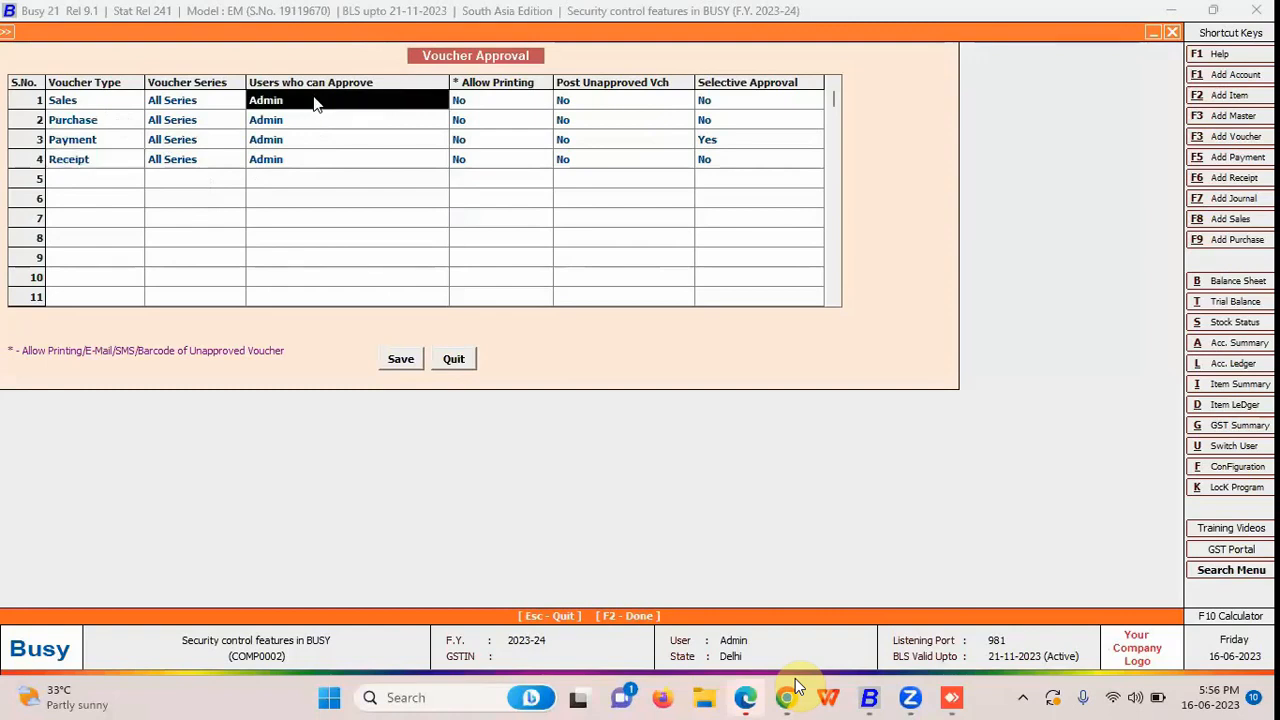
click(502, 104)
click(503, 120)
click(505, 142)
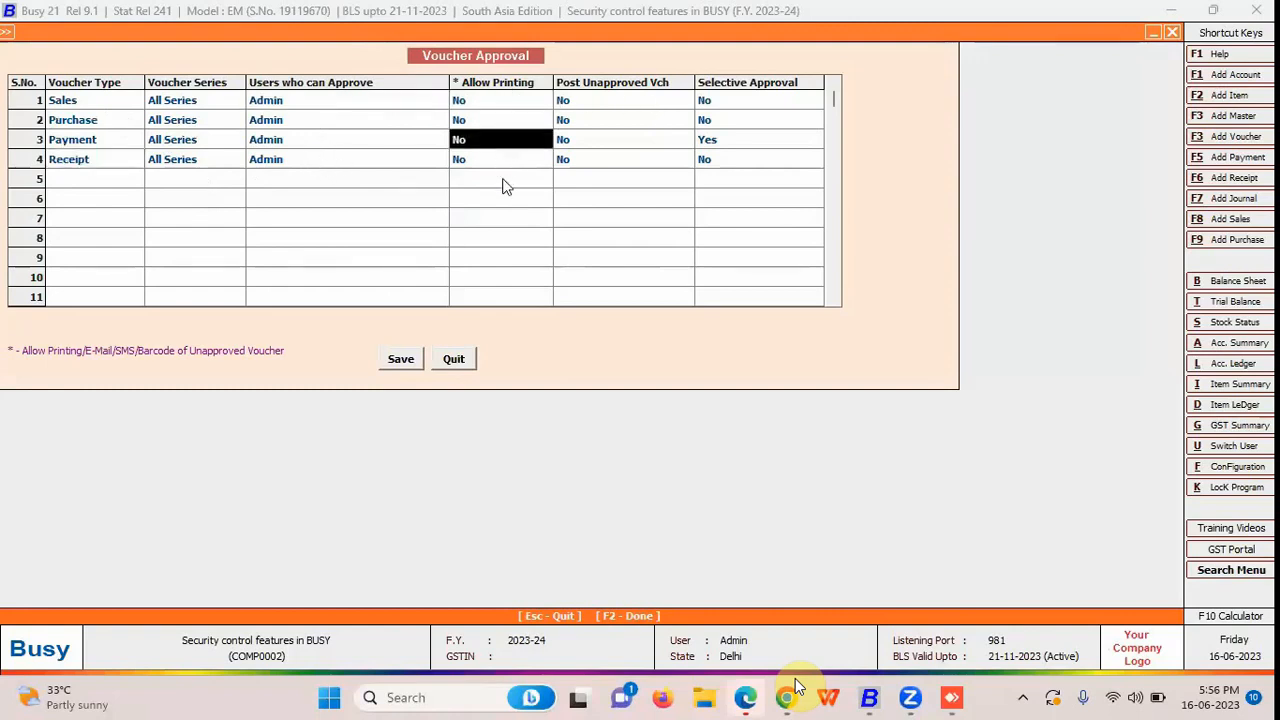
click(500, 162)
click(592, 104)
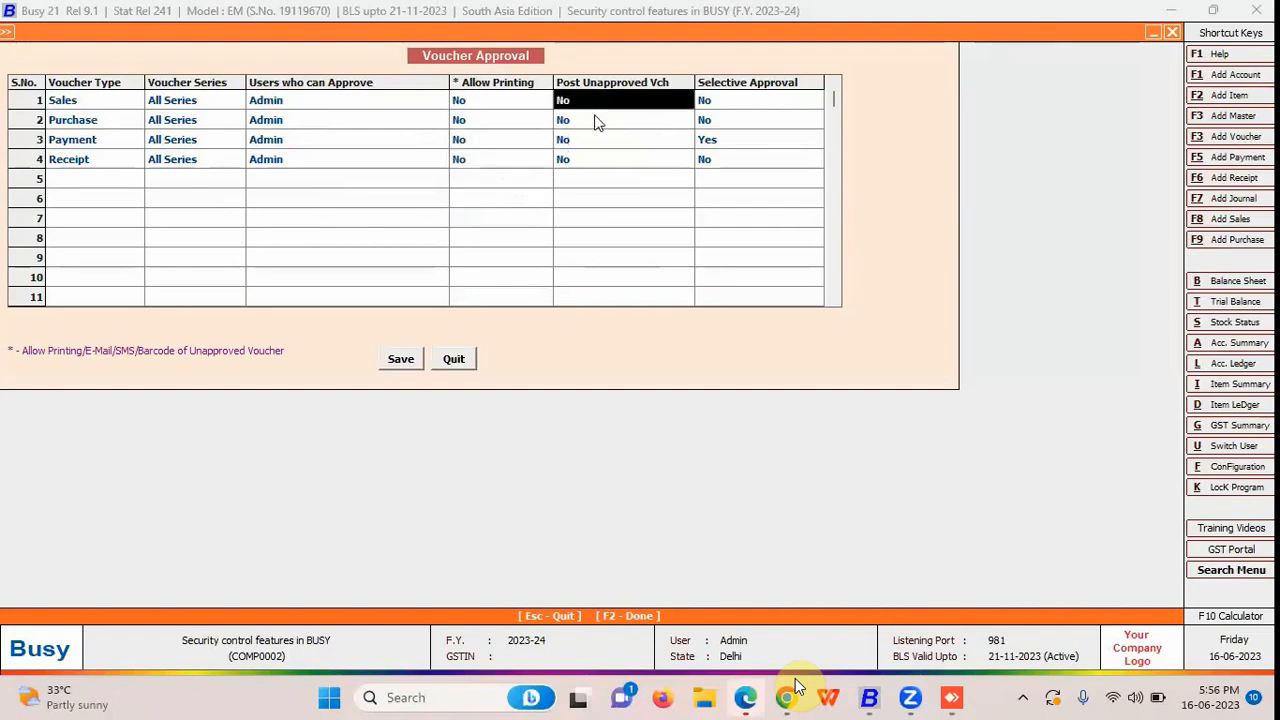
click(592, 120)
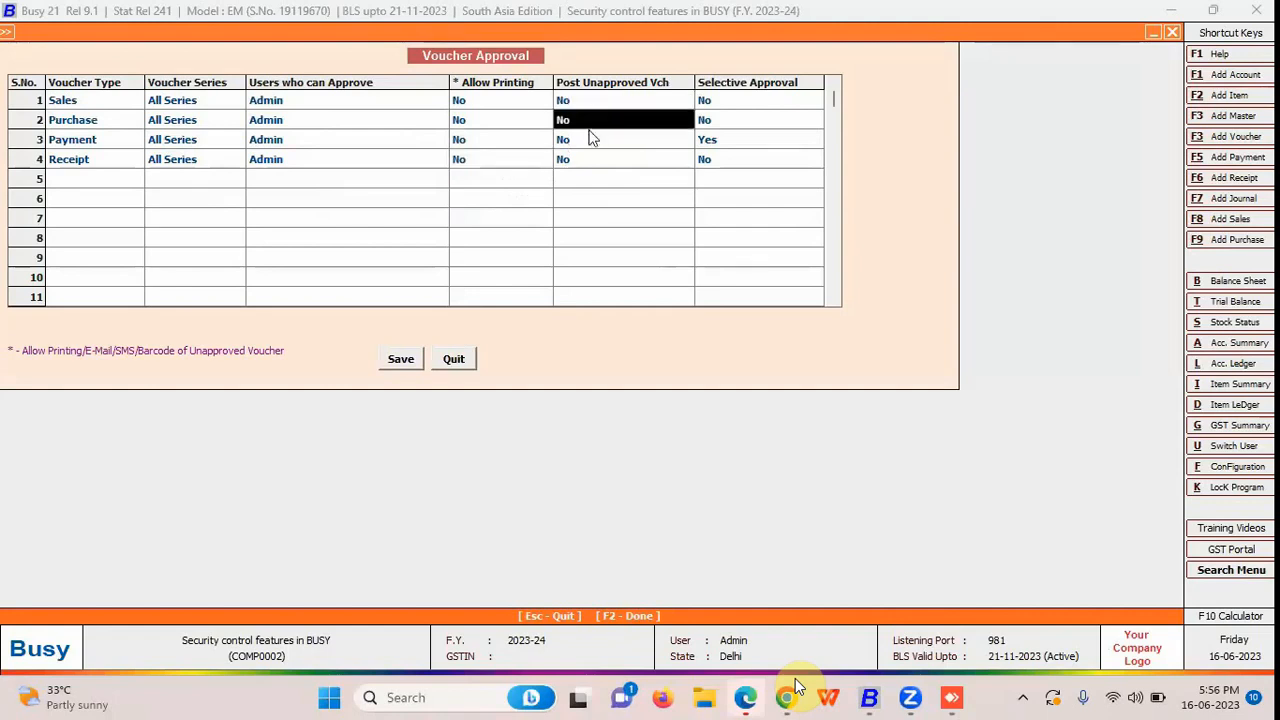
click(594, 161)
click(718, 145)
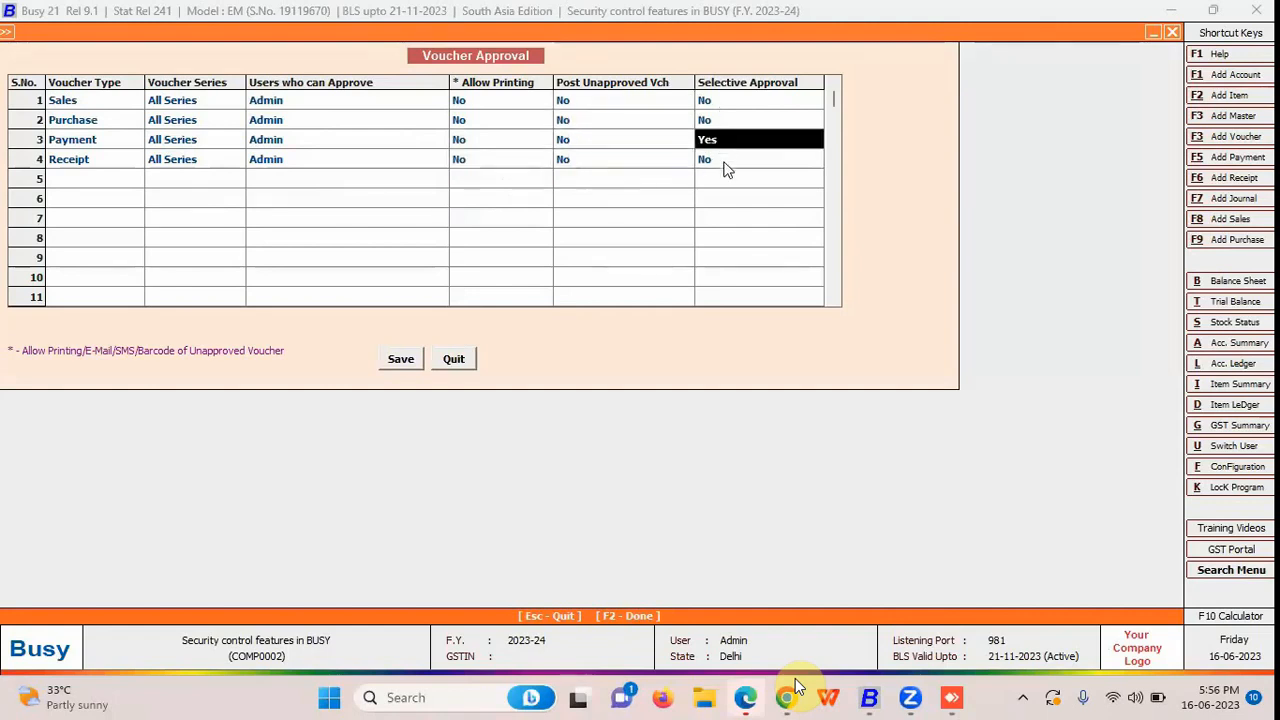
Examine the selective approval condition for Payment vouchers, and leave the Features / Options configuration without saving.
click(654, 145)
key(Return)
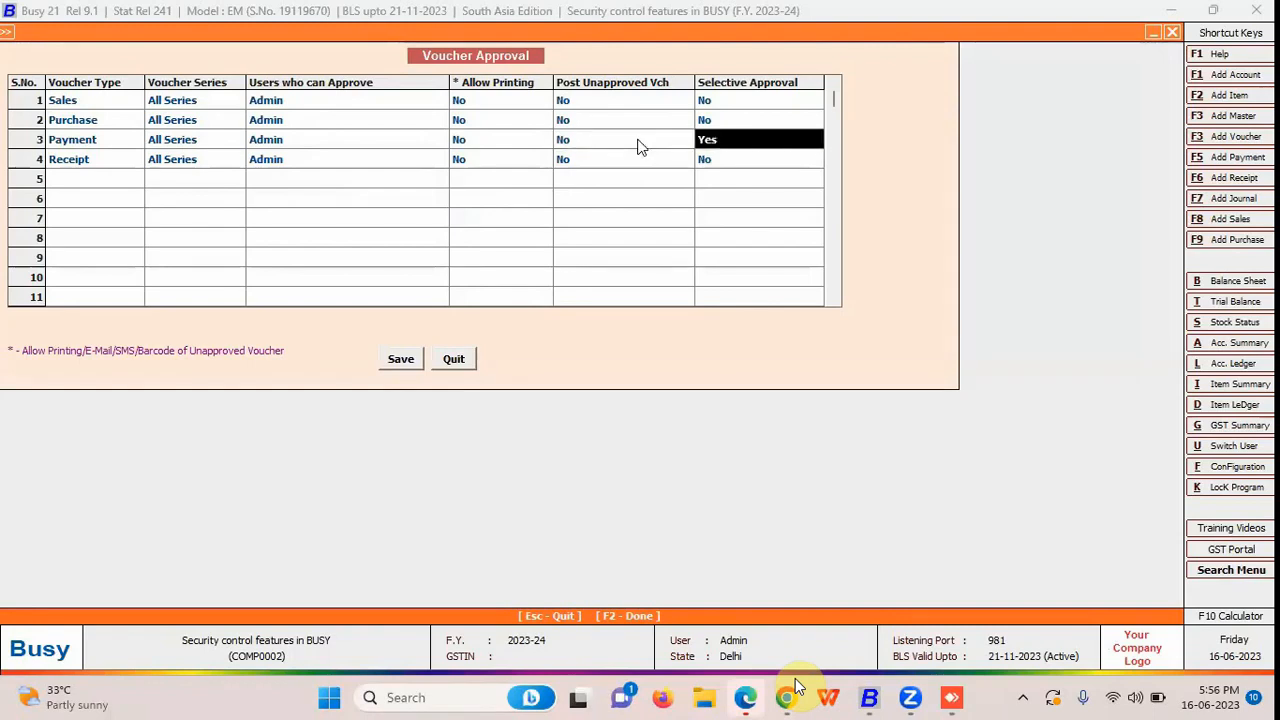
key(Return)
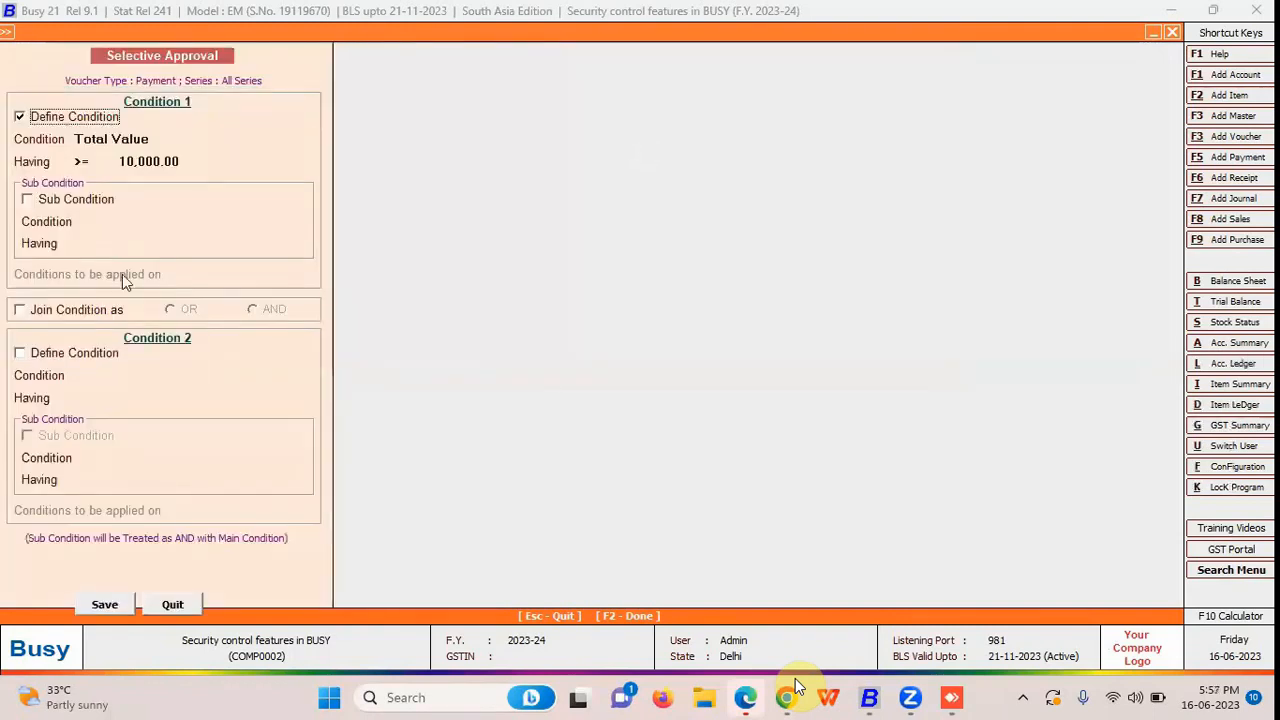
click(117, 163)
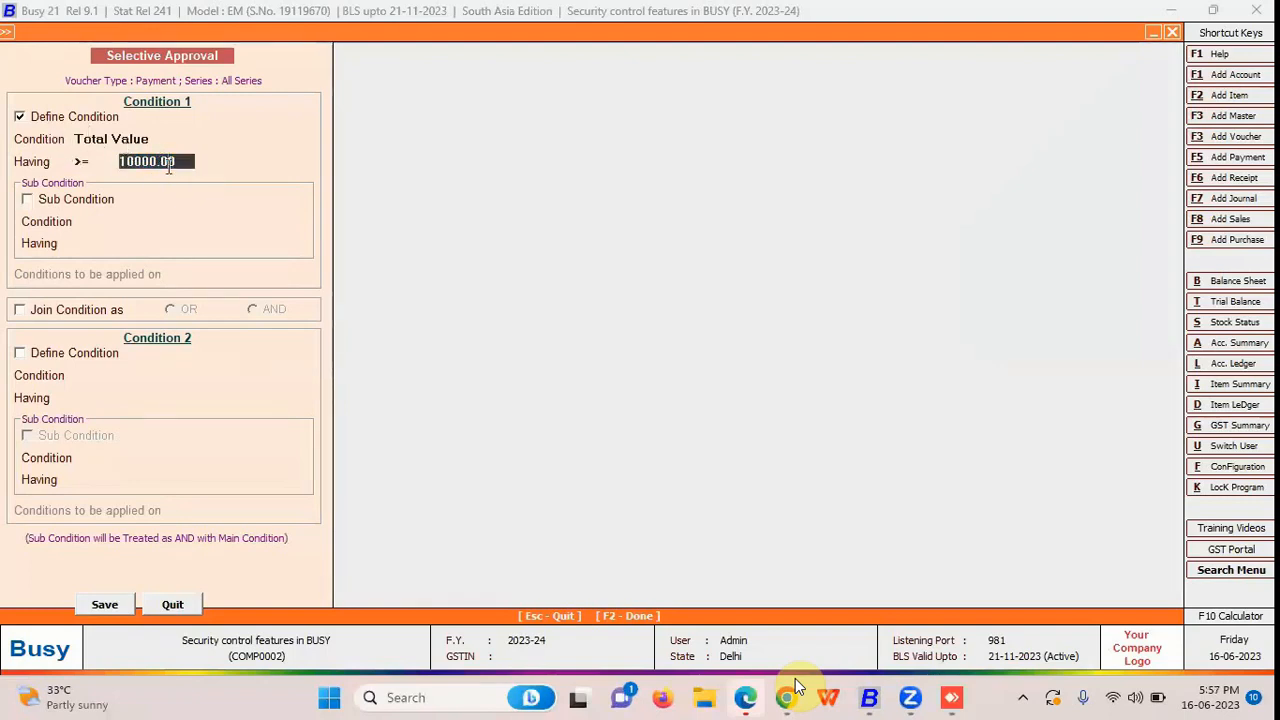
key(Escape)
key(Return)
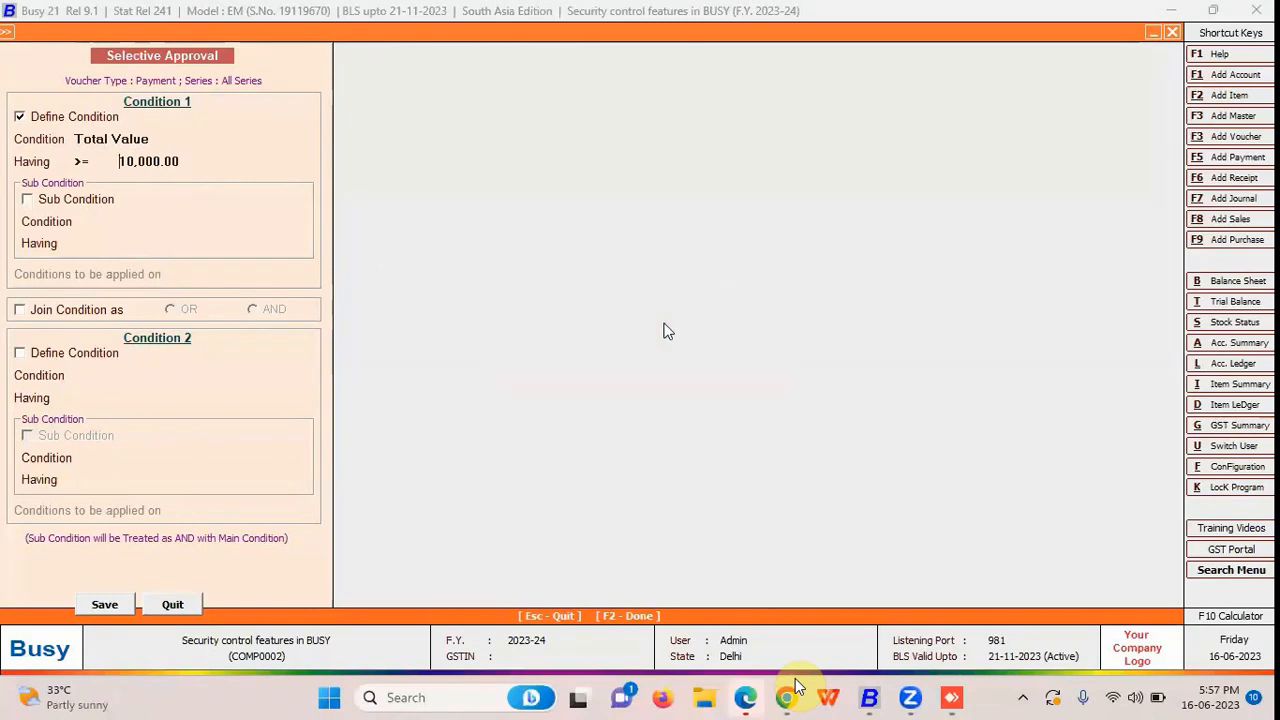
key(Escape)
click(431, 439)
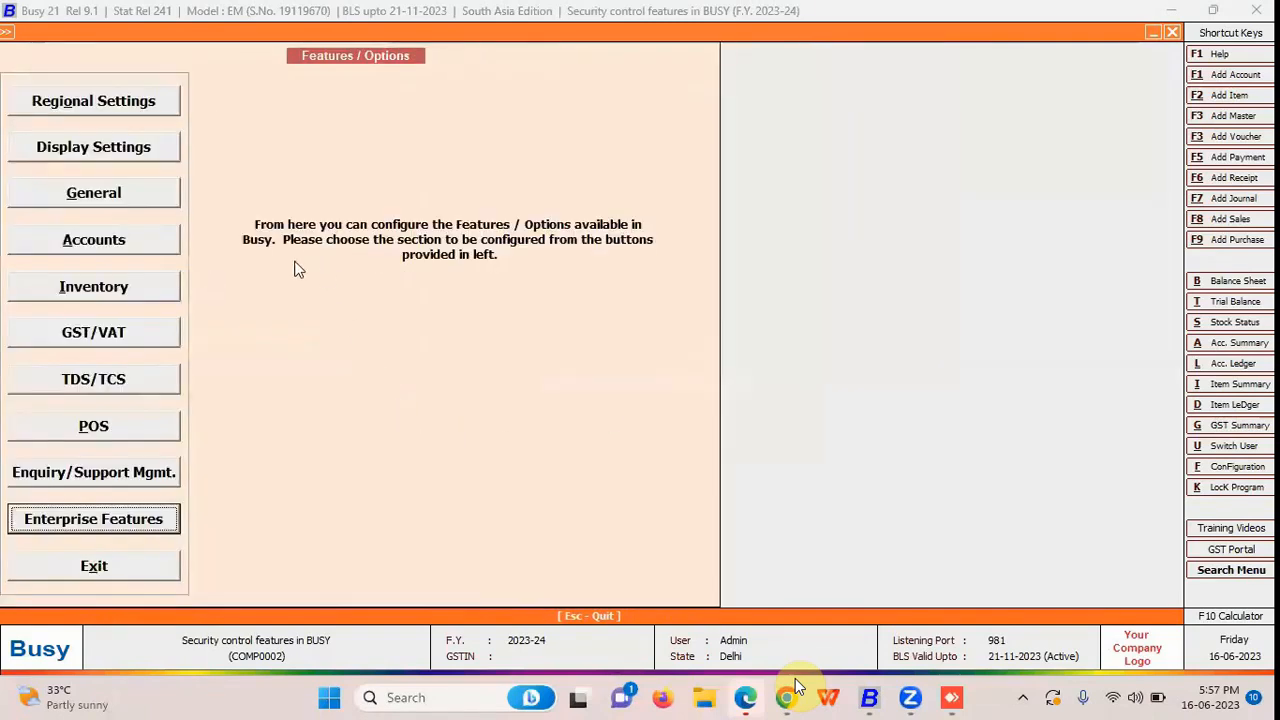
click(30, 570)
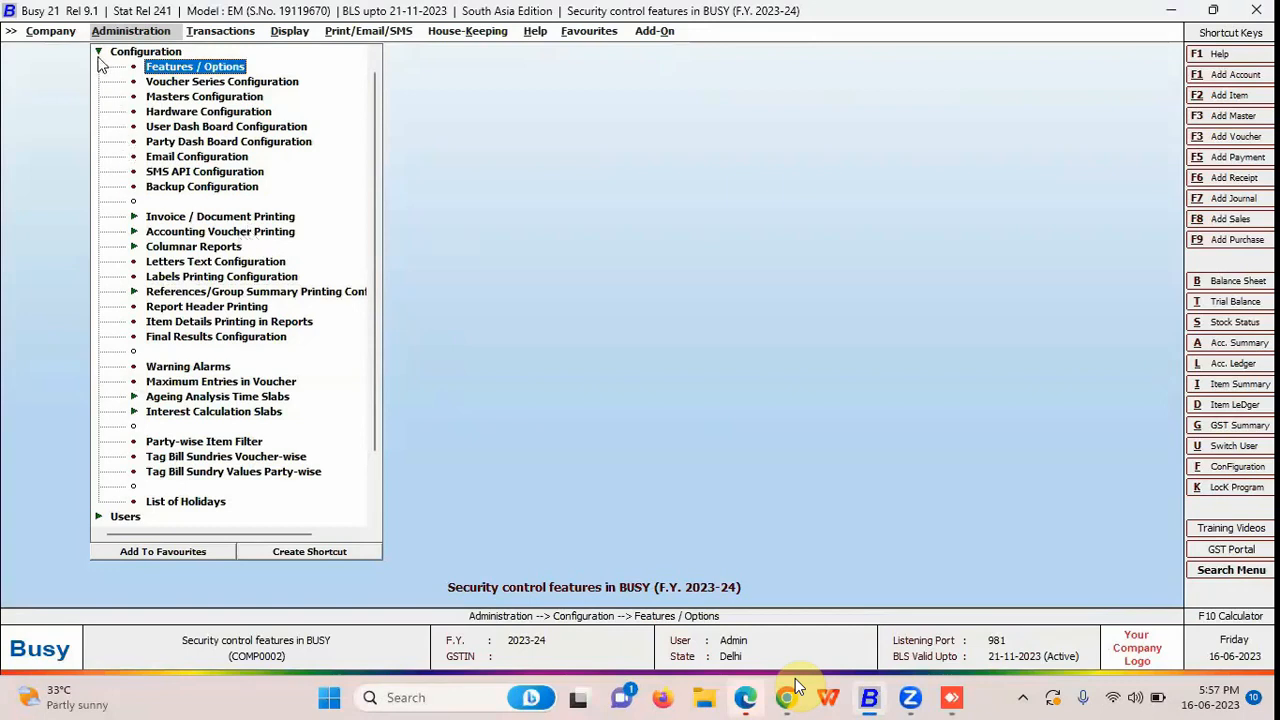
key(Escape)
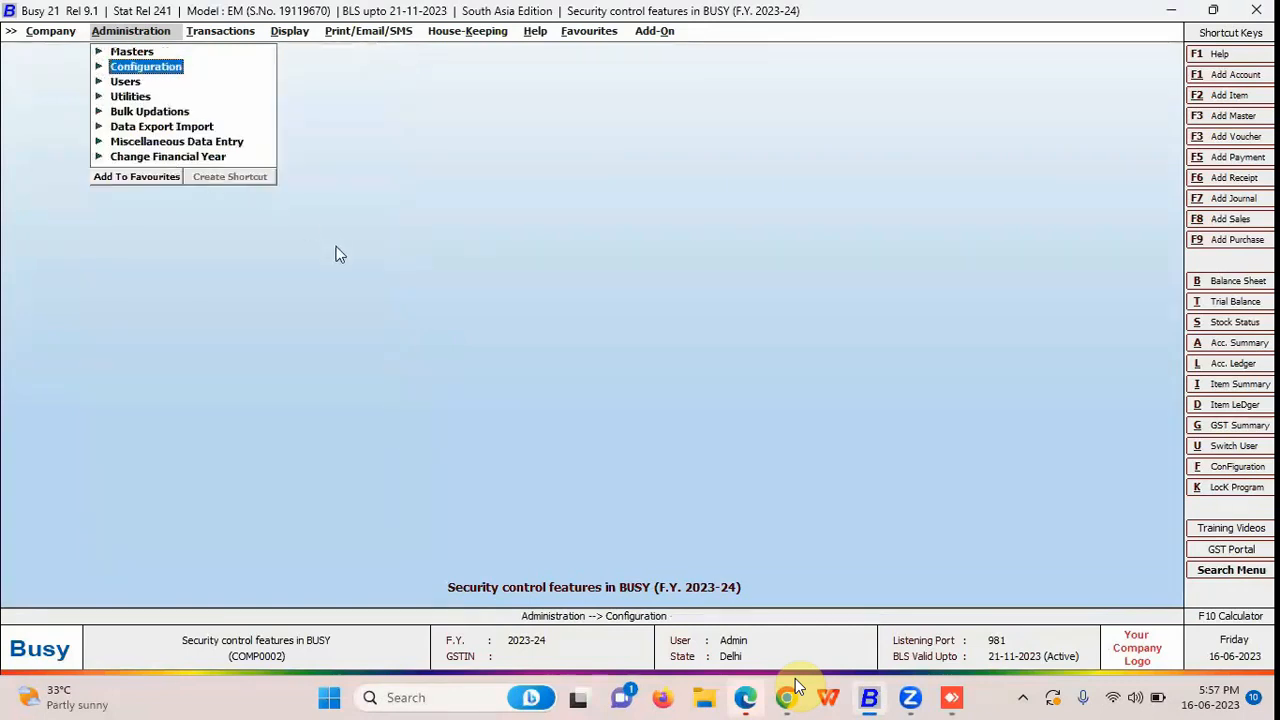
Switch to the user account user 1 with the account password.
text(uuser 1)
key(Return)
text(1)
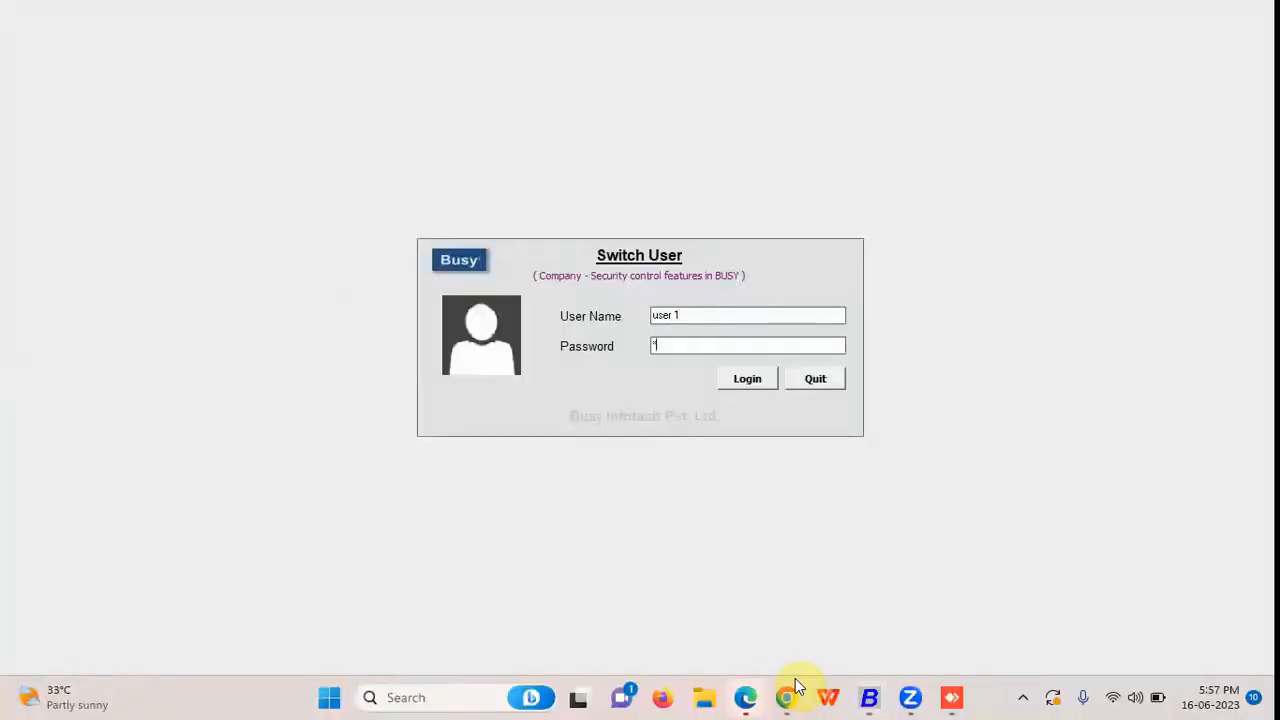
key(Return)
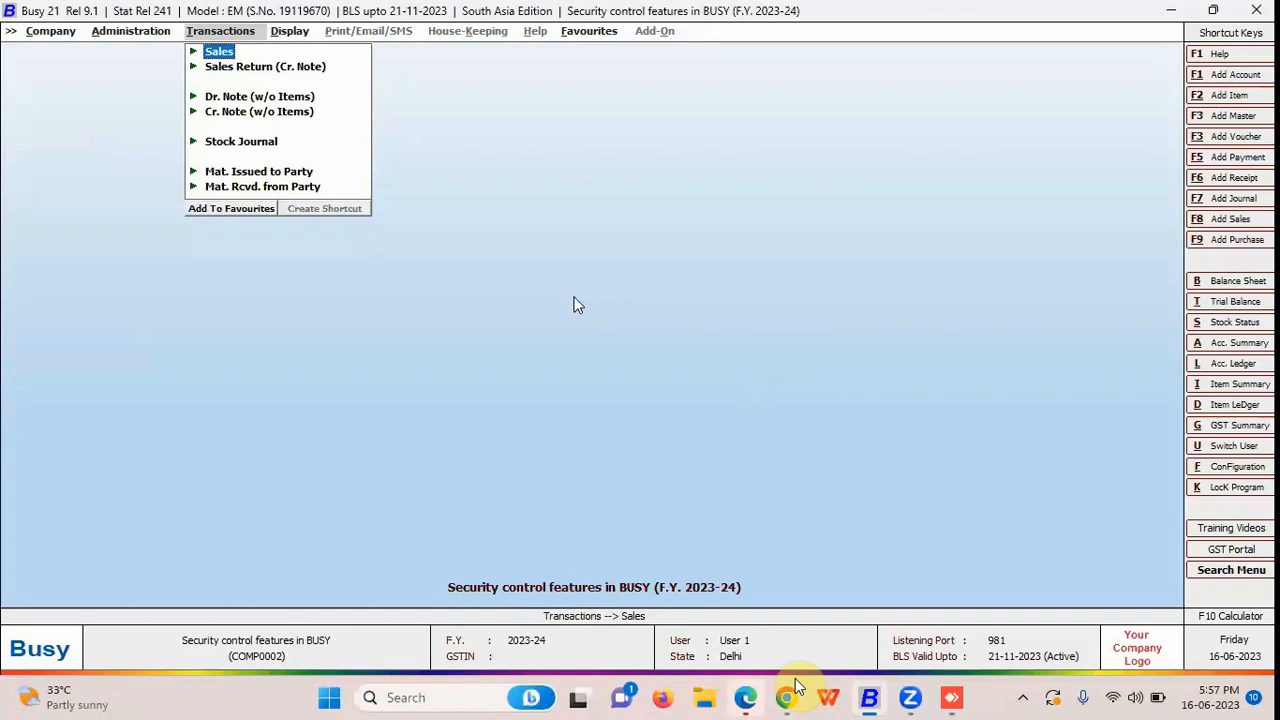
Start a new sales voucher in the Main series dated 16-06-2023 with sale type Central-12%.
key(Return)
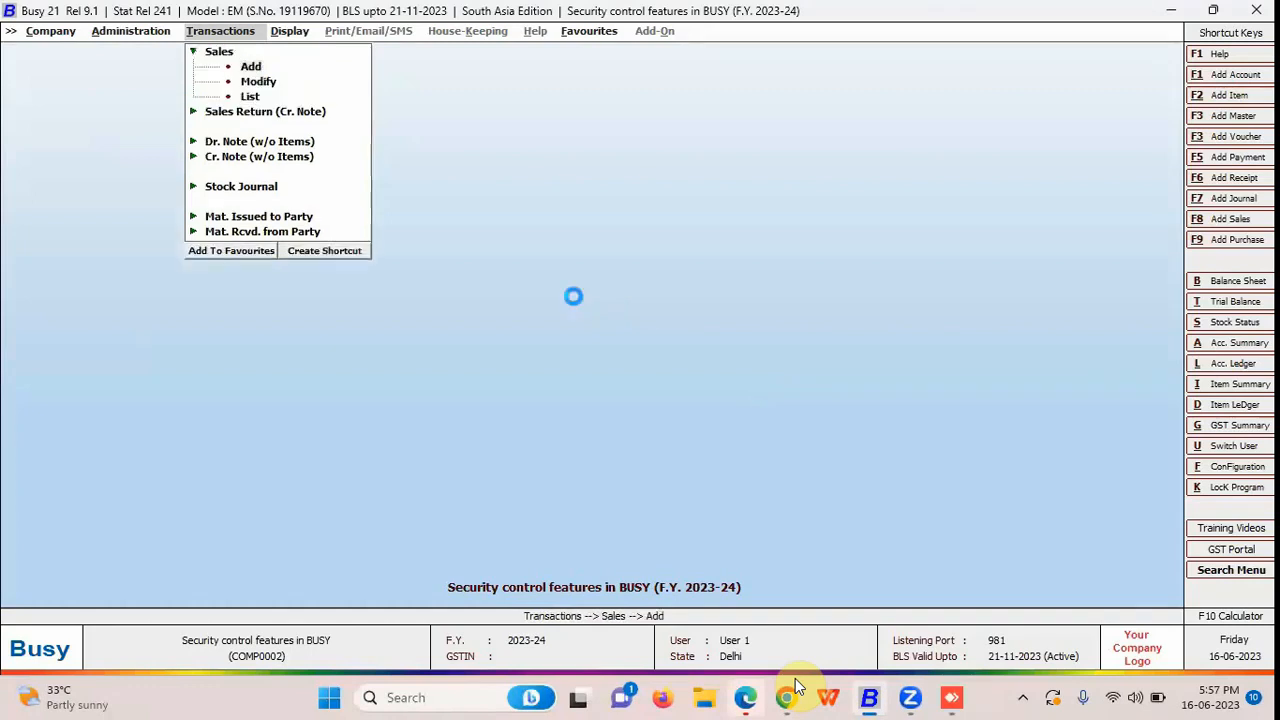
key(Return)
key(Return)
key(Return)
key(Return)
key(Return)
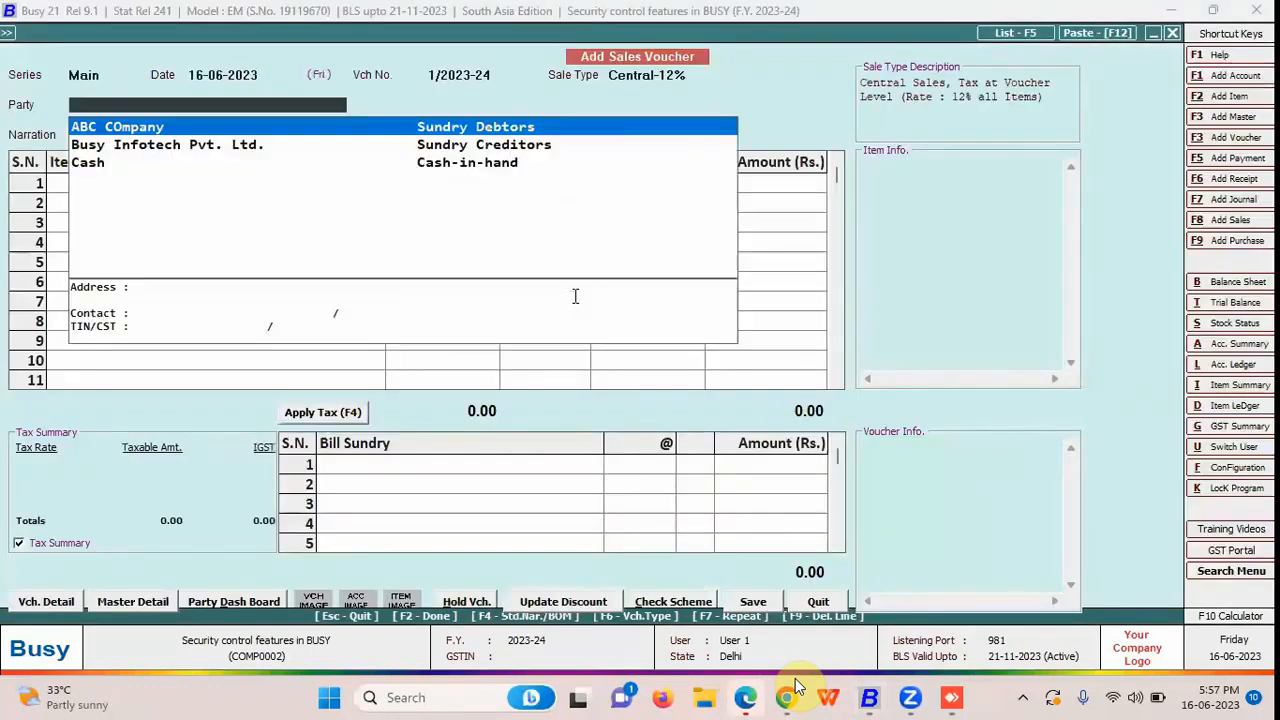
Choose ABC COmpany as the party, enter 11 units of LG WASHING MACHINE 6 KG, and apply the tax.
key(Down)
key(Return)
text(11)
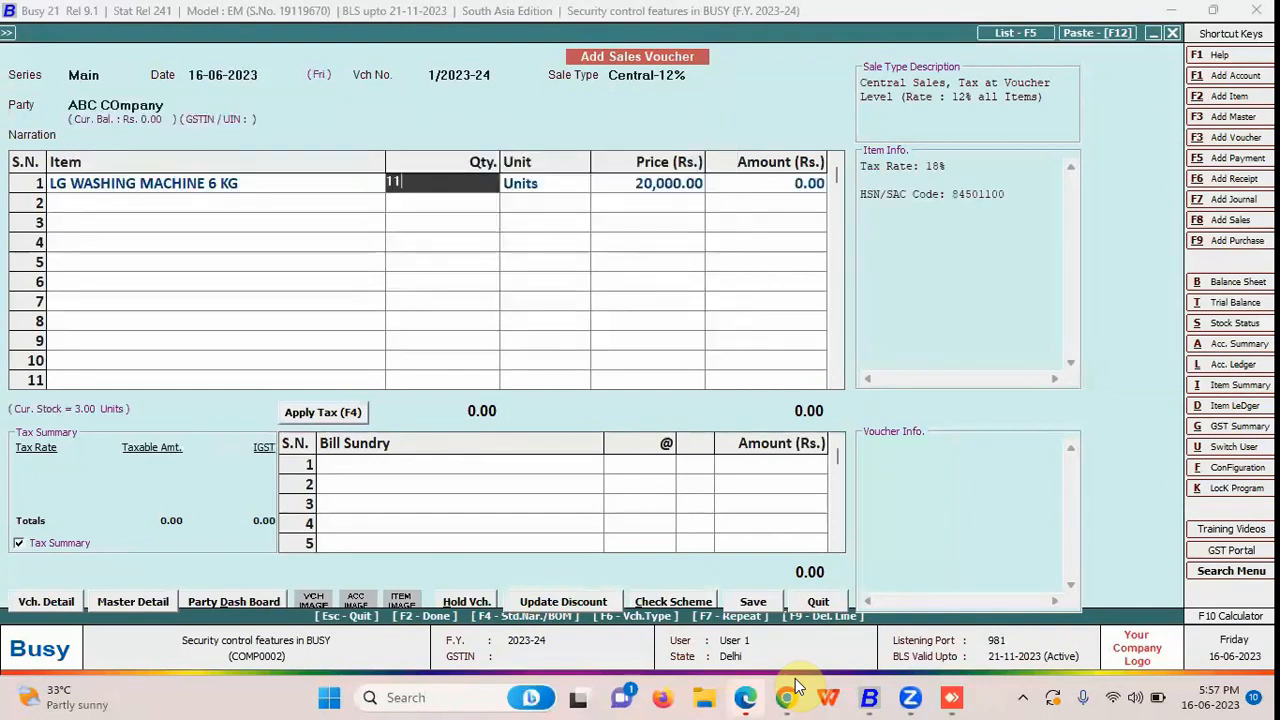
key(Return)
key(F2)
key(F4)
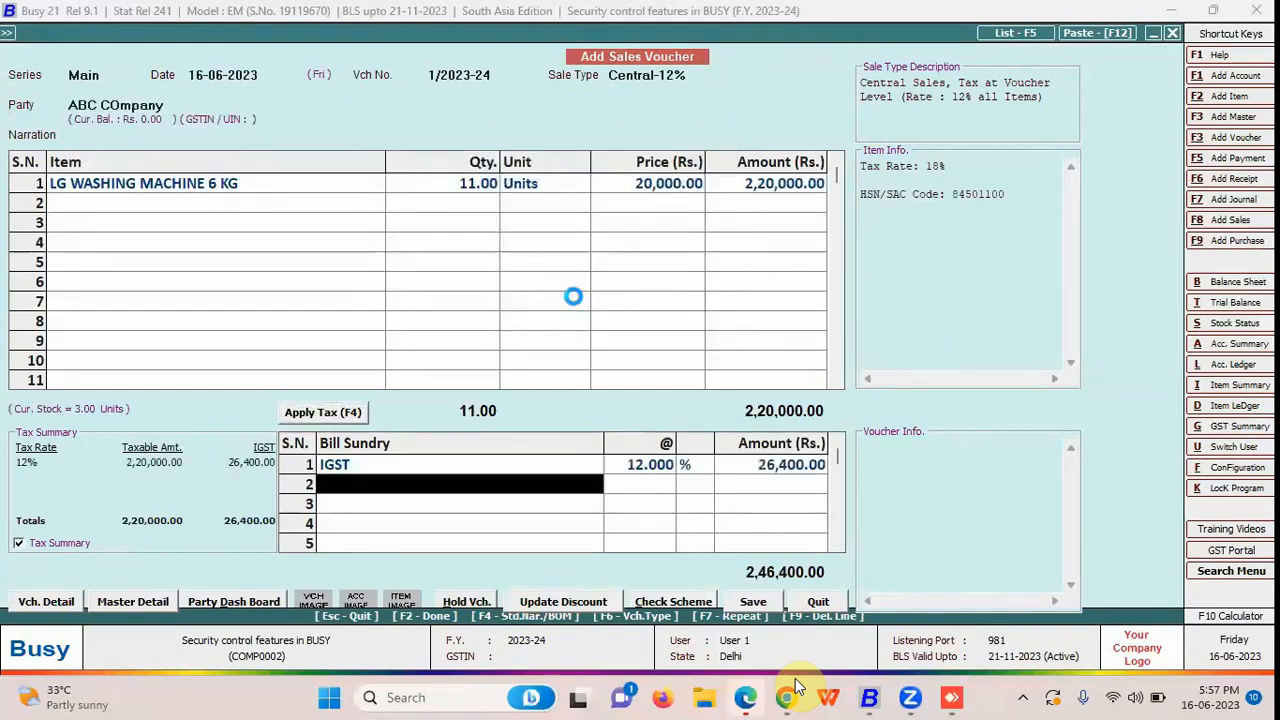
Save the sales voucher and close the voucher entry form.
key(F2)
key(F2)
key(F2)
key(F2)
key(Return)
key(Escape)
key(Return)
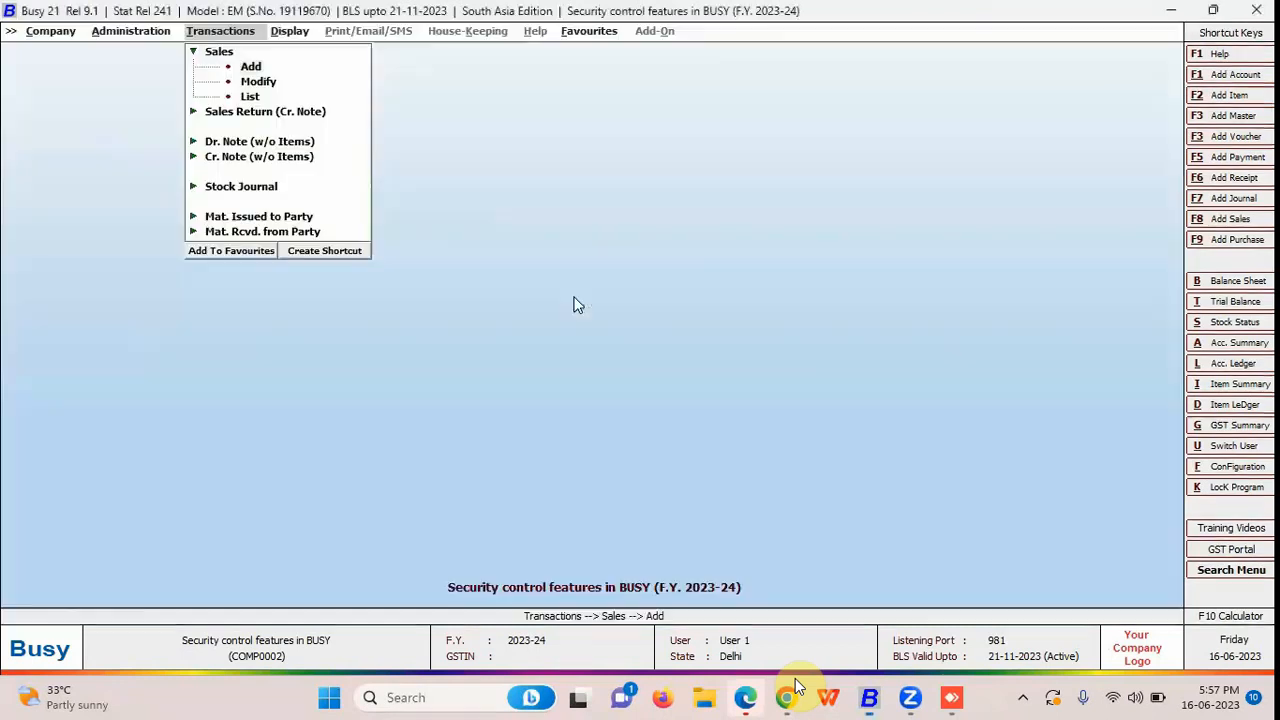
Close the company and reopen it as Admin with the account password.
key(Left)
key(Left)
key(Left)
key(Return)
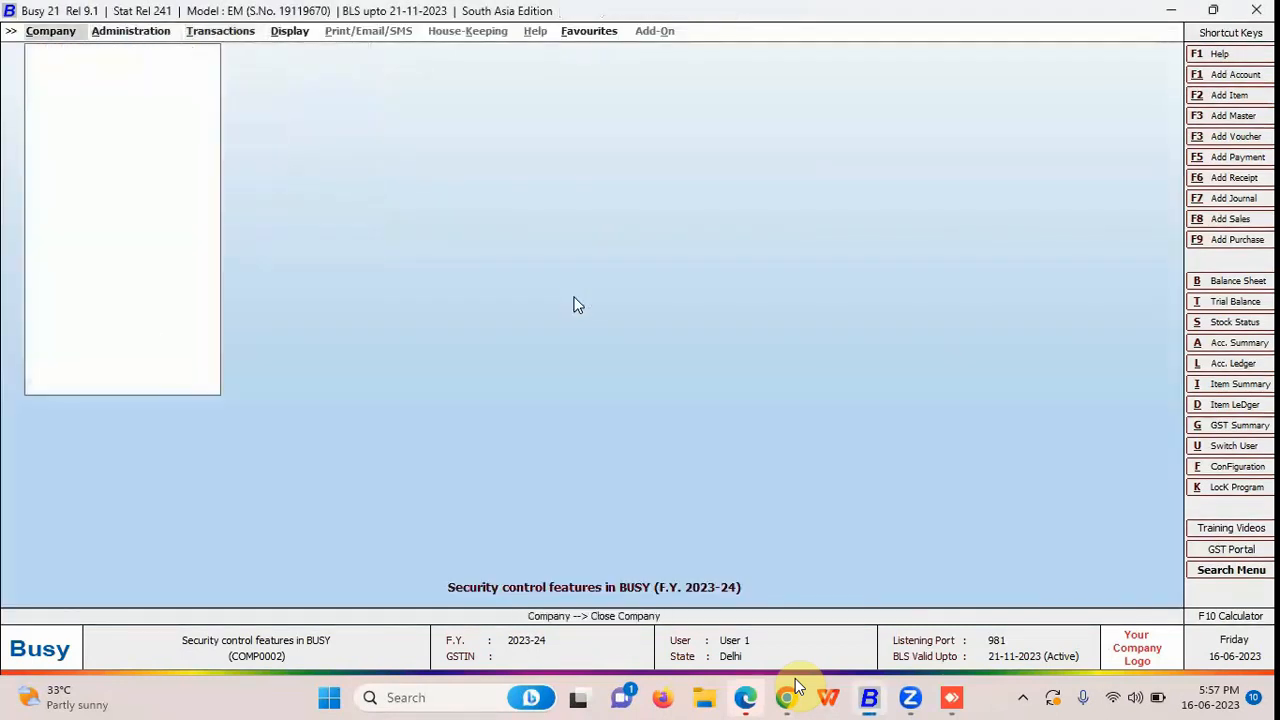
key(Return)
key(Return)
text(admin)
key(Return)
key(Return)
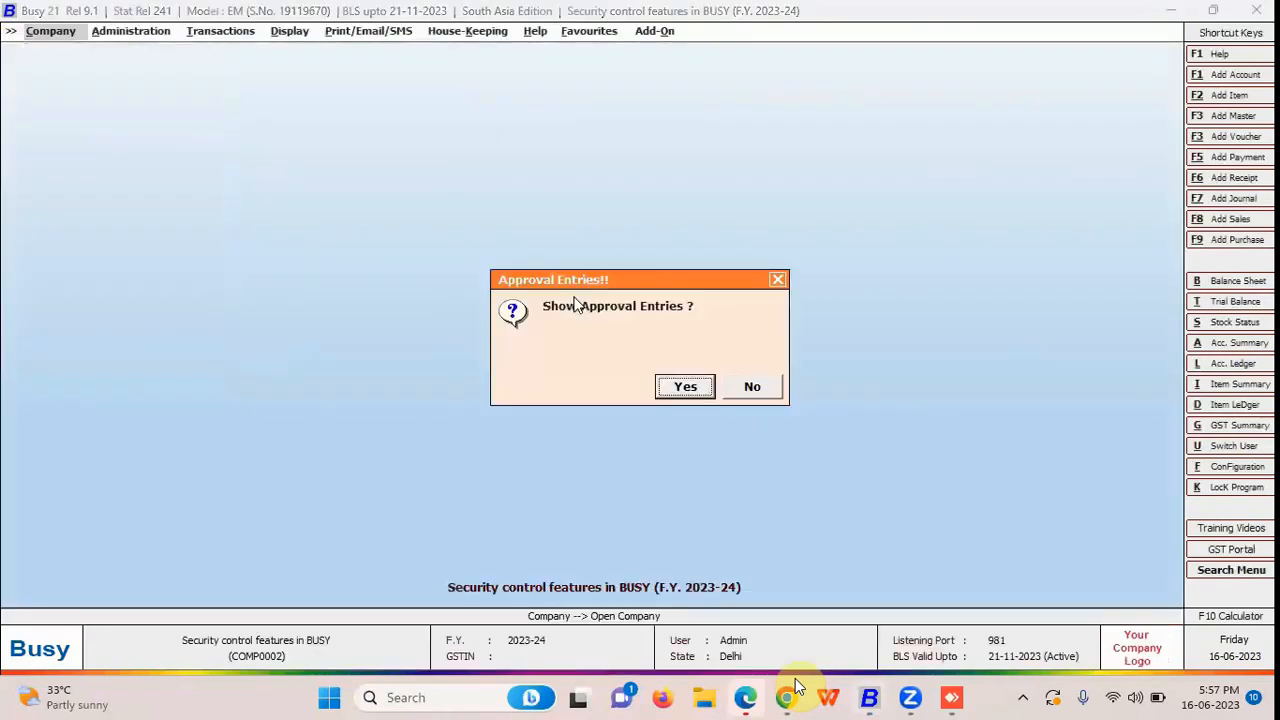
Agree to show approval entries and list the vouchers awaiting approval from 01-04-2023 to 16-06-2023.
click(685, 386)
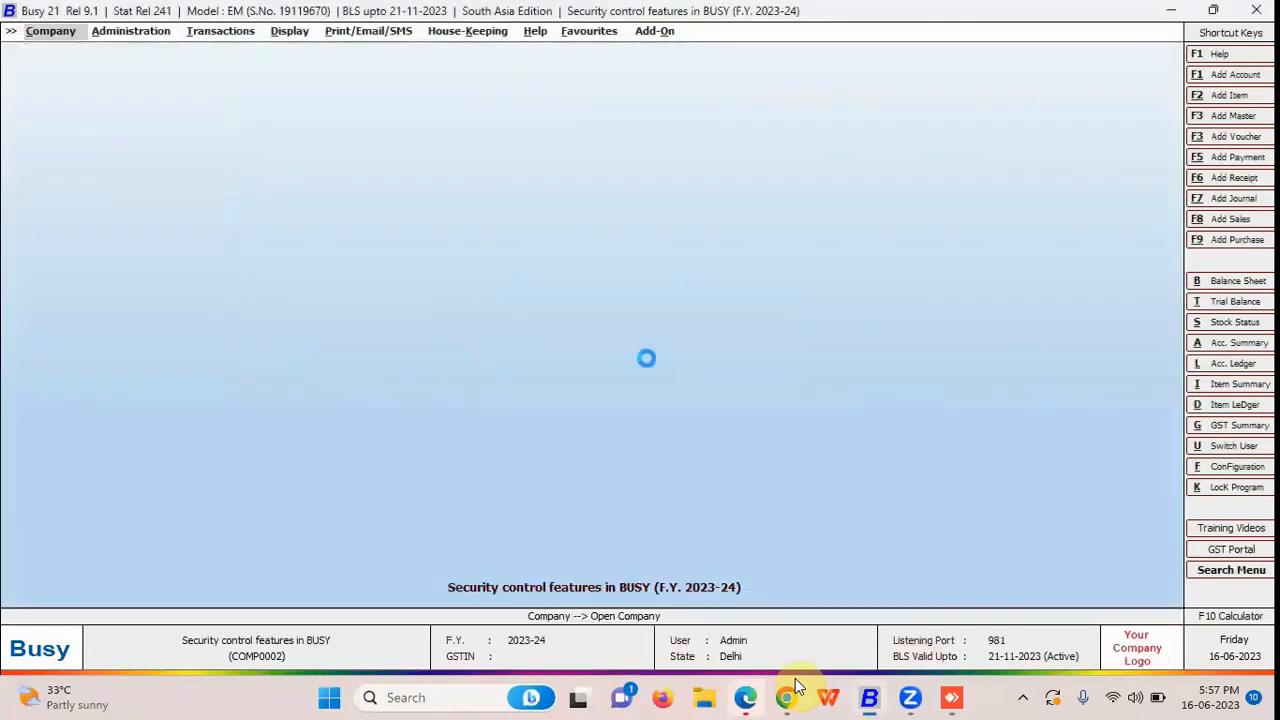
key(Right)
key(Return)
key(Return)
key(Return)
key(Return)
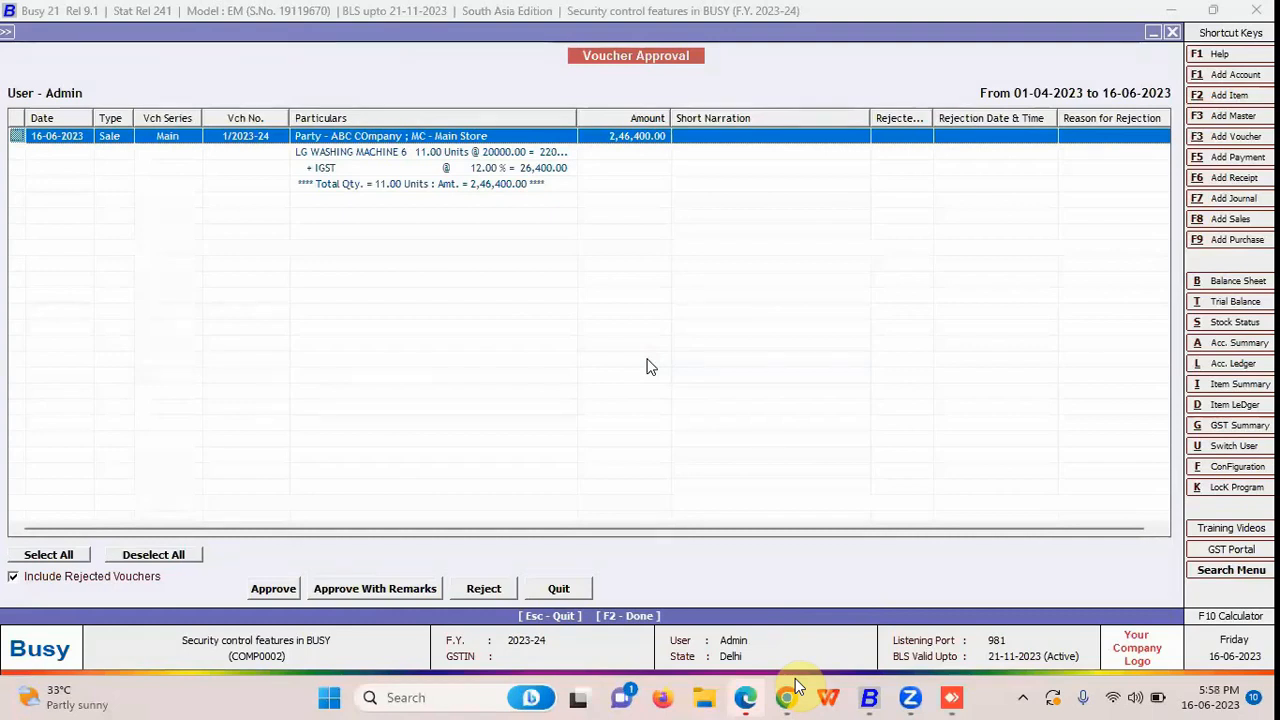
Try to approve with no voucher selected, view the pending ABC COmpany sales voucher, and close the approval list.
key(F2)
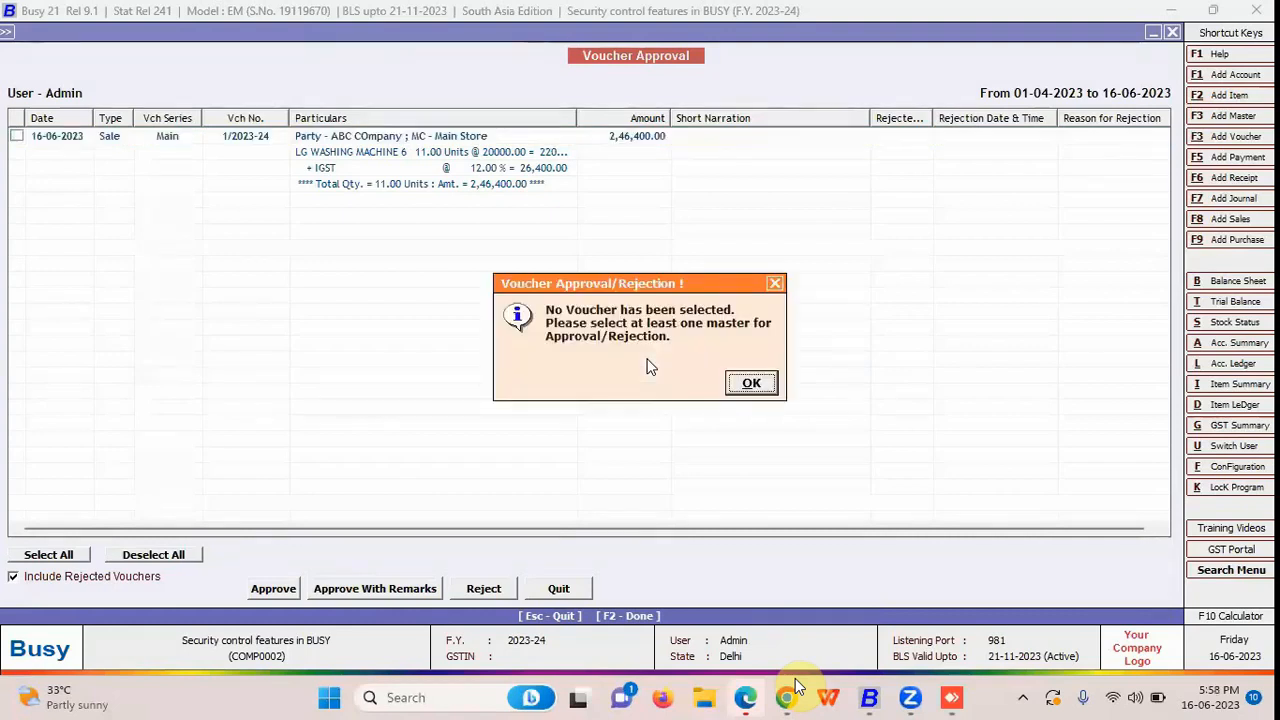
key(Return)
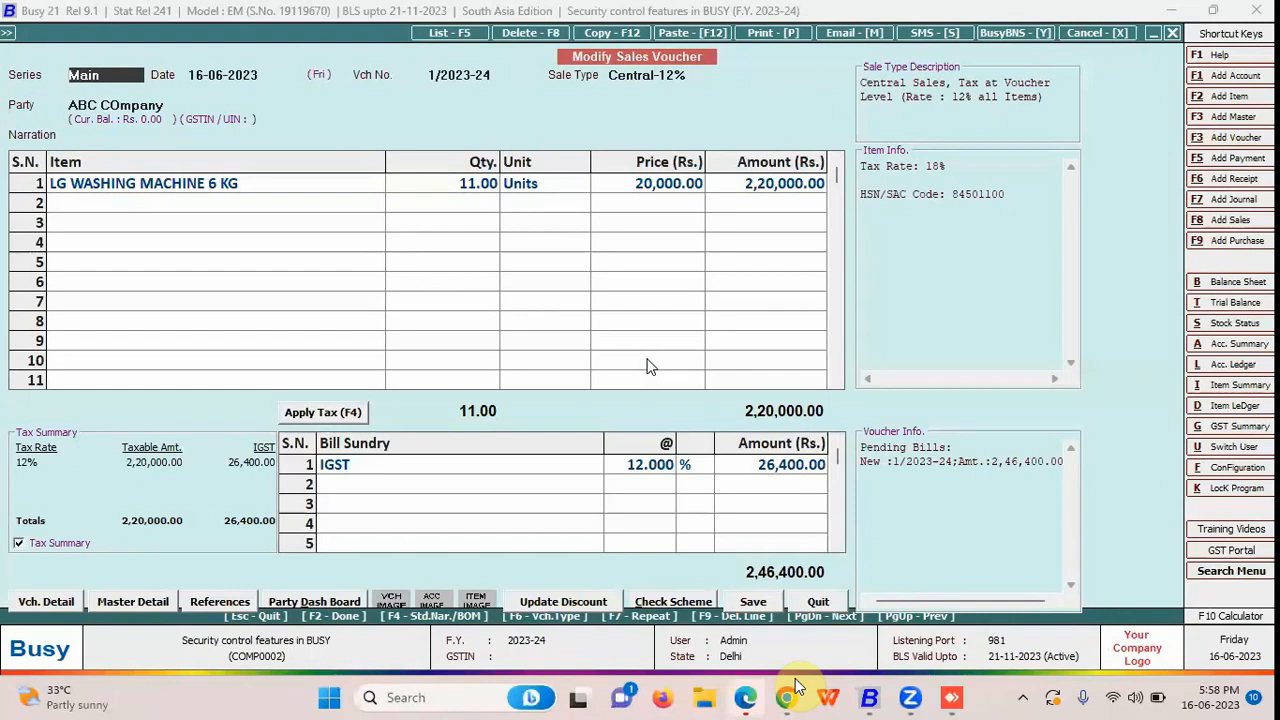
key(Escape)
key(Escape)
Open the Voucher/Master Approval Report from the Check List reports.
key(alt+d)
key(Down)
key(Down)
key(Down)
key(Down)
key(Down)
key(Down)
key(Down)
key(Down)
key(Down)
key(Down)
key(Down)
key(Down)
key(Down)
key(Return)
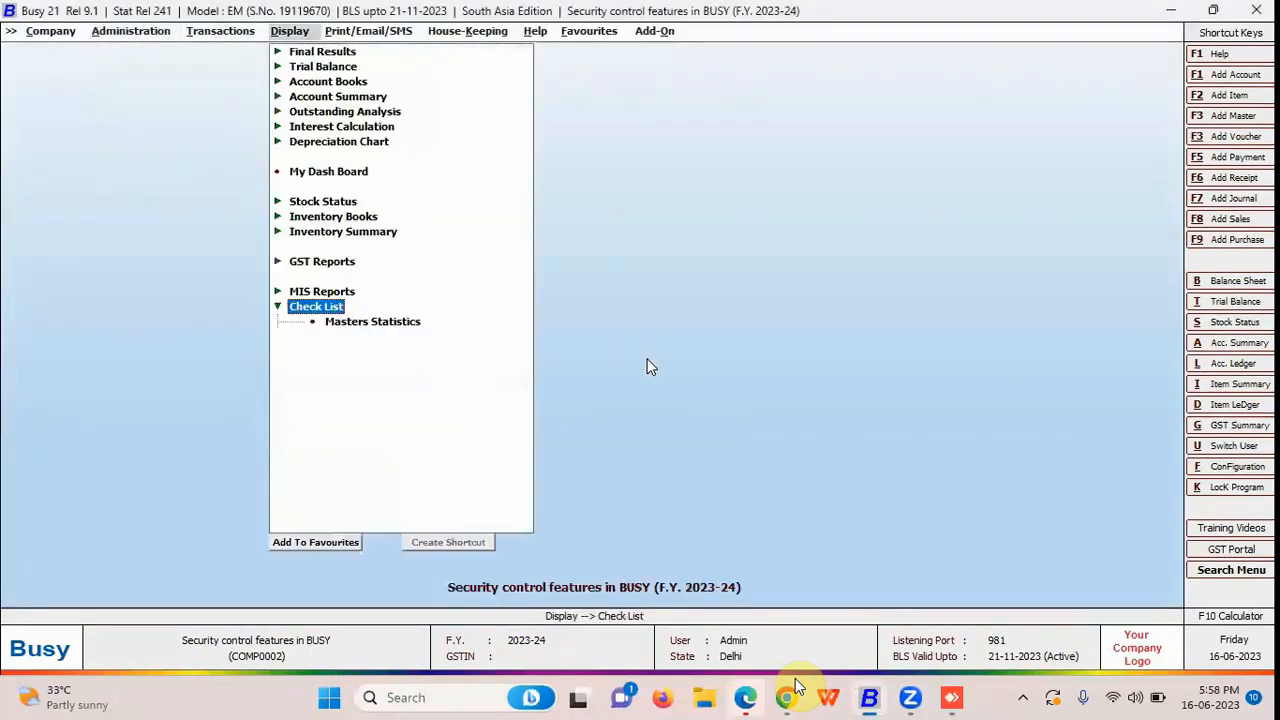
key(Down)
key(Down)
key(Down)
key(Down)
key(Up)
key(Return)
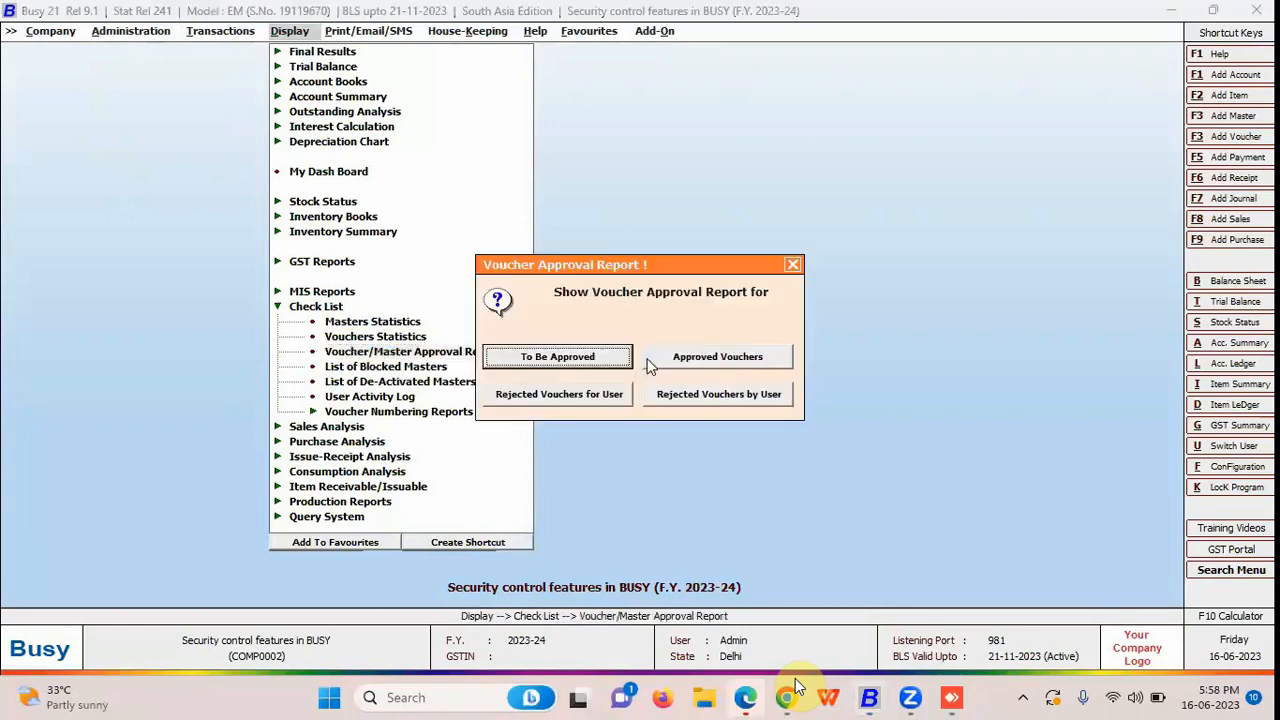
Look through the voucher approval report types and choose To Be Approved.
key(Down)
key(Down)
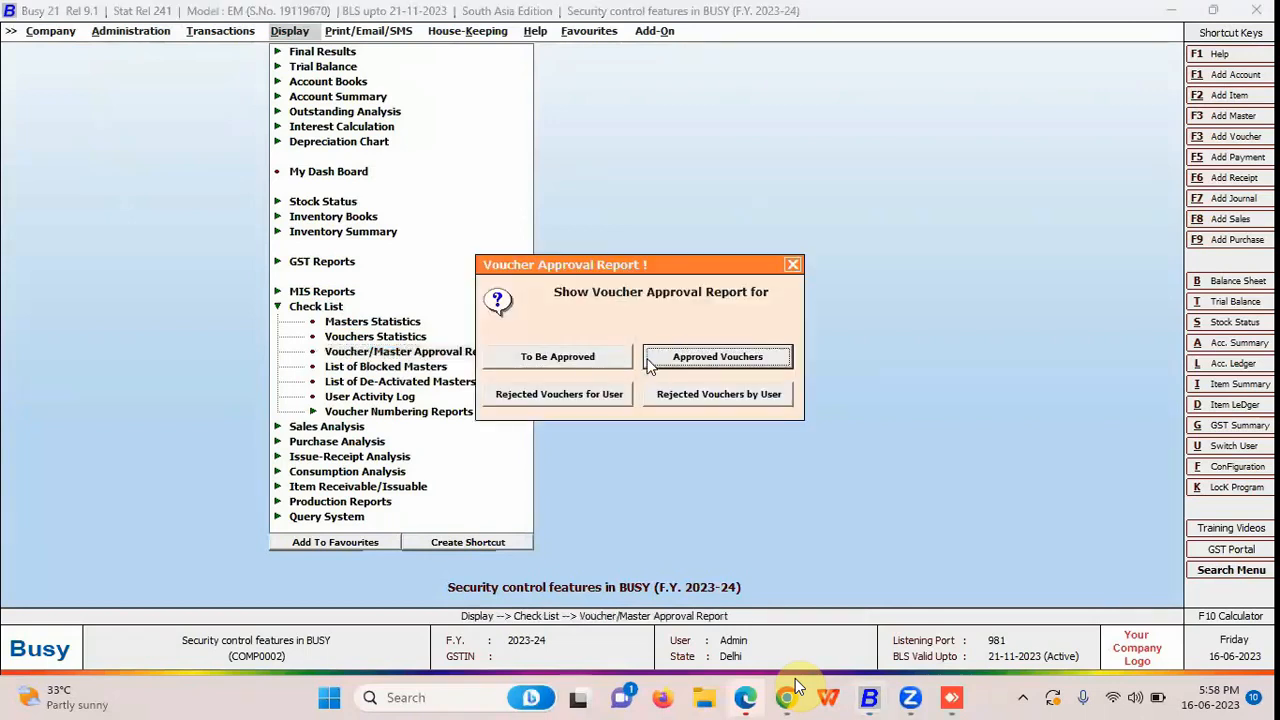
key(Down)
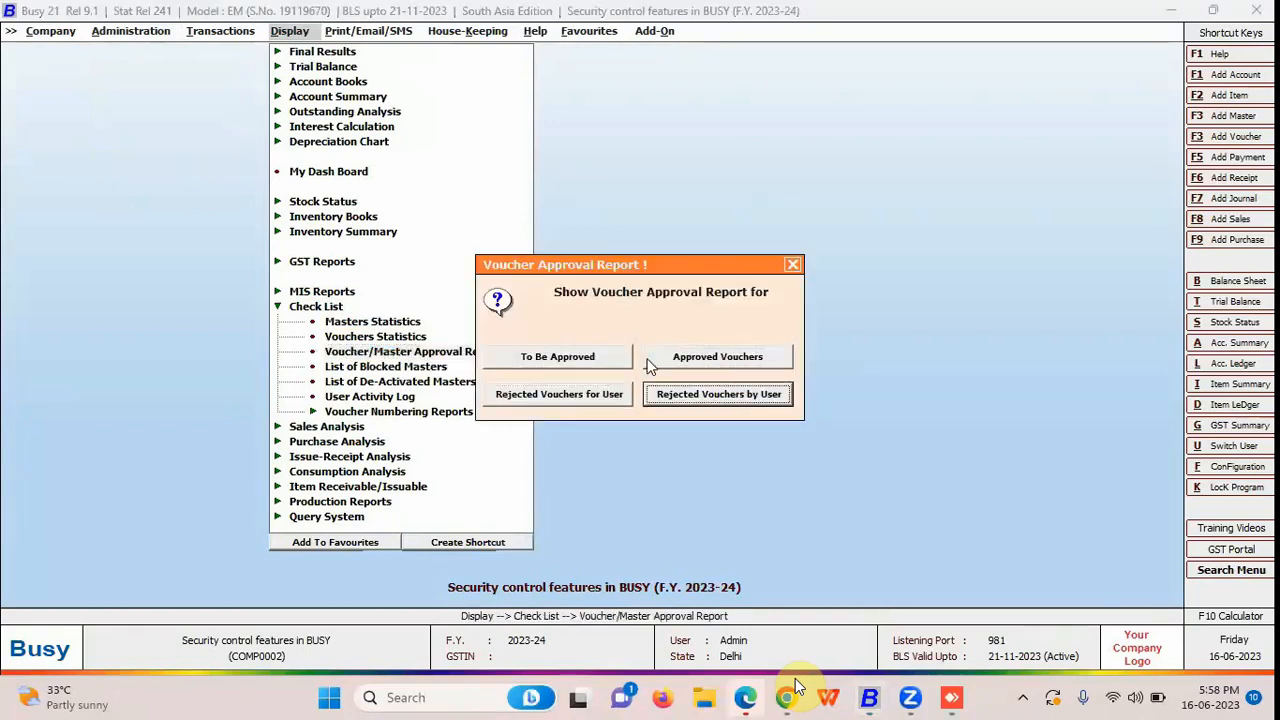
key(Up)
key(Up)
key(Up)
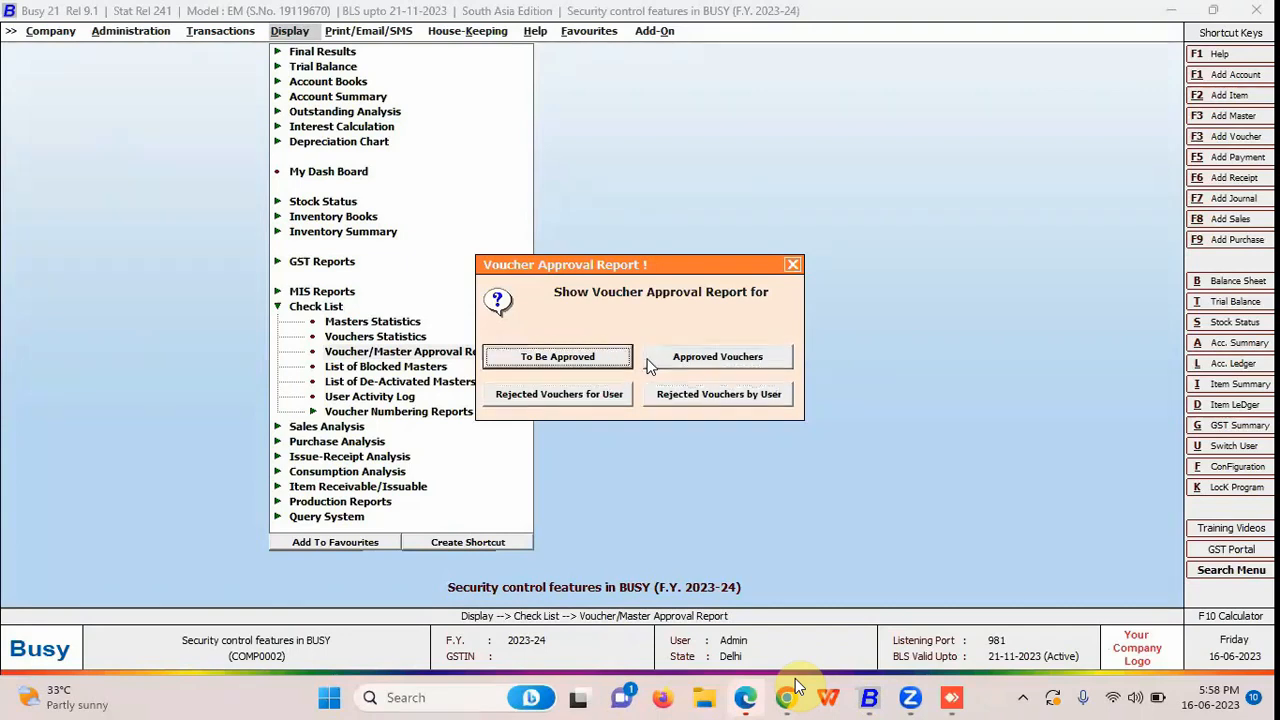
key(Return)
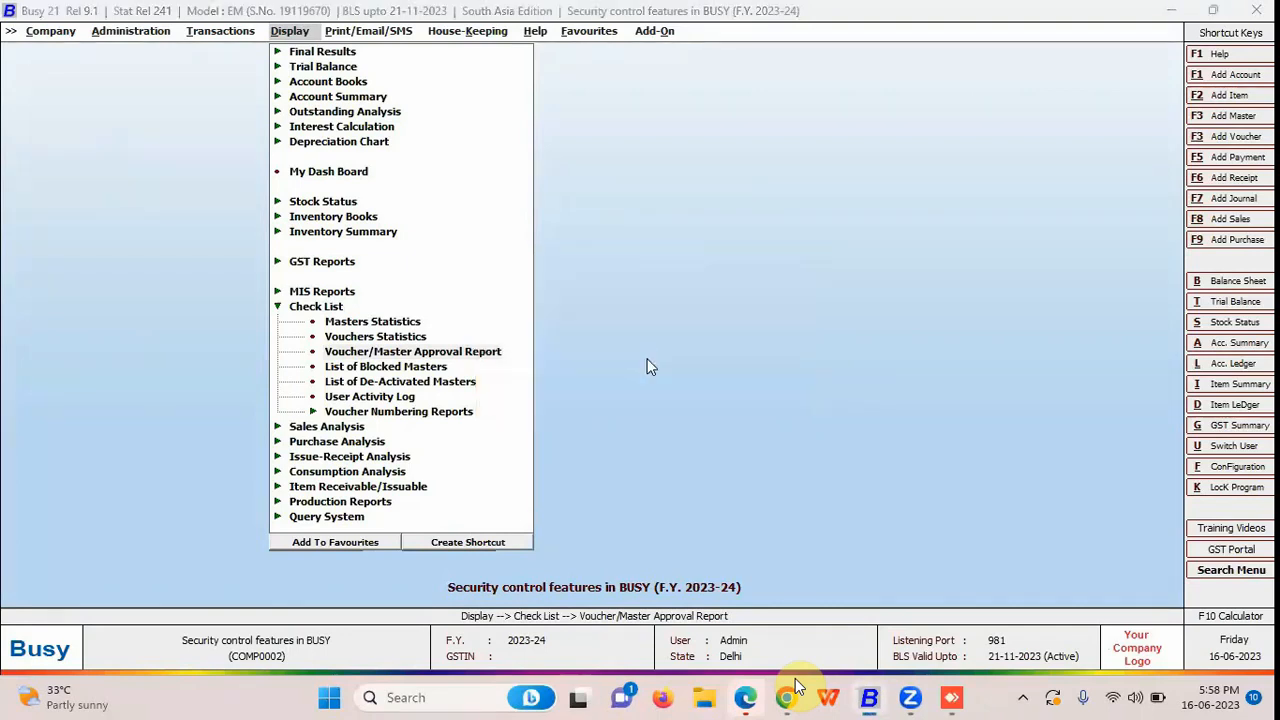
Generate the list of unapproved vouchers for 16-06-2023.
key(Return)
key(Return)
key(Return)
key(Return)
key(Return)
key(F2)
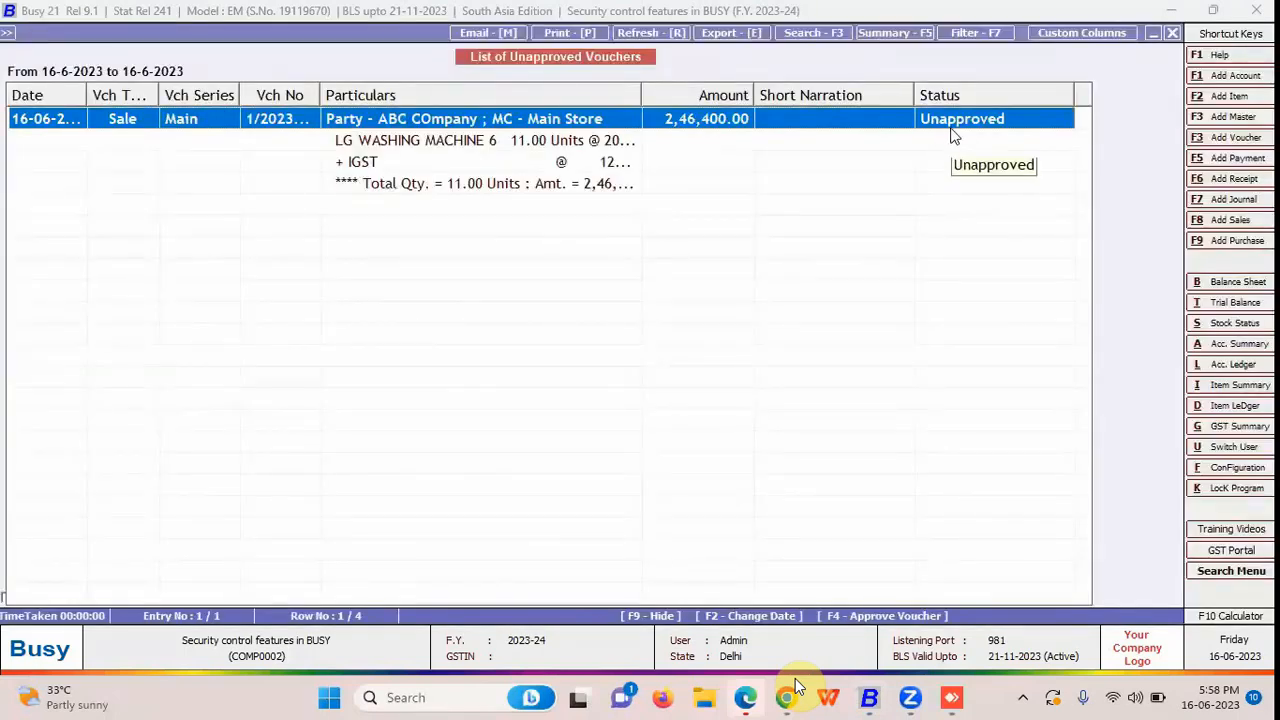
Approve the ABC COmpany sale voucher from the unapproved list and close the report.
key(F4)
key(Return)
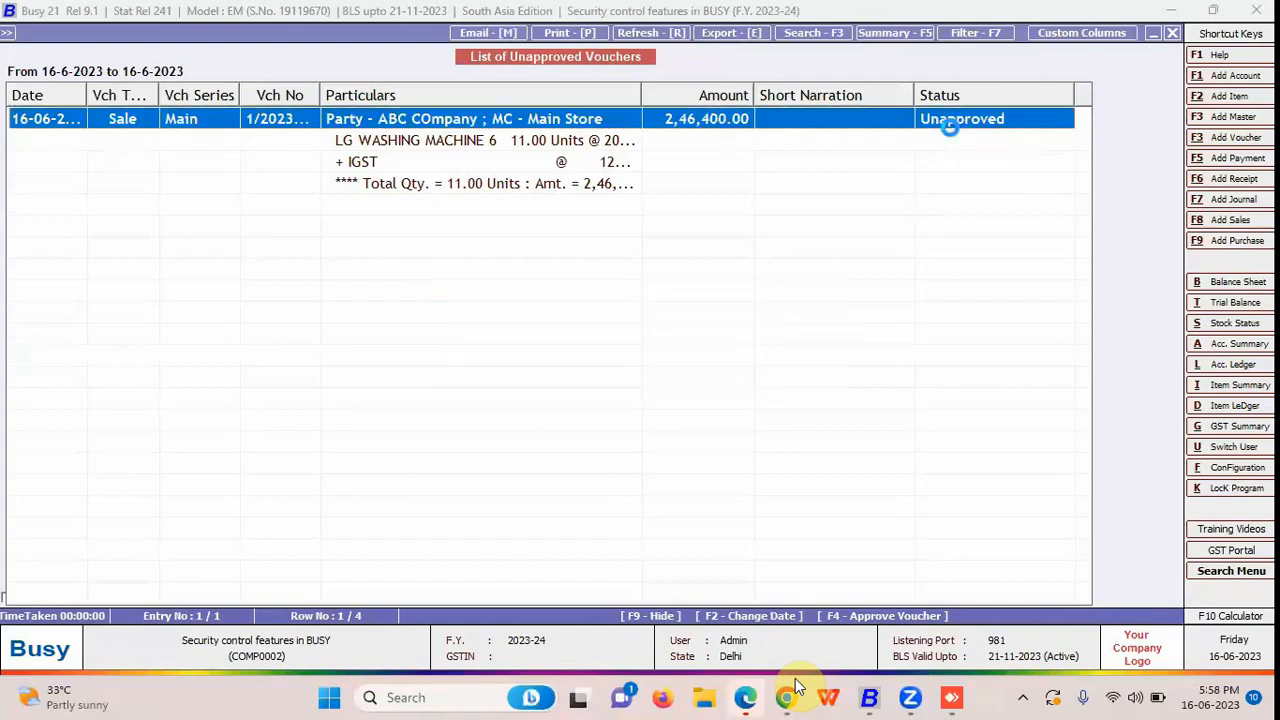
key(Return)
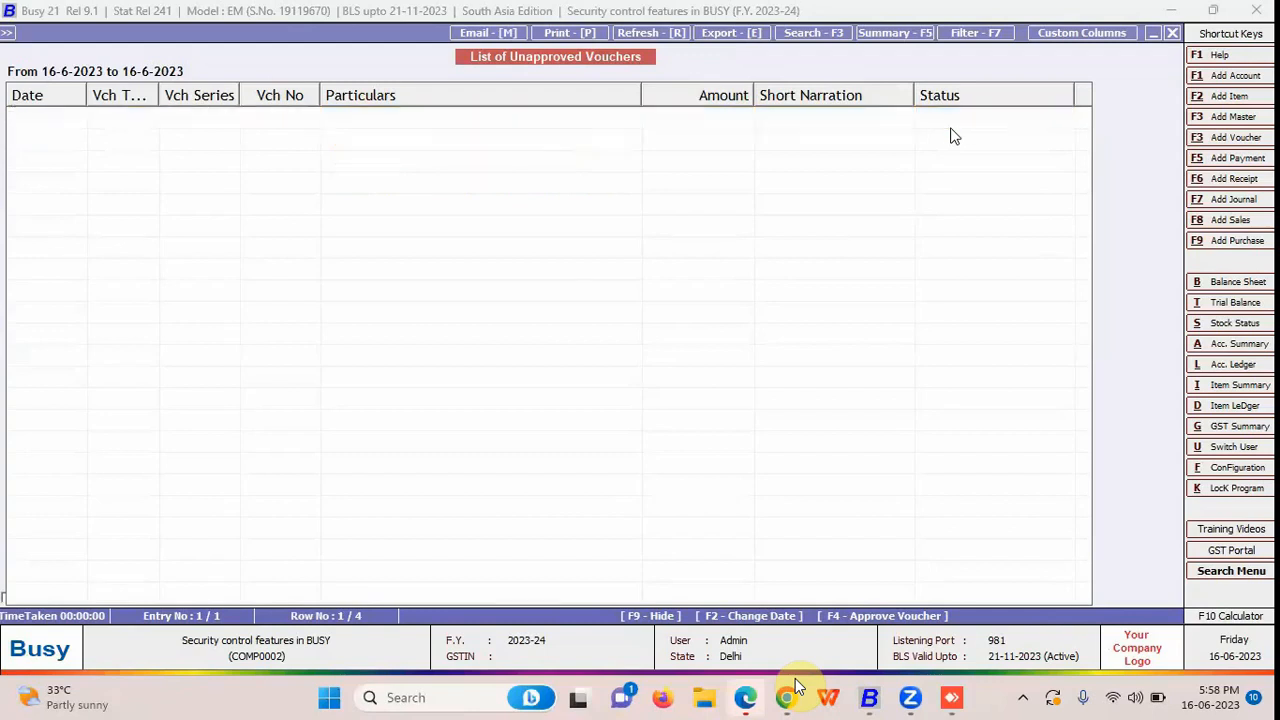
key(Escape)
key(Escape)
key(Escape)
key(Return)
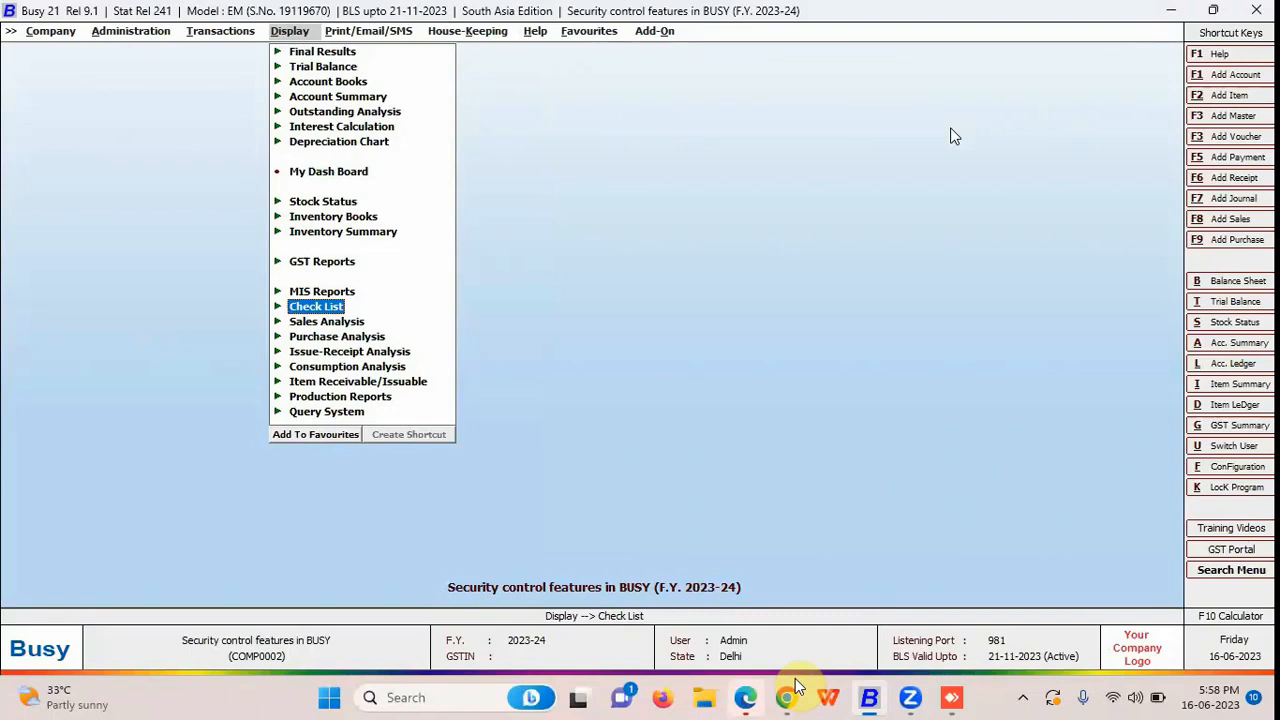
Show the Windows desktop, start creating a new shortcut there and browse for its target.
key(super+d)
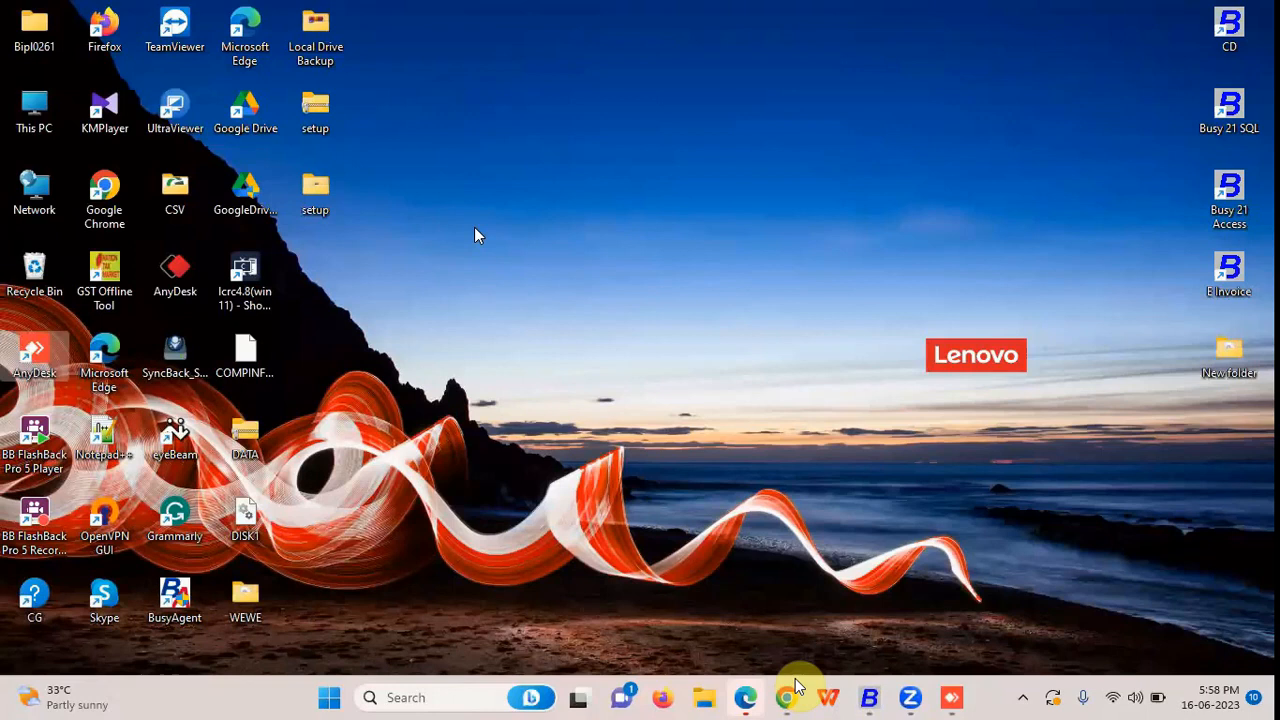
right_click(478, 231)
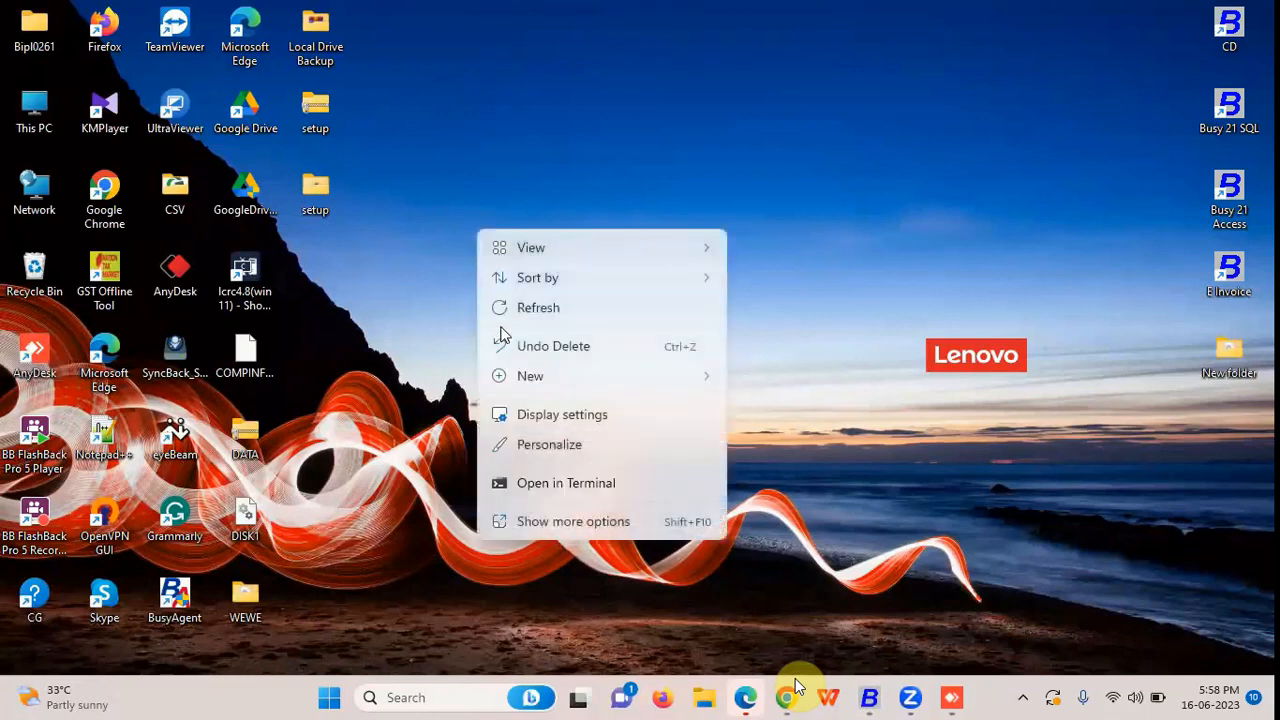
mouse_move(533, 383)
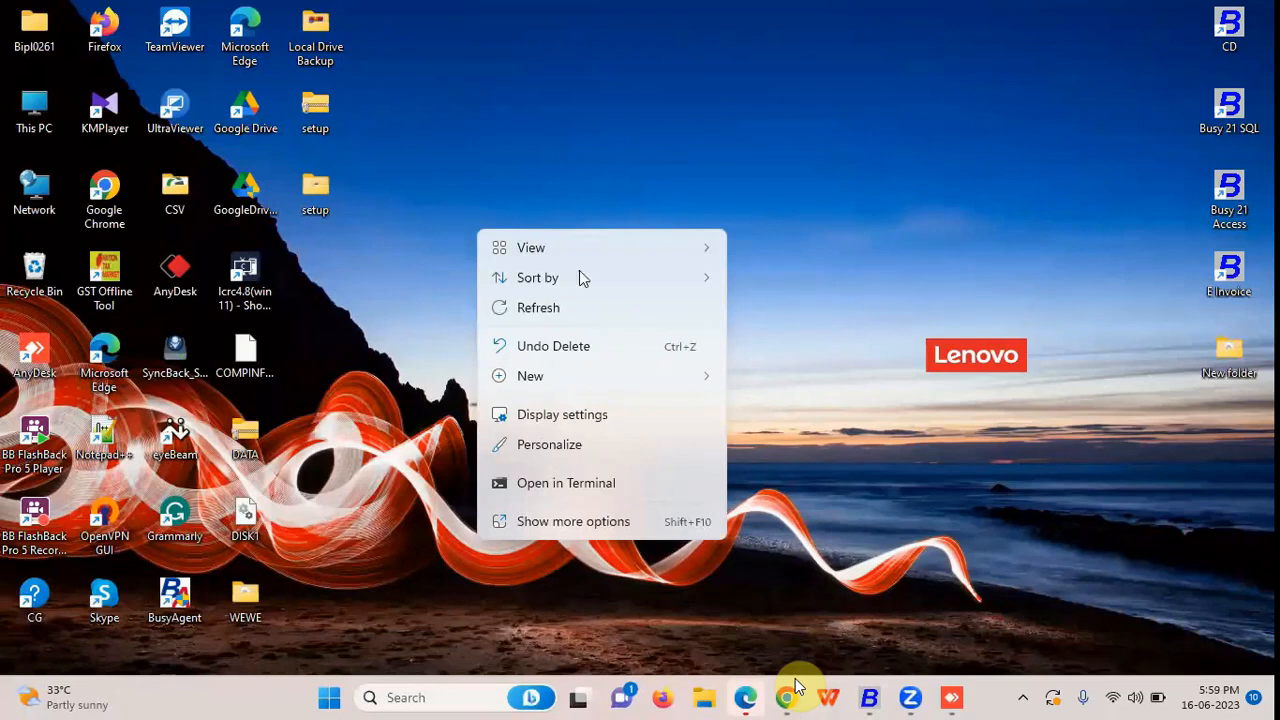
right_click(737, 133)
right_click(586, 128)
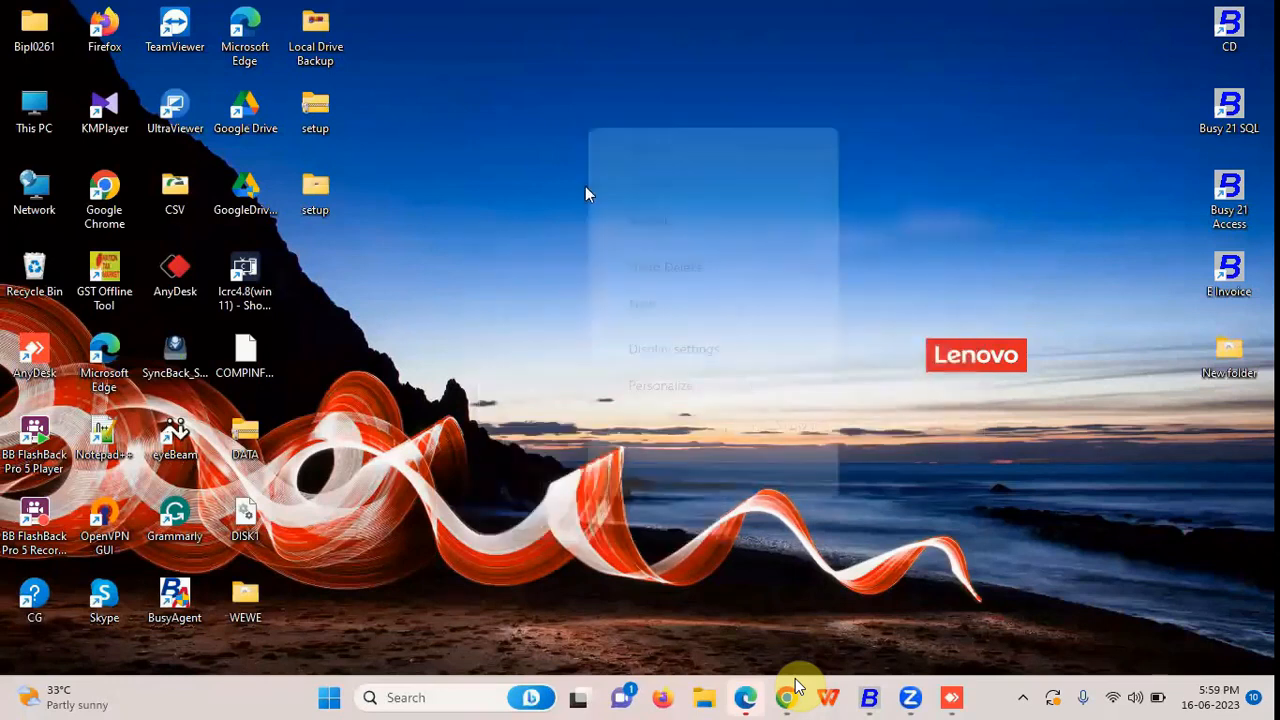
mouse_move(838, 274)
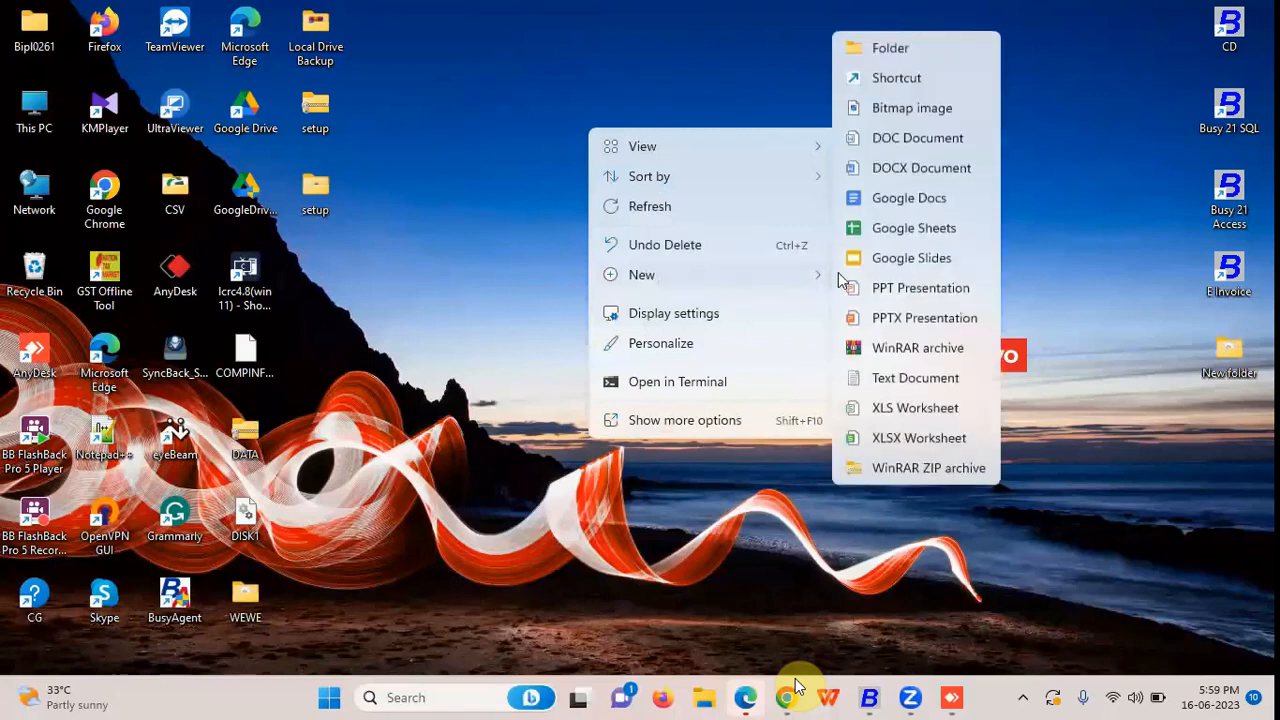
click(896, 81)
click(810, 338)
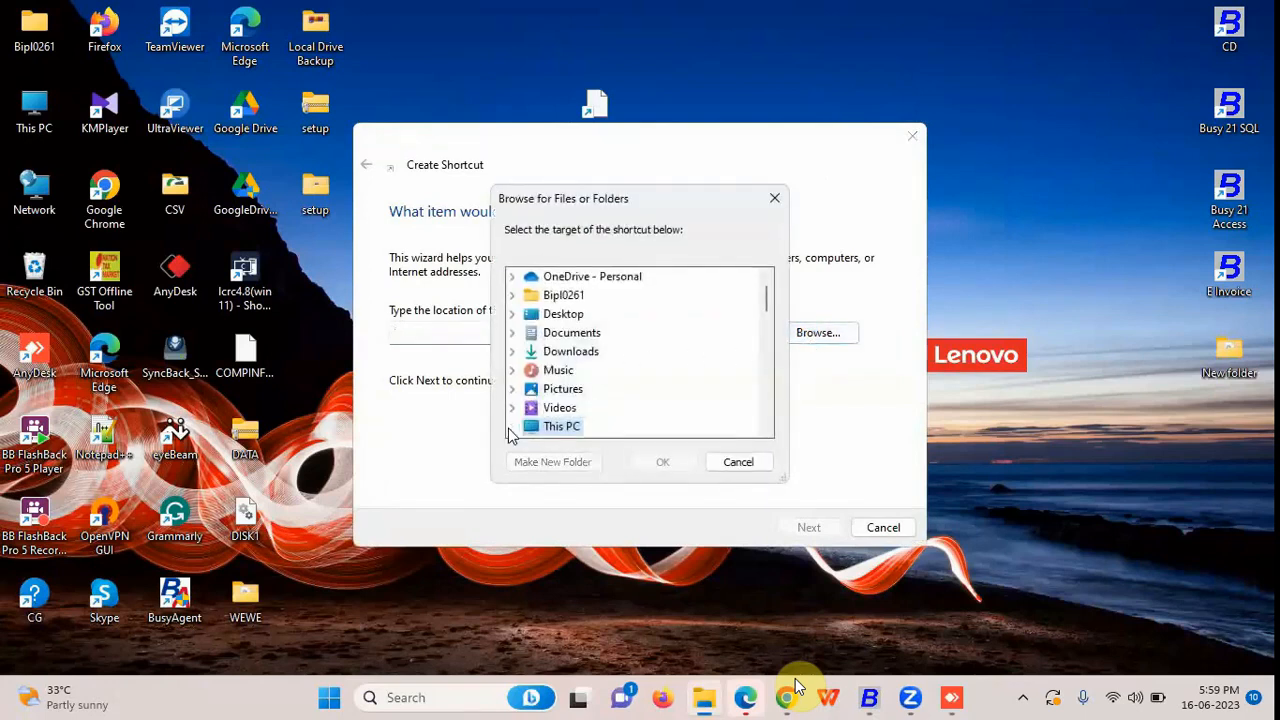
Target the shortcut at C:\BusyWin\Busy21.exe and append "path=" to its location.
scroll(528, 318, down, 2)
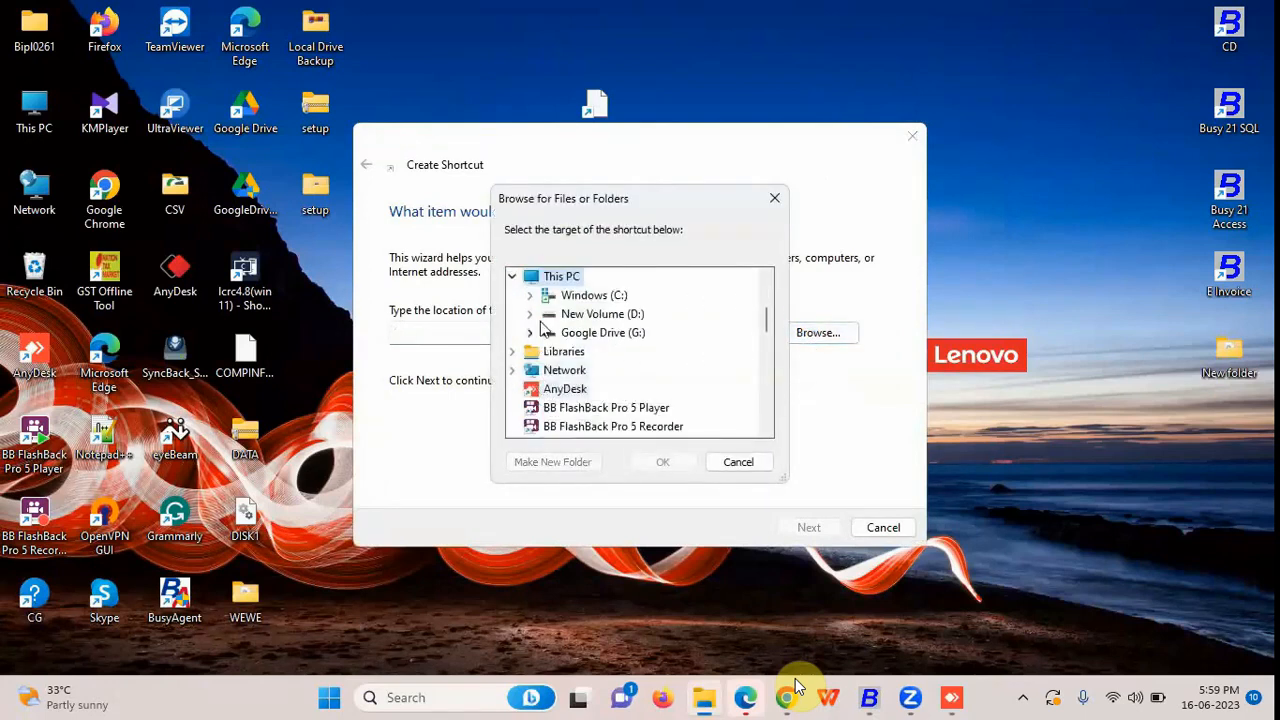
click(533, 297)
click(547, 295)
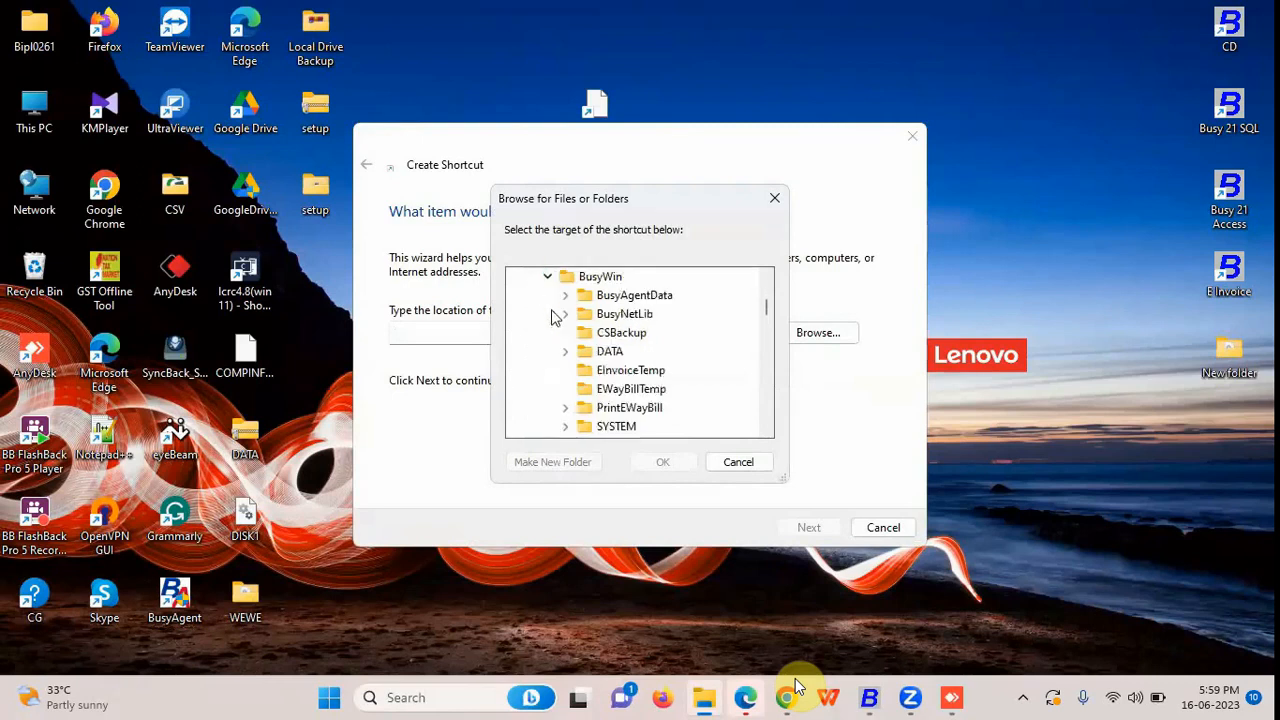
scroll(588, 340, down, 5)
click(588, 336)
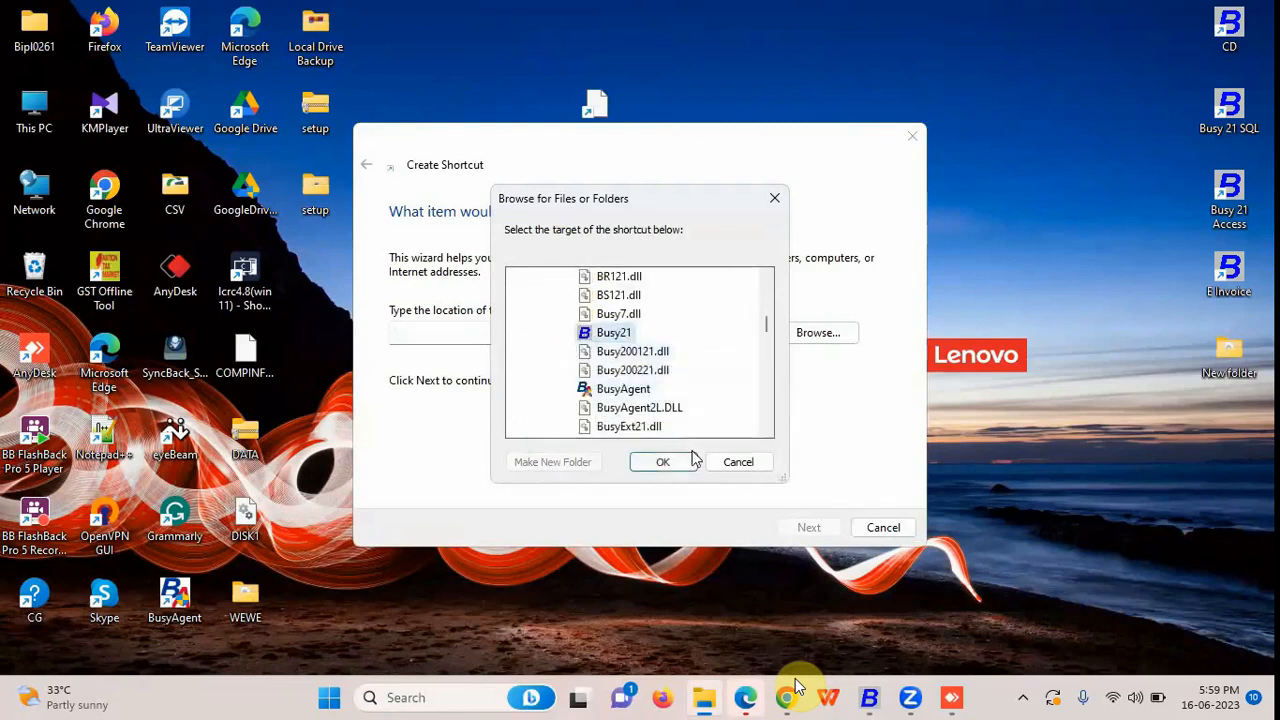
click(635, 459)
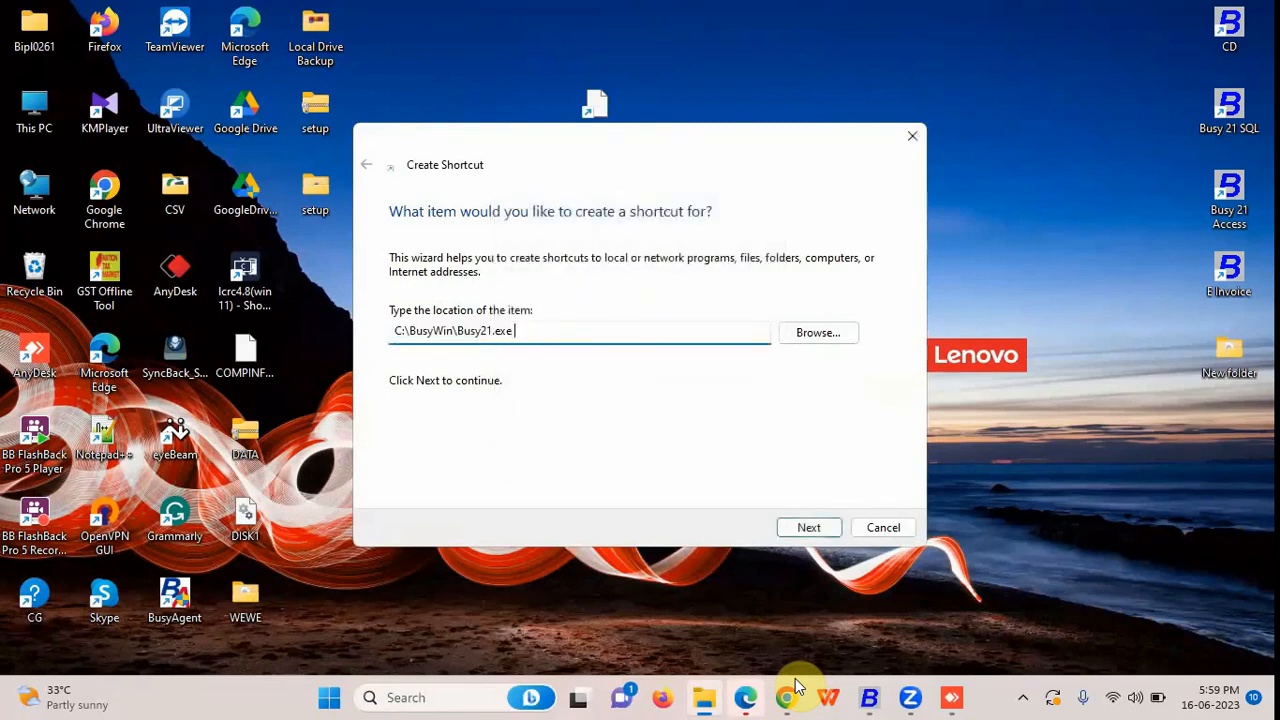
text(path=)
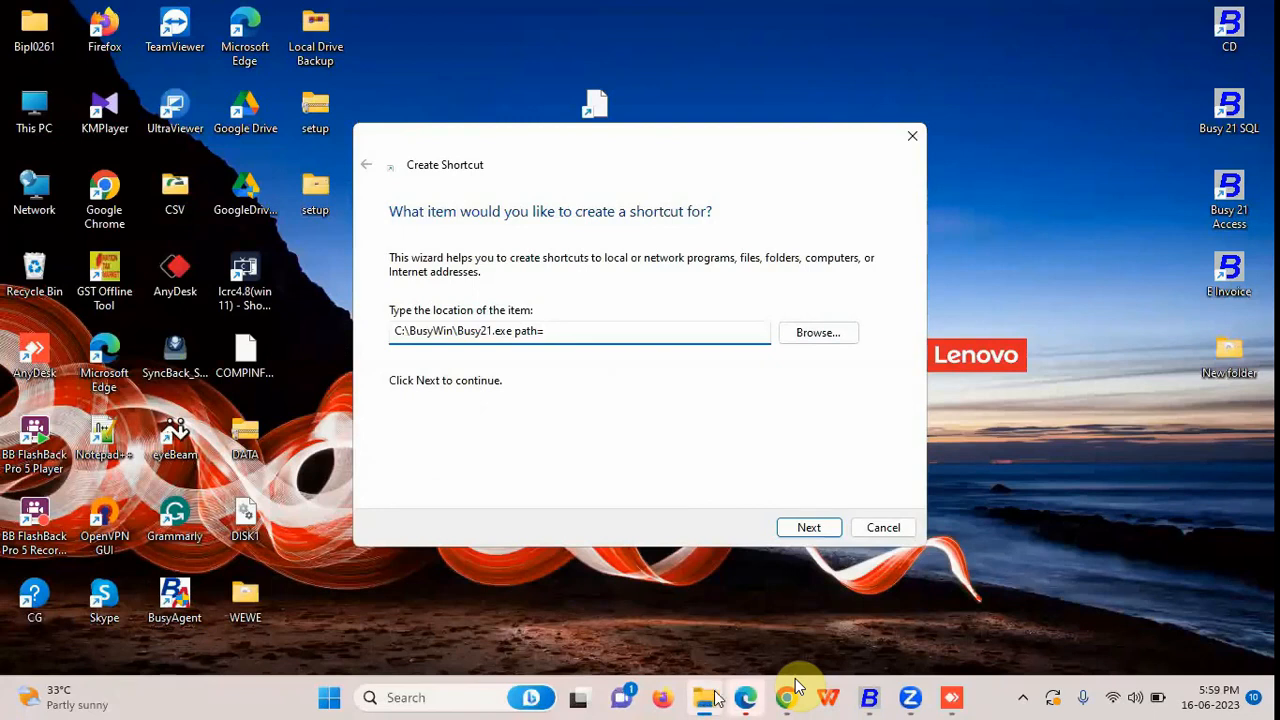
Switch to BUSY, open Set Data Directory and copy the full data directory path.
click(869, 697)
click(60, 38)
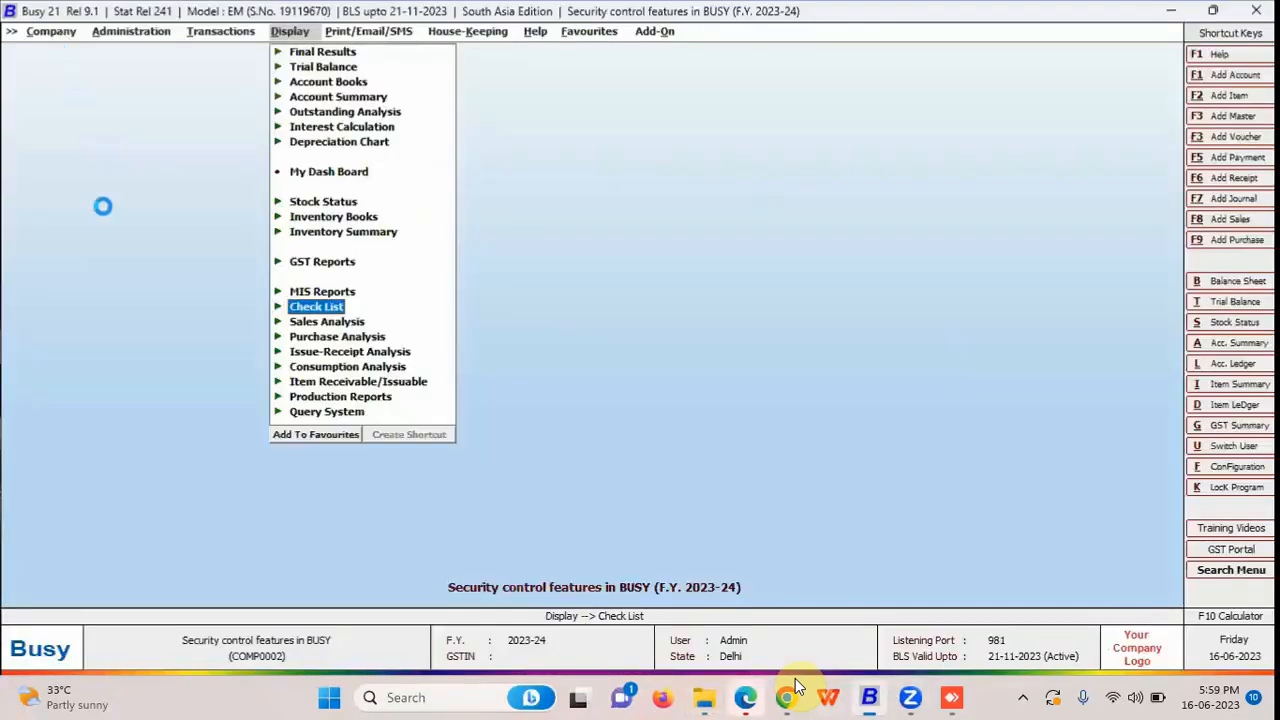
click(129, 220)
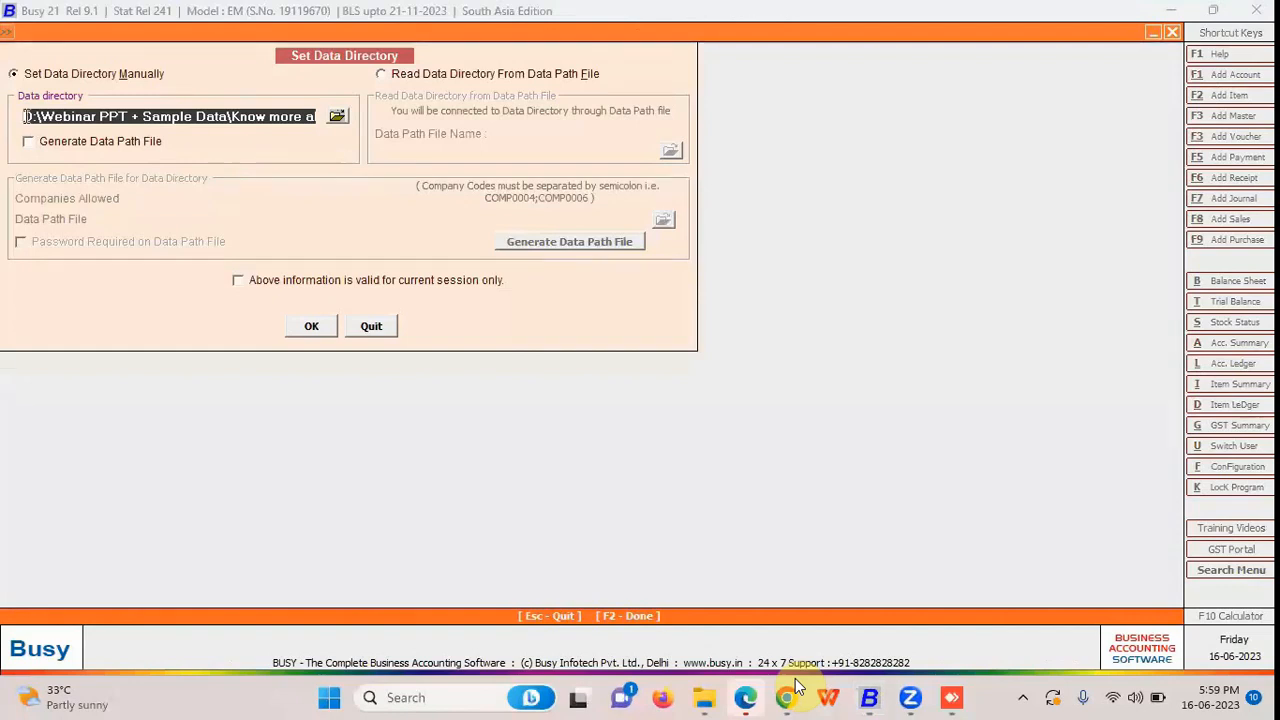
drag(26, 117, 575, 121)
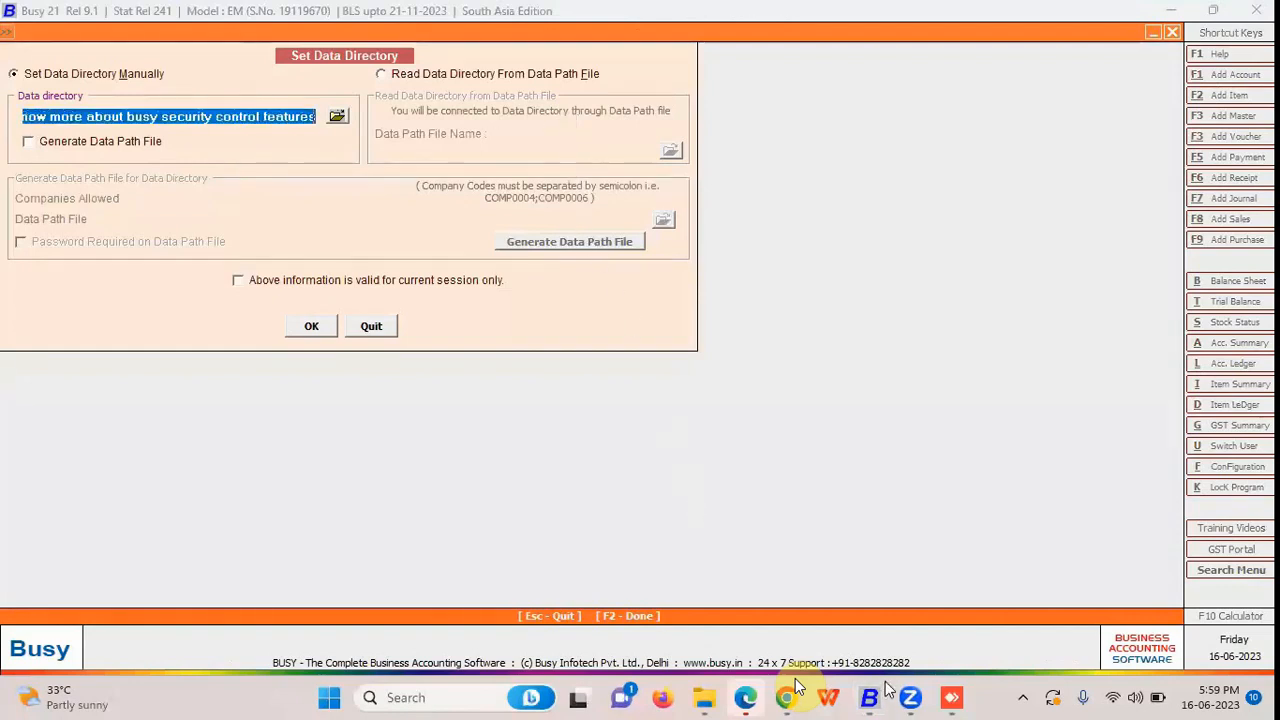
Return to the desktop and delete the unfinished New shortcut.
key(super+d)
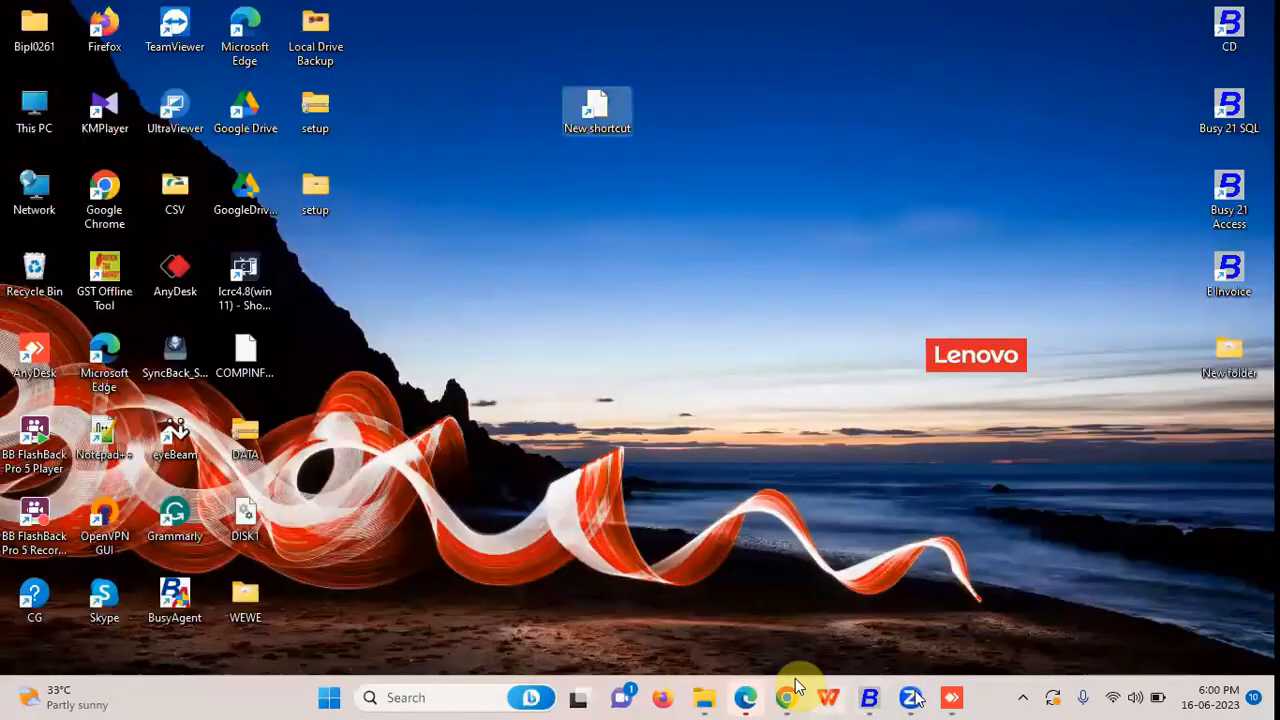
right_click(600, 105)
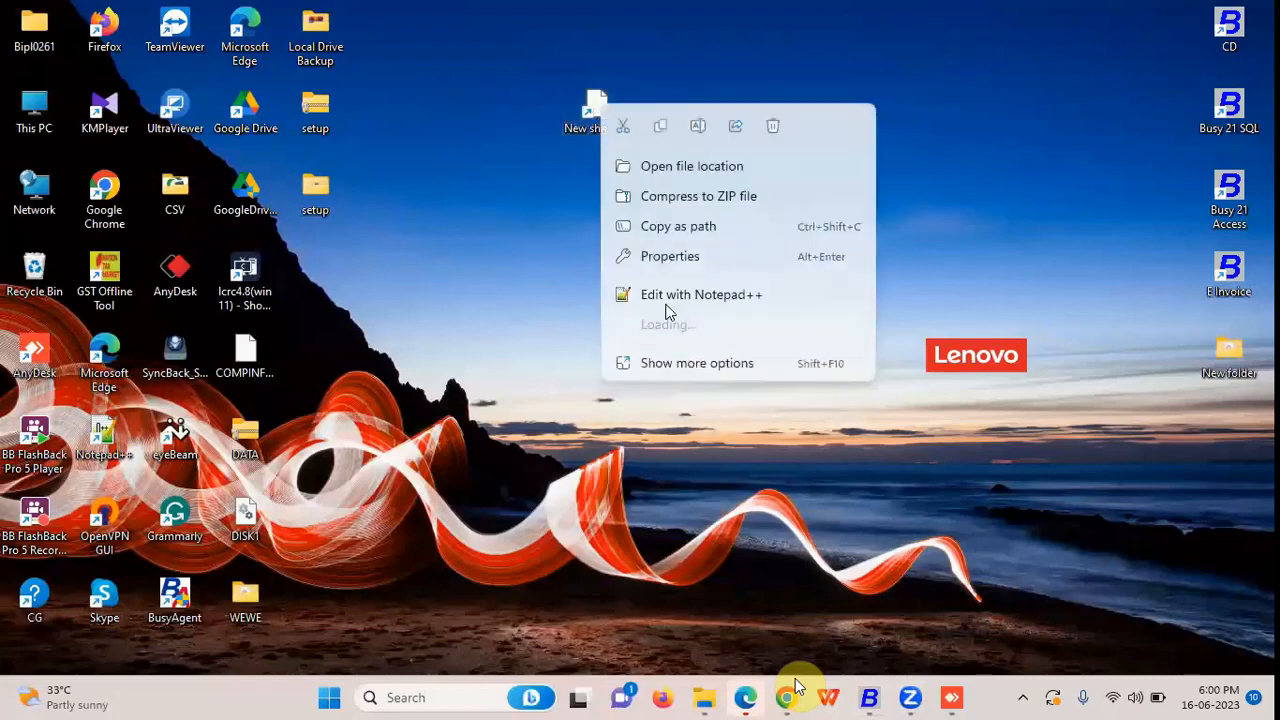
click(674, 365)
click(729, 365)
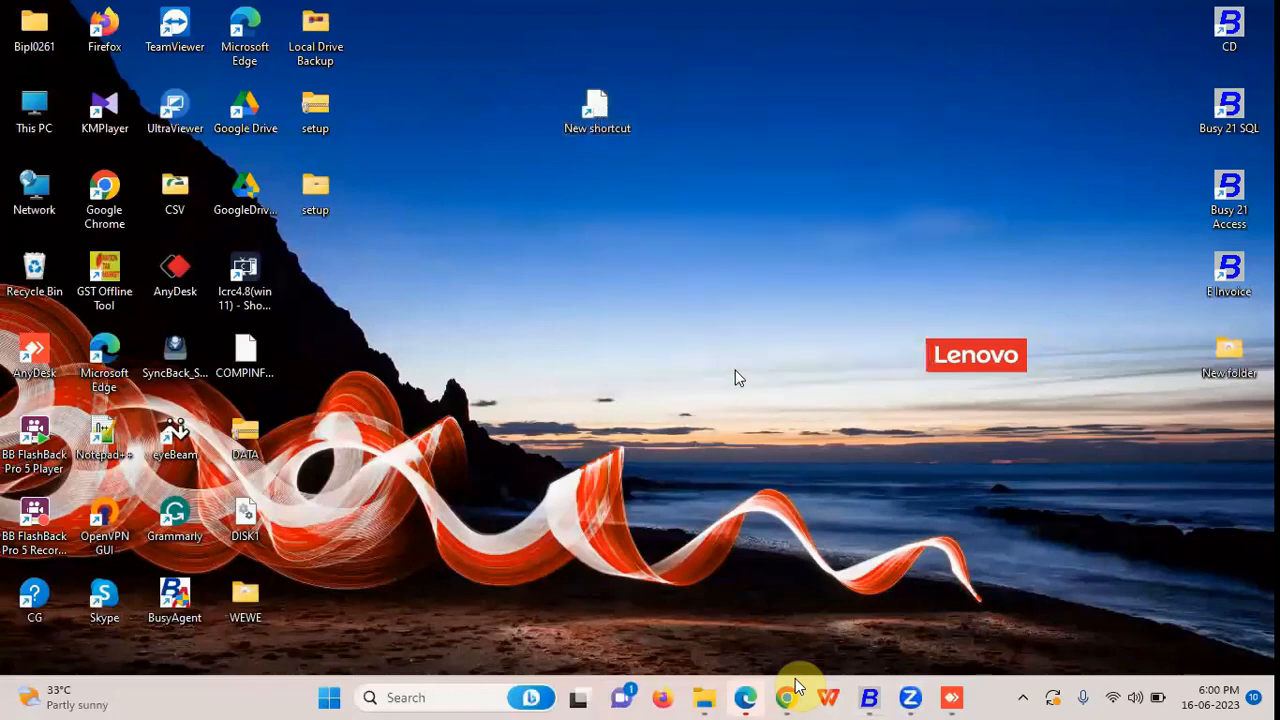
click(1000, 200)
key(super+d)
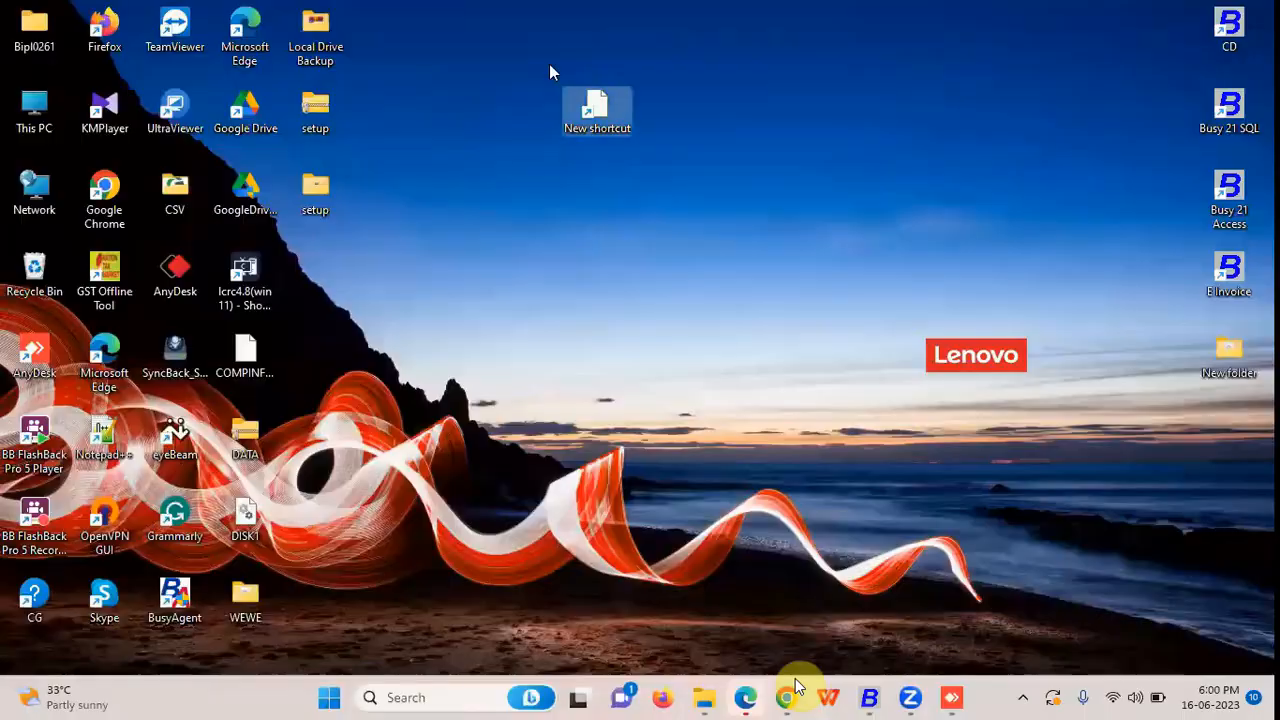
key(Delete)
Start a new desktop shortcut and choose Busy21 in the BusyWin folder on drive C as its target.
right_click(551, 221)
mouse_move(700, 367)
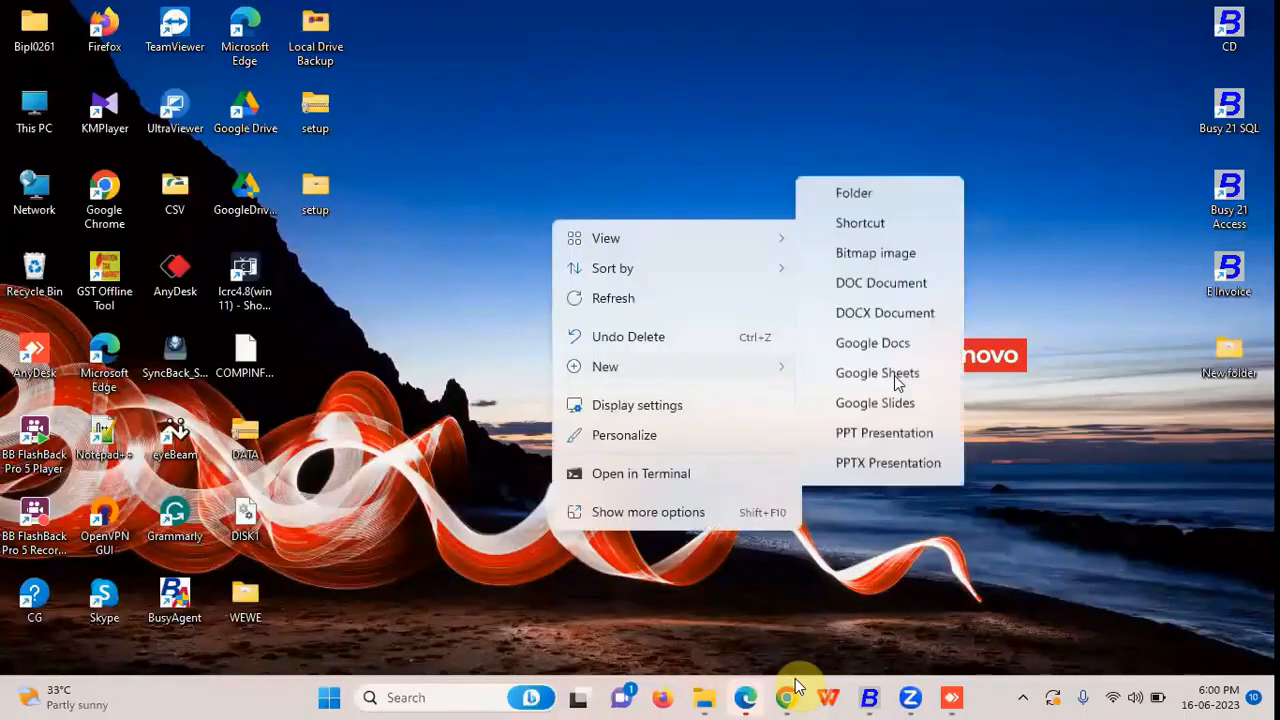
click(857, 78)
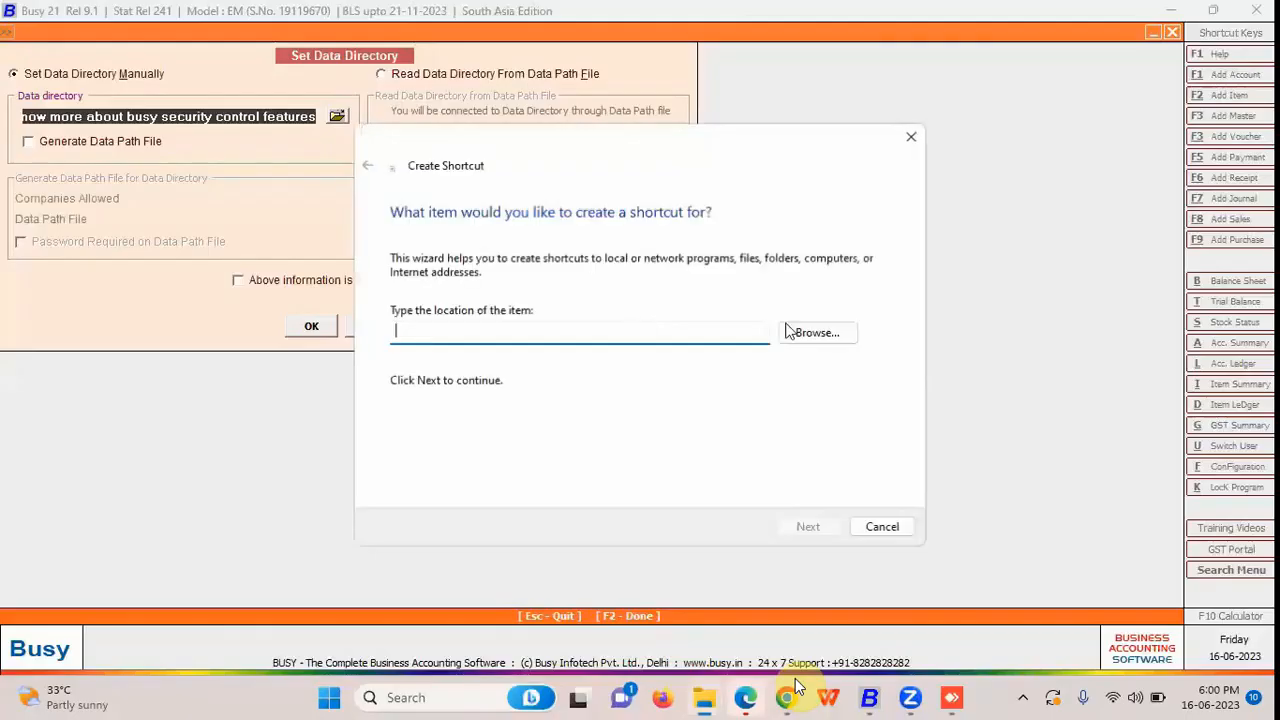
click(818, 332)
scroll(529, 302, down, 3)
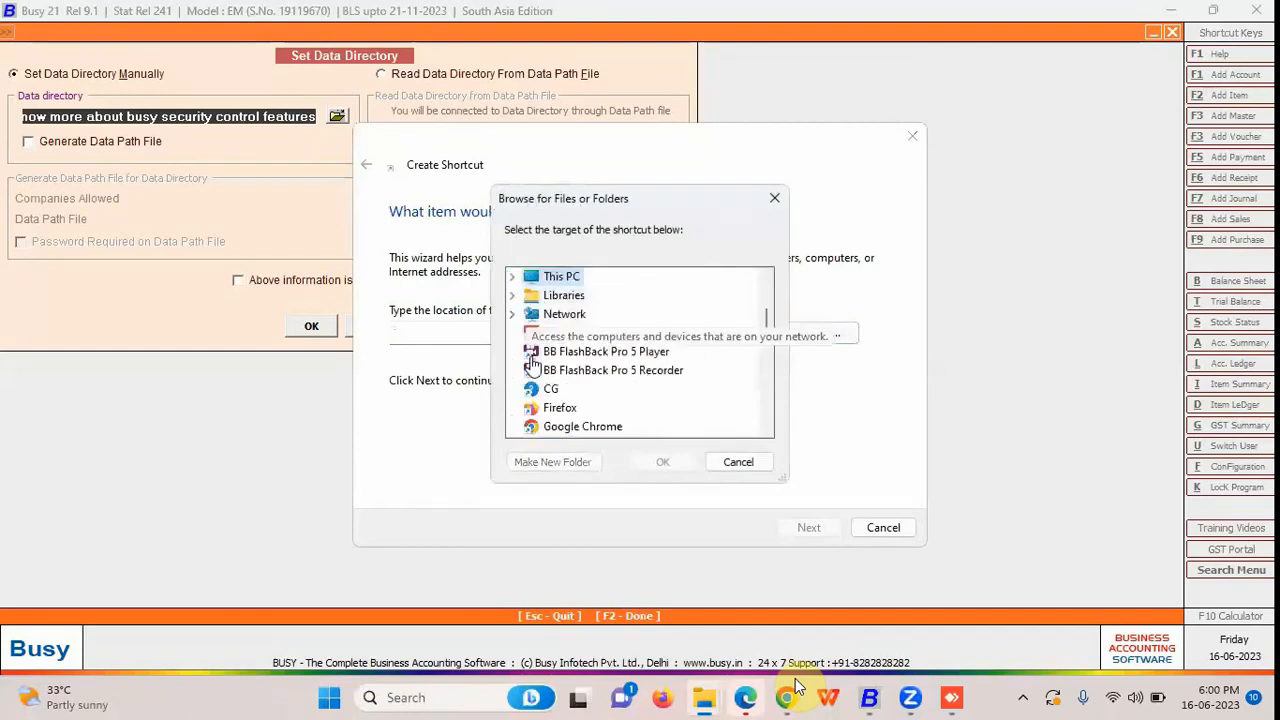
click(512, 276)
click(529, 296)
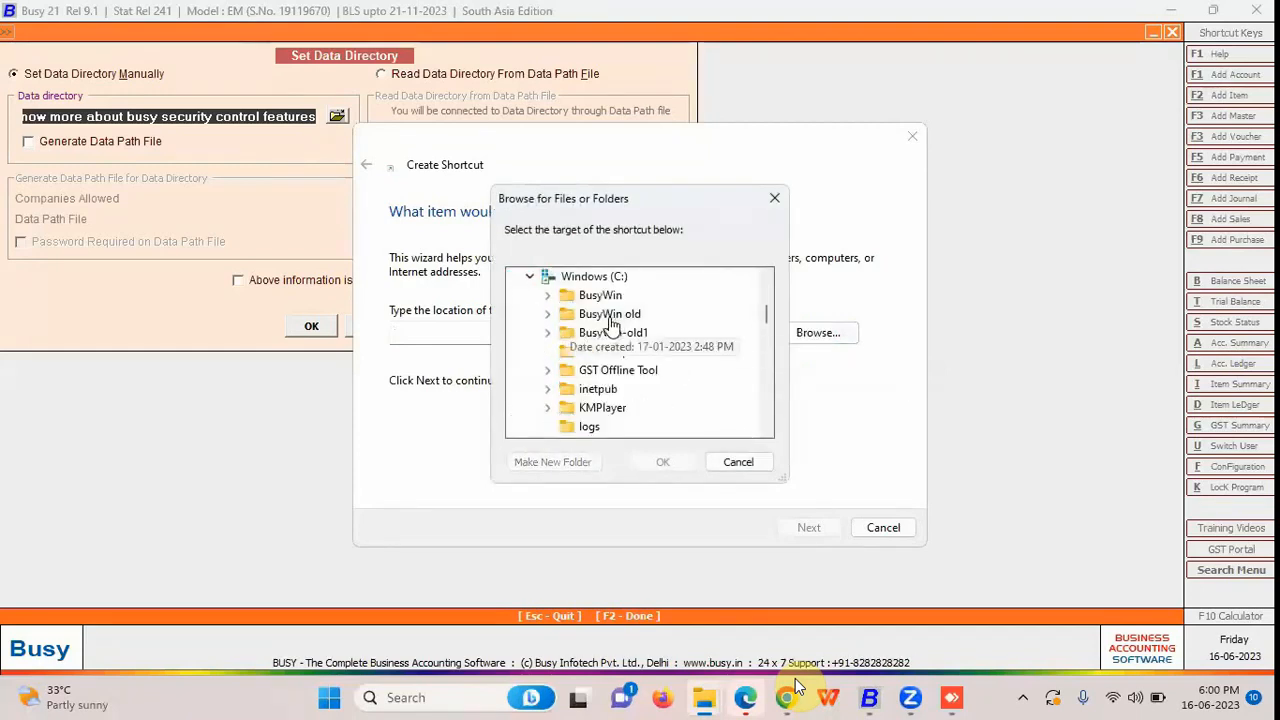
click(548, 296)
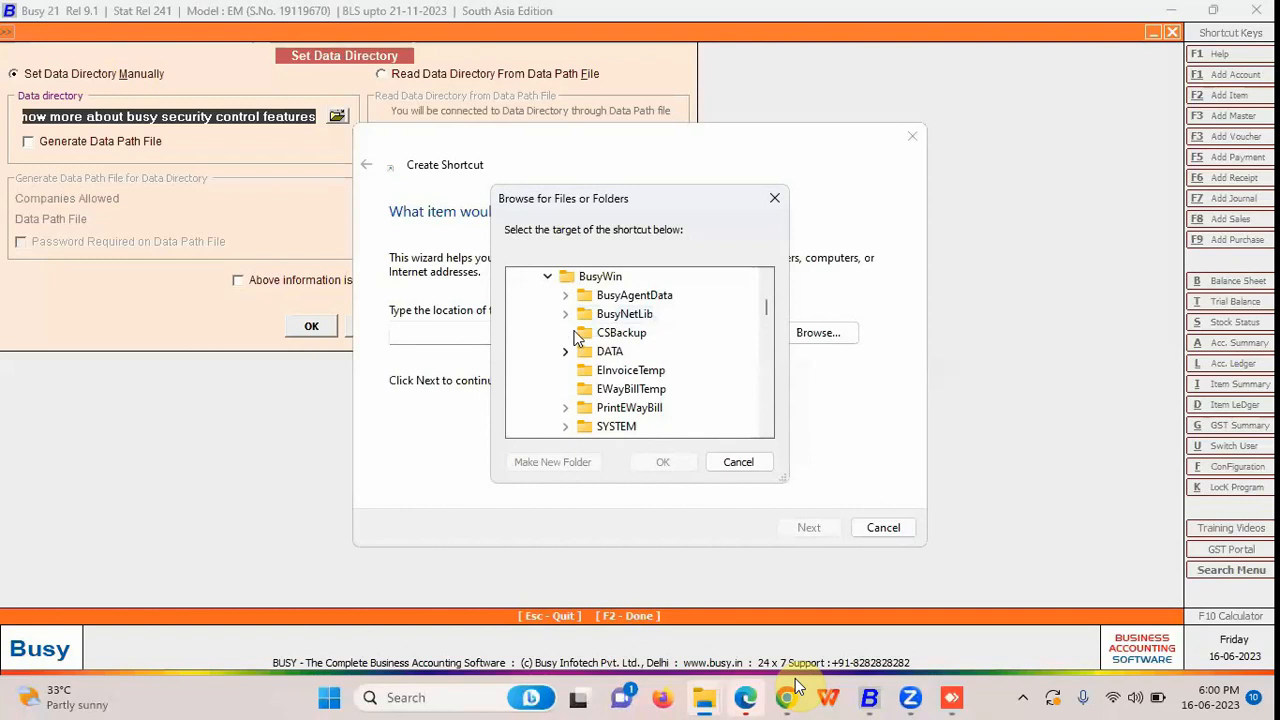
scroll(585, 390, down, 4)
click(586, 392)
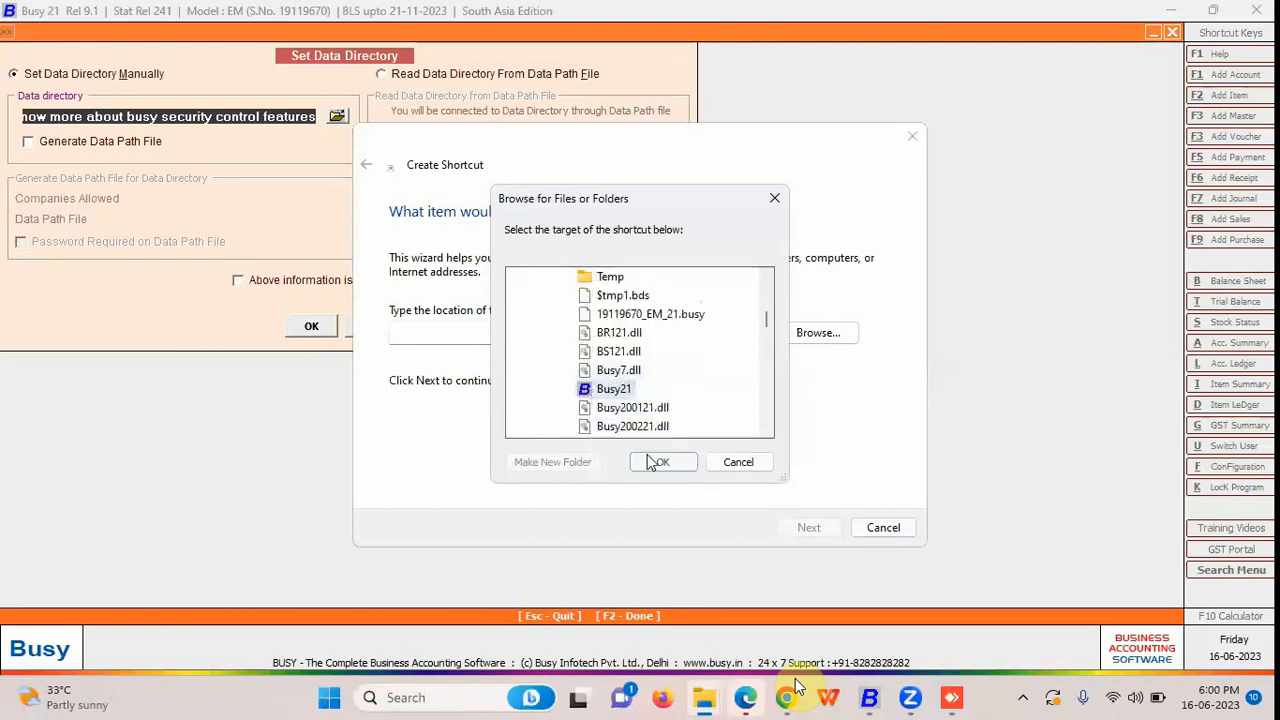
click(657, 461)
Append "path =" and the copied data directory to the shortcut location, and finish creating the shortcut.
text(pat)
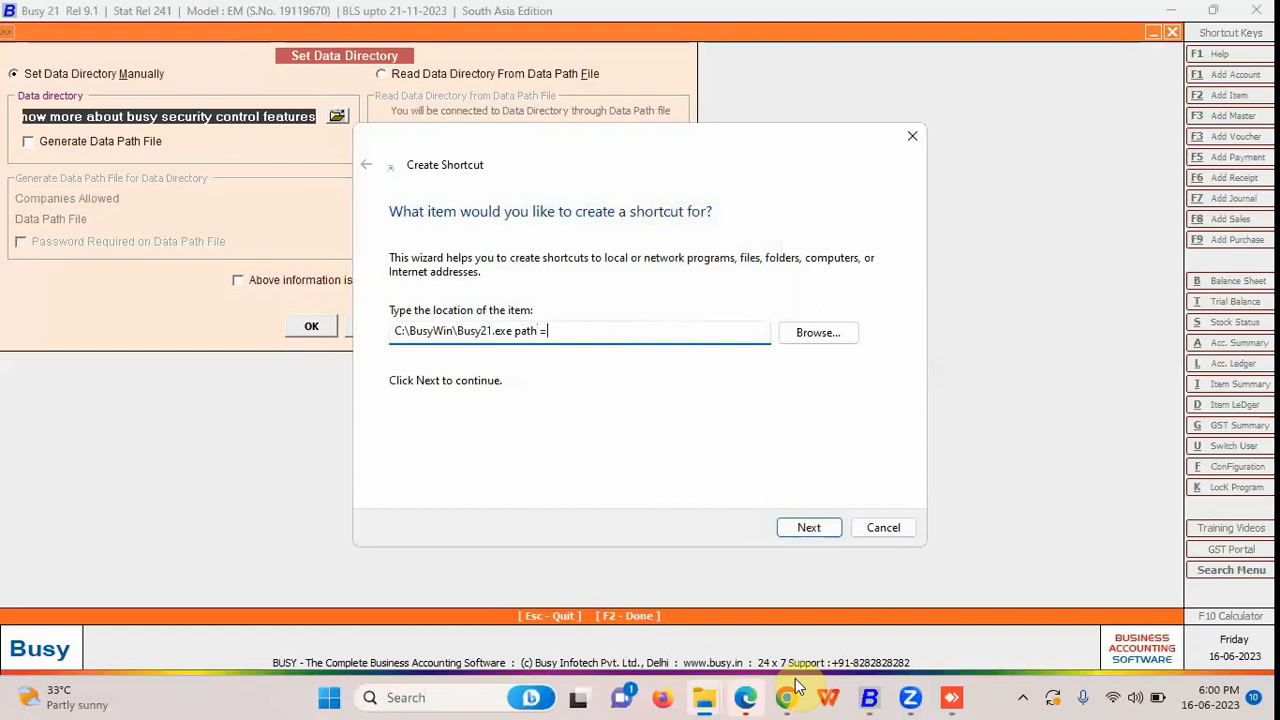
text(h =)
key(ctrl+v)
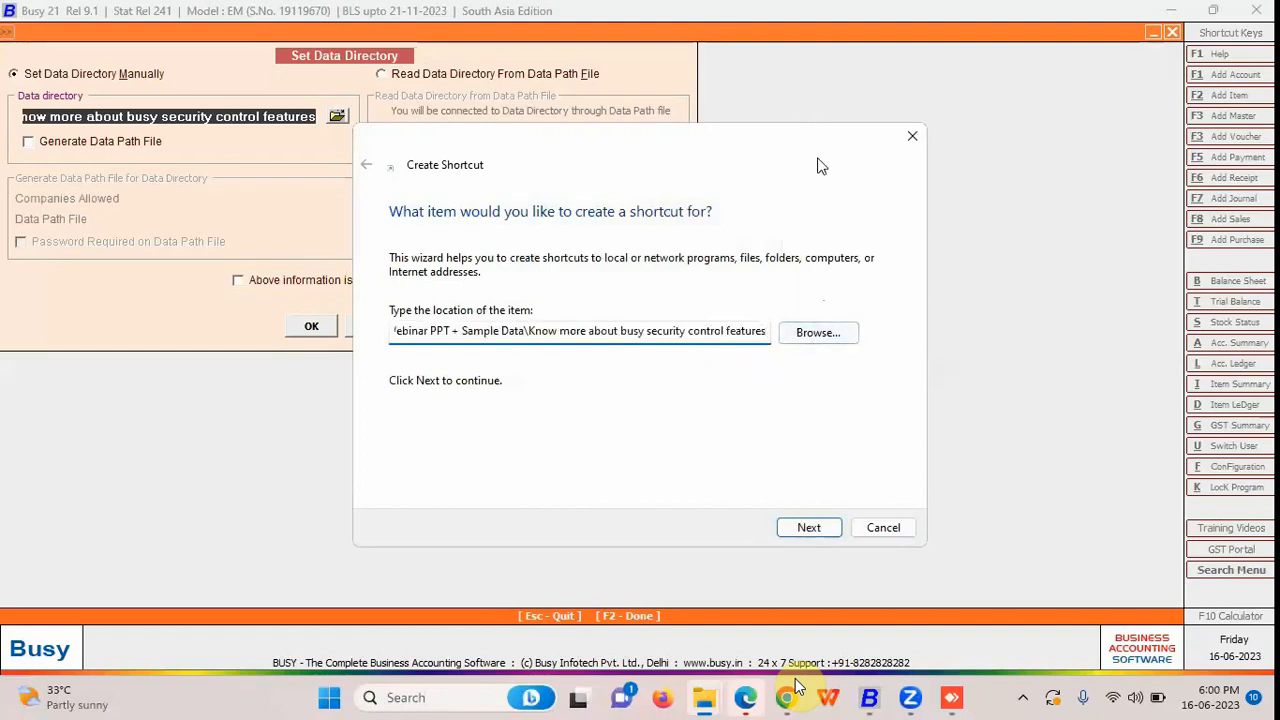
drag(817, 165, 807, 78)
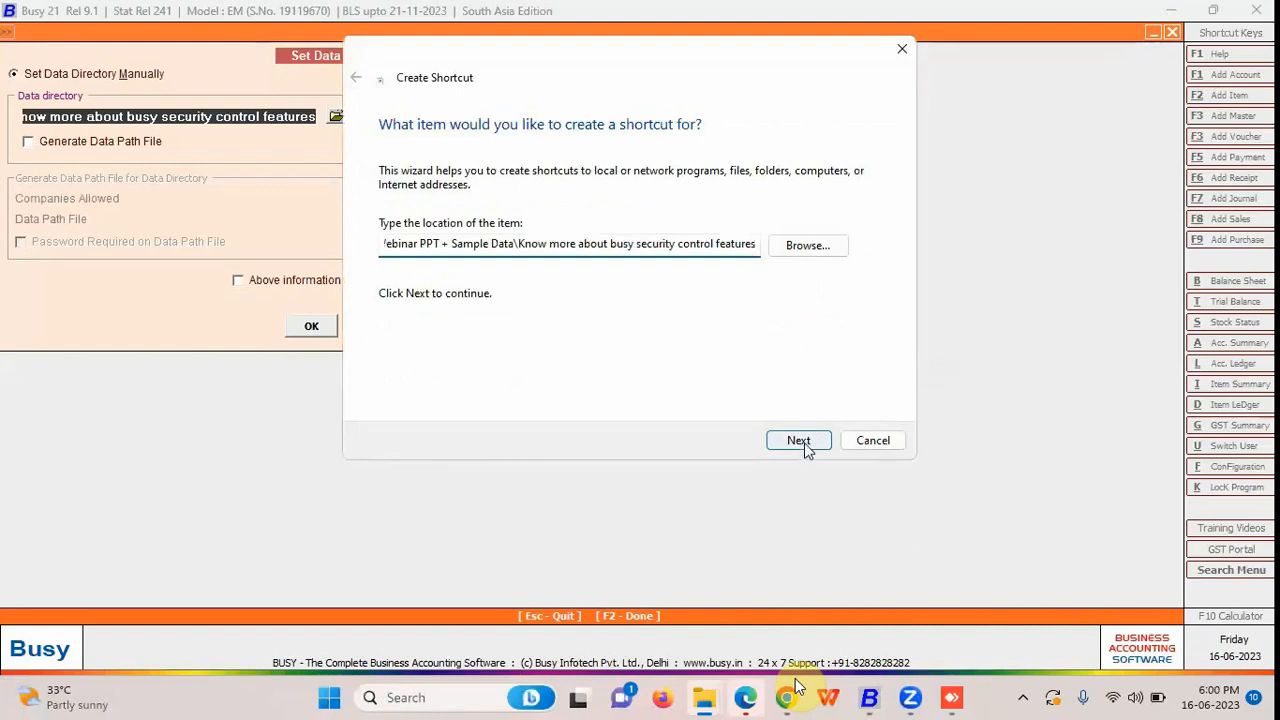
click(804, 444)
click(804, 444)
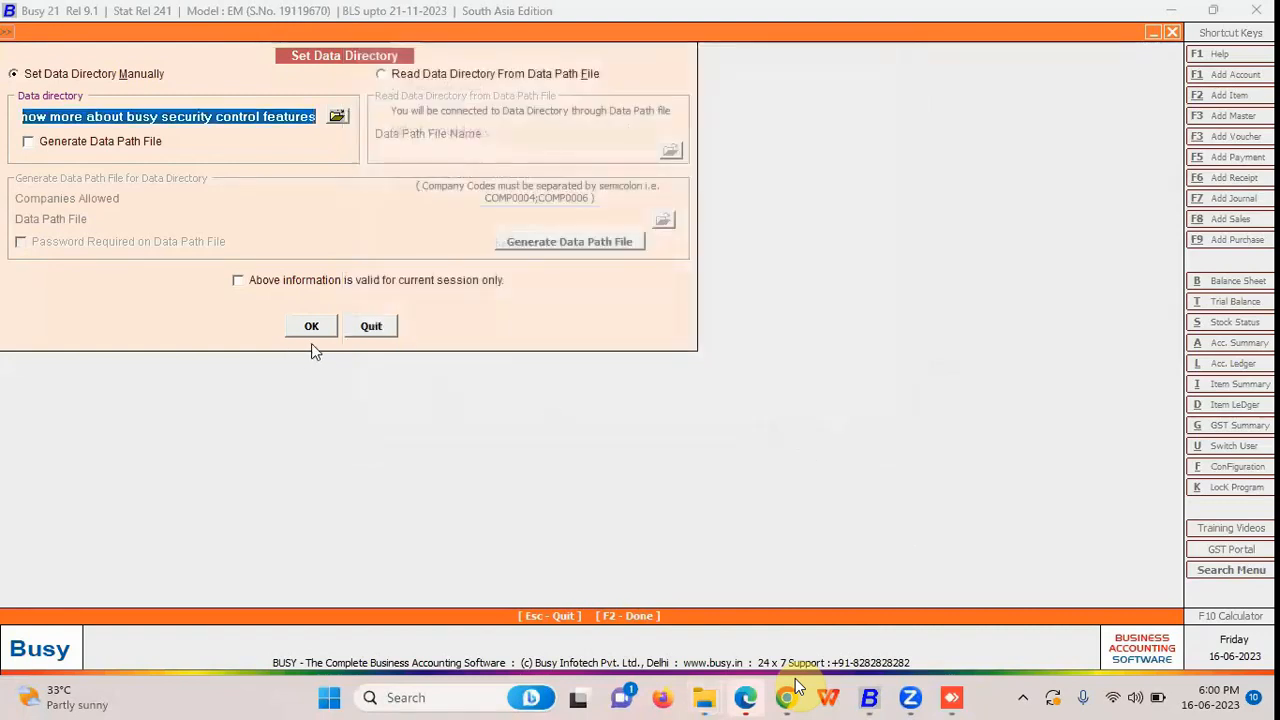
Quit Set Data Directory, reopen the company Security control features in BUSY and log in as Admin with the account password.
click(371, 327)
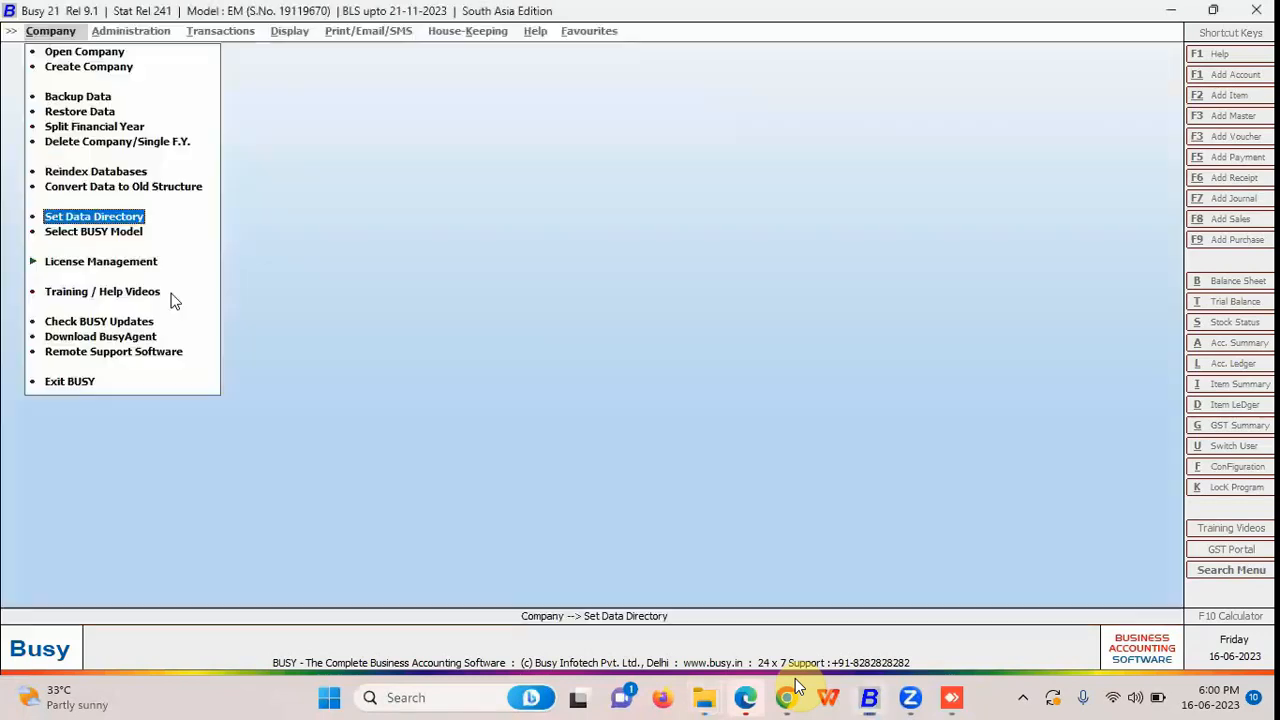
click(66, 55)
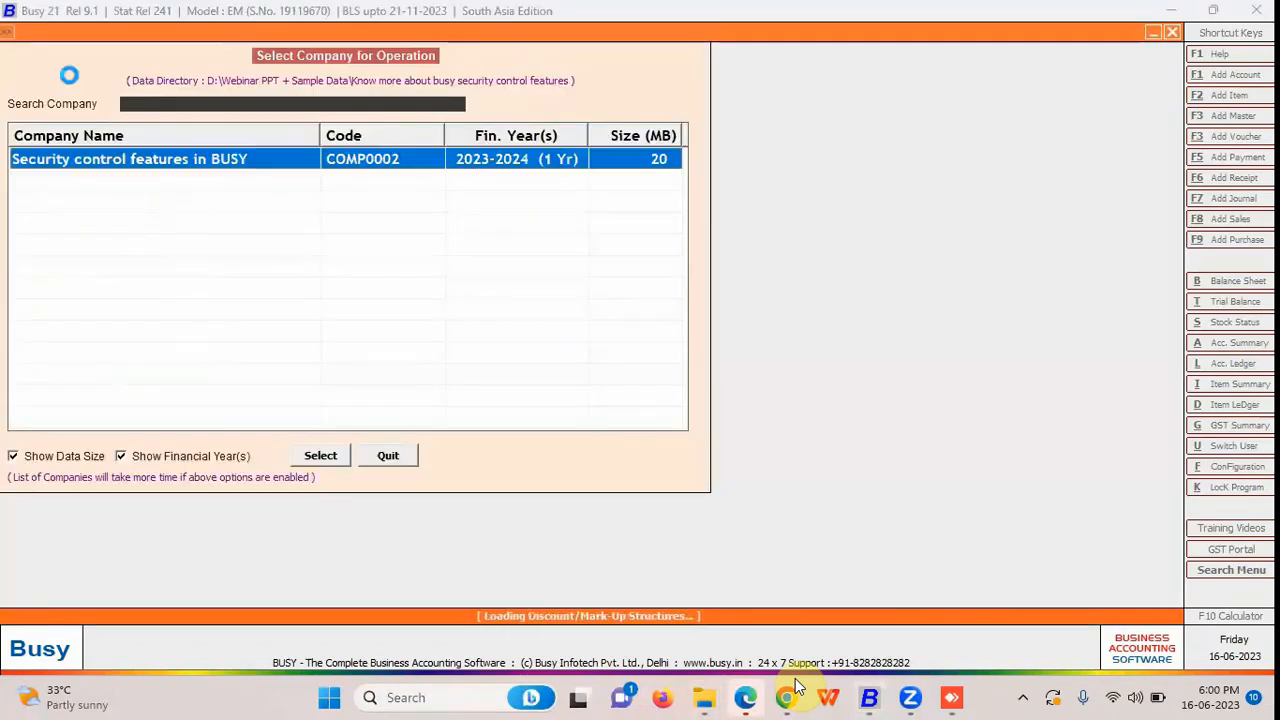
text(admin)
key(Return)
text(*)
key(Return)
key(Return)
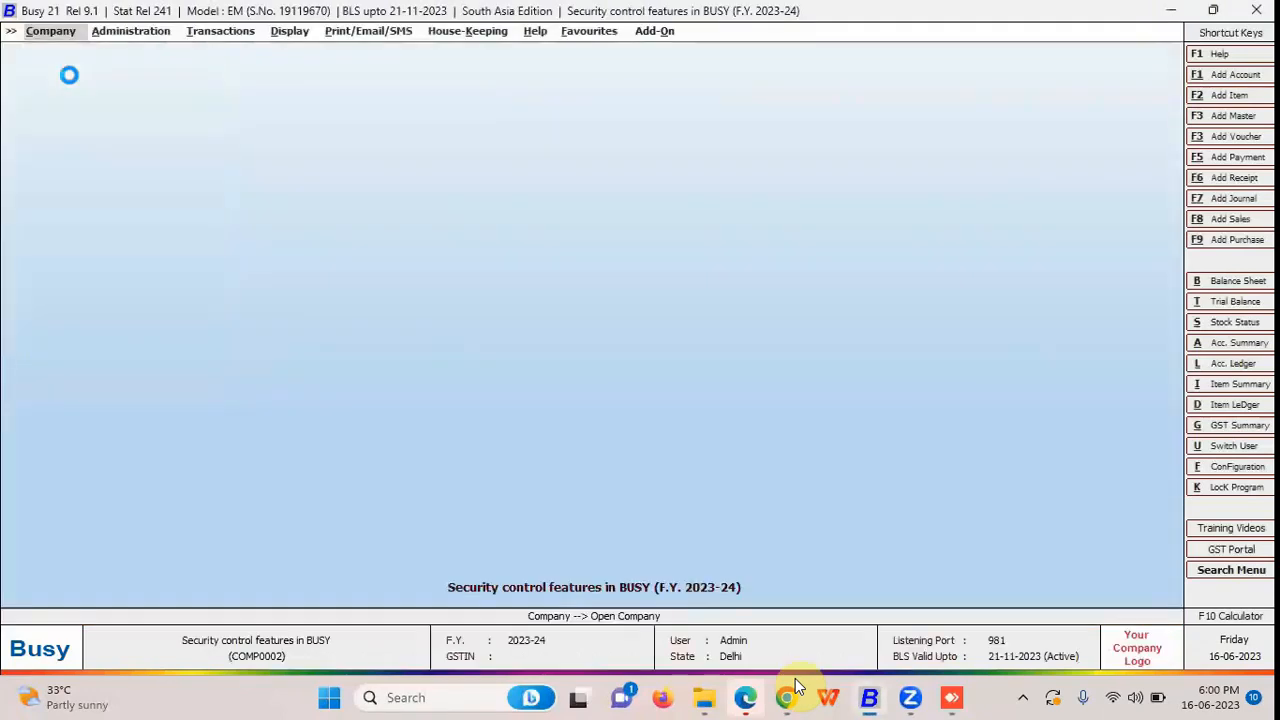
Close the Security control features company and open the Set Data Directory settings.
key(Right)
key(Return)
key(Left)
key(Return)
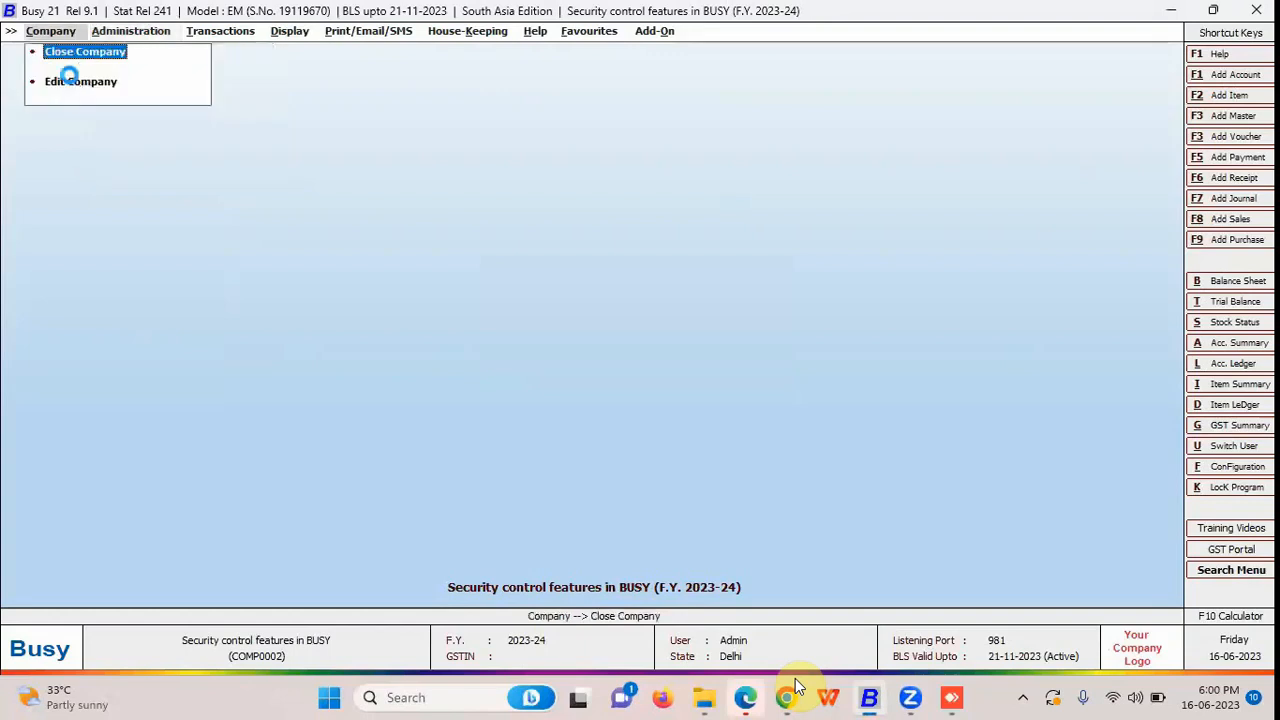
key(Down)
key(Down)
key(Down)
key(Down)
key(Down)
key(Down)
key(Down)
key(Down)
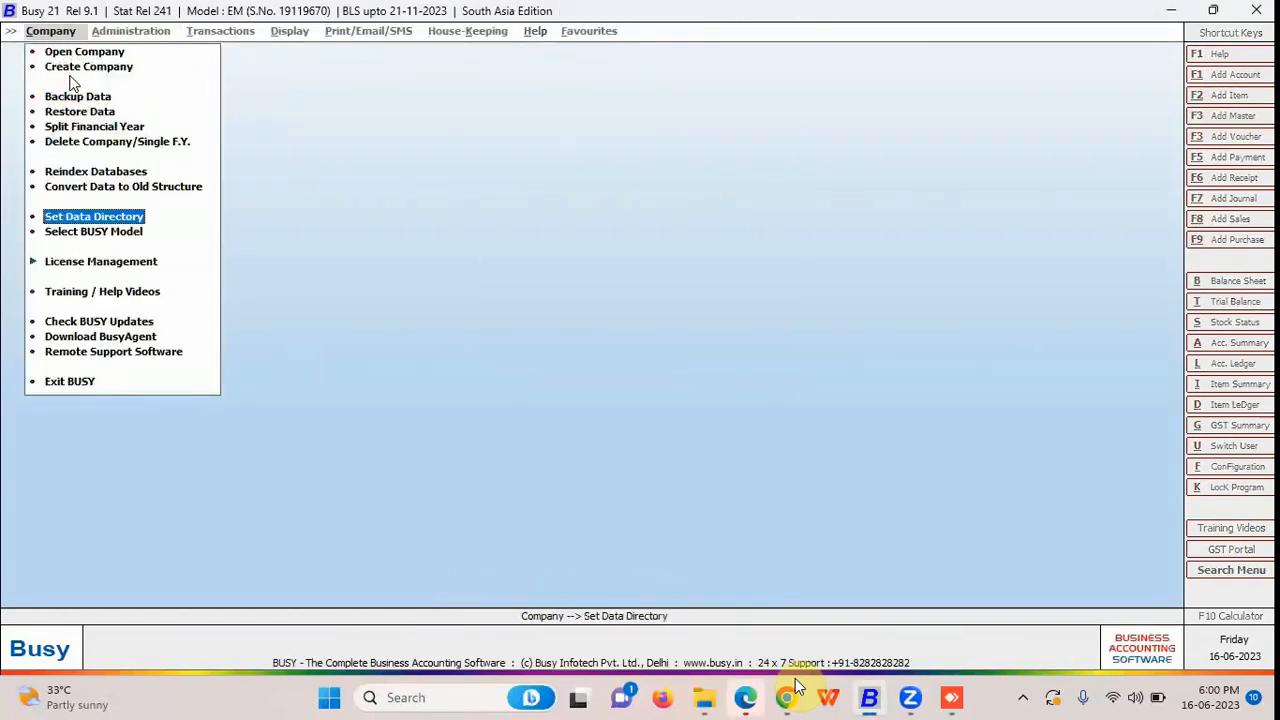
key(Return)
key(Return)
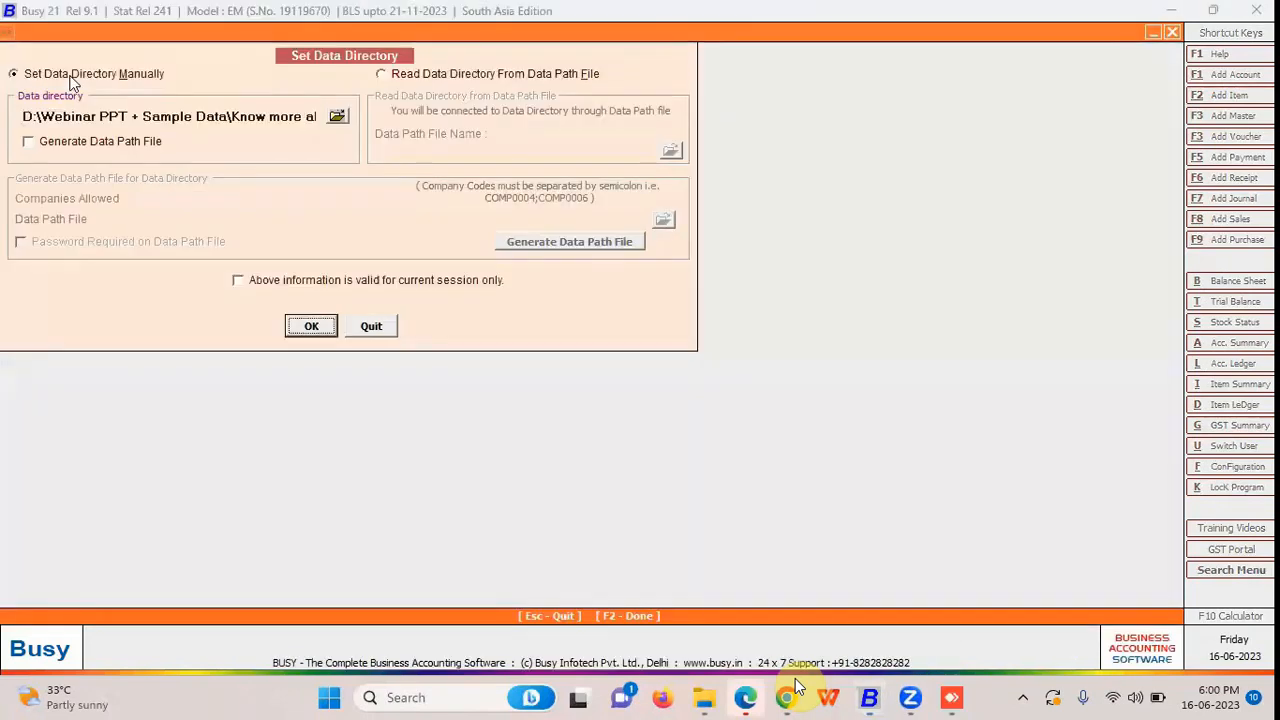
Leave the Set Data Directory settings and exit BUSY.
key(Return)
key(Down)
key(Down)
key(Down)
key(Down)
key(Down)
key(Down)
key(Down)
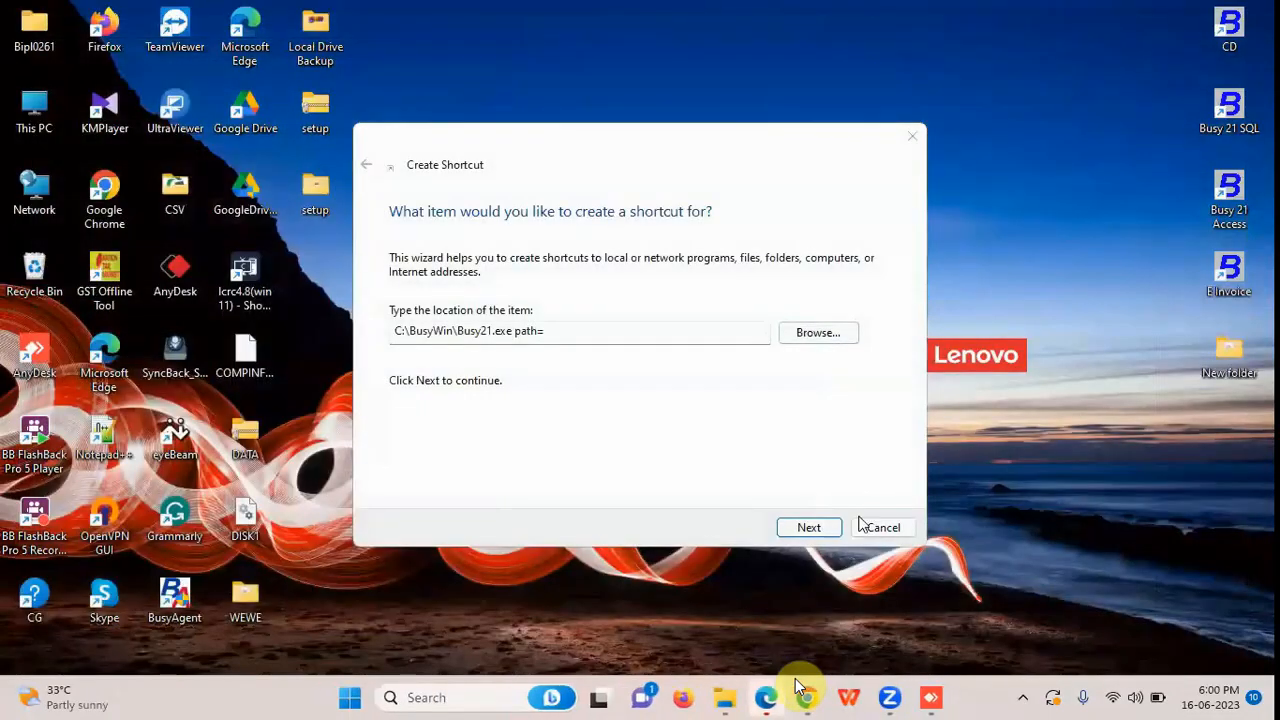
Cancel the leftover Create Shortcut wizard and start BUSY again, accepting the security check.
click(911, 135)
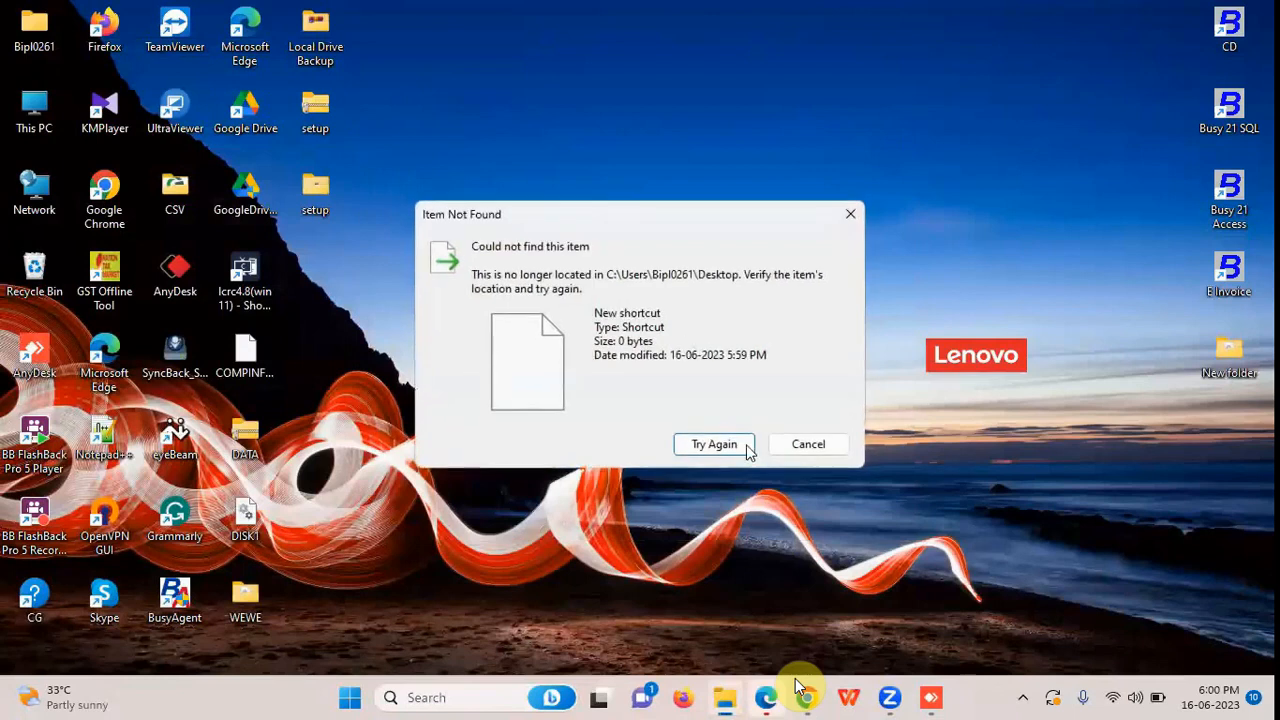
click(808, 444)
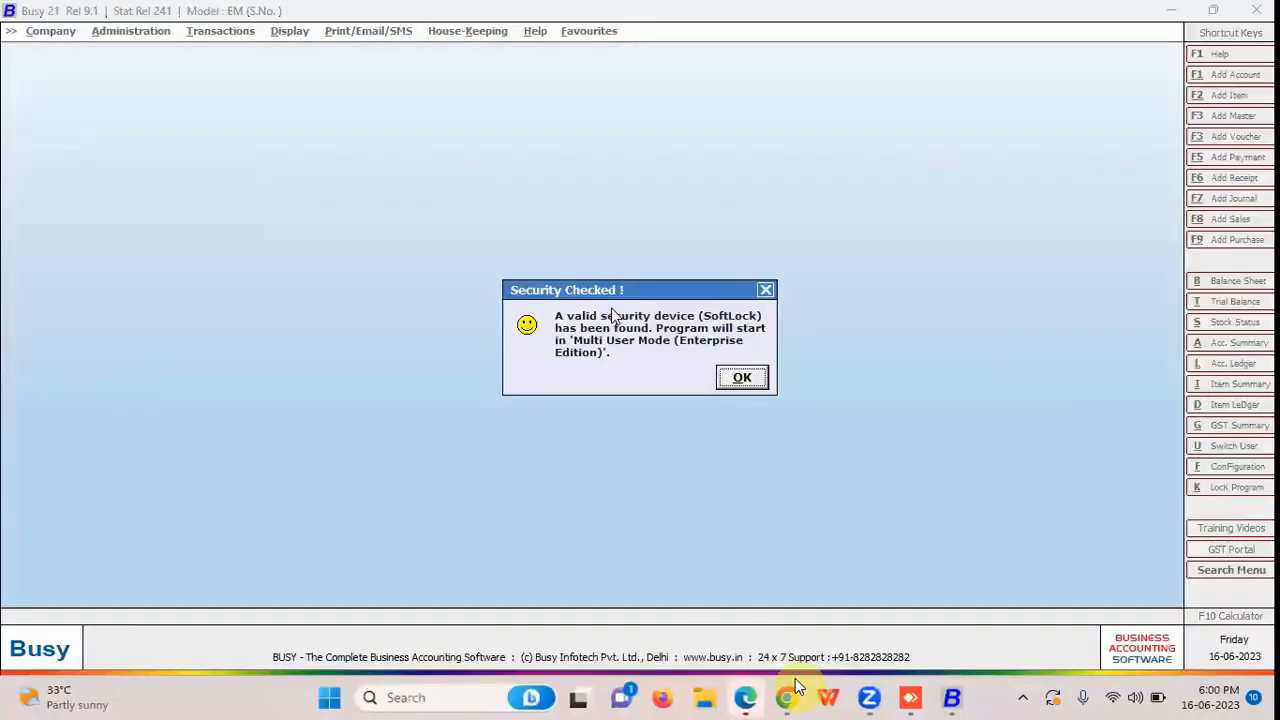
key(Return)
key(Return)
Open Set Data Directory to check whether the data path can be changed, and leave it.
key(Down)
key(Down)
key(Down)
key(Down)
key(Down)
key(Down)
key(Down)
key(Down)
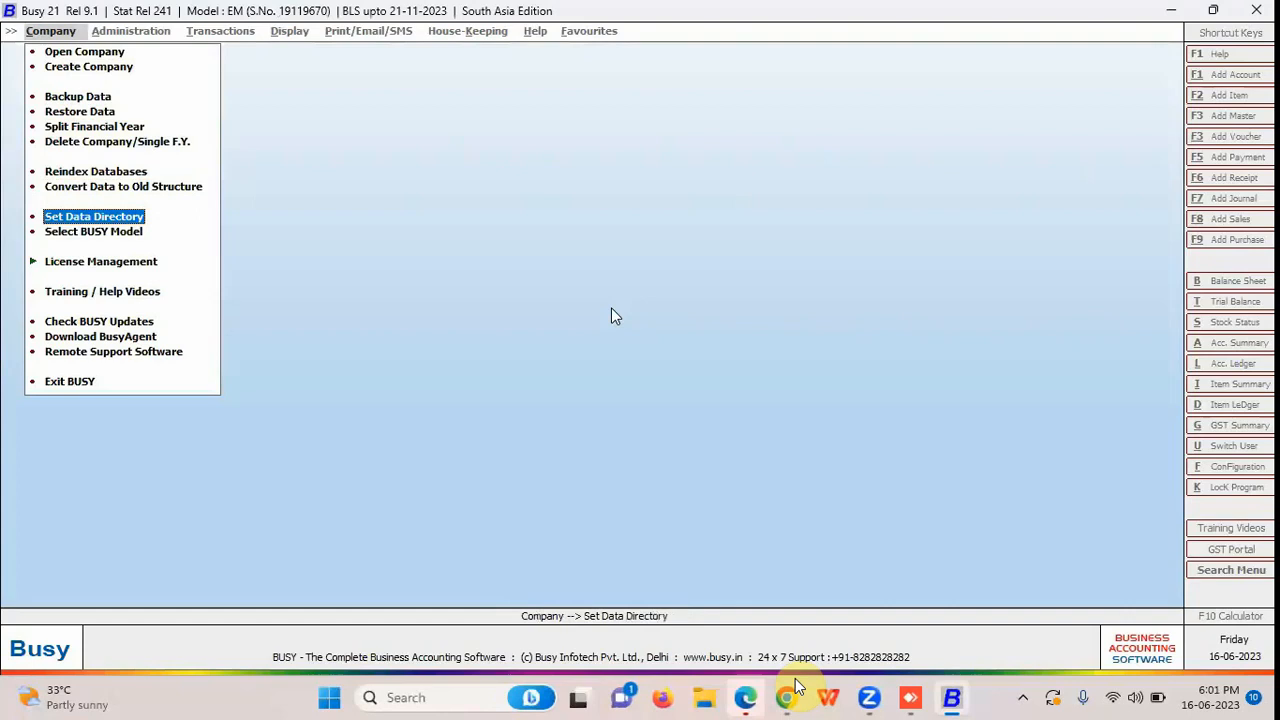
key(Return)
key(Escape)
key(Return)
key(Return)
key(Return)
key(Escape)
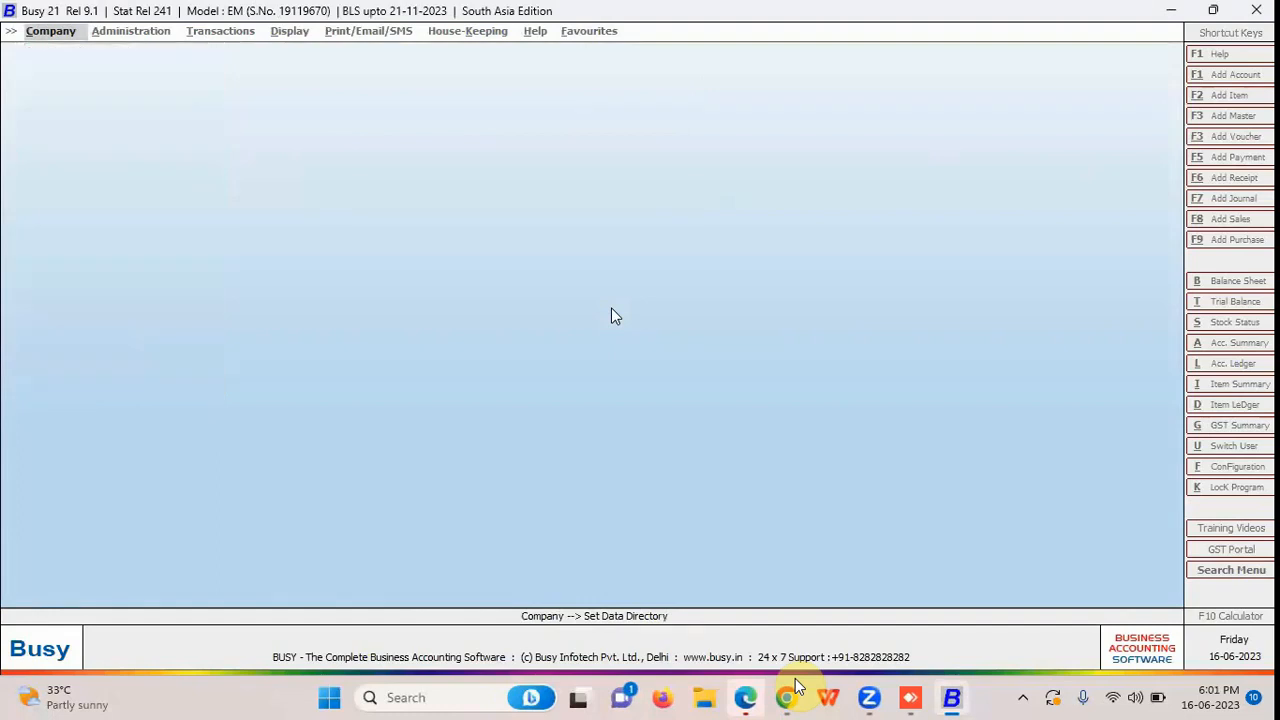
Return to the desktop and examine the target in the Busy21 shortcut's properties.
key(super+d)
right_click(606, 290)
click(671, 625)
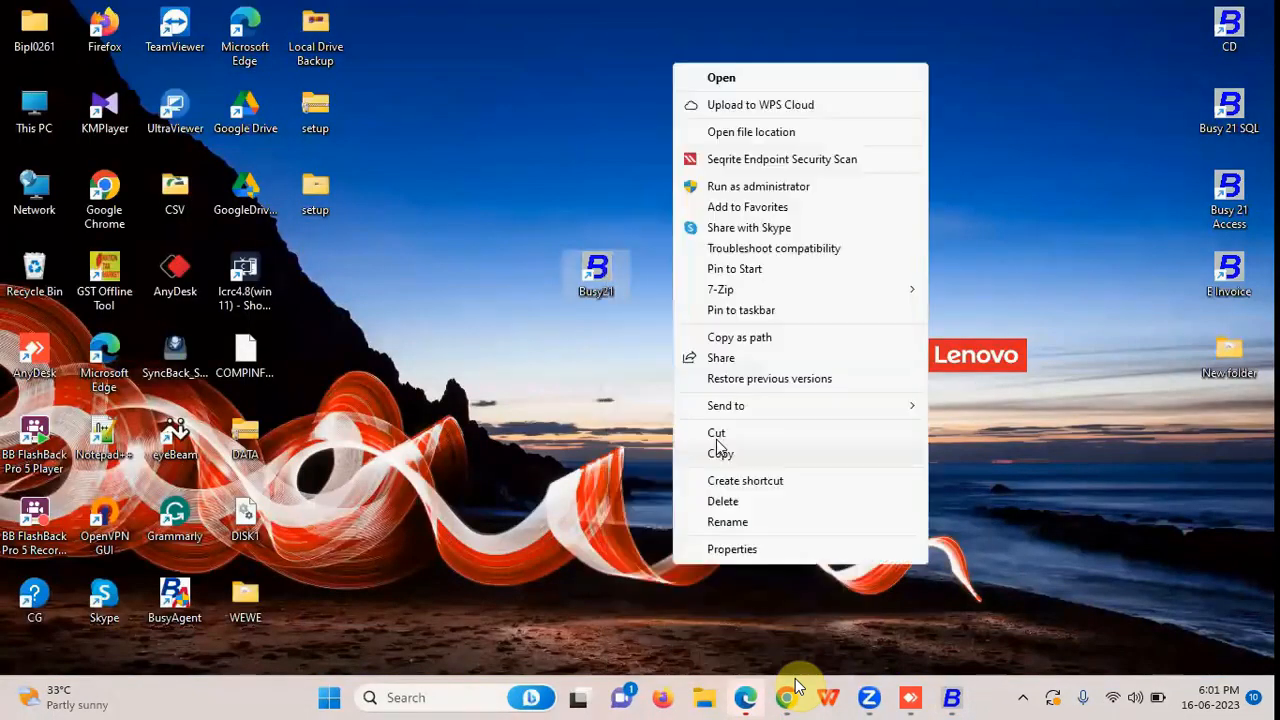
click(754, 549)
drag(830, 322, 589, 313)
click(1004, 148)
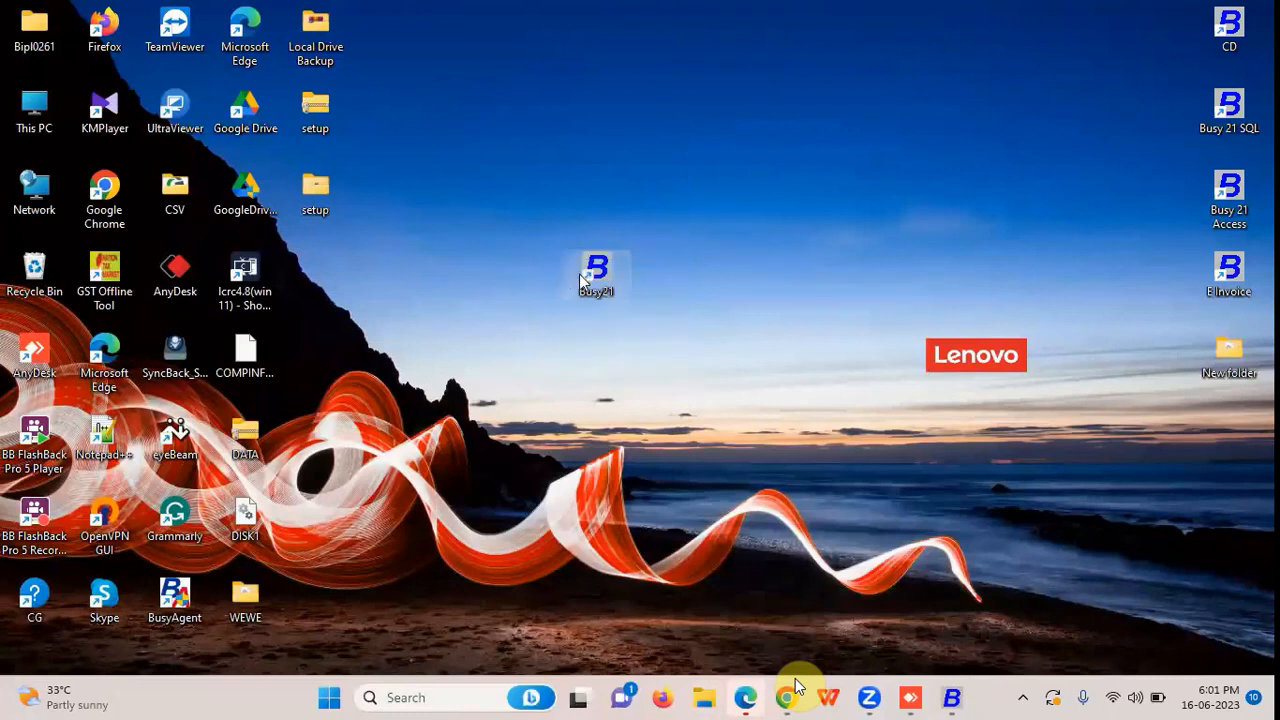
Delete the Busy21 desktop shortcut and start a new one with C:\BusyWin\Busy21.exe as its target.
key(Delete)
right_click(624, 177)
mouse_move(686, 332)
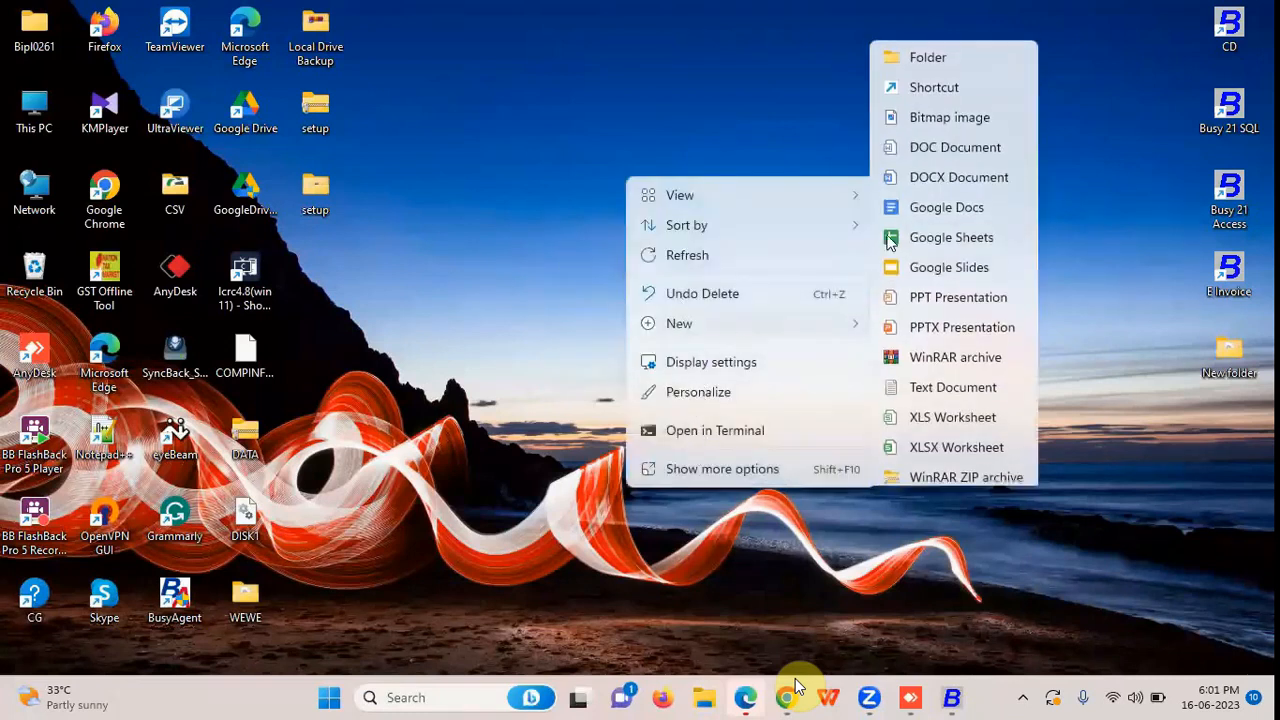
click(893, 80)
click(818, 332)
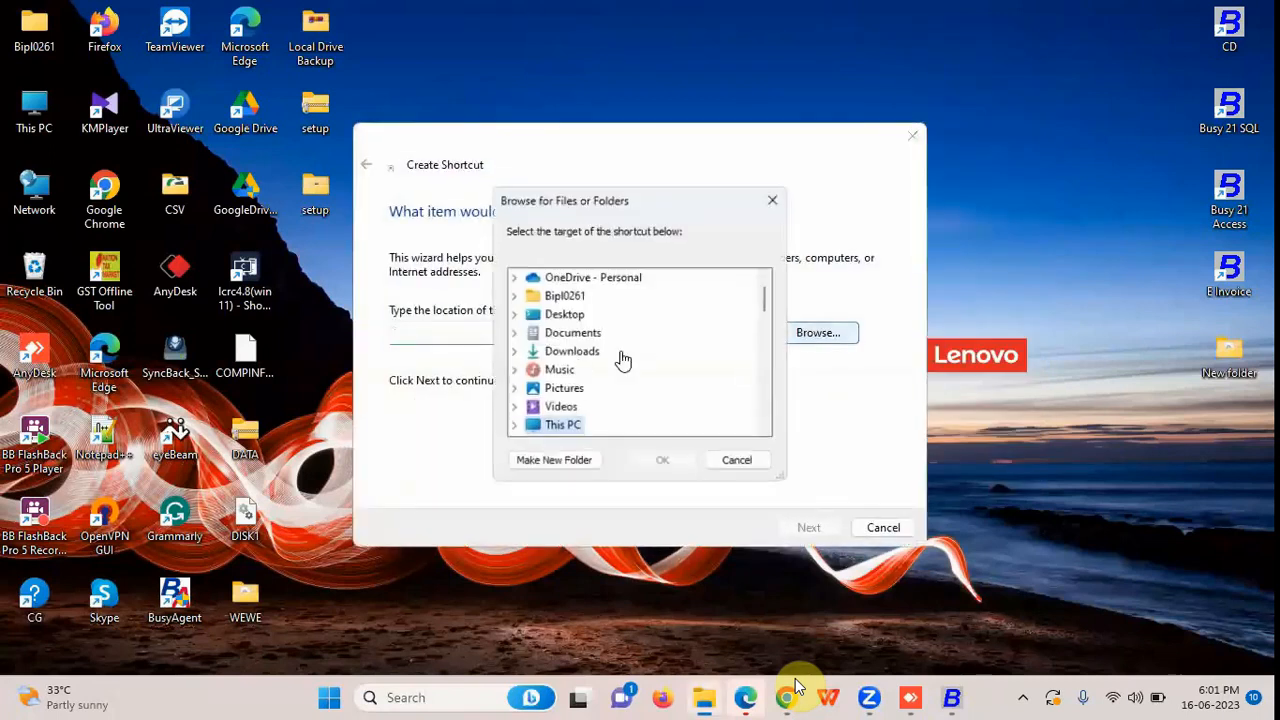
click(522, 428)
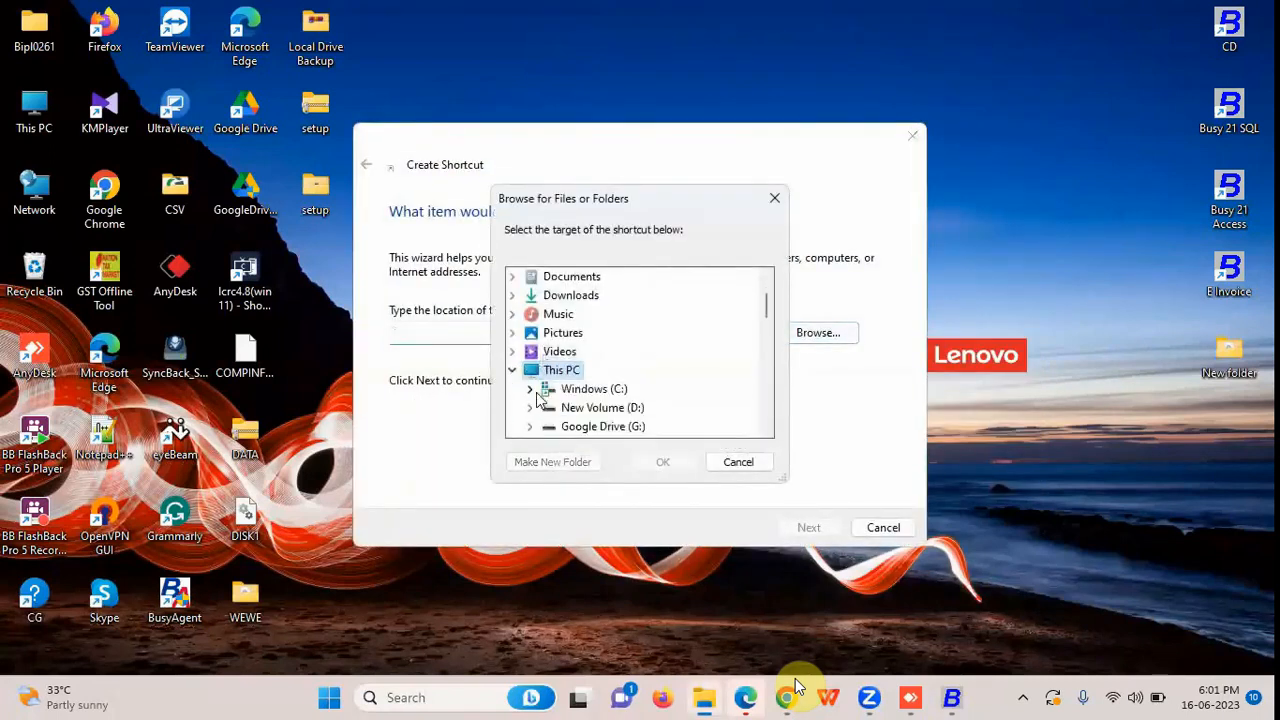
click(530, 389)
click(548, 297)
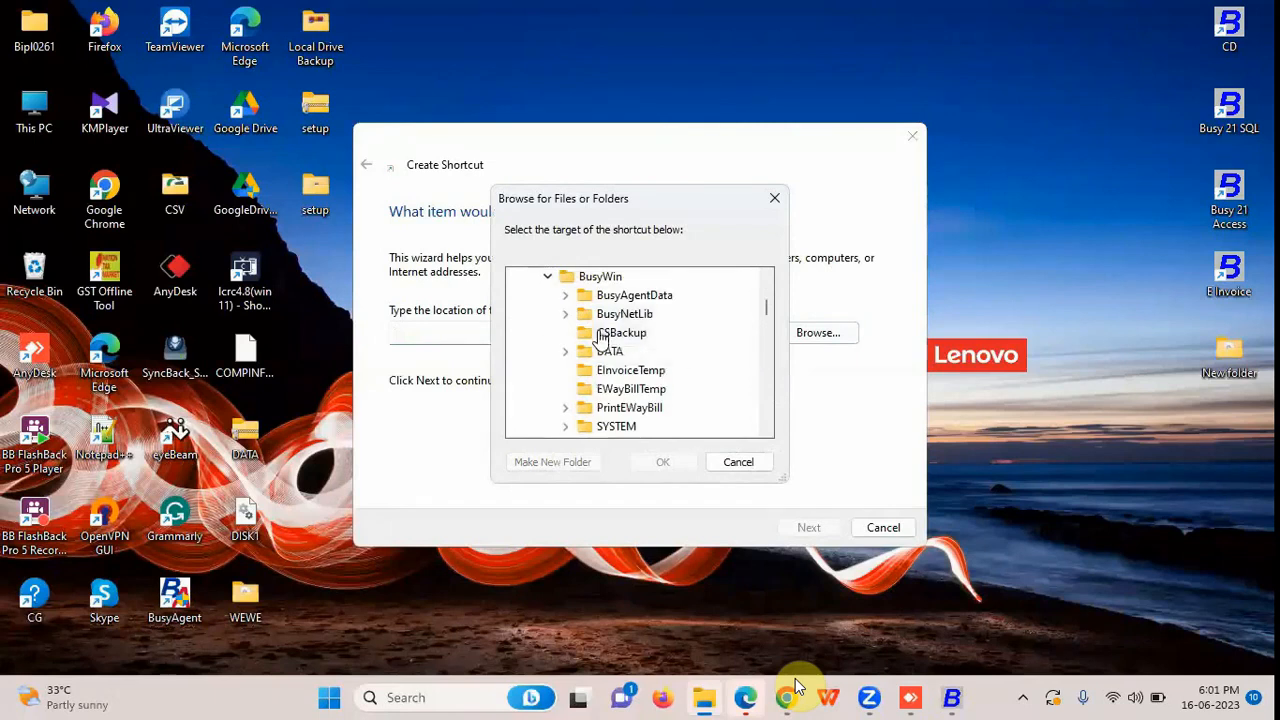
scroll(600, 350, down, 5)
click(610, 332)
click(662, 462)
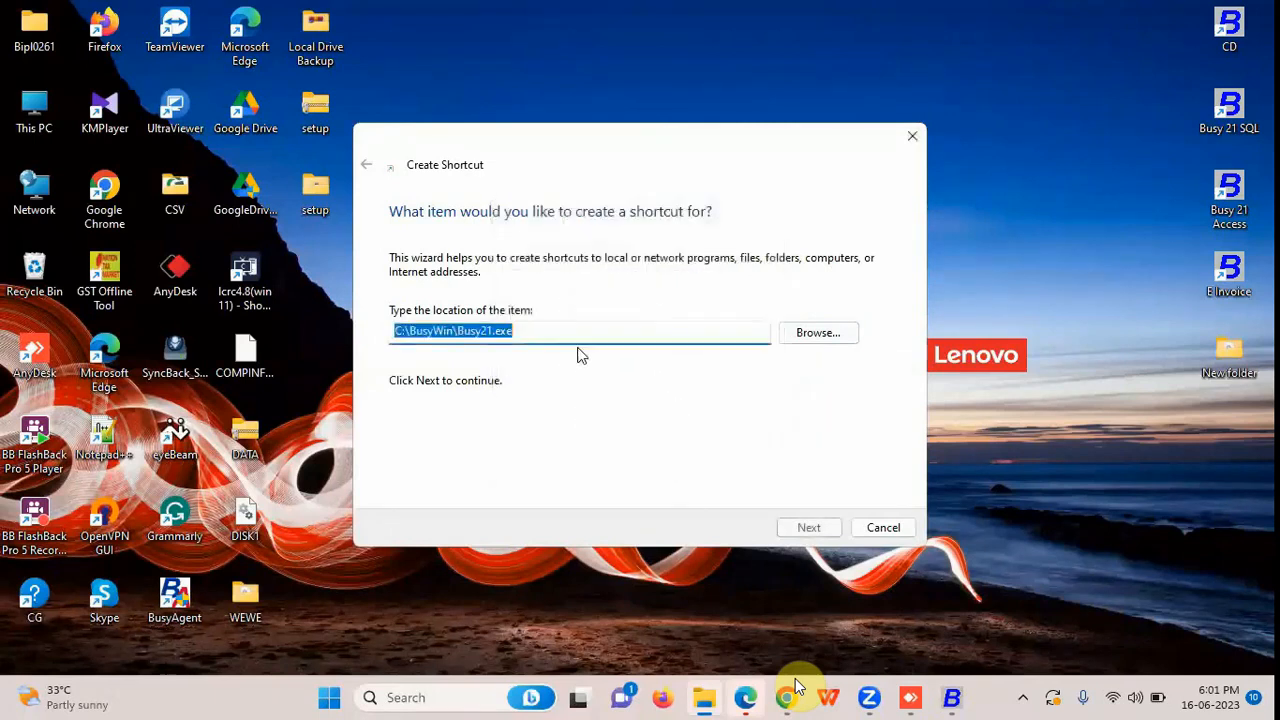
Append "path=" and the copied data directory to the Busy21.exe location, and finish creating the shortcut.
click(522, 340)
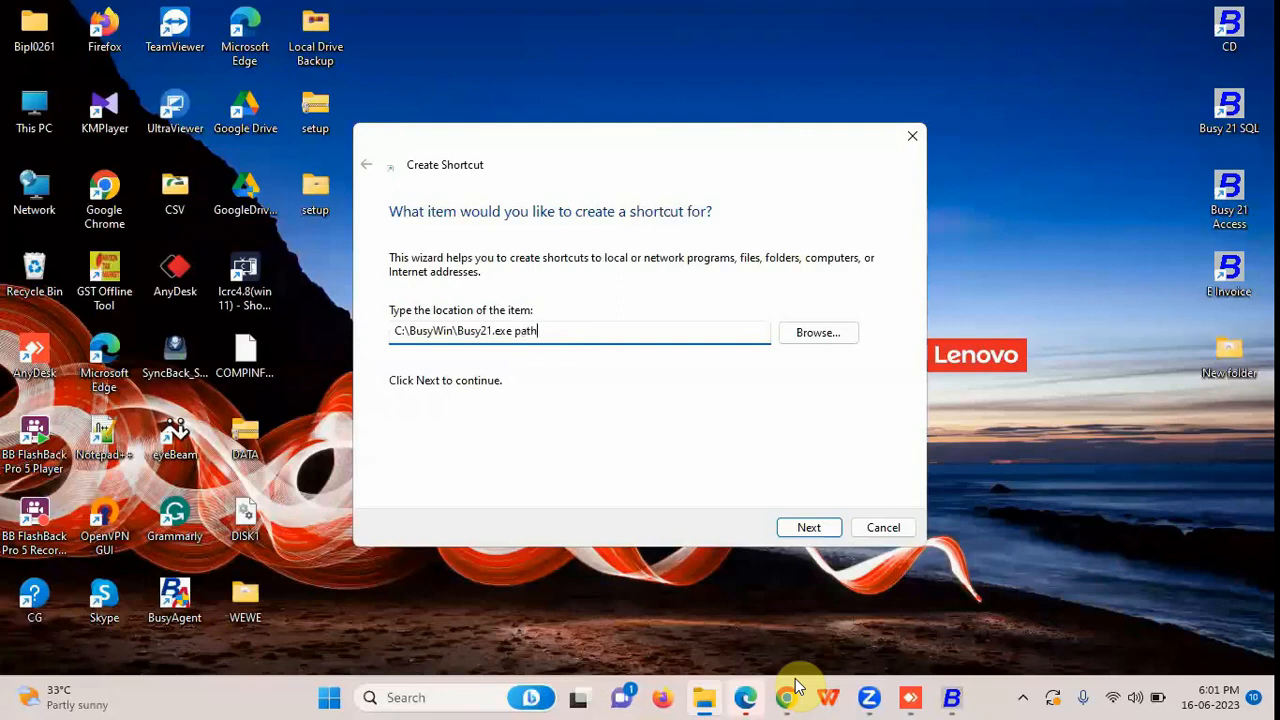
text(path=)
key(ctrl+v)
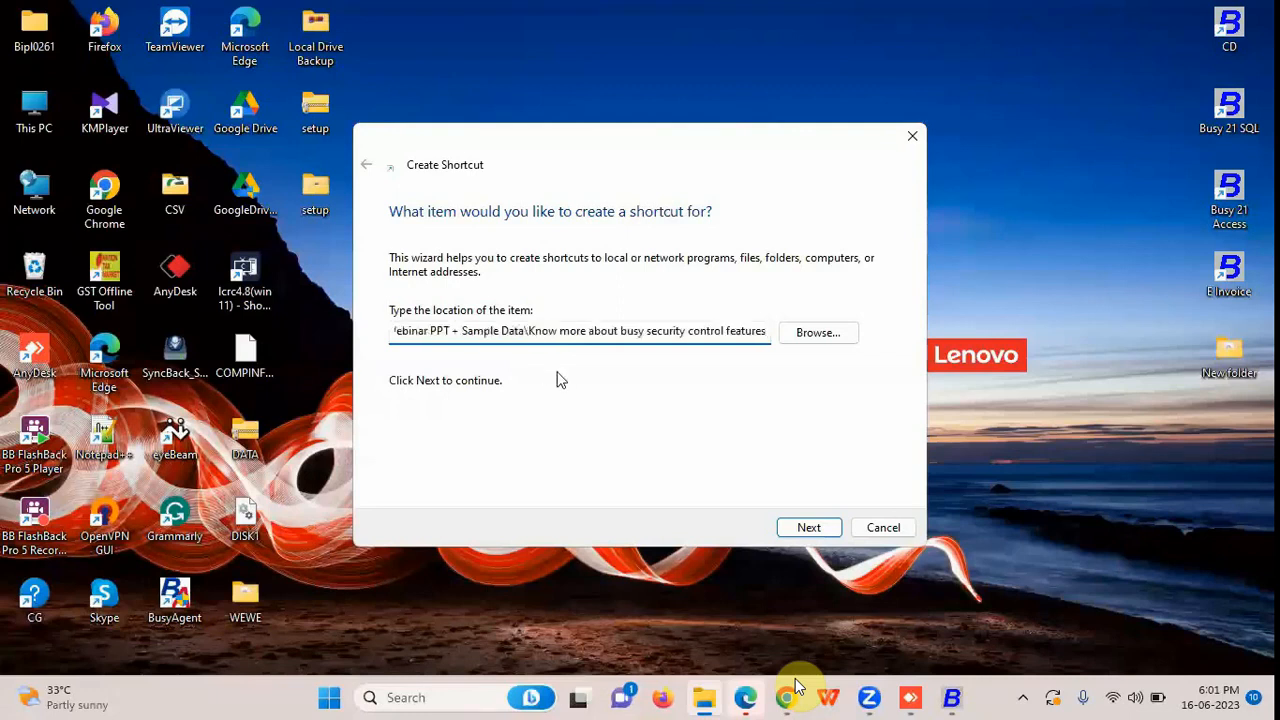
click(809, 527)
click(818, 529)
Launch BUSY from the path-restricted shortcut, try to open Set Data Directory, and exit BUSY.
double_click(667, 188)
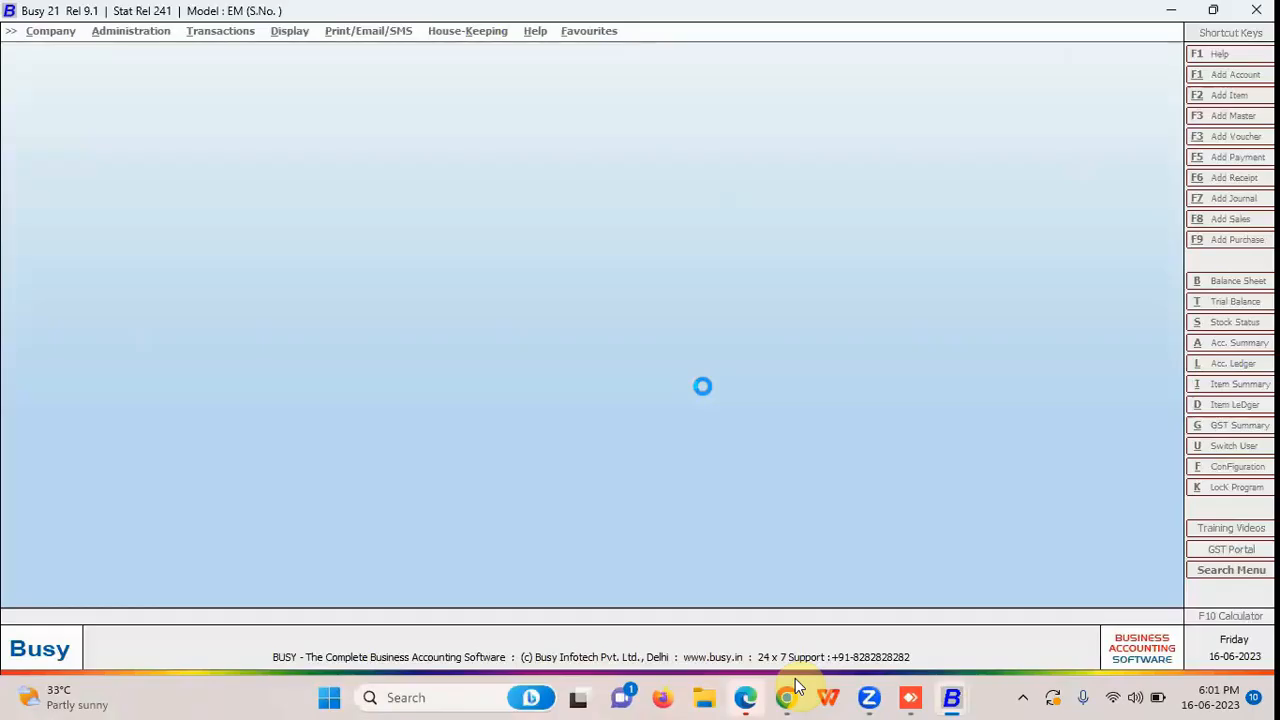
key(Return)
click(643, 421)
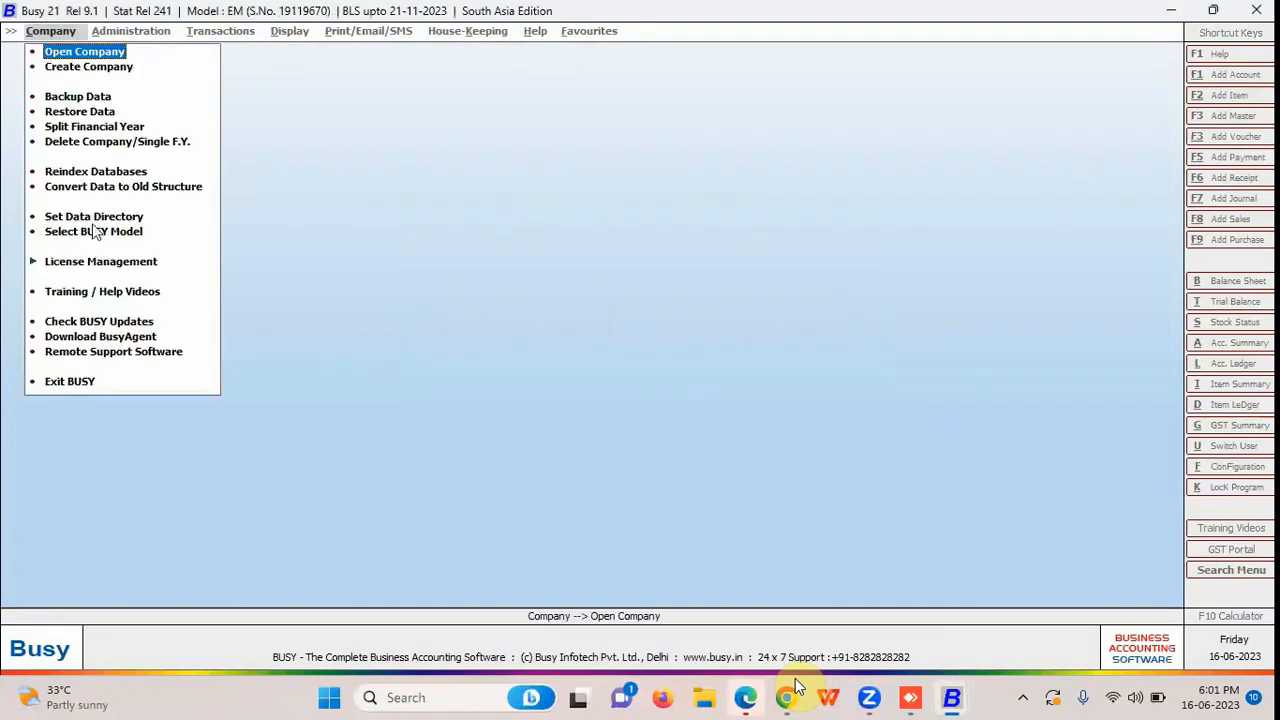
click(93, 217)
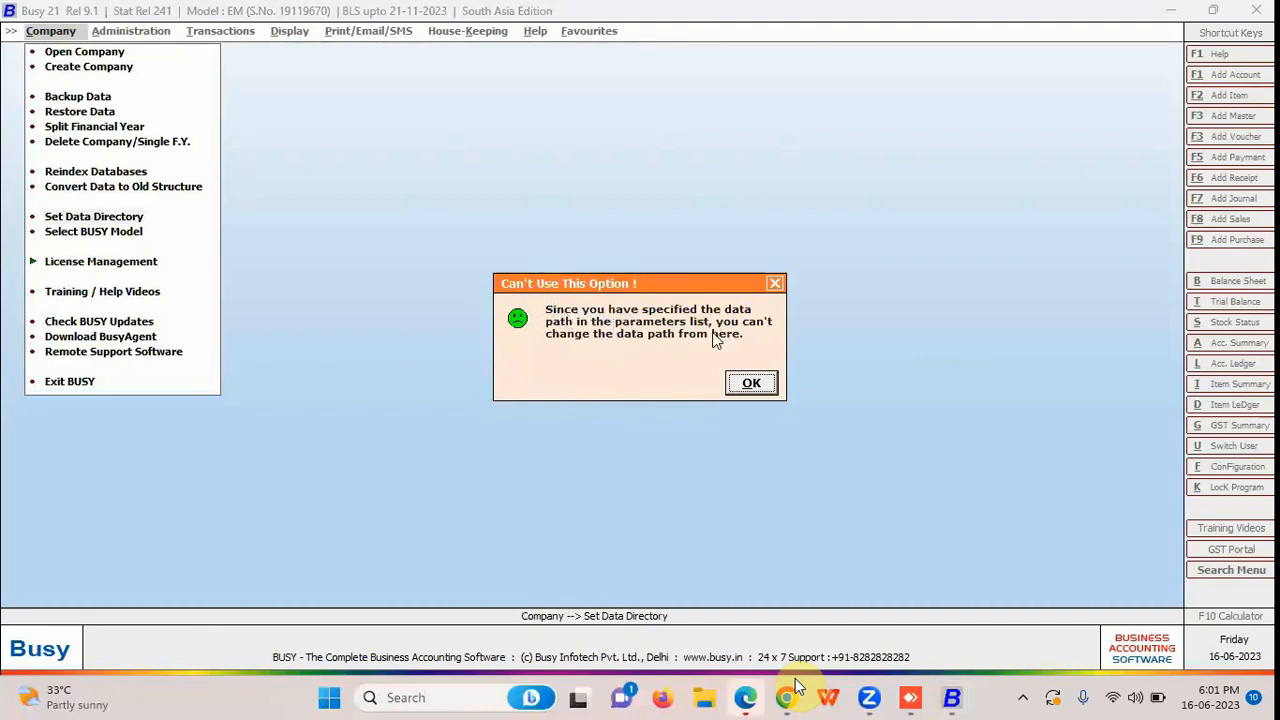
click(751, 384)
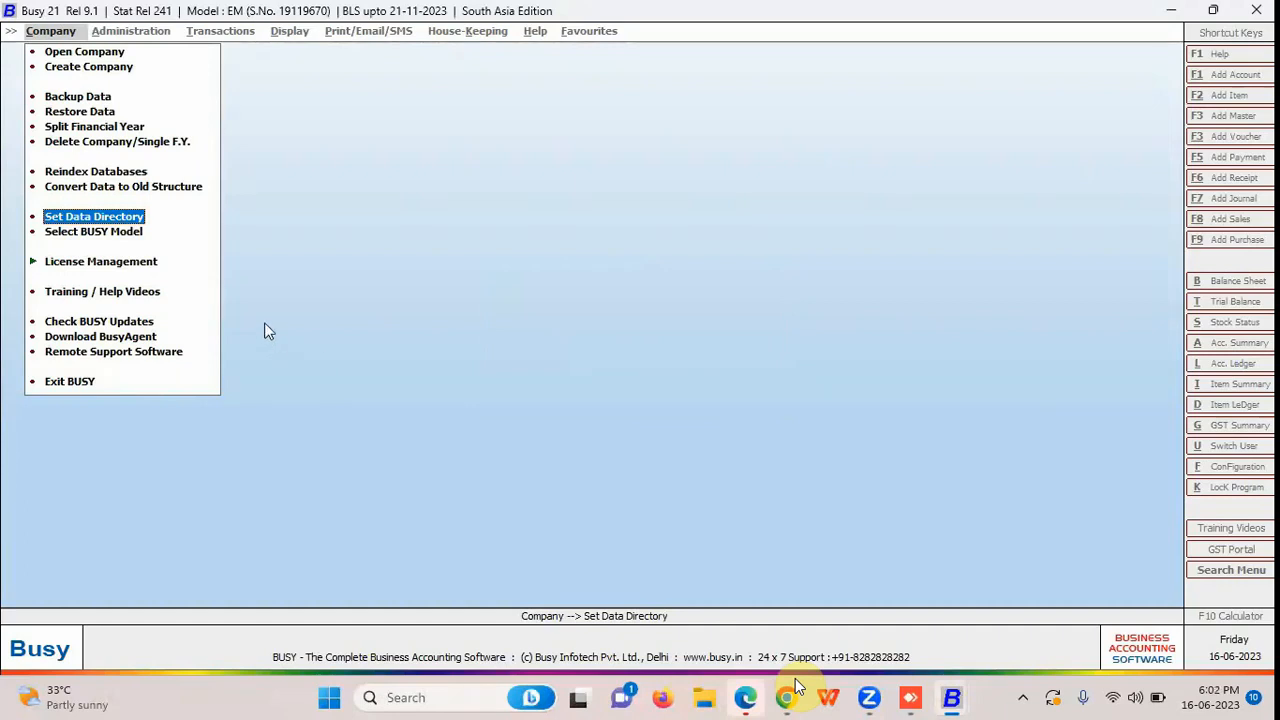
click(70, 382)
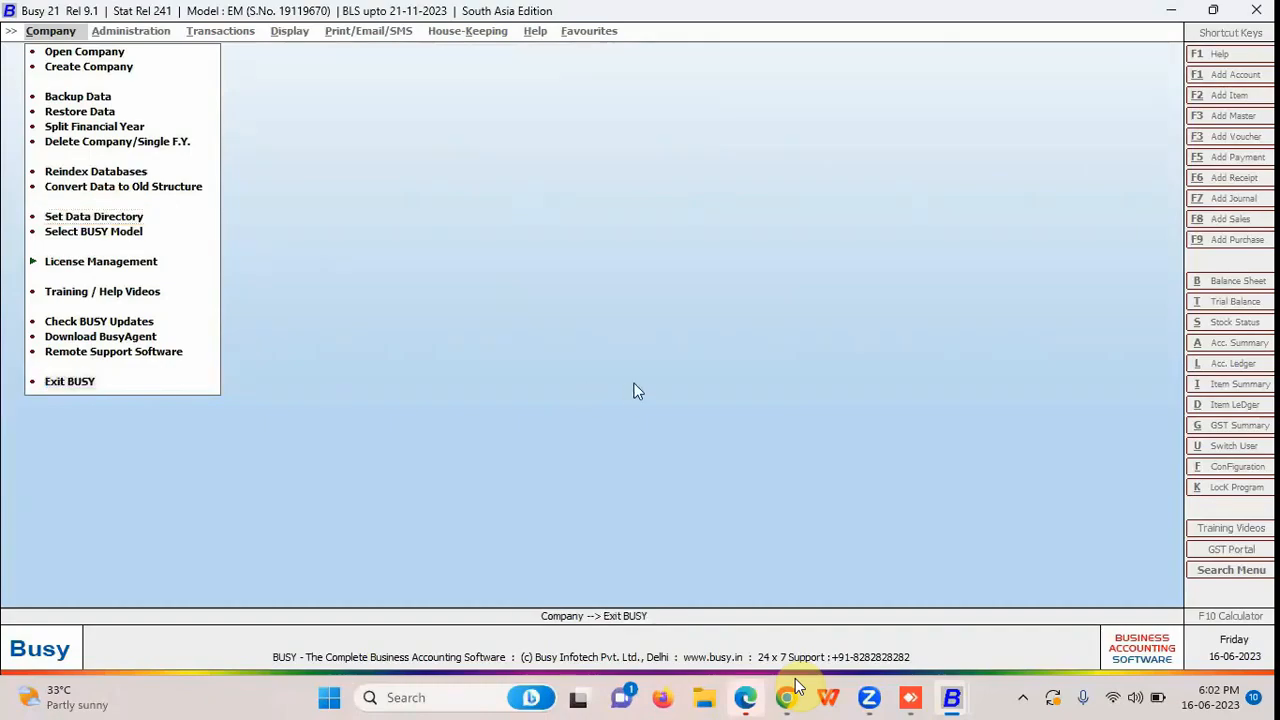
Delete the path-restricted Busy21 shortcut and start another desktop shortcut that targets Busy21 in the BusyWin folder on drive C.
key(Delete)
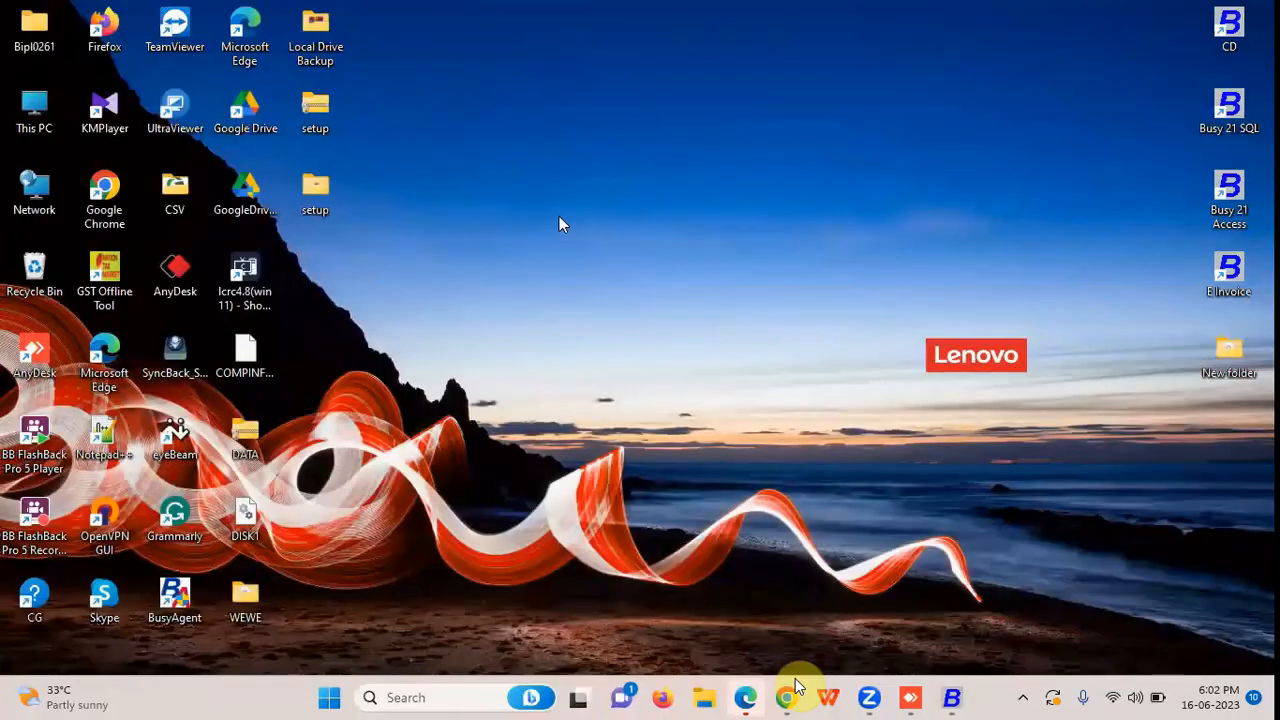
right_click(559, 216)
mouse_move(637, 369)
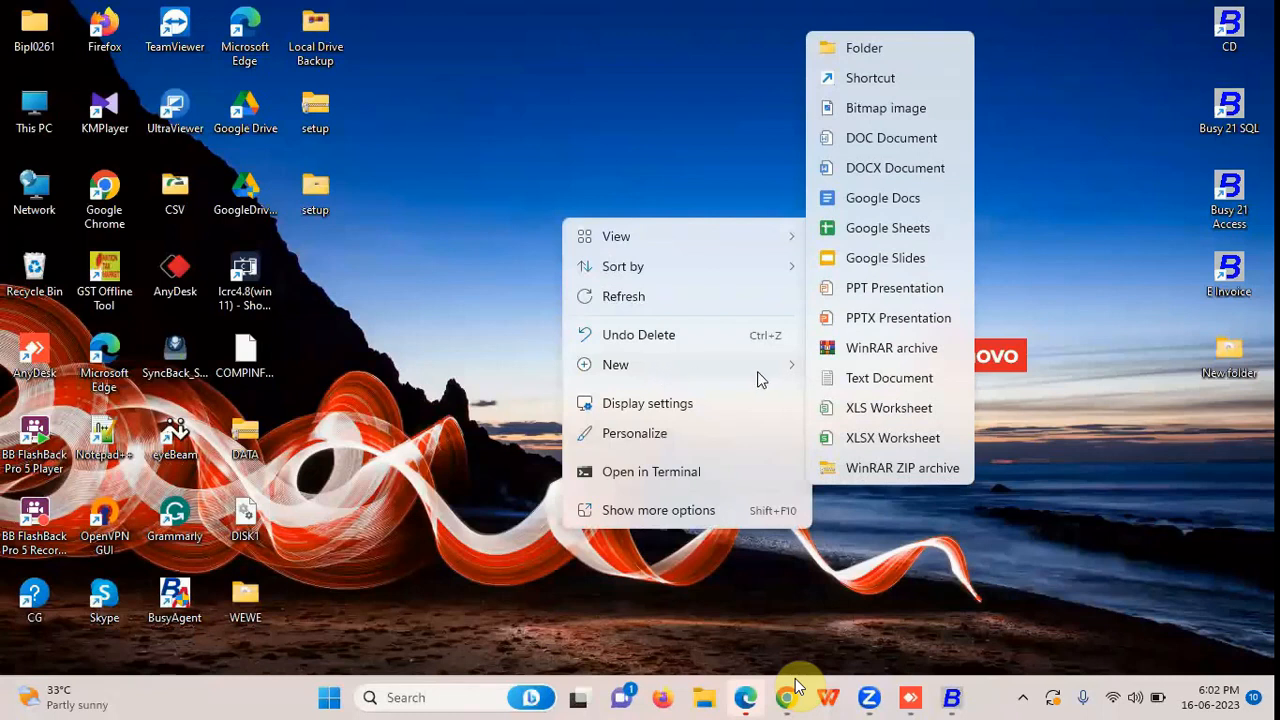
click(862, 81)
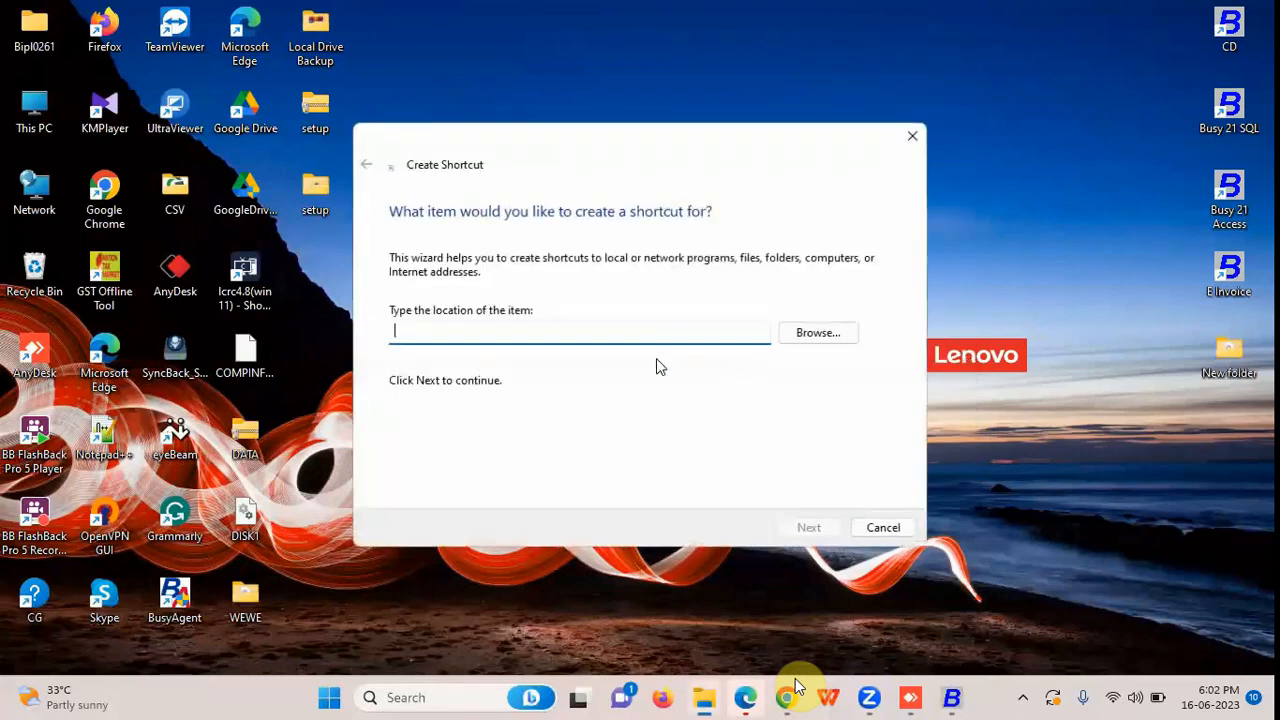
click(820, 334)
click(512, 426)
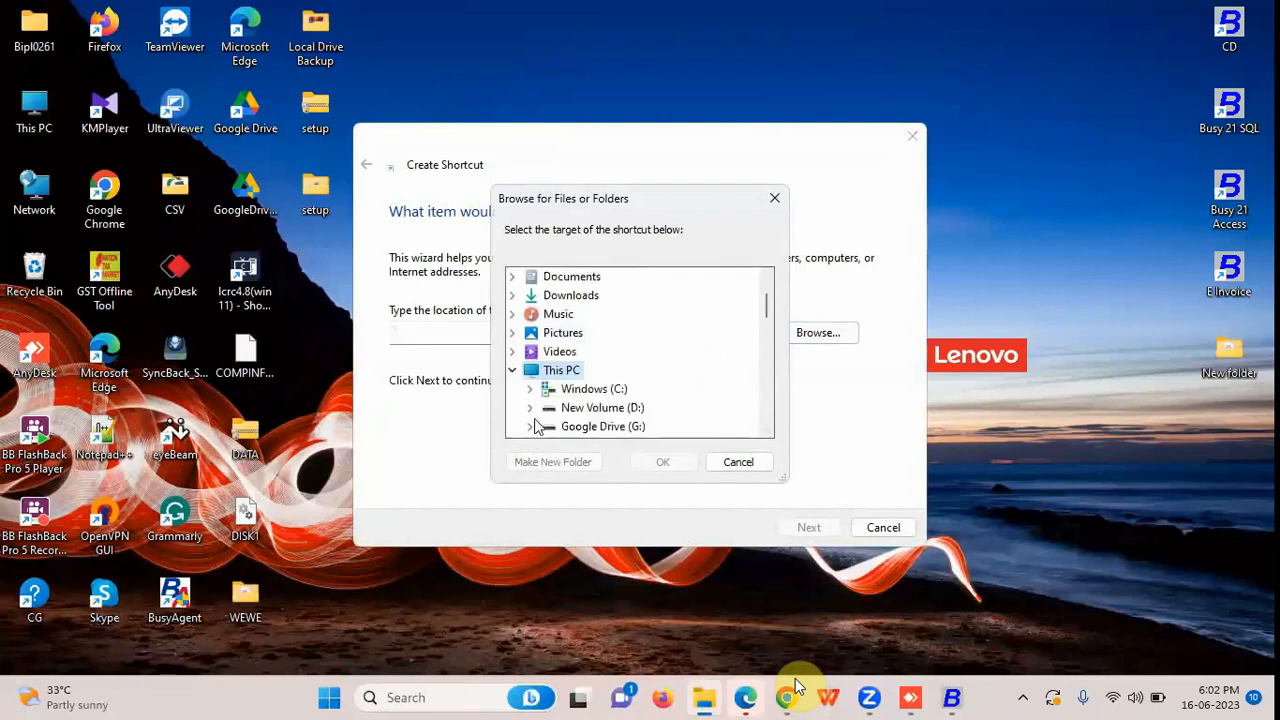
click(529, 386)
click(550, 297)
scroll(590, 365, down, 5)
click(613, 388)
click(690, 468)
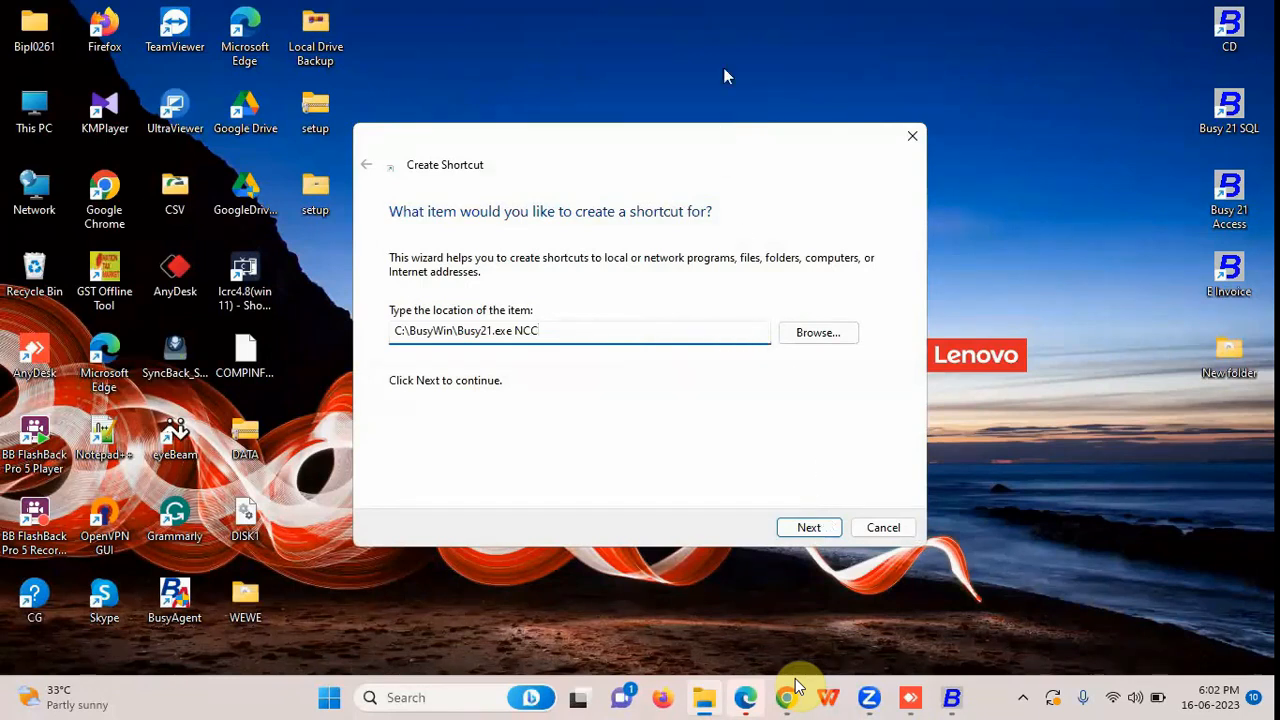
Append "NCC" after Busy21.exe in the shortcut location and finish creating the shortcut with the name Busy21.
drag(723, 140, 723, 63)
click(810, 451)
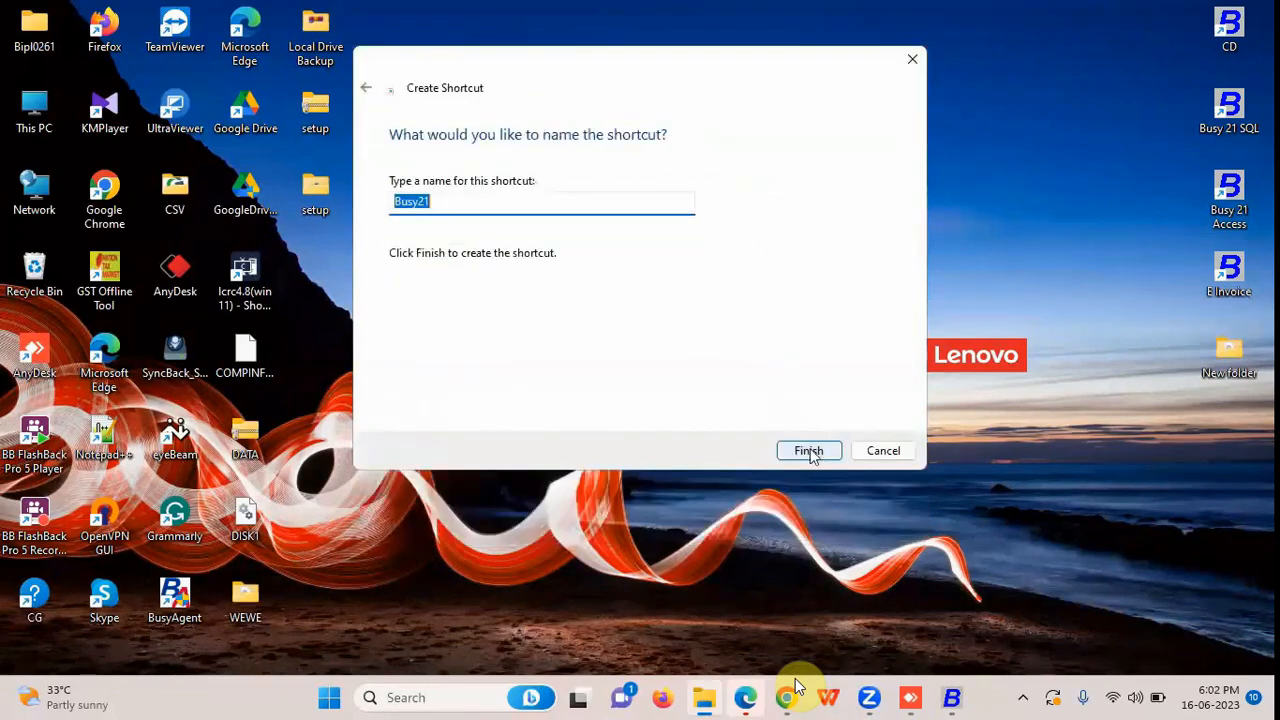
click(810, 451)
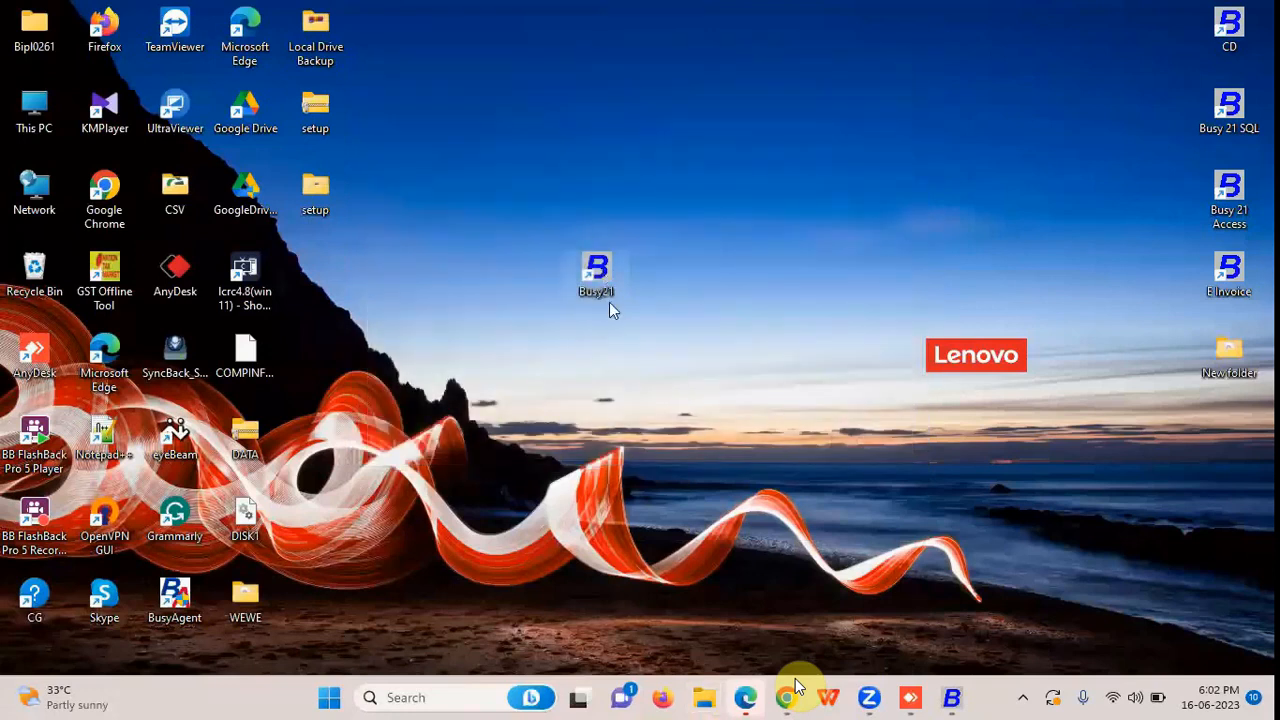
Launch BUSY from the NCC shortcut, try to create a new company, and exit BUSY.
double_click(596, 270)
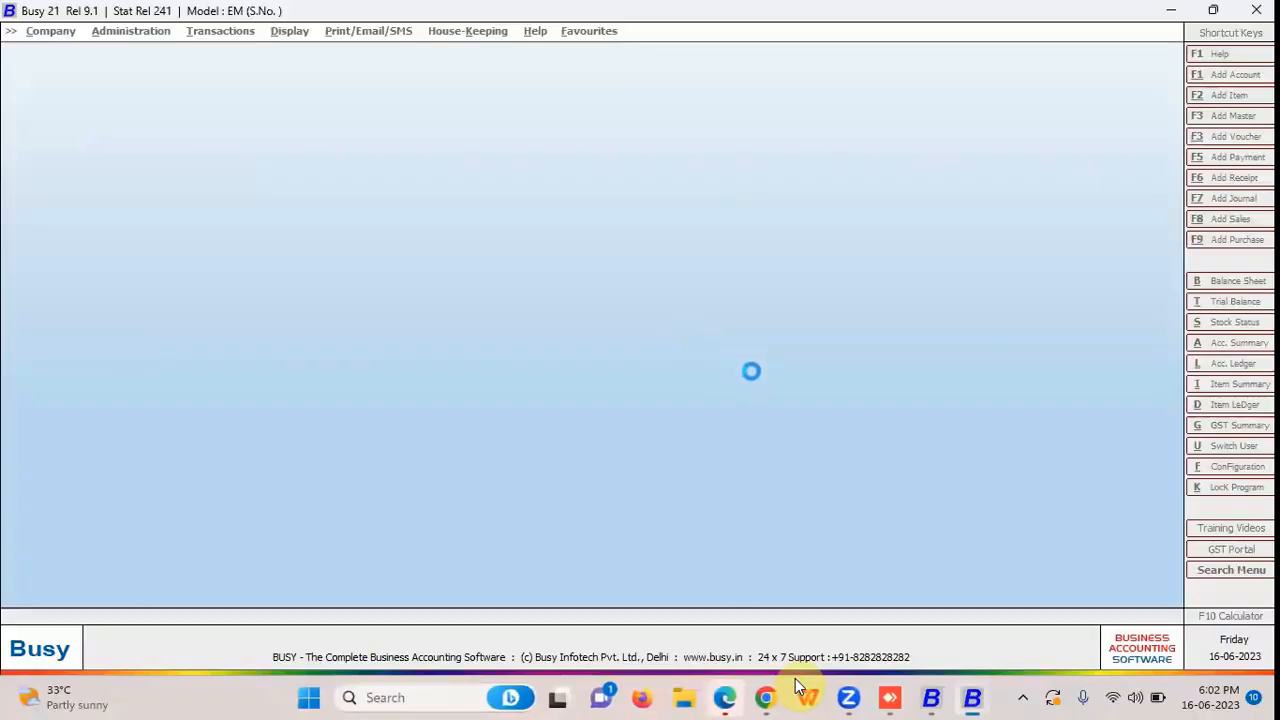
click(745, 378)
key(Escape)
key(Down)
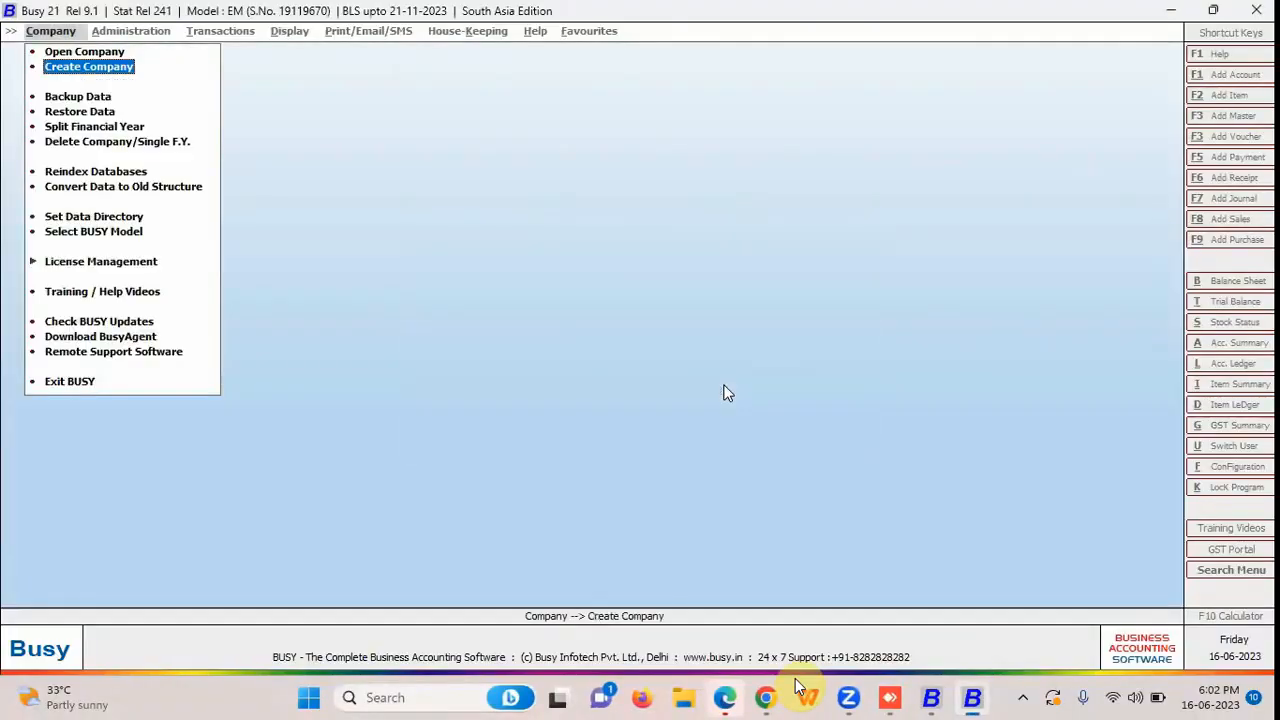
key(Return)
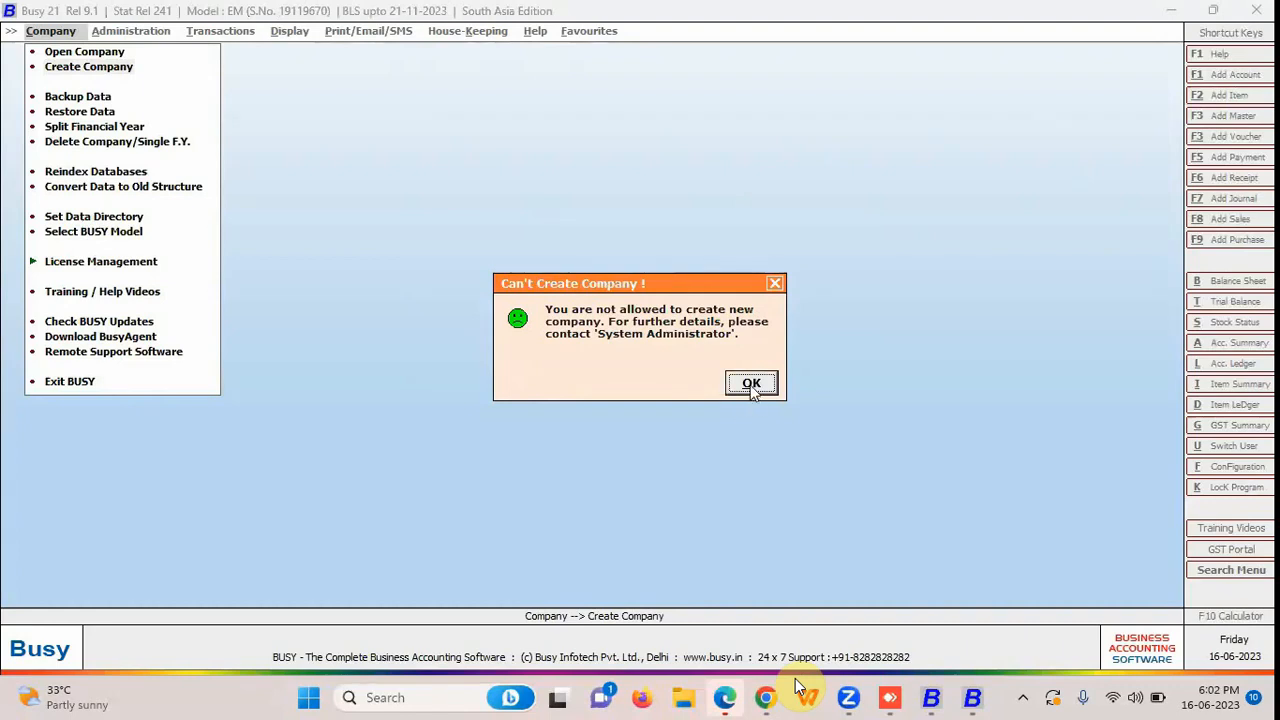
click(751, 385)
click(69, 381)
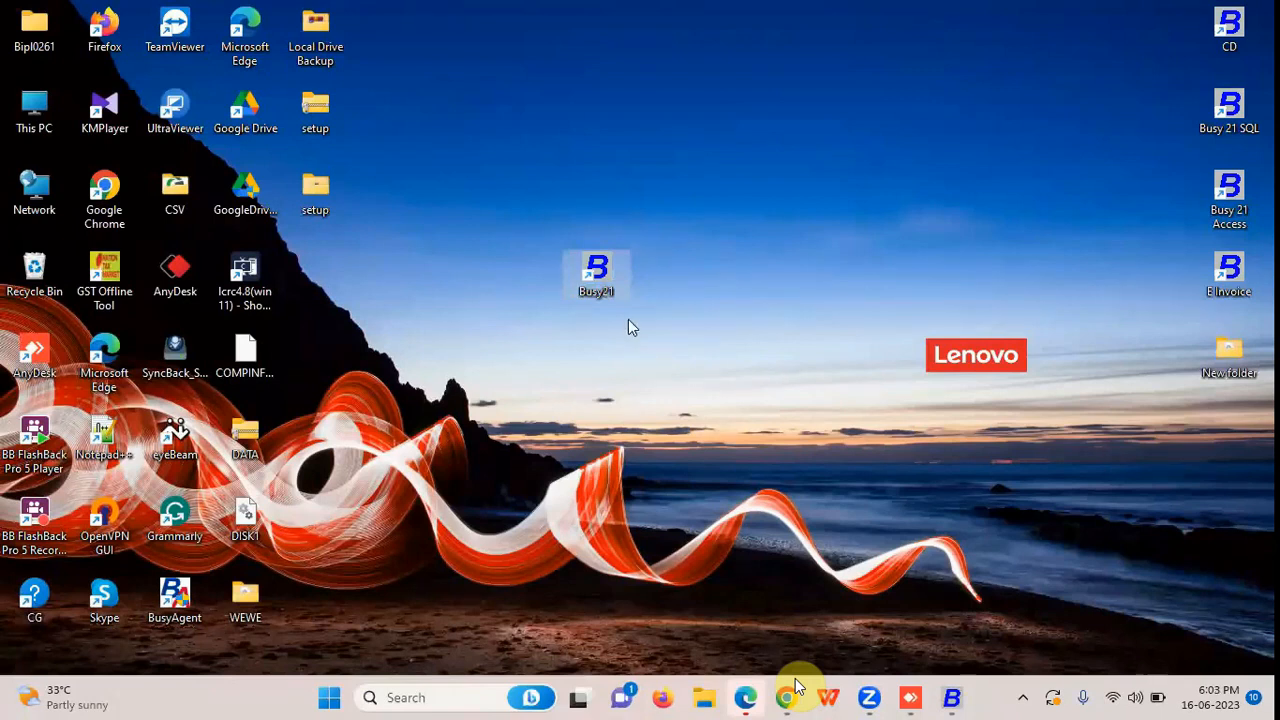
Delete the NCC Busy21 shortcut and start another desktop shortcut that targets Busy21 in the BusyWin folder on drive C.
drag(680, 350, 576, 215)
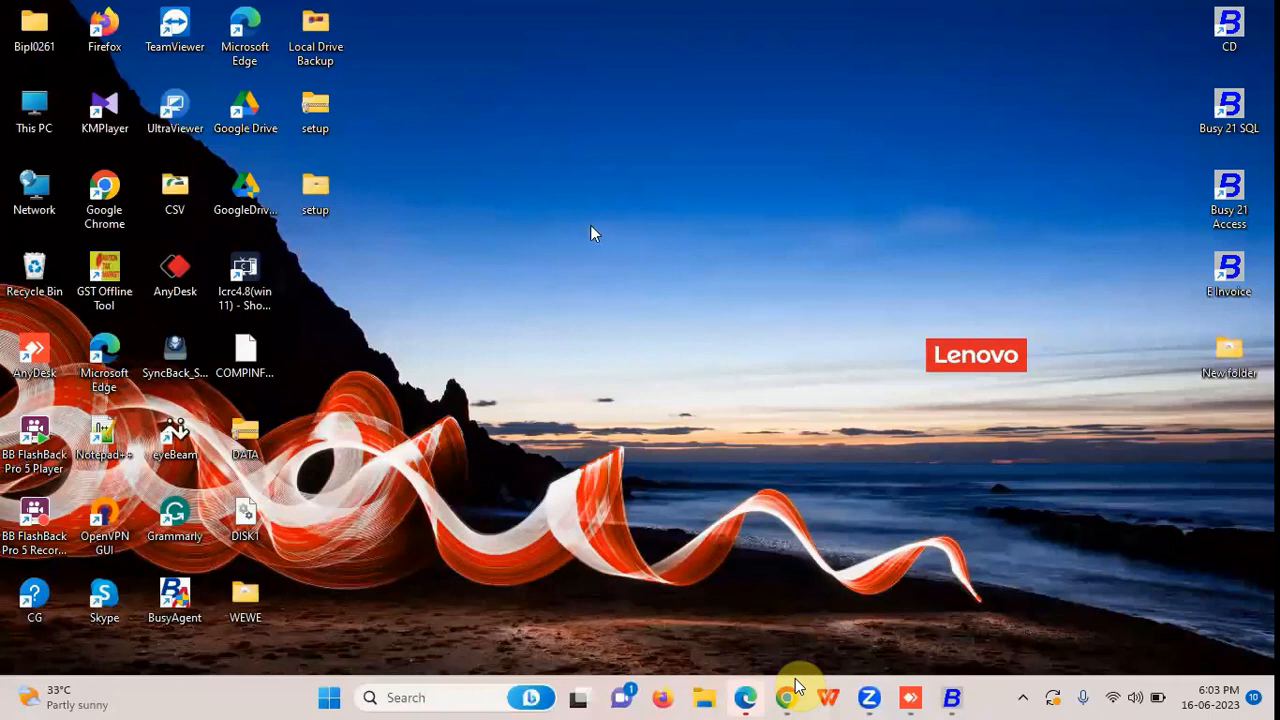
right_click(590, 233)
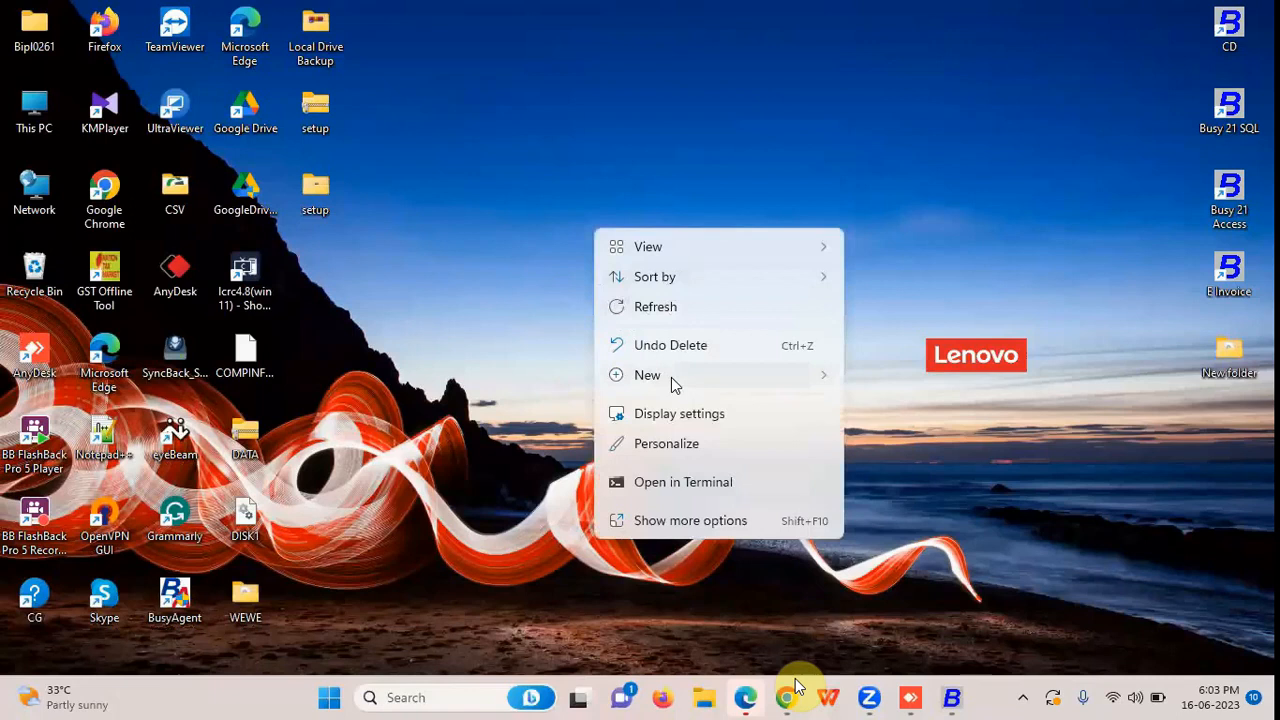
mouse_move(823, 371)
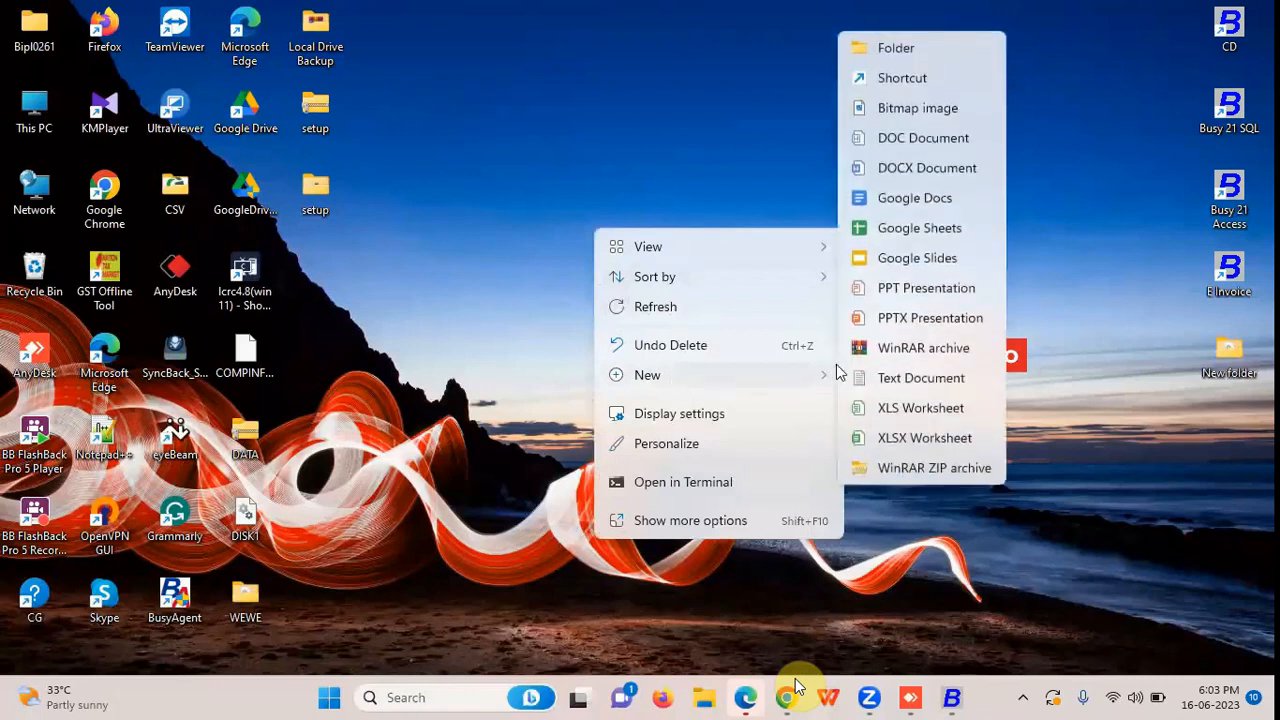
click(903, 80)
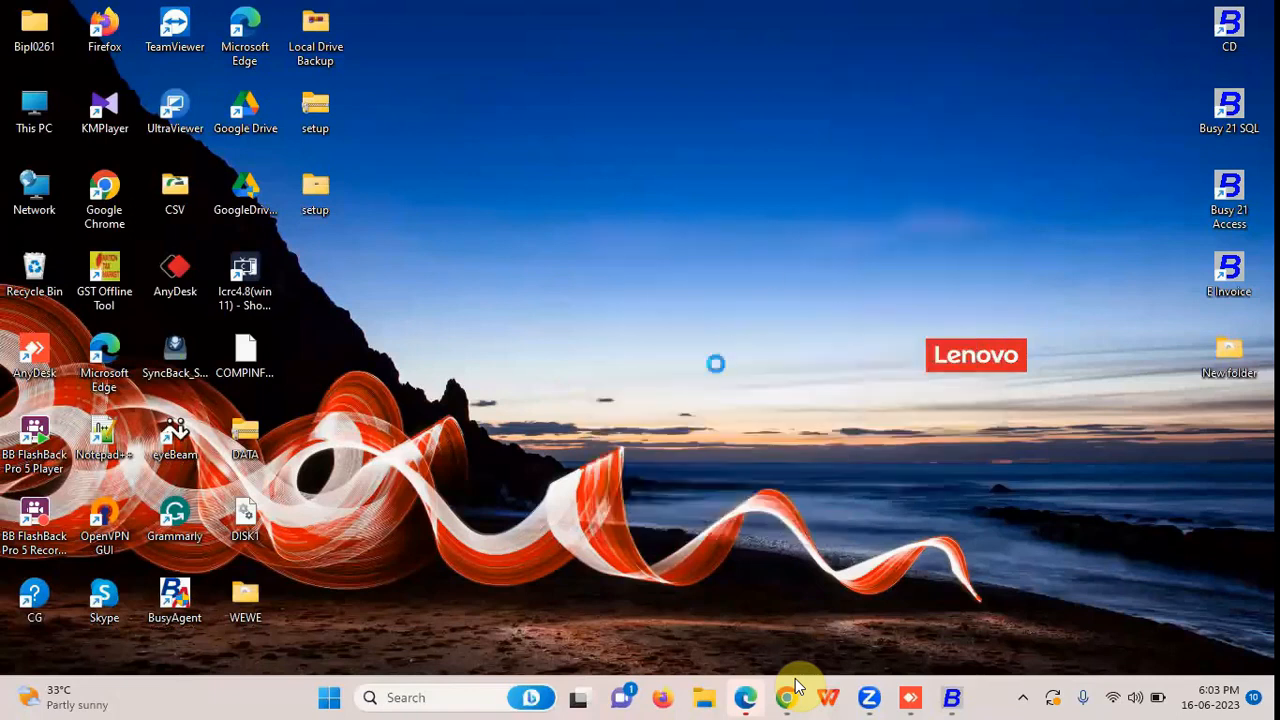
click(800, 334)
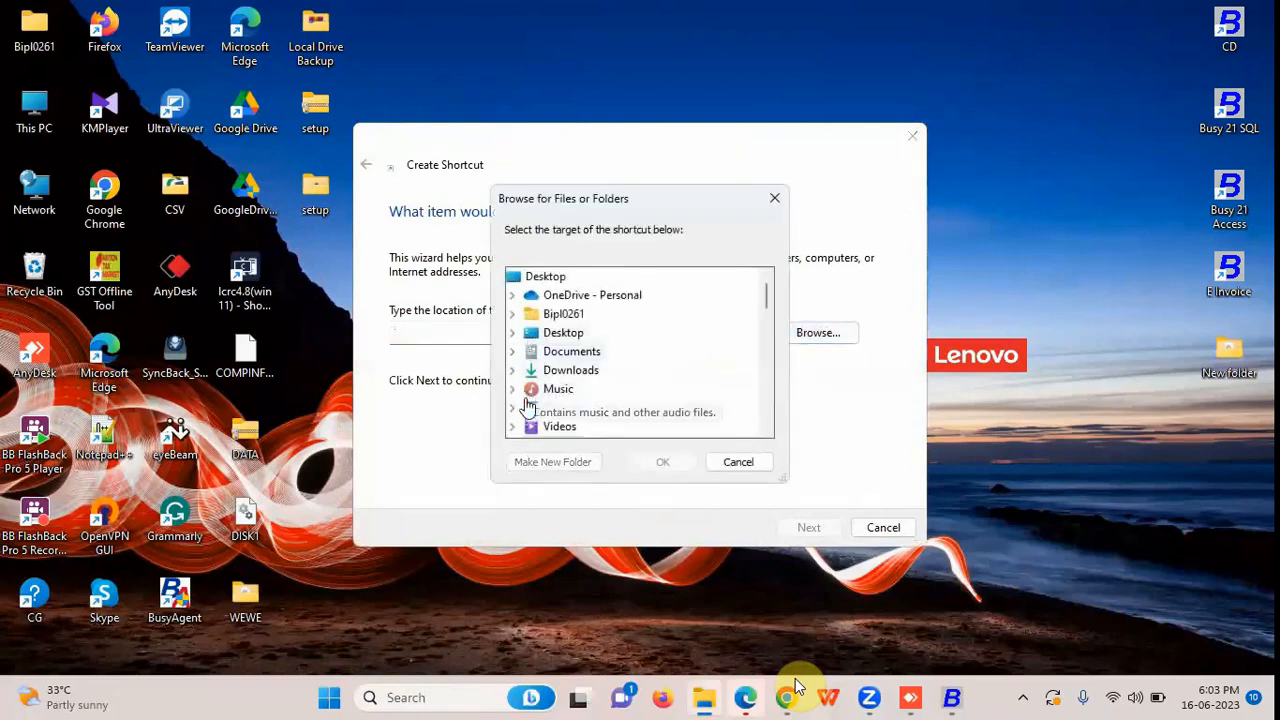
scroll(551, 381, down, 1)
click(551, 385)
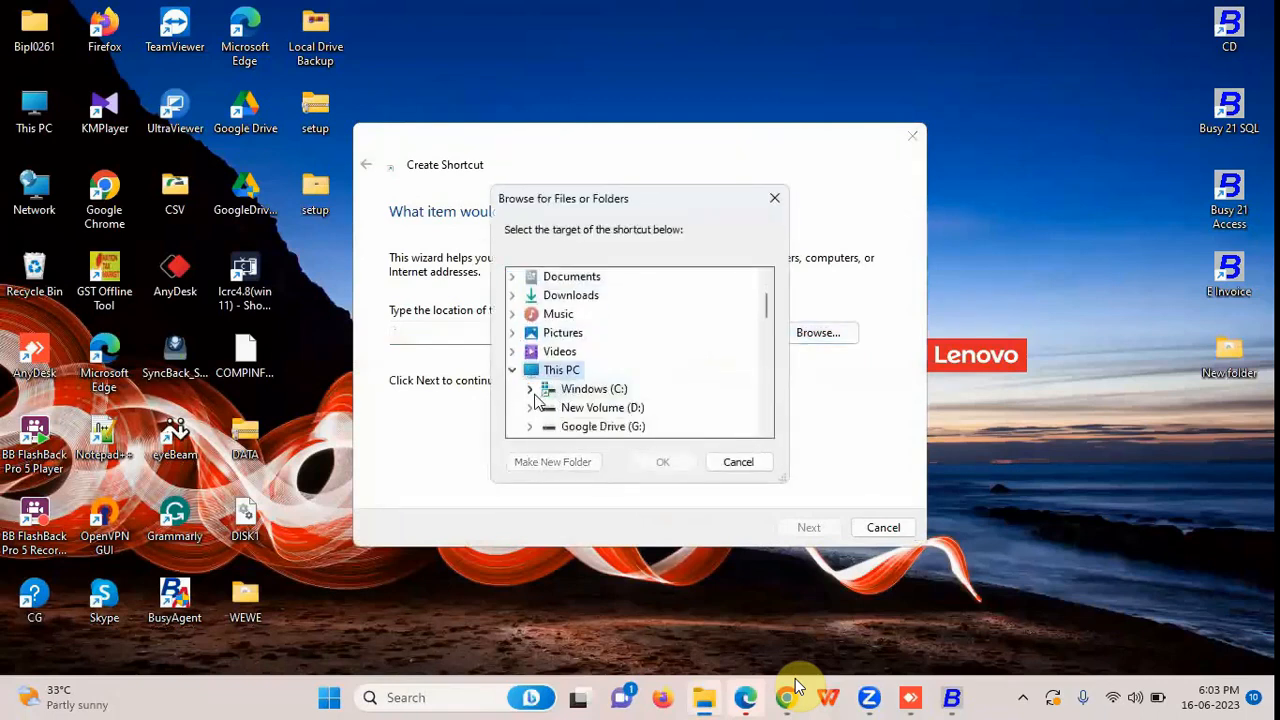
click(531, 389)
click(548, 295)
scroll(628, 343, down, 10)
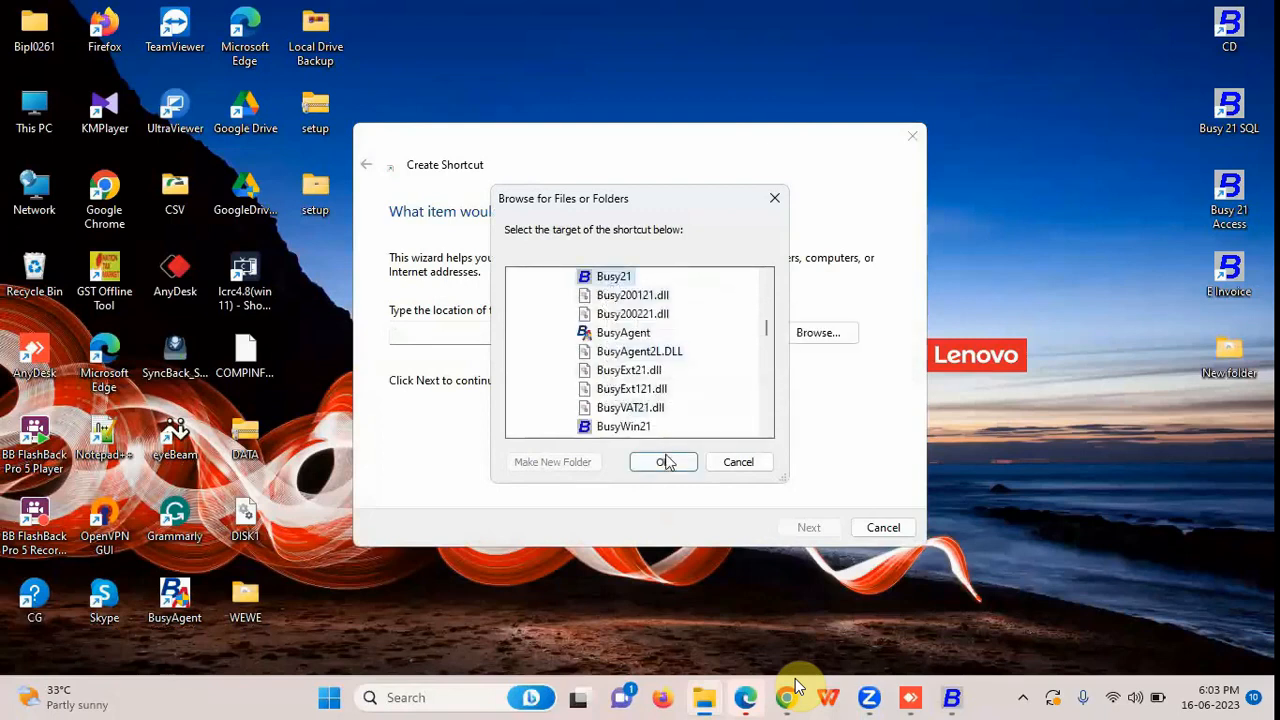
click(663, 461)
Append "?" after Busy21.exe in the shortcut location and finish creating the shortcut with the name Busy21.
click(543, 340)
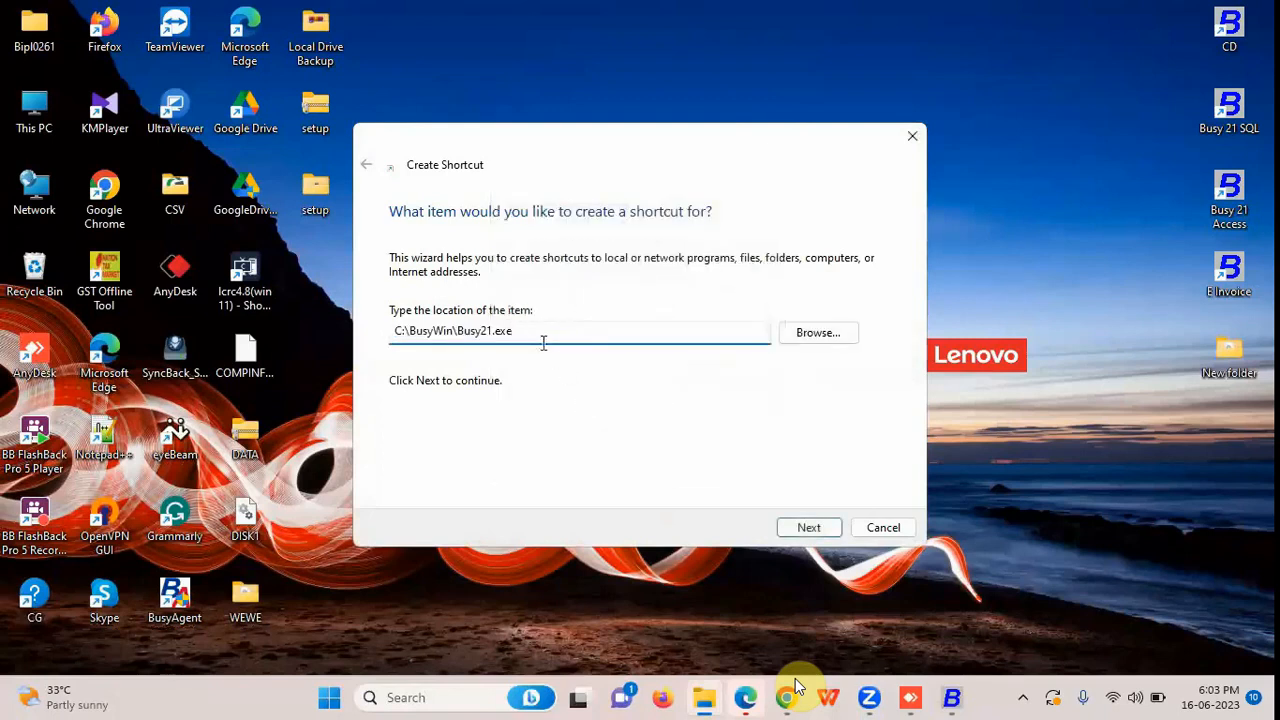
text(?)
drag(628, 128, 628, 43)
click(808, 442)
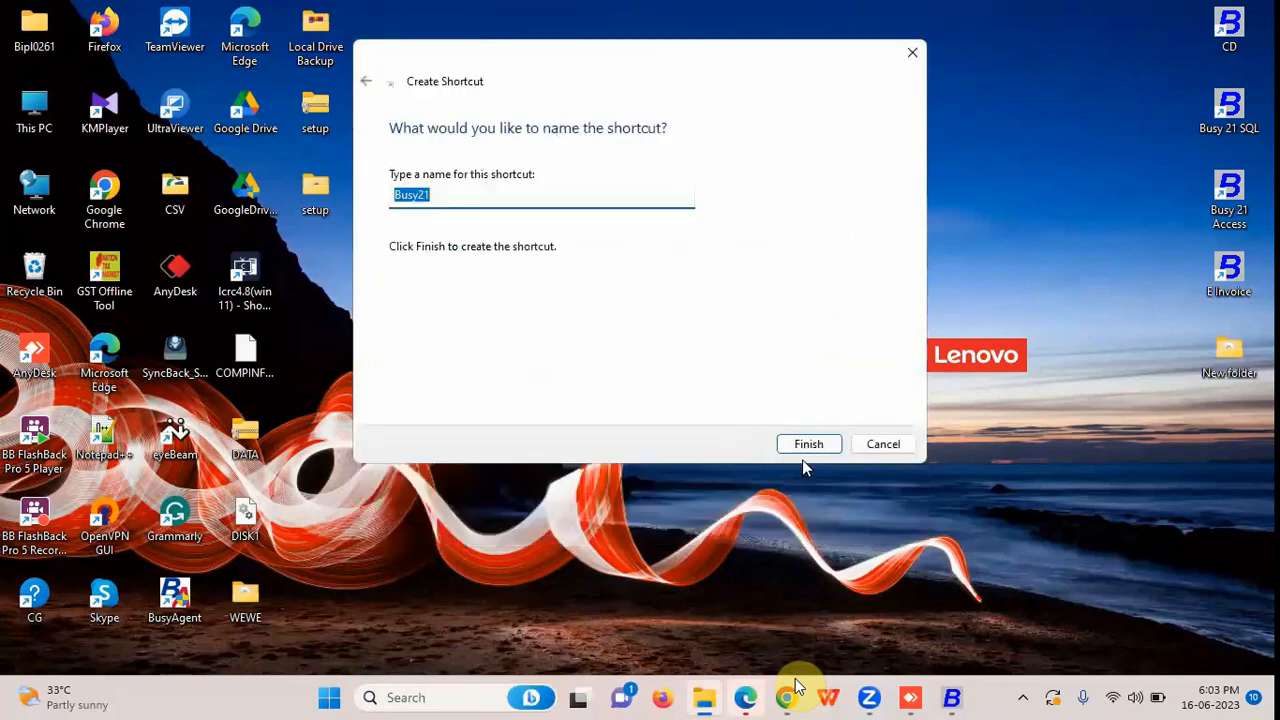
click(808, 443)
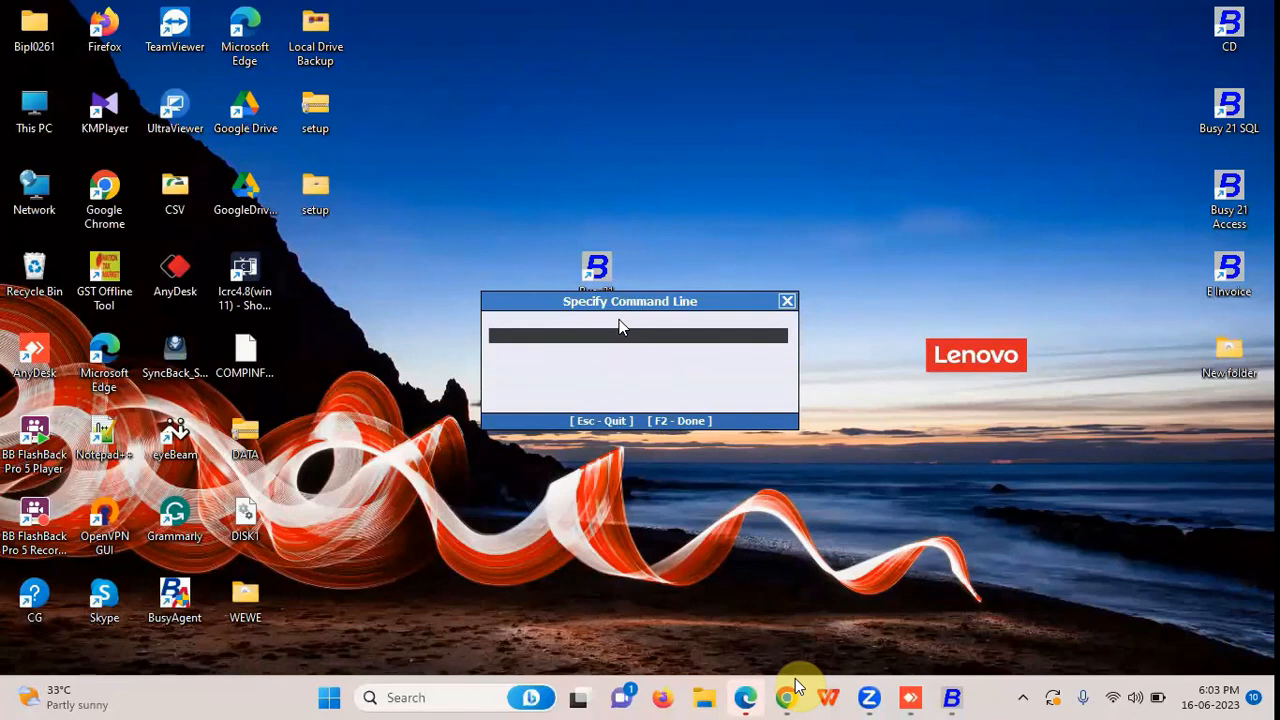
Launch BUSY from the "?" shortcut in the BS model through the Specify Command Line prompt and leave the company selection.
text(SS)
key(BackSpace)
key(BackSpace)
text(DB)
key(F2)
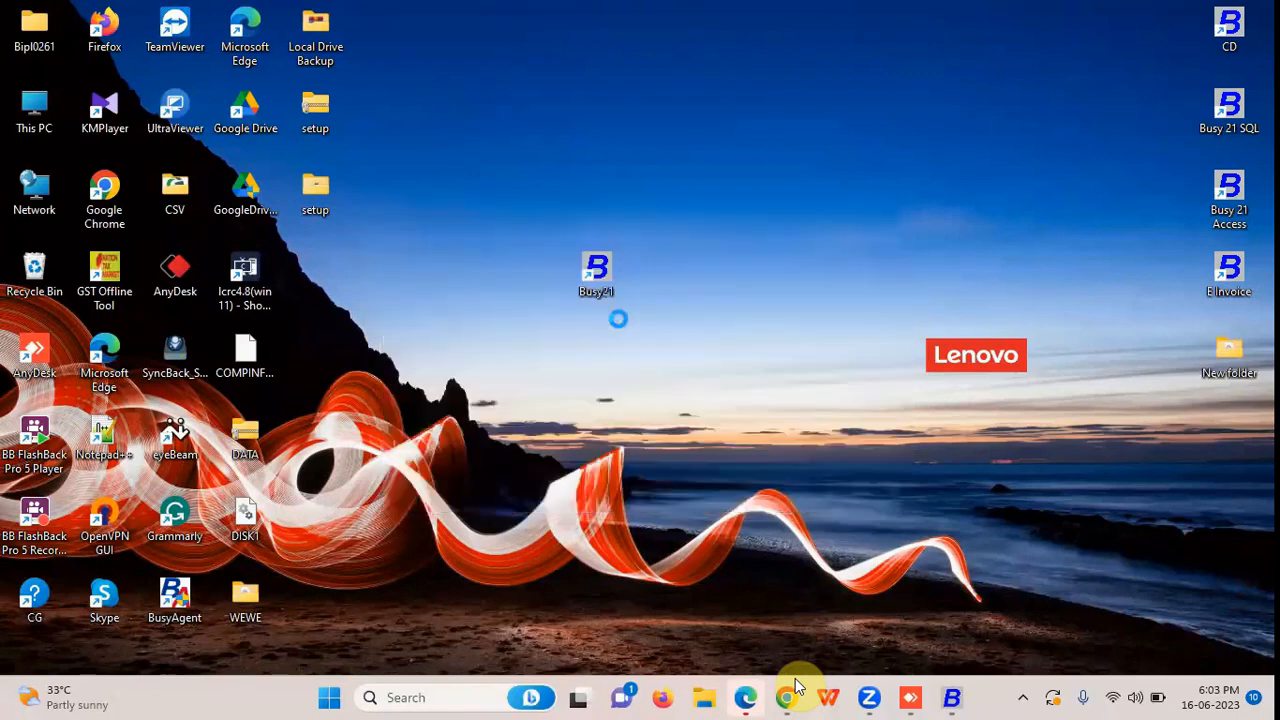
key(Return)
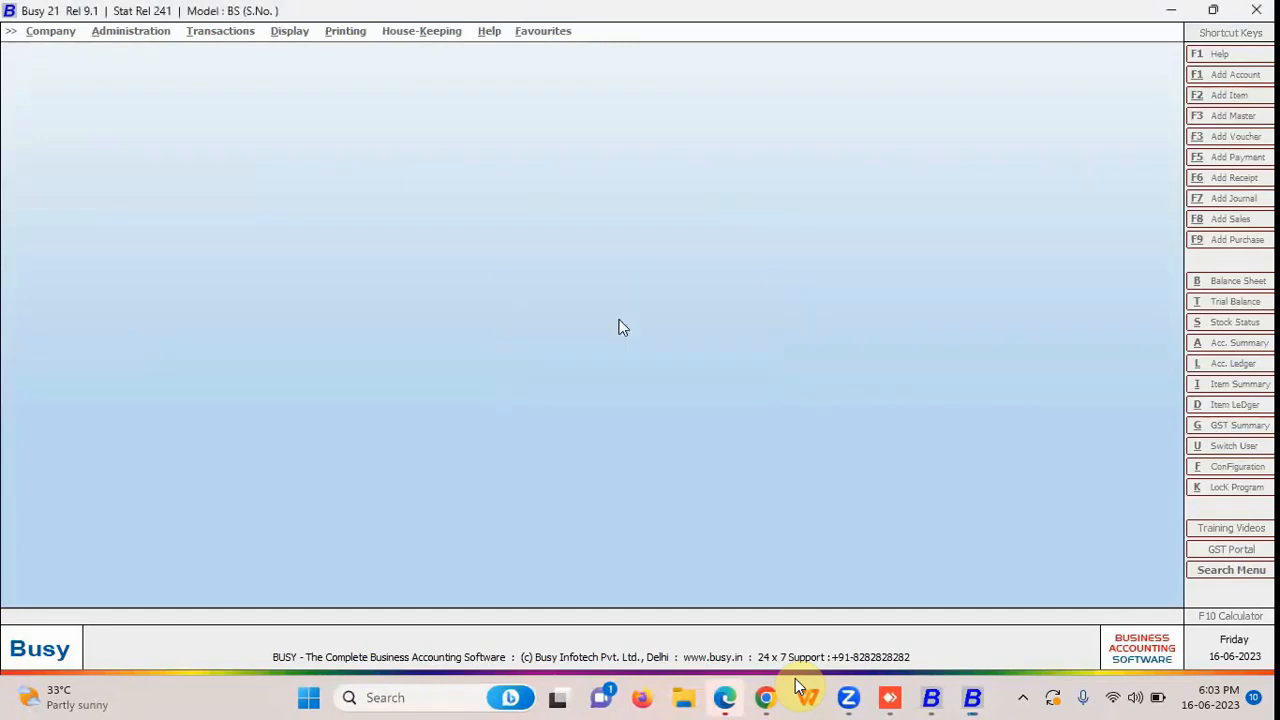
key(Escape)
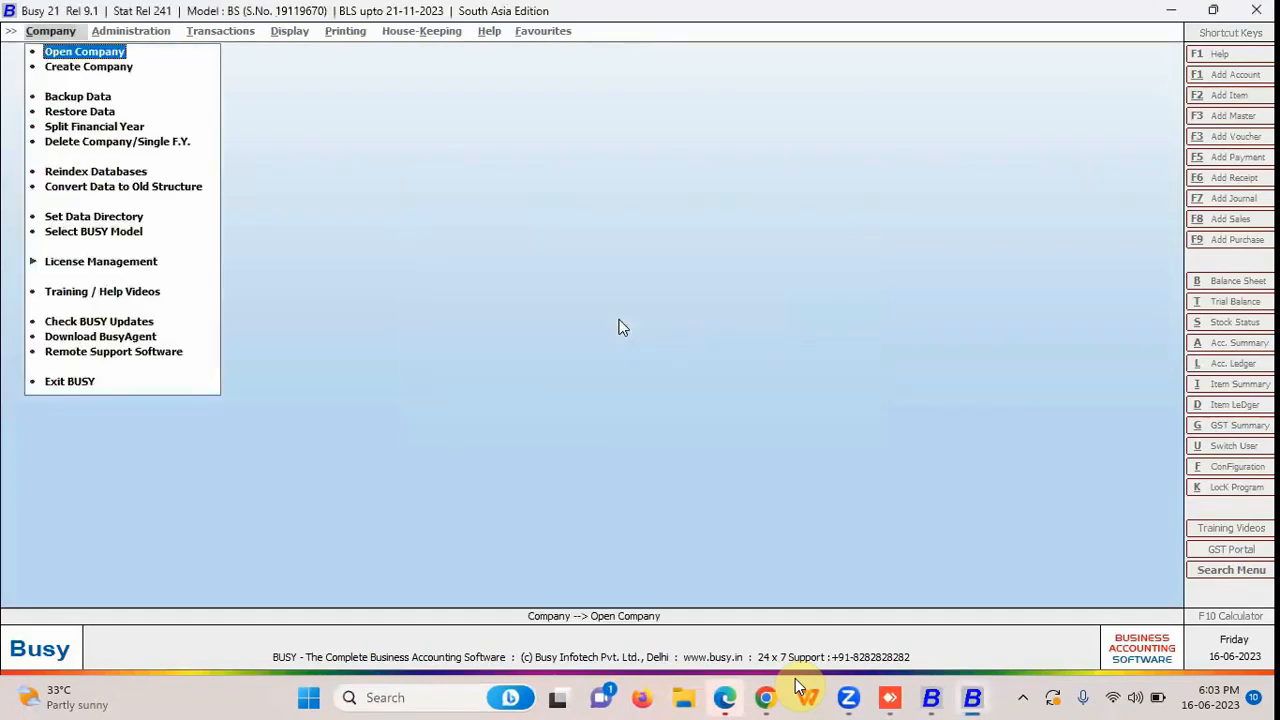
Exit BUSY and delete the "?" Busy21 shortcut from the desktop.
key(Down)
key(Down)
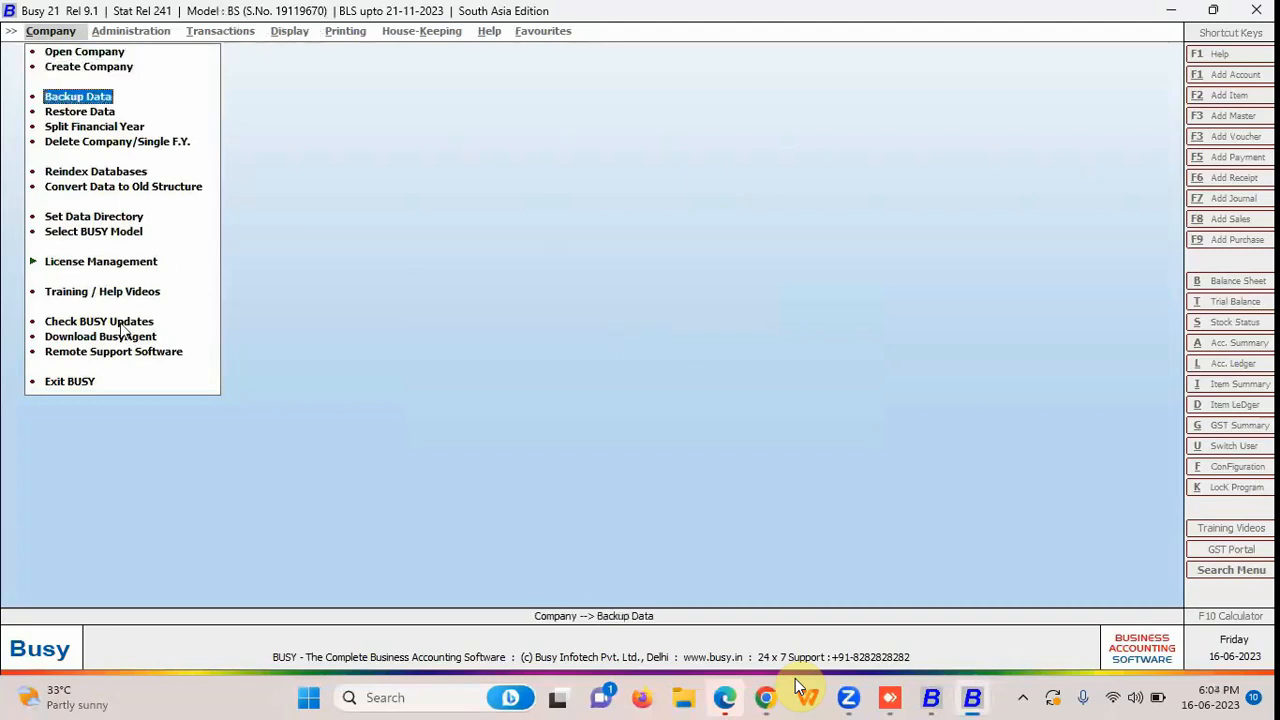
key(Return)
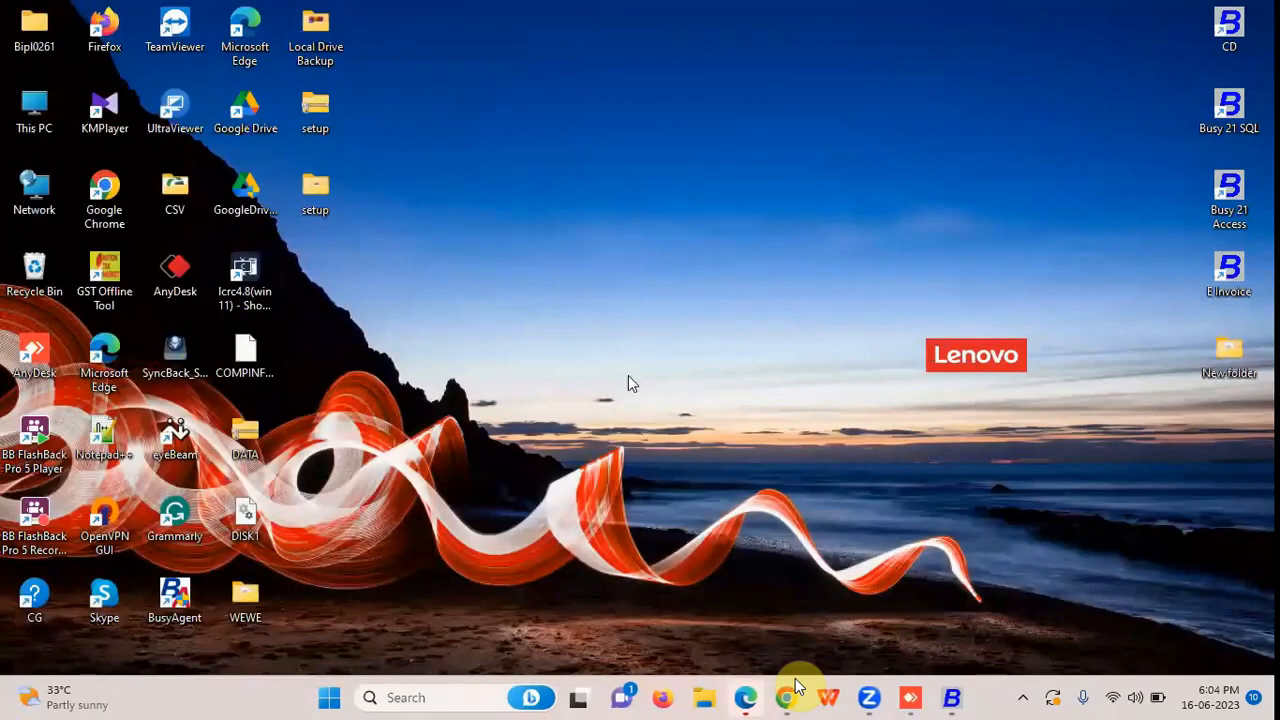
Start a new desktop shortcut and choose Busy21 in the BusyWin folder on drive C as its target.
right_click(553, 285)
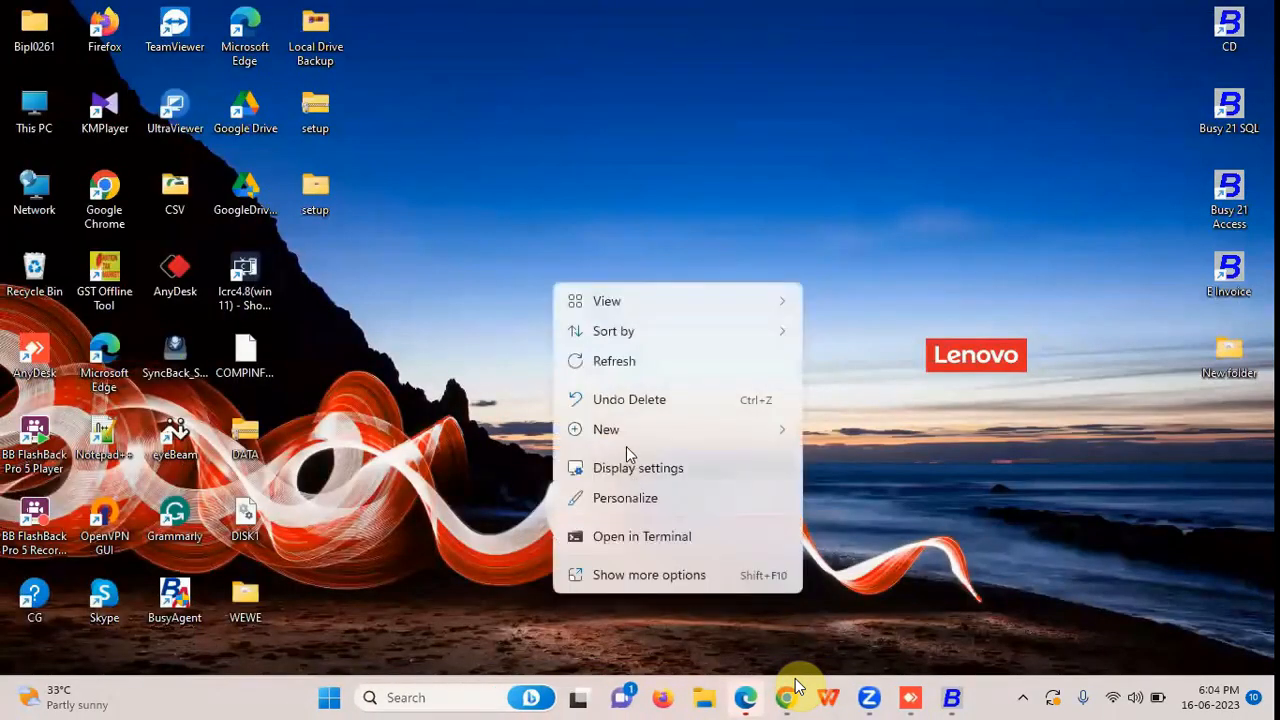
mouse_move(752, 442)
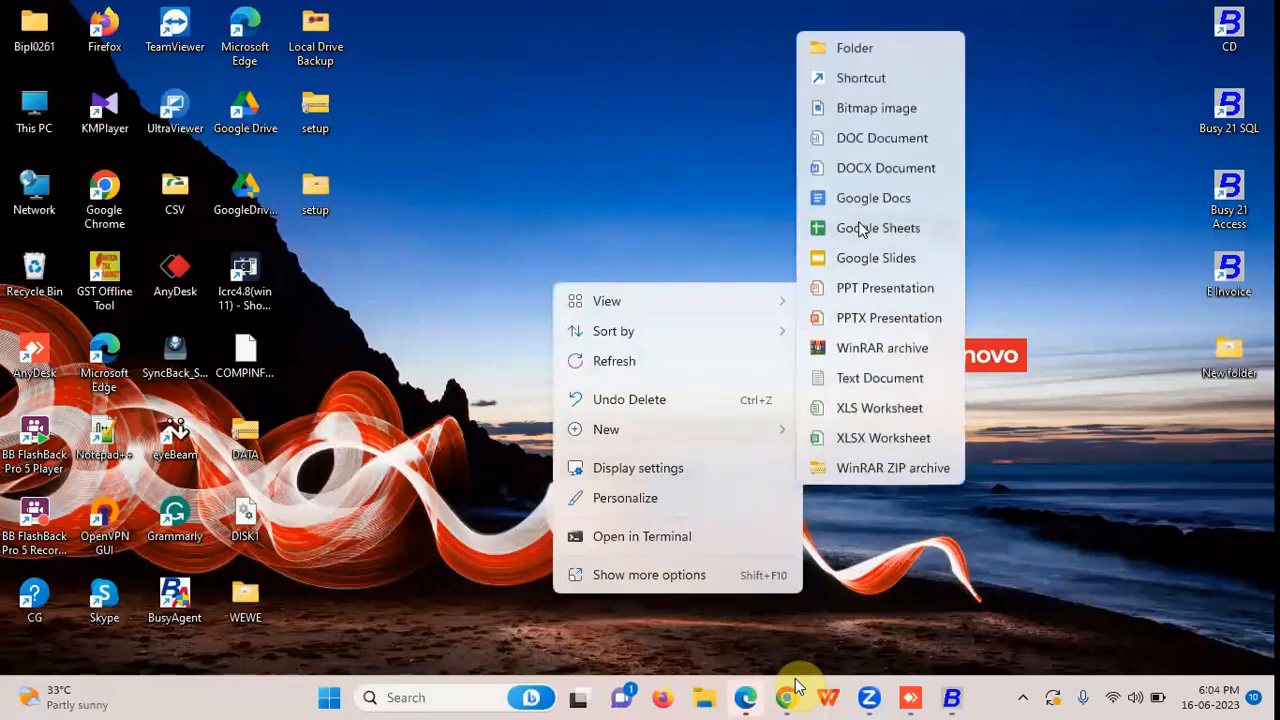
click(860, 80)
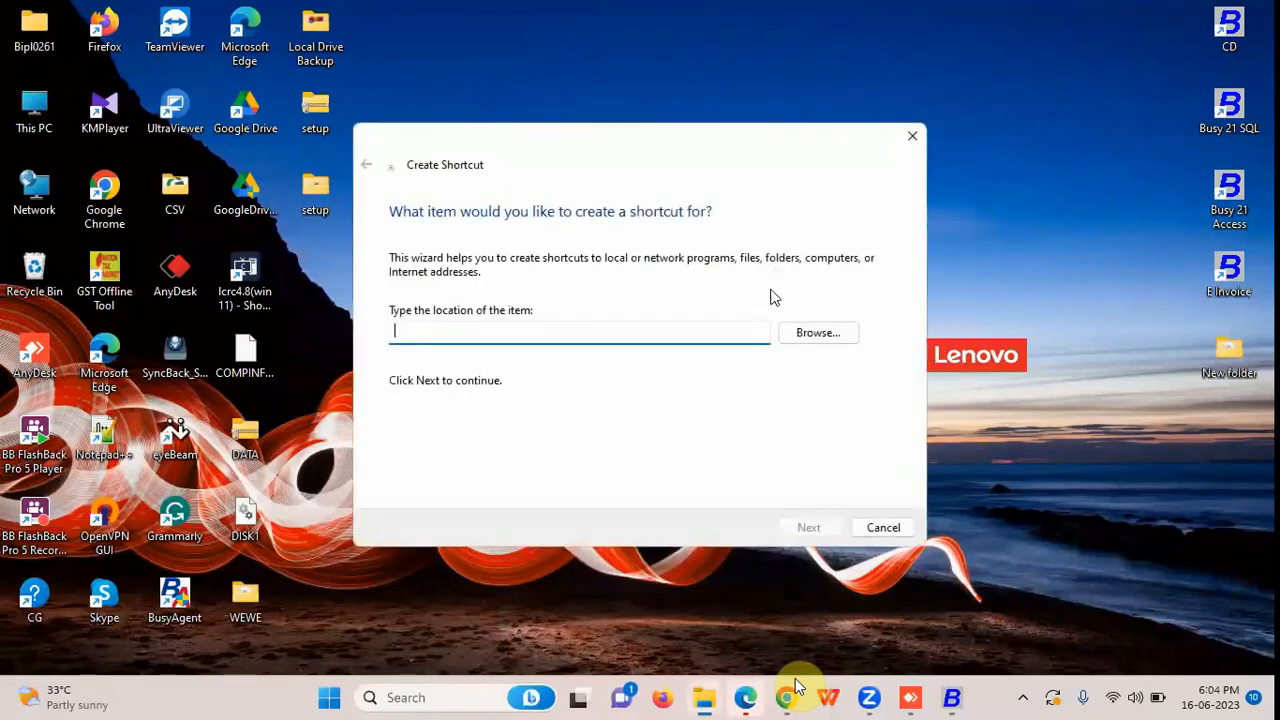
click(817, 332)
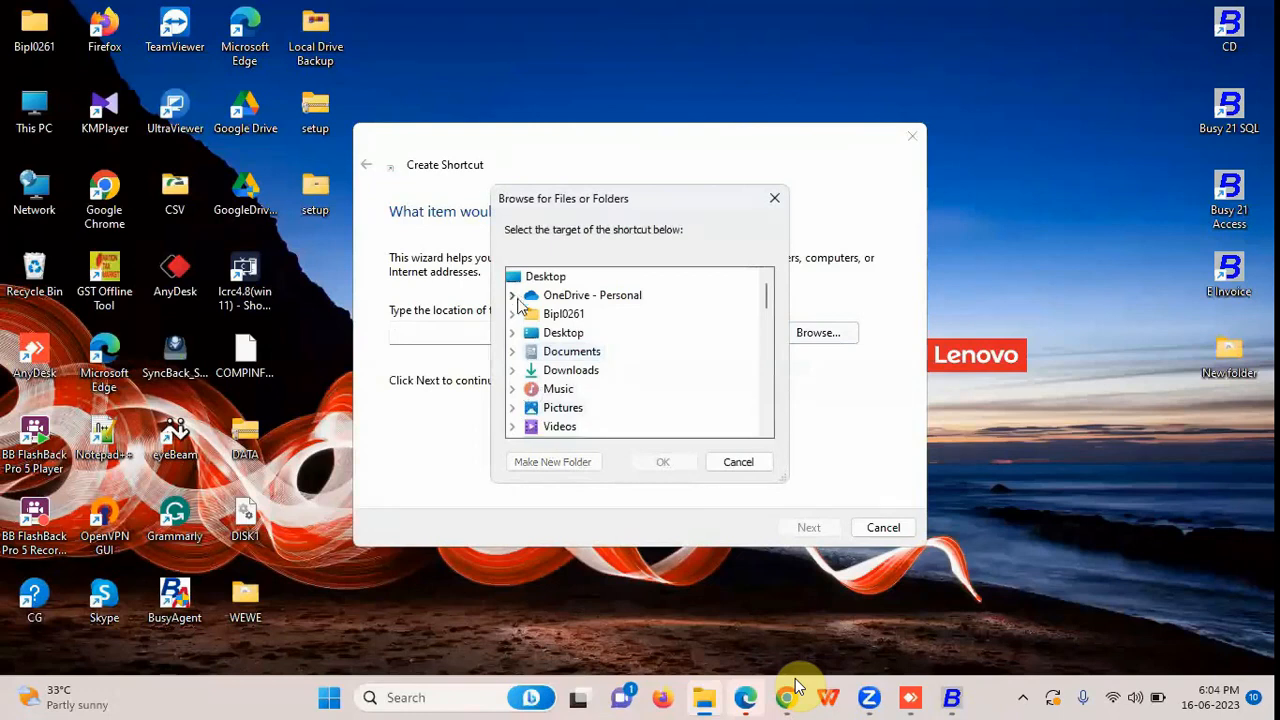
scroll(537, 398, down, 5)
scroll(530, 350, up, 2)
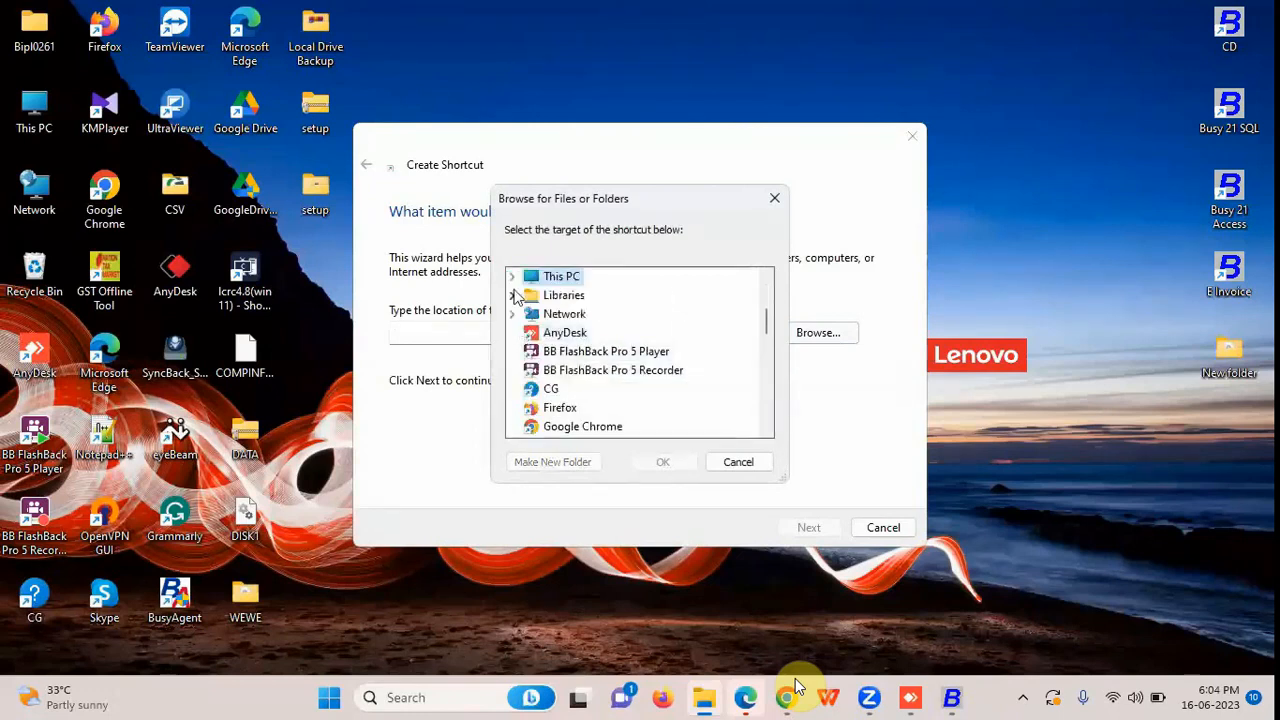
click(512, 277)
click(529, 295)
click(548, 296)
scroll(570, 340, down, 5)
click(605, 389)
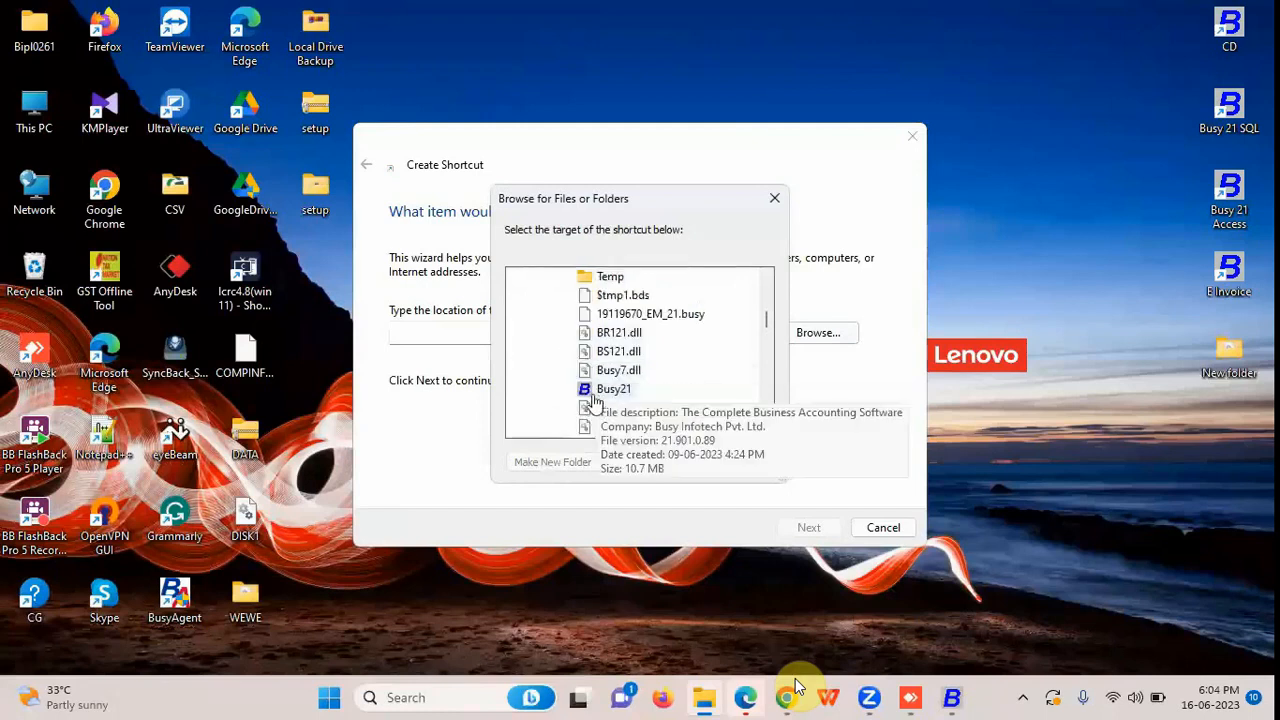
click(678, 465)
Append "SS" after Busy21.exe in the shortcut location and finish creating the shortcut with the name Busy21.
click(560, 340)
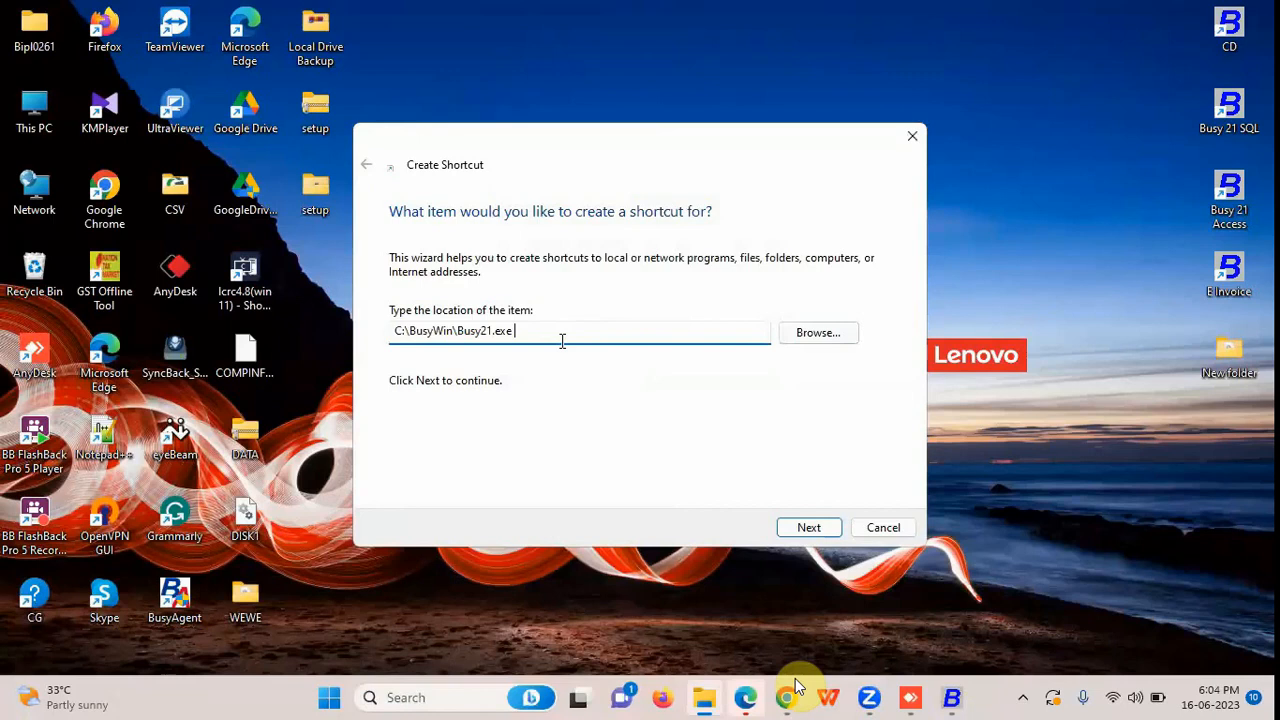
text(S)
key(BackSpace)
text(C)
key(BackSpace)
key(BackSpace)
text(SC)
key(BackSpace)
text(S)
drag(822, 136, 818, 100)
click(805, 492)
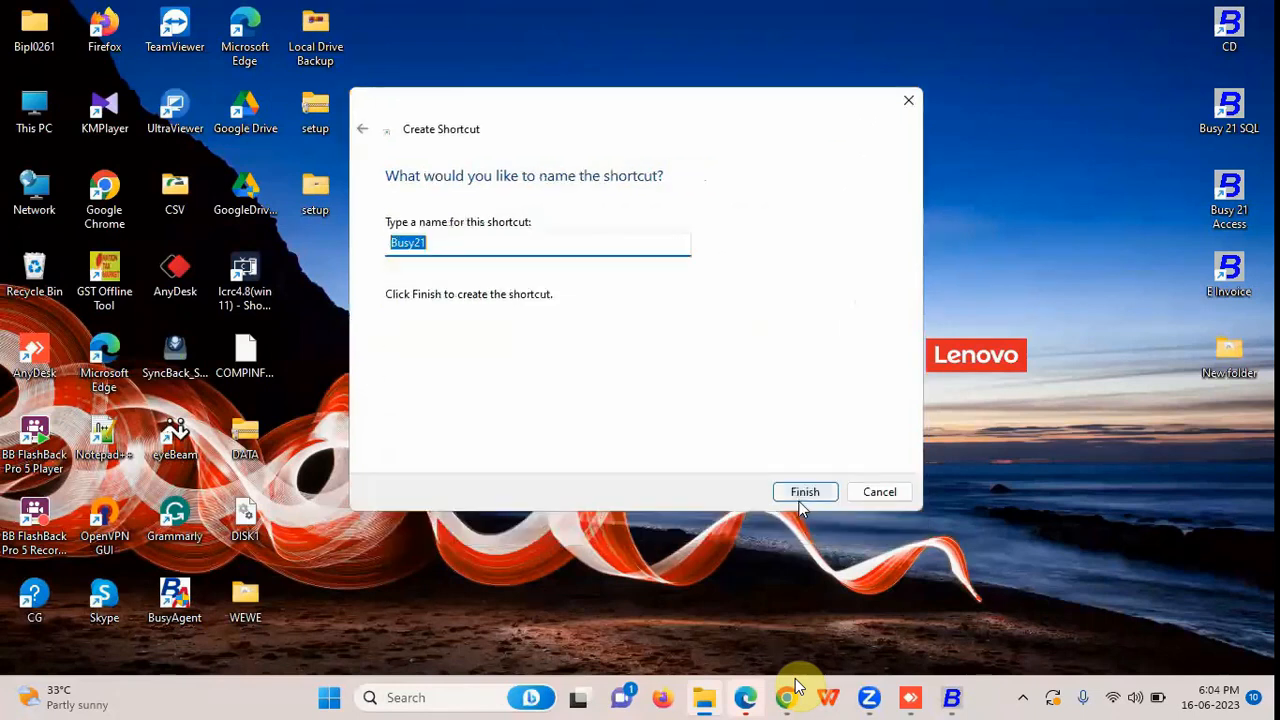
click(815, 491)
Launch BUSY from the SS shortcut, accept the security check, leave the company selection, and exit BUSY.
double_click(600, 283)
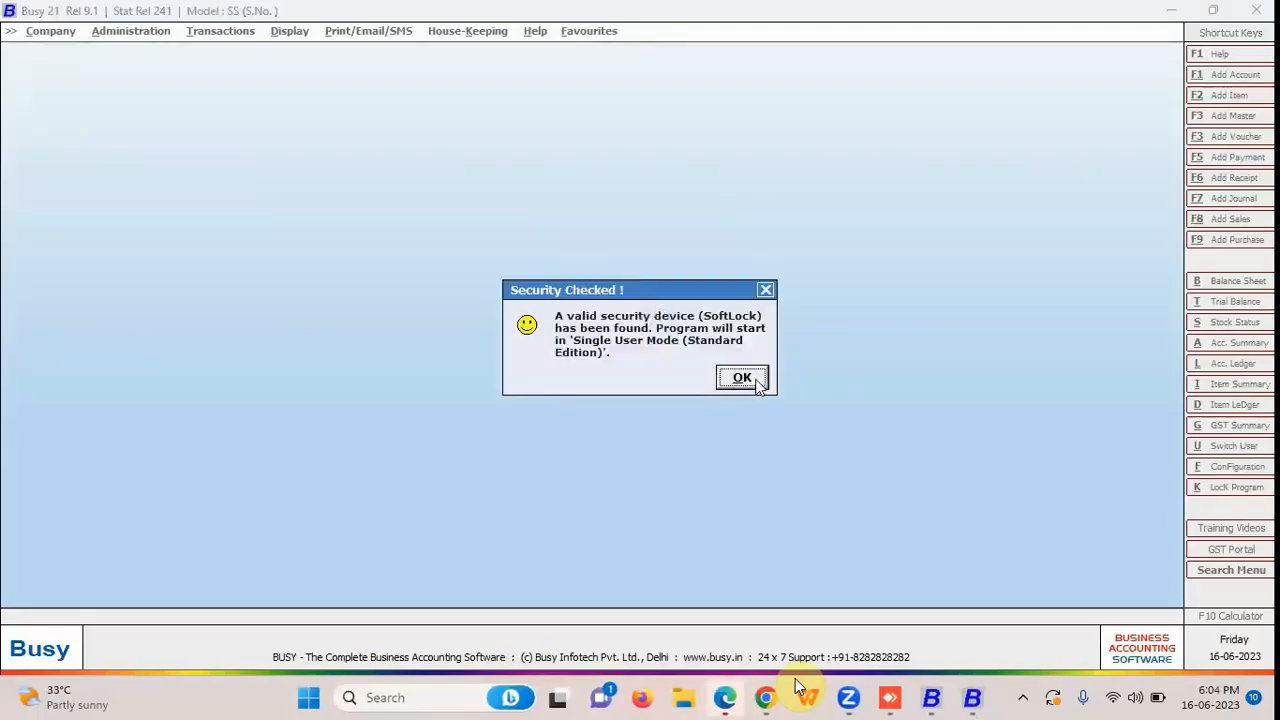
click(748, 380)
key(Return)
key(Return)
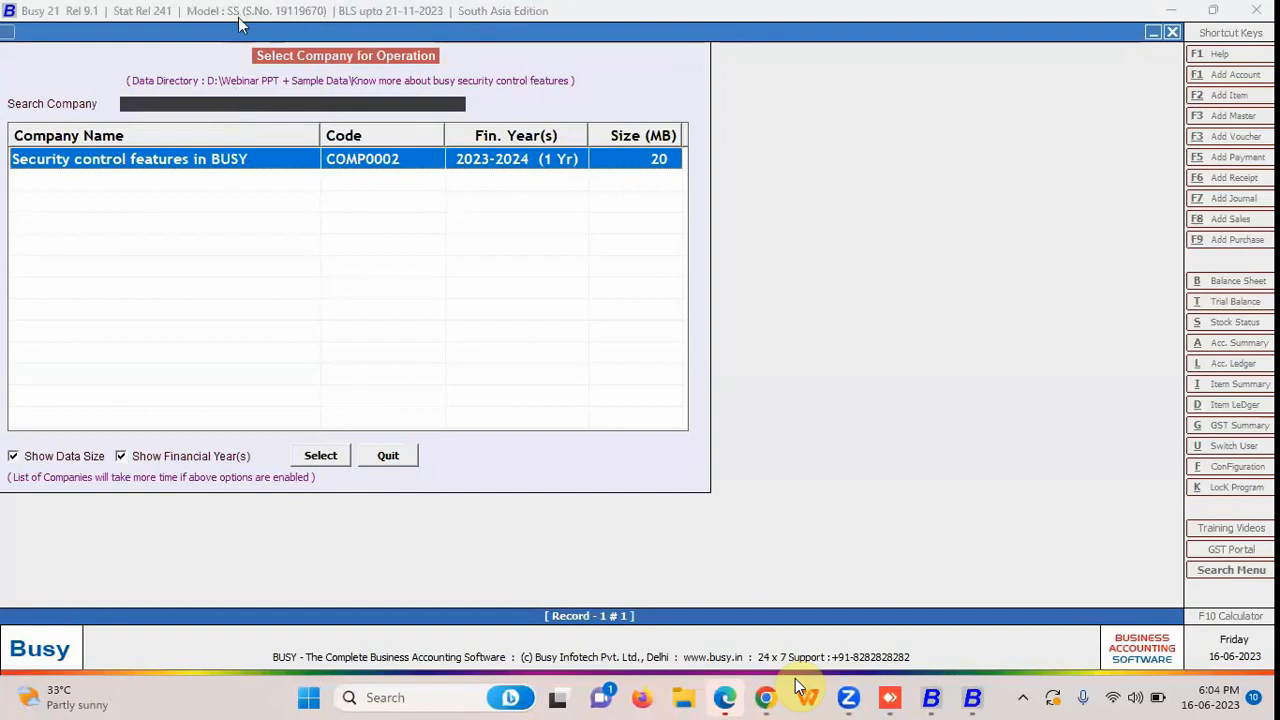
key(Escape)
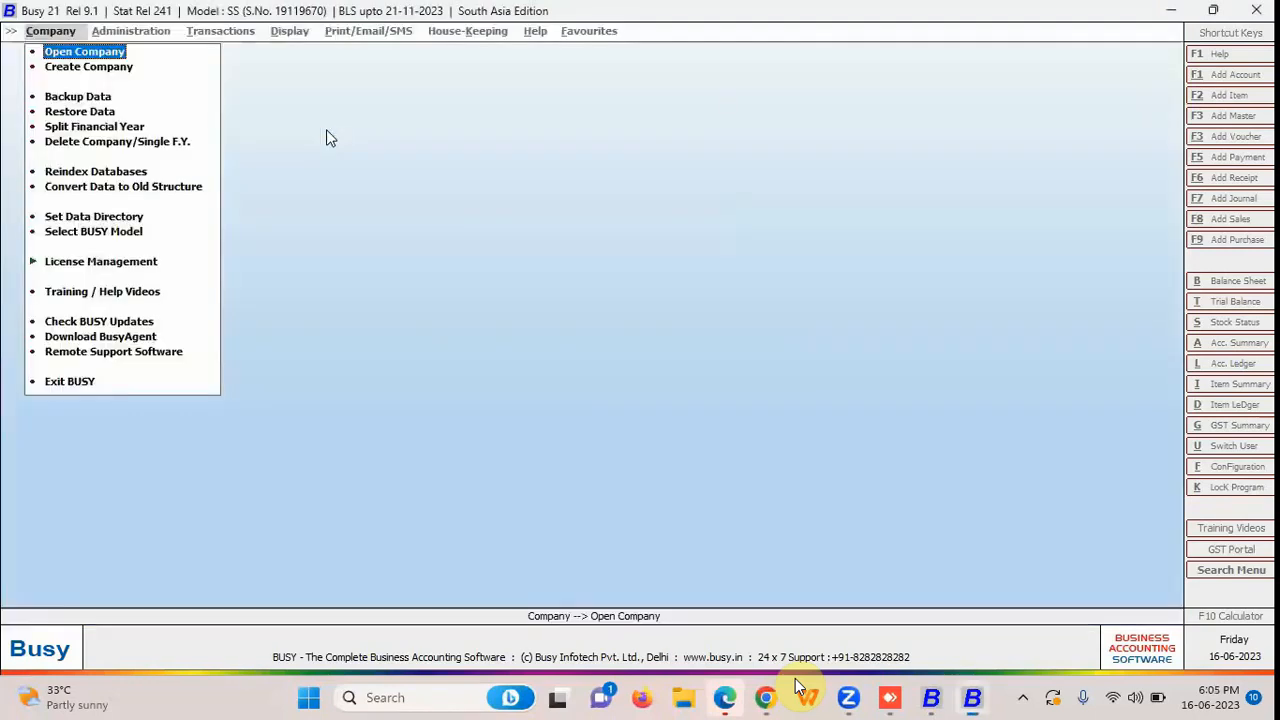
click(100, 386)
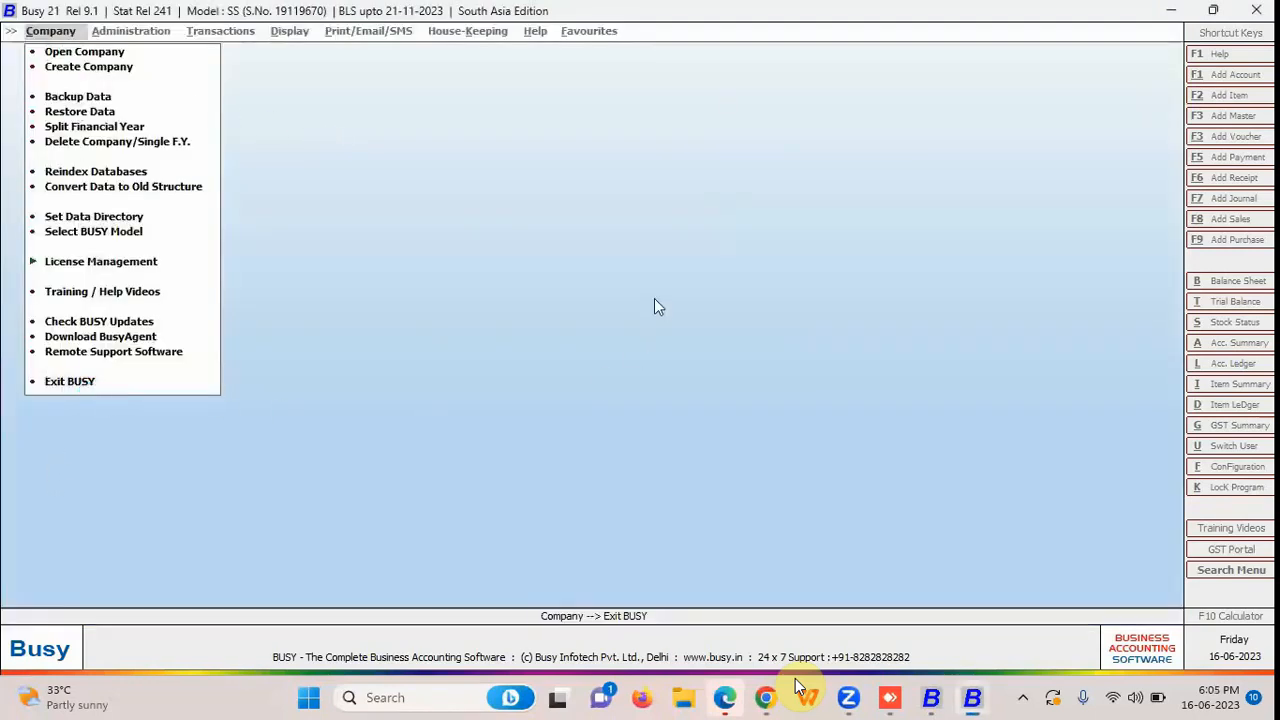